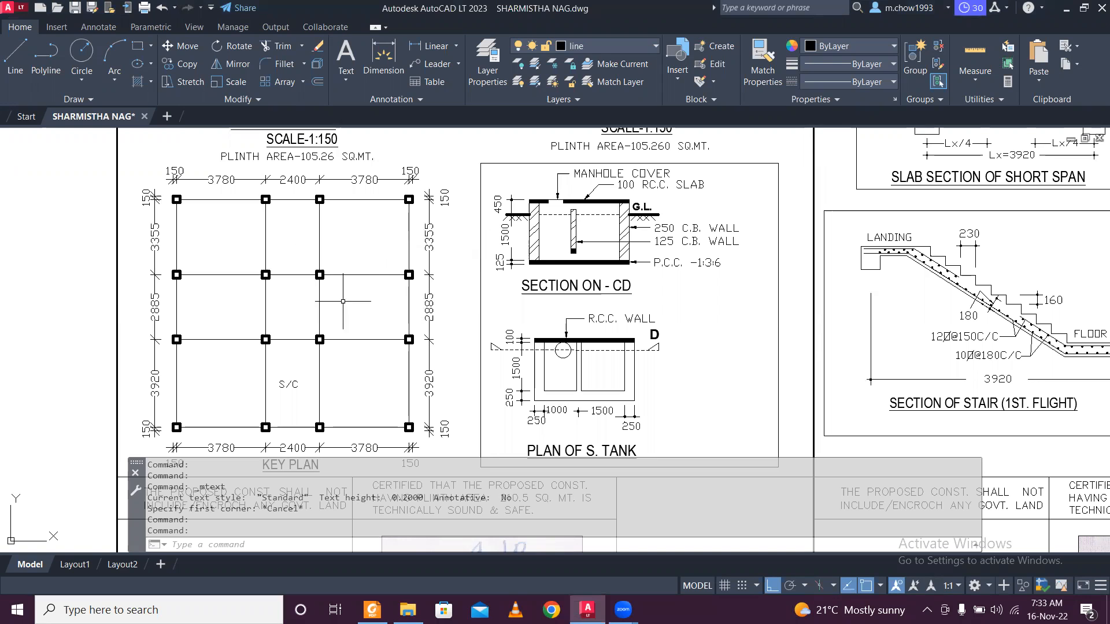
# Pan across the ground and first floor plans, then settle the view on the key plan.
pyautogui.moveTo(390, 230); pyautogui.dragTo(328, 354, button='middle')
pyautogui.moveTo(419, 203); pyautogui.dragTo(442, 343, button='middle')
pyautogui.moveTo(400, 291); pyautogui.dragTo(391, 342, button='middle')
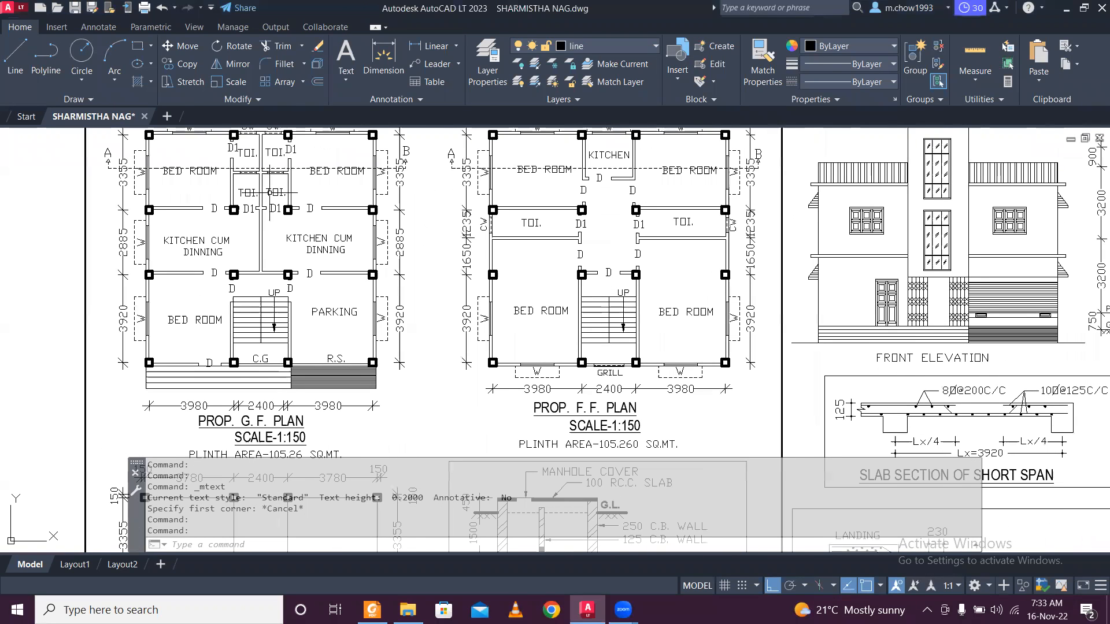
pyautogui.moveTo(272, 185); pyautogui.dragTo(267, 215, button='middle')
pyautogui.moveTo(828, 300)
pyautogui.mouseDown(button='middle')
pyautogui.moveTo(354, 325)
pyautogui.moveTo(626, 205)
pyautogui.mouseUp(button='middle')
pyautogui.moveTo(156, 316)
pyautogui.mouseDown(button='middle')
pyautogui.moveTo(238, 299)
pyautogui.moveTo(363, 325)
pyautogui.mouseUp(button='middle')
pyautogui.moveTo(258, 388)
pyautogui.mouseDown(button='middle')
pyautogui.moveTo(260, 176)
pyautogui.moveTo(265, 303)
pyautogui.moveTo(290, 167)
pyautogui.mouseUp(button='middle')
pyautogui.moveTo(282, 269); pyautogui.dragTo(285, 265, button='middle')
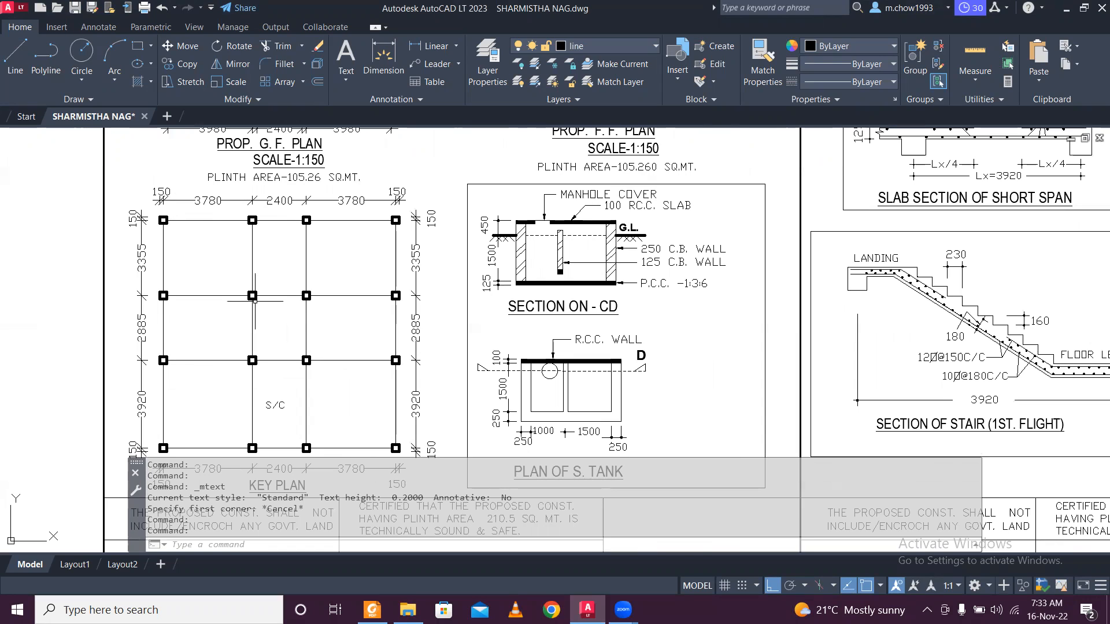
pyautogui.moveTo(485, 205); pyautogui.dragTo(500, 192, button='middle')
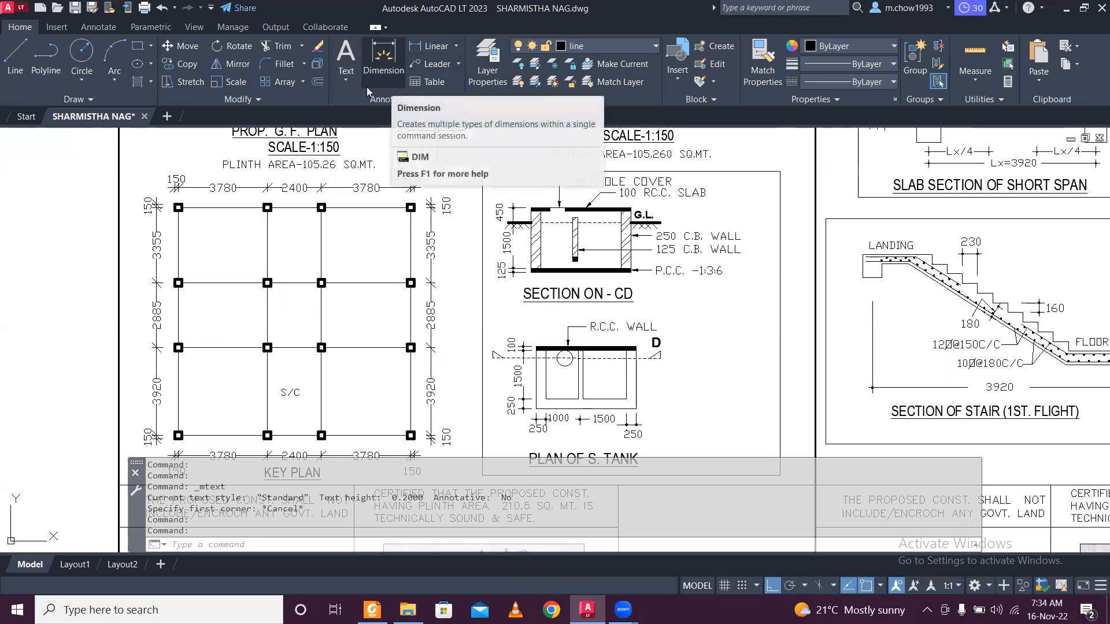
# Try a multiline text box at the bottom-left column, then cancel it empty.
pyautogui.click(346, 84)
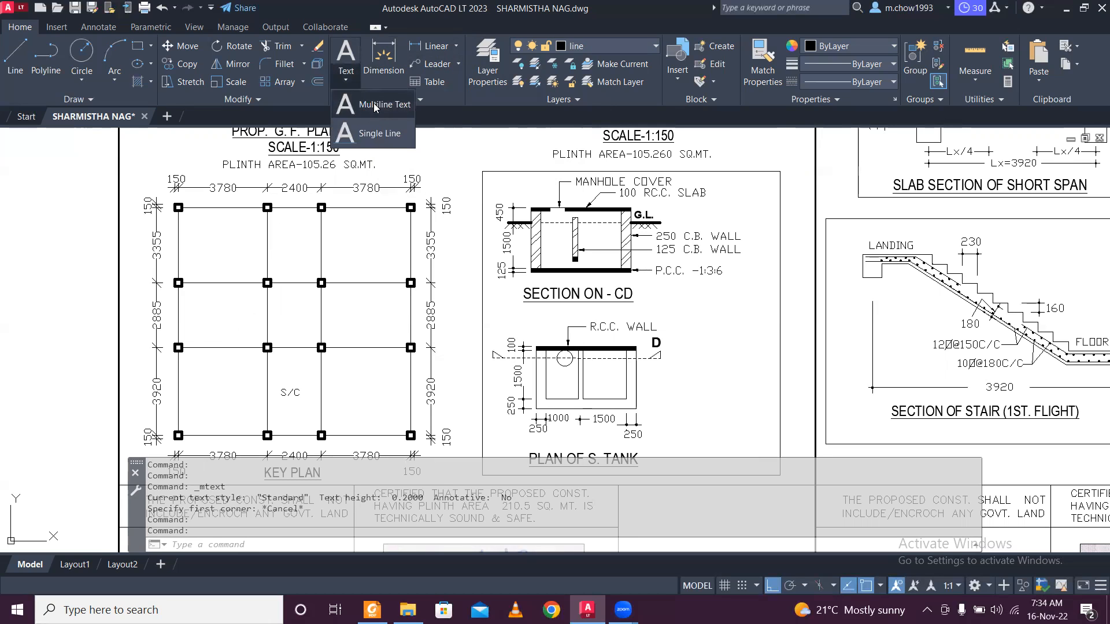
pyautogui.click(376, 107)
pyautogui.scroll(2, 176, 428)
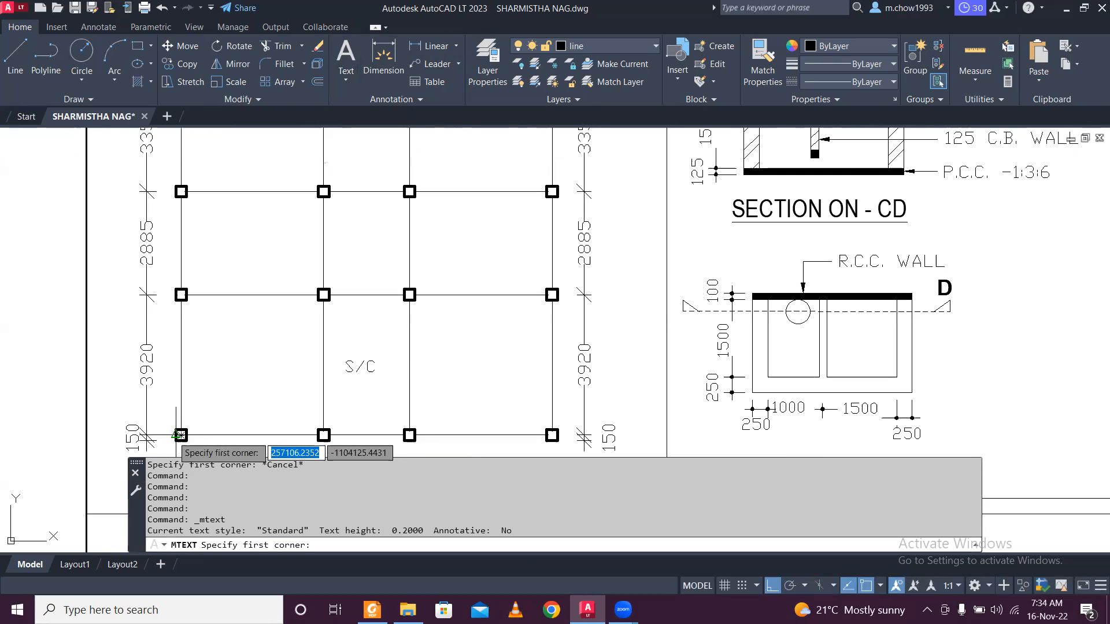
pyautogui.scroll(1, 214, 359)
pyautogui.scroll(2, 222, 341)
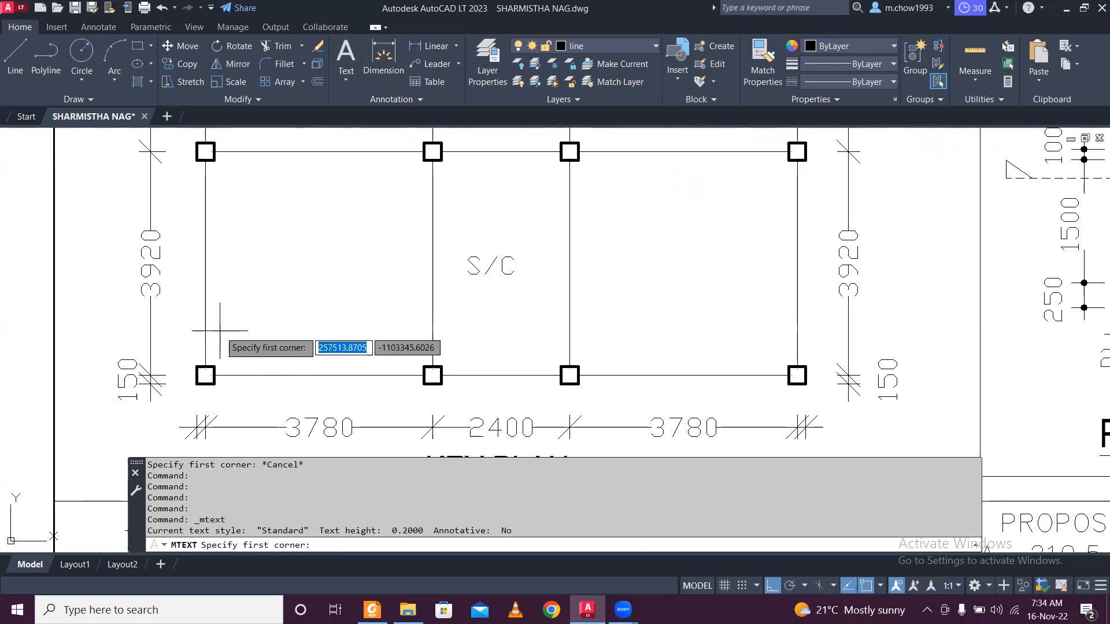
pyautogui.click(220, 331)
pyautogui.click(293, 358)
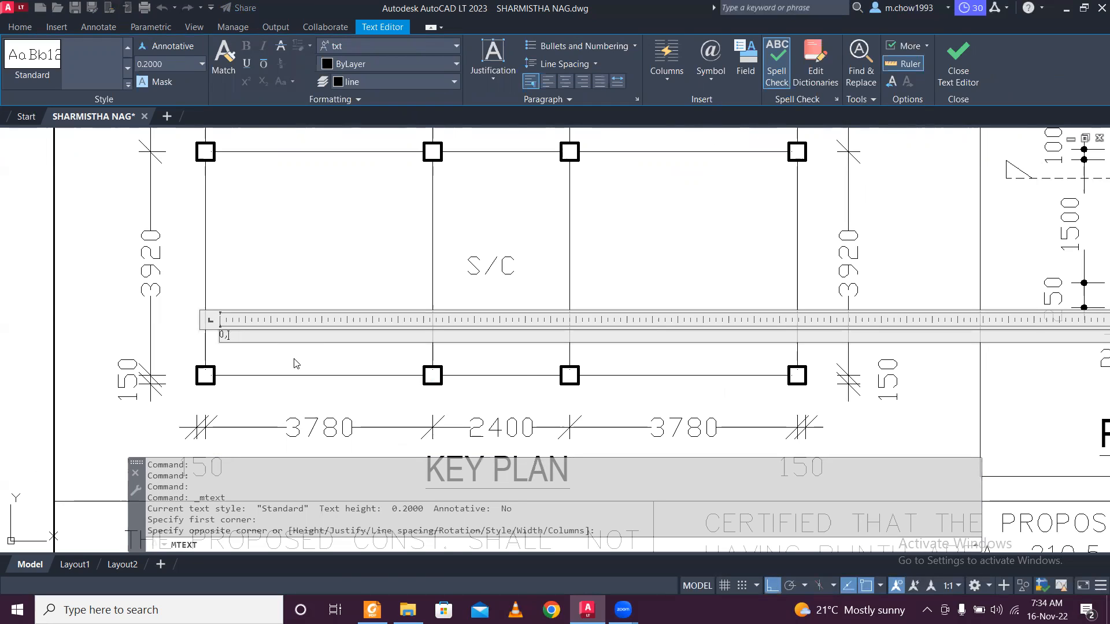
pyautogui.press('Escape')
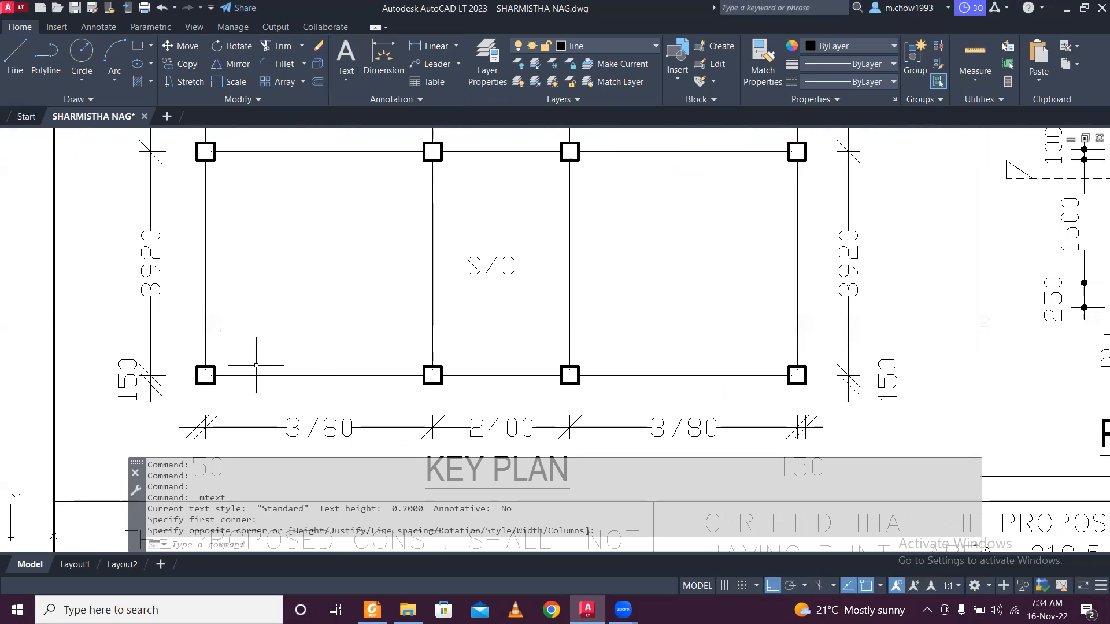
pyautogui.scroll(2, 229, 363)
pyautogui.scroll(-2, 229, 352)
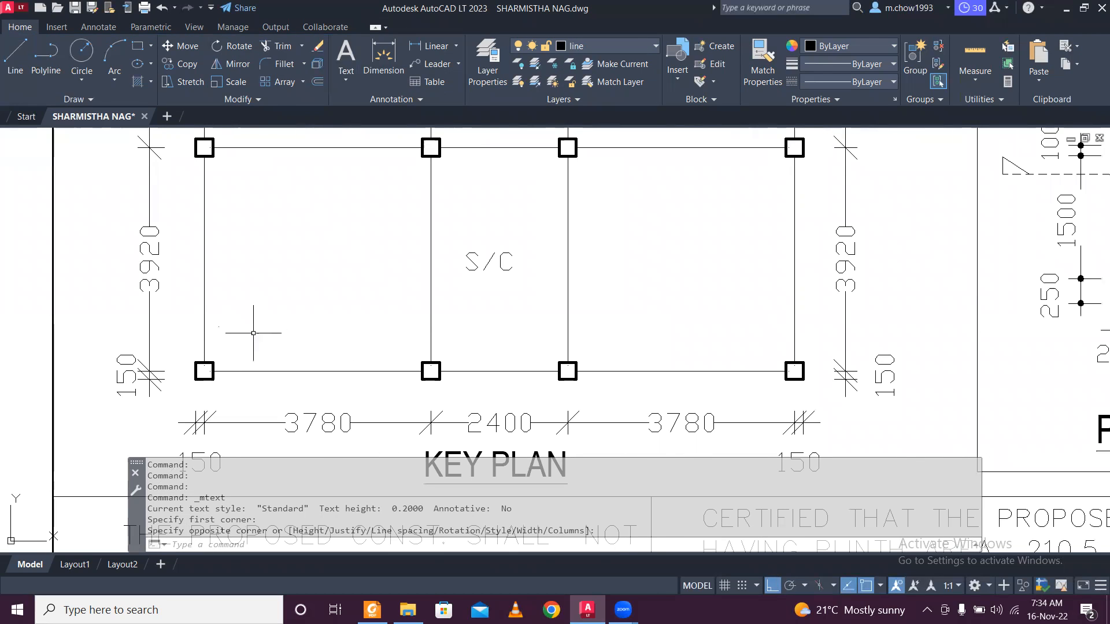
# Copy the S/C label beside the key plan's bottom-left column.
pyautogui.click(498, 282)
pyautogui.click(483, 243)
pyautogui.click(181, 63)
pyautogui.click(466, 270)
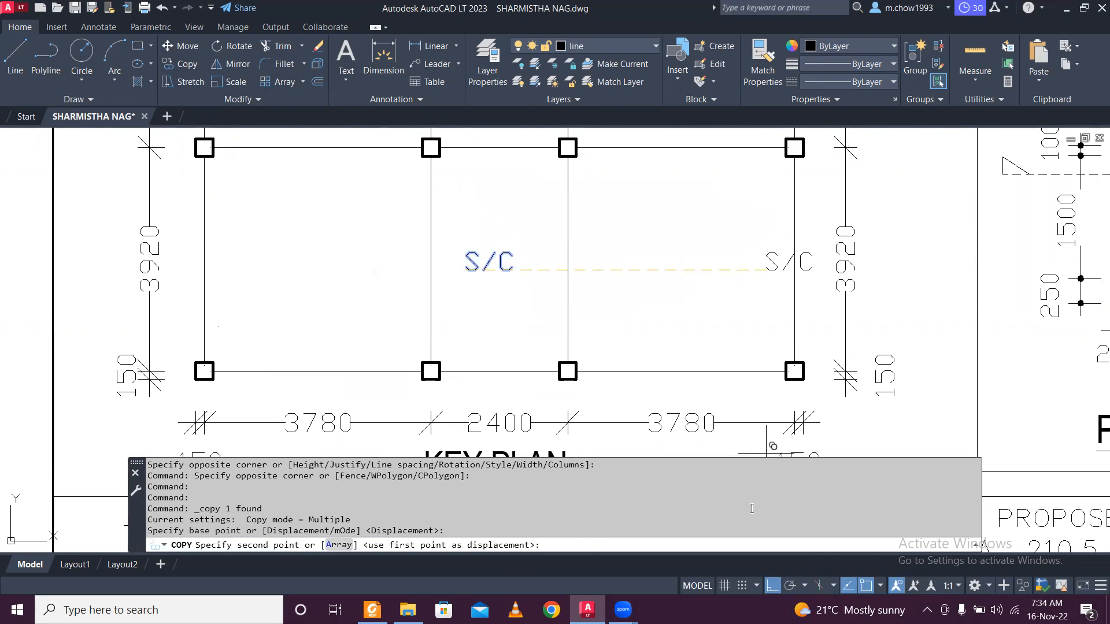
pyautogui.press('F8')
pyautogui.scroll(2, 250, 352)
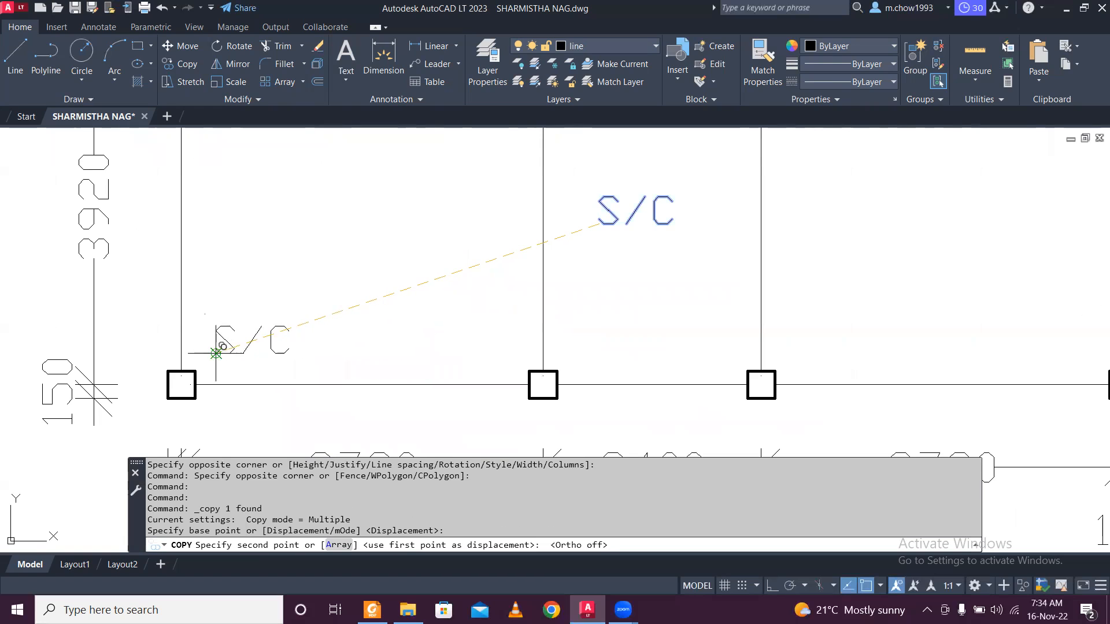
pyautogui.click(251, 352)
pyautogui.press('Escape')
# Retype the copied label as (o,o) and select it.
pyautogui.doubleClick(260, 347)
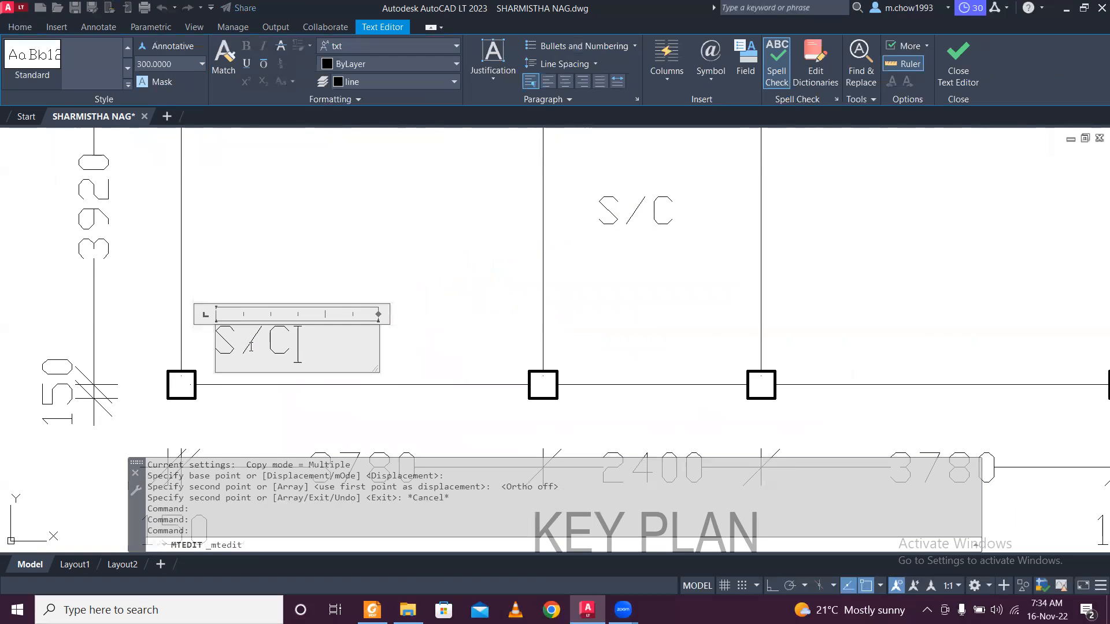
pyautogui.write('K')
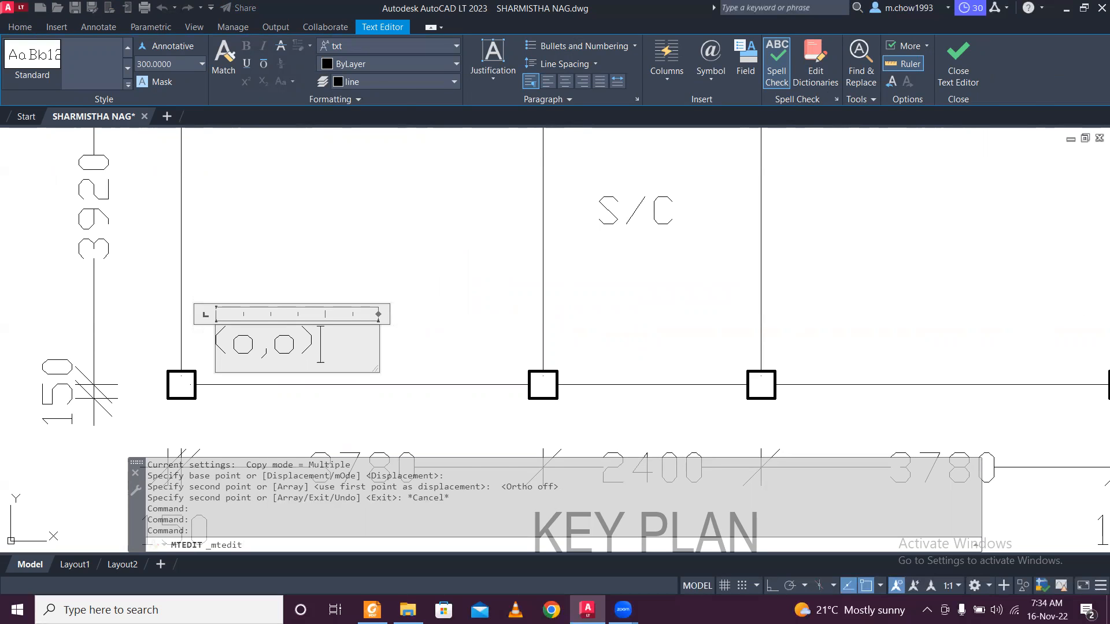
pyautogui.click(350, 284)
pyautogui.click(358, 364)
pyautogui.click(268, 314)
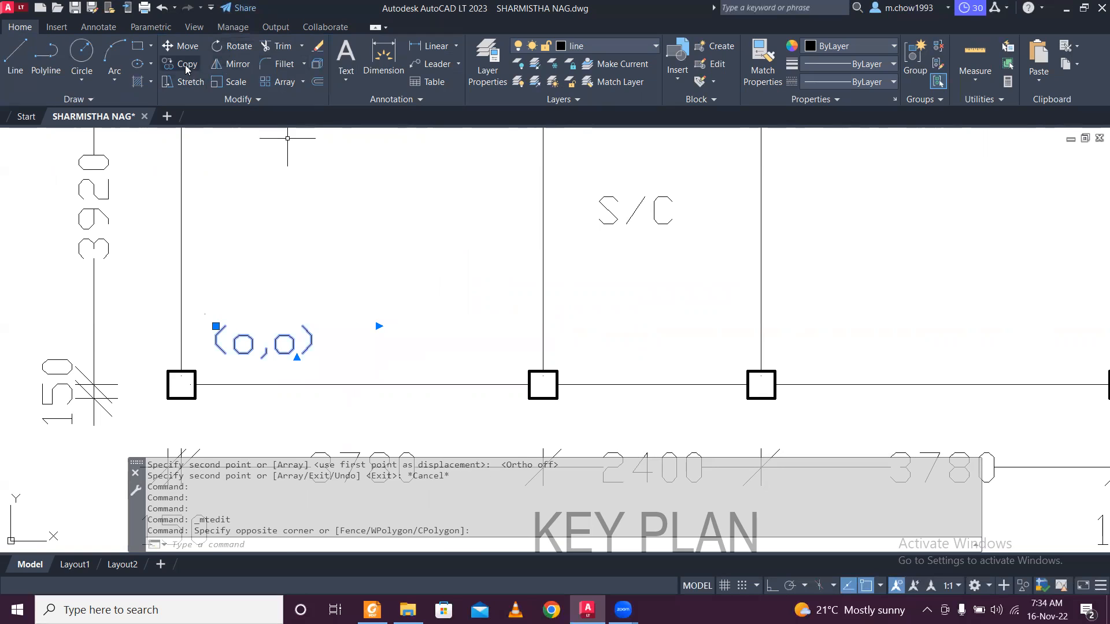
# Copy the (o,o) label toward the second bottom column.
pyautogui.click(185, 65)
pyautogui.click(295, 271)
pyautogui.click(511, 275)
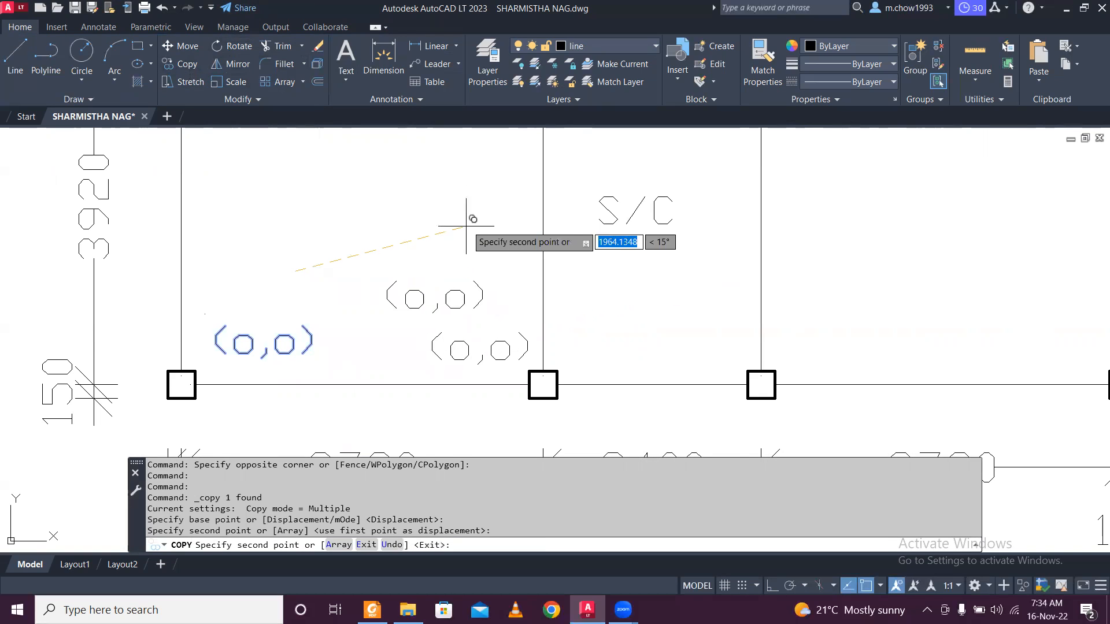
pyautogui.scroll(-2, 466, 226)
pyautogui.press('Escape')
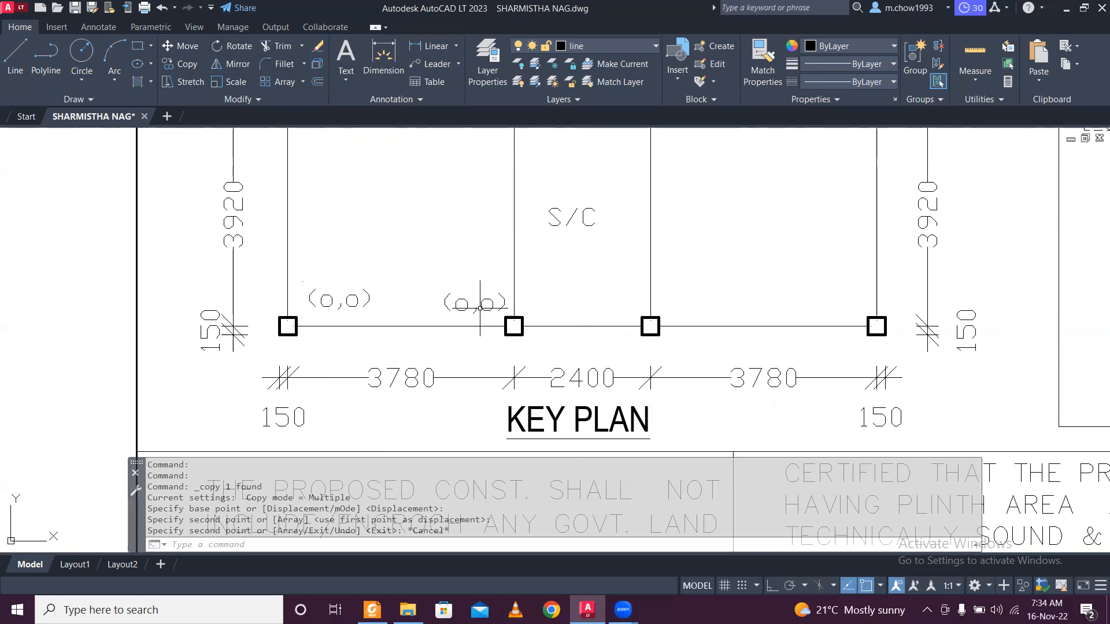
# Edit the second-column label to read (3.78,o) and select it.
pyautogui.doubleClick(461, 304)
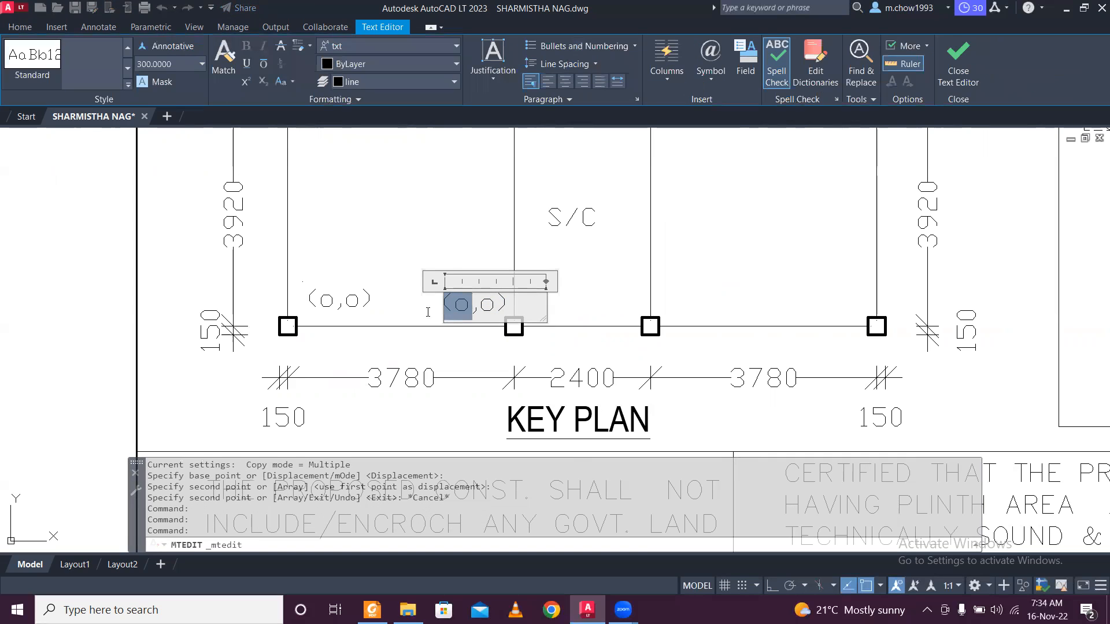
pyautogui.write('3.7')
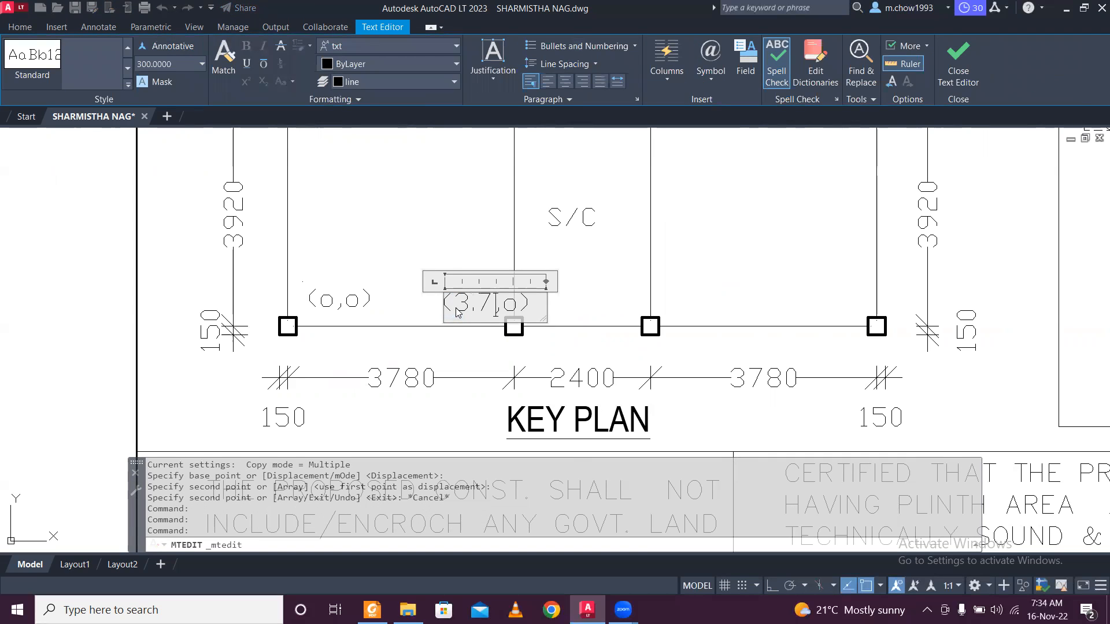
pyautogui.click(413, 250)
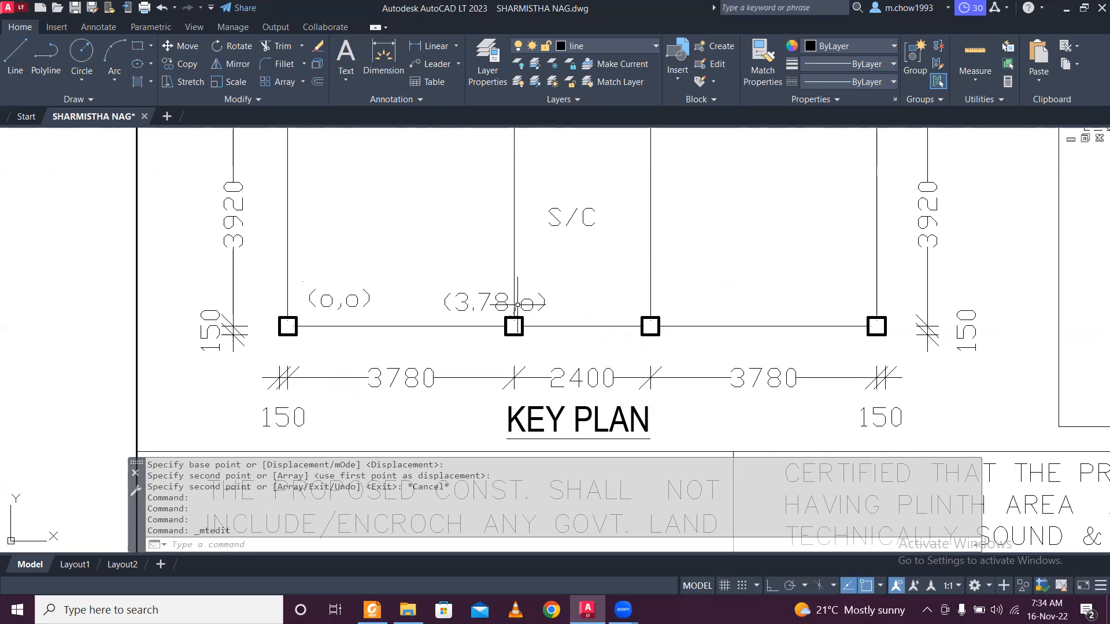
pyautogui.click(489, 305)
pyautogui.click(457, 292)
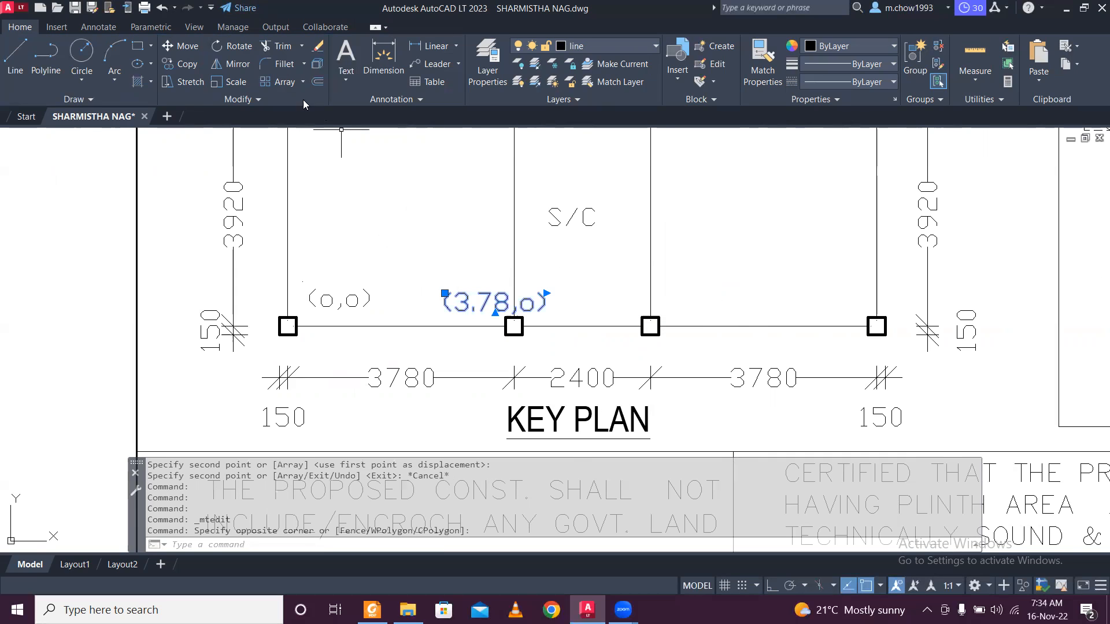
# Copy the (3.78,o) label above the third column, then search Windows for 'cal'.
pyautogui.click(188, 63)
pyautogui.click(437, 270)
pyautogui.click(577, 265)
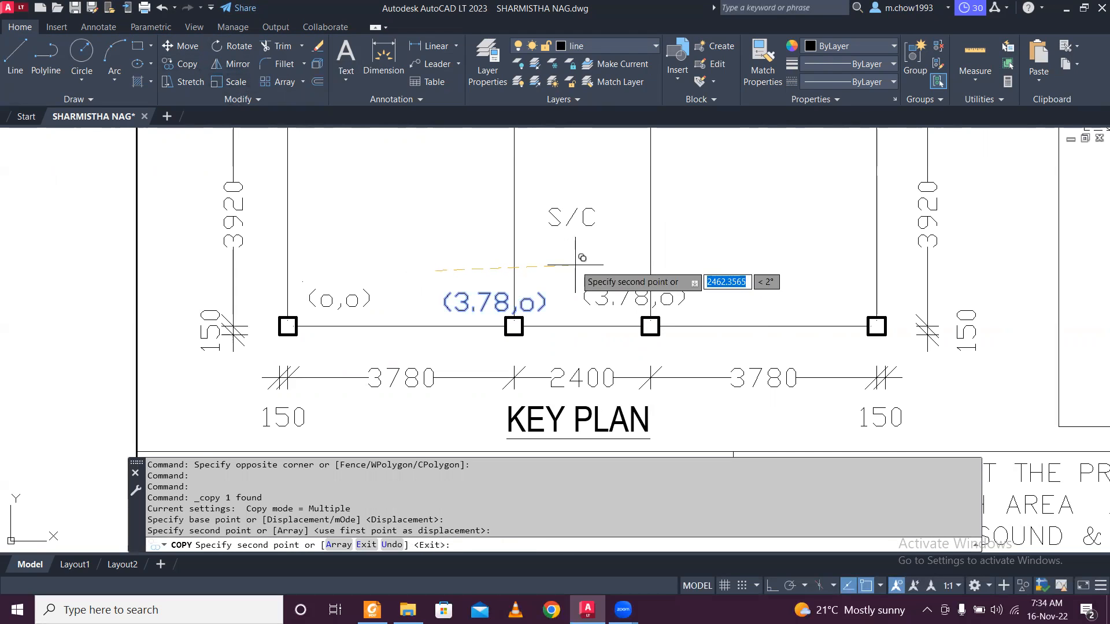
pyautogui.press('Escape')
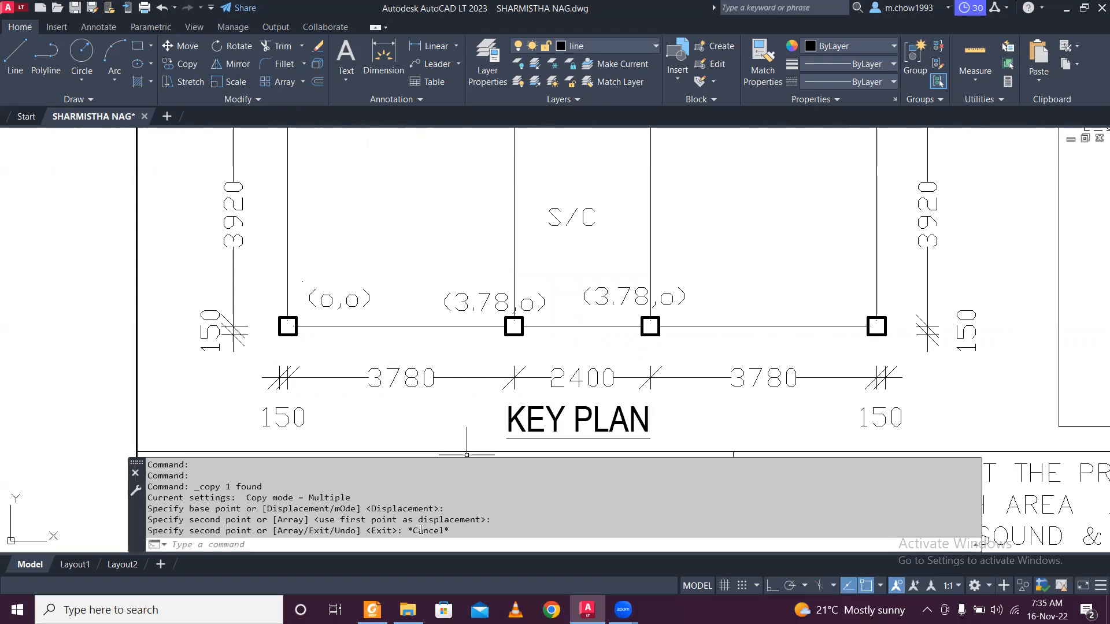
pyautogui.click(144, 610)
pyautogui.write('cal')
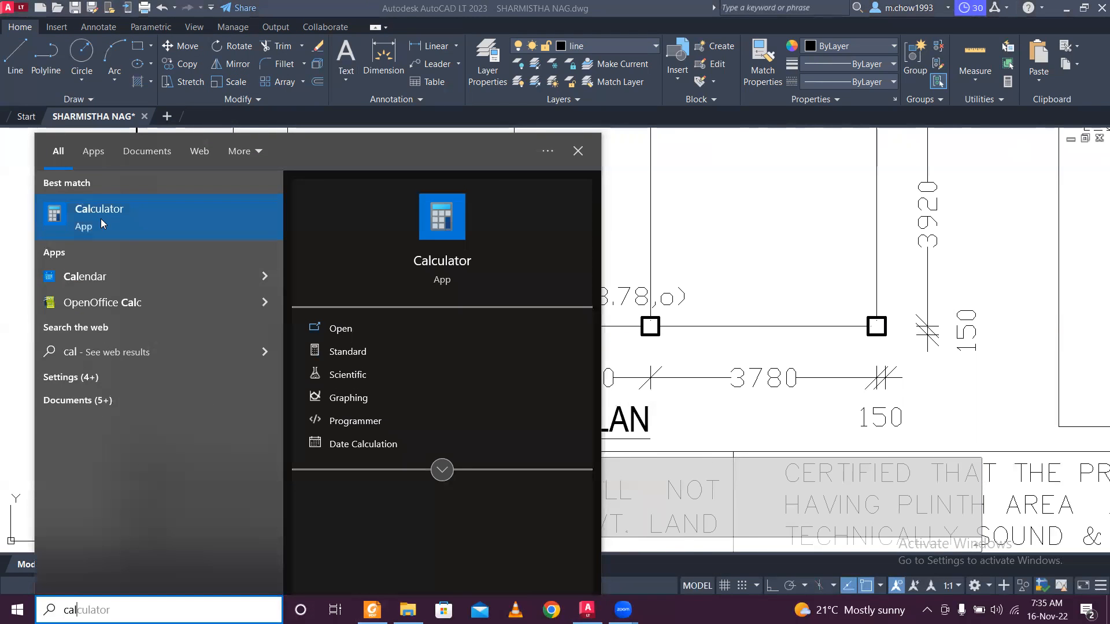
# Launch Calculator and compute 3.78 + 2.4 to get 6.18.
pyautogui.click(101, 219)
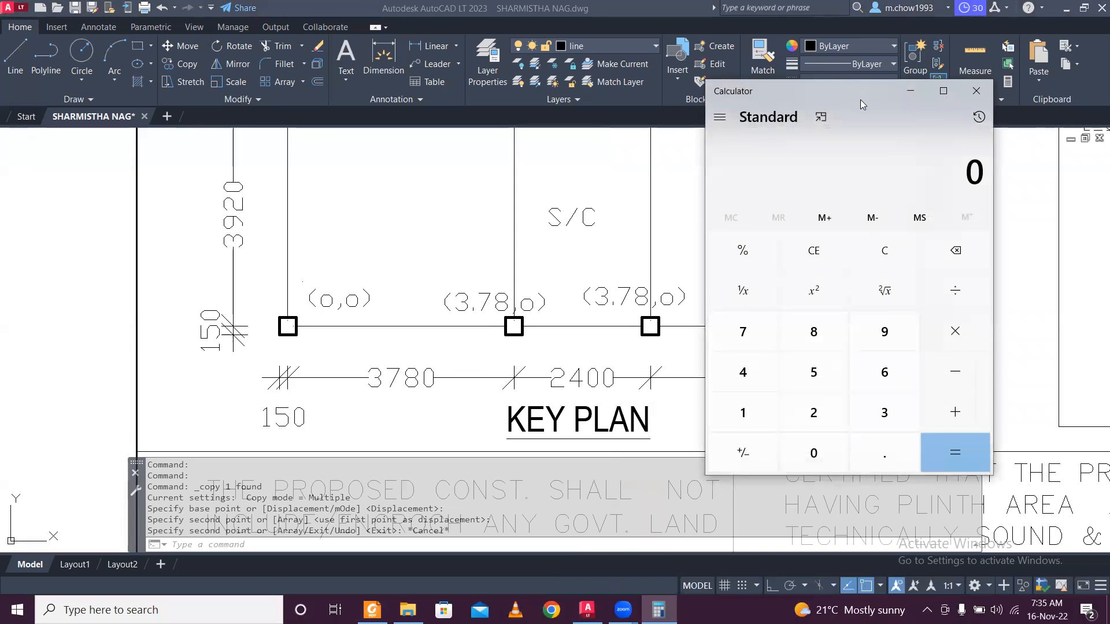
pyautogui.moveTo(860, 97); pyautogui.dragTo(914, 52)
pyautogui.write('3.78 + 2.4')
pyautogui.press('Return')
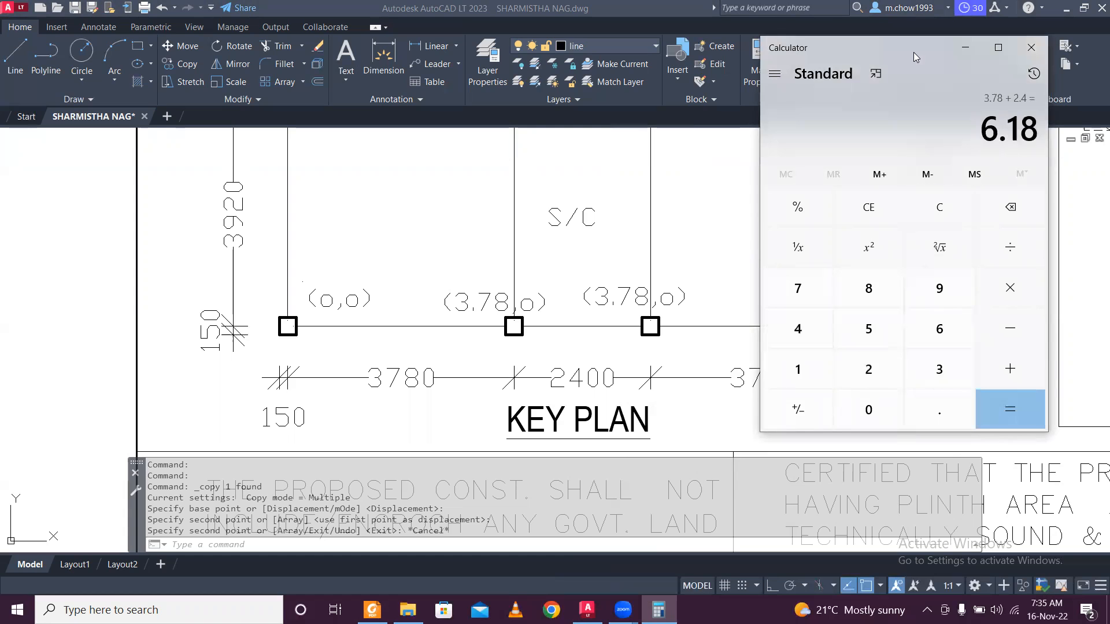
pyautogui.click(966, 48)
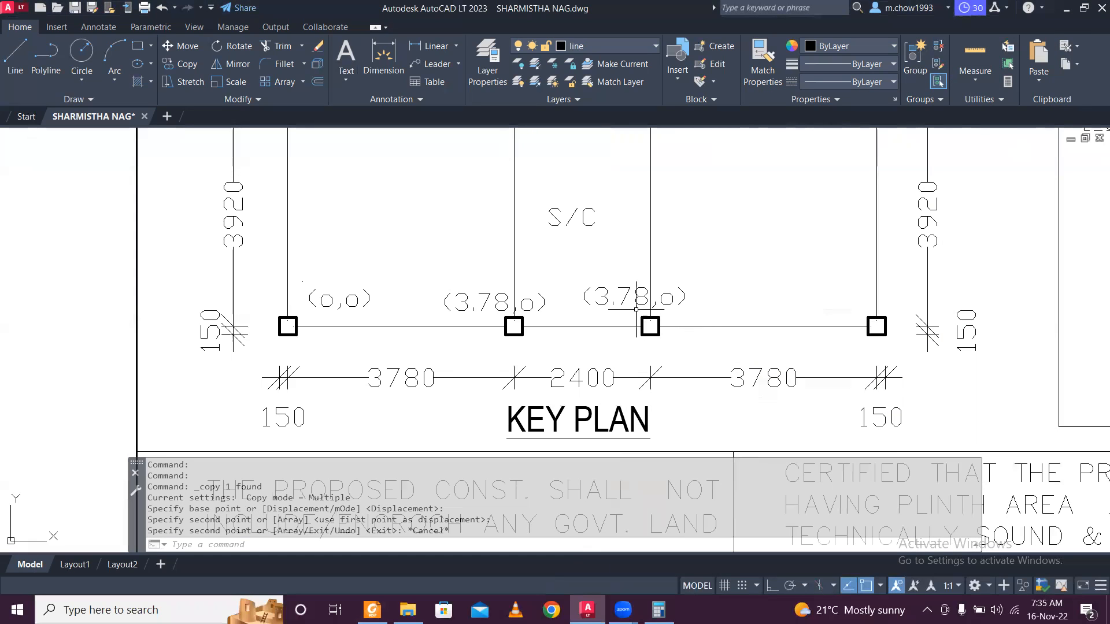
# Change the third-column label from (3.78,o) to (6.18,o).
pyautogui.click(632, 293)
pyautogui.doubleClick(632, 295)
pyautogui.moveTo(650, 300); pyautogui.dragTo(598, 303)
pyautogui.write('6.18')
pyautogui.click(644, 232)
# Copy the (6.18,o) label above the rightmost column.
pyautogui.click(710, 288)
pyautogui.click(680, 283)
pyautogui.click(677, 287)
pyautogui.click(669, 295)
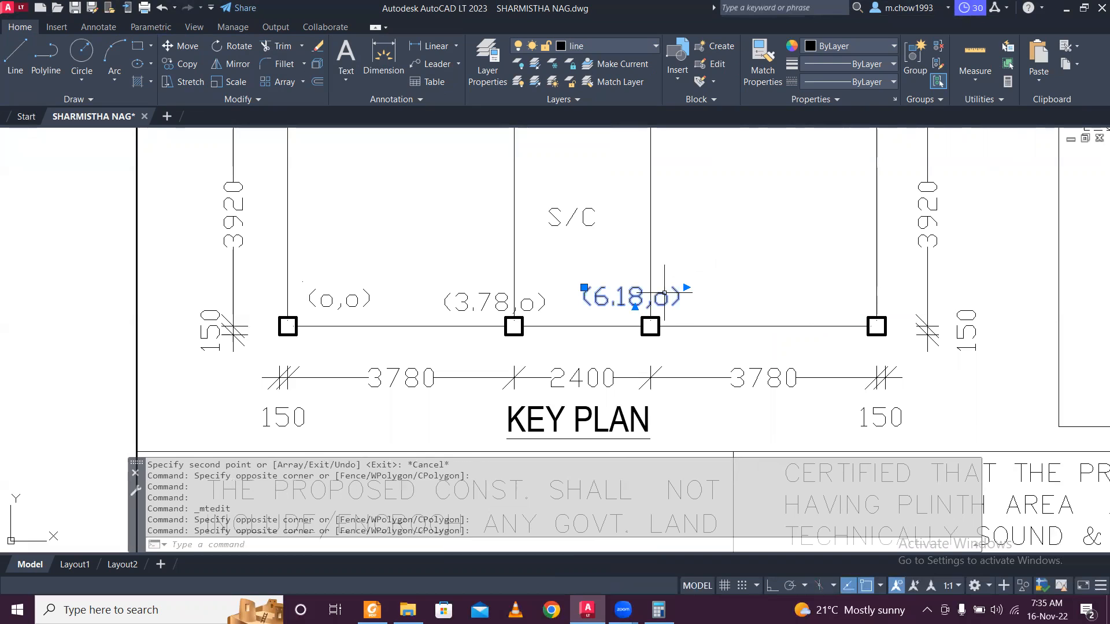
pyautogui.click(176, 70)
pyautogui.click(584, 288)
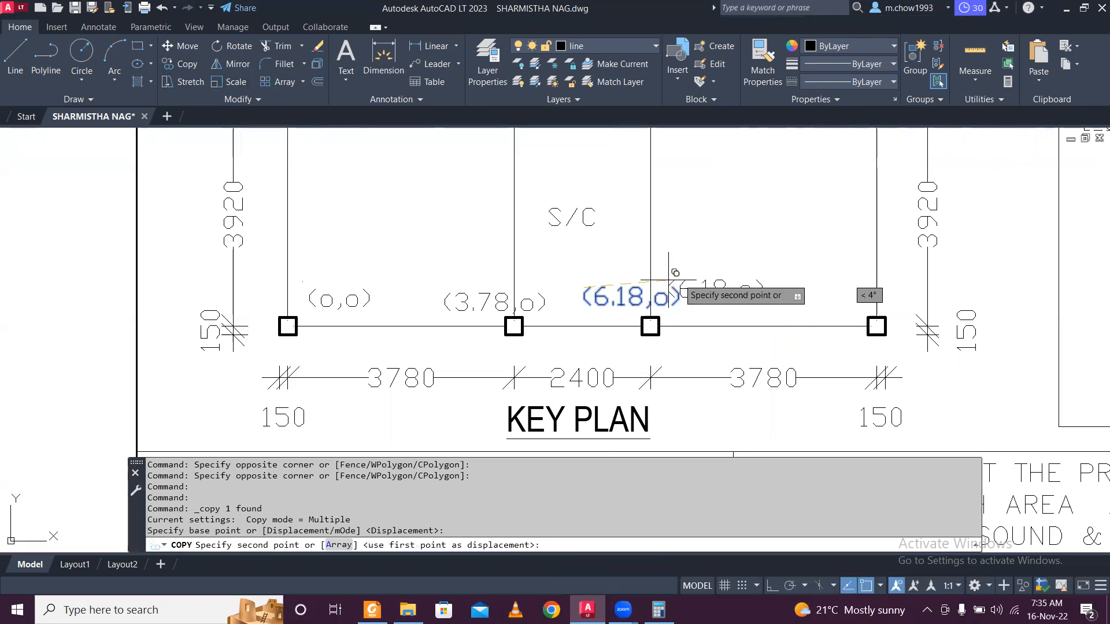
pyautogui.click(873, 288)
pyautogui.press('Escape')
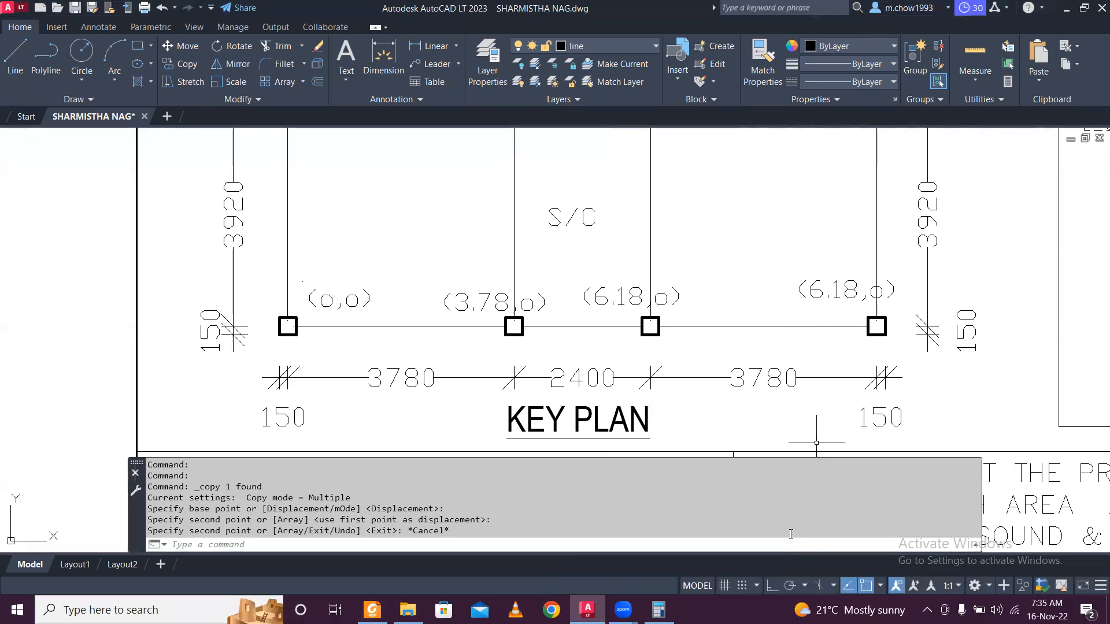
# Add 3.78 to 6.18 in Calculator to get 9.96.
pyautogui.hotkey('alt', 'Tab')
pyautogui.press('+')
pyautogui.write('3.78')
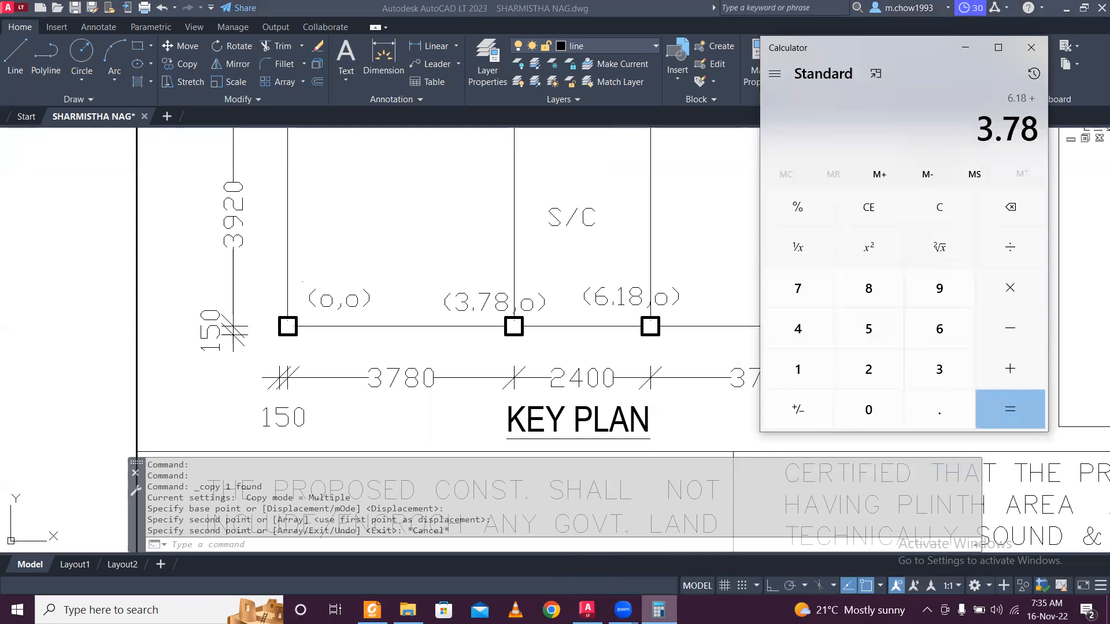
pyautogui.press('Return')
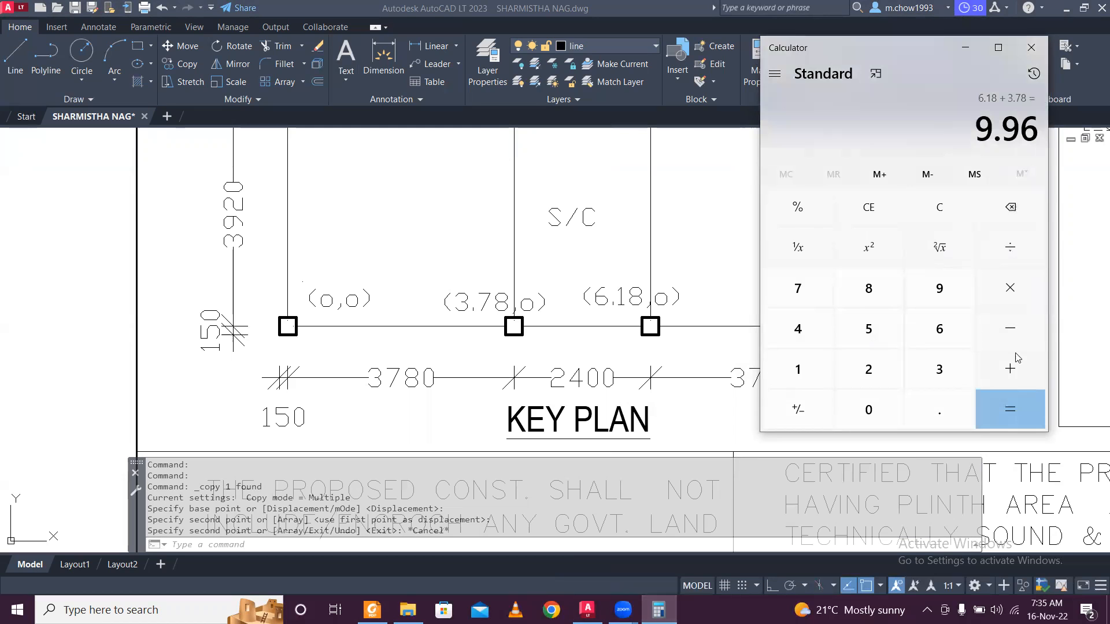
pyautogui.click(964, 53)
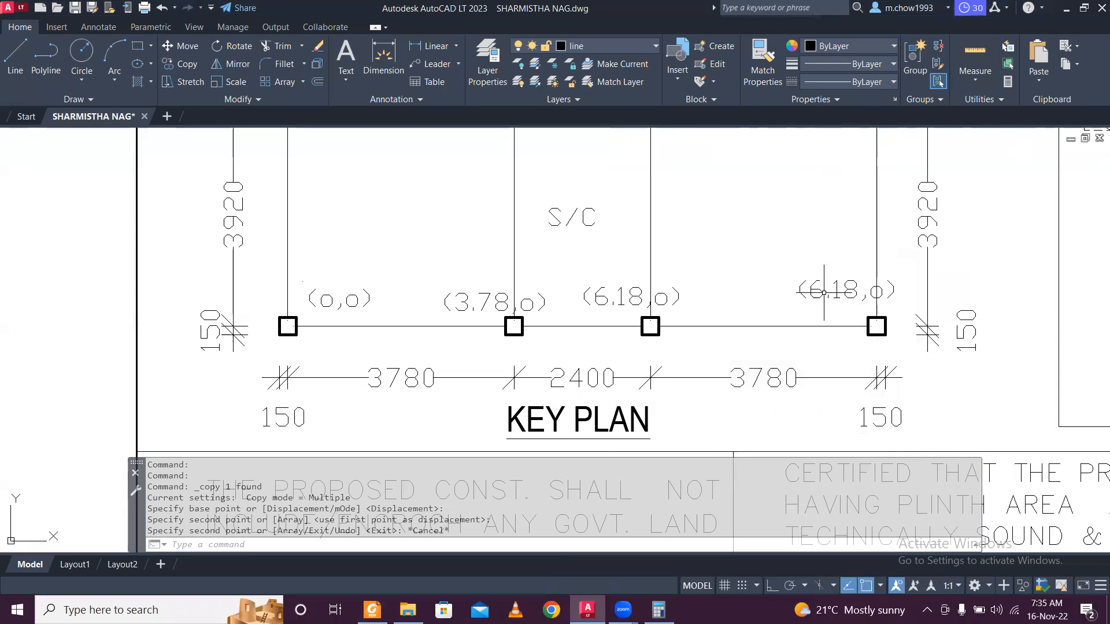
# Change the rightmost label from (6.18,o) to (9.96,o).
pyautogui.doubleClick(847, 291)
pyautogui.moveTo(861, 289); pyautogui.dragTo(811, 289)
pyautogui.write('9.96')
pyautogui.click(726, 231)
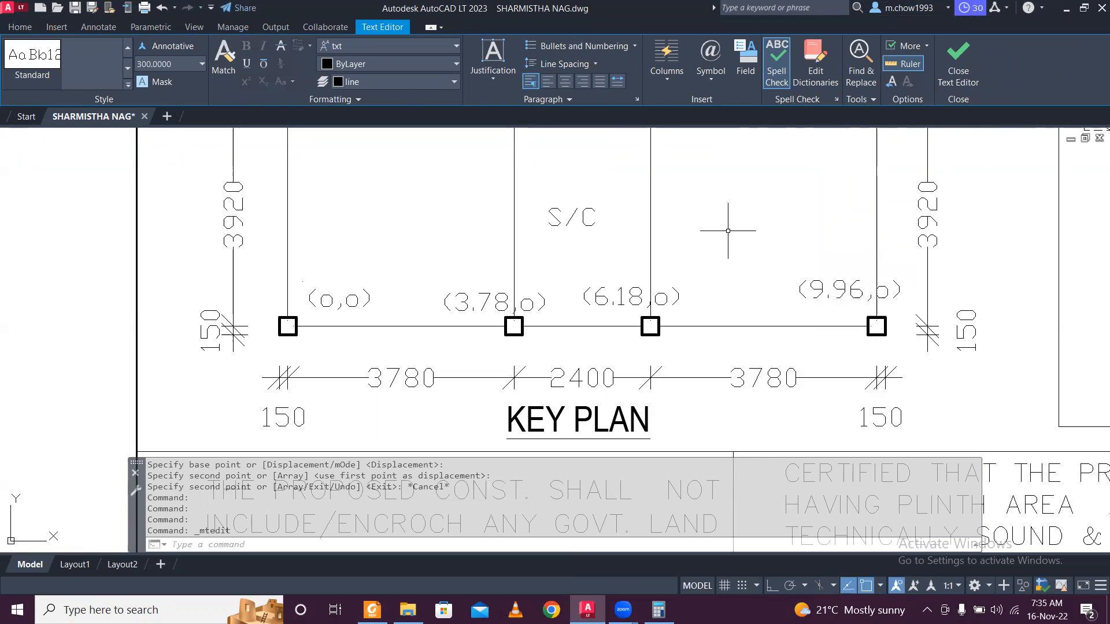
# Copy the (o,o), (3.78,o), (6.18,o) and (9.96,o) labels onto the upper node row.
pyautogui.click(415, 334)
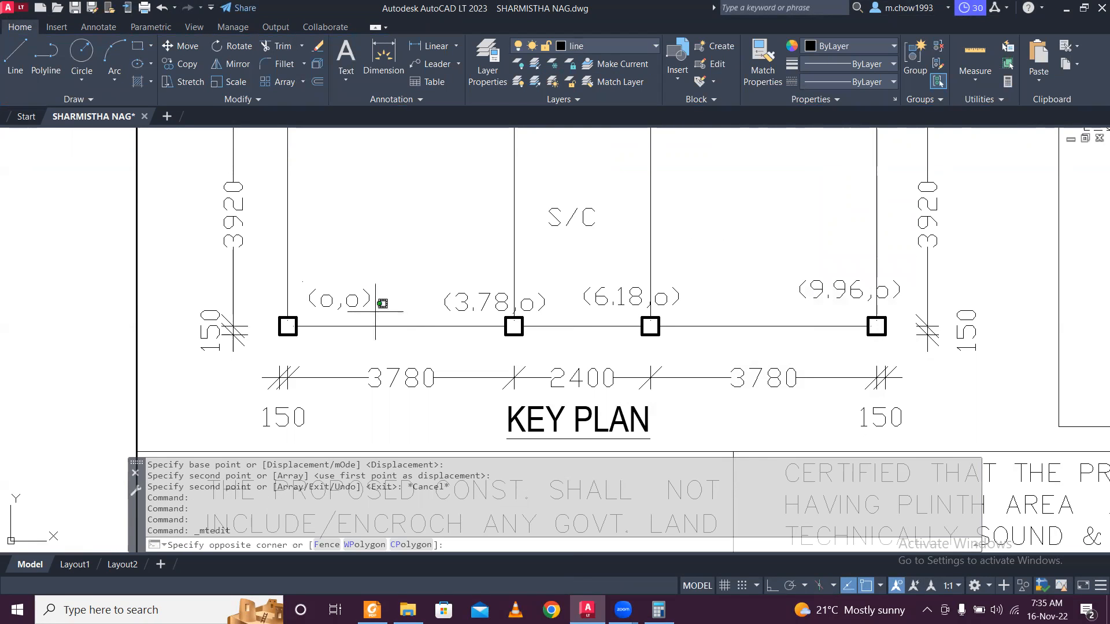
pyautogui.click(347, 283)
pyautogui.click(480, 301)
pyautogui.click(598, 296)
pyautogui.click(833, 285)
pyautogui.click(793, 290)
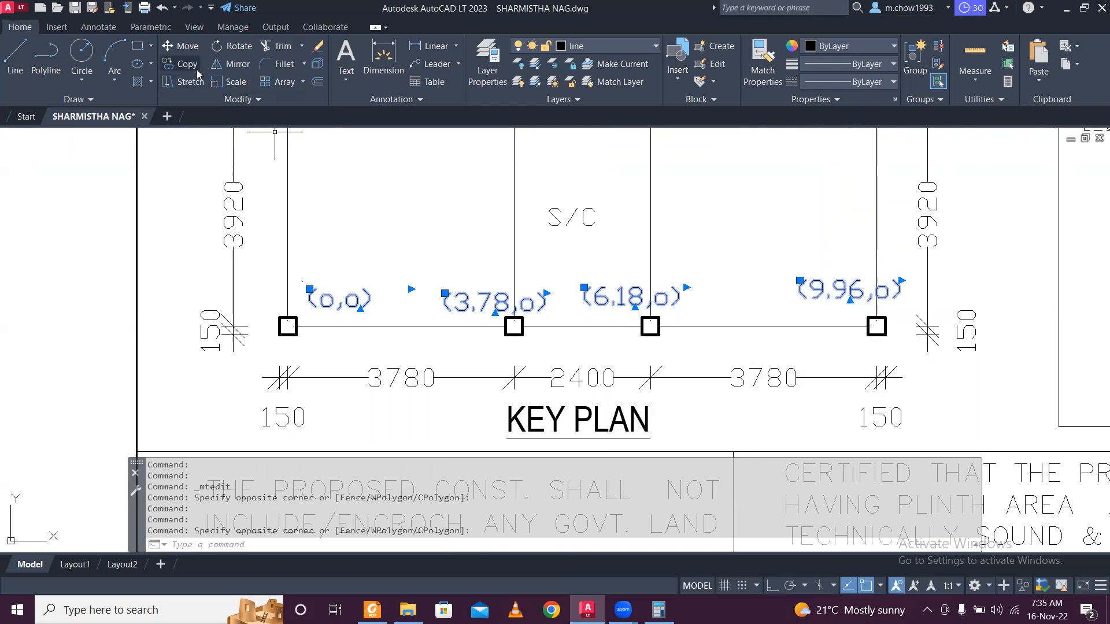
pyautogui.click(181, 64)
pyautogui.click(902, 263)
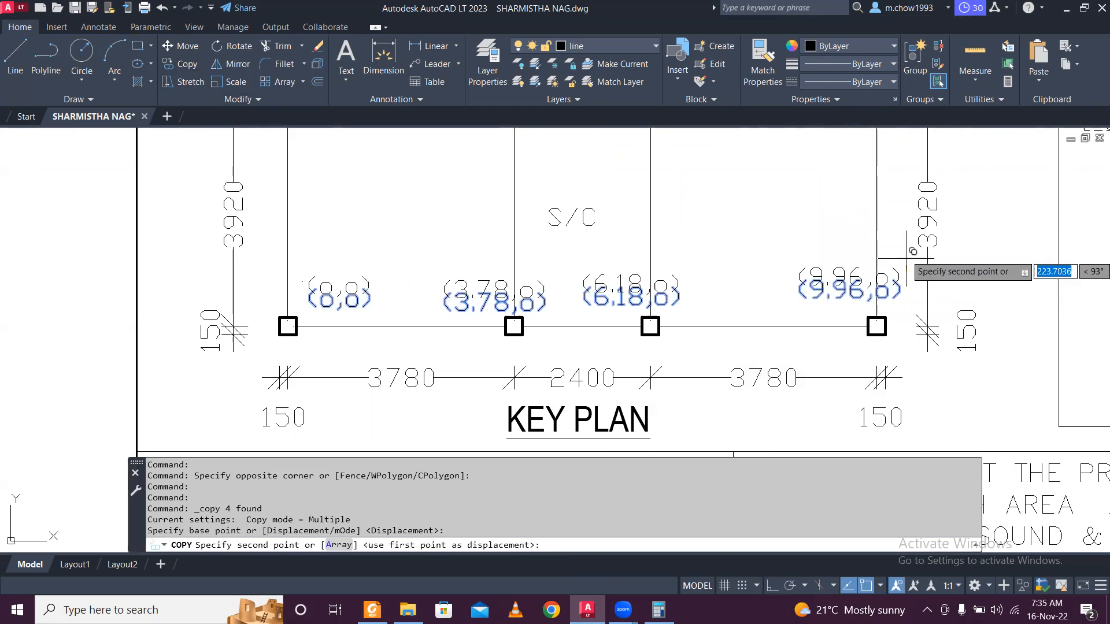
pyautogui.moveTo(1075, 196); pyautogui.dragTo(1070, 322, button='middle')
pyautogui.moveTo(888, 213); pyautogui.dragTo(880, 292, button='middle')
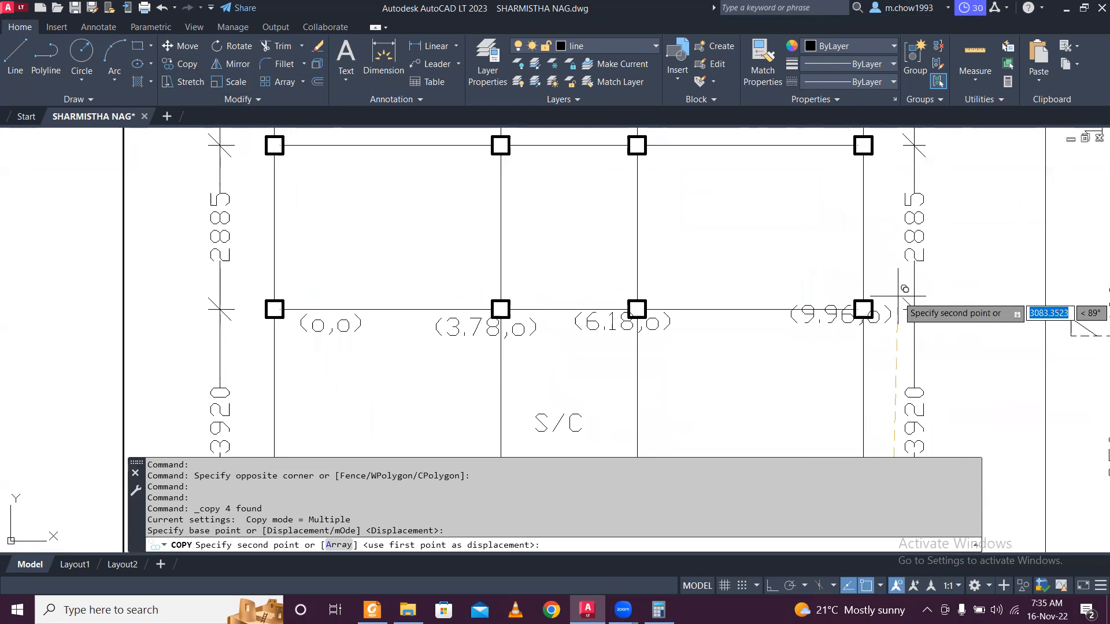
pyautogui.click(891, 247)
pyautogui.press('Escape')
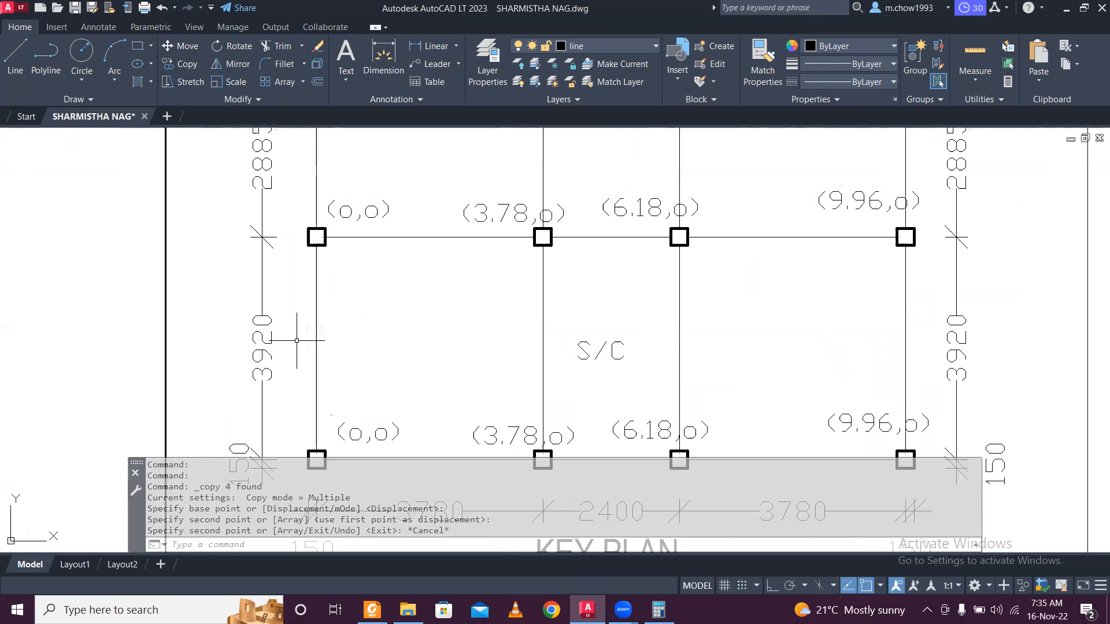
# Change the upper (o,o) label to (o,3.92).
pyautogui.click(376, 211)
pyautogui.click(374, 210)
pyautogui.click(371, 208)
pyautogui.click(370, 207)
pyautogui.click(371, 206)
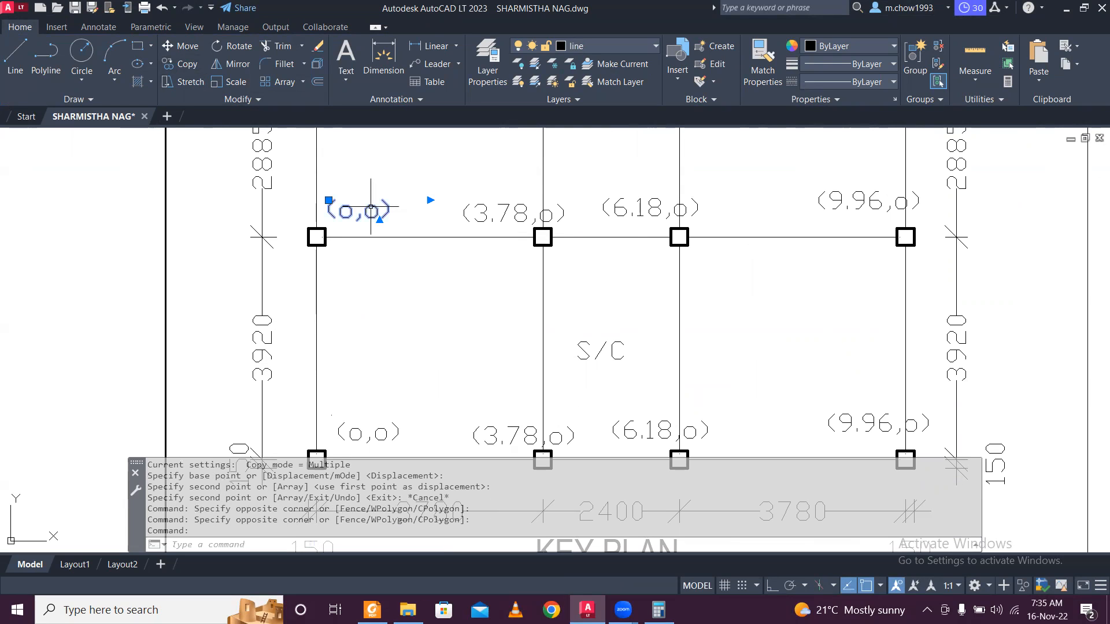
pyautogui.doubleClick(370, 209)
pyautogui.doubleClick(368, 212)
pyautogui.write('92')
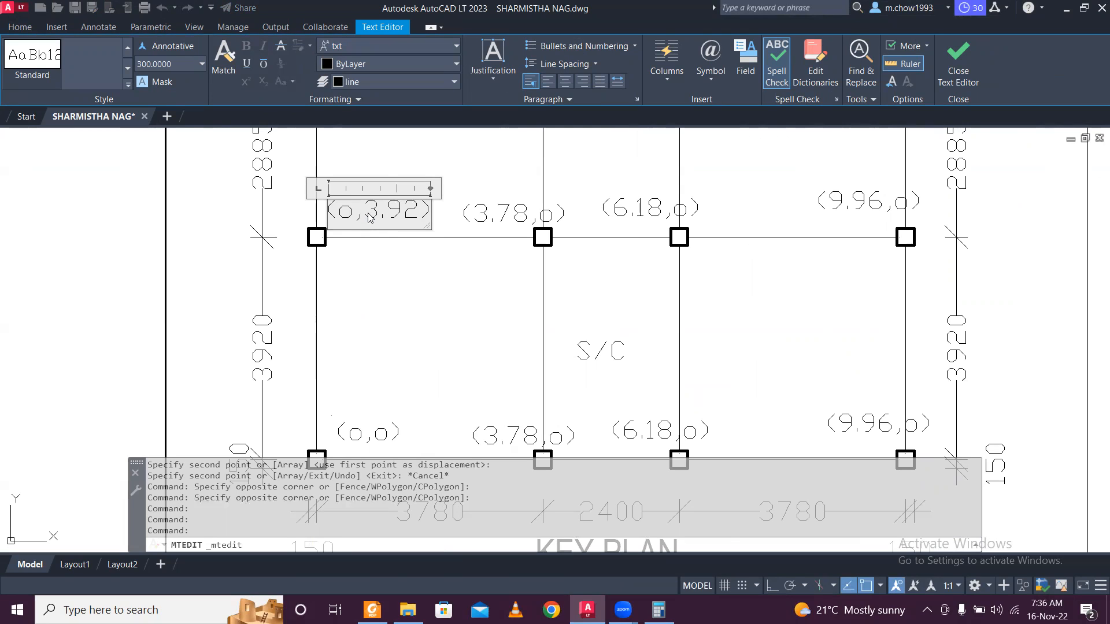
pyautogui.hotkey('shift', 'Left')
pyautogui.hotkey('shift', 'Left')
pyautogui.hotkey('shift', 'Left')
pyautogui.hotkey('shift', 'Left')
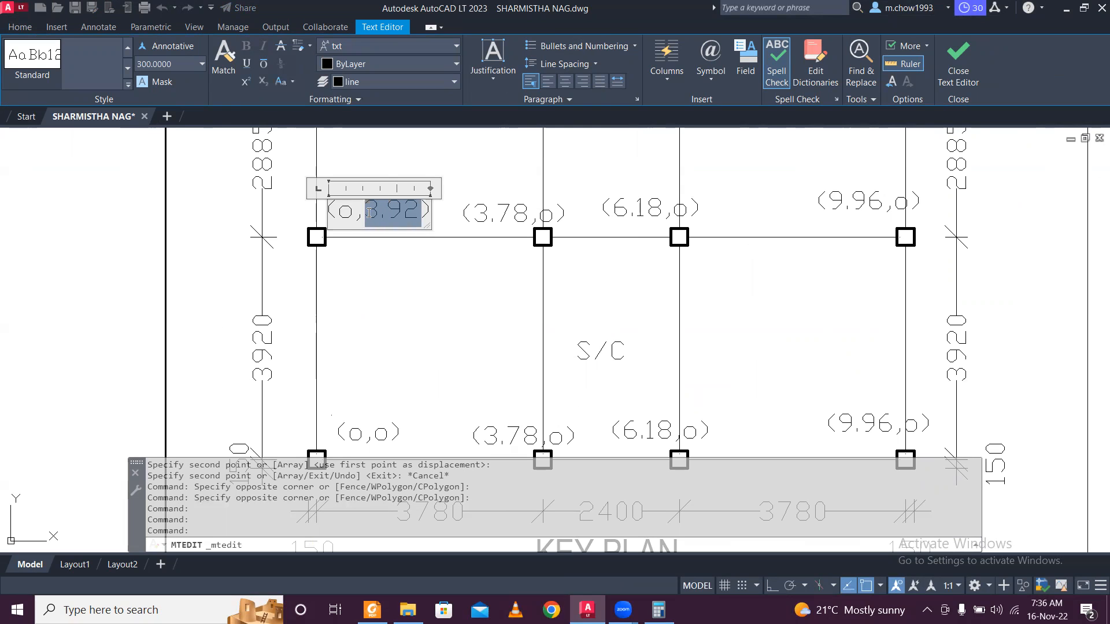
pyautogui.click(547, 146)
# Change the next two upper labels to (3.78,3.92) and (6.18,3.92).
pyautogui.click(515, 213)
pyautogui.doubleClick(543, 217)
pyautogui.doubleClick(543, 220)
pyautogui.write('3.92')
pyautogui.click(686, 199)
pyautogui.click(686, 208)
pyautogui.doubleClick(691, 210)
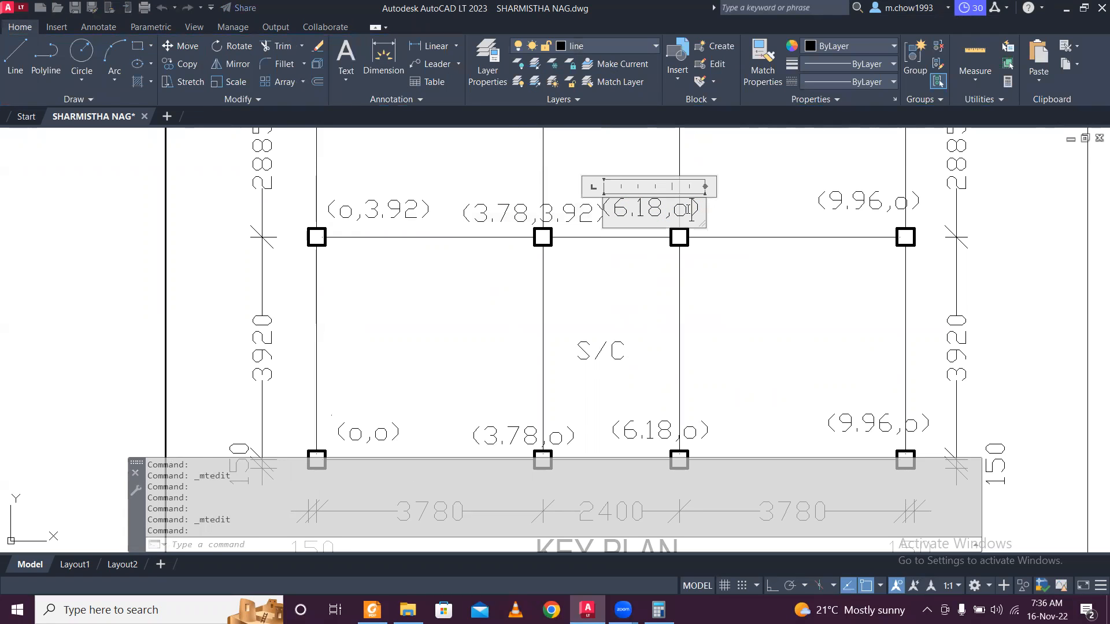
pyautogui.moveTo(692, 210); pyautogui.dragTo(675, 214)
pyautogui.write('3.92')
pyautogui.click(841, 207)
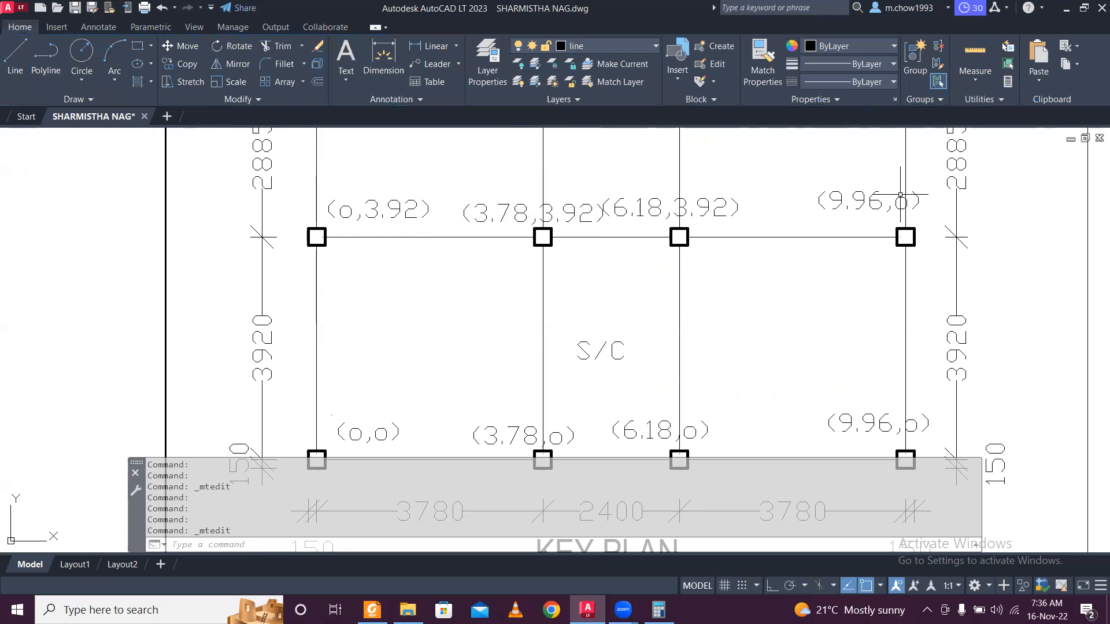
# Change the upper (9.96,o) label to (9.96,3.92).
pyautogui.click(907, 191)
pyautogui.click(900, 199)
pyautogui.doubleClick(900, 200)
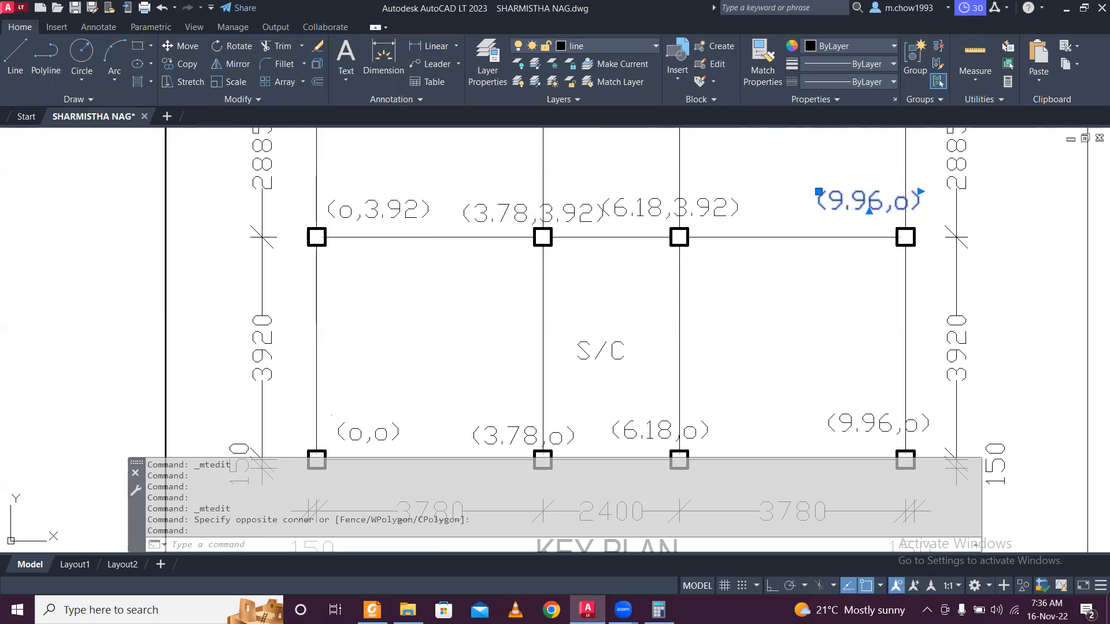
pyautogui.moveTo(895, 204); pyautogui.dragTo(909, 206)
pyautogui.write('3.92')
pyautogui.click(799, 238)
pyautogui.press('Escape')
# Move the (6.18,3.92) label clear of its neighbour, then select the upper-row labels.
pyautogui.click(765, 232)
pyautogui.click(732, 207)
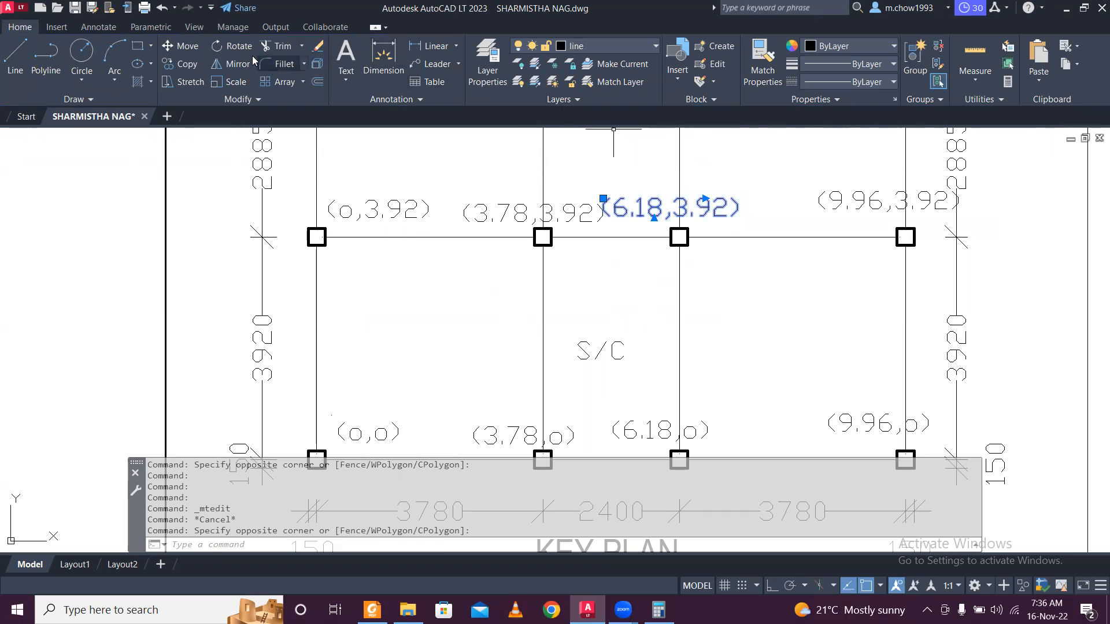
pyautogui.click(188, 46)
pyautogui.click(600, 147)
pyautogui.click(609, 156)
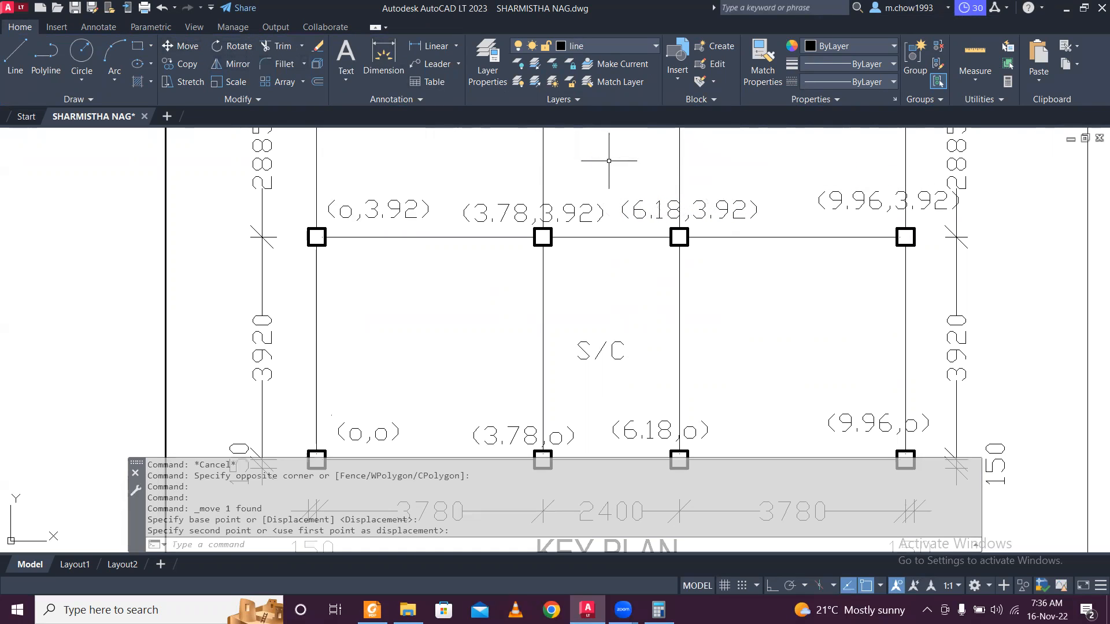
pyautogui.click(579, 212)
pyautogui.click(422, 215)
pyautogui.click(649, 191)
# Copy the four 3.92 labels up to the next node row.
pyautogui.click(769, 198)
pyautogui.click(854, 196)
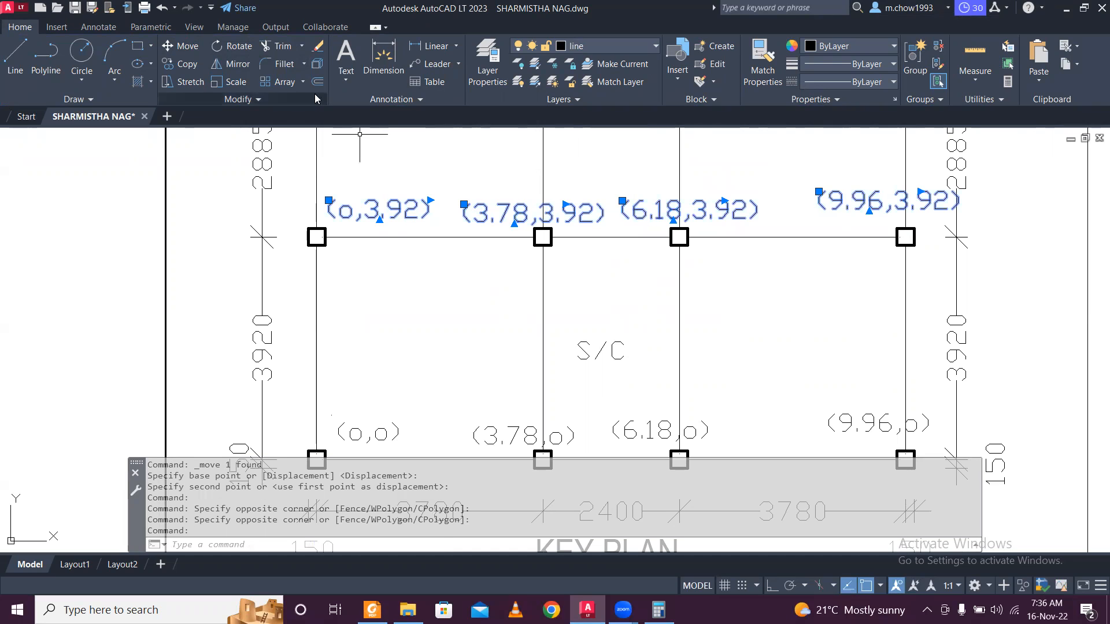
pyautogui.click(182, 64)
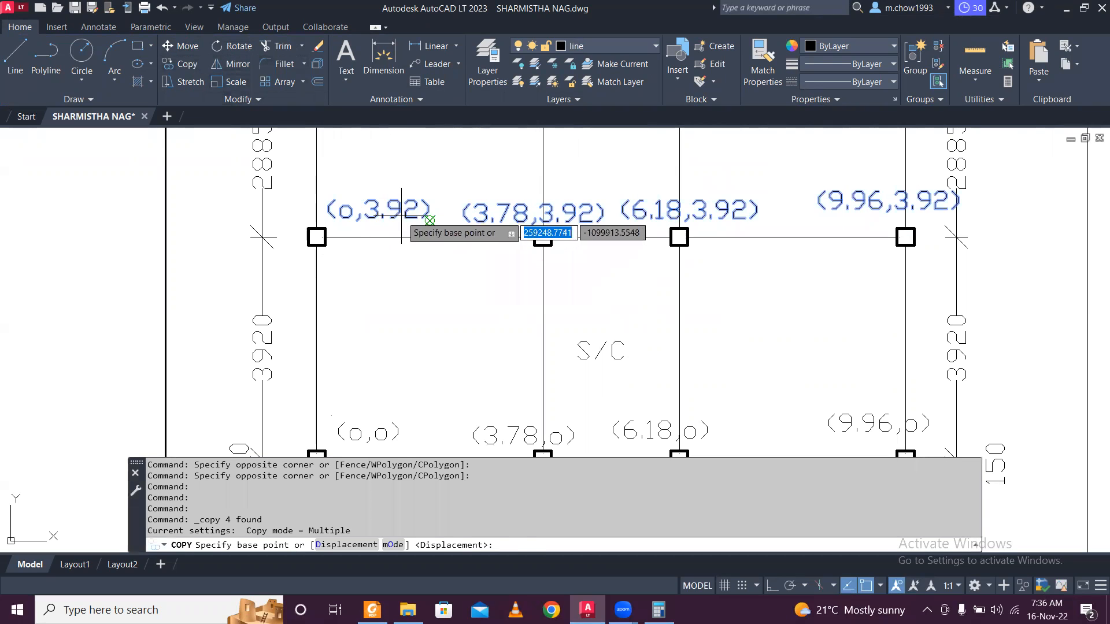
pyautogui.click(430, 221)
pyautogui.moveTo(395, 158)
pyautogui.mouseDown(button='middle')
pyautogui.moveTo(369, 359)
pyautogui.moveTo(408, 296)
pyautogui.mouseUp(button='middle')
pyautogui.click(386, 305)
pyautogui.press('Escape')
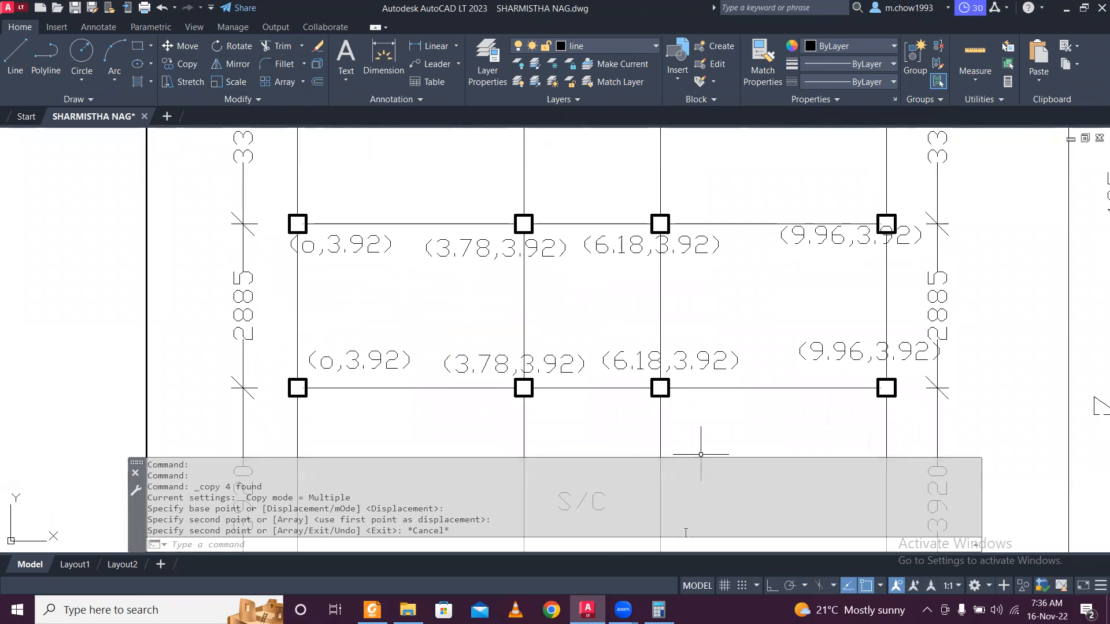
# Compute 3.92 + 2.885 = 6.805 in the Calculator.
pyautogui.click(659, 610)
pyautogui.press('Escape')
pyautogui.write('3.92 + 2.885')
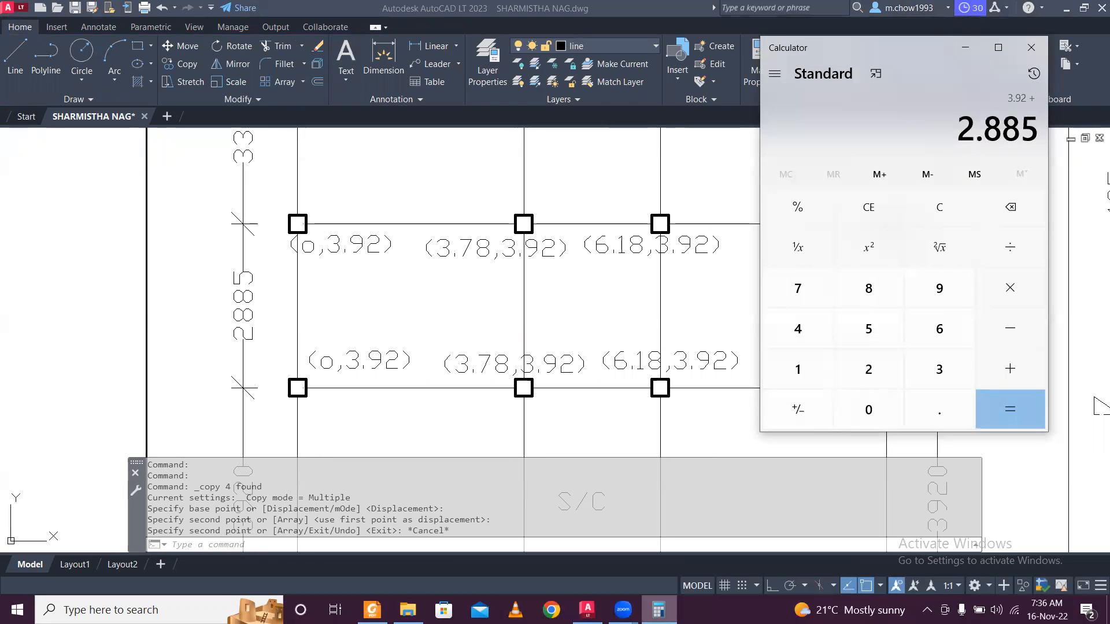
pyautogui.press('Return')
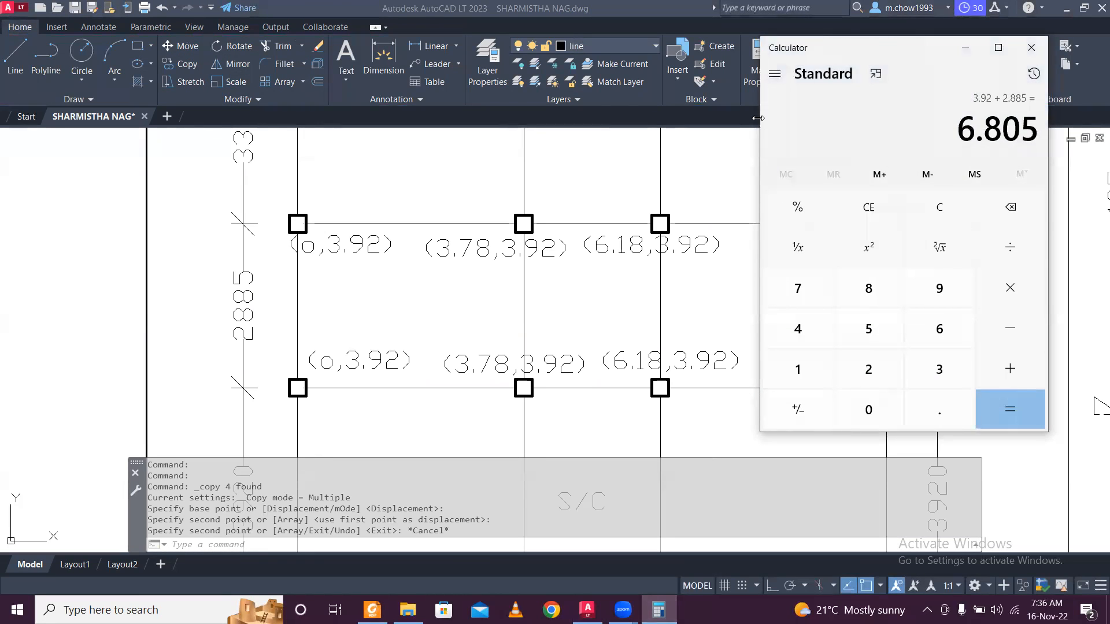
pyautogui.click(965, 47)
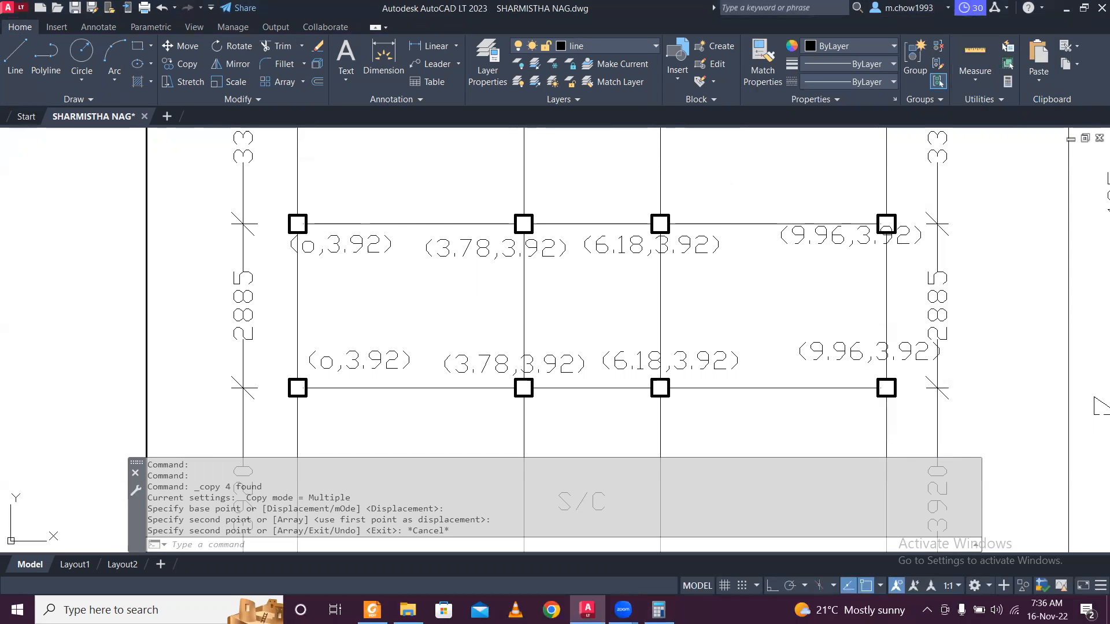
# Change the copied (o,3.92) and (3.78,3.92) labels to read 6.805.
pyautogui.doubleClick(341, 255)
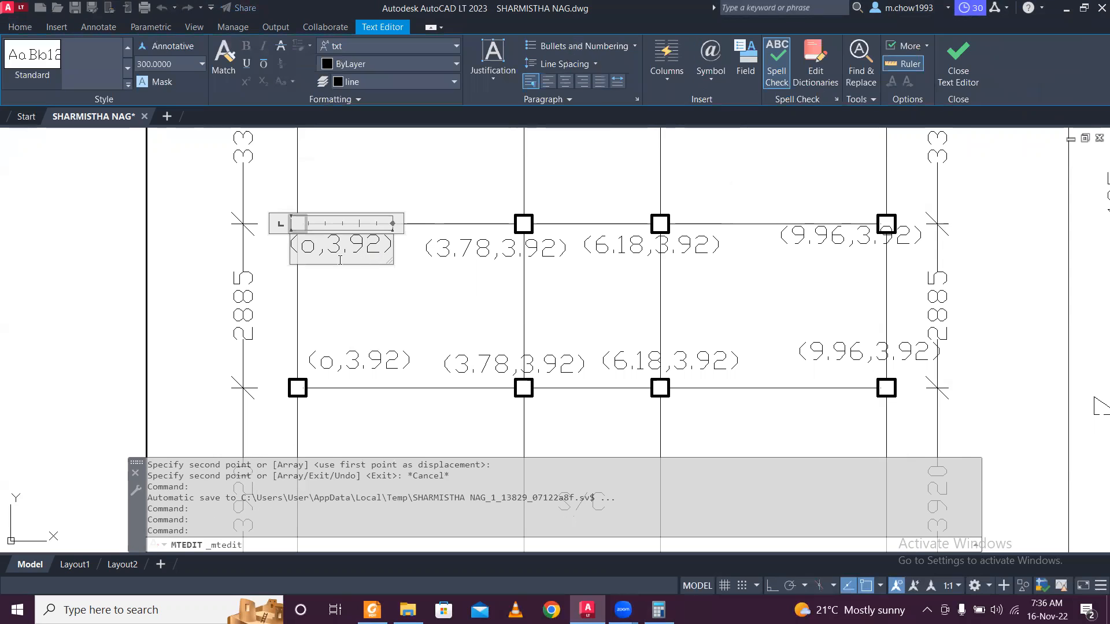
pyautogui.moveTo(328, 249); pyautogui.dragTo(387, 243)
pyautogui.write('6.805')
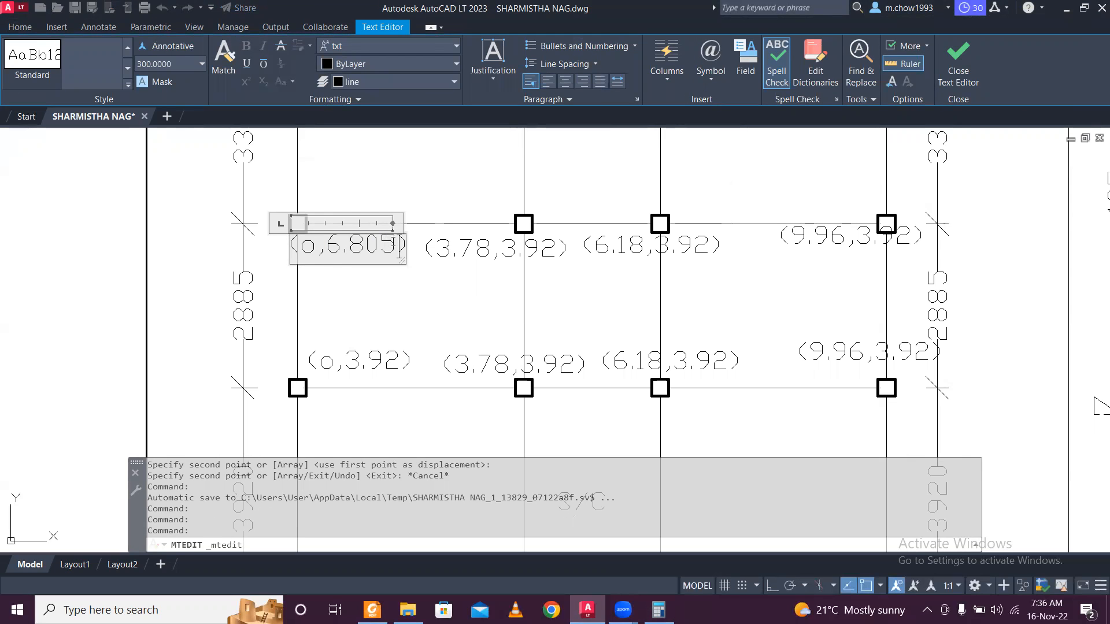
pyautogui.moveTo(399, 248); pyautogui.dragTo(331, 252)
pyautogui.hotkey('ctrl', 'c')
pyautogui.click(416, 272)
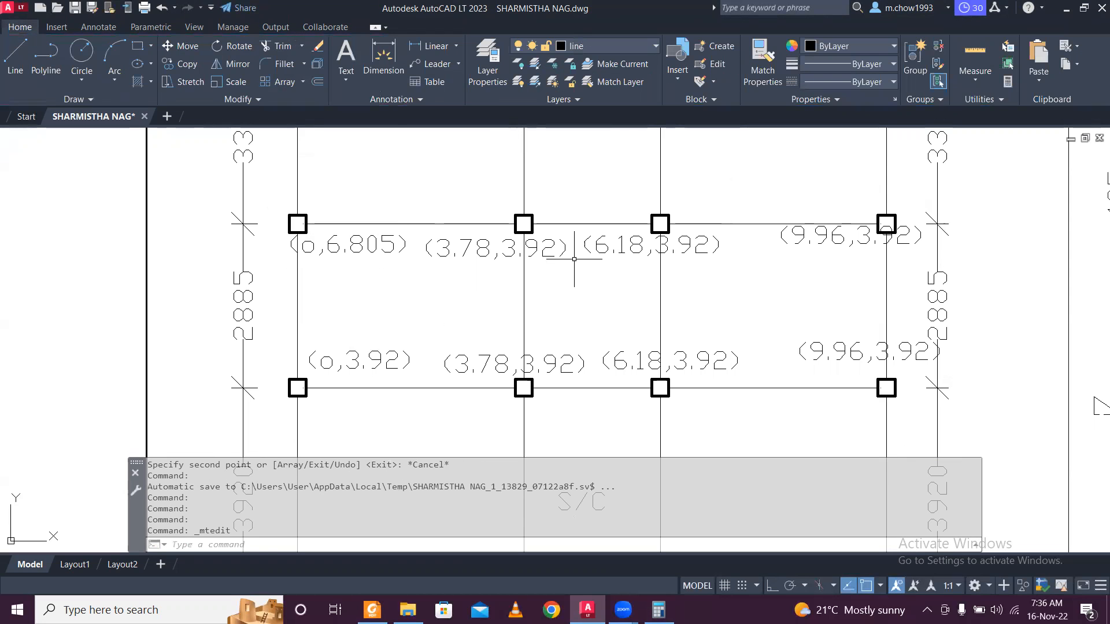
pyautogui.click(549, 246)
pyautogui.click(549, 246)
pyautogui.doubleClick(550, 248)
pyautogui.moveTo(560, 253); pyautogui.dragTo(508, 254)
pyautogui.hotkey('ctrl', 'v')
pyautogui.click(570, 292)
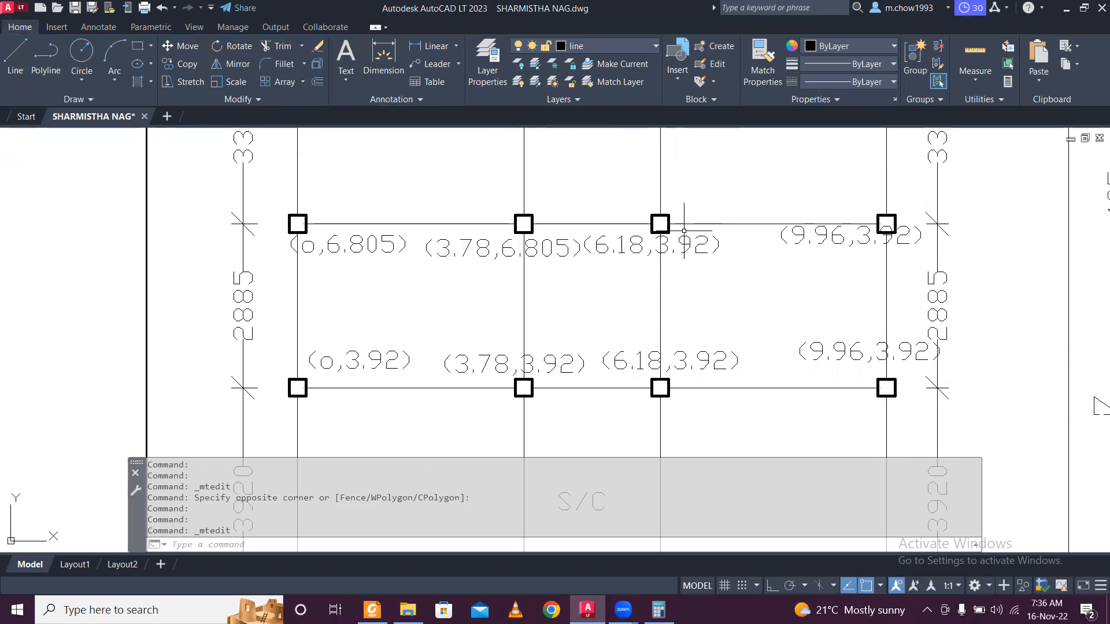
# Change the copied (6.18,3.92) and (9.96,3.92) labels to read 6.805.
pyautogui.click(669, 244)
pyautogui.doubleClick(670, 246)
pyautogui.moveTo(655, 249); pyautogui.dragTo(710, 253)
pyautogui.hotkey('ctrl', 'v')
pyautogui.click(738, 297)
pyautogui.click(877, 230)
pyautogui.click(867, 233)
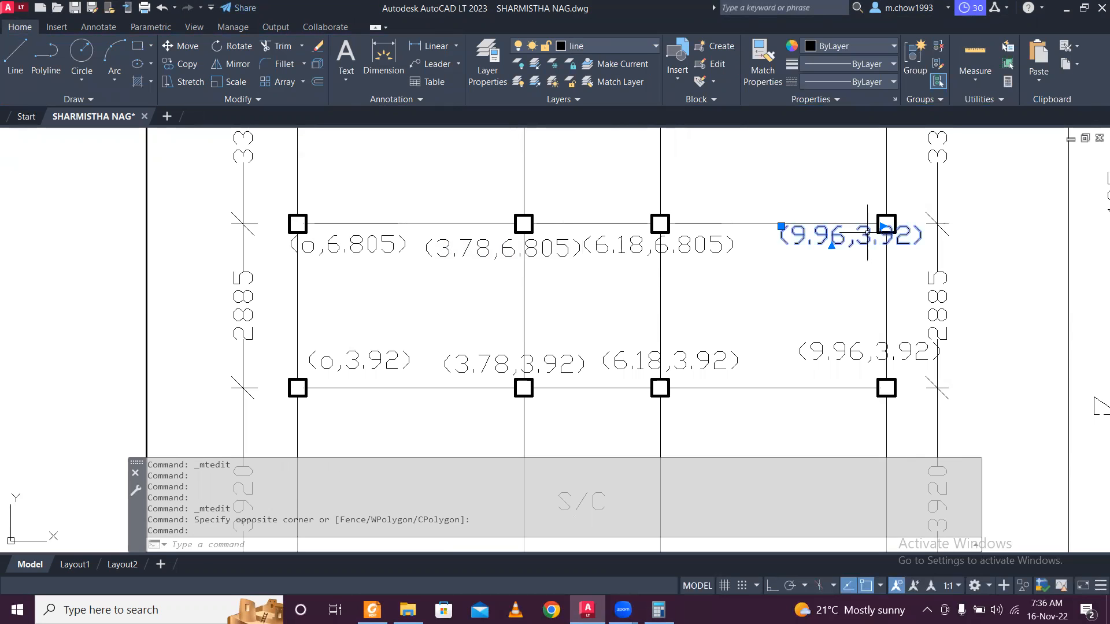
pyautogui.doubleClick(868, 233)
pyautogui.moveTo(859, 238); pyautogui.dragTo(911, 244)
pyautogui.hotkey('ctrl', 'v')
pyautogui.click(850, 292)
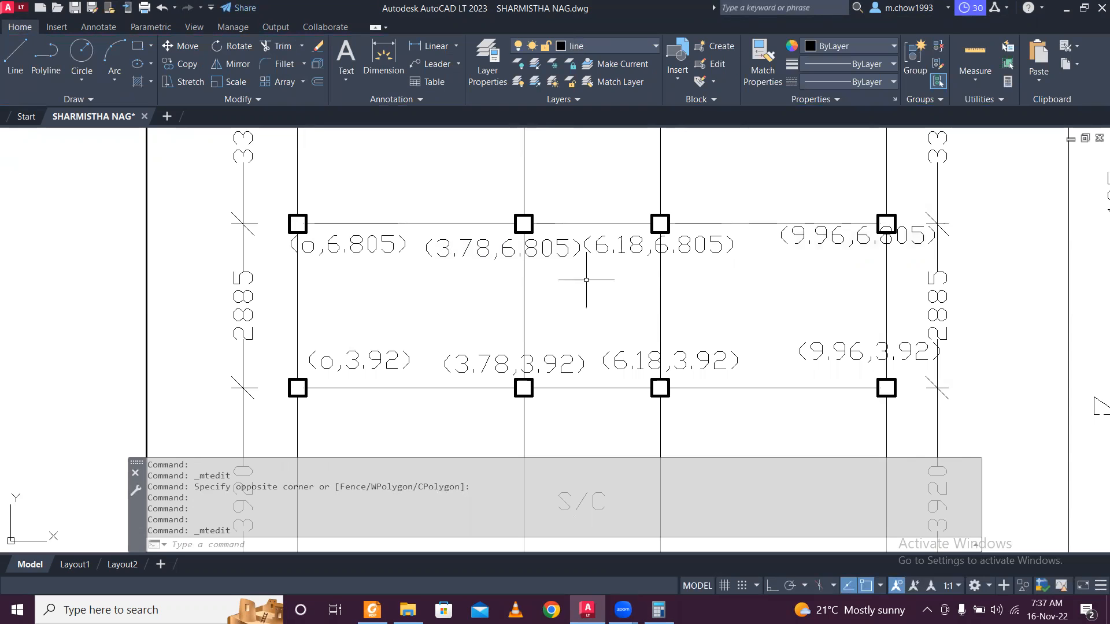
# Select the new 6.805 labels for copying.
pyautogui.click(381, 260)
pyautogui.click(639, 272)
pyautogui.click(621, 251)
# Copy the four 6.805 labels up to the top node row.
pyautogui.click(810, 236)
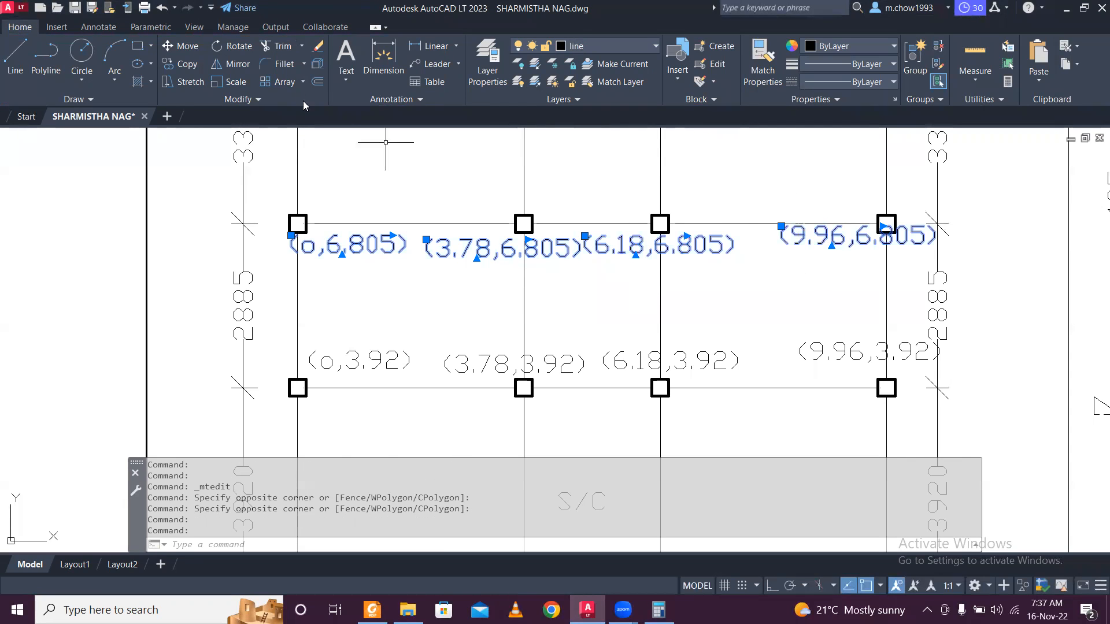
pyautogui.click(180, 64)
pyautogui.click(740, 287)
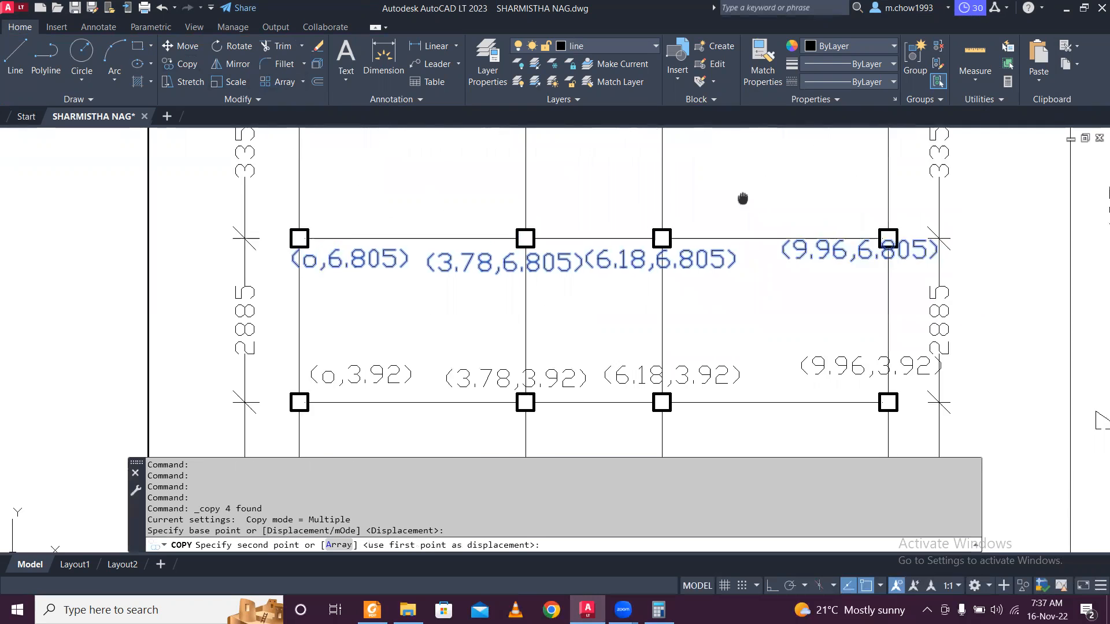
pyautogui.moveTo(827, 315); pyautogui.dragTo(756, 367, button='middle')
pyautogui.click(697, 357)
pyautogui.press('Escape')
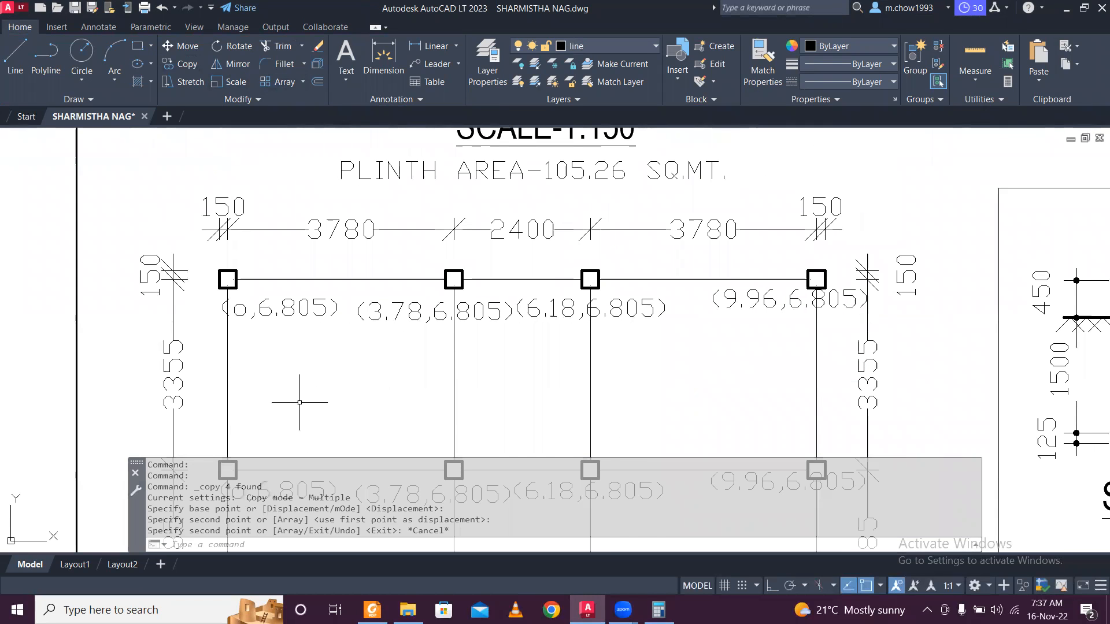
pyautogui.moveTo(297, 397); pyautogui.dragTo(305, 318, button='middle')
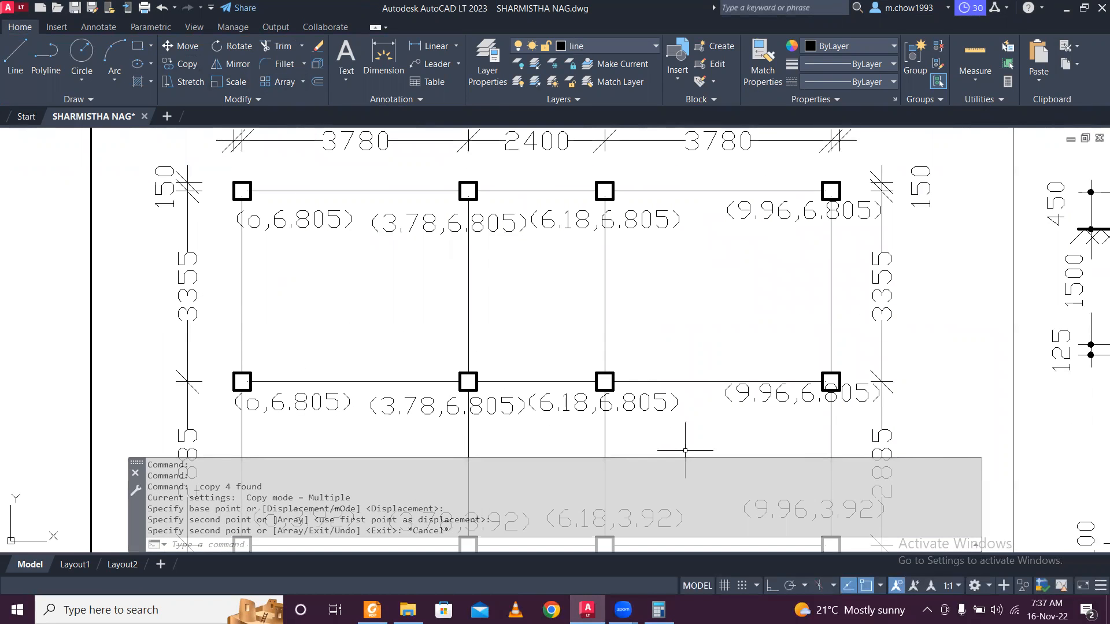
# Add 3.335 to 6.805 in the Calculator to get 10.14.
pyautogui.click(658, 610)
pyautogui.press('+')
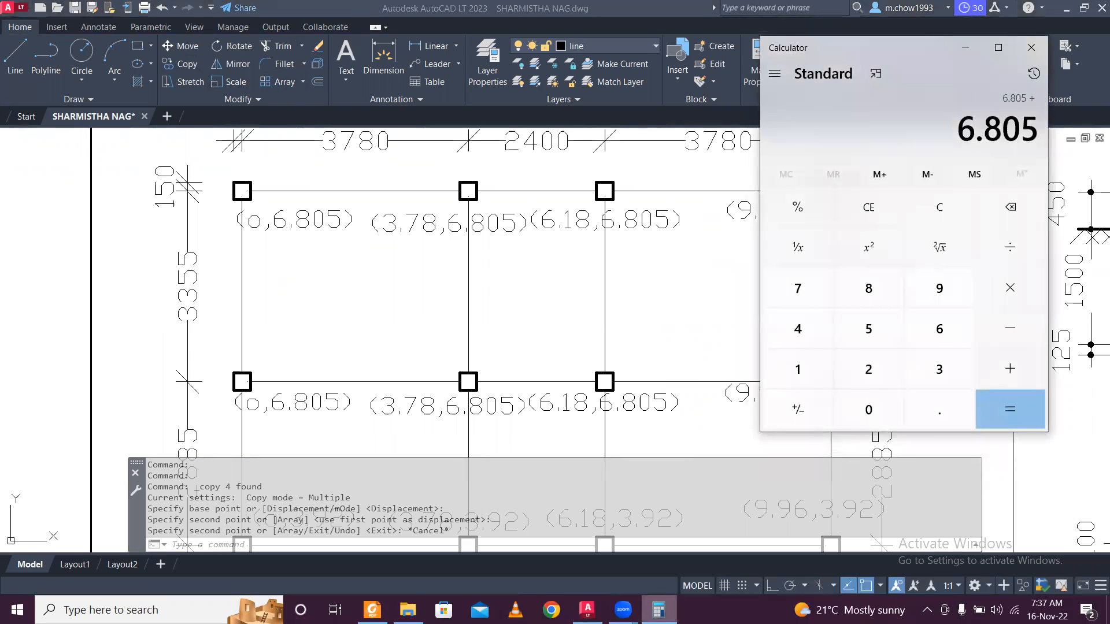
pyautogui.write('3.335')
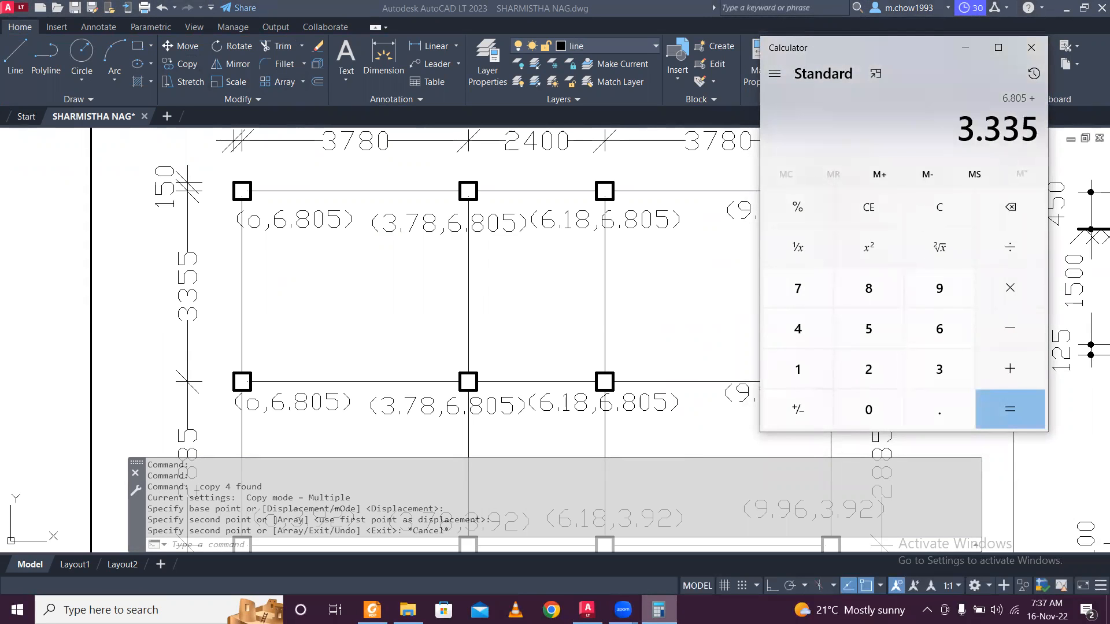
pyautogui.press('Return')
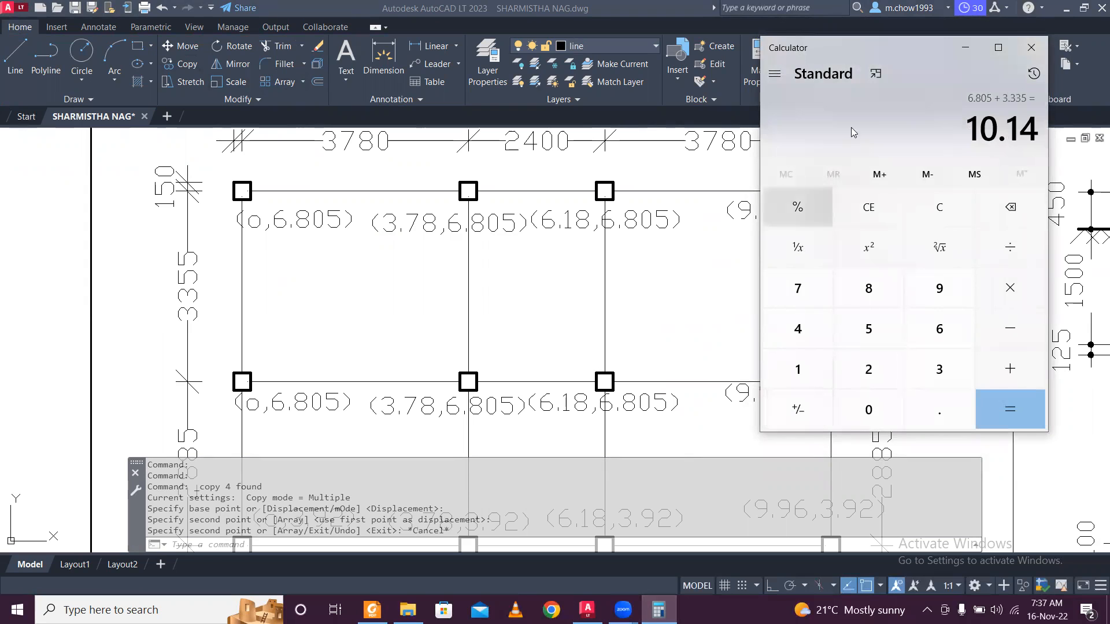
pyautogui.click(965, 47)
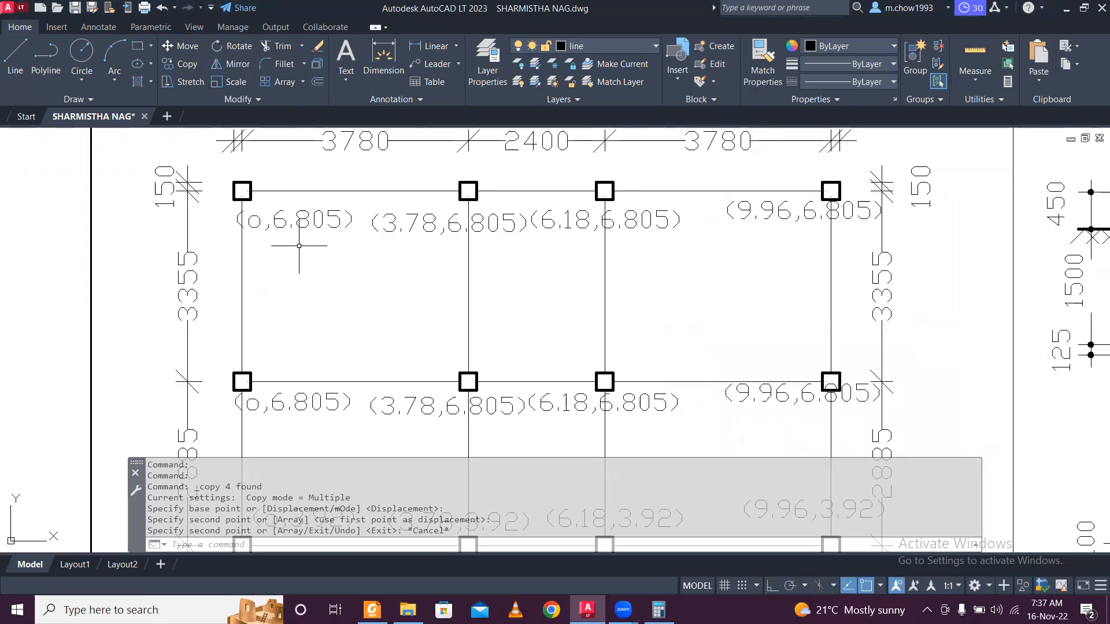
# Change the top-row (o,6.805) and (3.78,6.805) labels to 10.14.
pyautogui.click(320, 225)
pyautogui.doubleClick(349, 221)
pyautogui.moveTo(338, 220); pyautogui.dragTo(273, 222)
pyautogui.write('10.14')
pyautogui.click(398, 283)
pyautogui.doubleClick(501, 224)
pyautogui.doubleClick(498, 221)
pyautogui.moveTo(498, 222); pyautogui.dragTo(520, 225)
pyautogui.write('10.14')
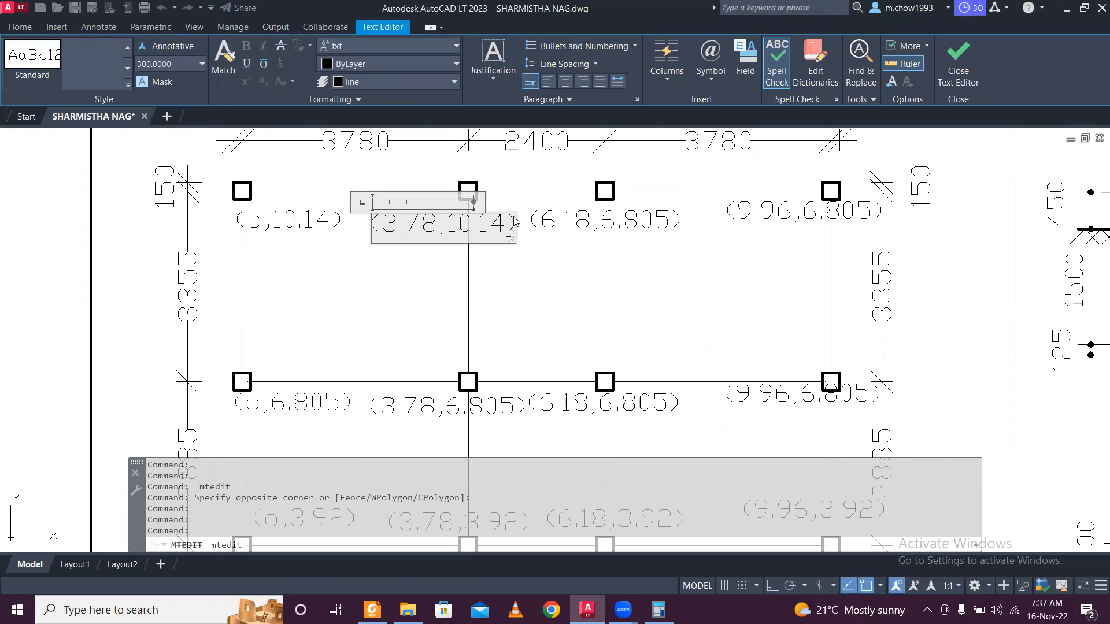
pyautogui.click(605, 310)
# Change the top-row (6.18,6.805) and (9.96,6.805) labels to 10.14.
pyautogui.doubleClick(664, 221)
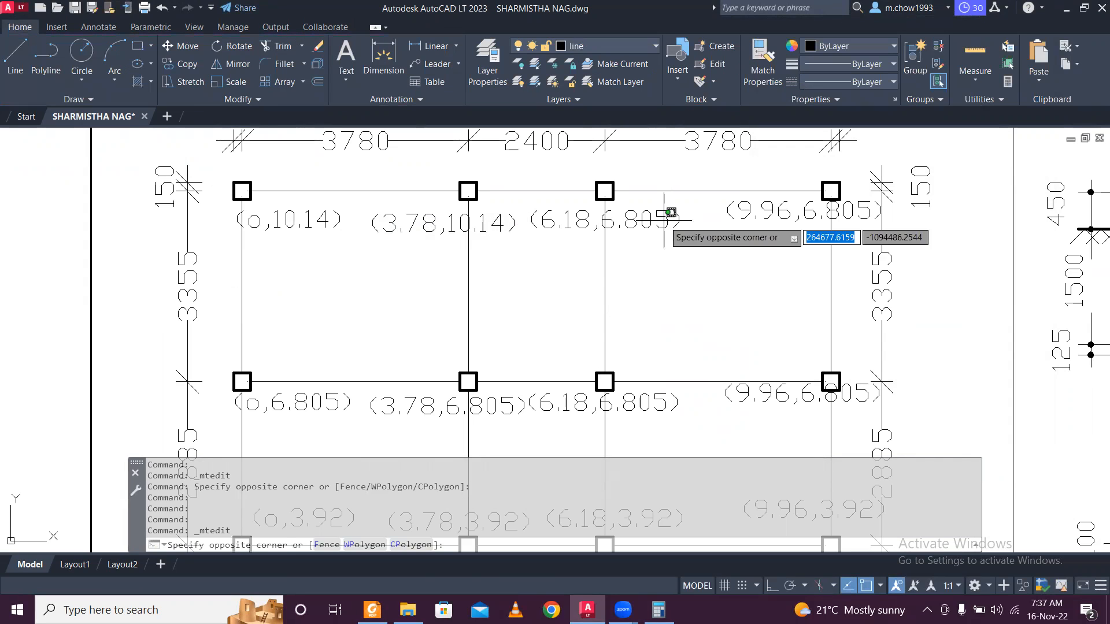
pyautogui.doubleClick(659, 221)
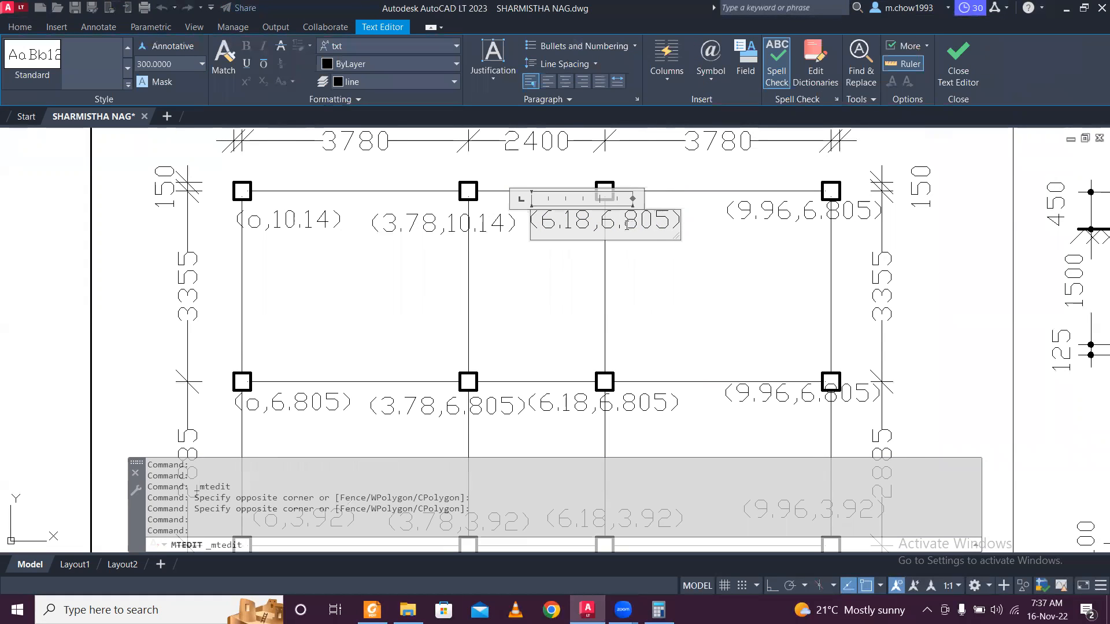
pyautogui.doubleClick(657, 223)
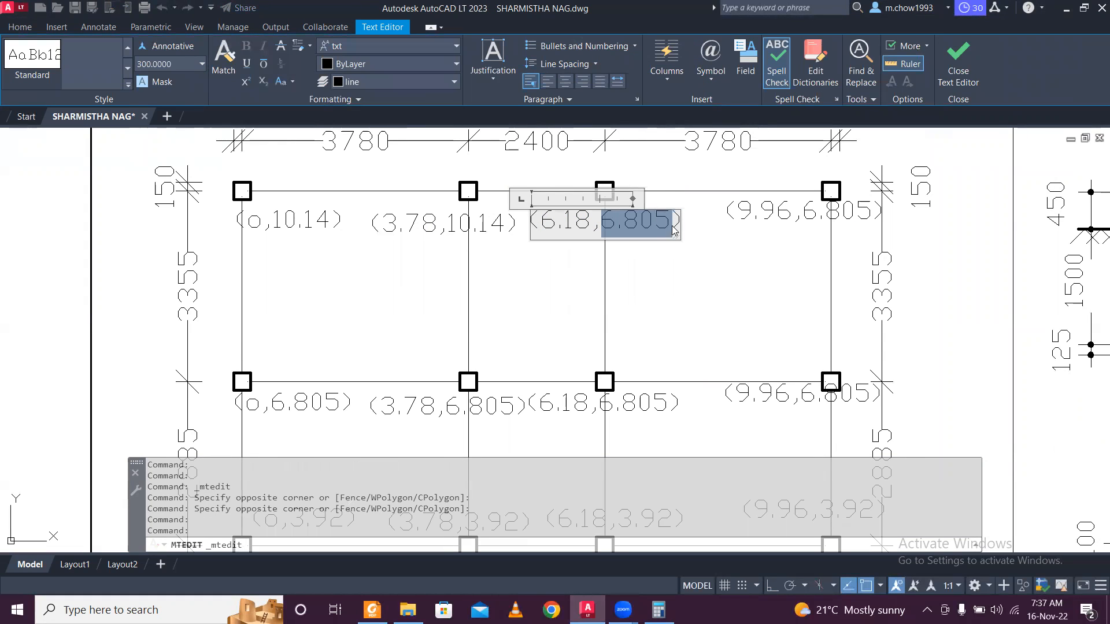
pyautogui.write('10.14')
pyautogui.click(743, 282)
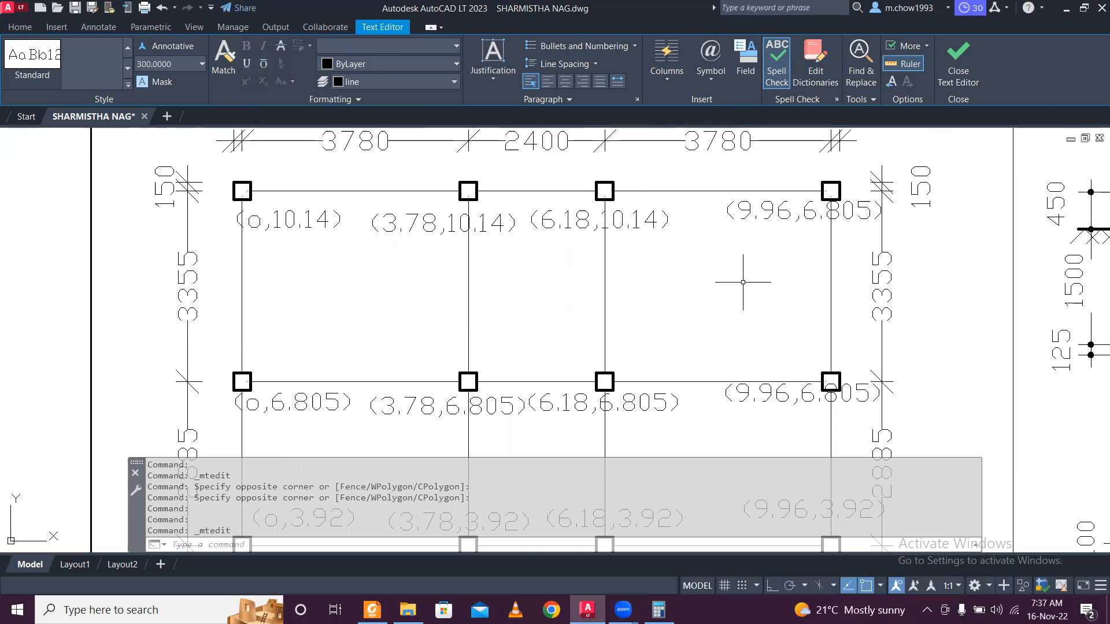
pyautogui.doubleClick(803, 211)
pyautogui.doubleClick(870, 205)
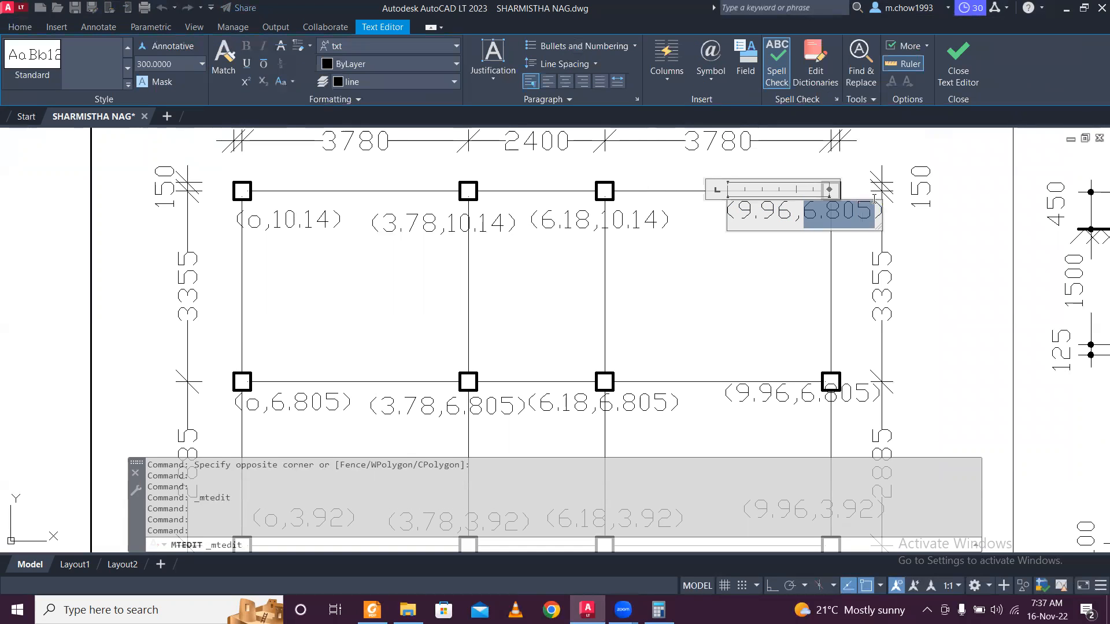
pyautogui.write('10.14')
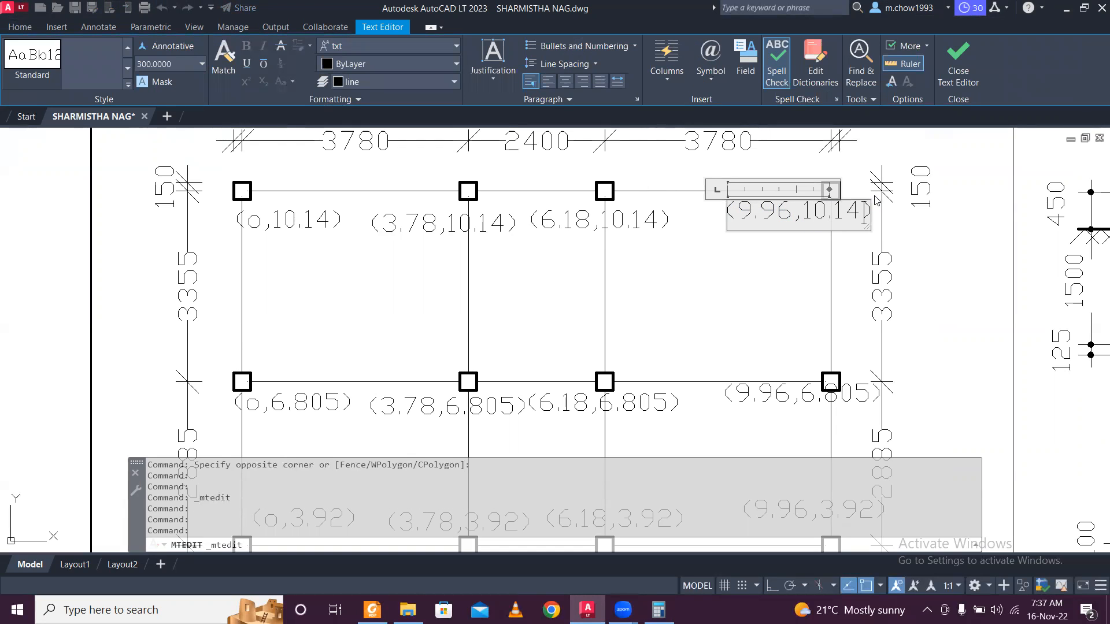
pyautogui.press('Escape')
# Review the lower key plan, then minimise AutoCAD to the desktop.
pyautogui.scroll(-2, 442, 243)
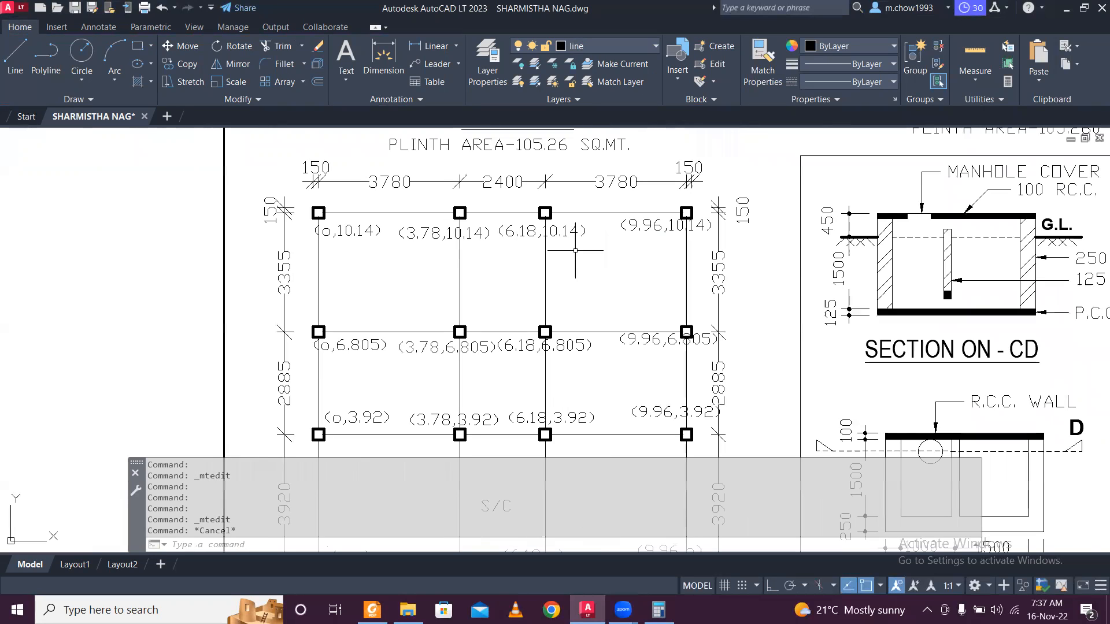
pyautogui.moveTo(604, 362); pyautogui.dragTo(587, 302, button='middle')
pyautogui.moveTo(563, 365)
pyautogui.mouseDown(button='middle')
pyautogui.moveTo(587, 316)
pyautogui.moveTo(591, 269)
pyautogui.moveTo(509, 335)
pyautogui.moveTo(517, 315)
pyautogui.mouseUp(button='middle')
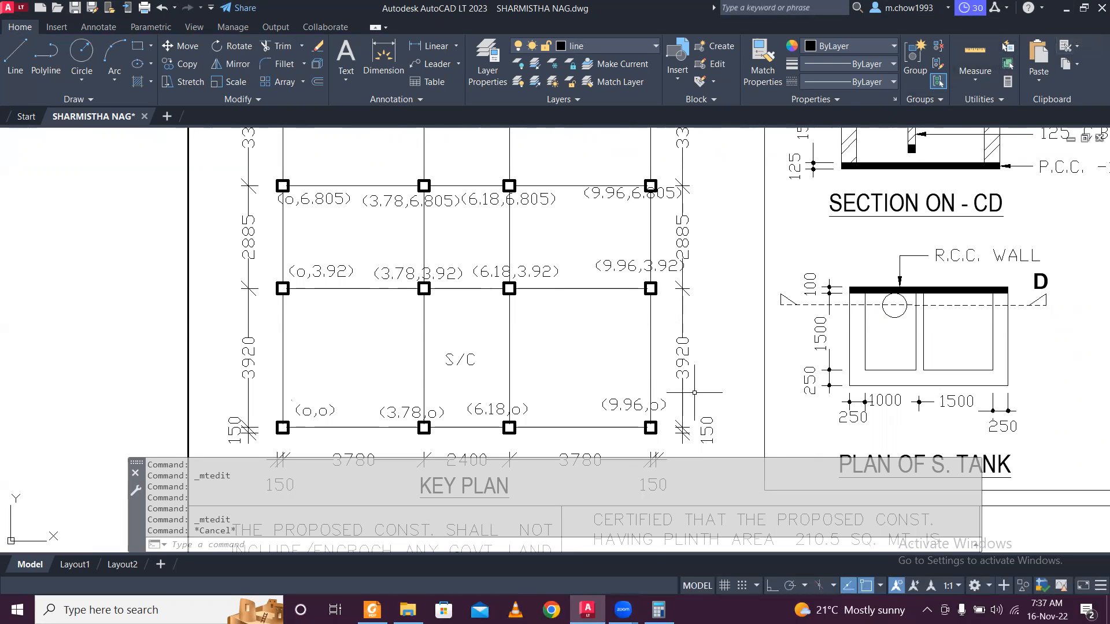
pyautogui.click(1066, 8)
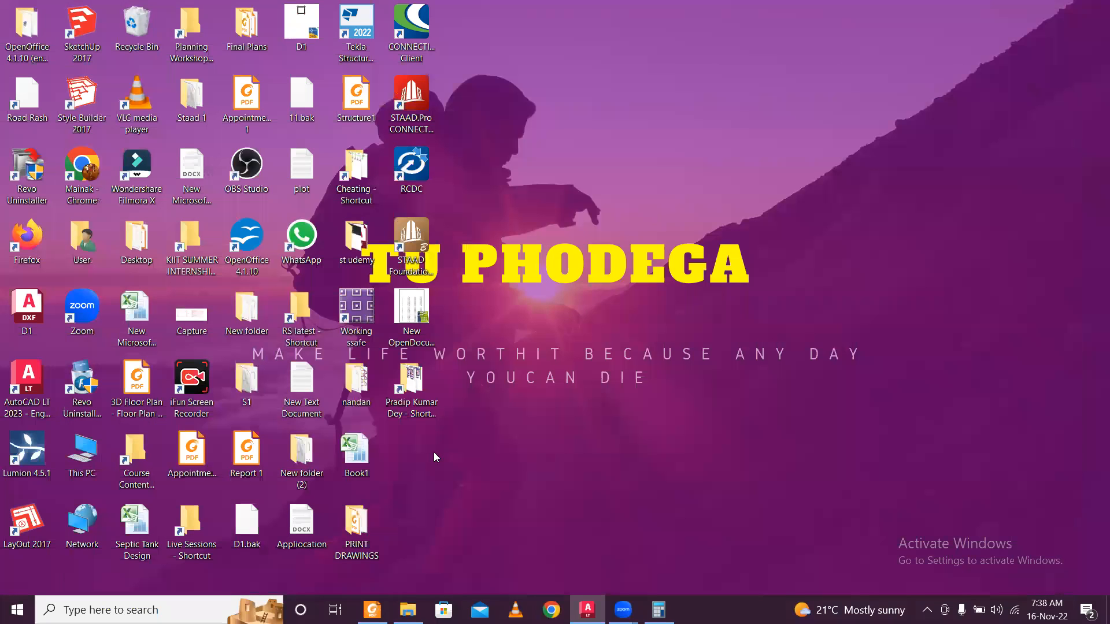
# Create a 'Staad G+1 Design' folder on the desktop and open it.
pyautogui.rightClick(431, 458)
pyautogui.moveTo(538, 409)
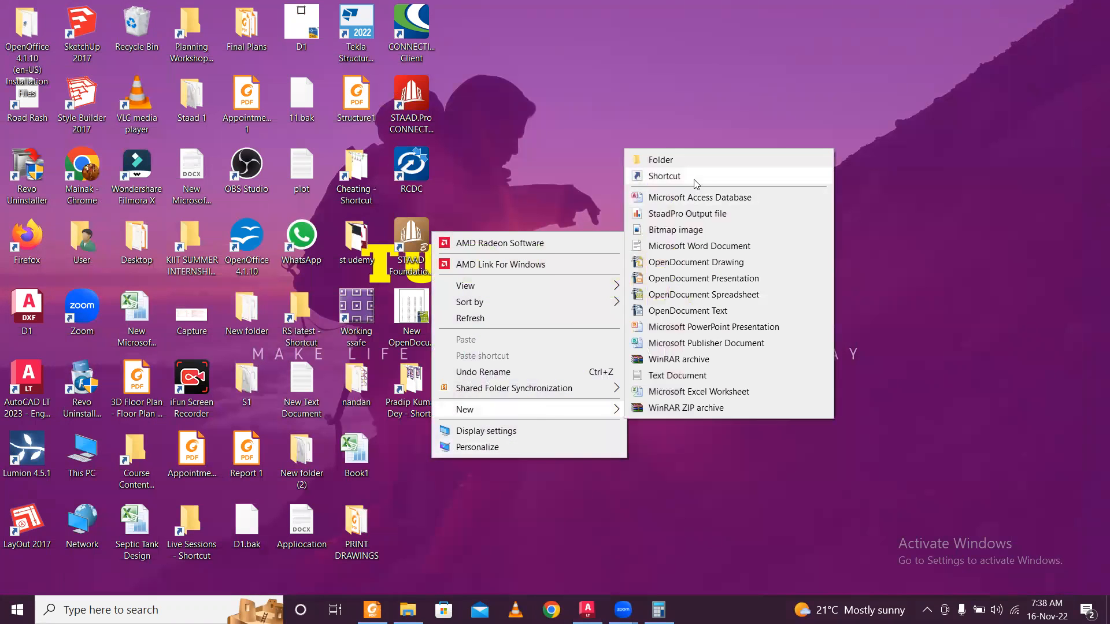
pyautogui.click(698, 163)
pyautogui.write('Staad G+1 Des')
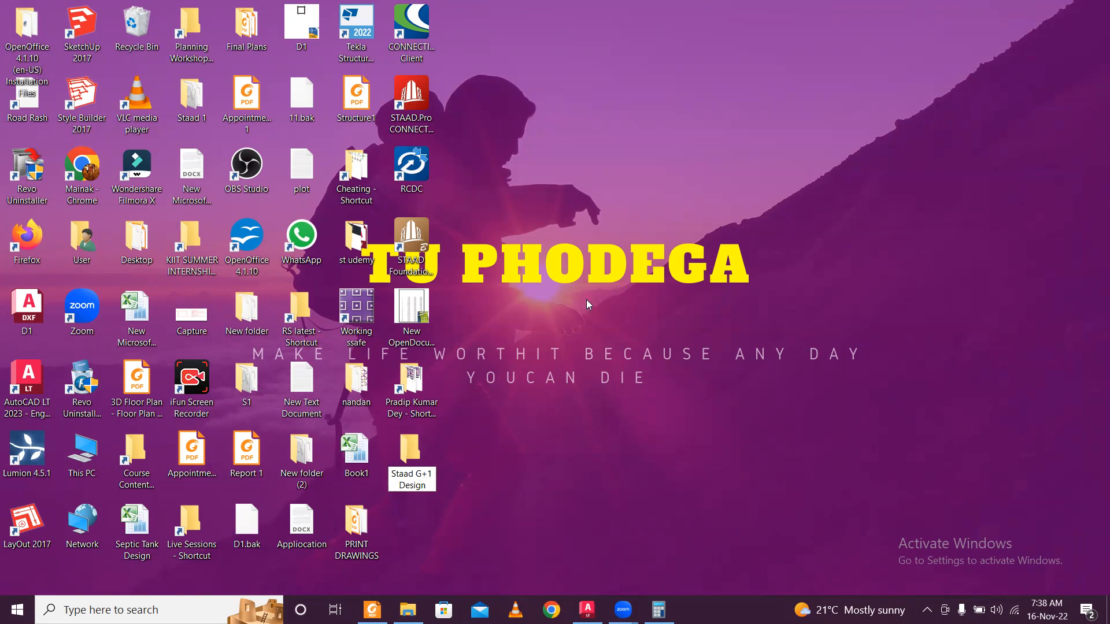
pyautogui.write('ign')
pyautogui.press('Return')
pyautogui.doubleClick(428, 442)
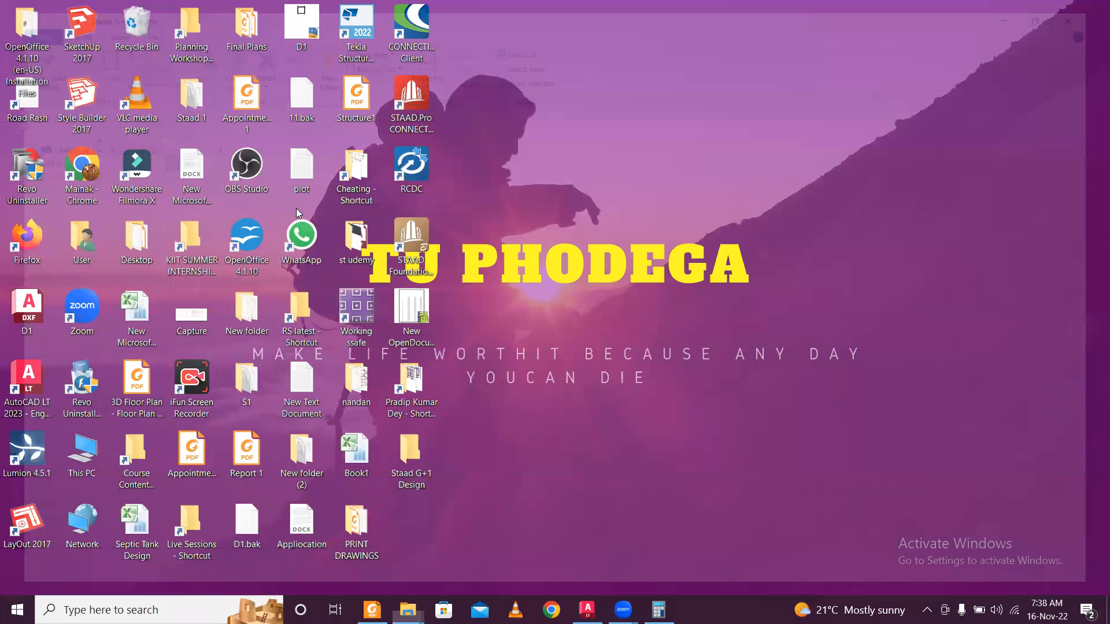
# Create a 'Staad File' subfolder inside it.
pyautogui.rightClick(294, 209)
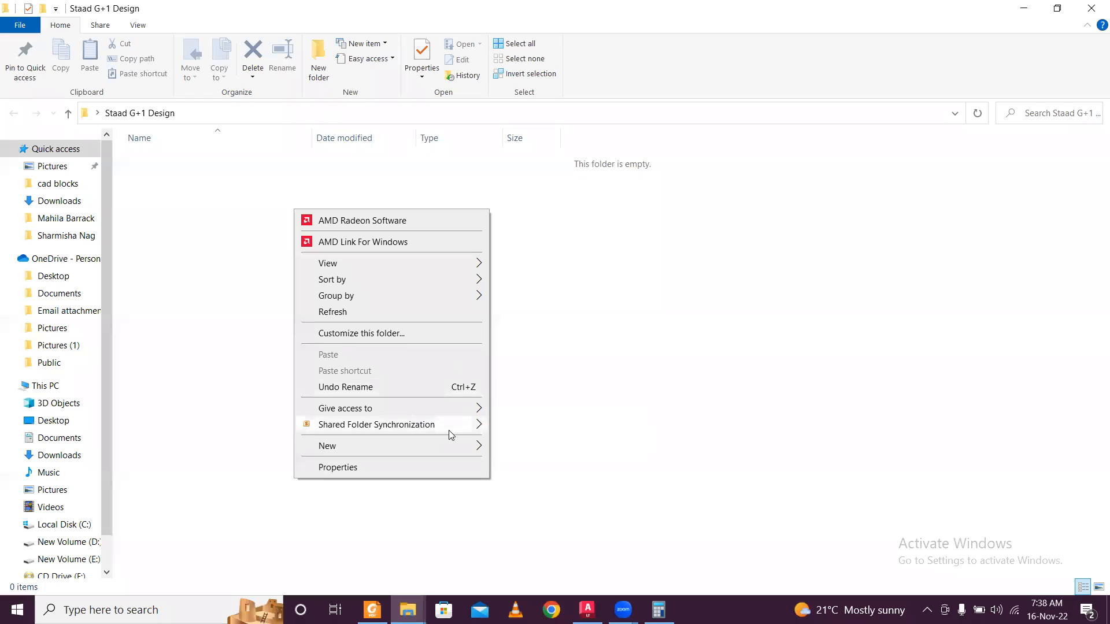
pyautogui.moveTo(462, 448)
pyautogui.click(586, 201)
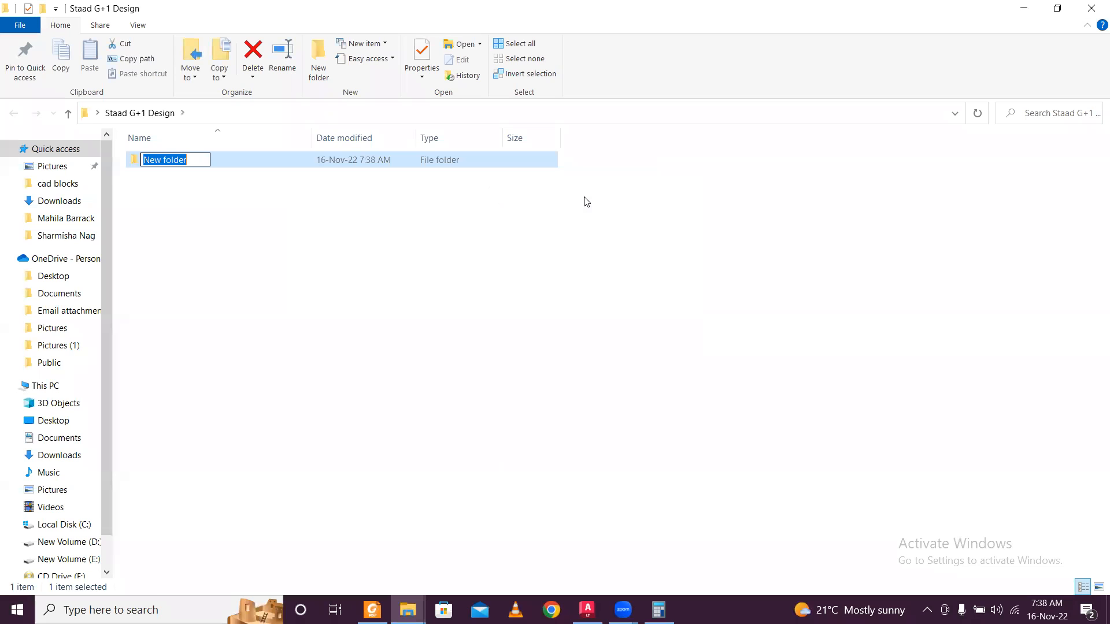
pyautogui.write('Staad File')
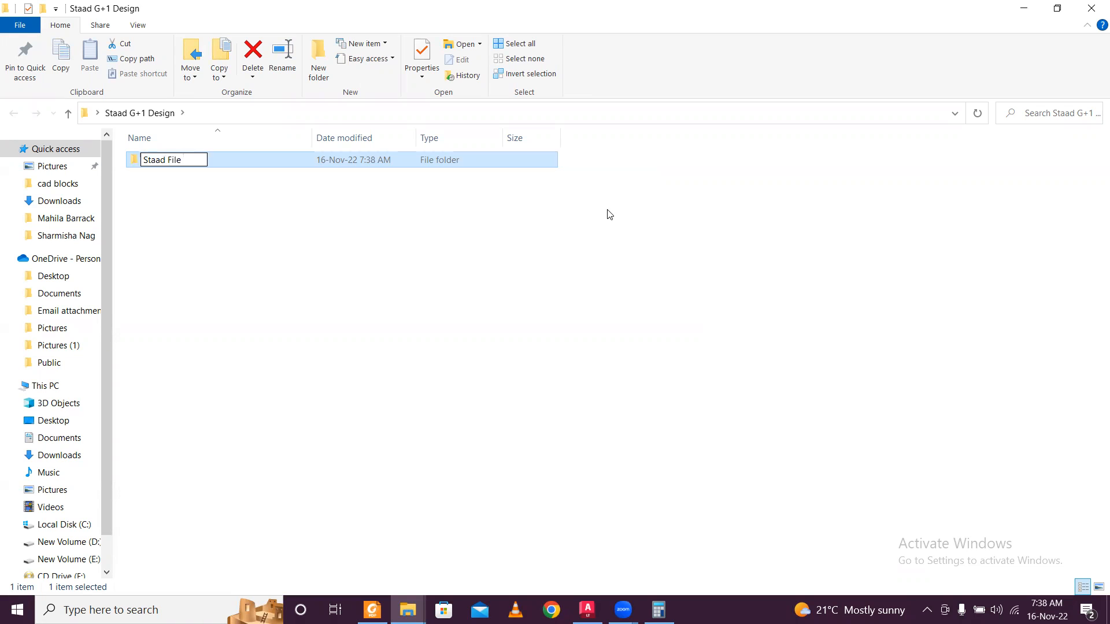
pyautogui.click(609, 214)
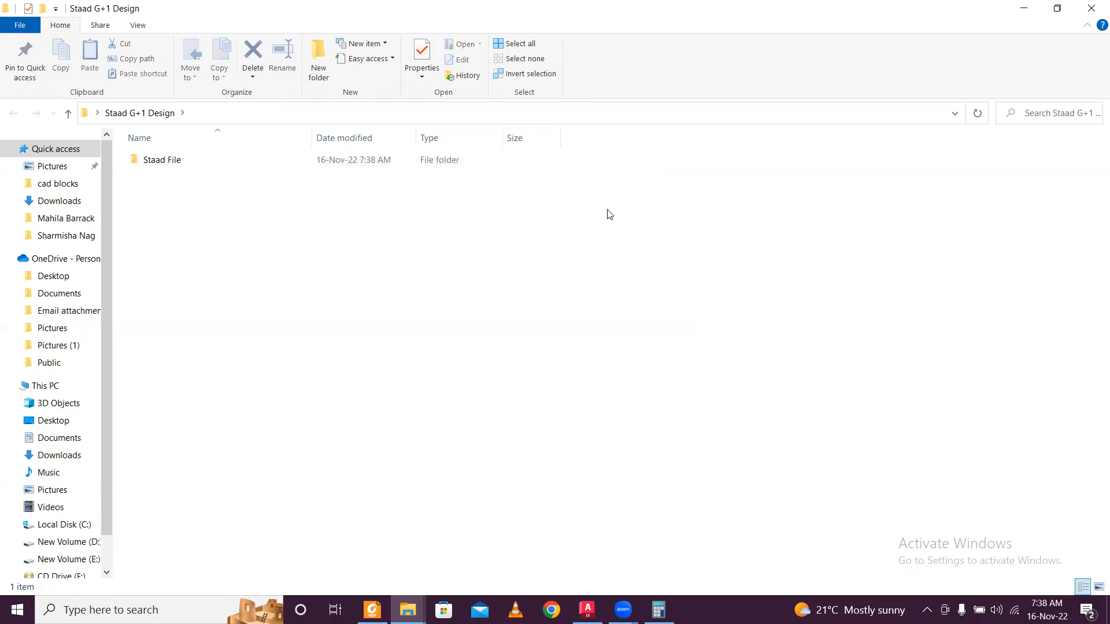
# Add a new Microsoft Excel Worksheet with the default name and open it.
pyautogui.rightClick(263, 257)
pyautogui.moveTo(402, 489)
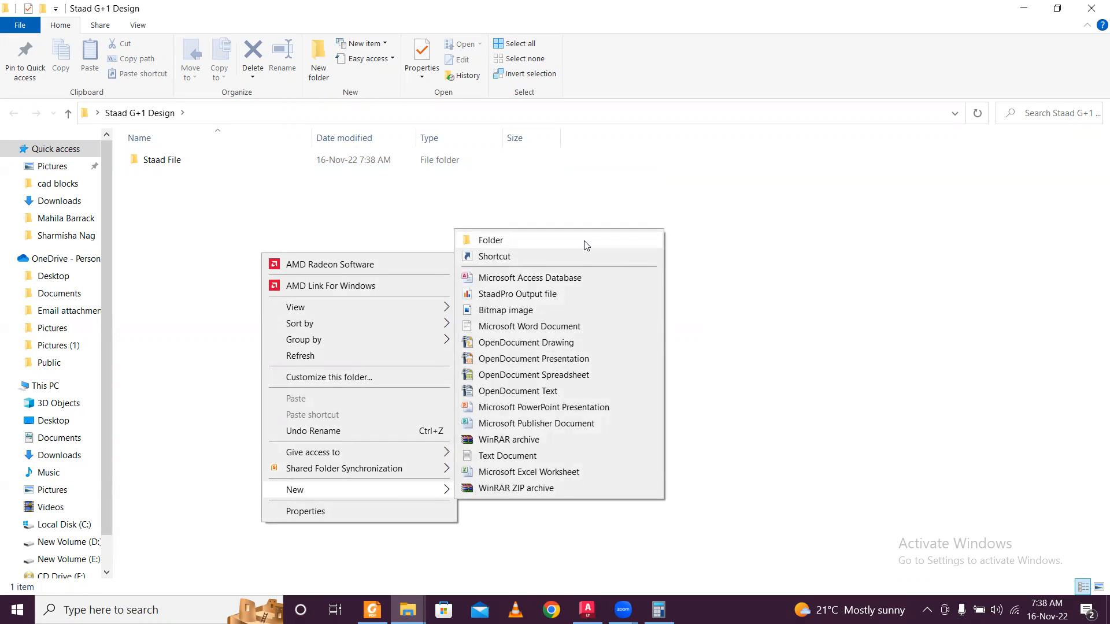
pyautogui.click(307, 208)
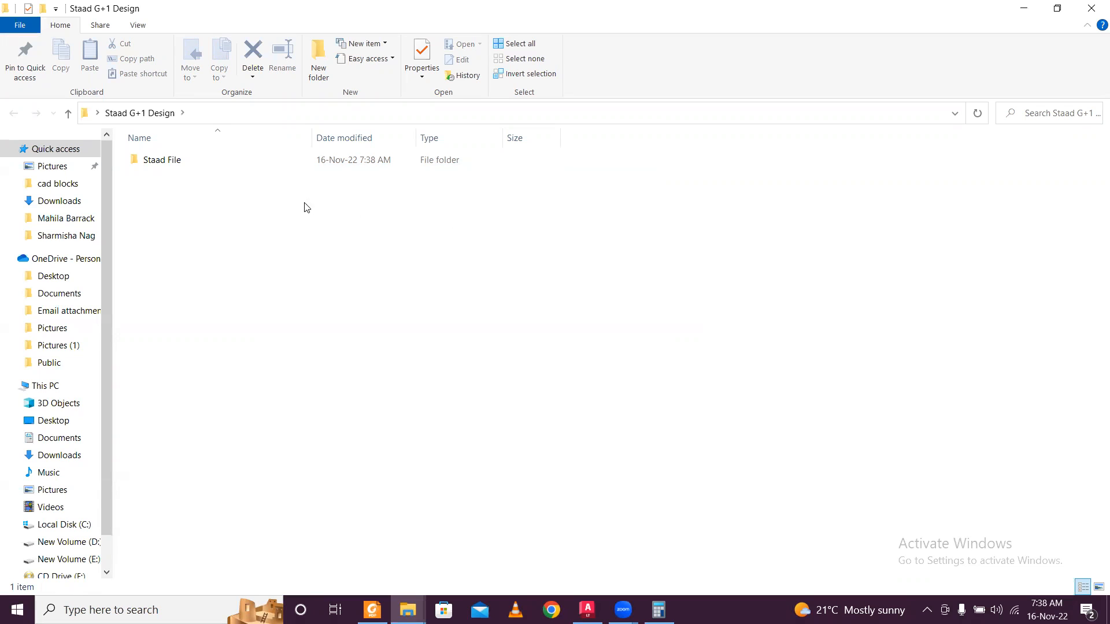
pyautogui.rightClick(268, 249)
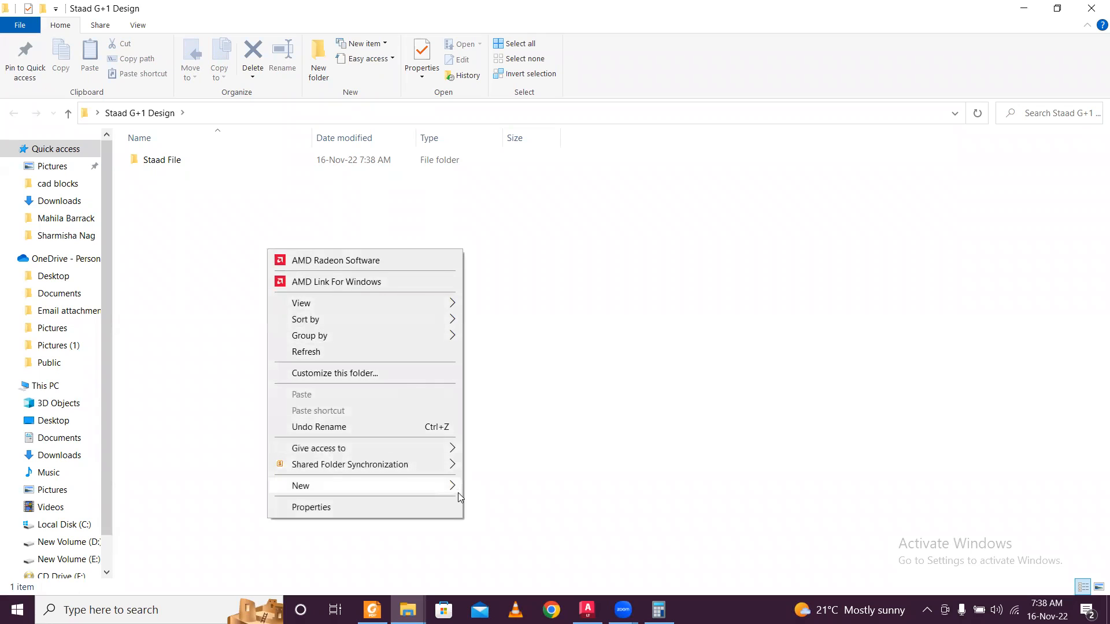
pyautogui.moveTo(457, 492)
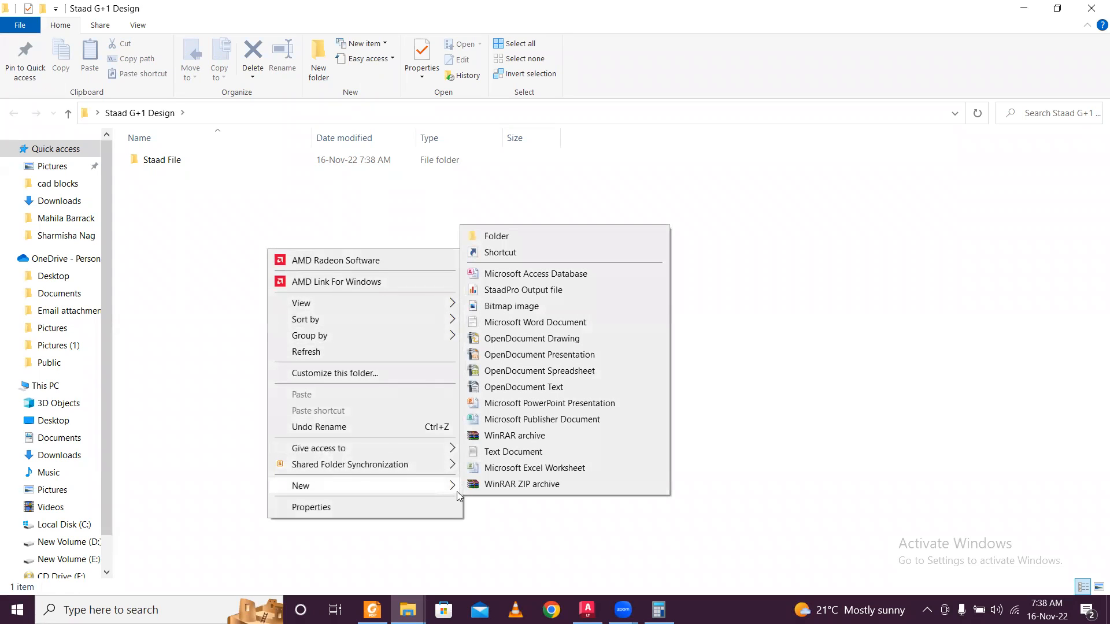
pyautogui.click(500, 470)
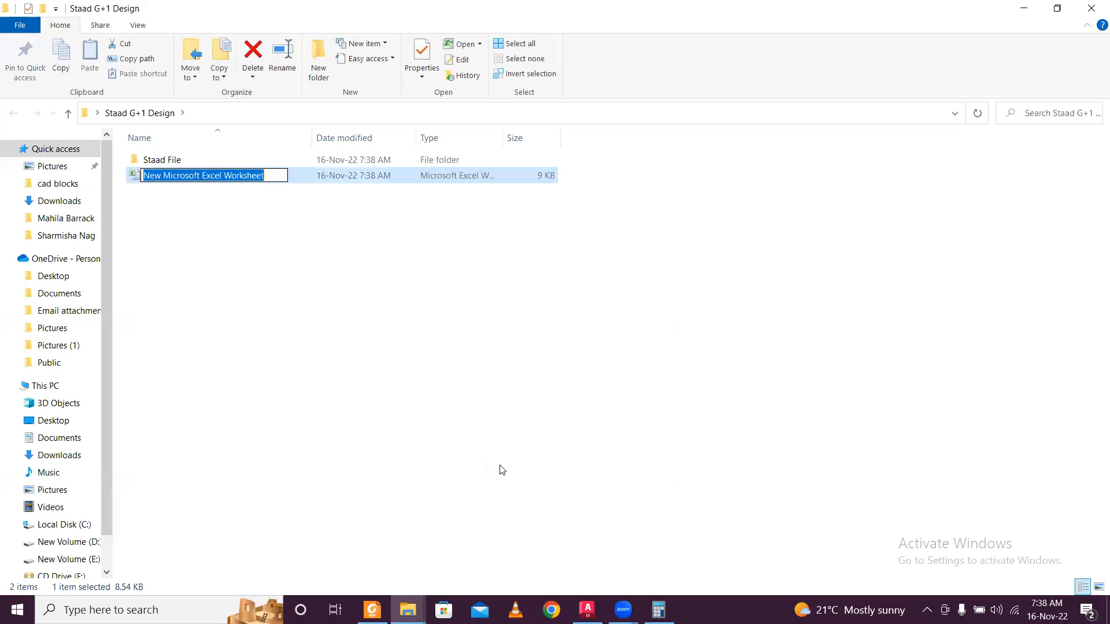
pyautogui.click(413, 331)
pyautogui.doubleClick(372, 177)
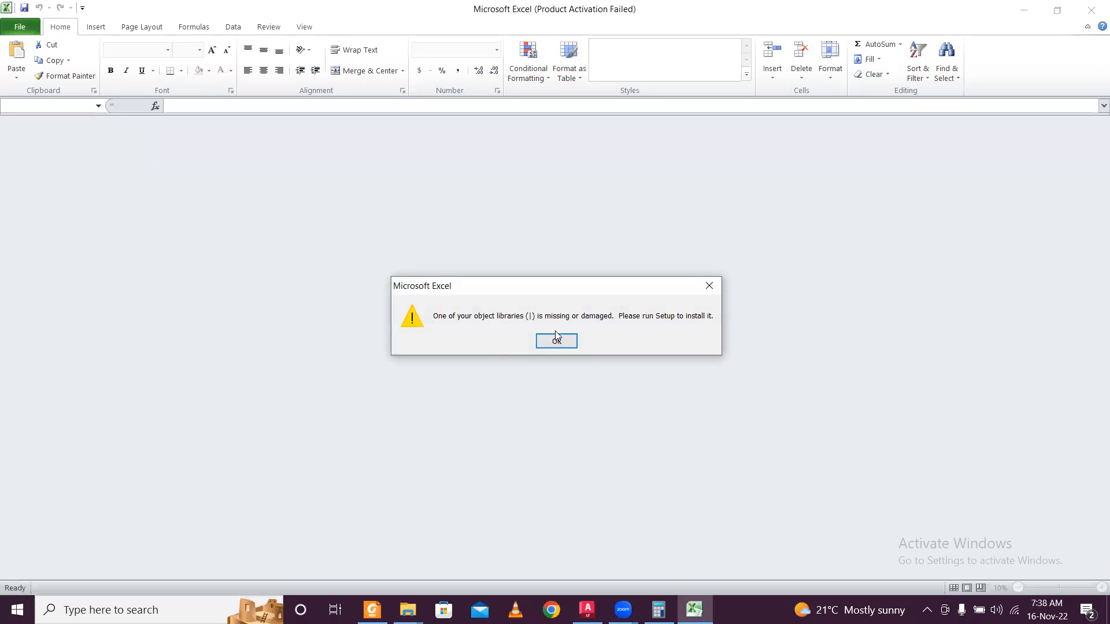
# Dismiss Excel's library error and activation prompts, and enter the heading x in B3.
pyautogui.click(556, 340)
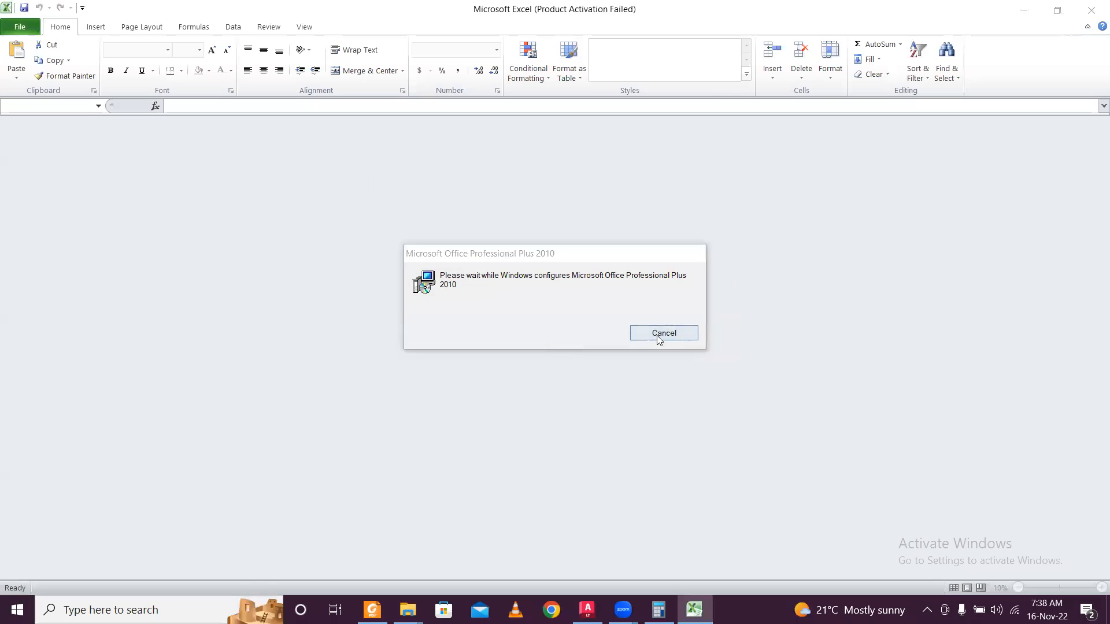
pyautogui.click(657, 335)
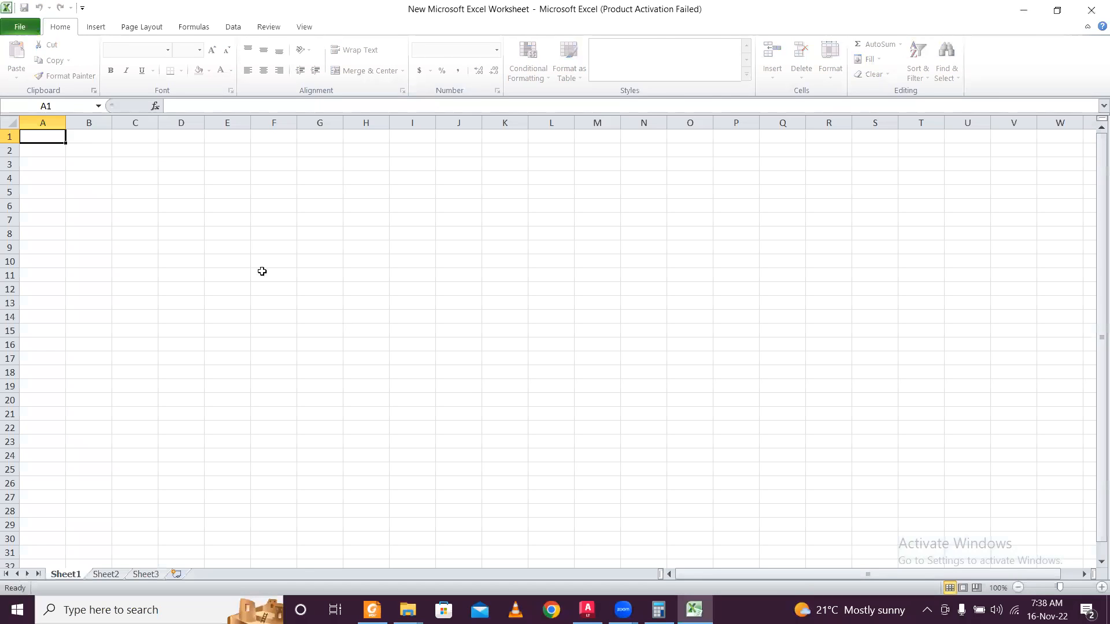
pyautogui.click(125, 173)
pyautogui.click(106, 165)
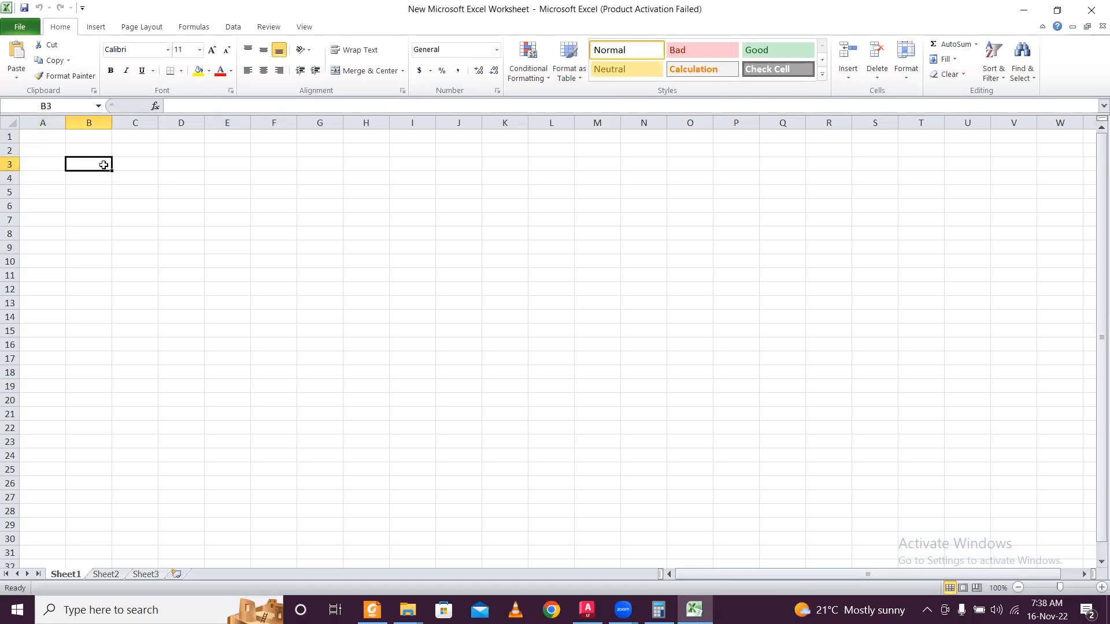
pyautogui.write('x')
pyautogui.click(149, 168)
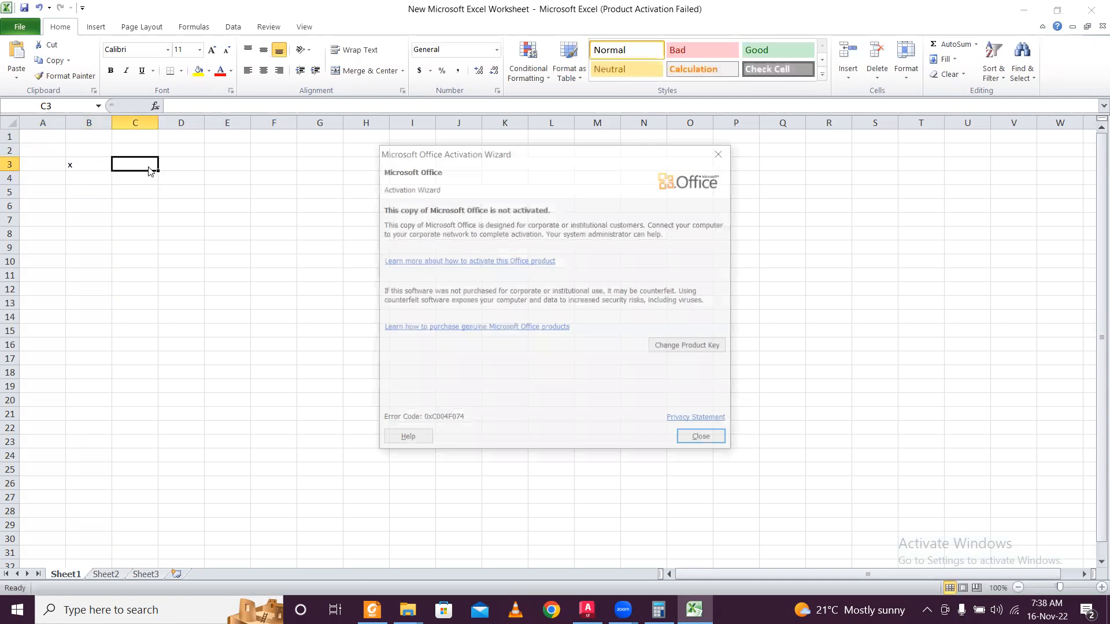
pyautogui.click(704, 440)
# Enter the y and z headings and make x, y, z bold at size 12.
pyautogui.write('y')
pyautogui.click(186, 166)
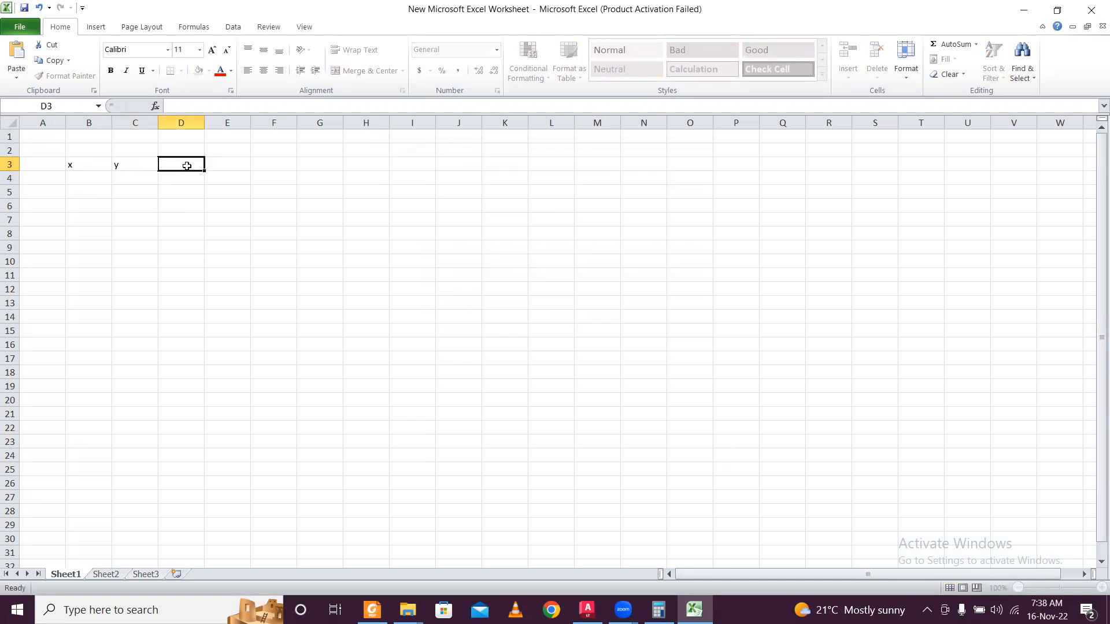
pyautogui.write('z')
pyautogui.click(173, 192)
pyautogui.click(89, 190)
pyautogui.click(80, 180)
pyautogui.moveTo(79, 164); pyautogui.dragTo(168, 155)
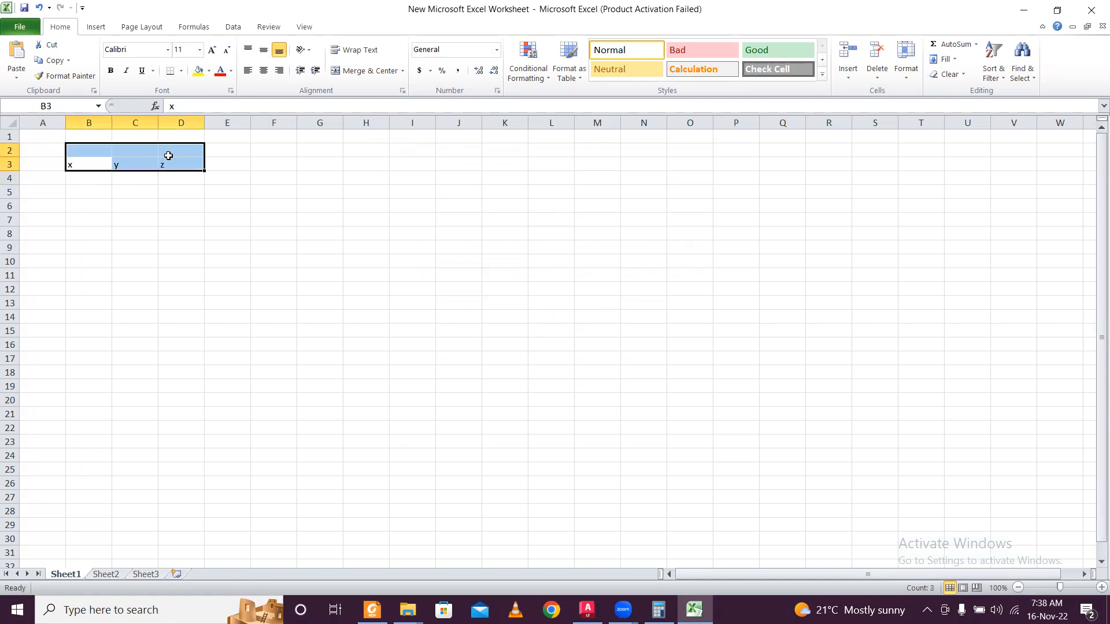
pyautogui.click(114, 177)
pyautogui.moveTo(87, 166); pyautogui.dragTo(186, 166)
pyautogui.click(111, 71)
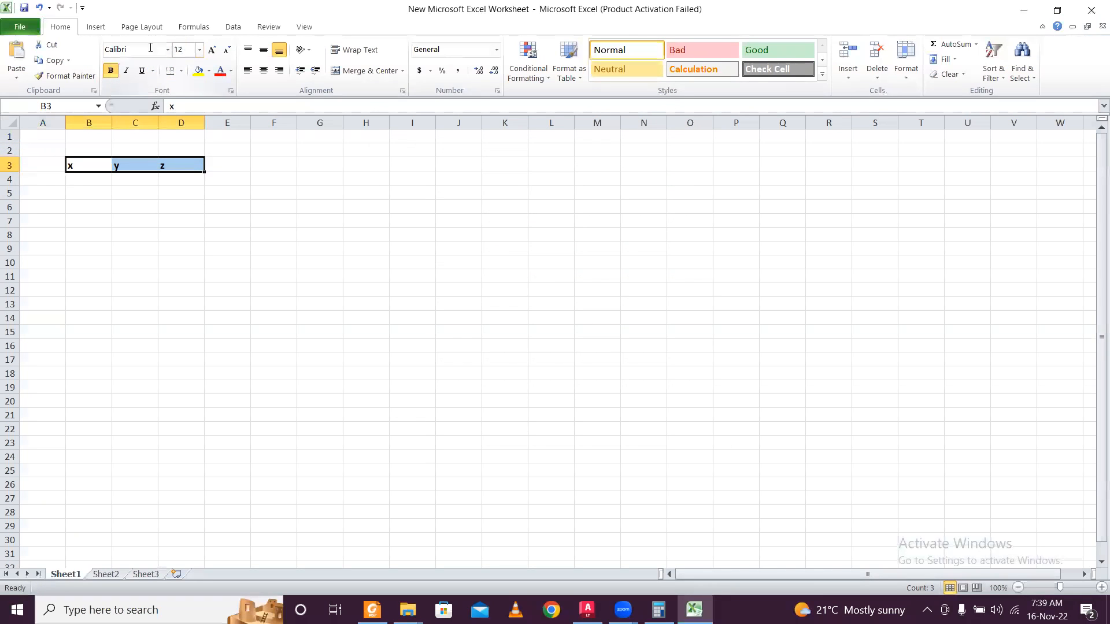
pyautogui.click(235, 209)
# Add a Node heading in A3, node 1 in A4, and =A4+1 in A5.
pyautogui.click(147, 195)
pyautogui.click(73, 184)
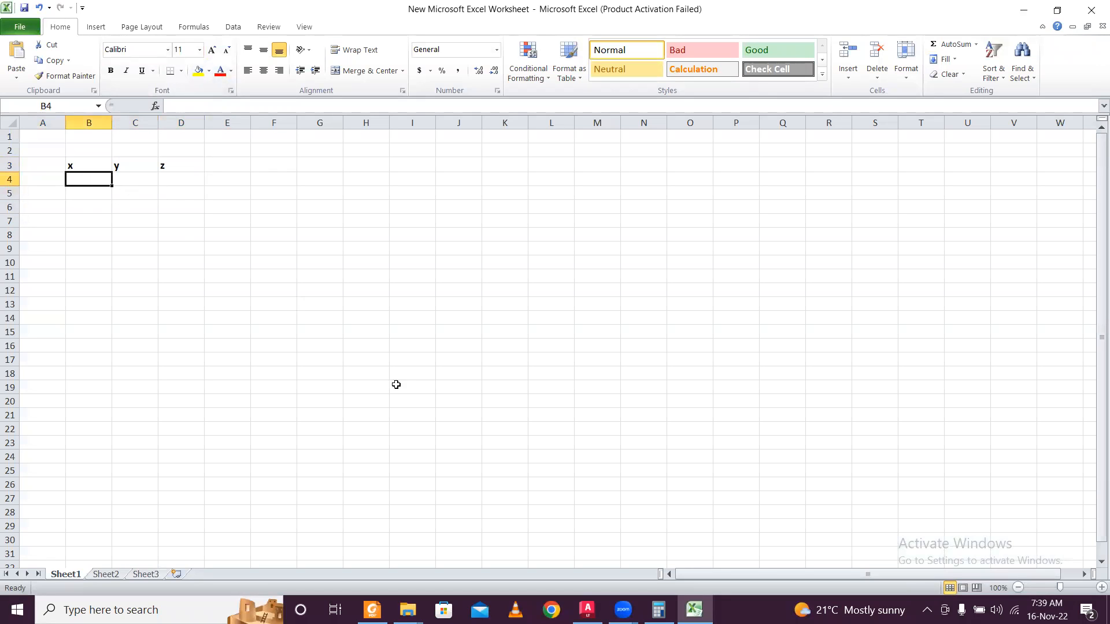
pyautogui.click(51, 165)
pyautogui.write('Node')
pyautogui.click(40, 185)
pyautogui.write('1')
pyautogui.click(48, 198)
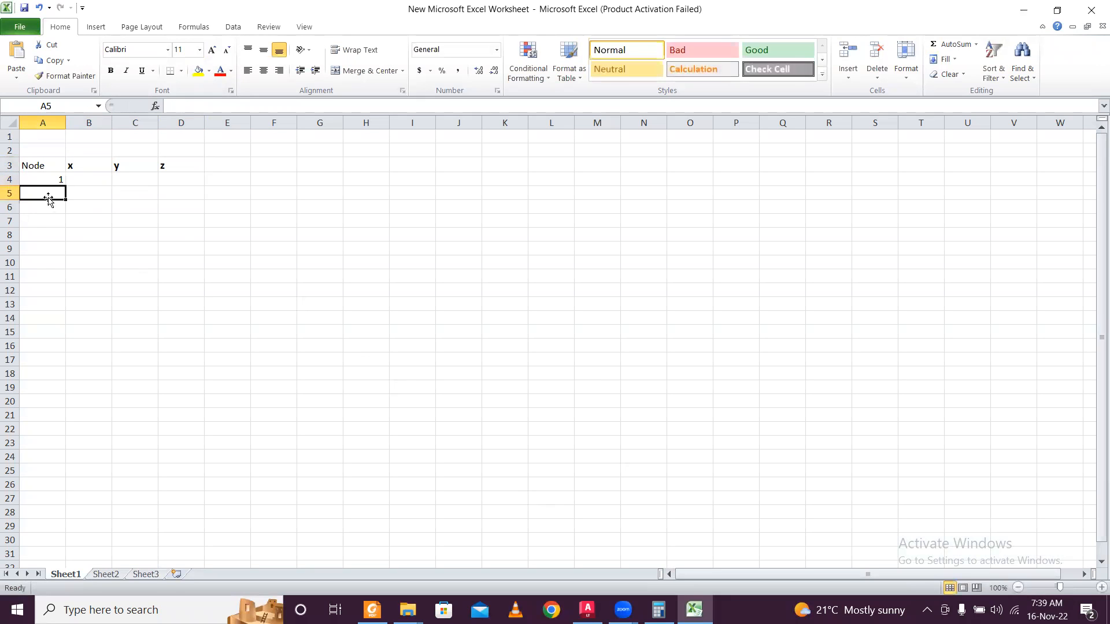
pyautogui.write('=')
pyautogui.click(39, 178)
pyautogui.write('+1')
pyautogui.press('Return')
# Enter node 1's coordinates 0, 0, 0 and restore Excel to a smaller window.
pyautogui.click(79, 213)
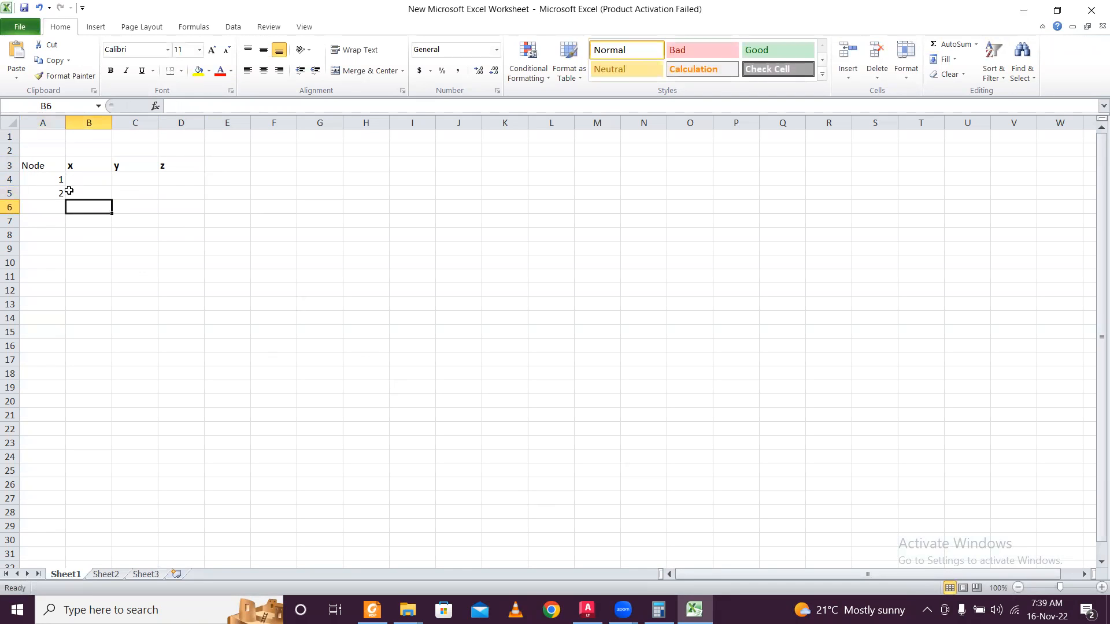
pyautogui.click(92, 175)
pyautogui.write('0')
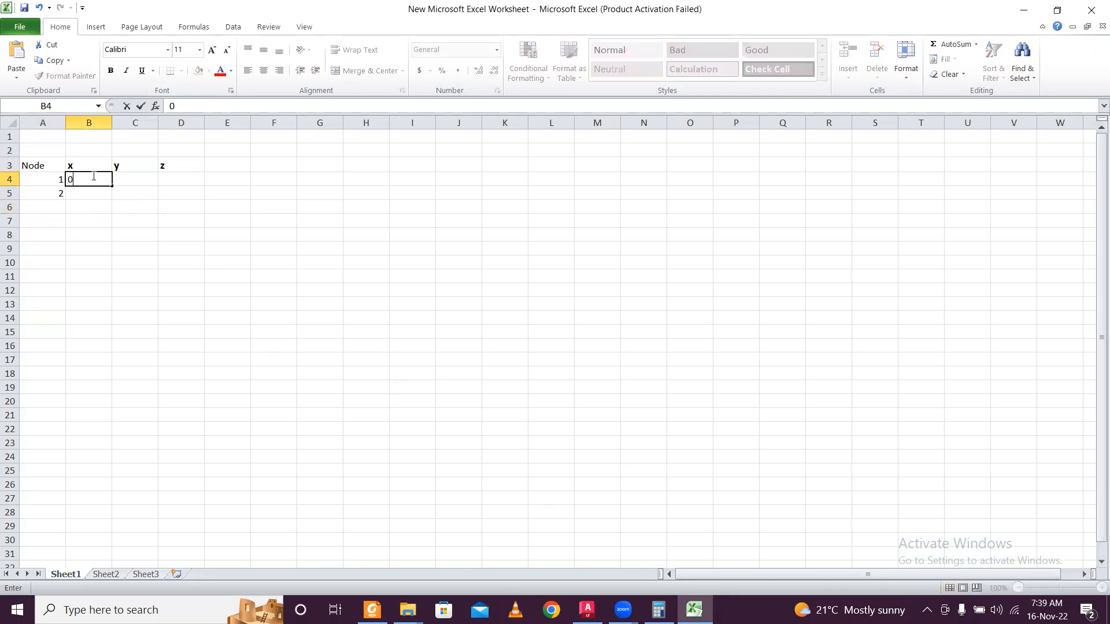
pyautogui.click(125, 174)
pyautogui.write('0')
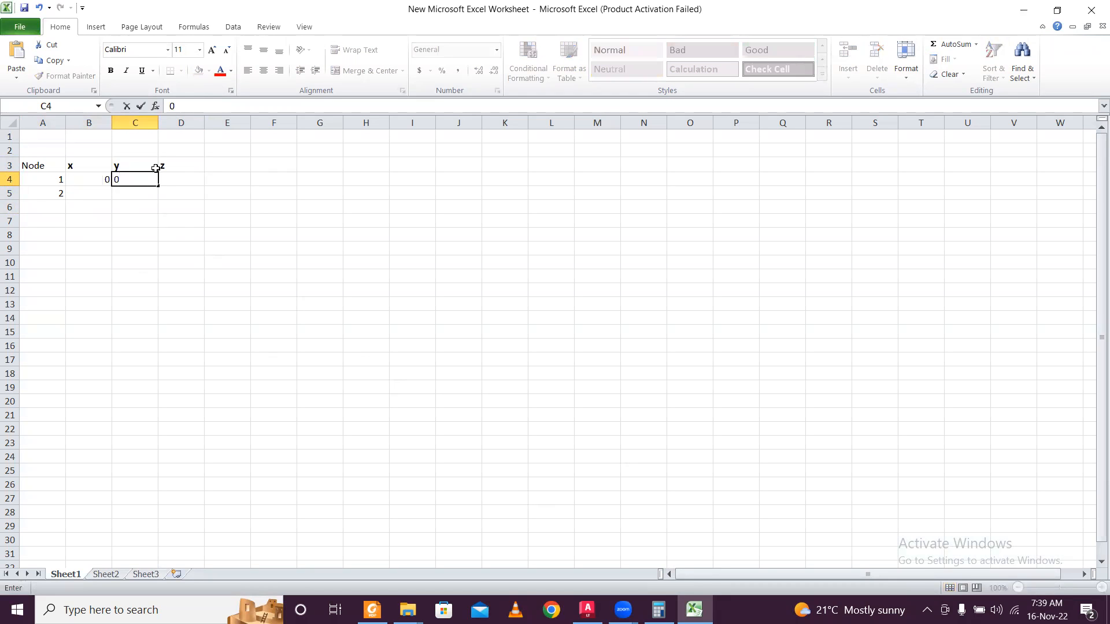
pyautogui.click(178, 175)
pyautogui.write('0')
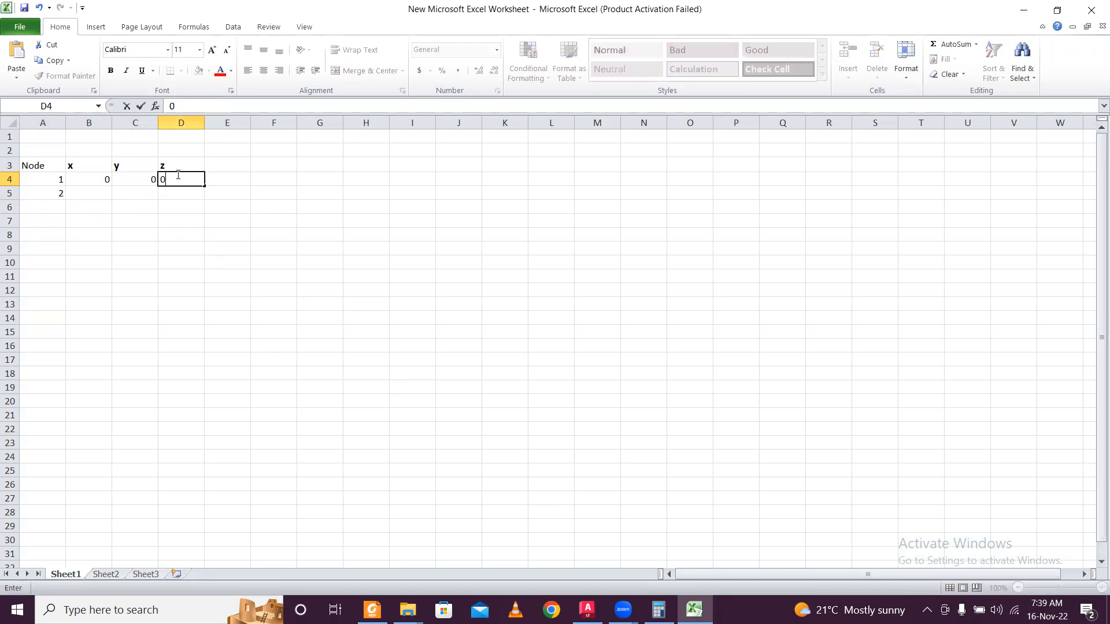
pyautogui.click(109, 194)
pyautogui.click(694, 610)
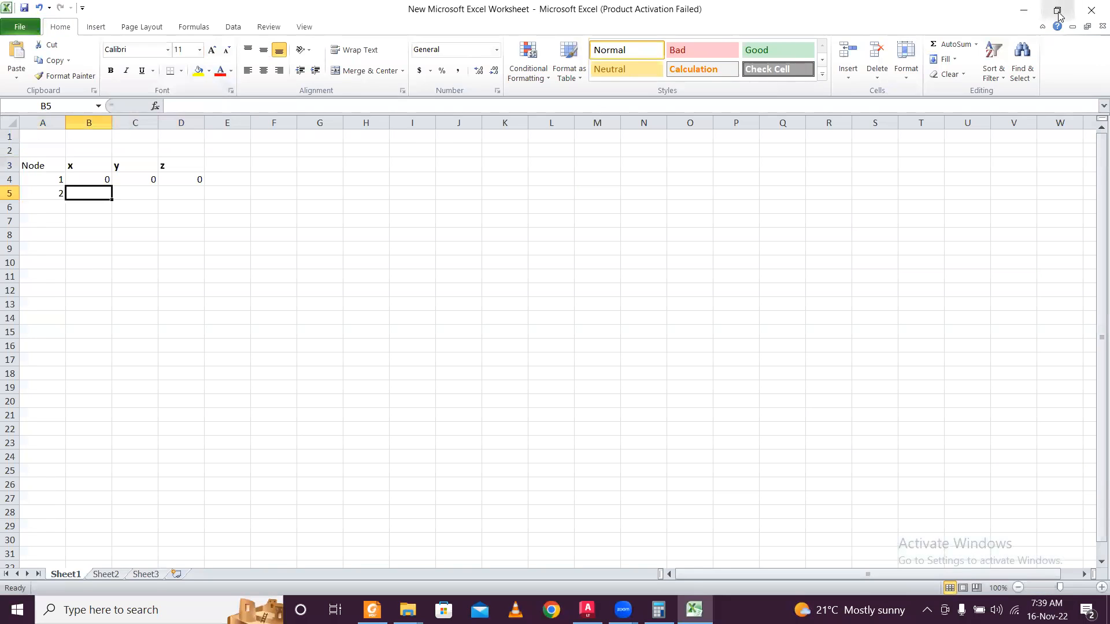
pyautogui.click(1061, 7)
# Minimise Explorer and place a full-height, widened Excel window on the right.
pyautogui.click(1024, 11)
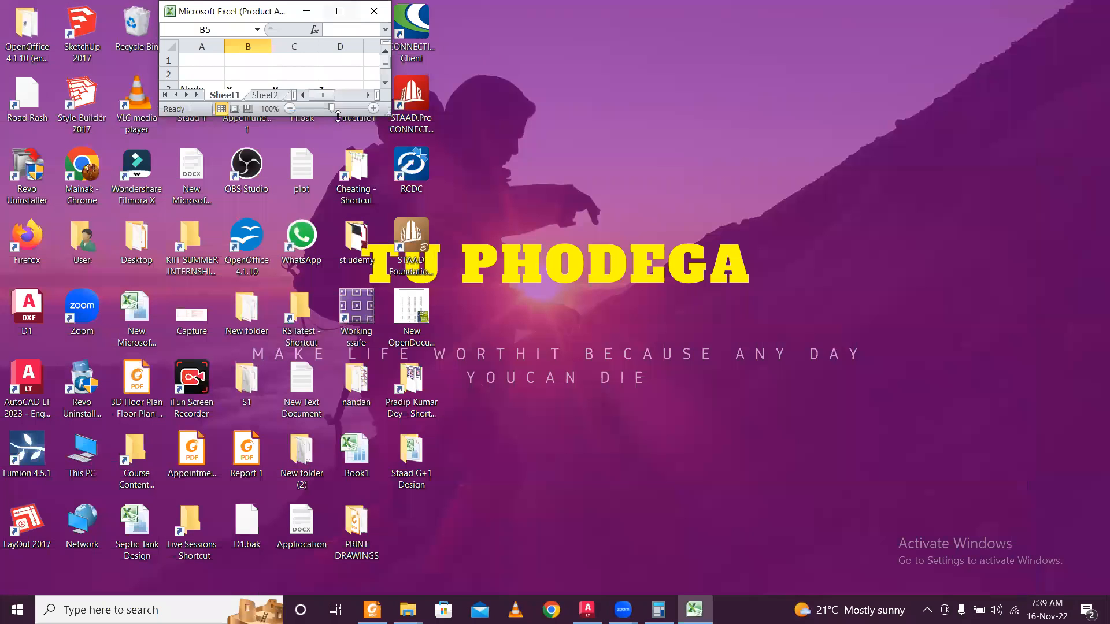
pyautogui.doubleClick(338, 118)
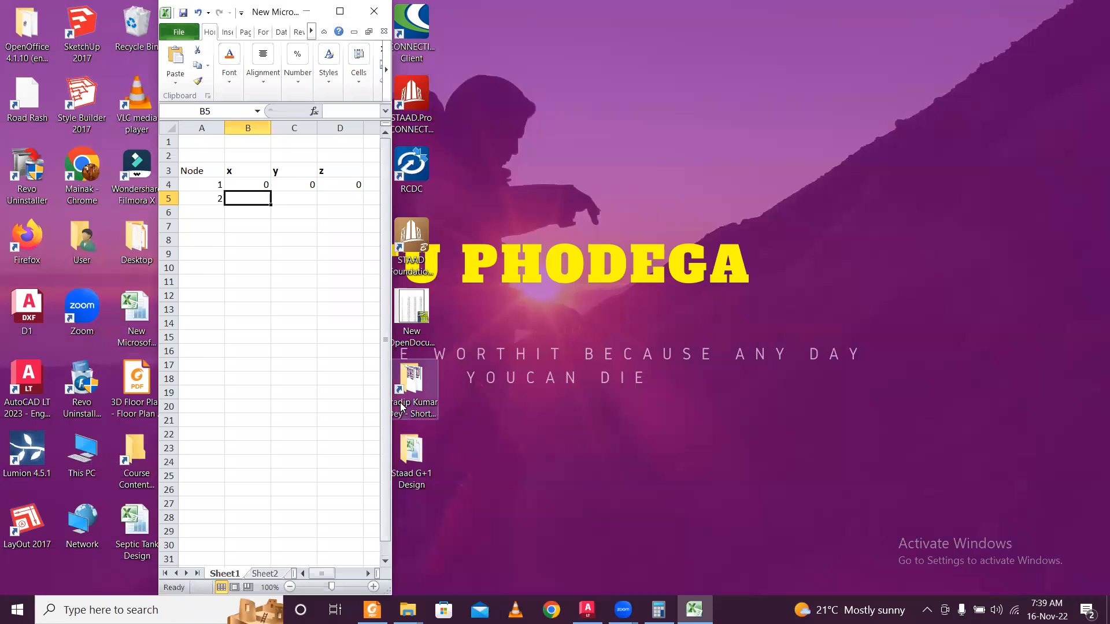
pyautogui.moveTo(391, 396); pyautogui.dragTo(654, 395)
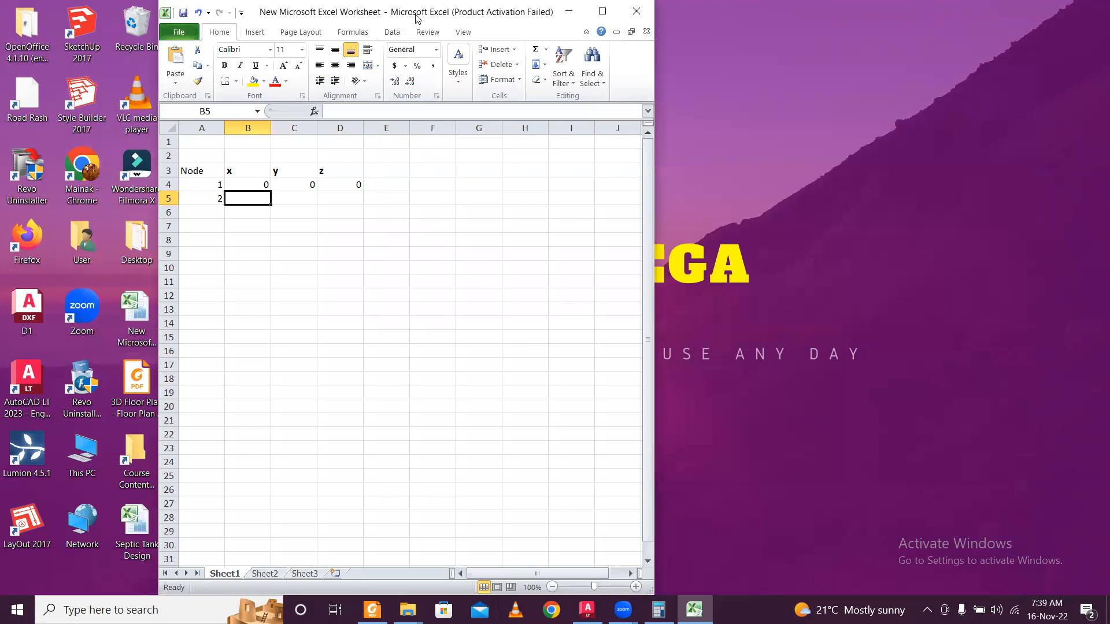
pyautogui.moveTo(416, 19); pyautogui.dragTo(876, 18)
# Resize the AutoCAD window to fill the left side beside Excel.
pyautogui.hotkey('alt', 'Tab')
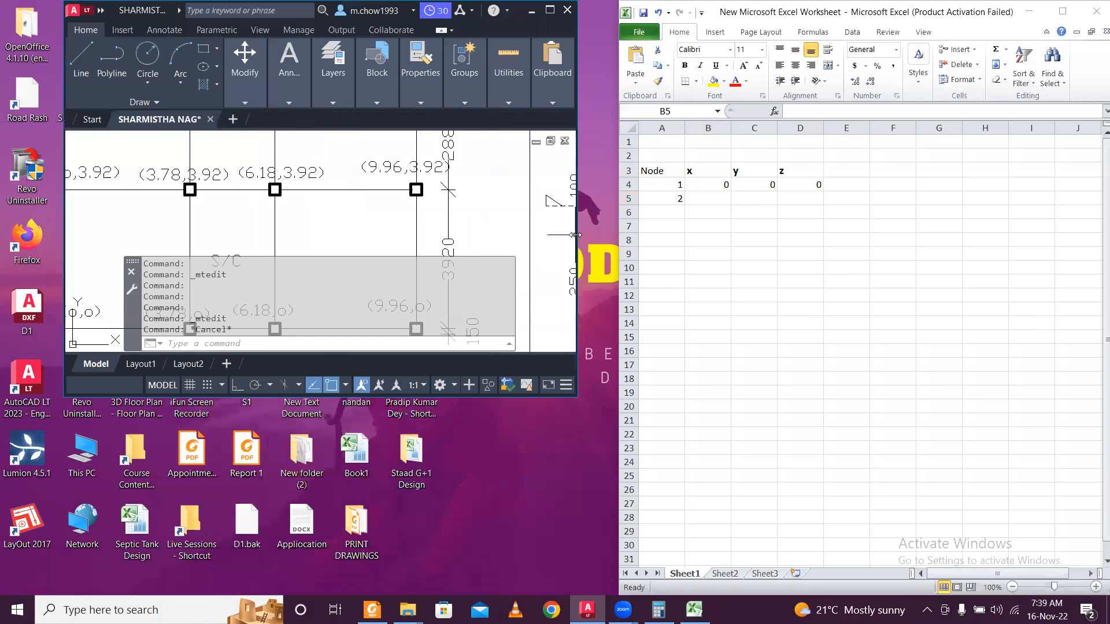
pyautogui.moveTo(576, 235); pyautogui.dragTo(620, 234)
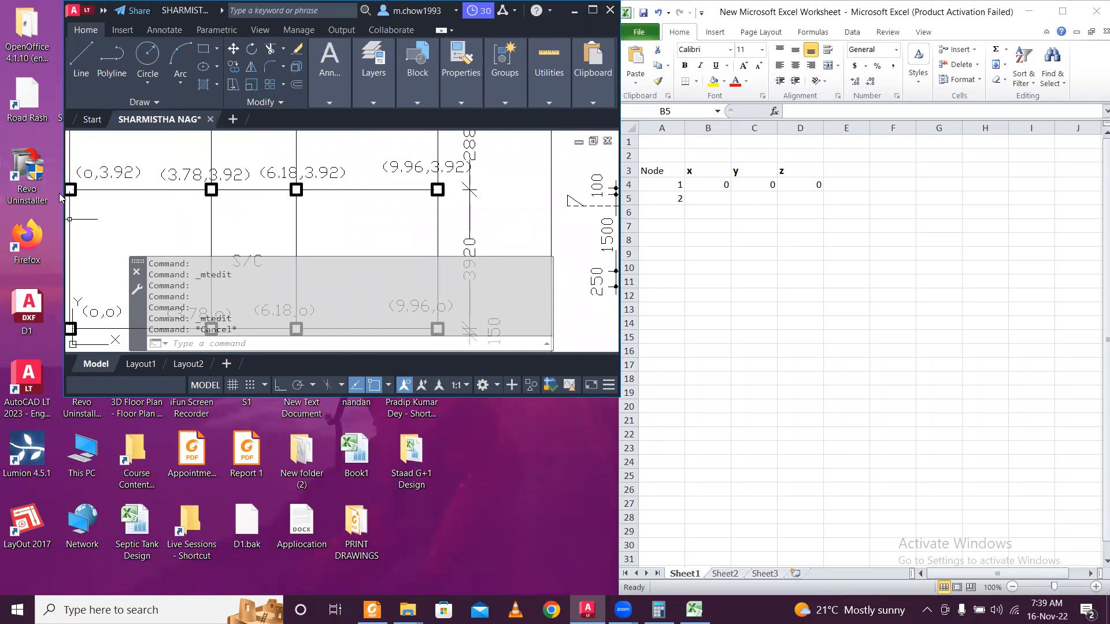
pyautogui.click(69, 208)
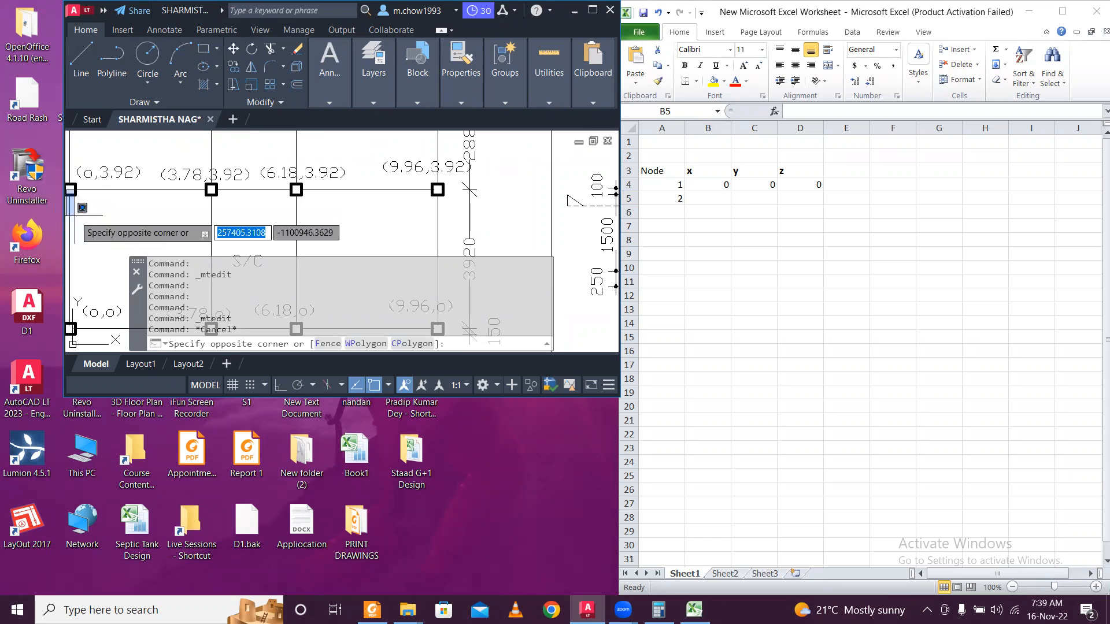
pyautogui.press('Escape')
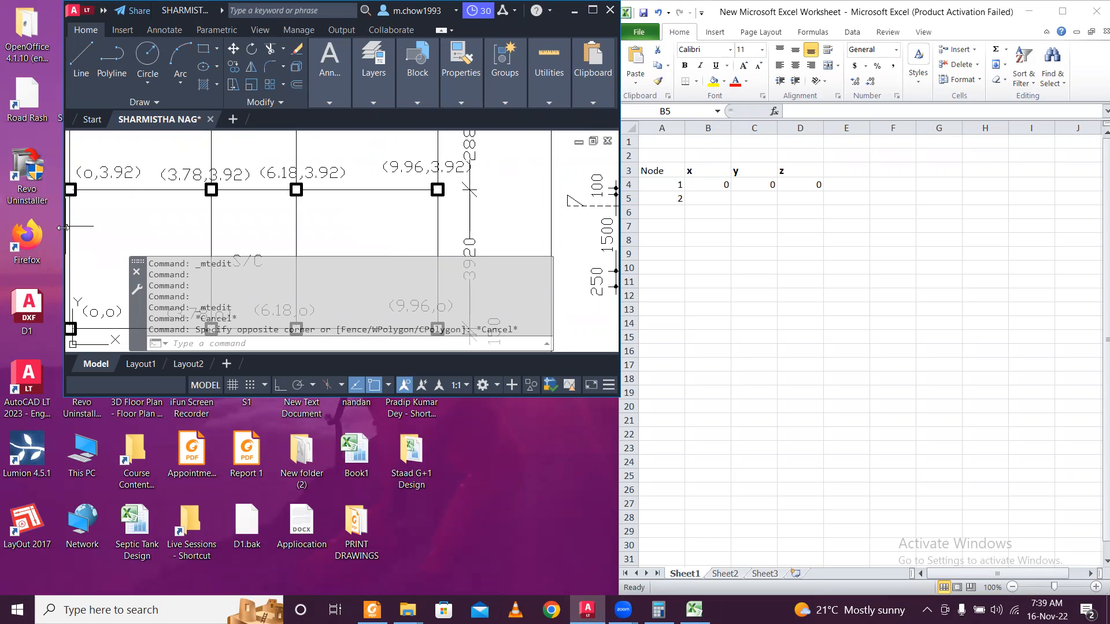
pyautogui.moveTo(64, 227); pyautogui.dragTo(3, 228)
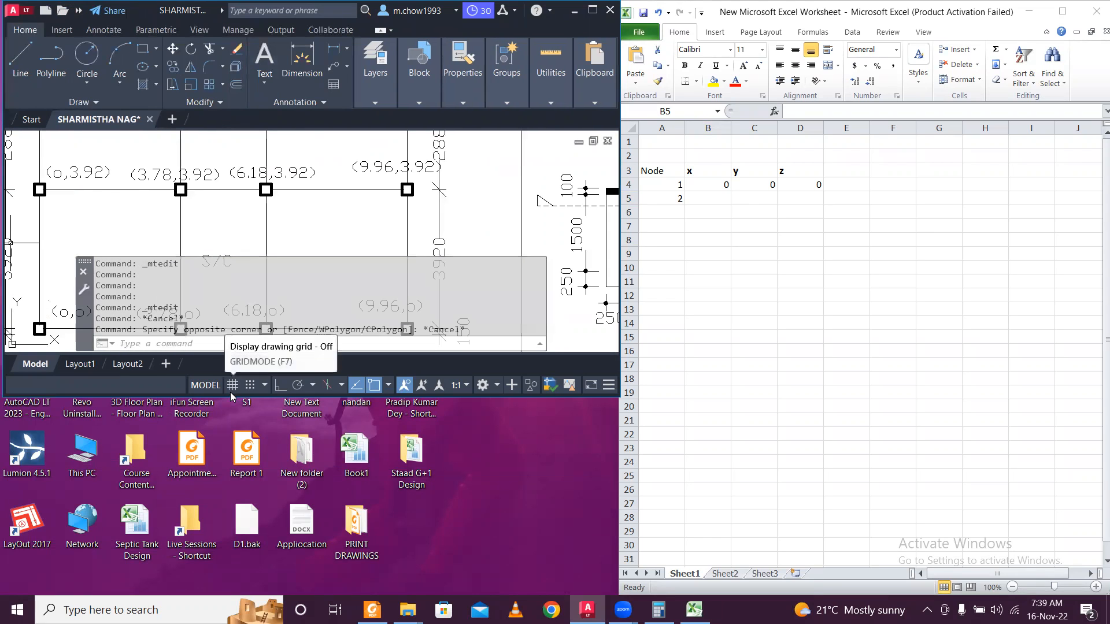
pyautogui.moveTo(228, 395); pyautogui.dragTo(228, 595)
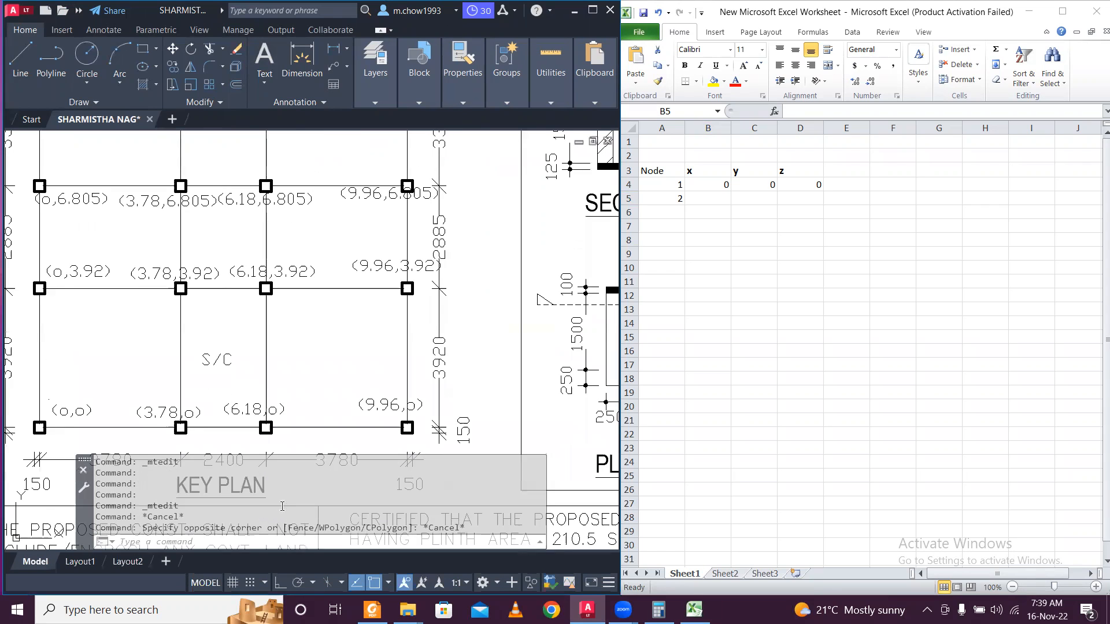
pyautogui.click(712, 199)
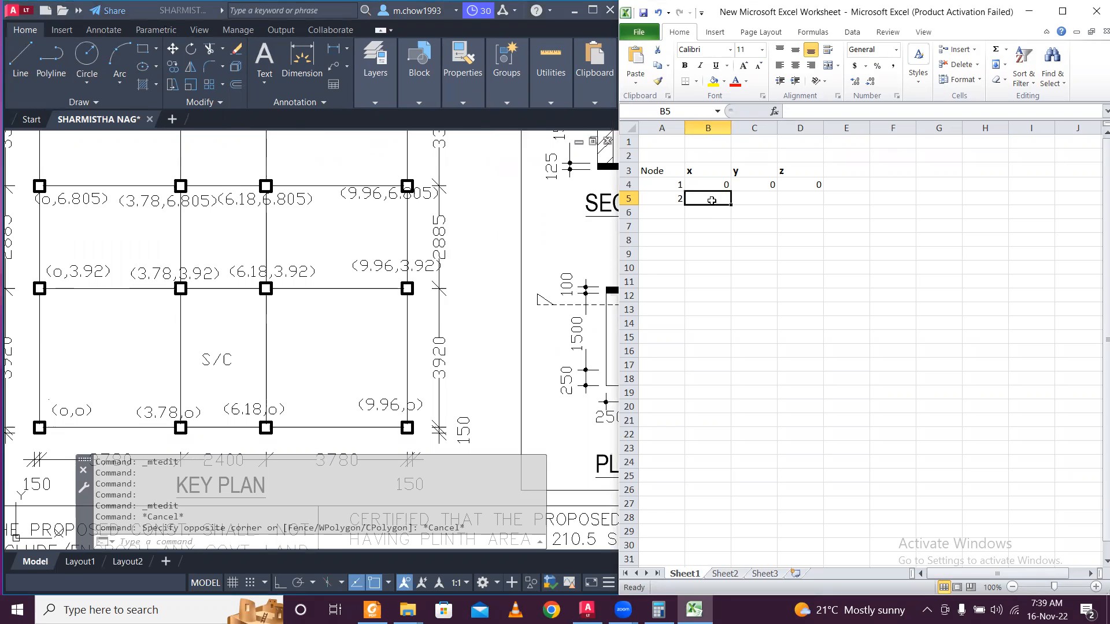
# Enter node 2's coordinates 3.78, 0, 0 in row 5.
pyautogui.write('3.78')
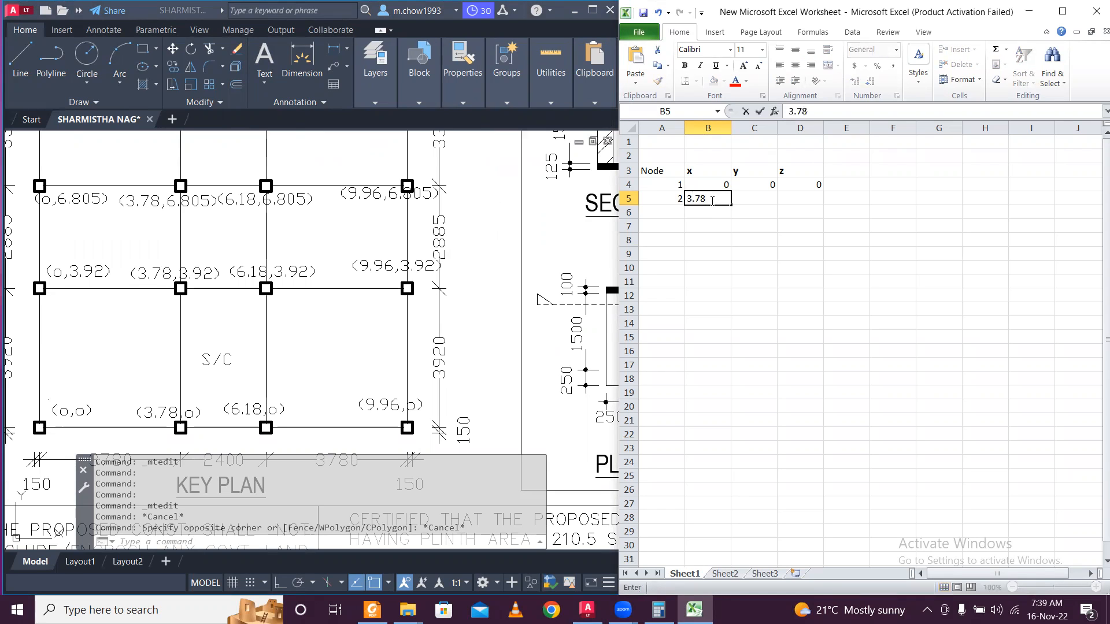
pyautogui.press('Tab')
pyautogui.write('0')
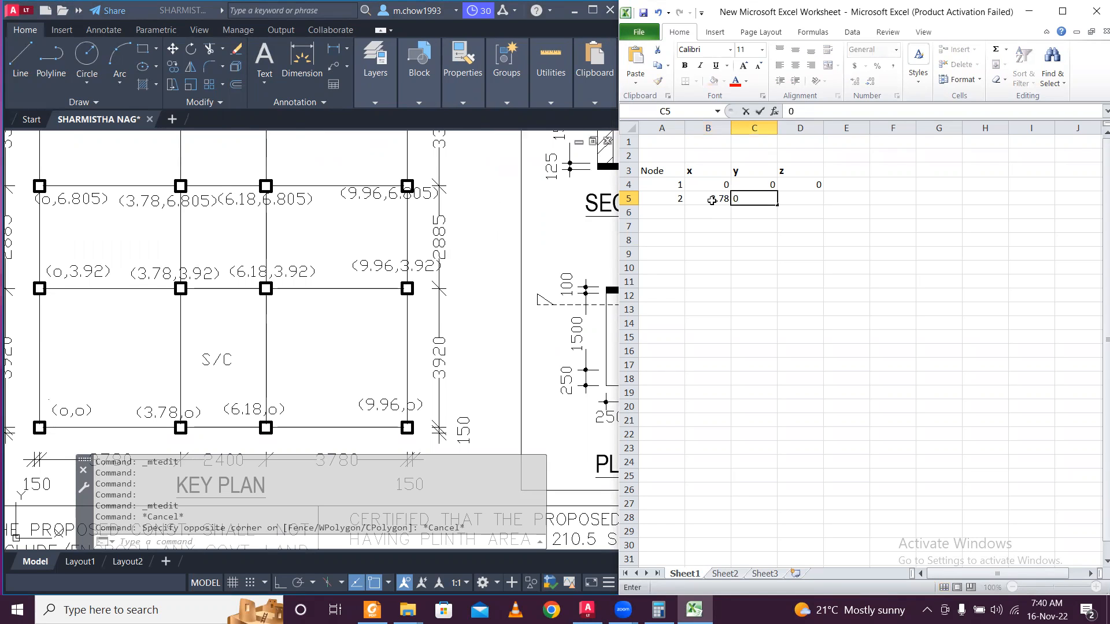
pyautogui.press('Tab')
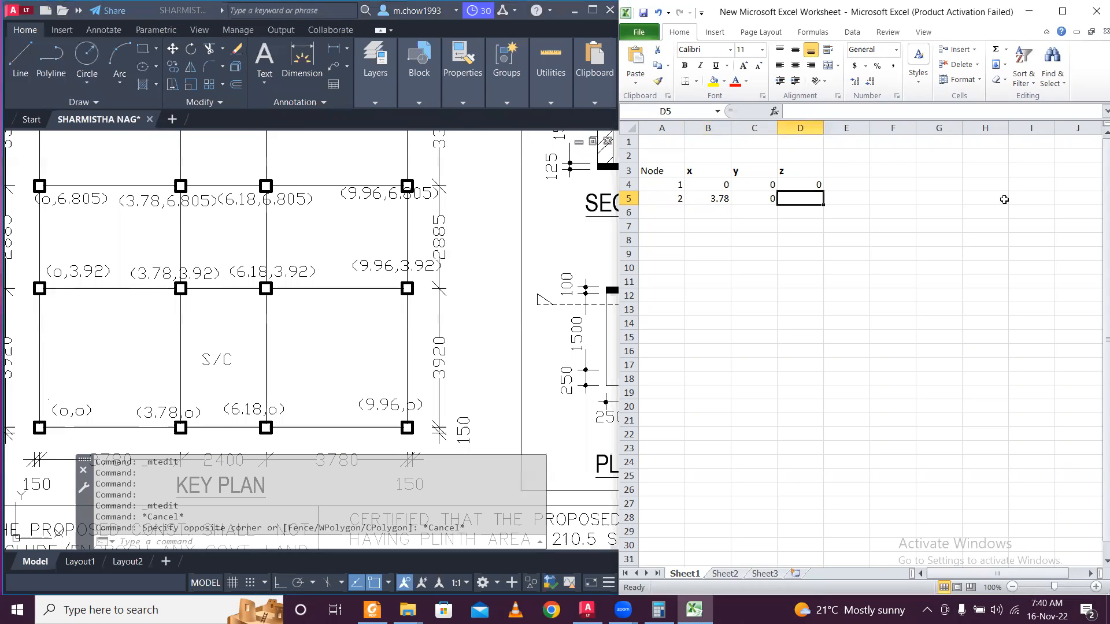
pyautogui.write('0')
pyautogui.press('Return')
# Enter the coordinates 6.18, 0, 0 in row 6.
pyautogui.press('Left')
pyautogui.press('Left')
pyautogui.press('Left')
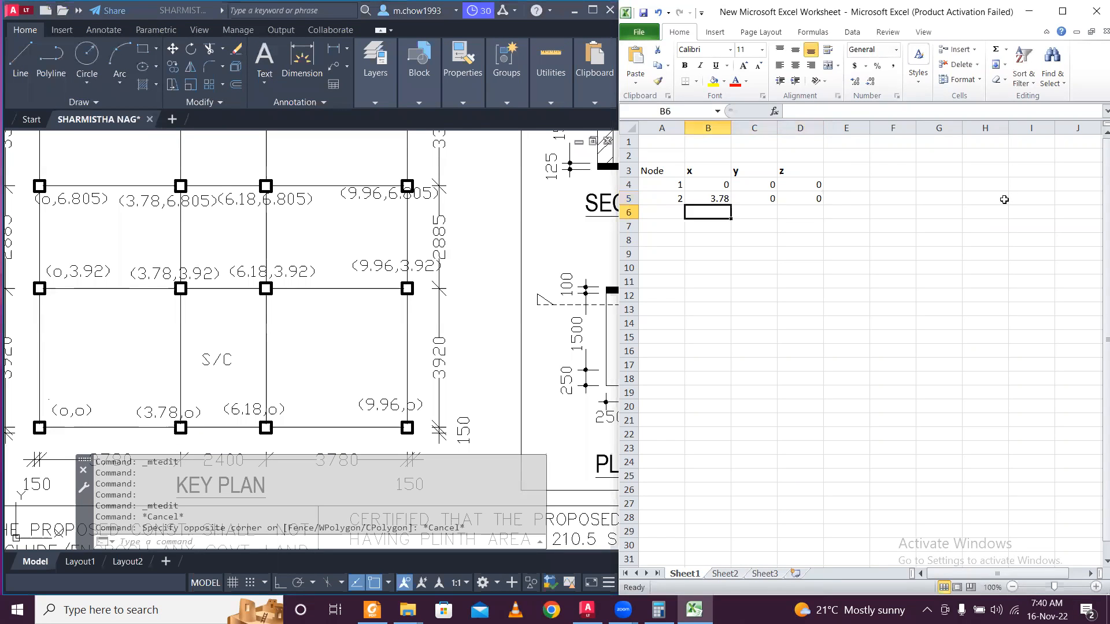
pyautogui.press('Right')
pyautogui.write('6.18')
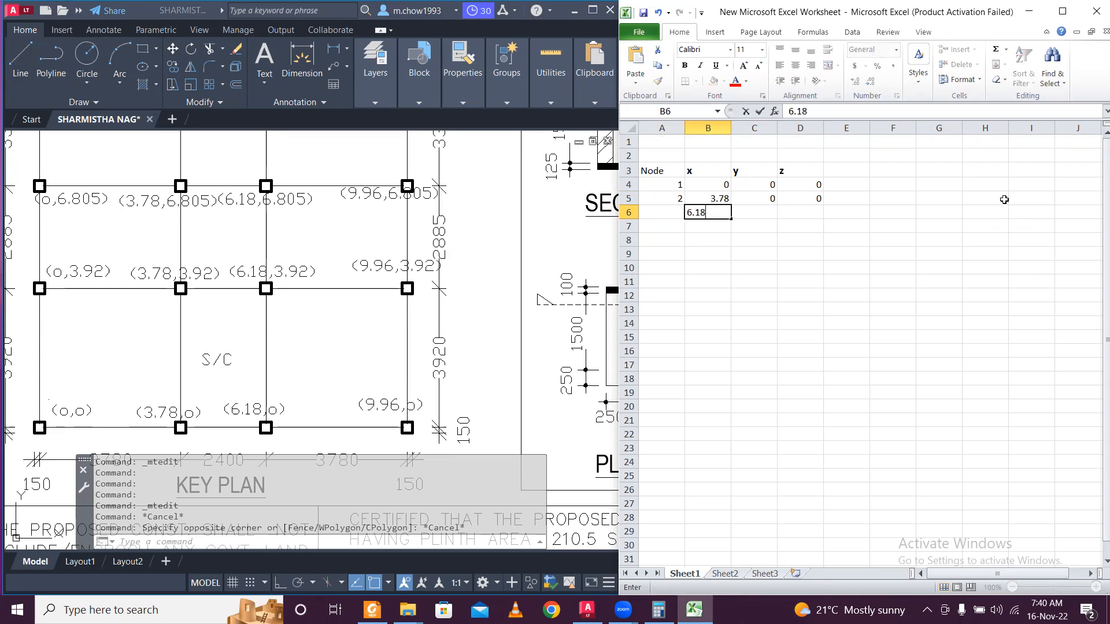
pyautogui.press('Right')
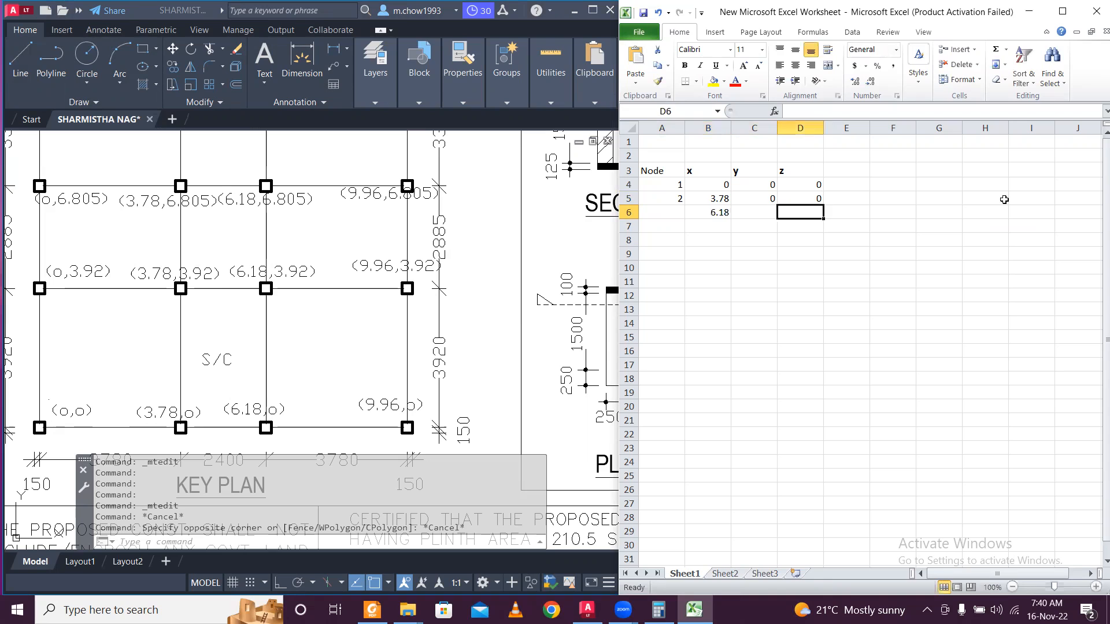
pyautogui.write('0')
pyautogui.press('Right')
pyautogui.write('0')
pyautogui.press('Return')
# Enter the coordinates 9.96, 0, 0 in row 7.
pyautogui.press('Left')
pyautogui.press('Left')
pyautogui.write('9.96')
pyautogui.press('Tab')
pyautogui.write('0')
pyautogui.press('Tab')
pyautogui.write('0')
pyautogui.press('Tab')
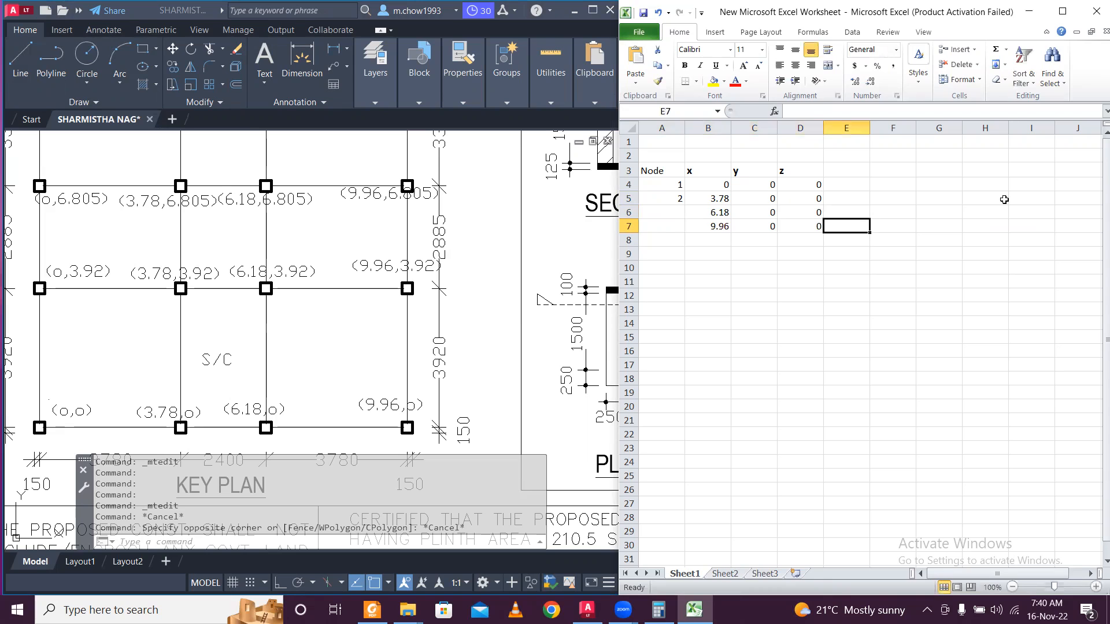
# Copy the ground nodes' x and y values into rows 8–11.
pyautogui.click(782, 295)
pyautogui.moveTo(714, 184); pyautogui.dragTo(753, 226)
pyautogui.hotkey('ctrl', 'c')
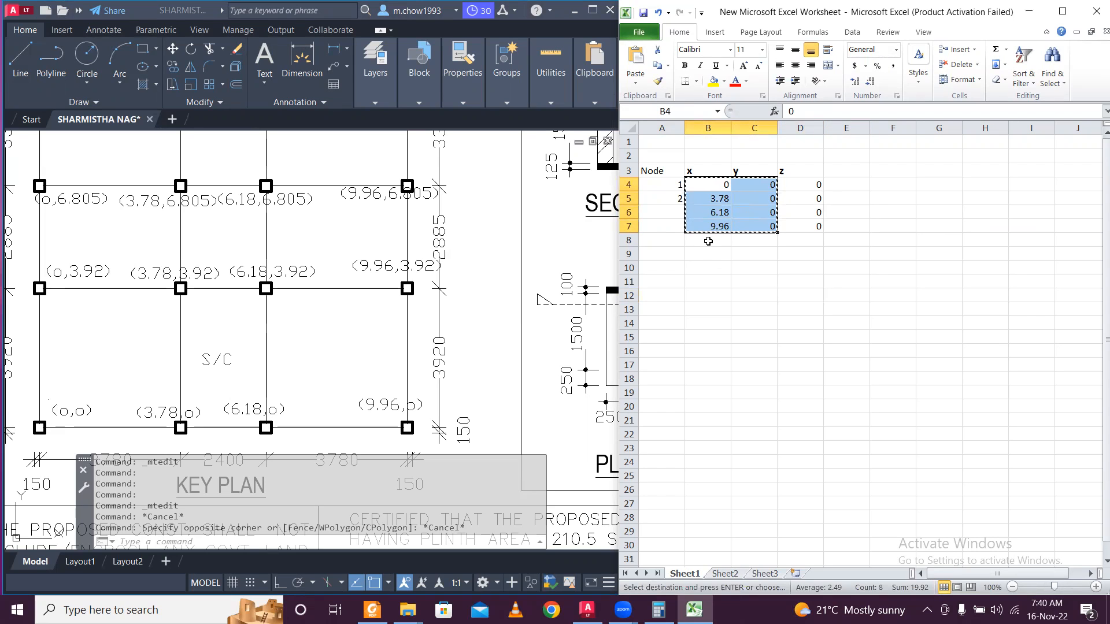
pyautogui.click(709, 239)
pyautogui.hotkey('ctrl', 'v')
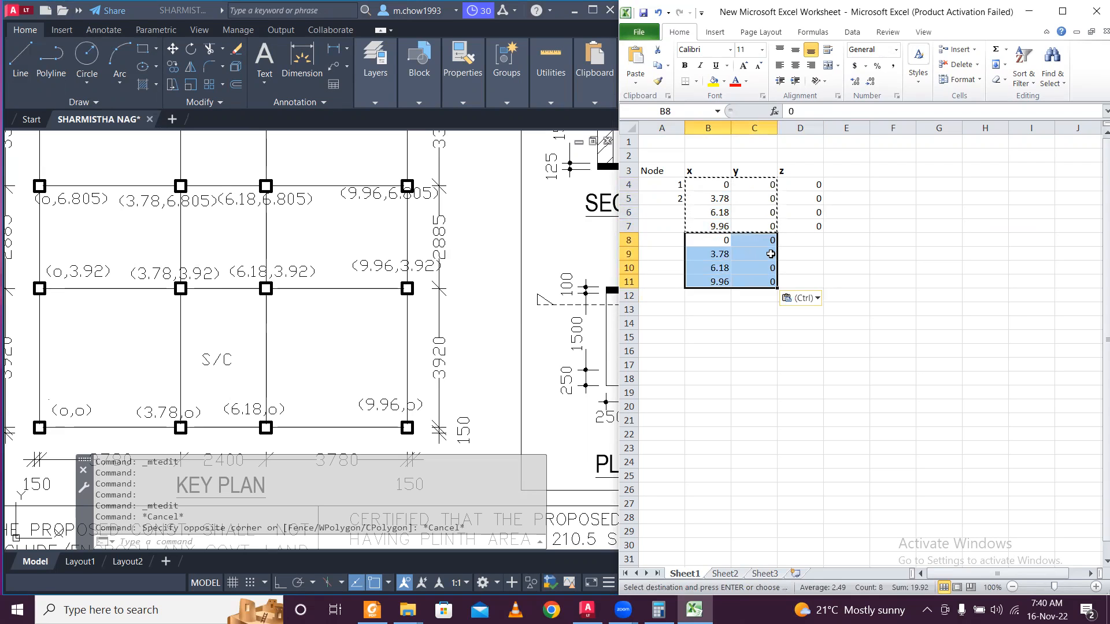
# Set z to 3.92 in D8 and fill it down through D11.
pyautogui.click(797, 239)
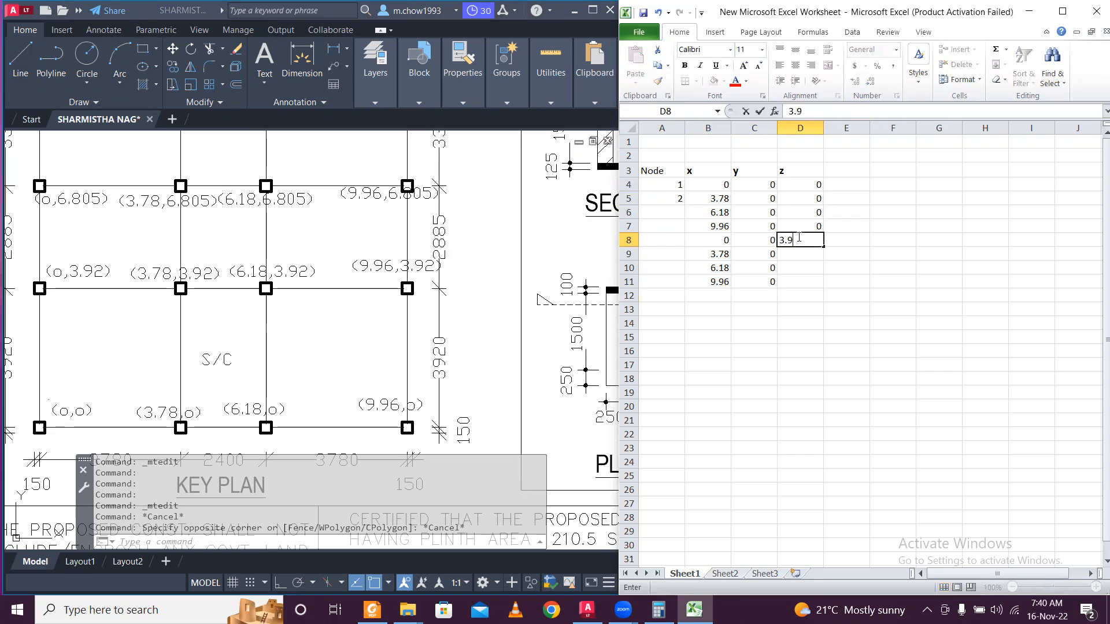
pyautogui.press('Return')
pyautogui.click(797, 239)
pyautogui.moveTo(823, 247); pyautogui.dragTo(825, 287)
pyautogui.click(838, 249)
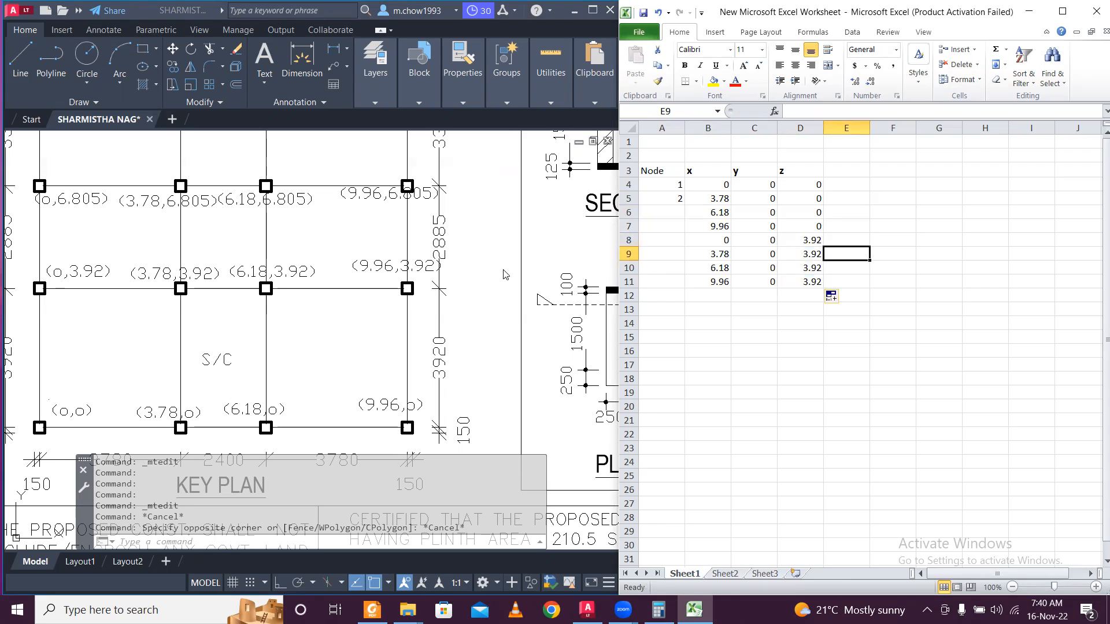
# Copy the x values 0, 3.78, 6.18, 9.96 from B8:B11 into B12:B15.
pyautogui.moveTo(726, 241); pyautogui.dragTo(717, 289)
pyautogui.hotkey('ctrl', 'c')
pyautogui.click(715, 296)
pyautogui.hotkey('ctrl', 'v')
pyautogui.press('Escape')
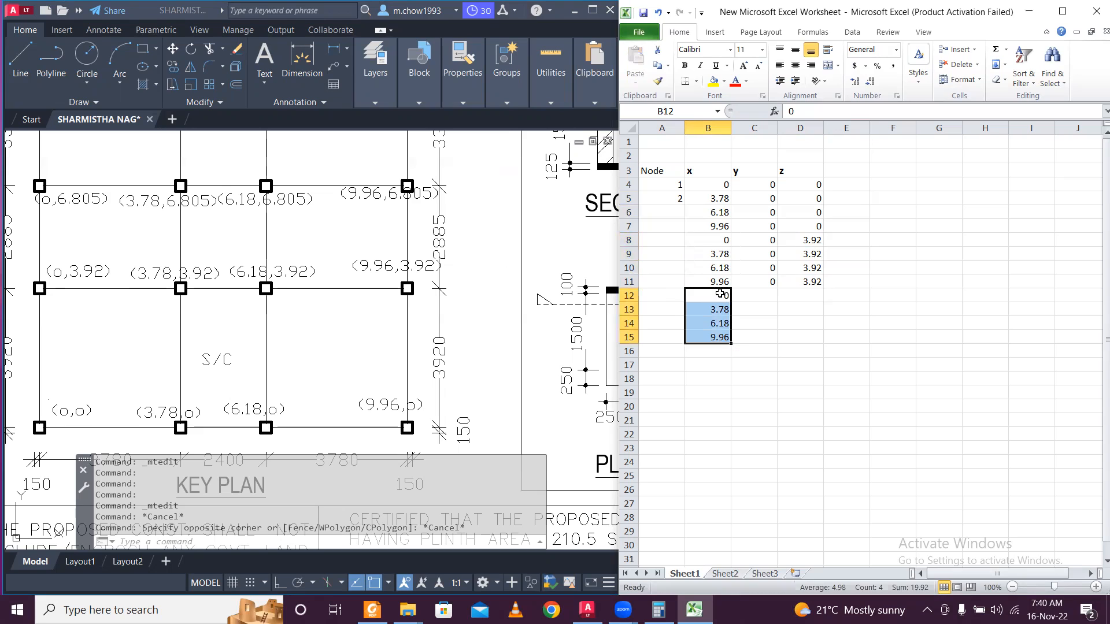
# Fill y 0 down to C15 and z 6.805 into D12:D15.
pyautogui.click(761, 282)
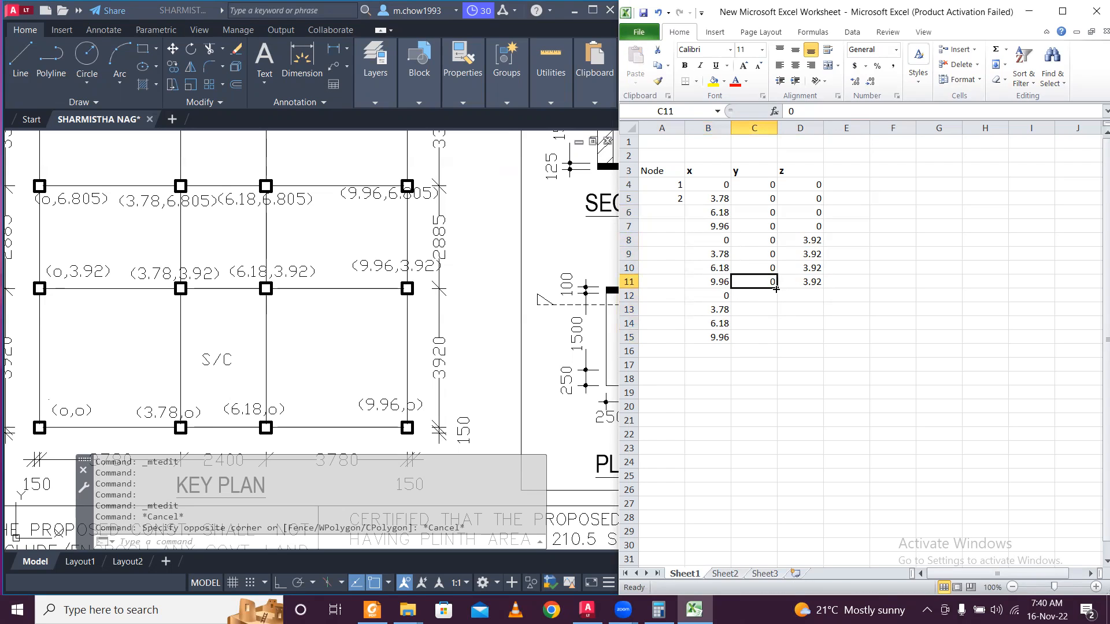
pyautogui.moveTo(775, 288); pyautogui.dragTo(775, 338)
pyautogui.click(807, 295)
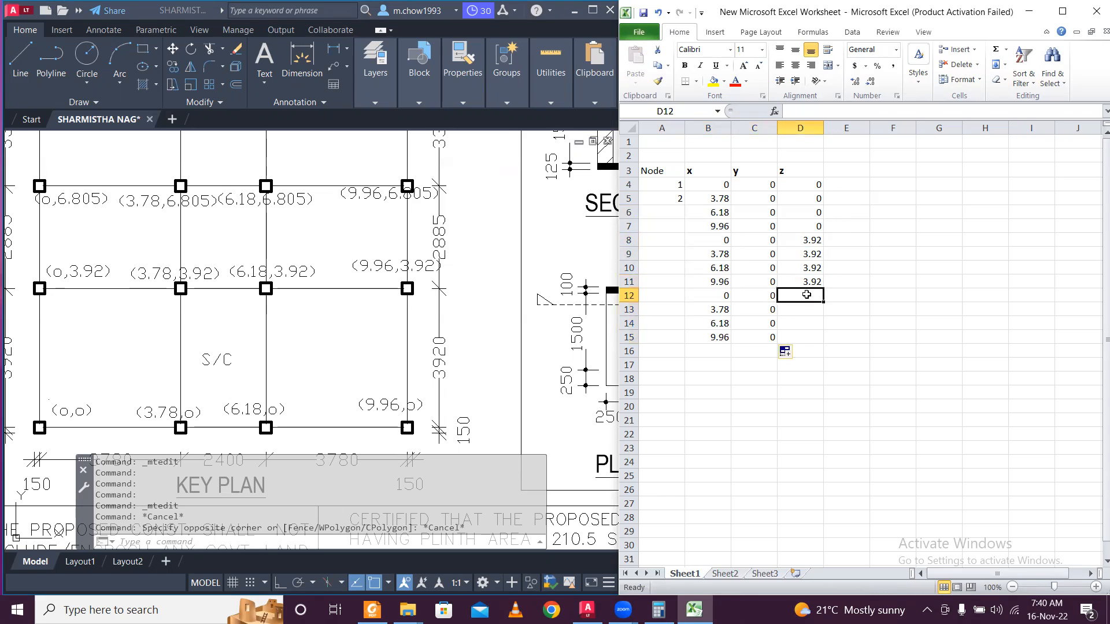
pyautogui.write('6')
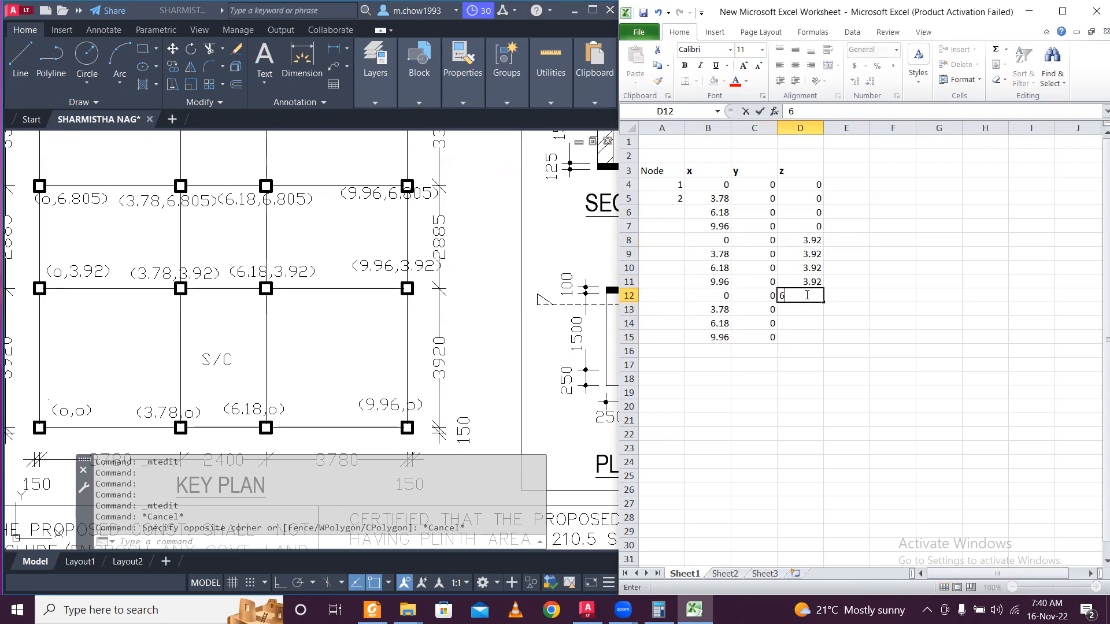
pyautogui.write('.805')
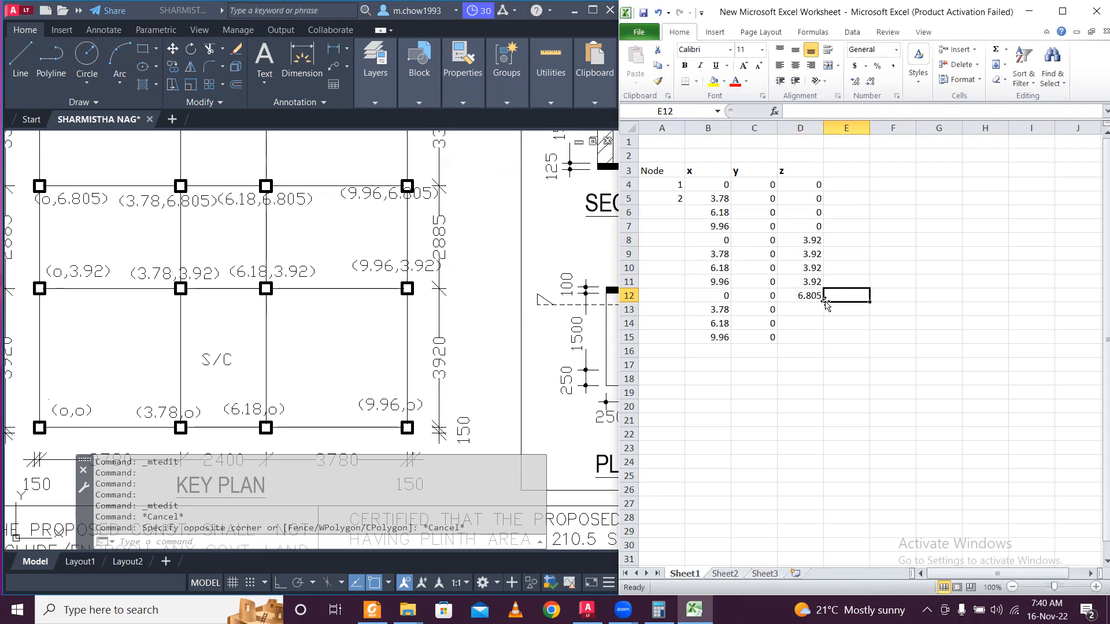
pyautogui.press('Return')
pyautogui.moveTo(824, 301); pyautogui.dragTo(824, 339)
pyautogui.click(893, 312)
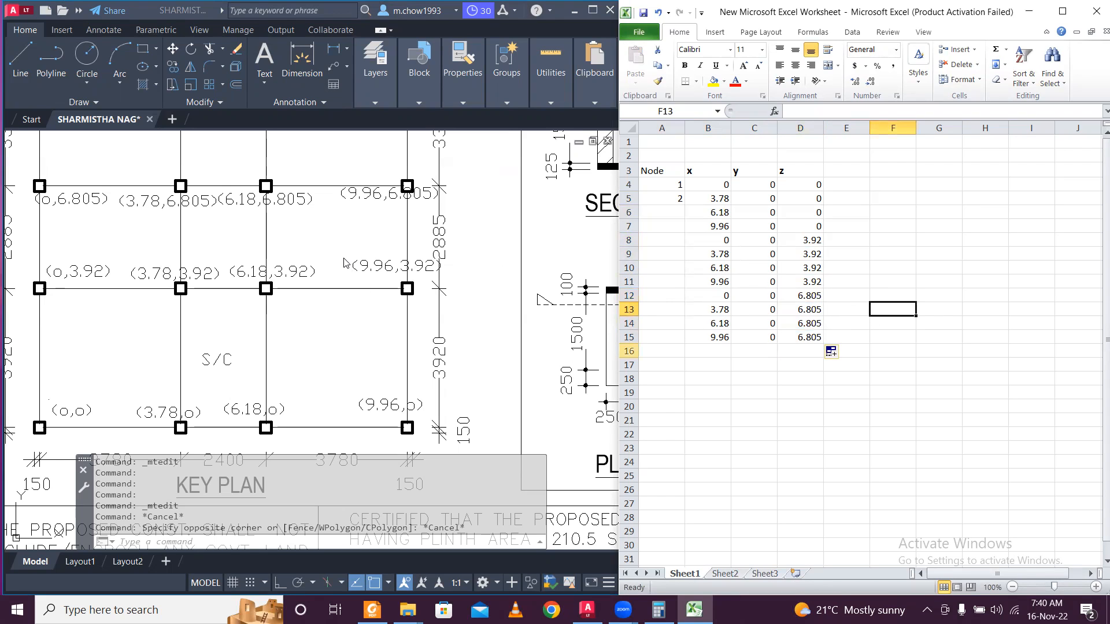
pyautogui.click(338, 236)
# Copy the x and y values from B12:C15 into B16:C19.
pyautogui.moveTo(334, 230)
pyautogui.mouseDown(button='middle')
pyautogui.moveTo(309, 337)
pyautogui.moveTo(329, 362)
pyautogui.moveTo(337, 341)
pyautogui.mouseUp(button='middle')
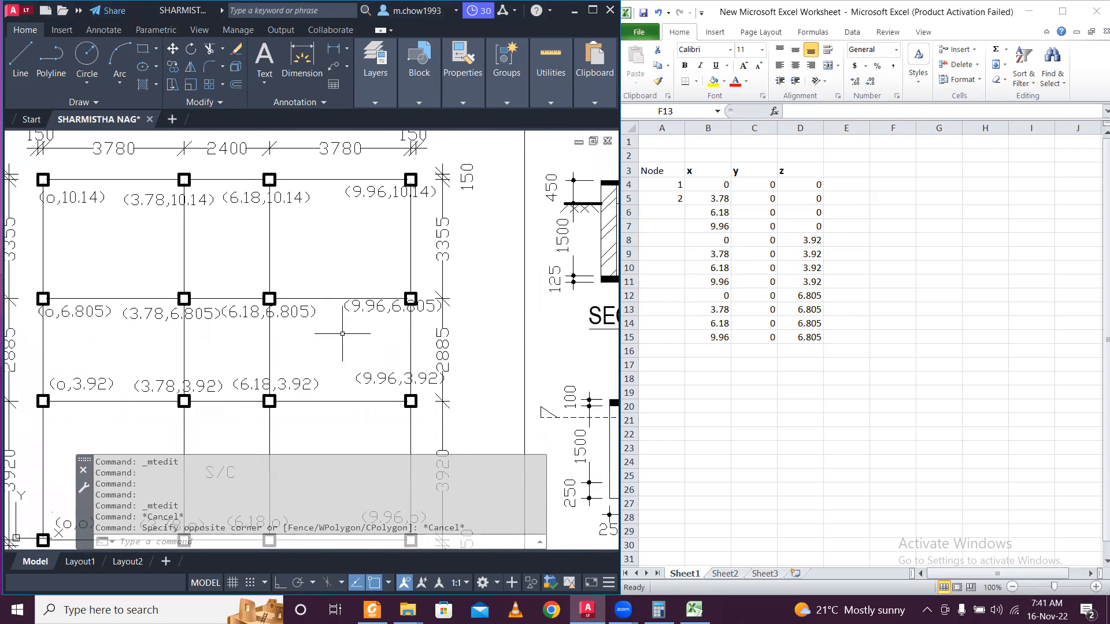
pyautogui.click(718, 349)
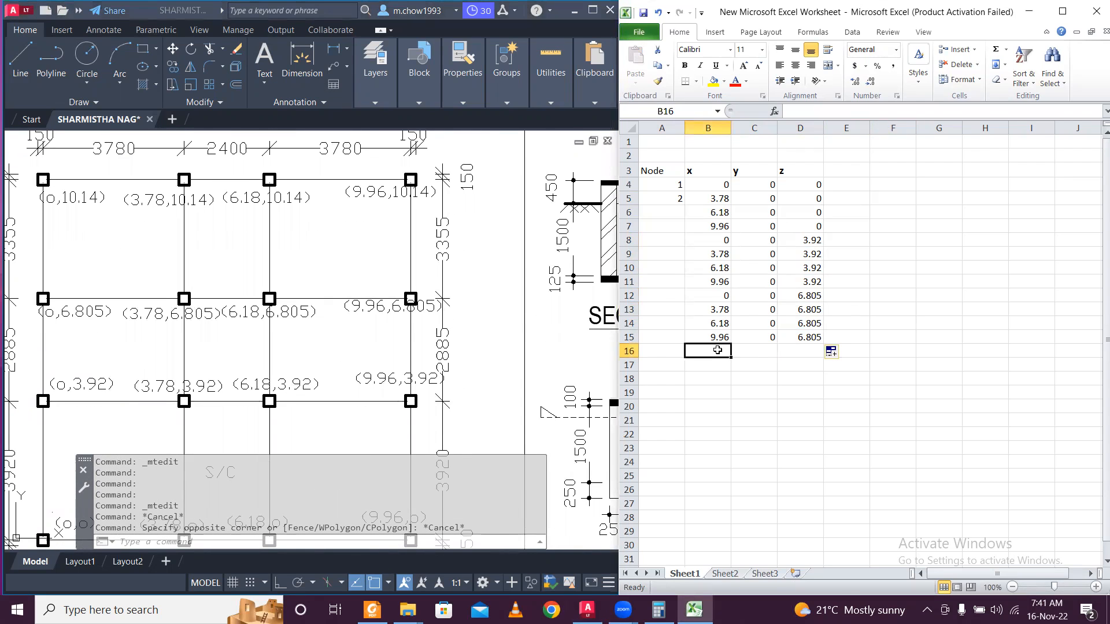
pyautogui.moveTo(720, 300); pyautogui.dragTo(717, 345)
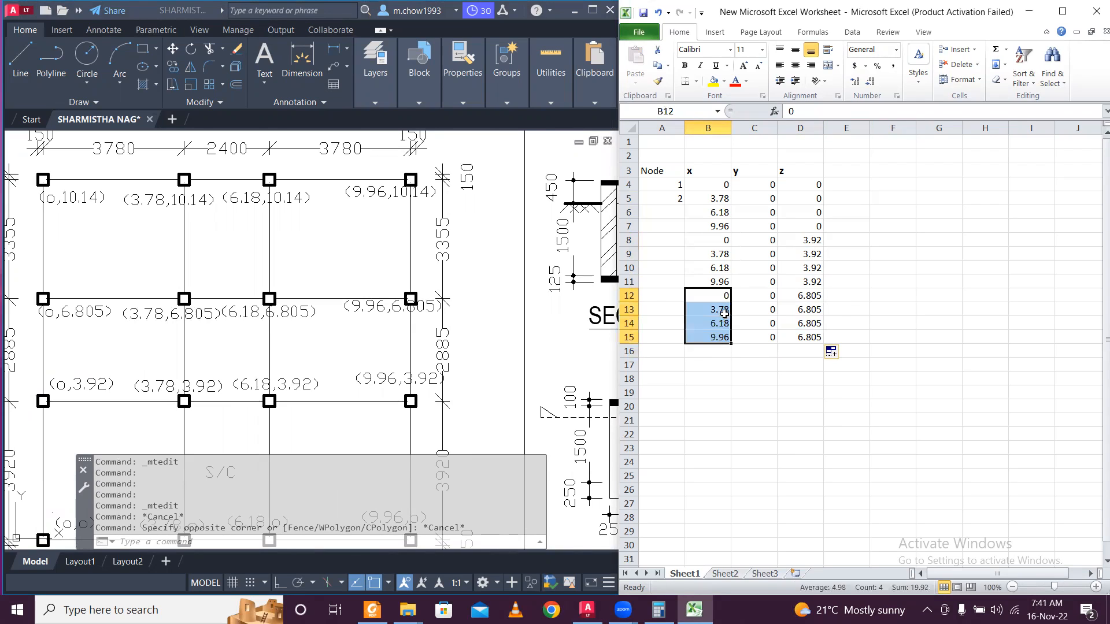
pyautogui.click(725, 313)
pyautogui.moveTo(720, 297); pyautogui.dragTo(750, 337)
pyautogui.hotkey('ctrl', 'c')
pyautogui.click(715, 351)
pyautogui.hotkey('ctrl', 'v')
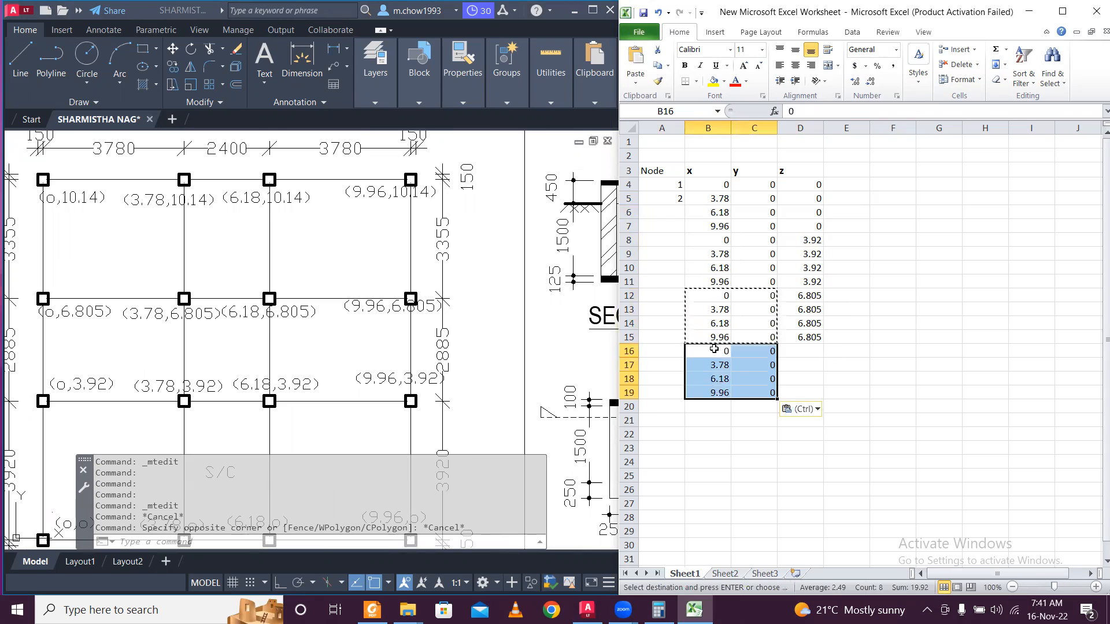
pyautogui.press('Escape')
# Set z to 10.14 in D16 and fill it down to D19.
pyautogui.click(801, 350)
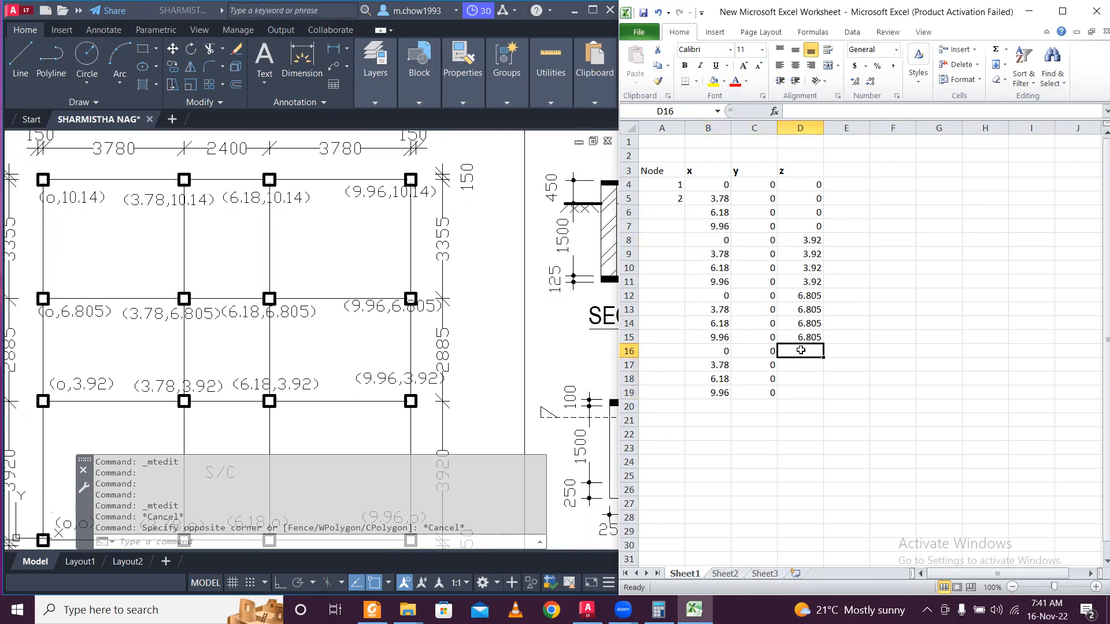
pyautogui.write('10.14')
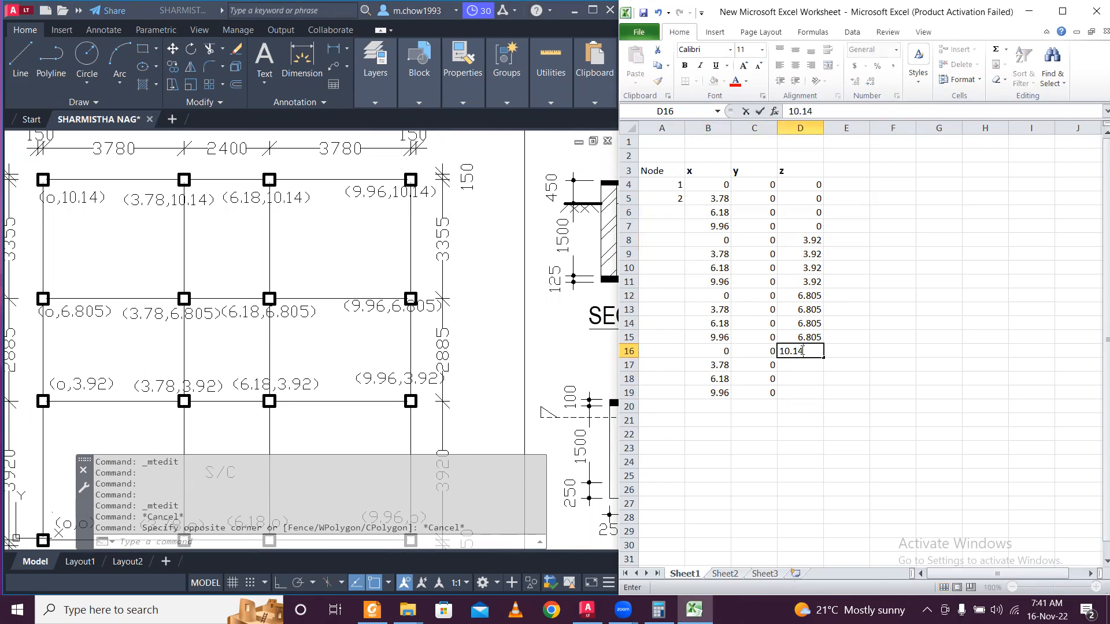
pyautogui.press('Up')
pyautogui.click(807, 353)
pyautogui.moveTo(823, 360); pyautogui.dragTo(821, 398)
pyautogui.click(861, 353)
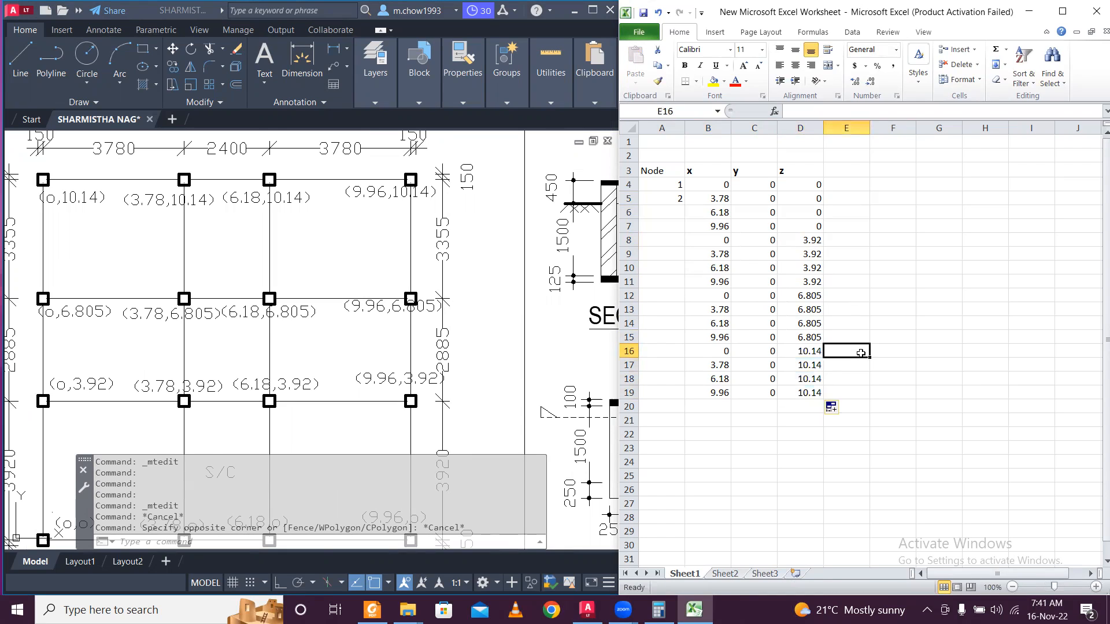
# Fill the node numbers from A5 down to row 19 and minimize AutoCAD.
pyautogui.click(673, 196)
pyautogui.doubleClick(685, 205)
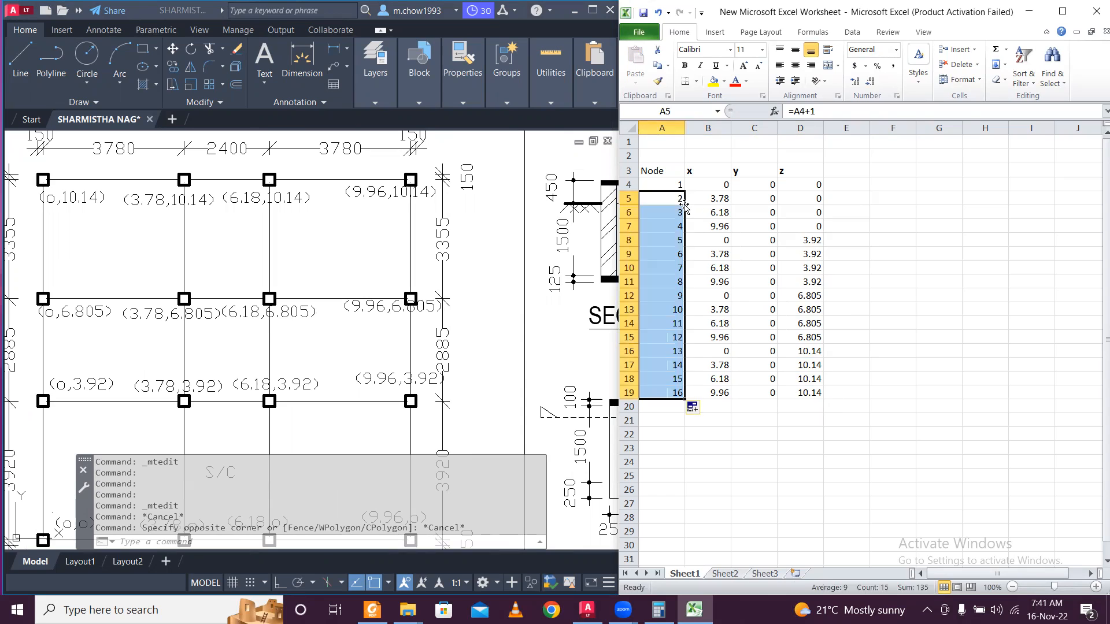
pyautogui.click(880, 282)
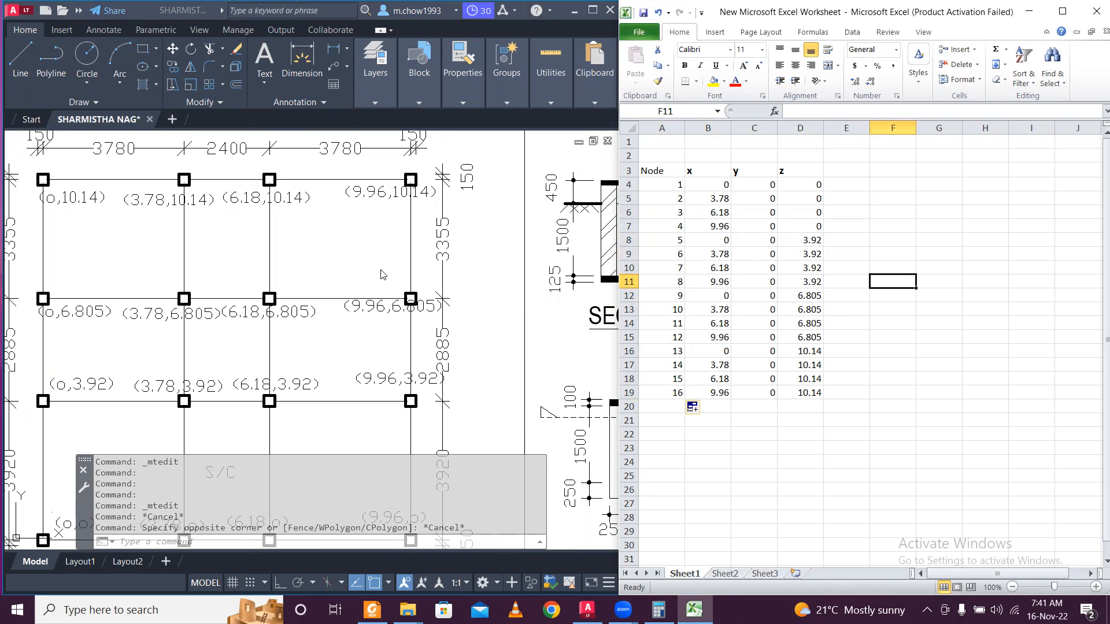
pyautogui.click(571, 14)
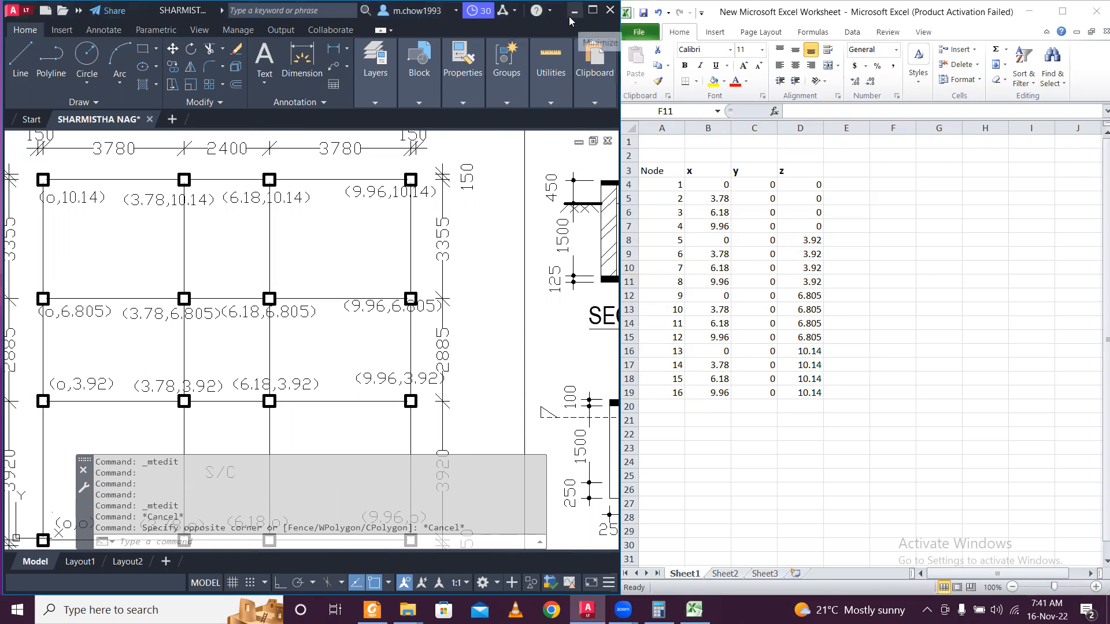
pyautogui.click(571, 11)
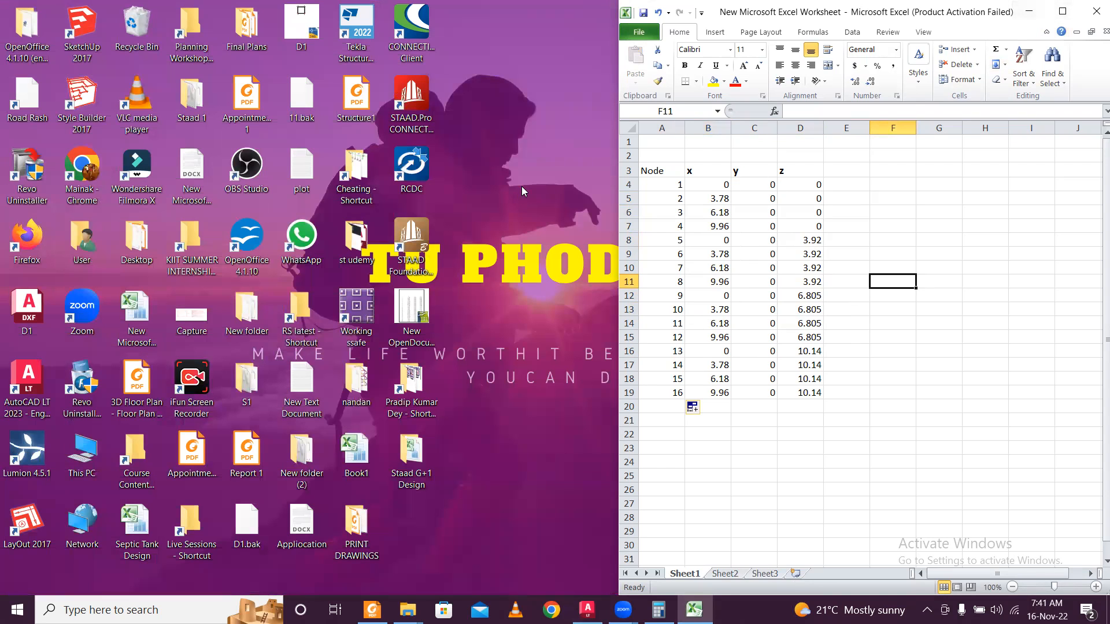
# Launch STAAD.Pro from the desktop and check the Staad G+1 Design > Staad File folder in Explorer.
pyautogui.doubleClick(421, 108)
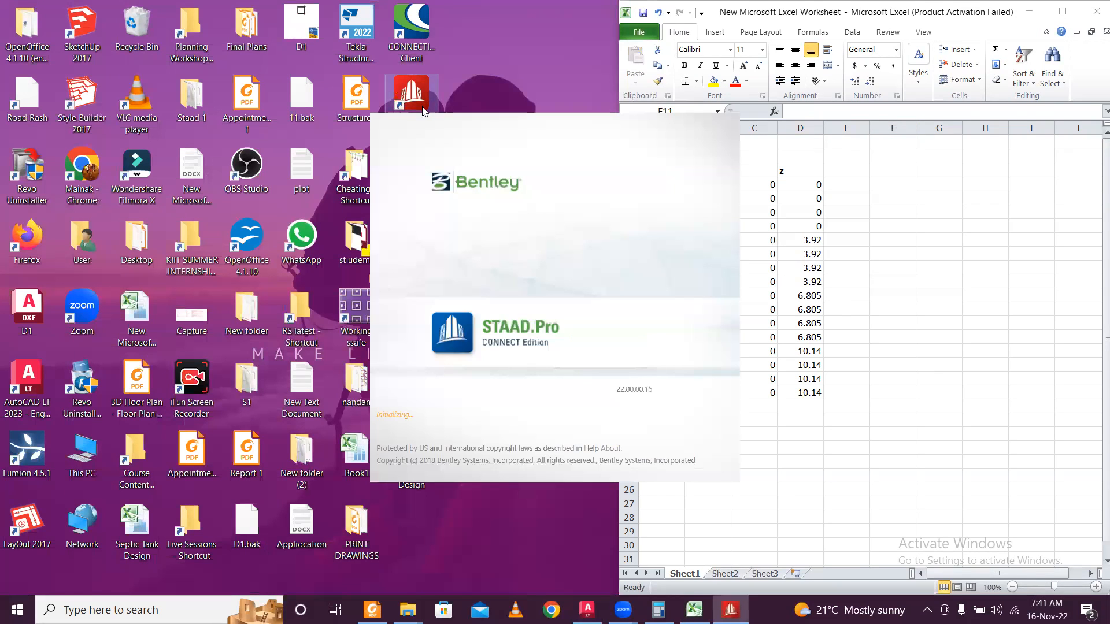
pyautogui.click(1028, 16)
pyautogui.moveTo(407, 610)
pyautogui.click(471, 559)
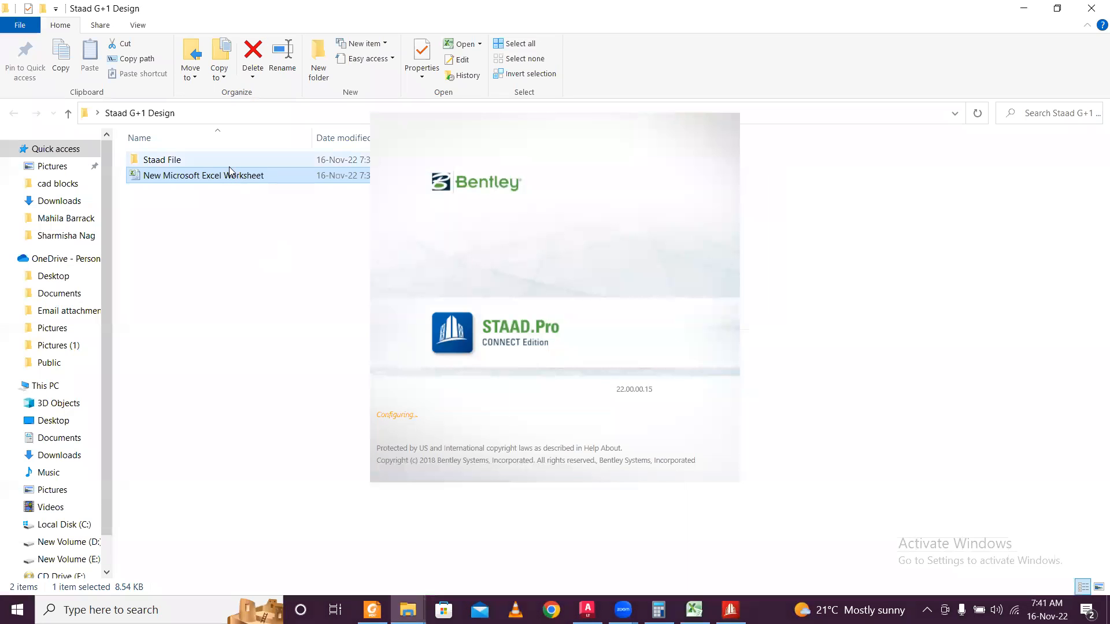
pyautogui.doubleClick(229, 165)
pyautogui.click(276, 113)
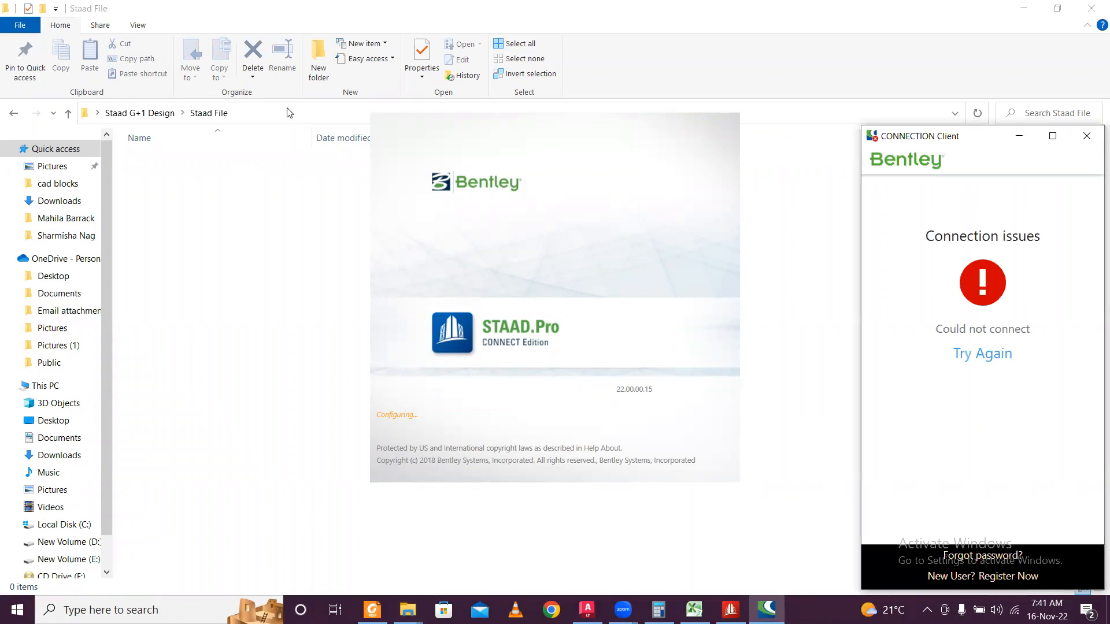
pyautogui.click(1088, 137)
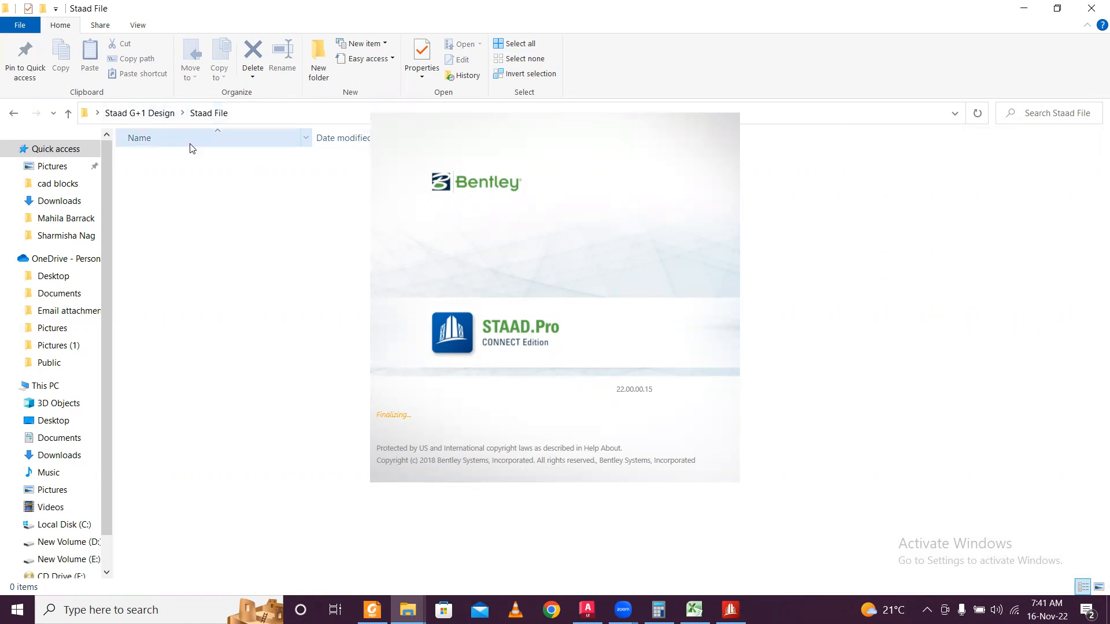
pyautogui.click(156, 113)
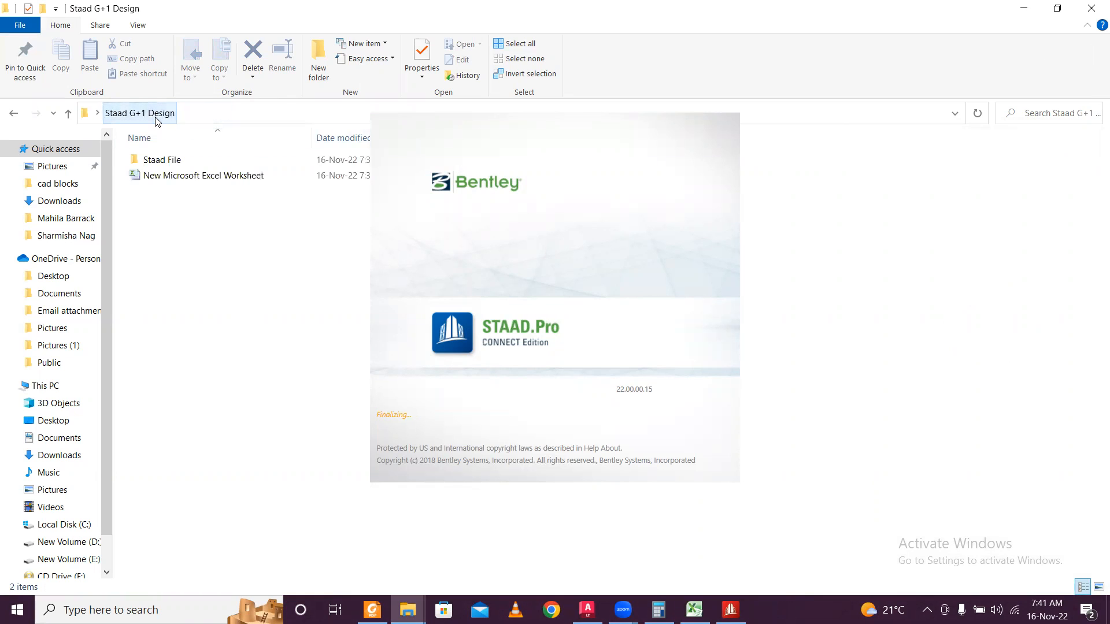
pyautogui.click(1023, 9)
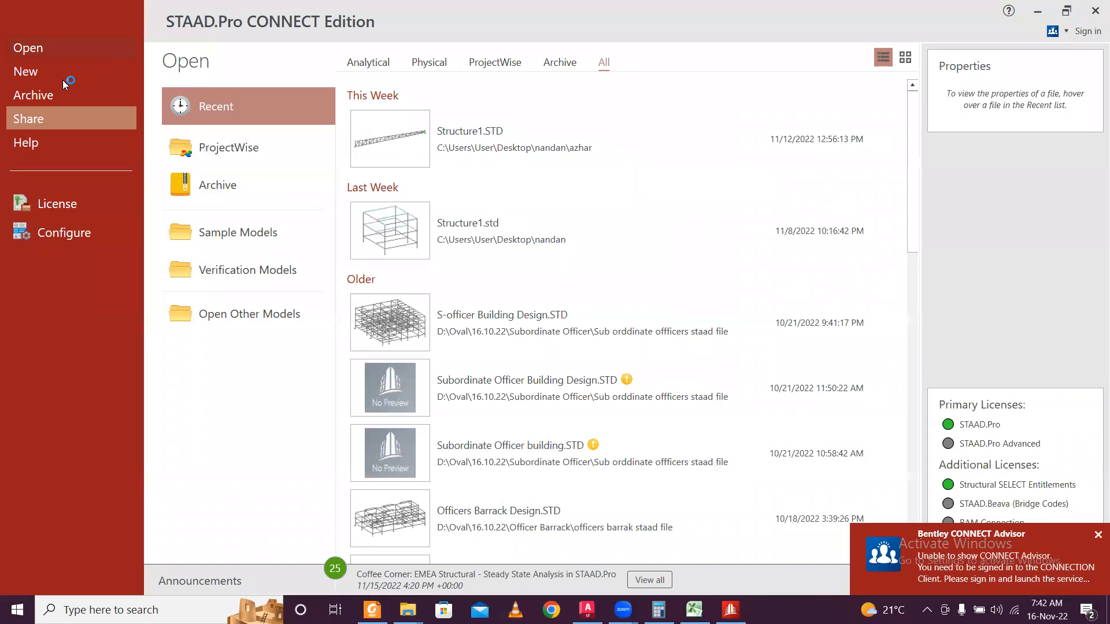
# Start a new StructureG+1 model saved in Desktop\Staad G+1 Design\Staad File.
pyautogui.click(32, 71)
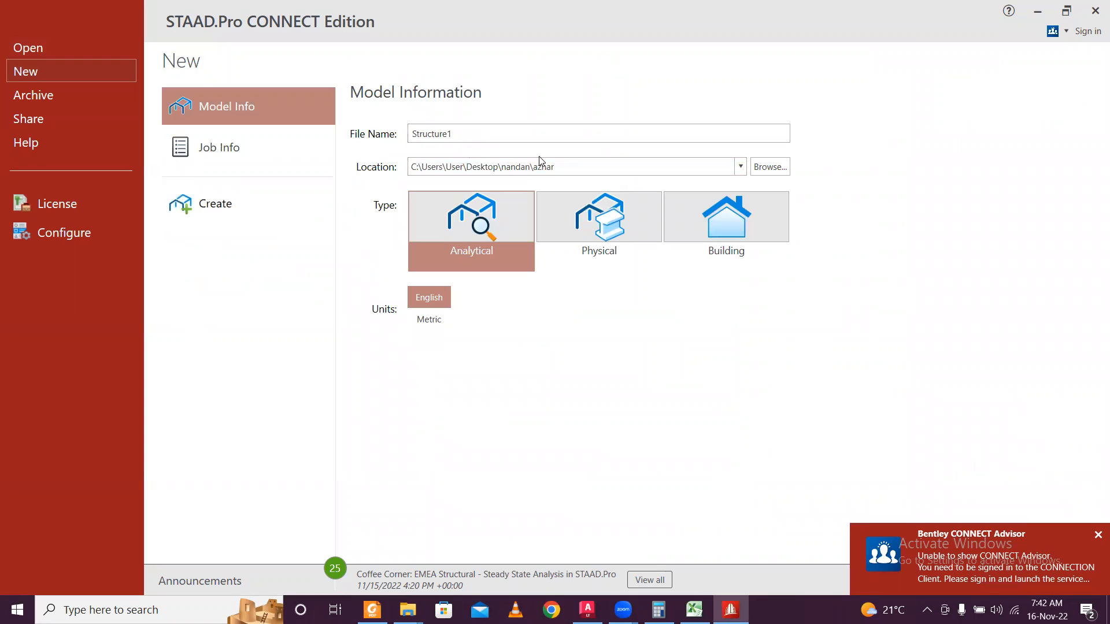
pyautogui.click(492, 132)
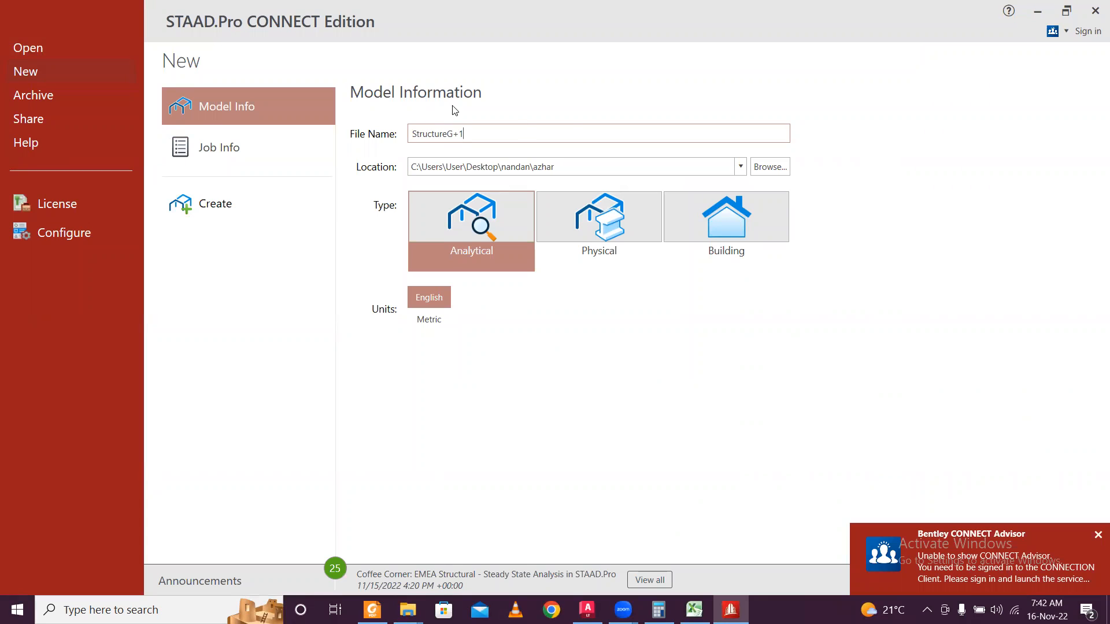
pyautogui.click(771, 169)
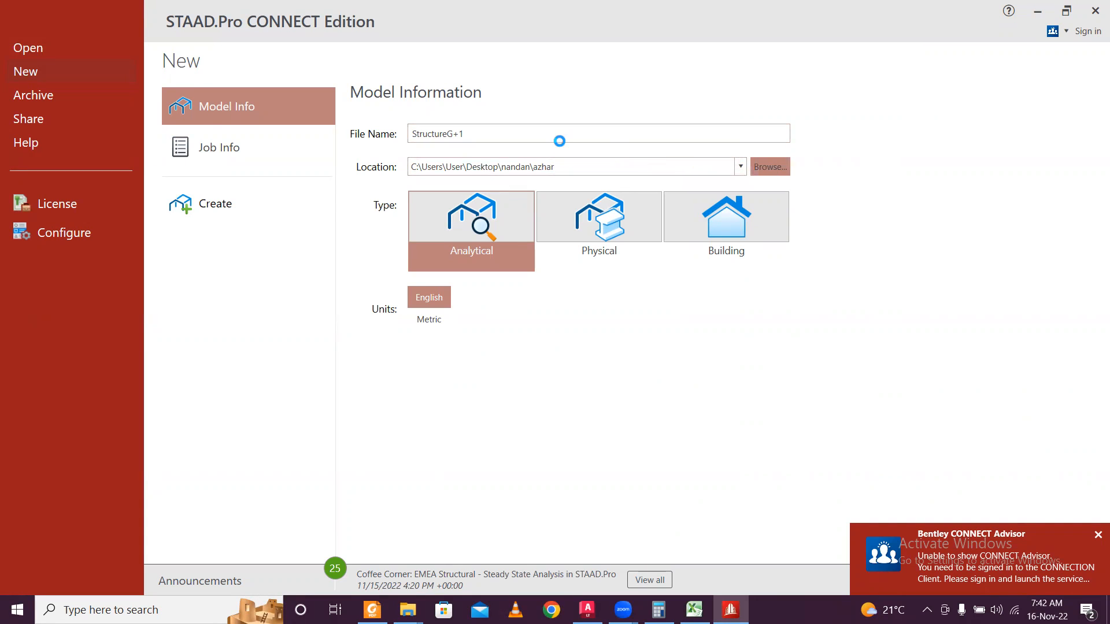
pyautogui.click(333, 38)
pyautogui.press('BackSpace')
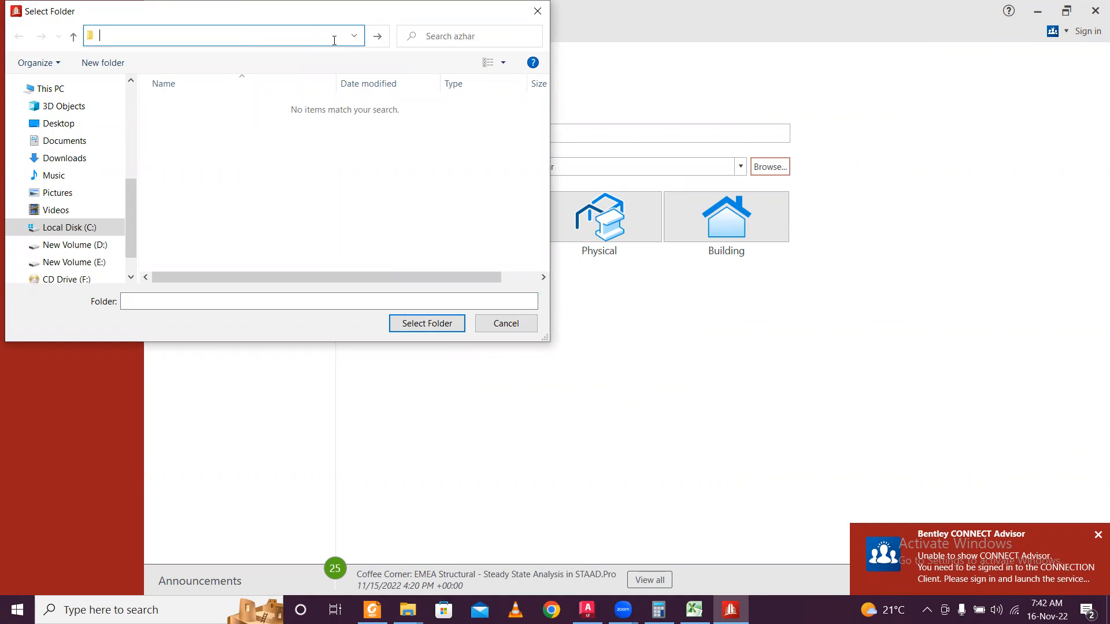
pyautogui.click(355, 35)
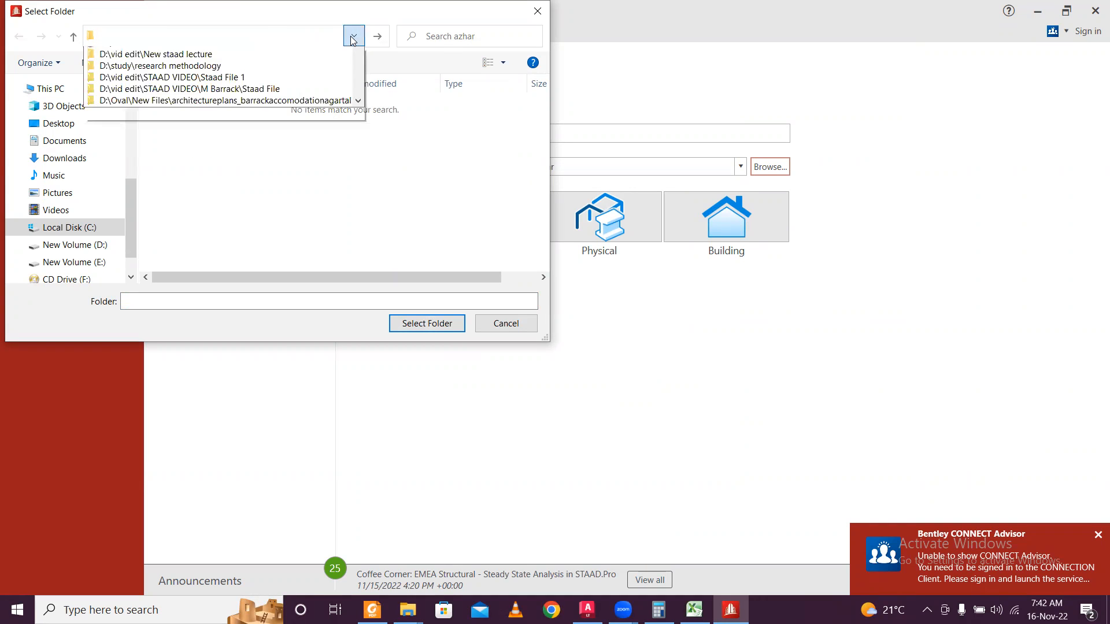
pyautogui.click(283, 34)
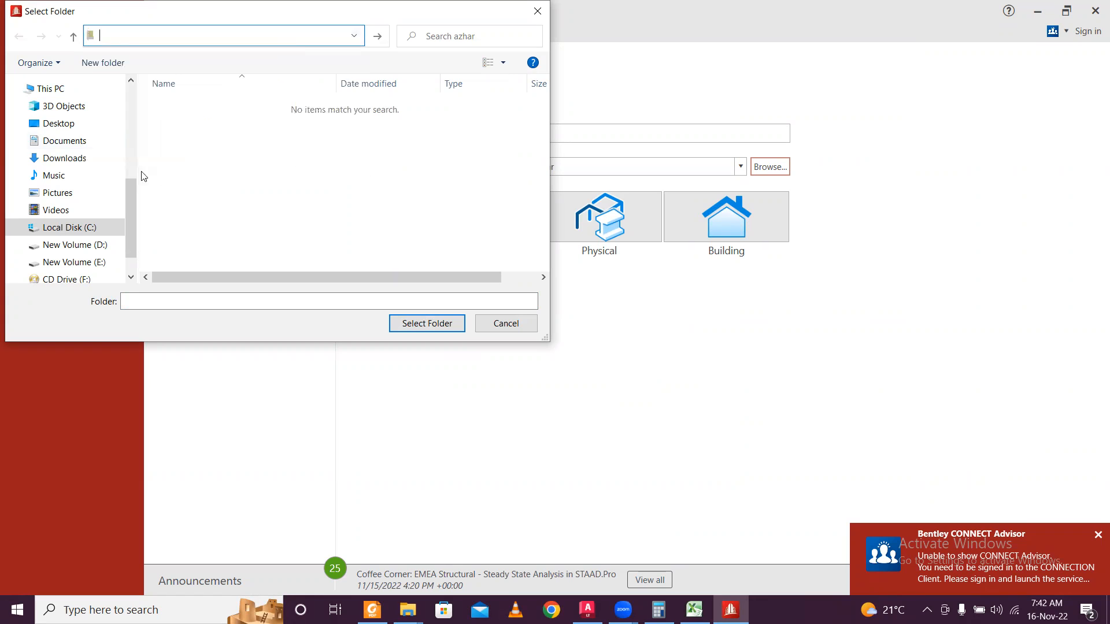
pyautogui.click(74, 124)
pyautogui.scroll(-5, 430, 195)
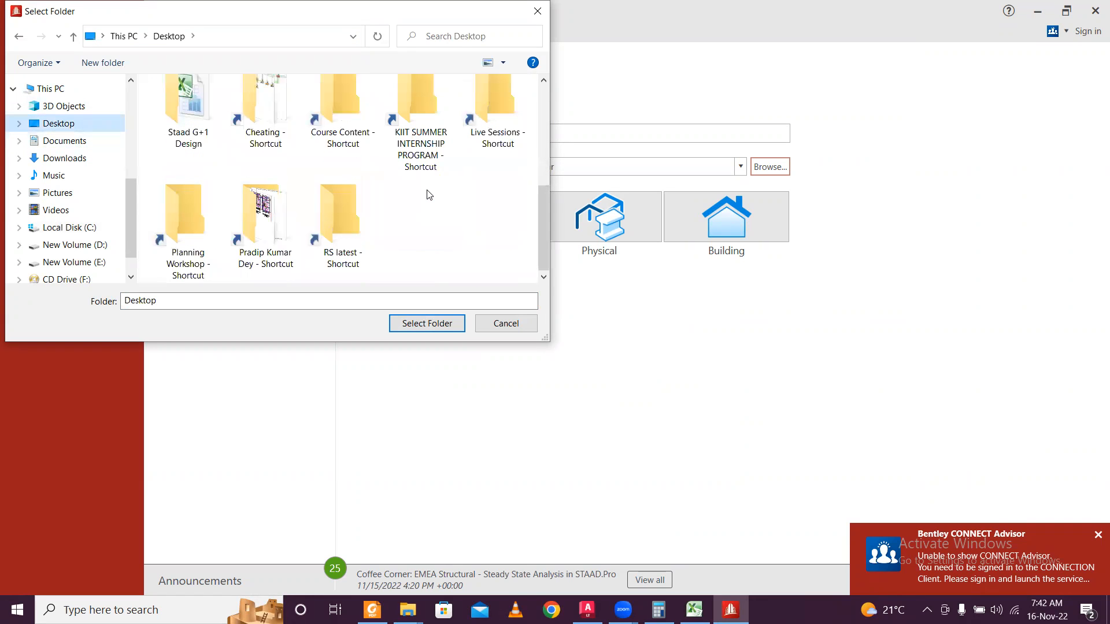
pyautogui.doubleClick(187, 113)
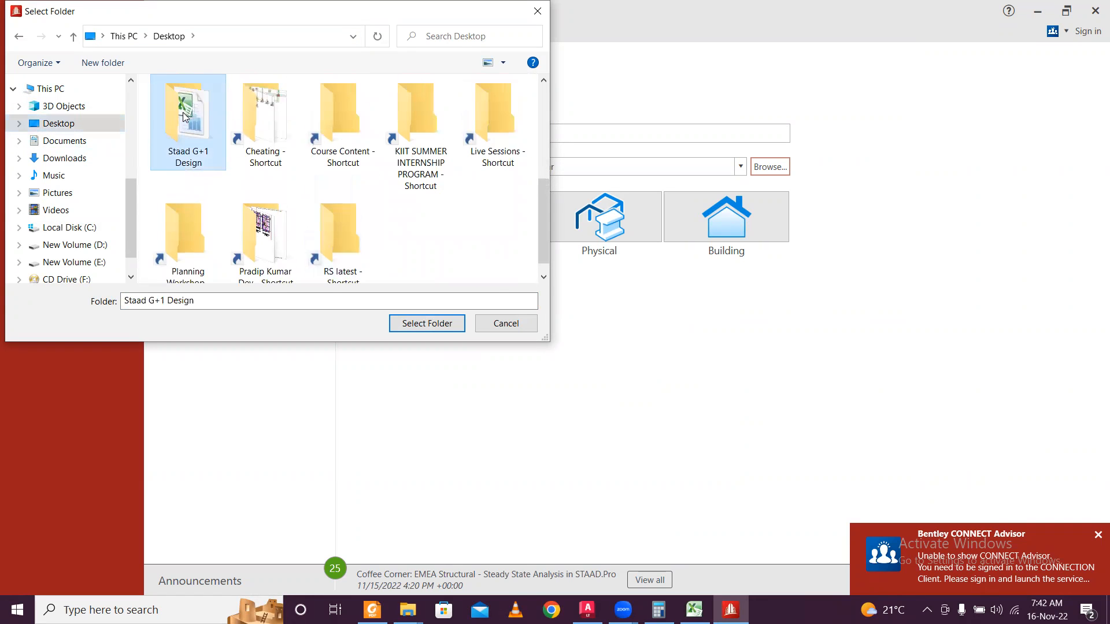
pyautogui.click(193, 111)
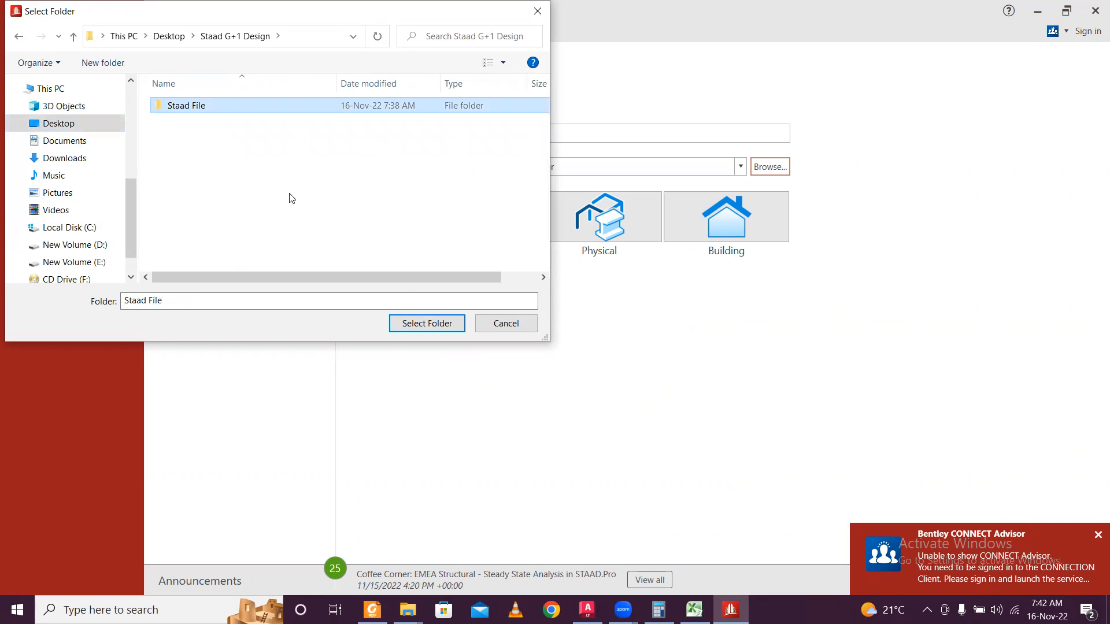
pyautogui.click(415, 324)
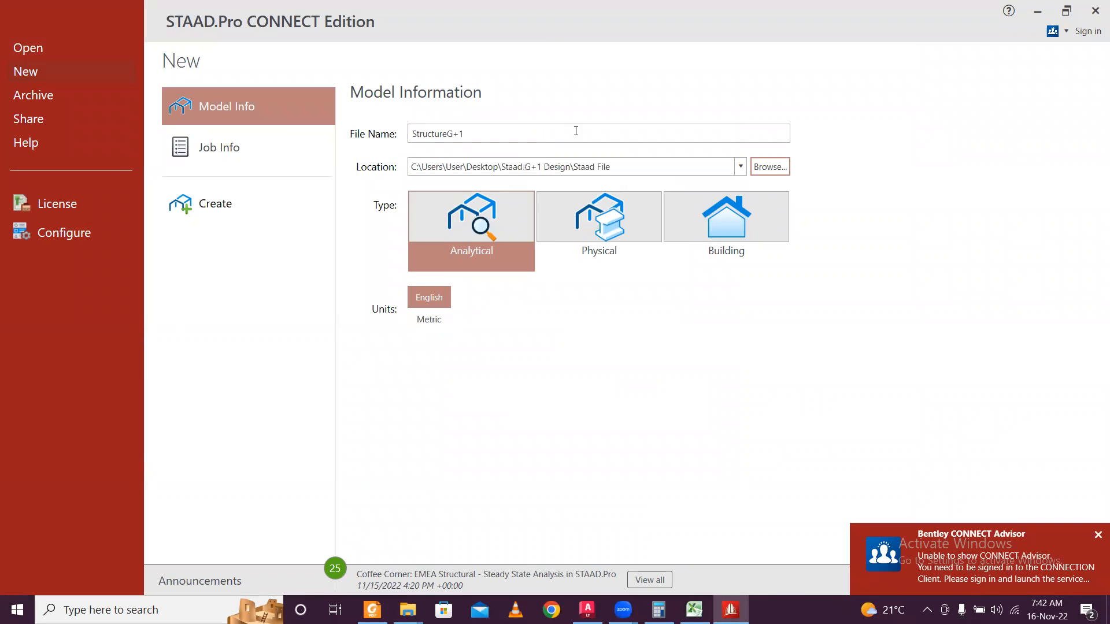
# Choose Metric units and create the model.
pyautogui.click(434, 322)
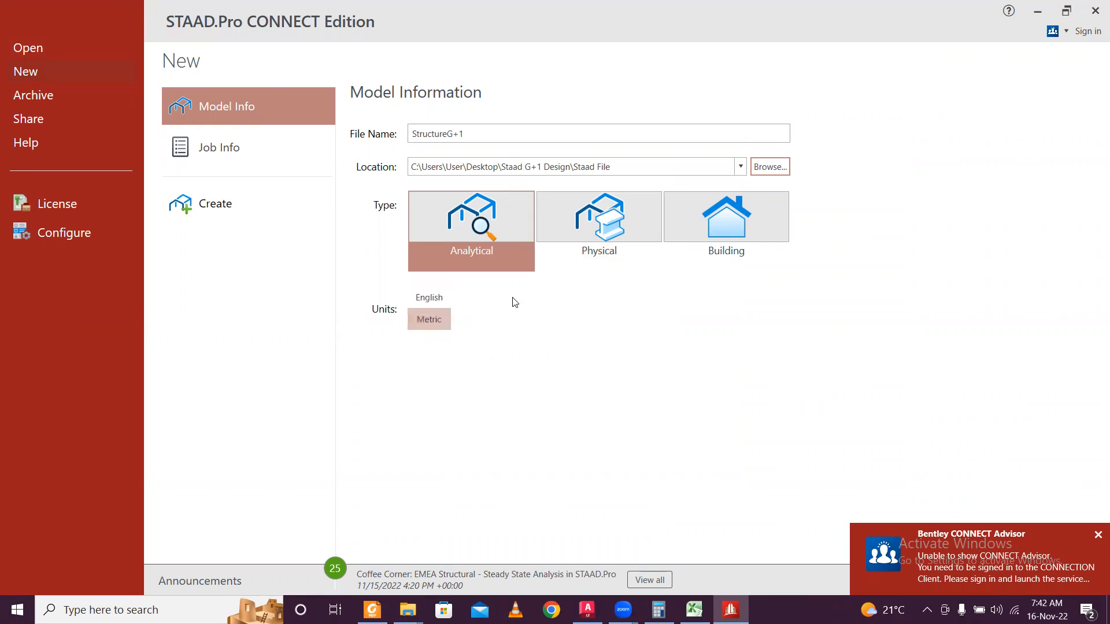
pyautogui.click(1096, 535)
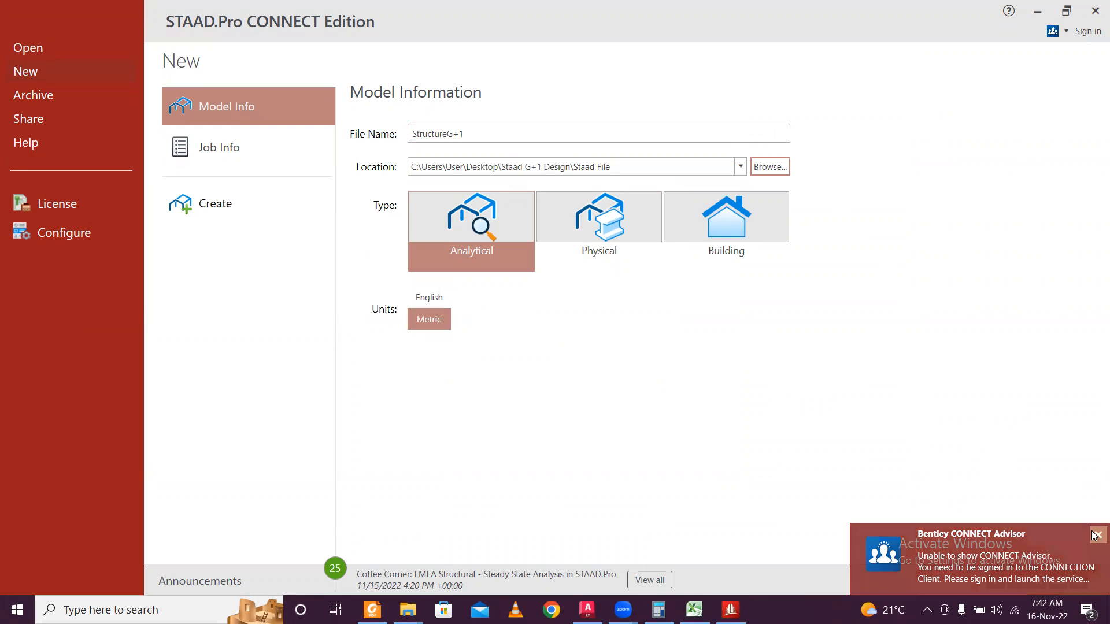
pyautogui.click(224, 207)
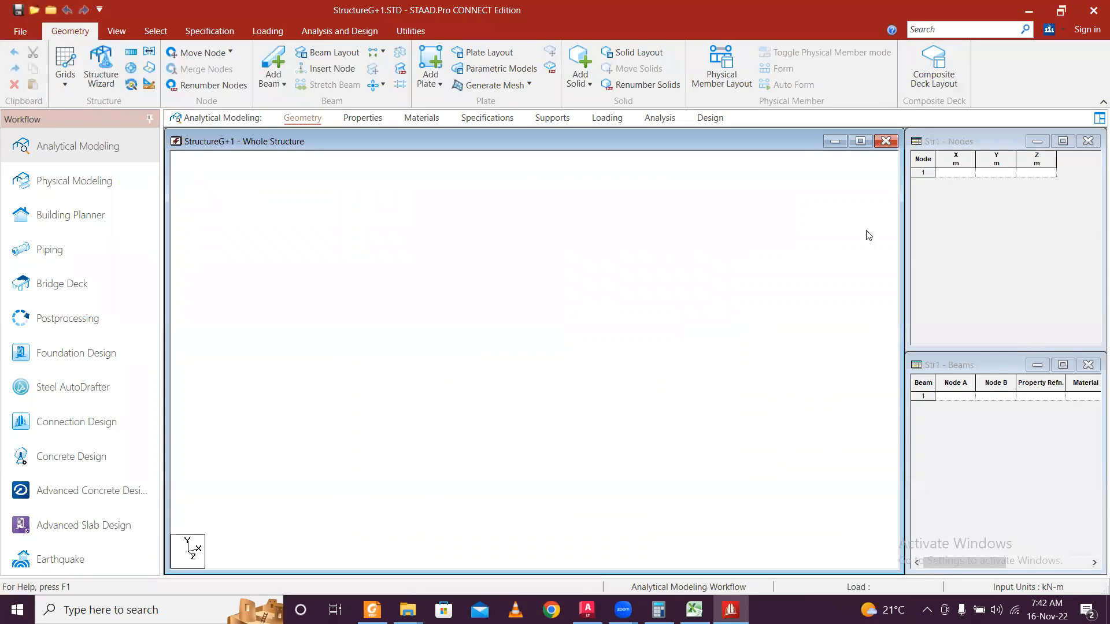
# Copy Excel cells A4:D19 and paste the 16 nodes into STAAD's Nodes table, accepting the column mapping.
pyautogui.click(977, 184)
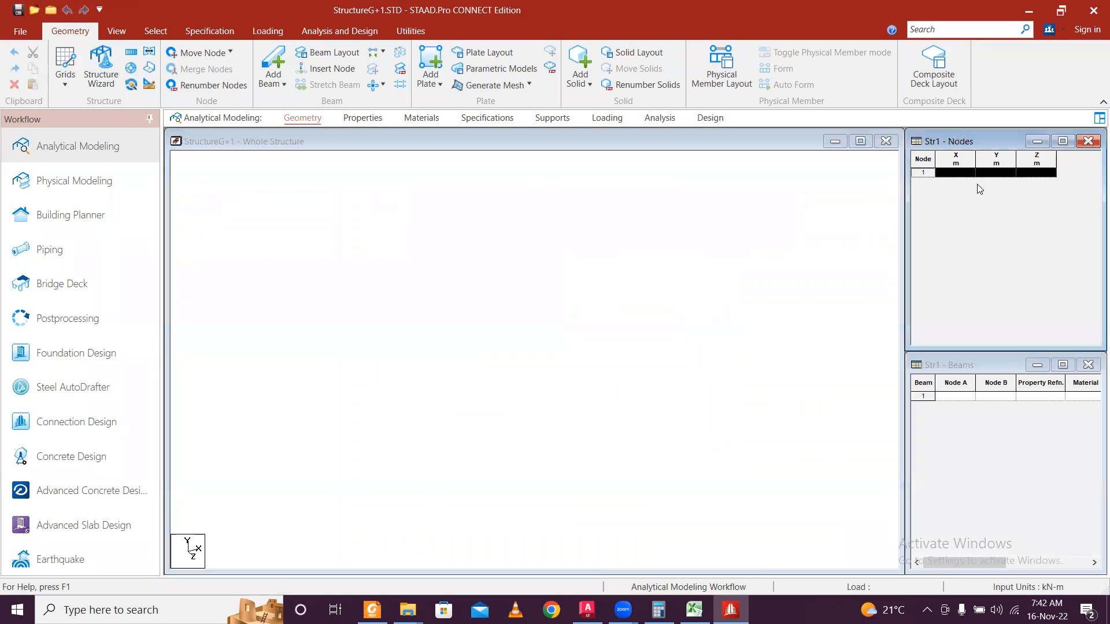
pyautogui.click(695, 610)
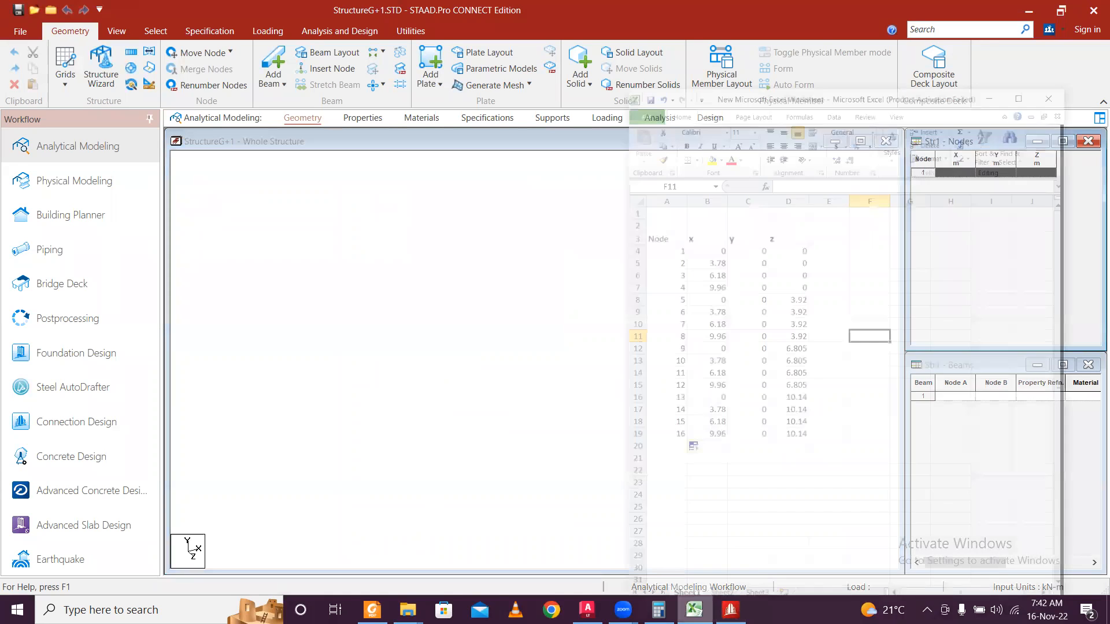
pyautogui.moveTo(670, 185); pyautogui.dragTo(795, 393)
pyautogui.hotkey('ctrl', 'c')
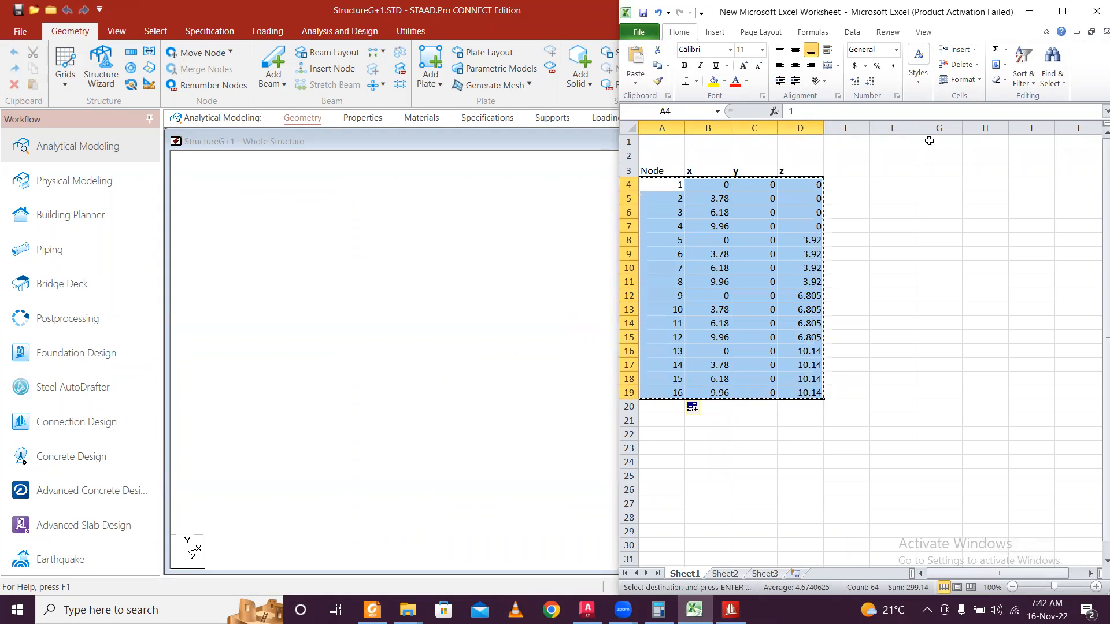
pyautogui.click(1029, 11)
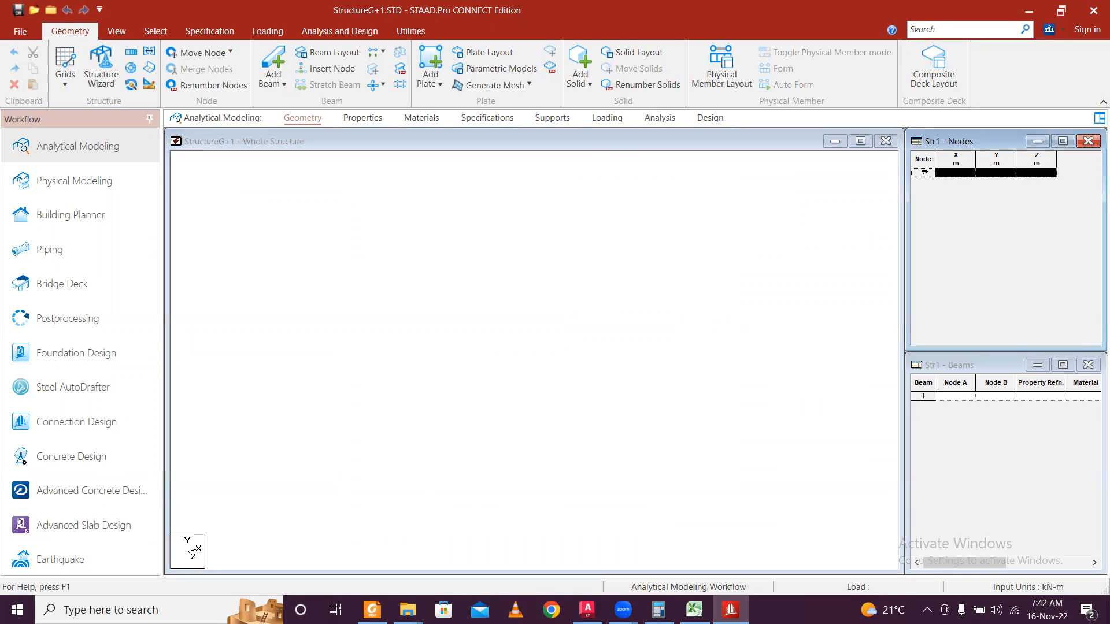
pyautogui.hotkey('ctrl', 'v')
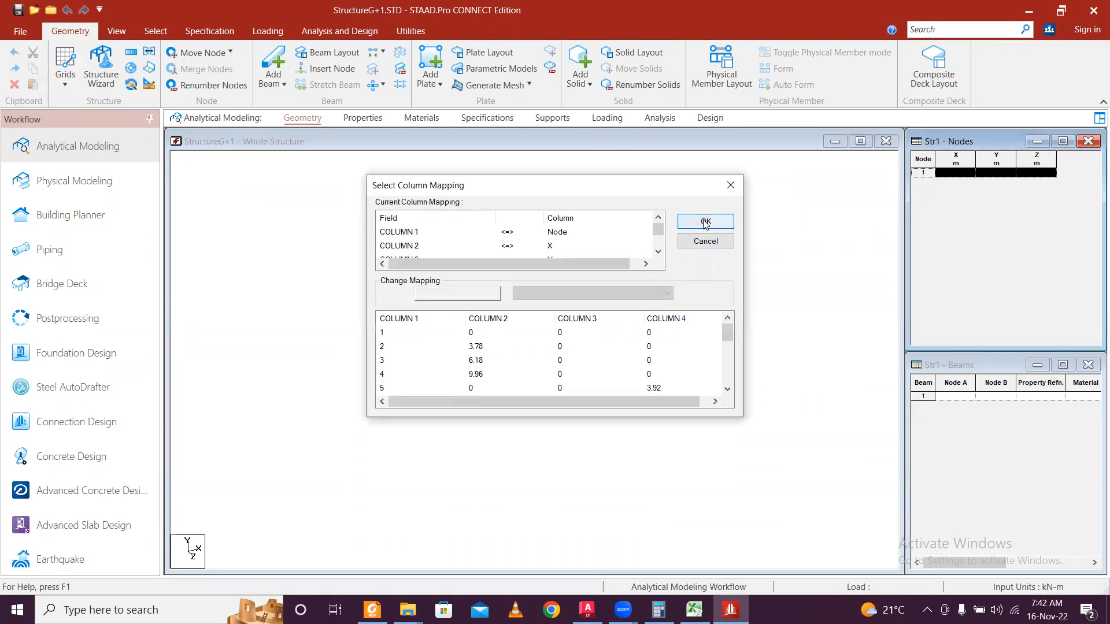
pyautogui.click(703, 220)
pyautogui.click(681, 227)
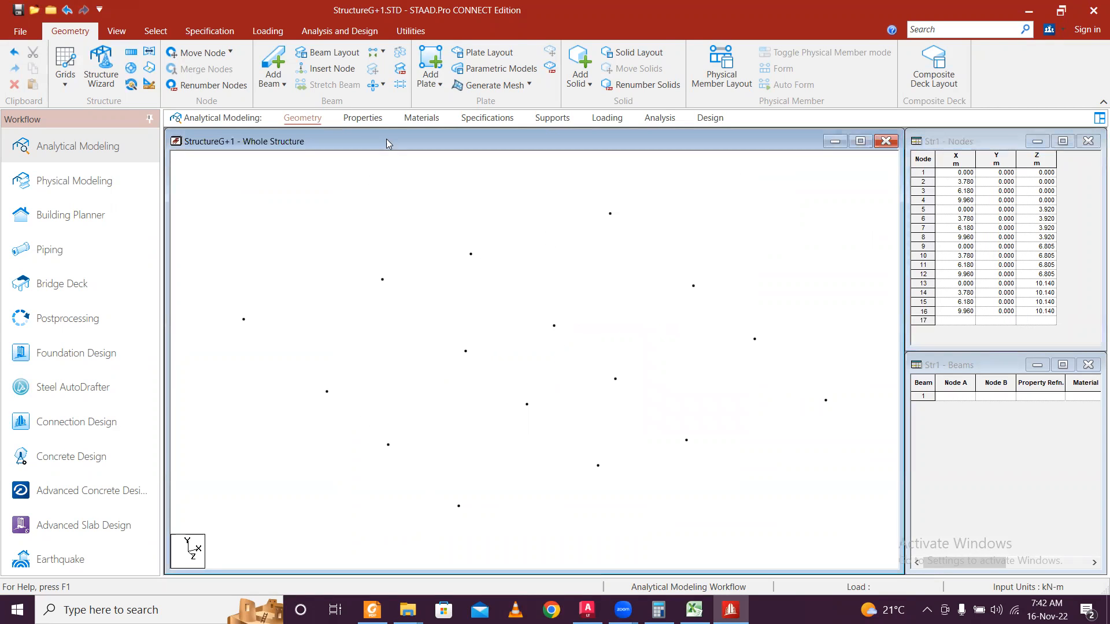
pyautogui.click(116, 38)
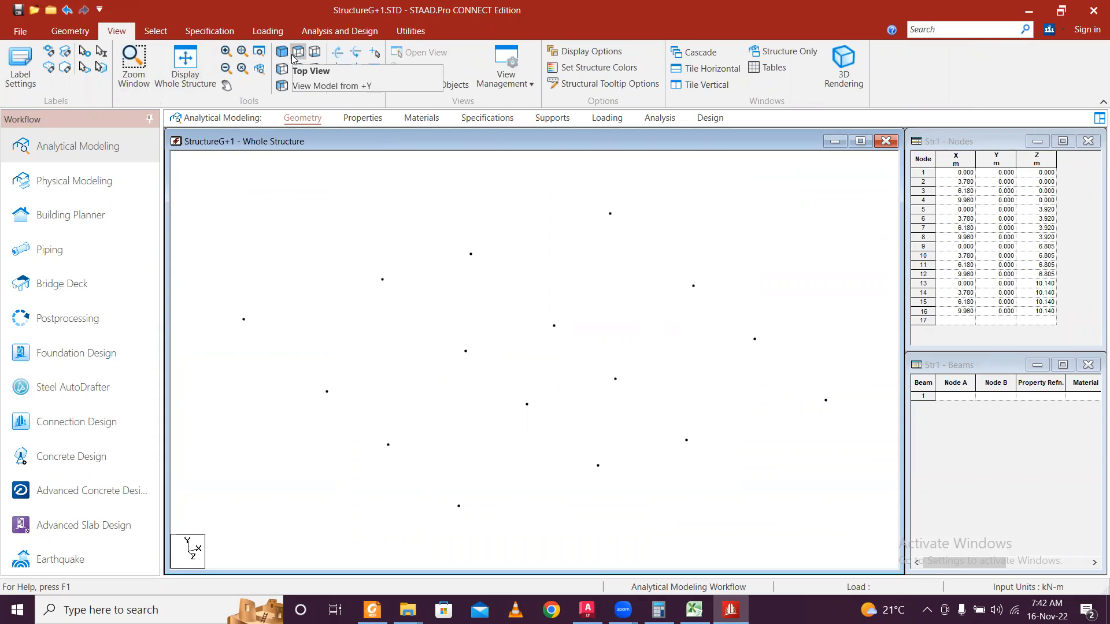
# Show the nodes in top view and draw beams linking nodes 1–2–3–4.
pyautogui.click(315, 53)
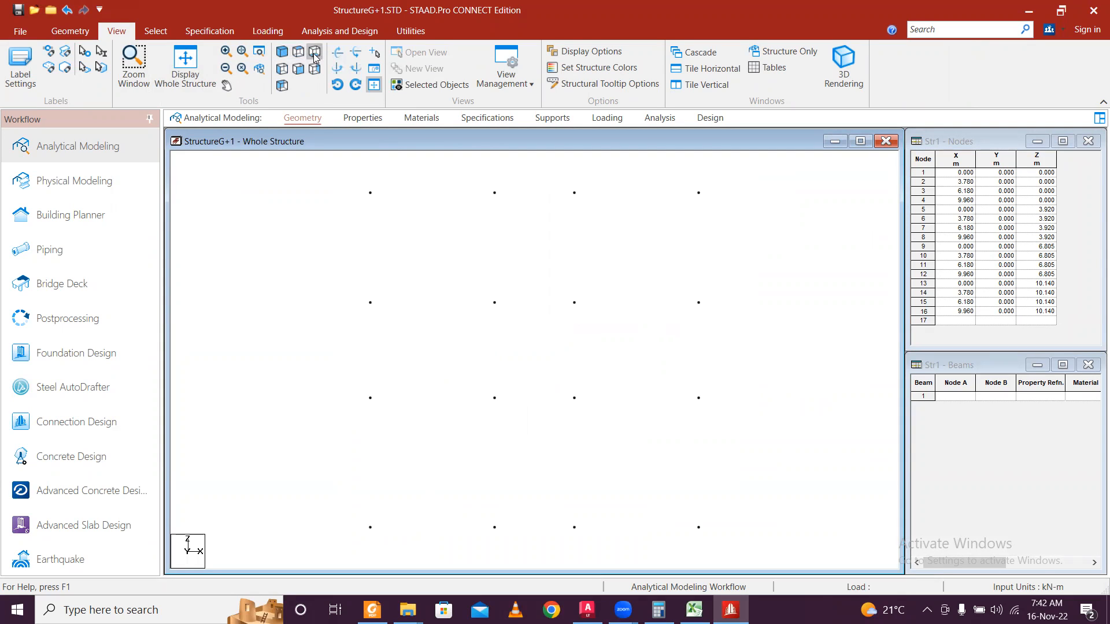
pyautogui.scroll(-1, 486, 207)
pyautogui.moveTo(518, 295)
pyautogui.mouseDown(button='middle')
pyautogui.moveTo(528, 280)
pyautogui.moveTo(518, 285)
pyautogui.mouseUp(button='middle')
pyautogui.click(95, 34)
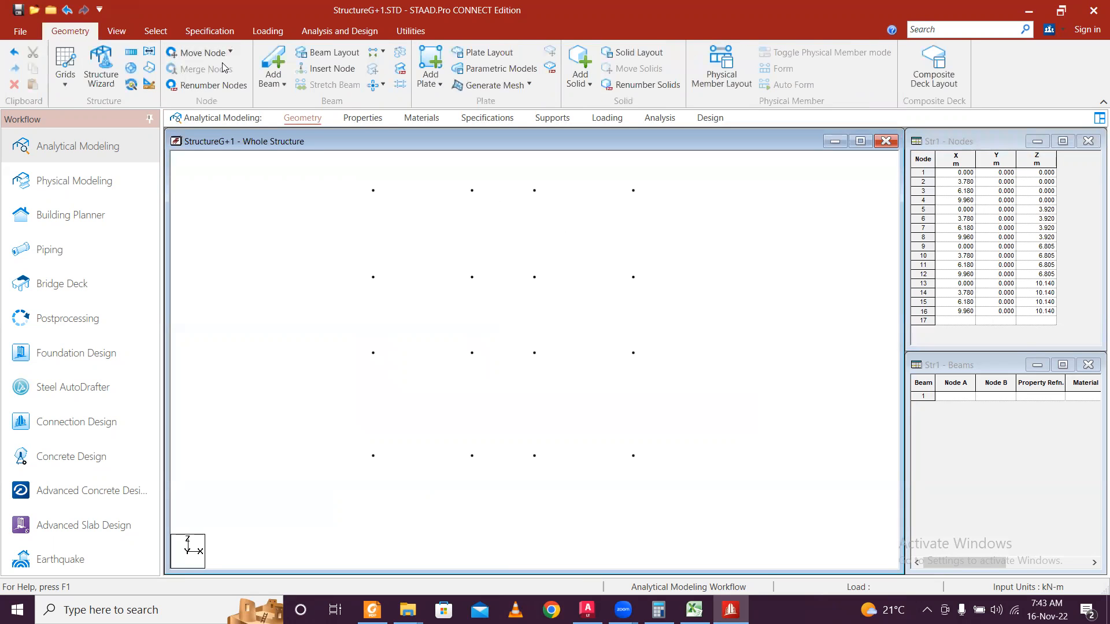
pyautogui.click(273, 68)
pyautogui.click(373, 458)
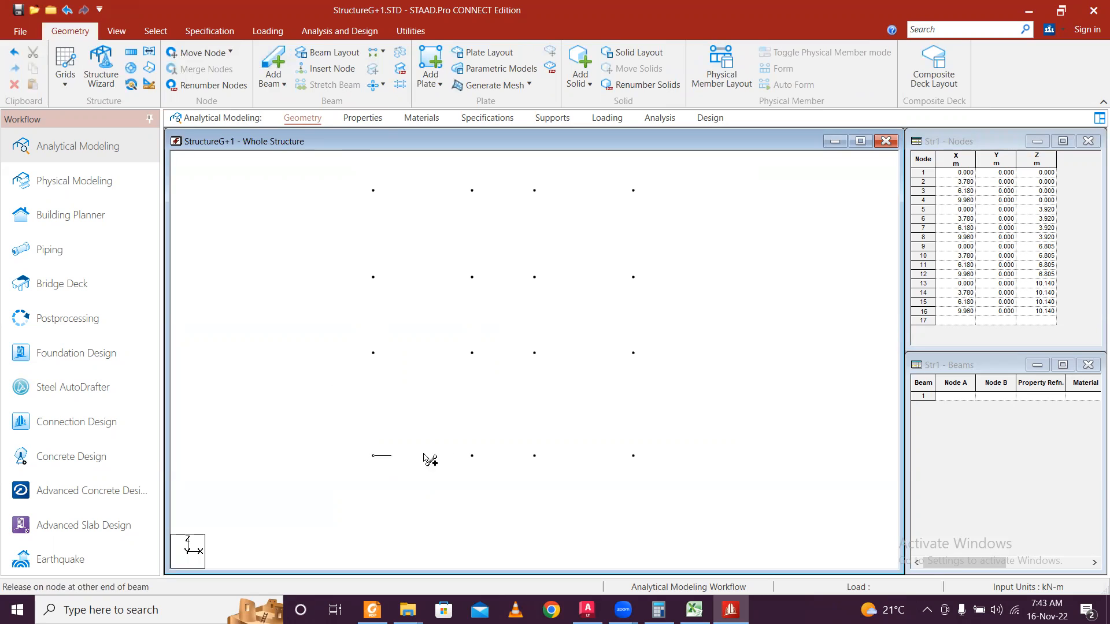
pyautogui.click(473, 457)
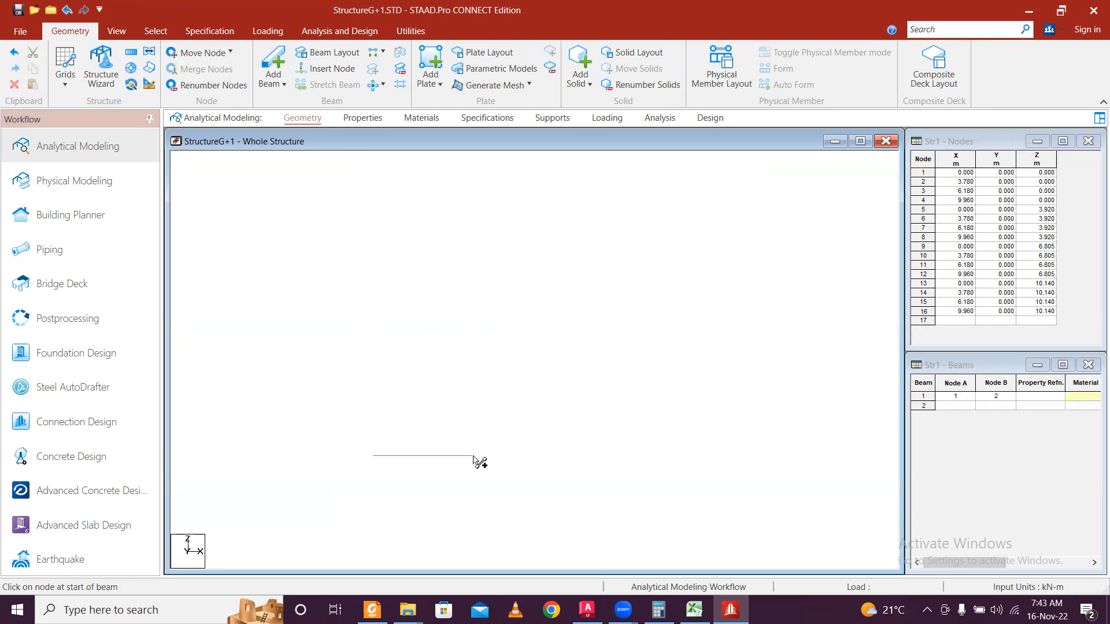
pyautogui.click(535, 457)
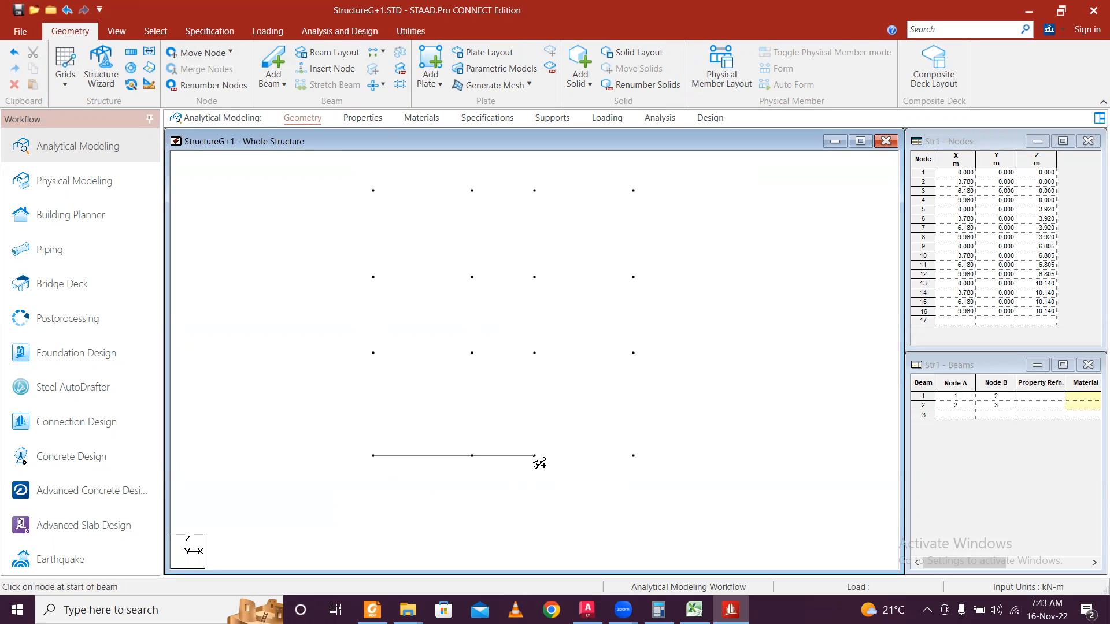
pyautogui.click(634, 457)
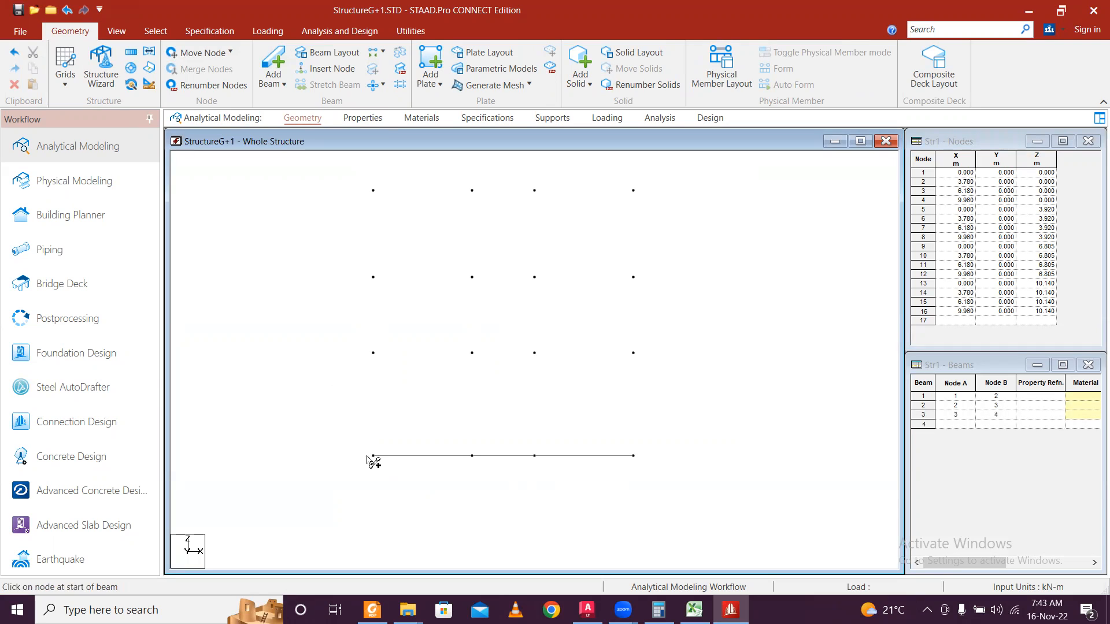
# Draw beams from nodes 1–4 up to 5–8, across row 5–8, and up to 9–12.
pyautogui.moveTo(373, 457)
pyautogui.mouseDown()
pyautogui.moveTo(384, 361)
pyautogui.moveTo(373, 353)
pyautogui.mouseUp()
pyautogui.moveTo(472, 457); pyautogui.dragTo(473, 353)
pyautogui.moveTo(535, 456); pyautogui.dragTo(534, 353)
pyautogui.moveTo(634, 457); pyautogui.dragTo(633, 353)
pyautogui.moveTo(374, 358); pyautogui.dragTo(634, 354)
pyautogui.moveTo(374, 355); pyautogui.dragTo(373, 277)
pyautogui.moveTo(472, 352); pyautogui.dragTo(472, 278)
pyautogui.moveTo(535, 354); pyautogui.dragTo(535, 278)
pyautogui.moveTo(633, 354); pyautogui.dragTo(633, 278)
# Draw beams across nodes 9–12, up to nodes 13–16, and along the top row.
pyautogui.moveTo(387, 281)
pyautogui.mouseDown()
pyautogui.moveTo(645, 285)
pyautogui.moveTo(633, 278)
pyautogui.mouseUp()
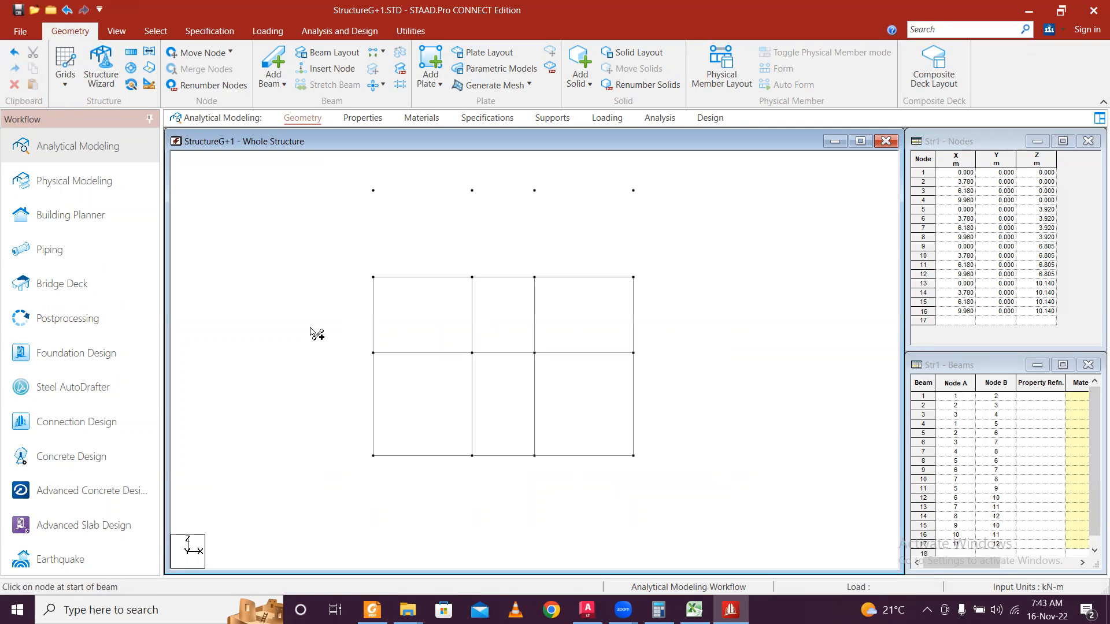
pyautogui.moveTo(373, 280)
pyautogui.mouseDown()
pyautogui.moveTo(411, 230)
pyautogui.moveTo(373, 191)
pyautogui.mouseUp()
pyautogui.moveTo(470, 281)
pyautogui.mouseDown()
pyautogui.moveTo(488, 251)
pyautogui.moveTo(478, 194)
pyautogui.mouseUp()
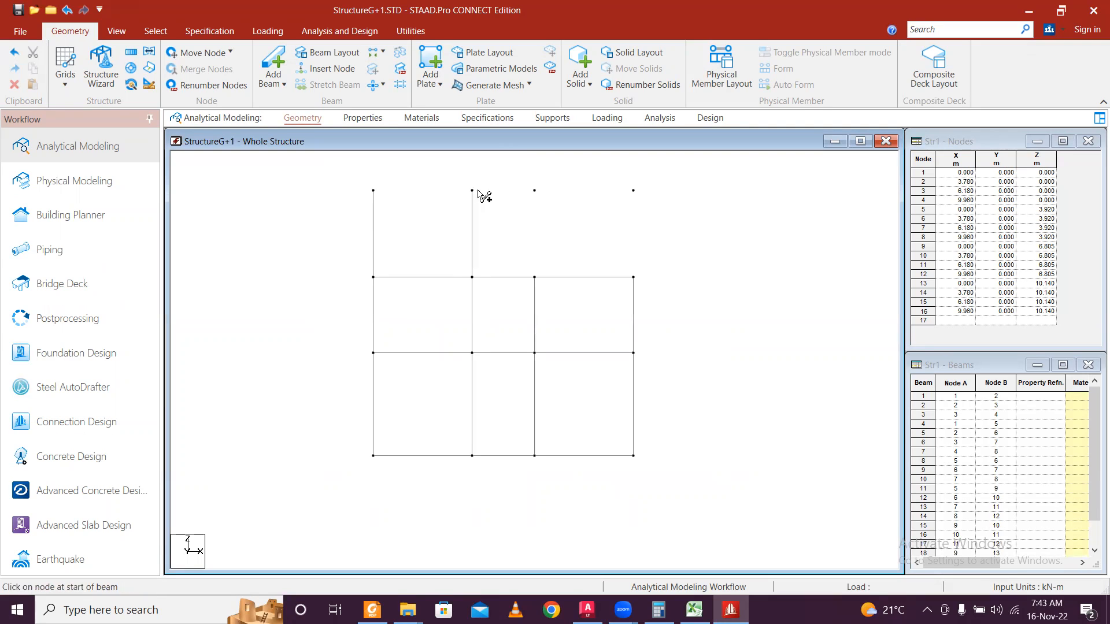
pyautogui.moveTo(533, 273)
pyautogui.mouseDown()
pyautogui.moveTo(561, 209)
pyautogui.moveTo(534, 191)
pyautogui.mouseUp()
pyautogui.moveTo(633, 277)
pyautogui.mouseDown()
pyautogui.moveTo(659, 226)
pyautogui.moveTo(634, 191)
pyautogui.mouseUp()
pyautogui.moveTo(375, 193); pyautogui.dragTo(634, 190)
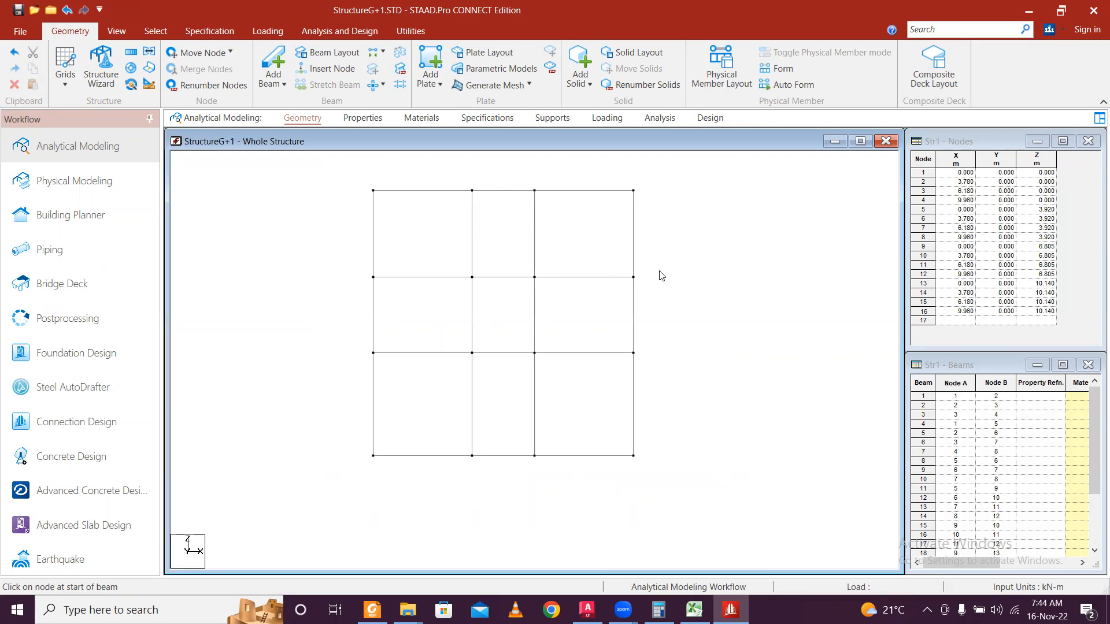
# Select all 16 nodes of the frame in STAAD with the node cursor.
pyautogui.click(140, 35)
pyautogui.click(19, 64)
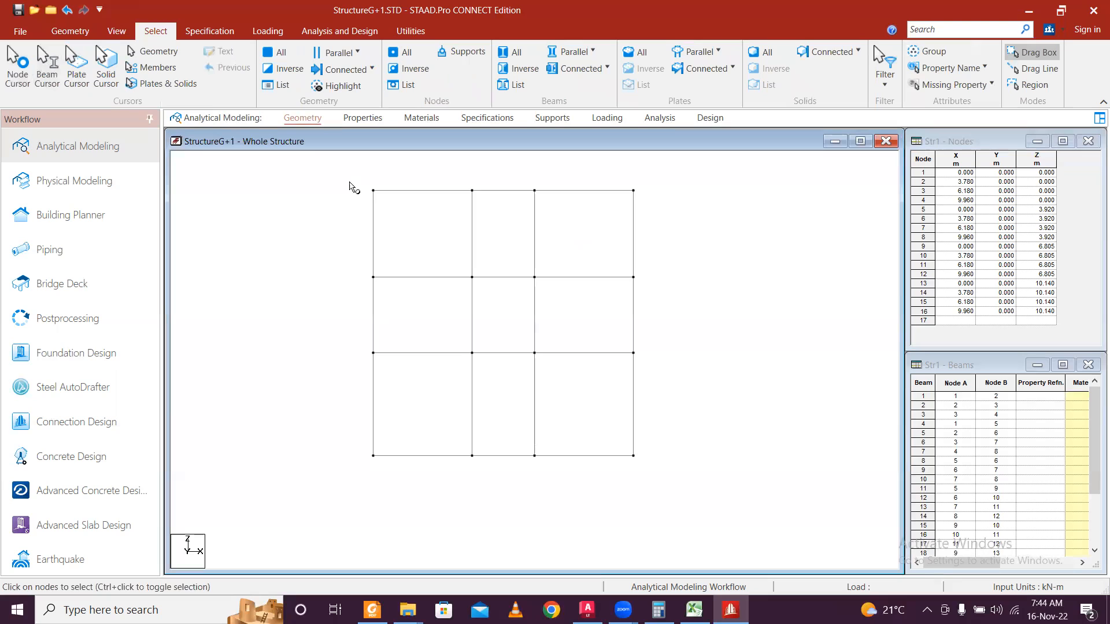
pyautogui.moveTo(746, 459); pyautogui.dragTo(767, 485)
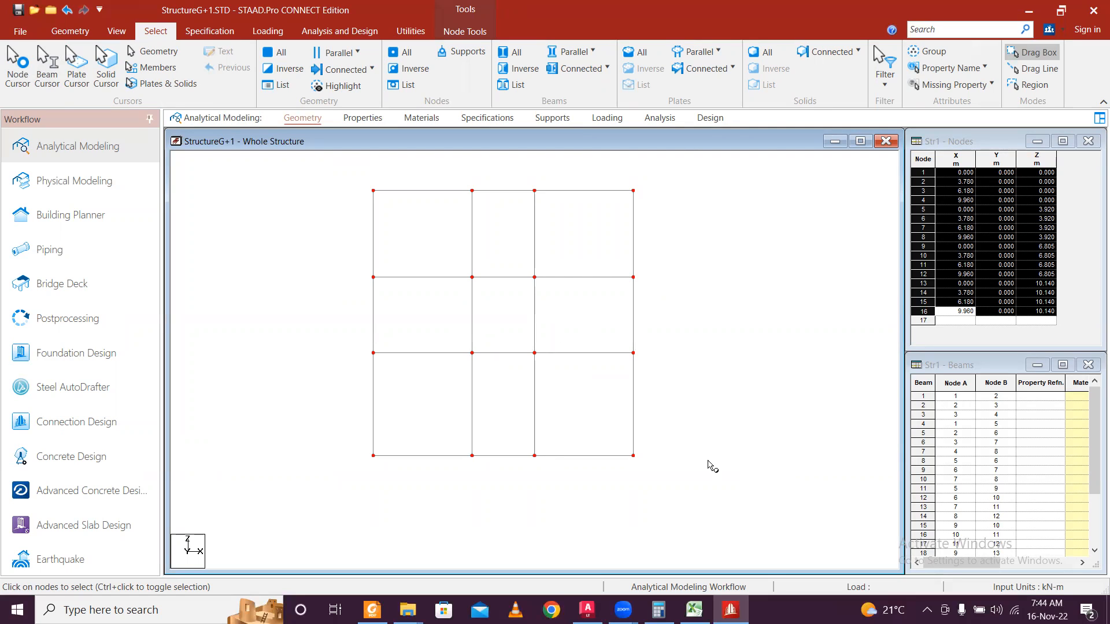
# Pan the AutoCAD drawing to centre the column footing section.
pyautogui.click(587, 608)
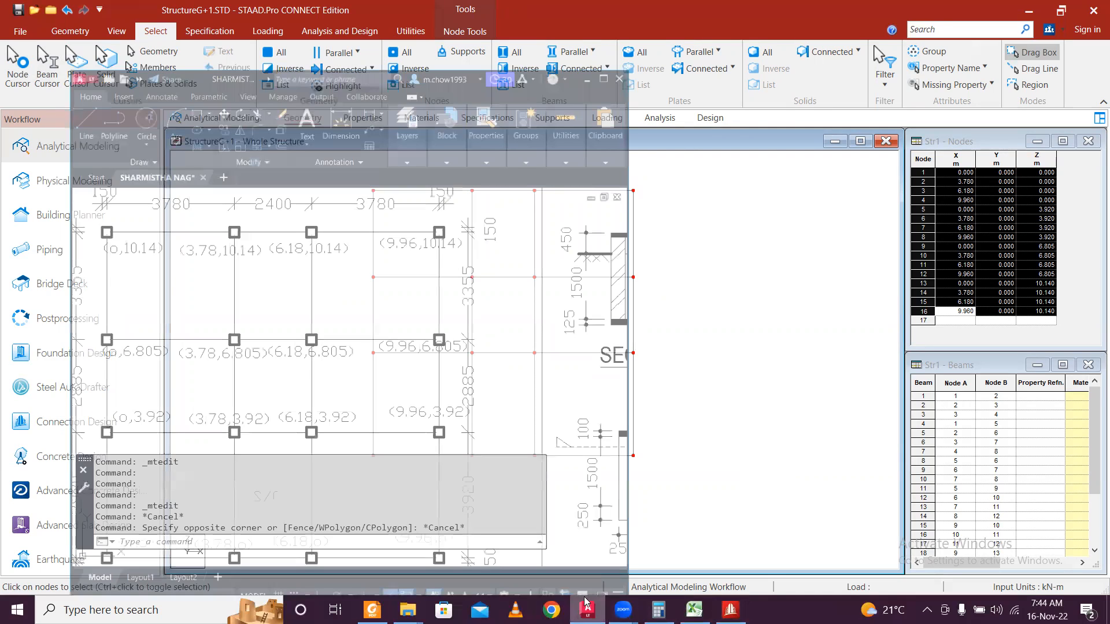
pyautogui.moveTo(472, 319); pyautogui.dragTo(234, 297, button='middle')
pyautogui.moveTo(520, 328); pyautogui.dragTo(301, 310, button='middle')
pyautogui.moveTo(434, 326); pyautogui.dragTo(231, 317, button='middle')
pyautogui.moveTo(439, 325); pyautogui.dragTo(232, 328, button='middle')
pyautogui.moveTo(422, 346); pyautogui.dragTo(237, 329, button='middle')
pyautogui.moveTo(340, 339); pyautogui.dragTo(197, 336, button='middle')
pyautogui.moveTo(546, 306); pyautogui.dragTo(399, 325, button='middle')
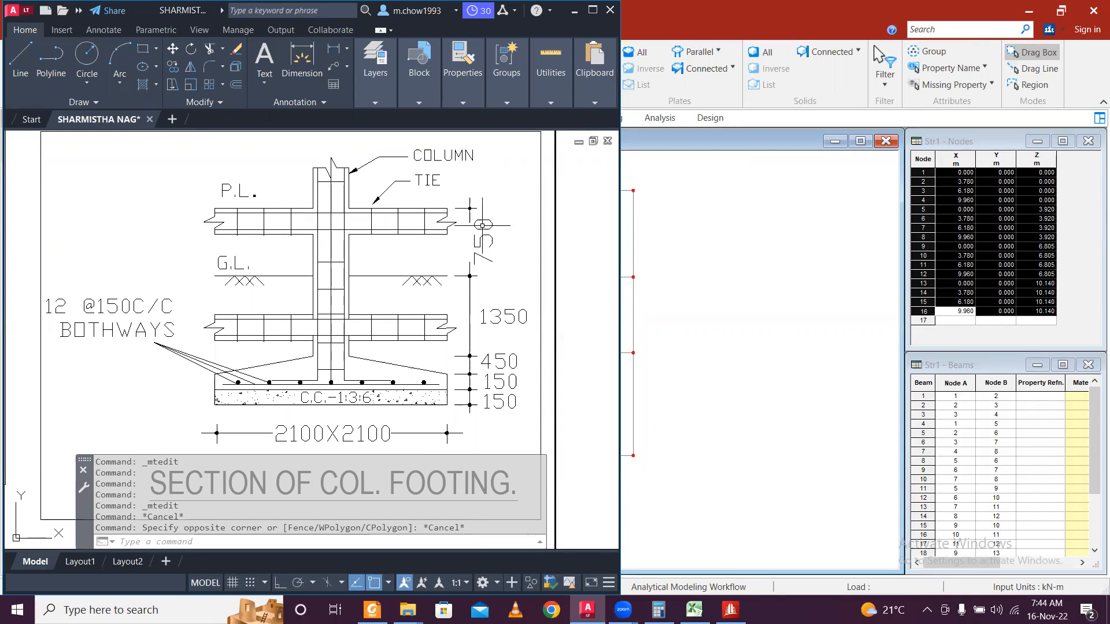
# Add 0.75 and 1.35 in Calculator to get 2.1, then return to STAAD.Pro.
pyautogui.click(574, 12)
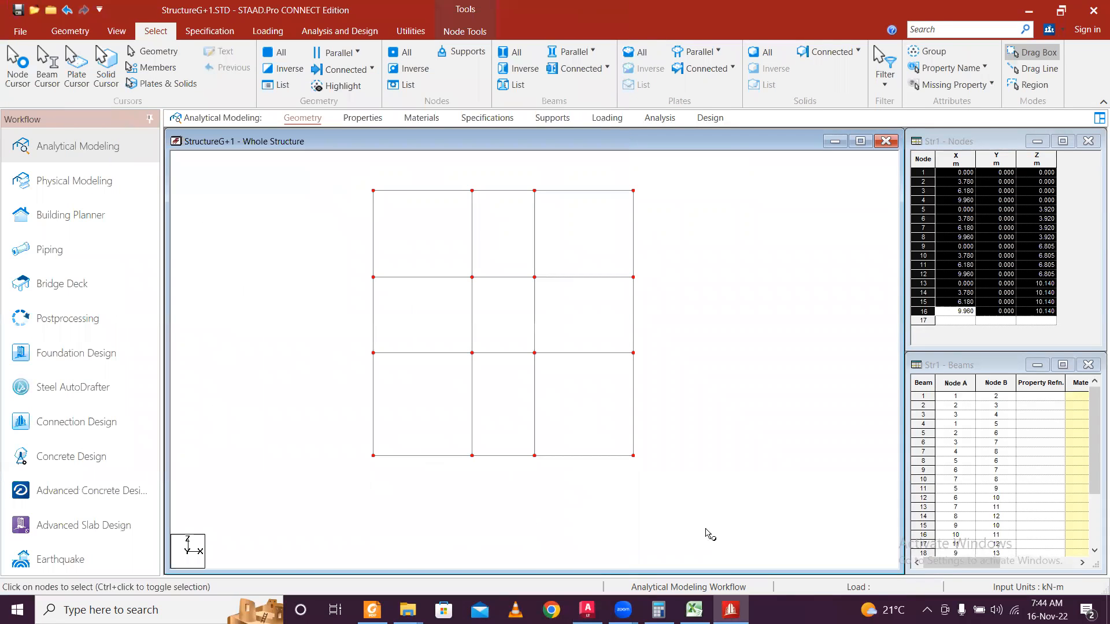
pyautogui.click(658, 610)
pyautogui.press('Escape')
pyautogui.write('7')
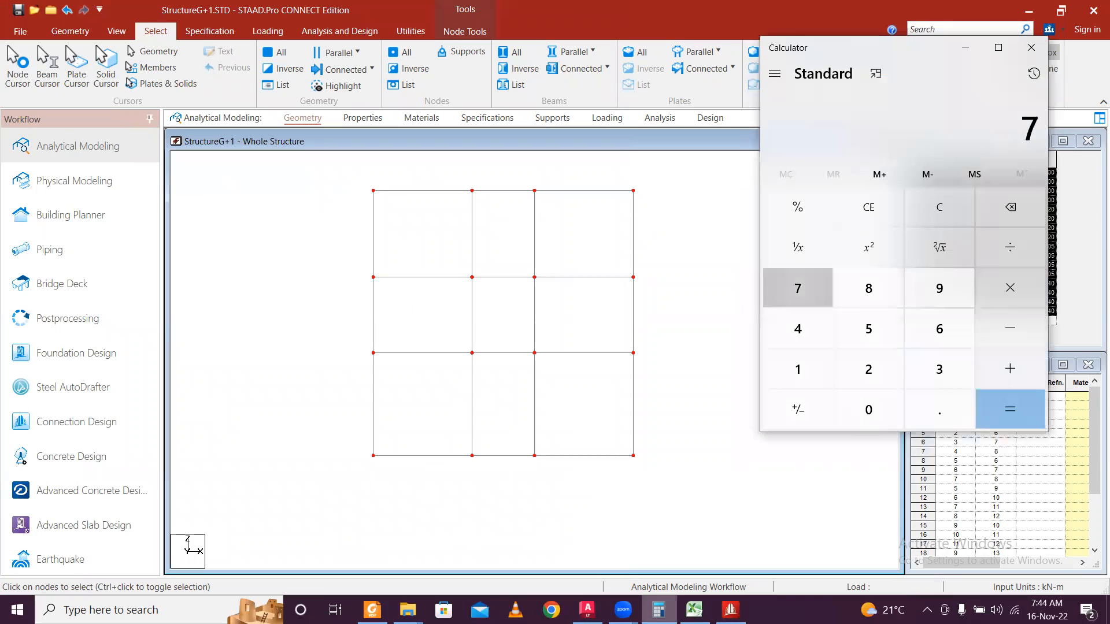
pyautogui.write('.5')
pyautogui.press('Escape')
pyautogui.write('0.75')
pyautogui.press('+')
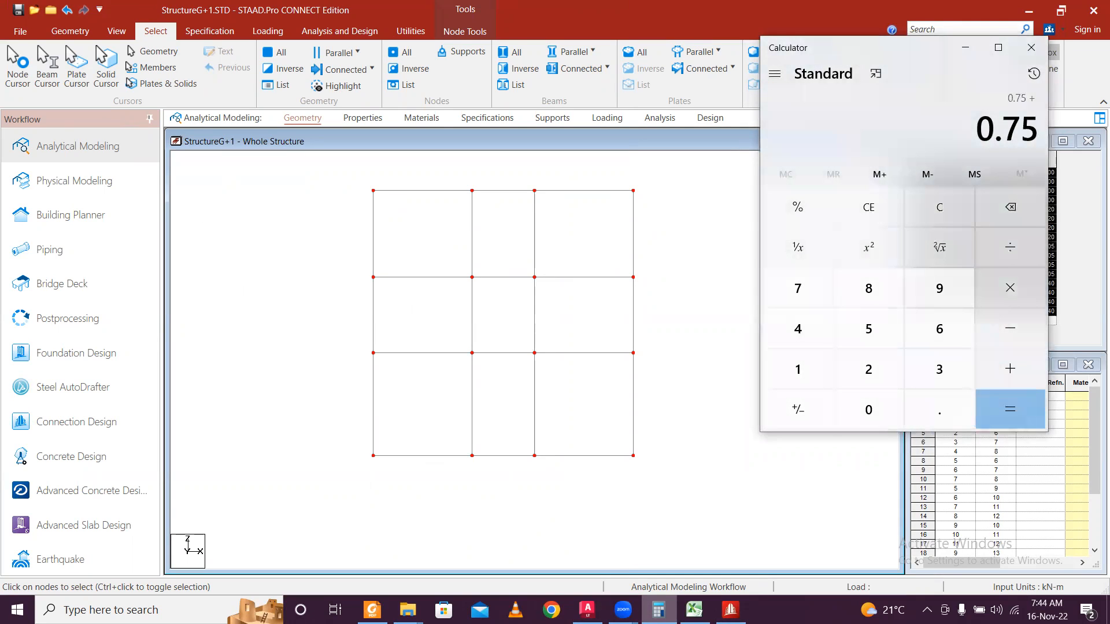
pyautogui.write('1.35')
pyautogui.press('Return')
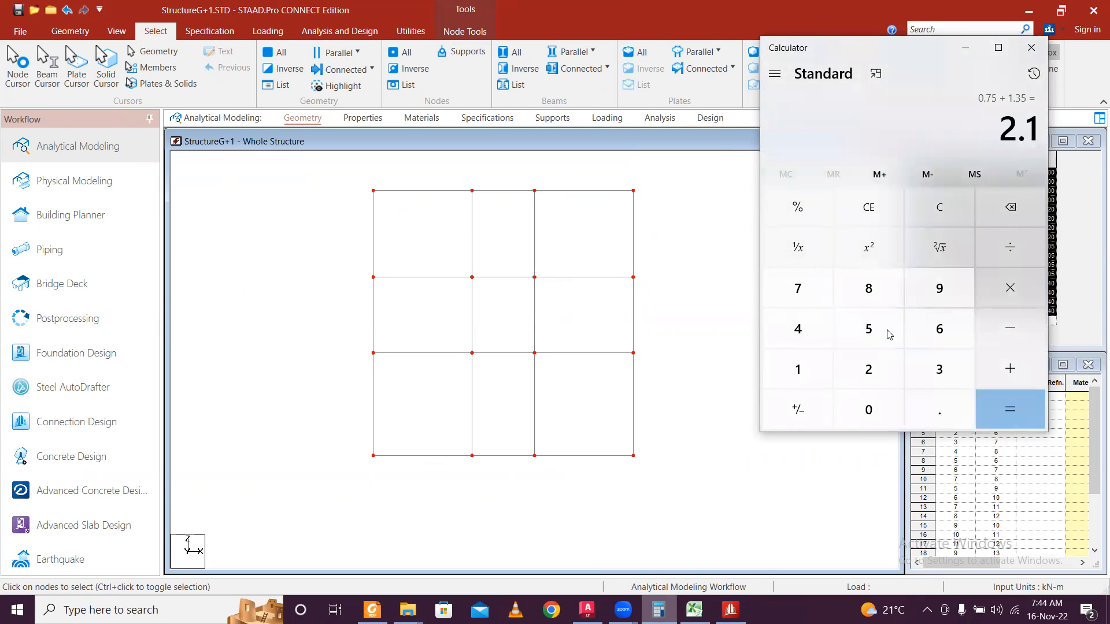
pyautogui.click(966, 47)
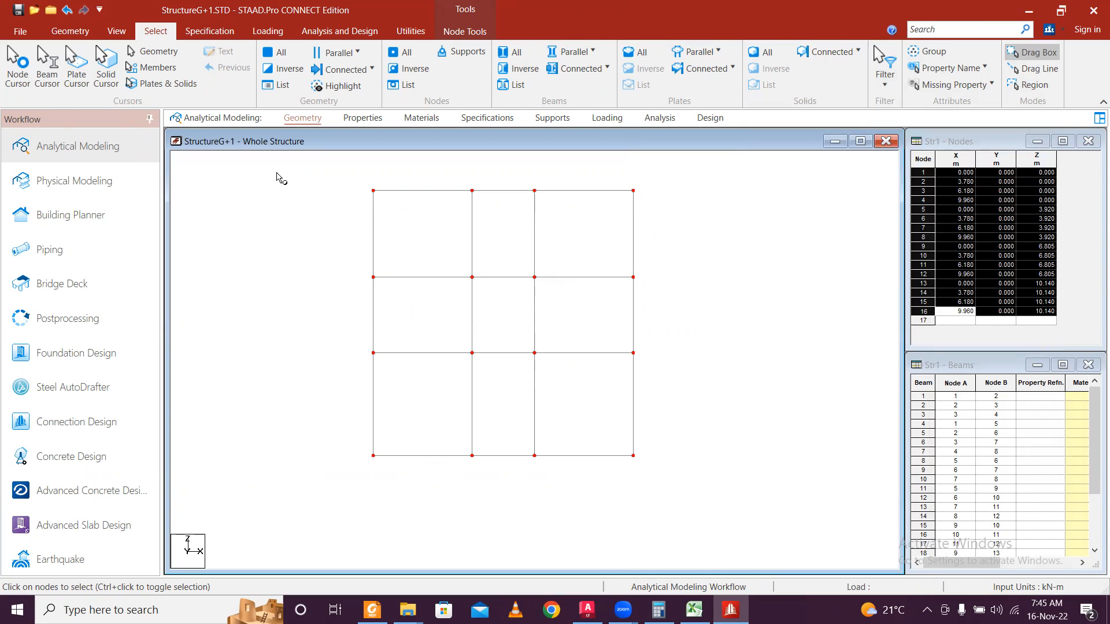
pyautogui.click(81, 33)
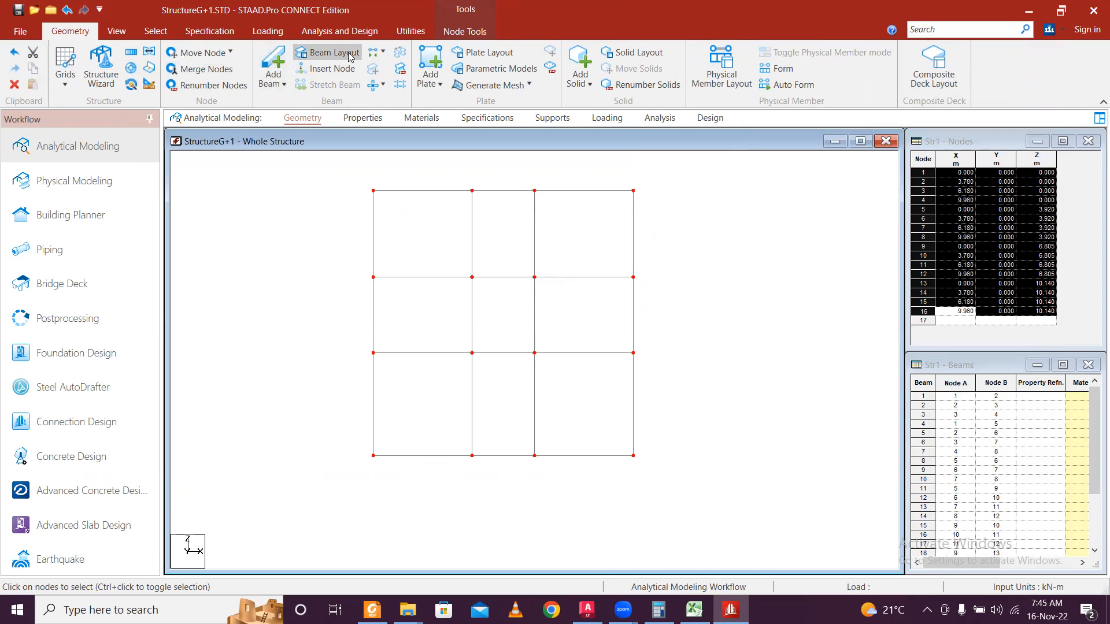
# Repeat the 16 floor nodes once in Y at -2.1 m spacing, creating nodes 17–32.
pyautogui.click(131, 55)
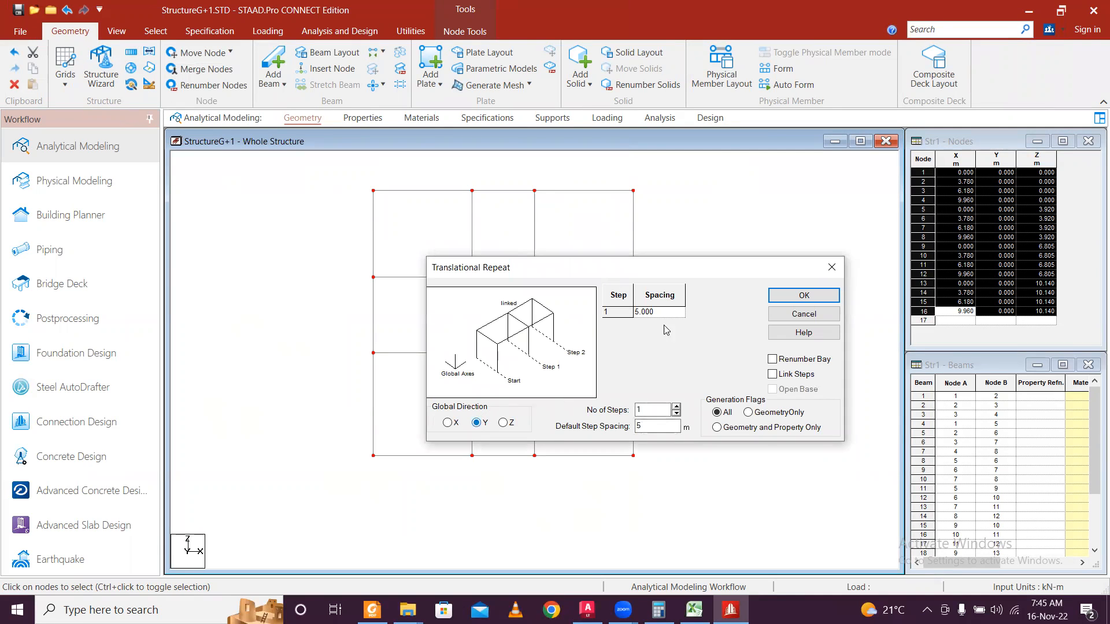
pyautogui.press('Tab')
pyautogui.click(816, 295)
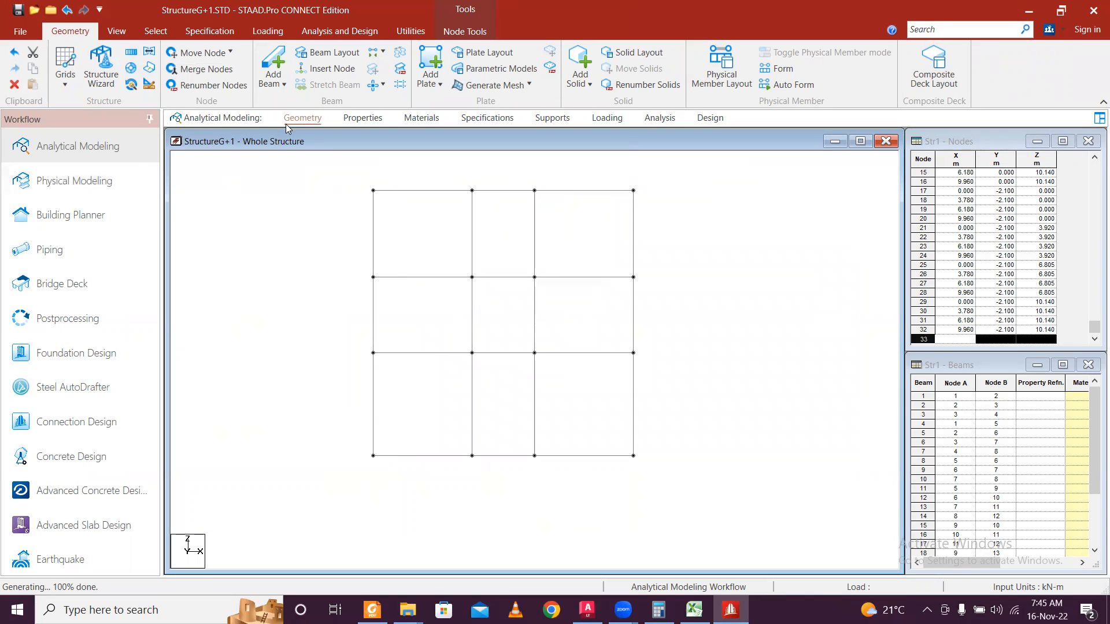
# In isometric view, draw the front-row columns from floor nodes down to the footing nodes.
pyautogui.click(128, 39)
pyautogui.click(282, 52)
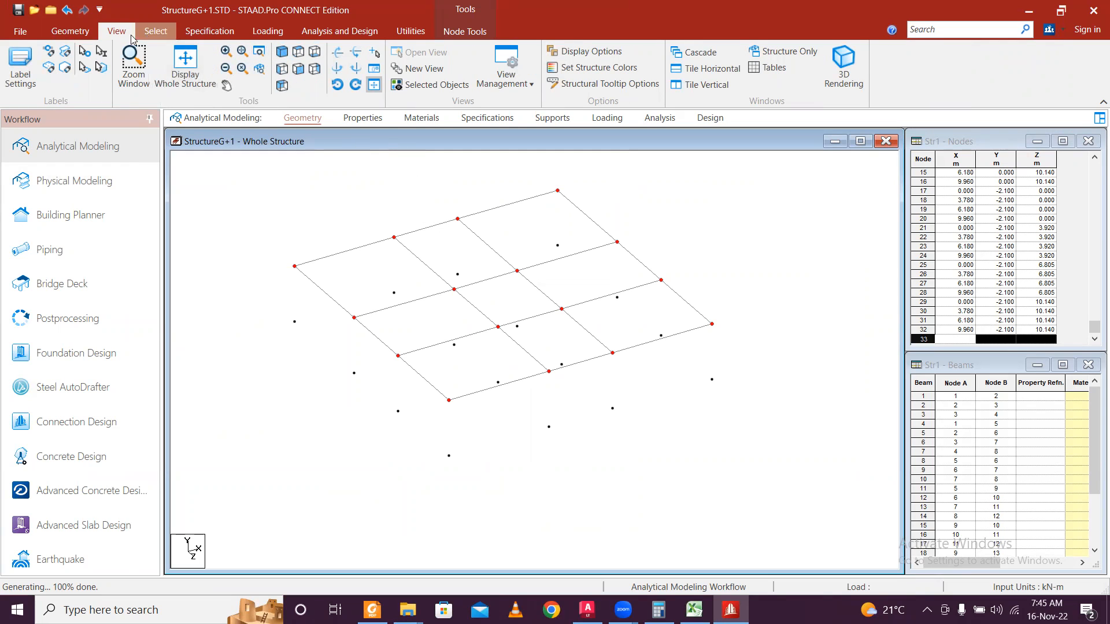
pyautogui.click(87, 33)
pyautogui.click(272, 65)
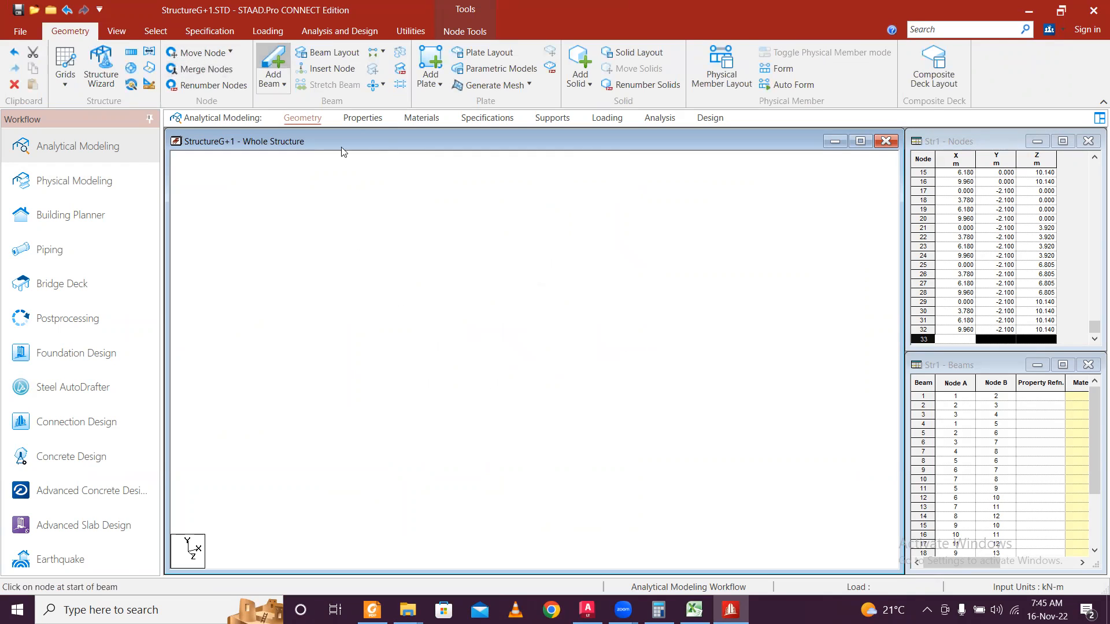
pyautogui.click(449, 457)
pyautogui.click(449, 400)
pyautogui.moveTo(549, 427); pyautogui.dragTo(549, 371)
pyautogui.moveTo(612, 408); pyautogui.dragTo(613, 353)
pyautogui.moveTo(711, 379); pyautogui.dragTo(661, 281)
pyautogui.moveTo(564, 363); pyautogui.dragTo(561, 309)
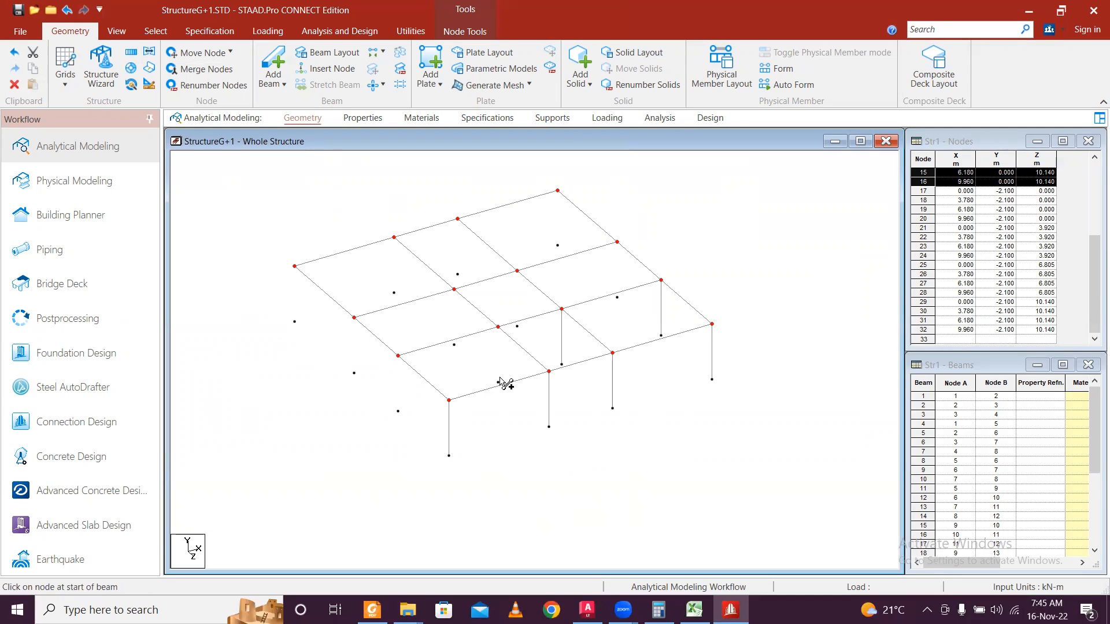
pyautogui.moveTo(499, 383); pyautogui.dragTo(498, 327)
# Draw the remaining back-row columns down to their footing nodes, declining new nodes, then deselect.
pyautogui.moveTo(397, 410); pyautogui.dragTo(354, 324)
pyautogui.click(601, 339)
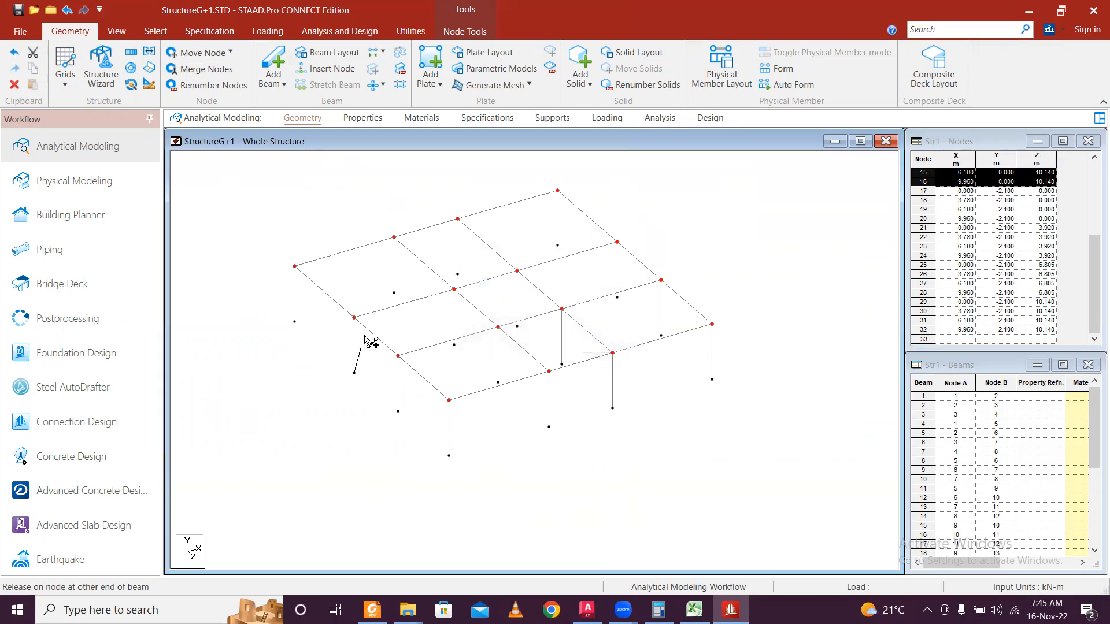
pyautogui.click(354, 318)
pyautogui.moveTo(455, 345); pyautogui.dragTo(455, 290)
pyautogui.moveTo(518, 327); pyautogui.dragTo(518, 271)
pyautogui.moveTo(617, 299); pyautogui.dragTo(618, 242)
pyautogui.moveTo(295, 320); pyautogui.dragTo(296, 266)
pyautogui.moveTo(402, 294); pyautogui.dragTo(395, 238)
pyautogui.moveTo(457, 276); pyautogui.dragTo(458, 219)
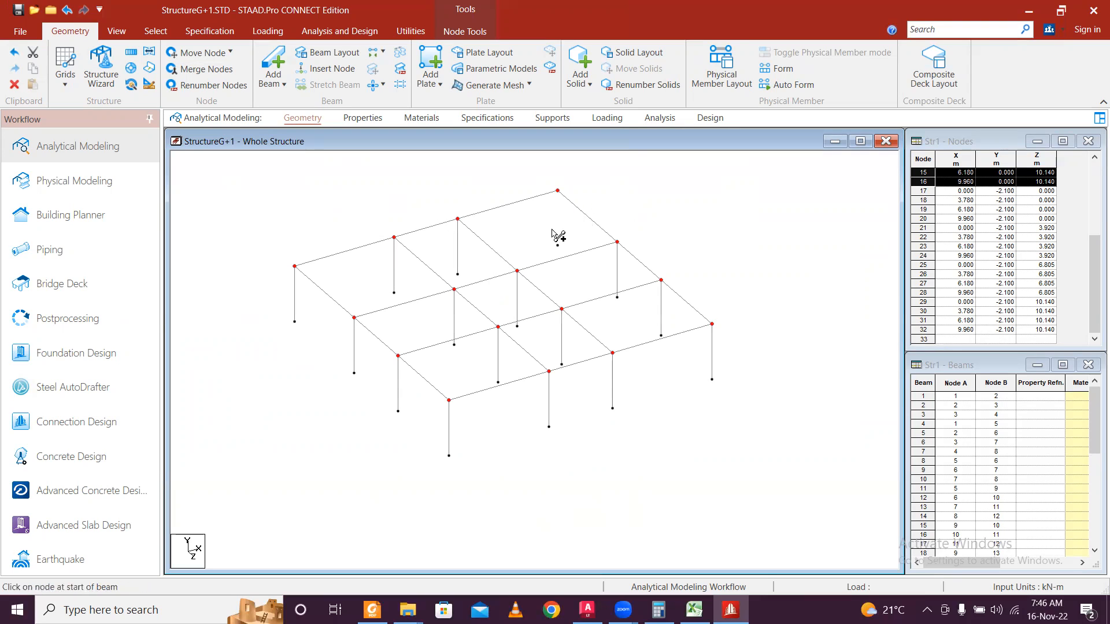
pyautogui.moveTo(559, 247); pyautogui.dragTo(559, 190)
pyautogui.moveTo(565, 331); pyautogui.dragTo(588, 330, button='middle')
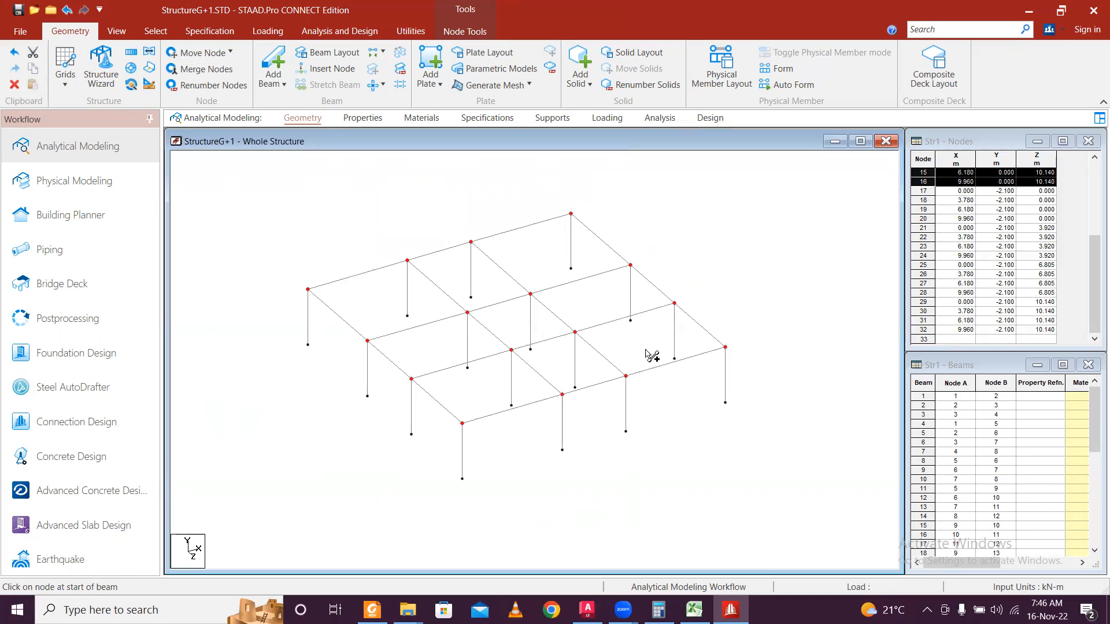
pyautogui.click(658, 355)
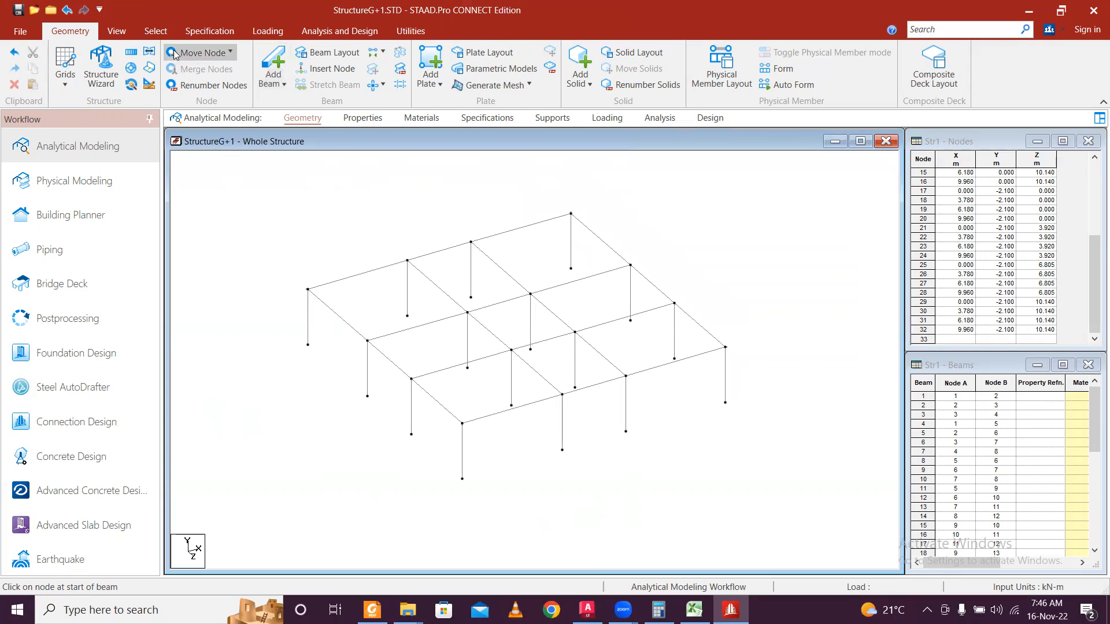
# Switch to front view and window-select the top floor beams.
pyautogui.click(117, 30)
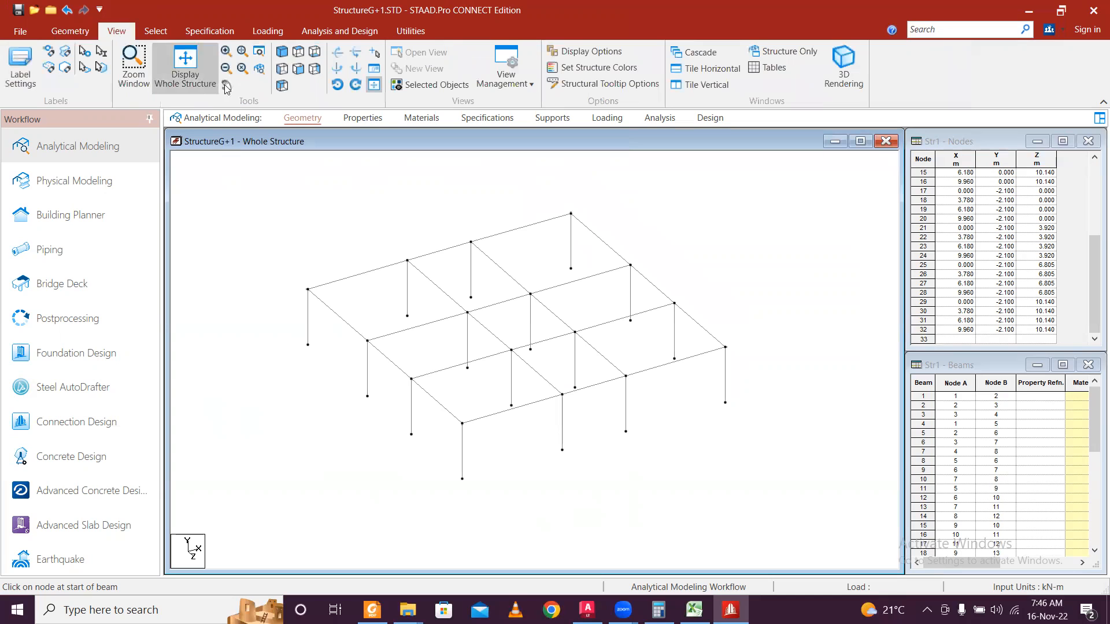
pyautogui.click(298, 69)
pyautogui.moveTo(226, 262); pyautogui.dragTo(811, 311)
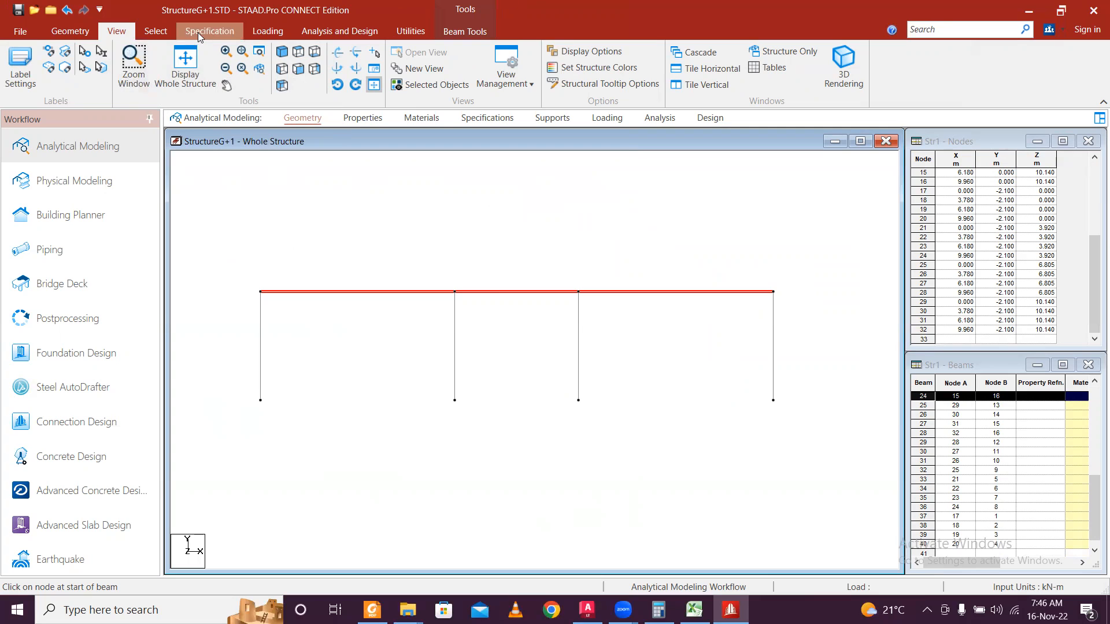
# Set up a Translational Repeat of the selected beams along Y, then bring up AutoCAD.
pyautogui.click(81, 32)
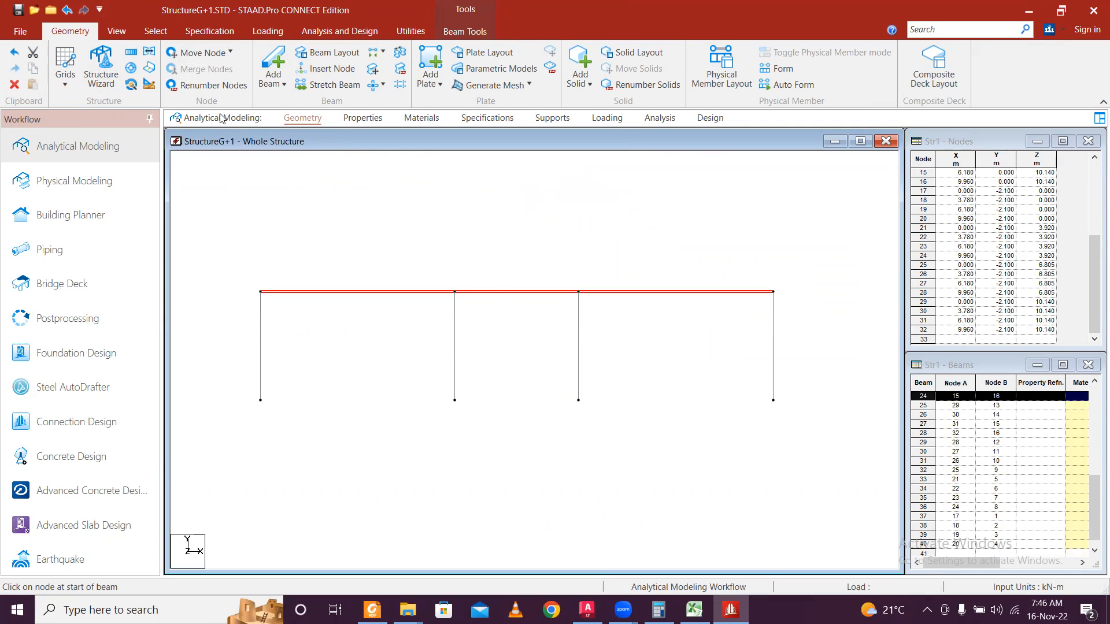
pyautogui.click(131, 51)
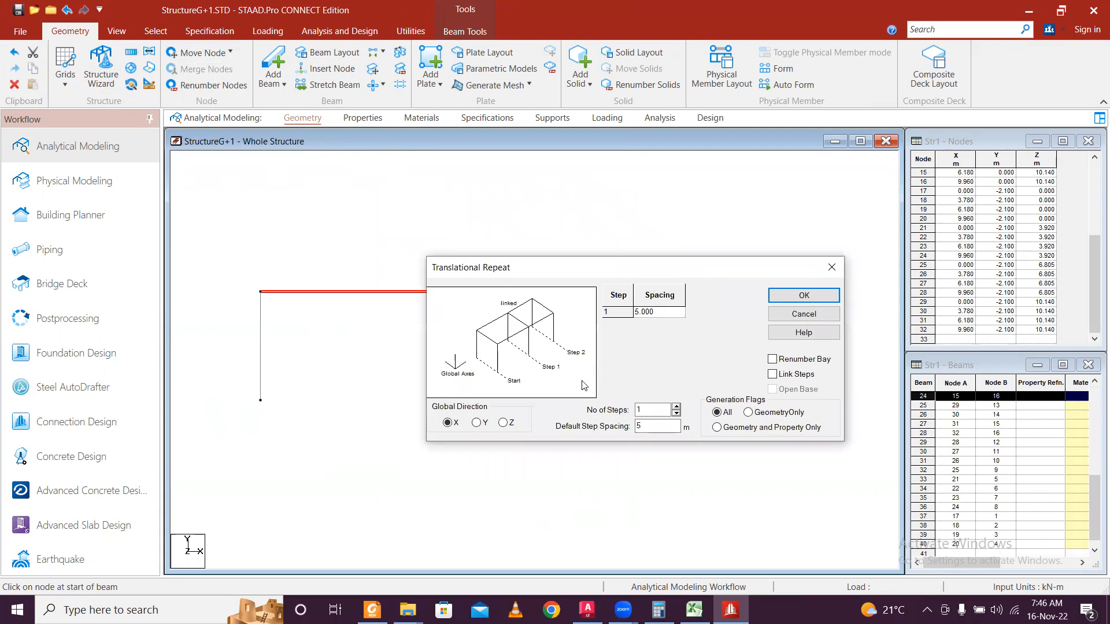
pyautogui.click(476, 423)
pyautogui.doubleClick(652, 426)
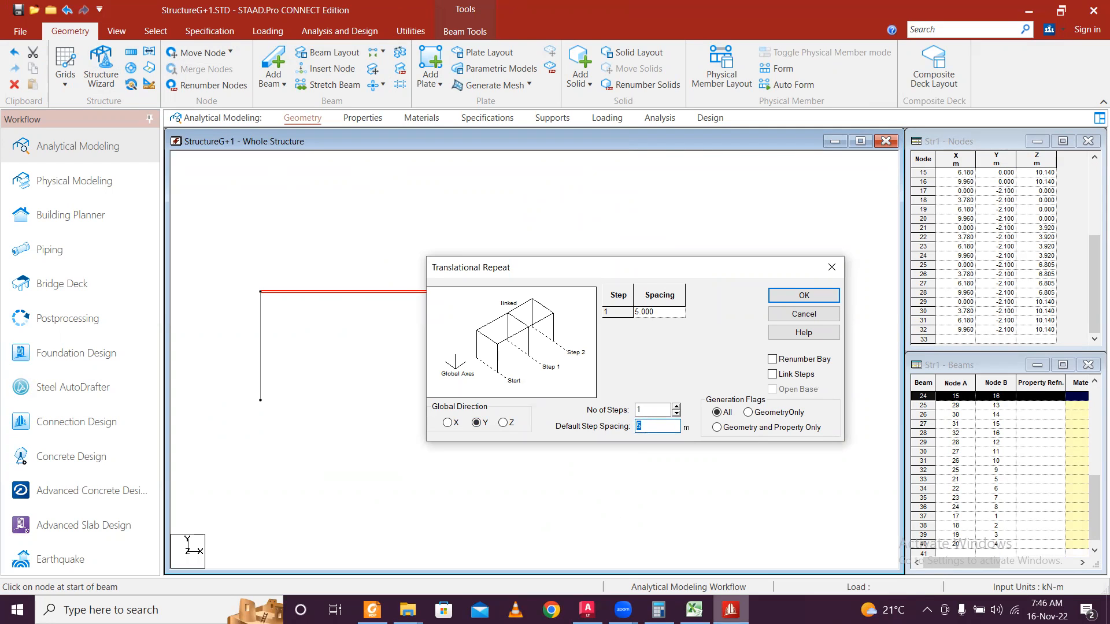
pyautogui.click(588, 610)
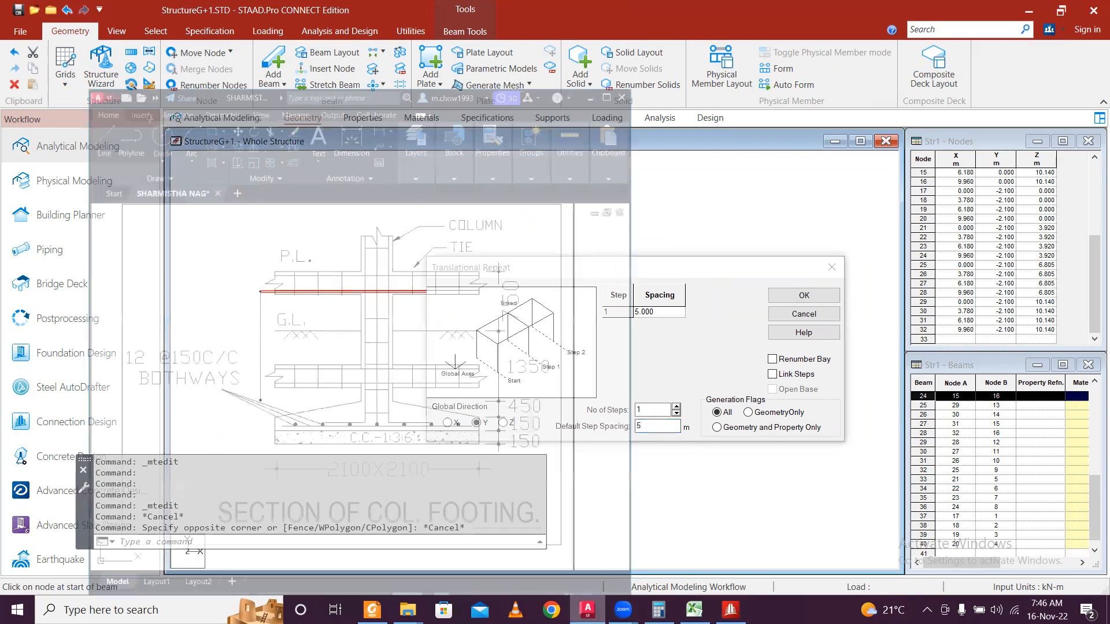
# Pan and zoom to Section AB to read the 3200 storey height.
pyautogui.scroll(-4, 521, 341)
pyautogui.moveTo(258, 284); pyautogui.dragTo(305, 307, button='middle')
pyautogui.moveTo(140, 276)
pyautogui.mouseDown(button='middle')
pyautogui.moveTo(405, 327)
pyautogui.moveTo(104, 305)
pyautogui.mouseUp(button='middle')
pyautogui.moveTo(408, 321); pyautogui.dragTo(177, 293, button='middle')
pyautogui.scroll(5, 168, 231)
pyautogui.moveTo(165, 212); pyautogui.dragTo(372, 241, button='middle')
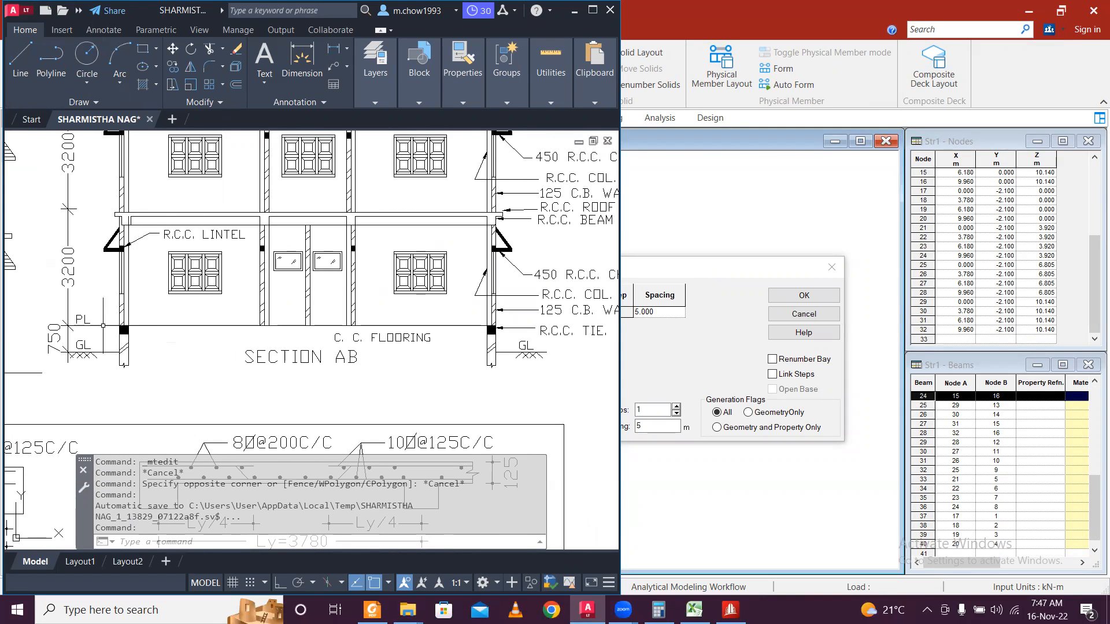
pyautogui.scroll(3, 82, 219)
pyautogui.click(81, 218)
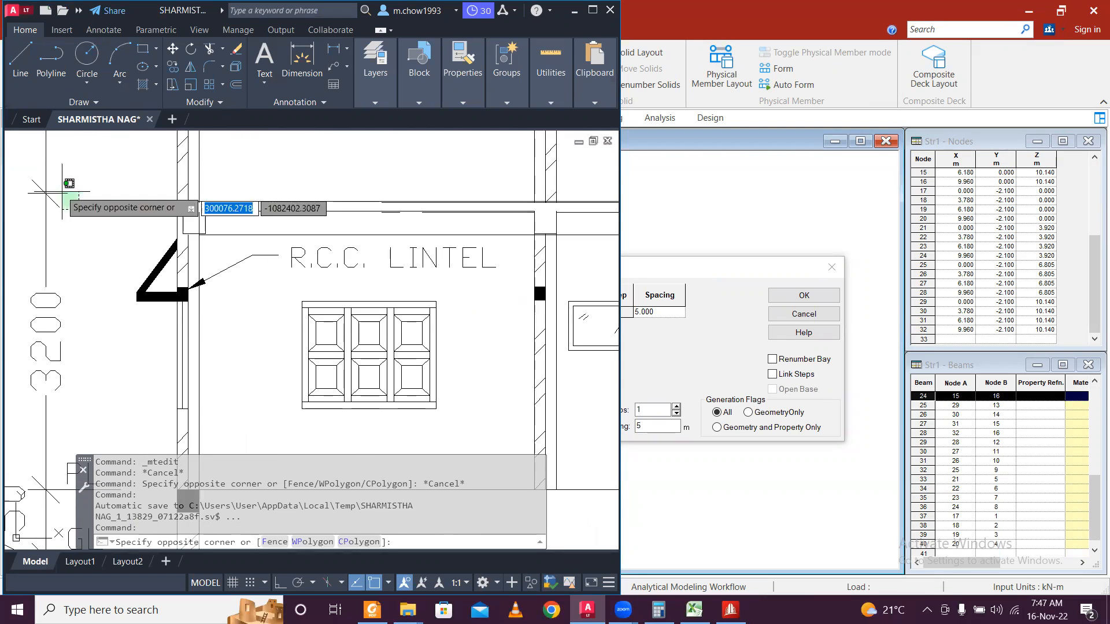
pyautogui.click(62, 192)
pyautogui.scroll(-3, 130, 207)
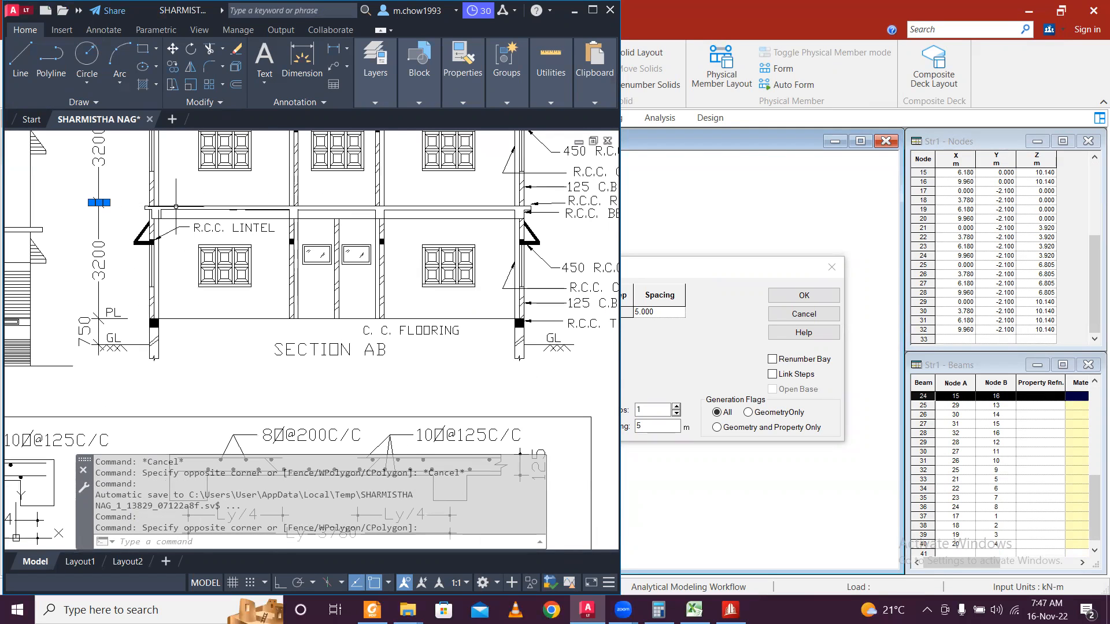
pyautogui.press('Escape')
# Show Front Elevation beside Section AB, then minimise AutoCAD.
pyautogui.scroll(-4, 228, 226)
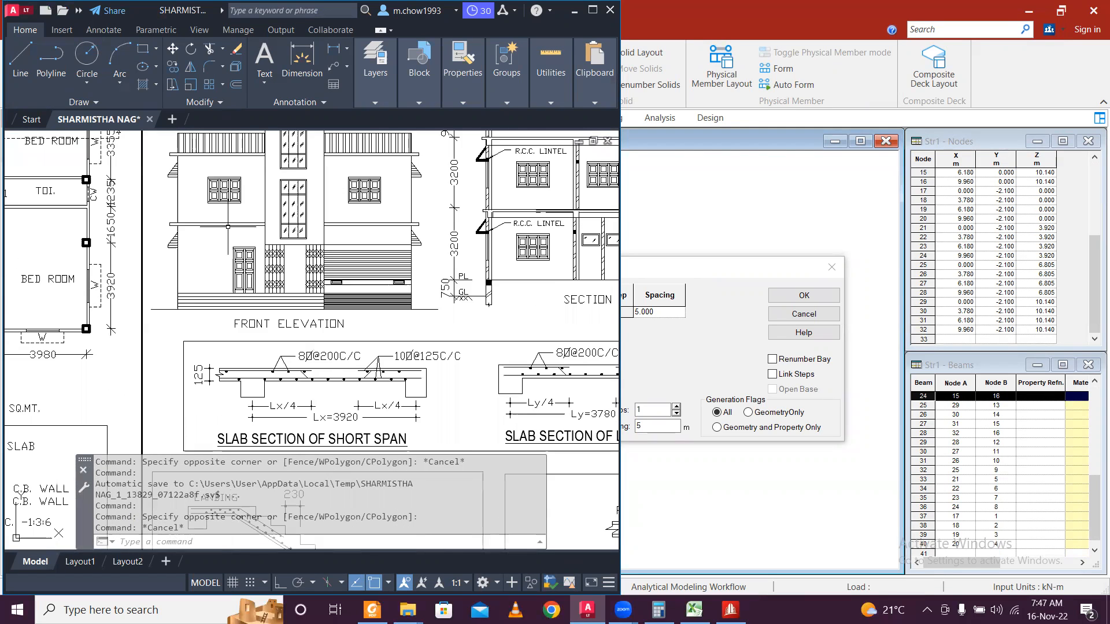
pyautogui.moveTo(377, 253); pyautogui.dragTo(332, 263, button='middle')
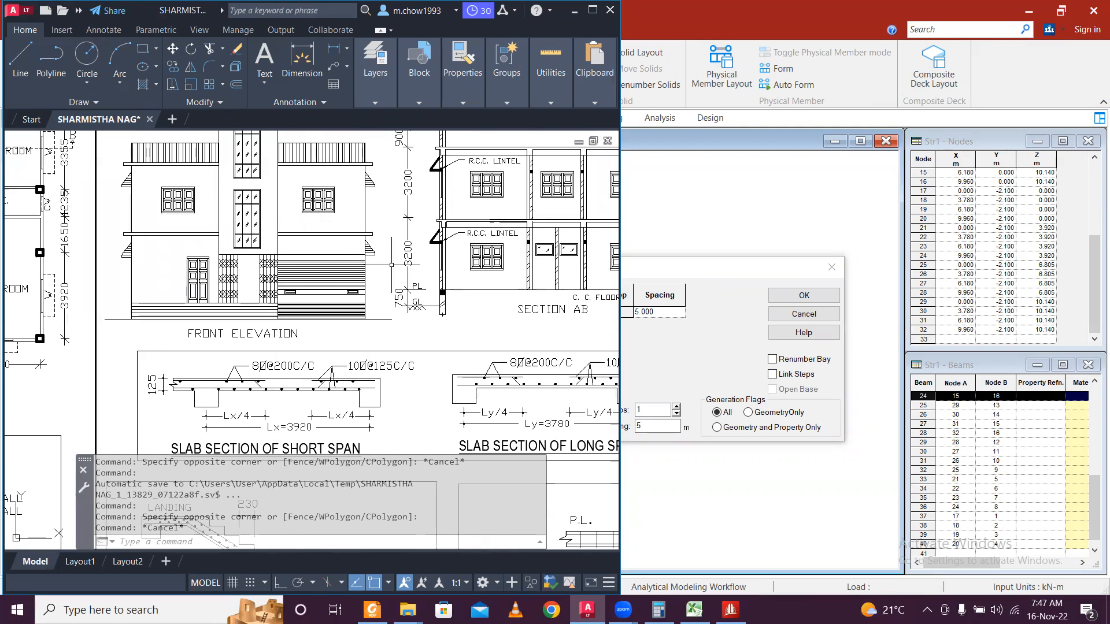
pyautogui.moveTo(401, 157); pyautogui.dragTo(397, 191, button='middle')
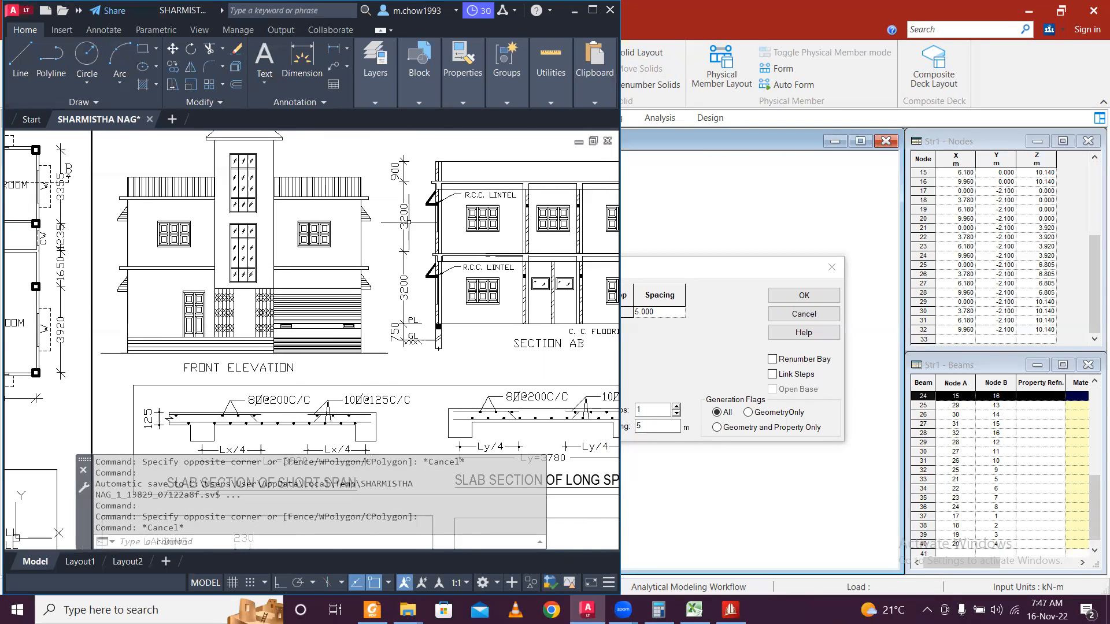
pyautogui.click(550, 70)
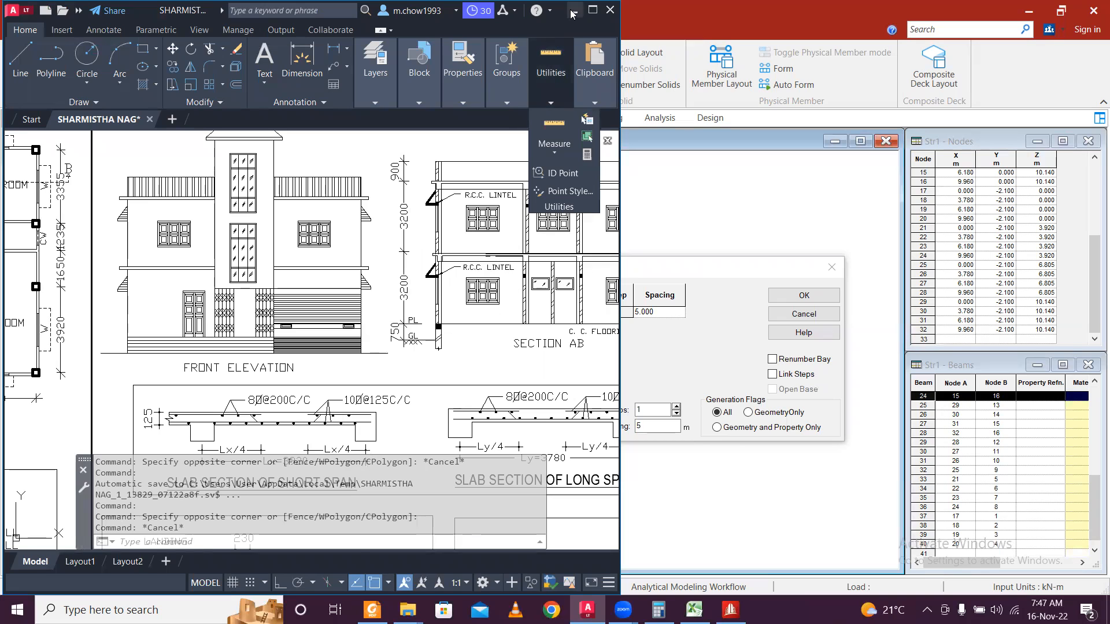
pyautogui.click(573, 10)
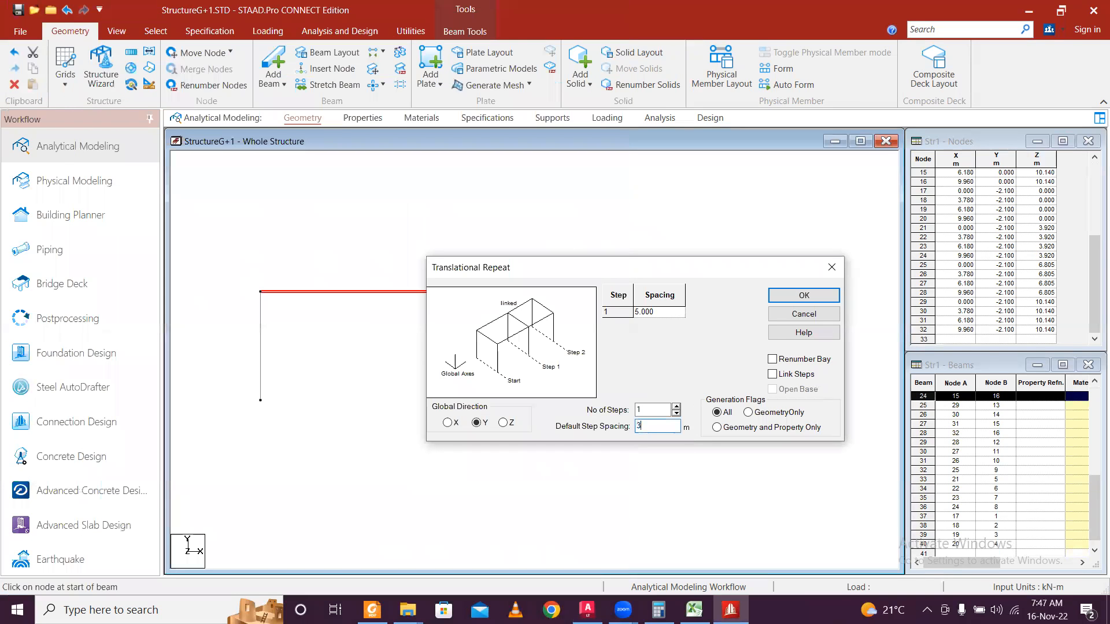
# Generate the beam copy with 3.2 m step spacing, adding nodes 33–48, and deselect.
pyautogui.click(675, 313)
pyautogui.click(816, 297)
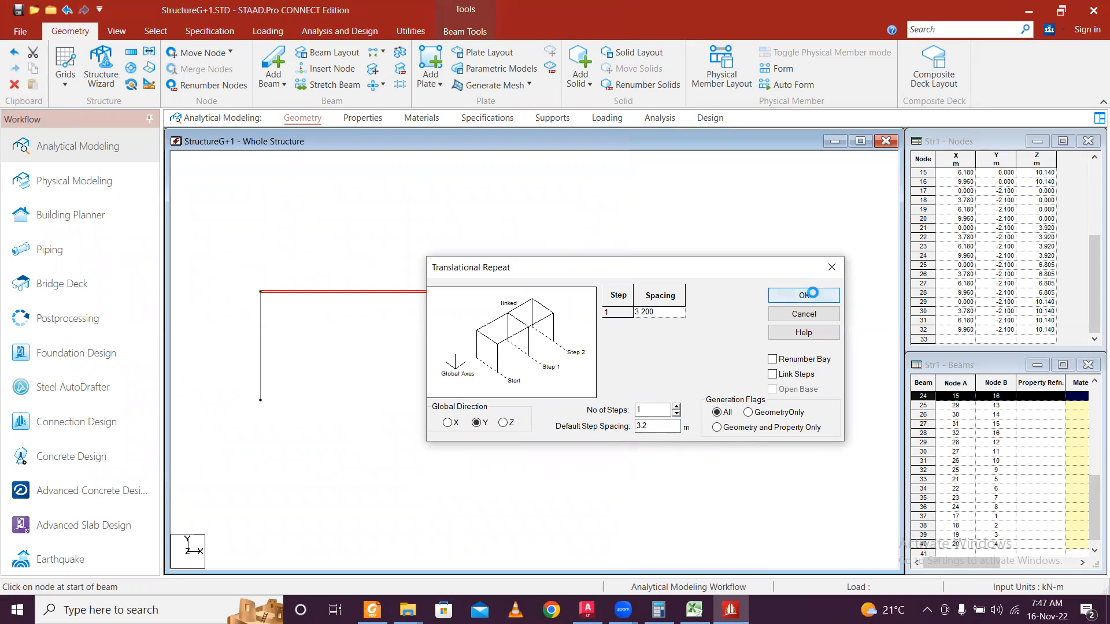
pyautogui.click(473, 313)
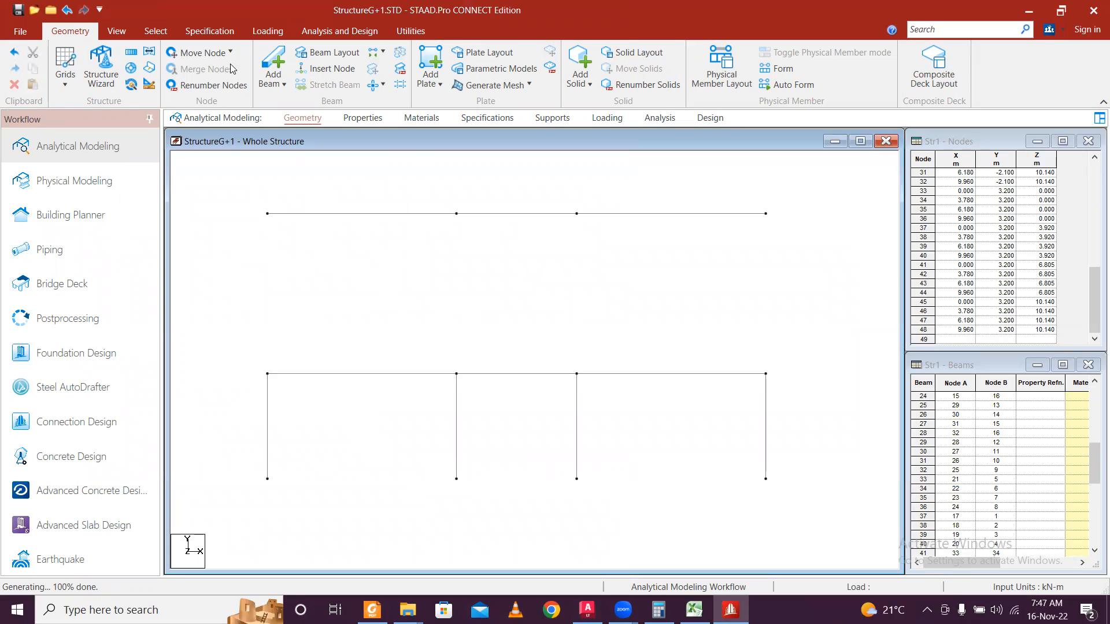
# Switch the model to isometric view.
pyautogui.click(123, 32)
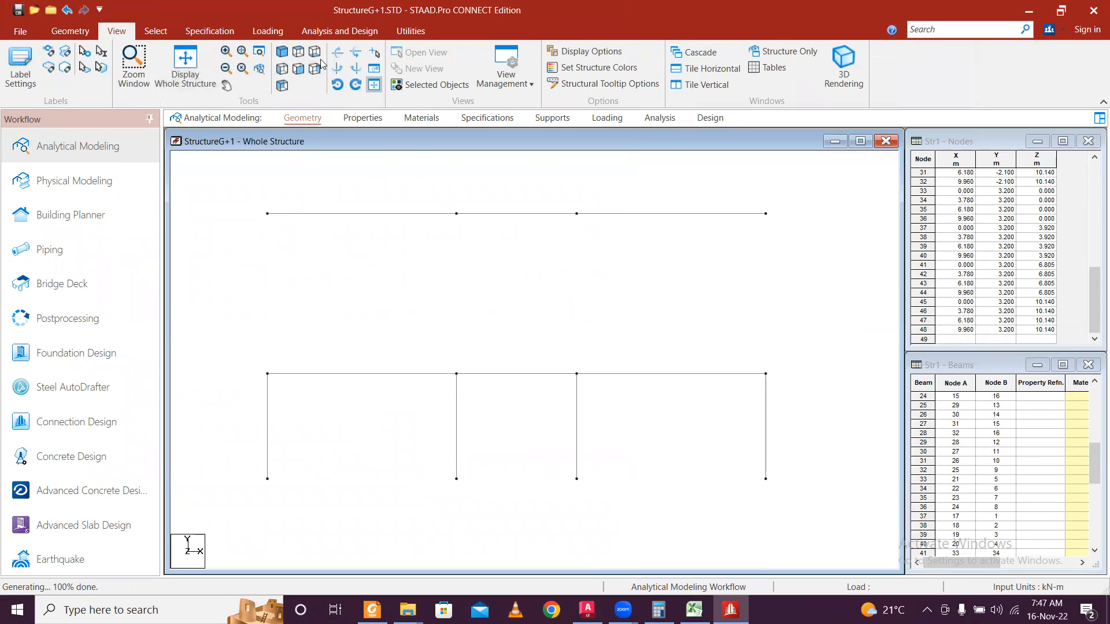
pyautogui.click(282, 52)
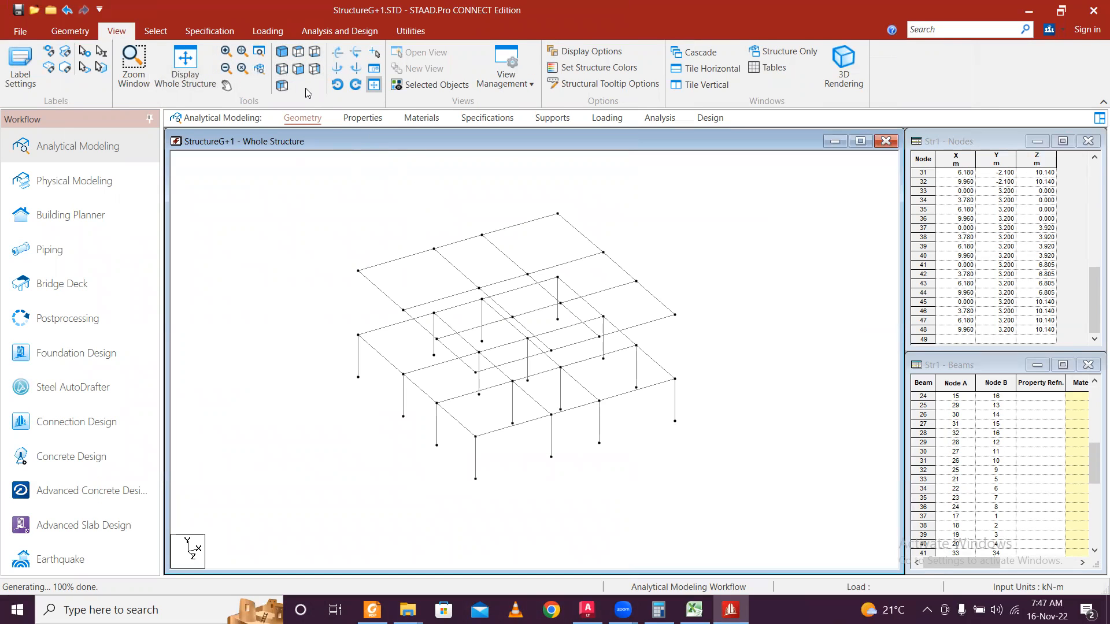
pyautogui.click(76, 32)
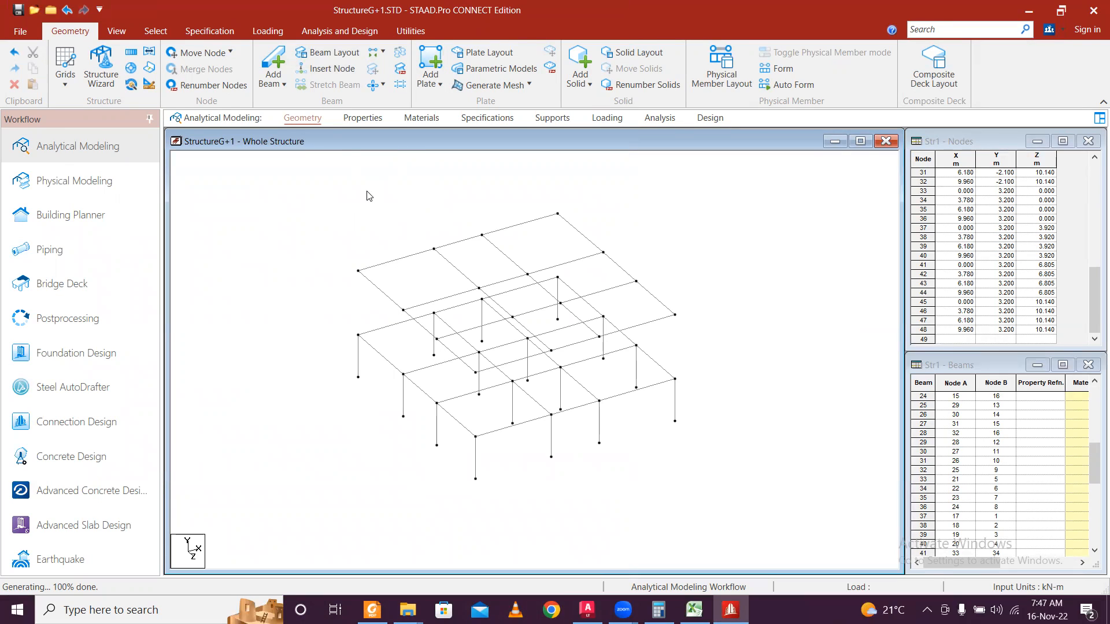
# Draw the front-row columns from the floor grid up to the 3.2 m level, declining new nodes.
pyautogui.click(273, 66)
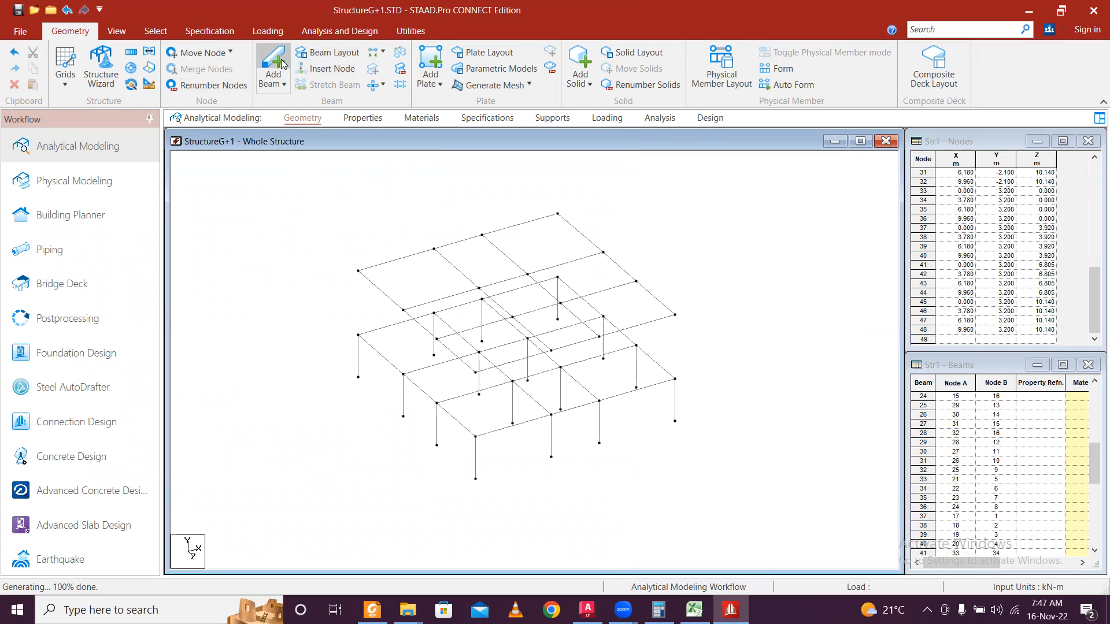
pyautogui.scroll(1, 513, 423)
pyautogui.scroll(1, 491, 444)
pyautogui.moveTo(463, 464); pyautogui.dragTo(463, 380)
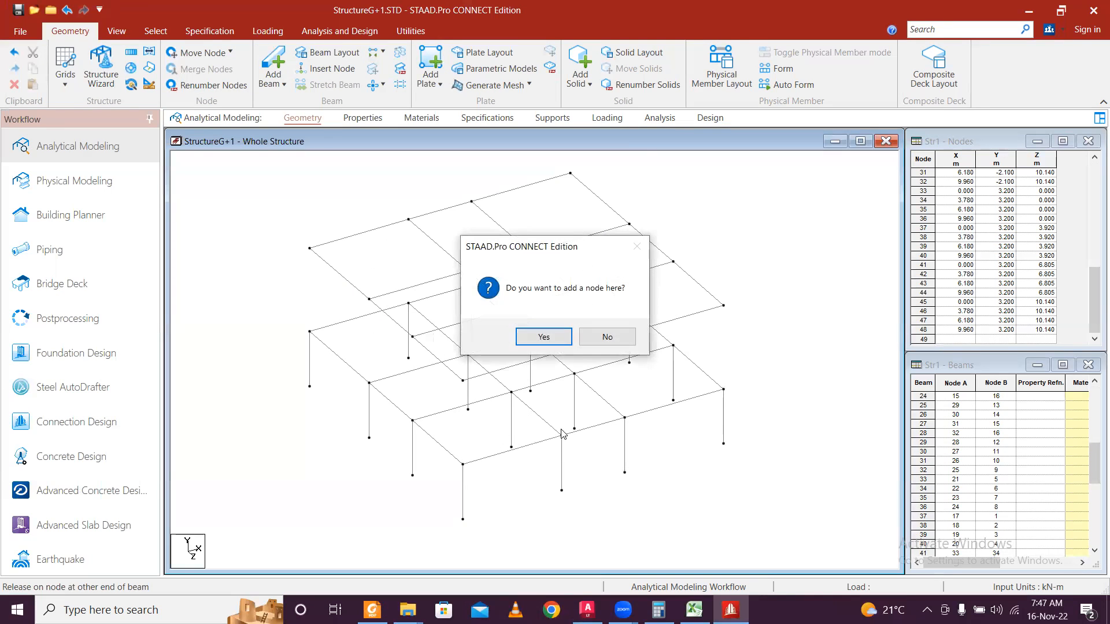
pyautogui.click(634, 344)
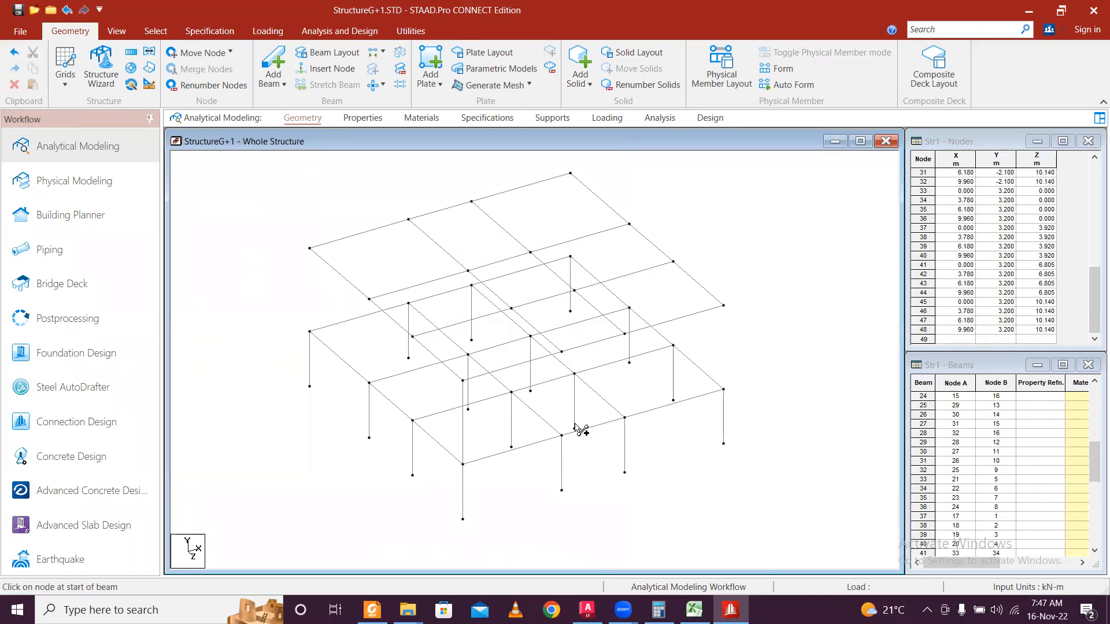
pyautogui.moveTo(562, 435); pyautogui.dragTo(562, 352)
pyautogui.moveTo(624, 417); pyautogui.dragTo(624, 334)
pyautogui.moveTo(723, 389); pyautogui.dragTo(724, 306)
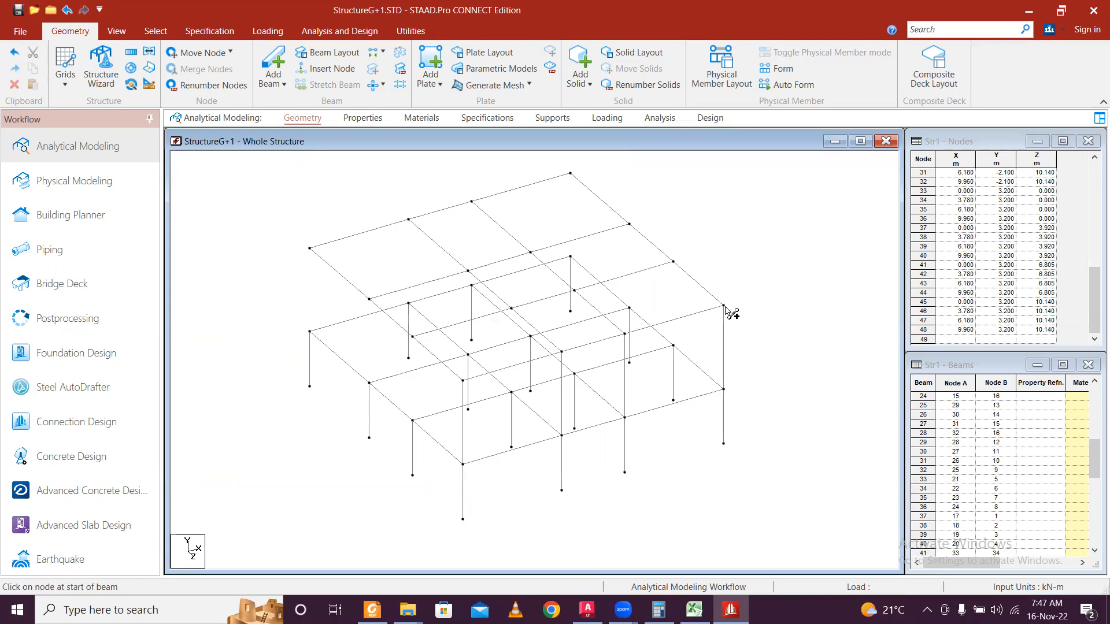
pyautogui.moveTo(412, 421); pyautogui.dragTo(413, 337)
pyautogui.moveTo(512, 392); pyautogui.dragTo(516, 312)
pyautogui.moveTo(575, 374); pyautogui.dragTo(575, 291)
pyautogui.moveTo(673, 345); pyautogui.dragTo(674, 264)
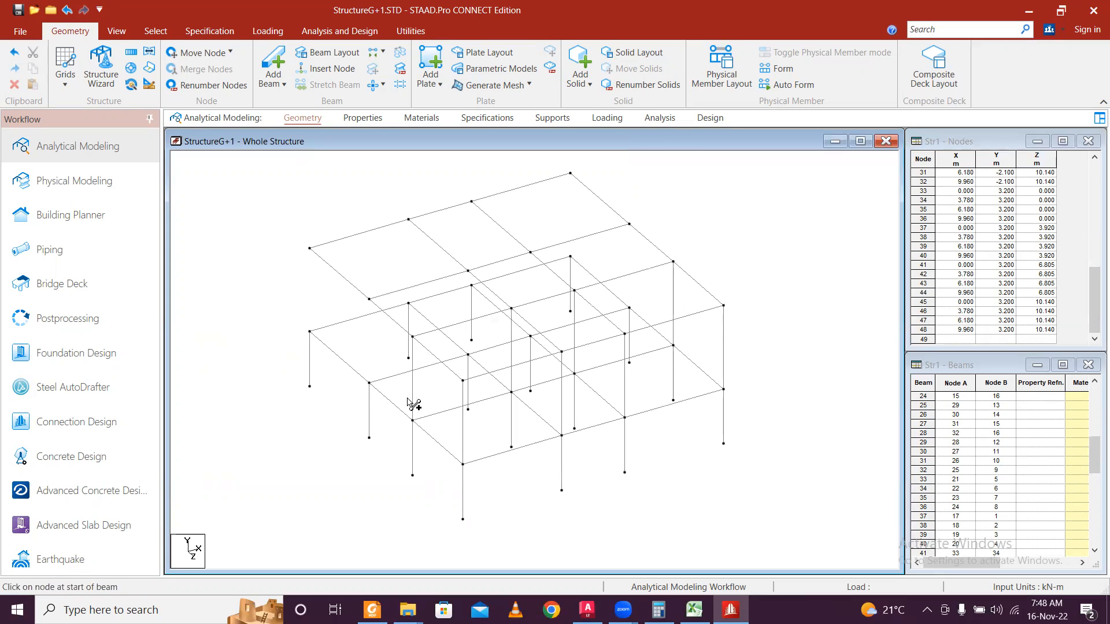
# Draw the remaining back-row columns up to the upper grid nodes.
pyautogui.click(369, 383)
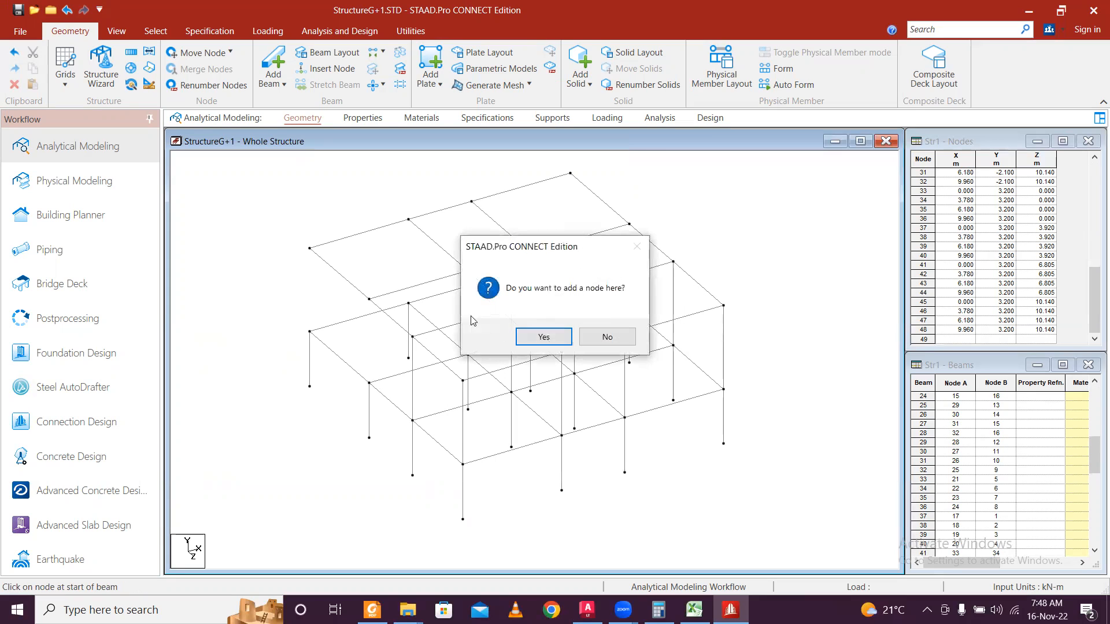
pyautogui.click(609, 344)
pyautogui.moveTo(370, 383); pyautogui.dragTo(370, 299)
pyautogui.moveTo(468, 354); pyautogui.dragTo(475, 277)
pyautogui.moveTo(530, 335); pyautogui.dragTo(532, 254)
pyautogui.moveTo(629, 308); pyautogui.dragTo(630, 225)
pyautogui.moveTo(310, 333); pyautogui.dragTo(312, 249)
pyautogui.moveTo(409, 304)
pyautogui.mouseDown()
pyautogui.moveTo(443, 209)
pyautogui.moveTo(410, 222)
pyautogui.mouseUp()
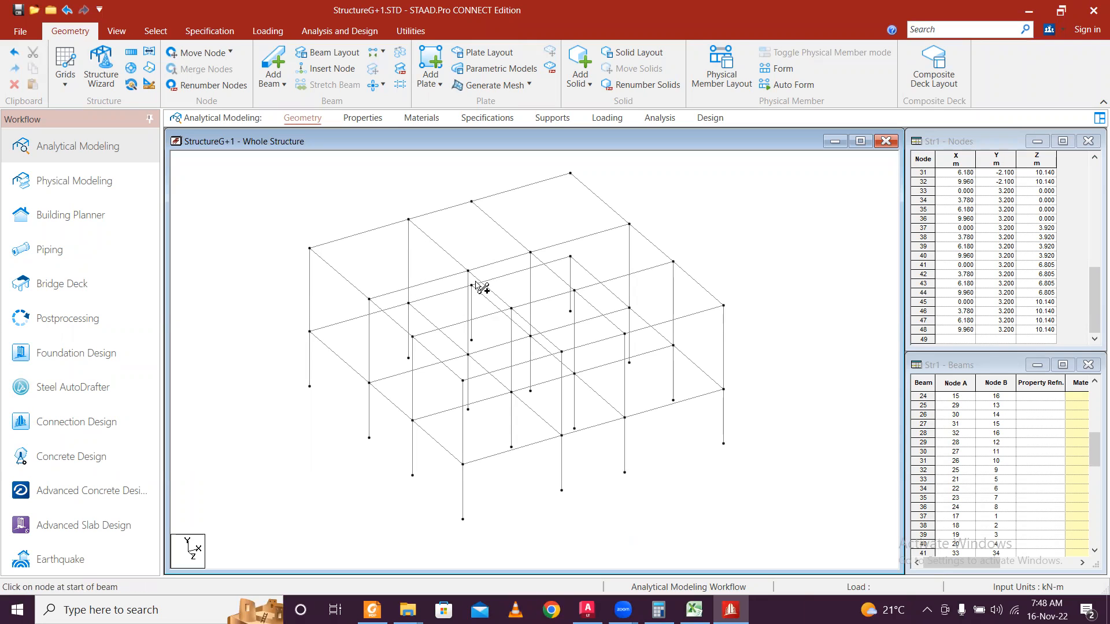
pyautogui.moveTo(472, 285)
pyautogui.mouseDown()
pyautogui.moveTo(495, 213)
pyautogui.moveTo(471, 203)
pyautogui.mouseUp()
pyautogui.moveTo(571, 257); pyautogui.dragTo(571, 173)
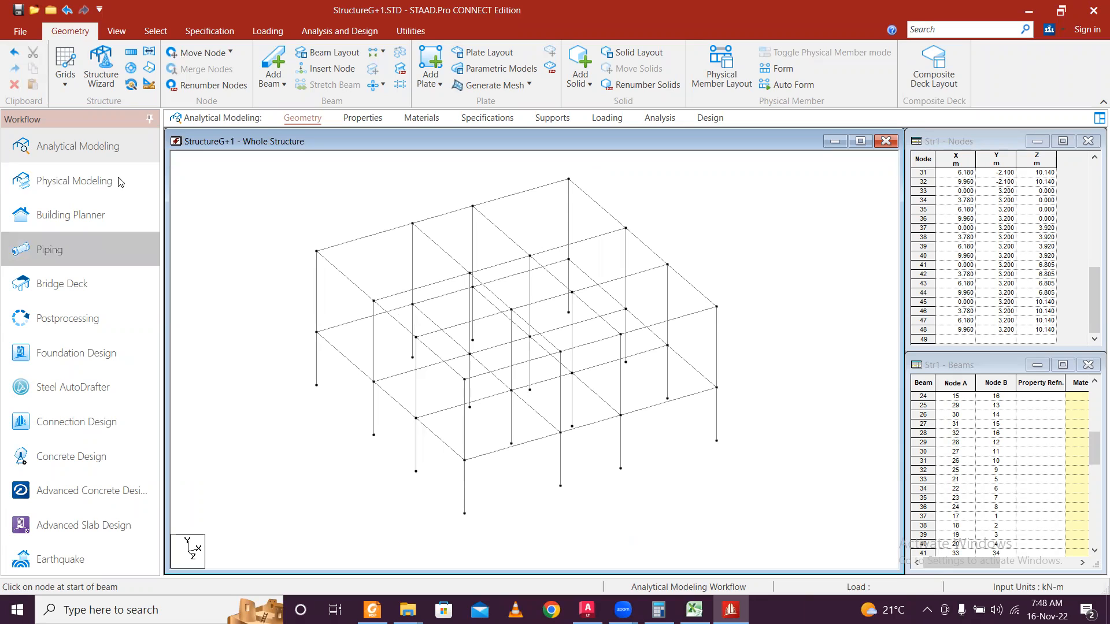
# In front view, box-select the upper storey's beams and columns.
pyautogui.click(123, 32)
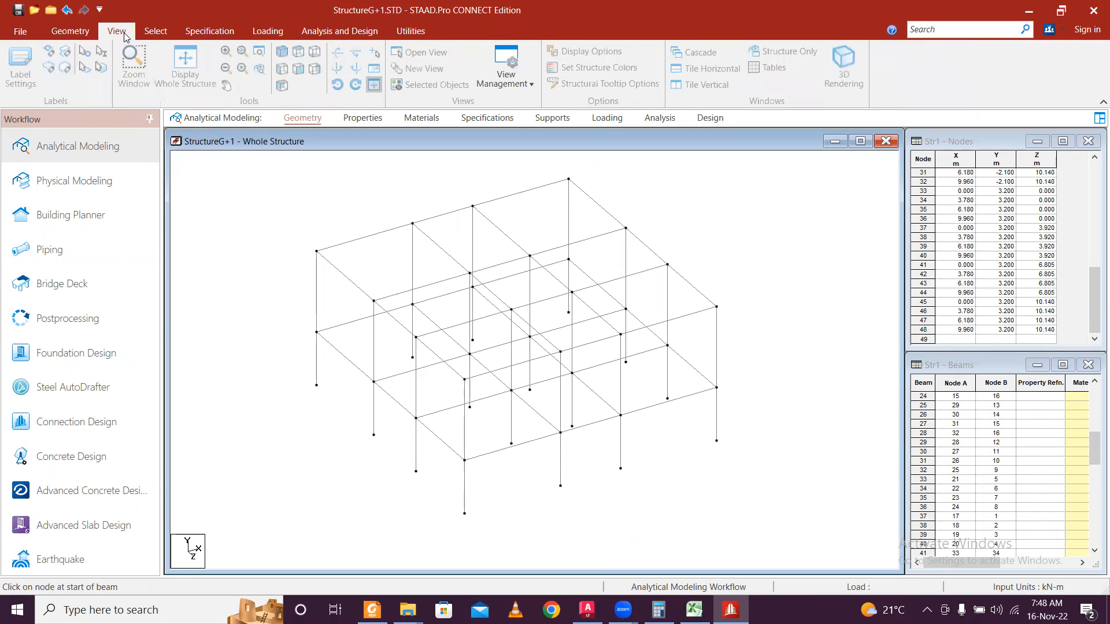
pyautogui.click(299, 69)
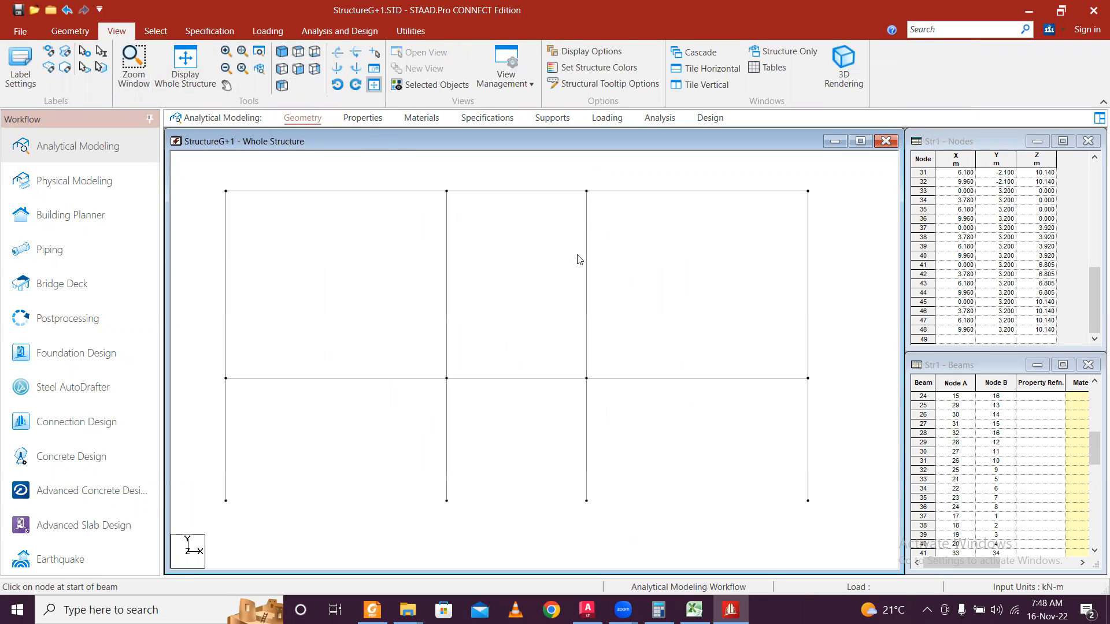
pyautogui.moveTo(835, 264); pyautogui.dragTo(840, 318)
pyautogui.scroll(-3, 693, 264)
pyautogui.moveTo(580, 250); pyautogui.dragTo(531, 325, button='middle')
pyautogui.scroll(-8, 564, 296)
pyautogui.moveTo(451, 269); pyautogui.dragTo(546, 192, button='middle')
# Translationally repeat the selection once in Y at 3.2 m, creating nodes 49–64 at Y 6.400.
pyautogui.click(72, 31)
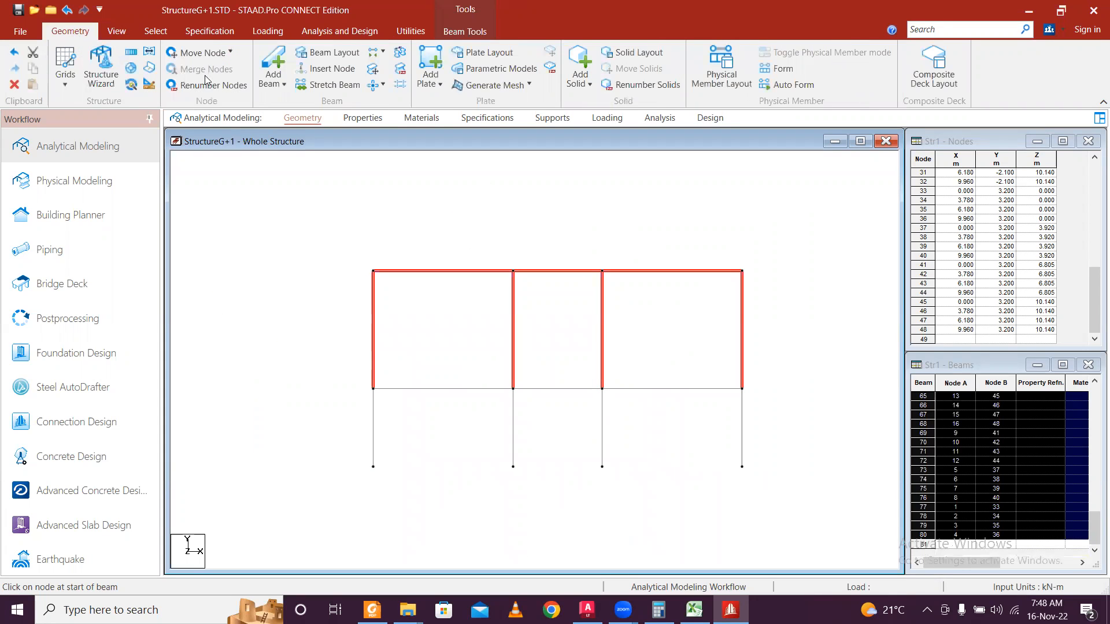
pyautogui.click(132, 53)
pyautogui.click(477, 423)
pyautogui.doubleClick(655, 426)
pyautogui.write('3.2')
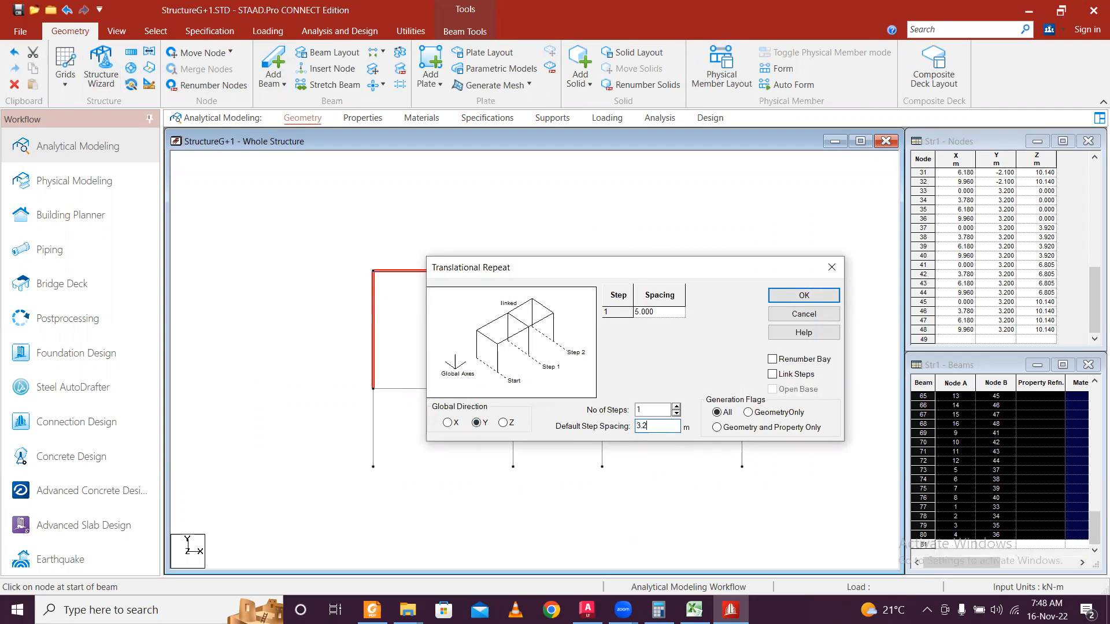
pyautogui.click(821, 296)
pyautogui.click(734, 343)
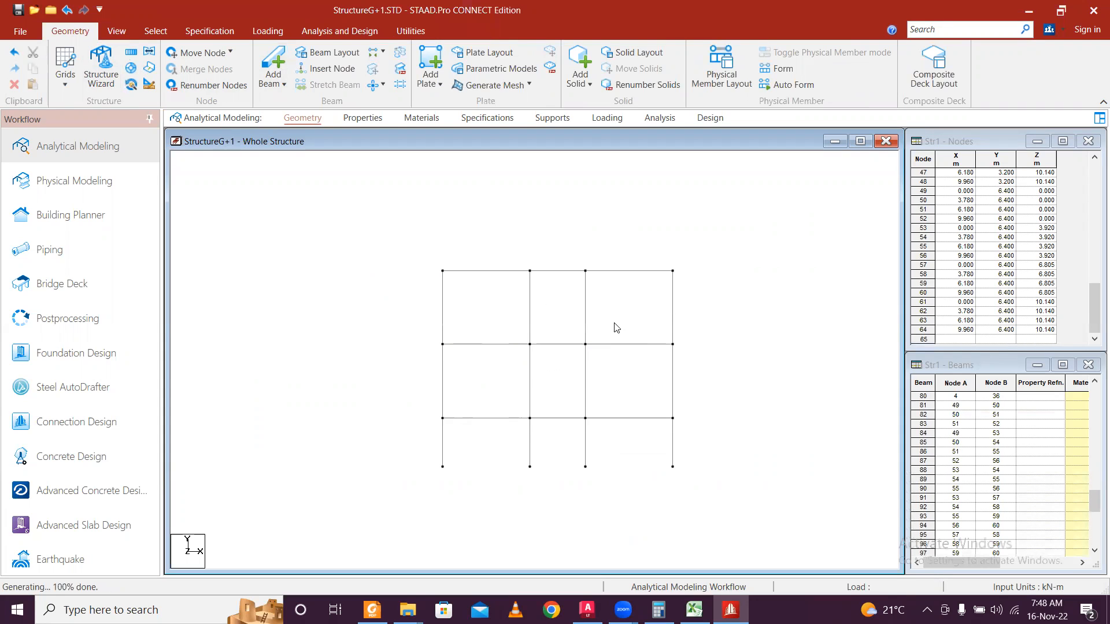
pyautogui.moveTo(790, 480); pyautogui.dragTo(708, 417, button='middle')
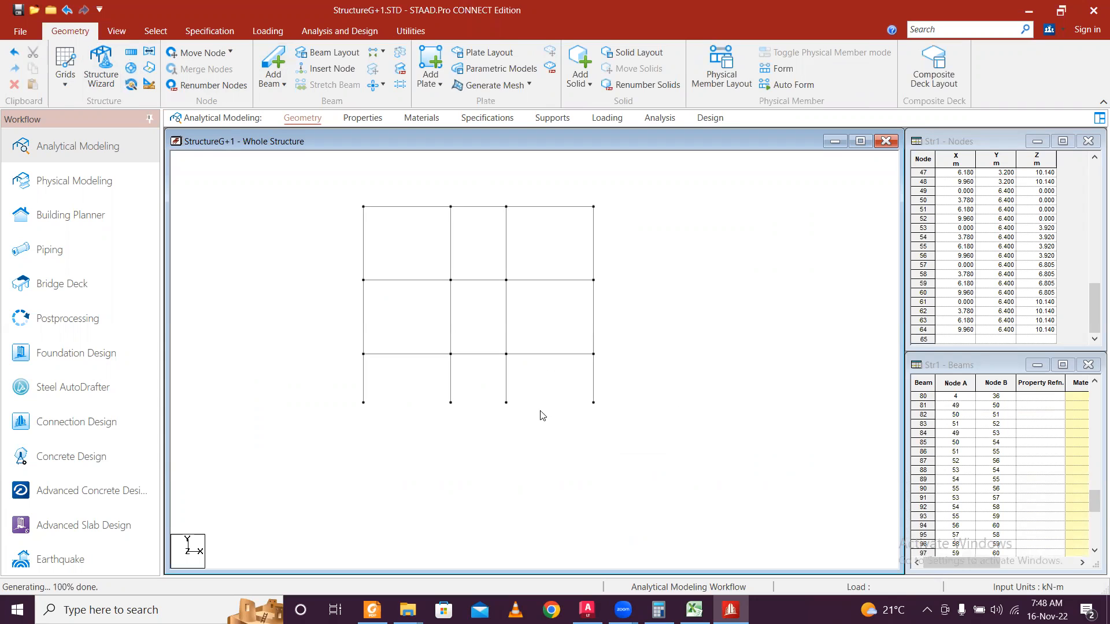
pyautogui.click(419, 36)
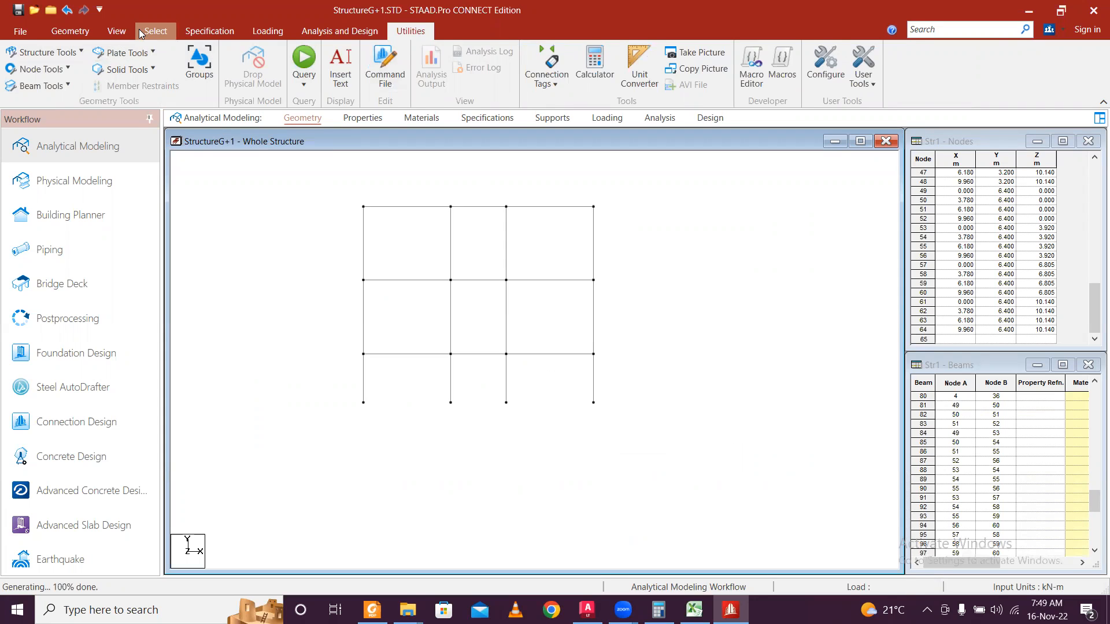
# Switch to node selection, window-select the base nodes, and open Assign Supports.
pyautogui.click(153, 32)
pyautogui.click(17, 64)
pyautogui.moveTo(338, 391); pyautogui.dragTo(716, 441)
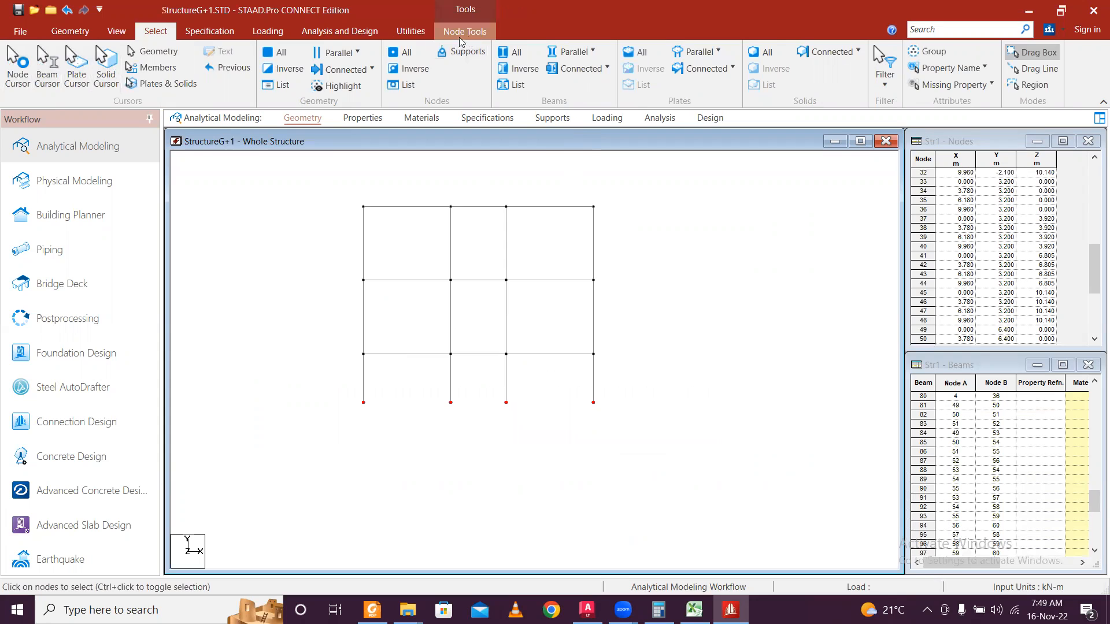
pyautogui.click(410, 32)
pyautogui.click(464, 29)
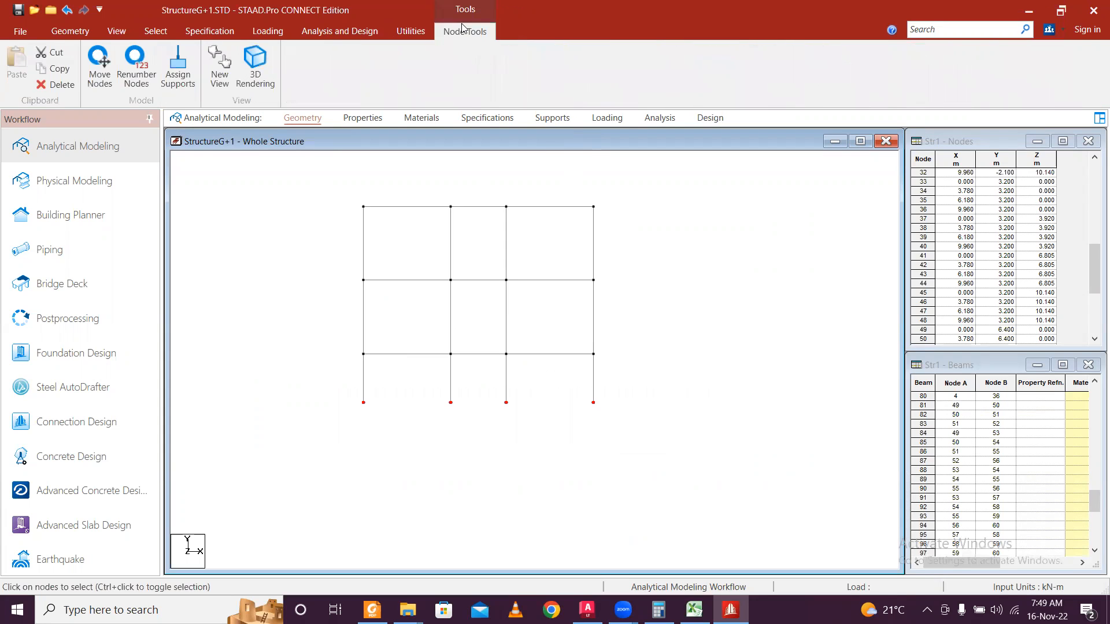
pyautogui.click(177, 65)
# Create a Fixed support (Support 2) and assign it to footing nodes 17–32.
pyautogui.click(274, 279)
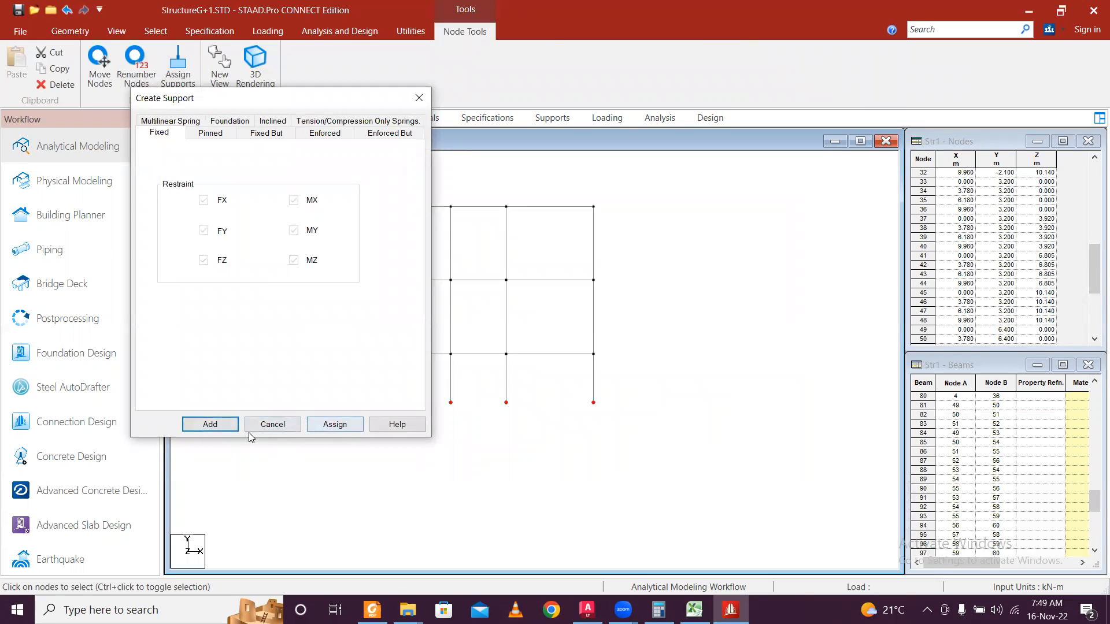
pyautogui.click(210, 425)
pyautogui.click(243, 187)
pyautogui.click(252, 337)
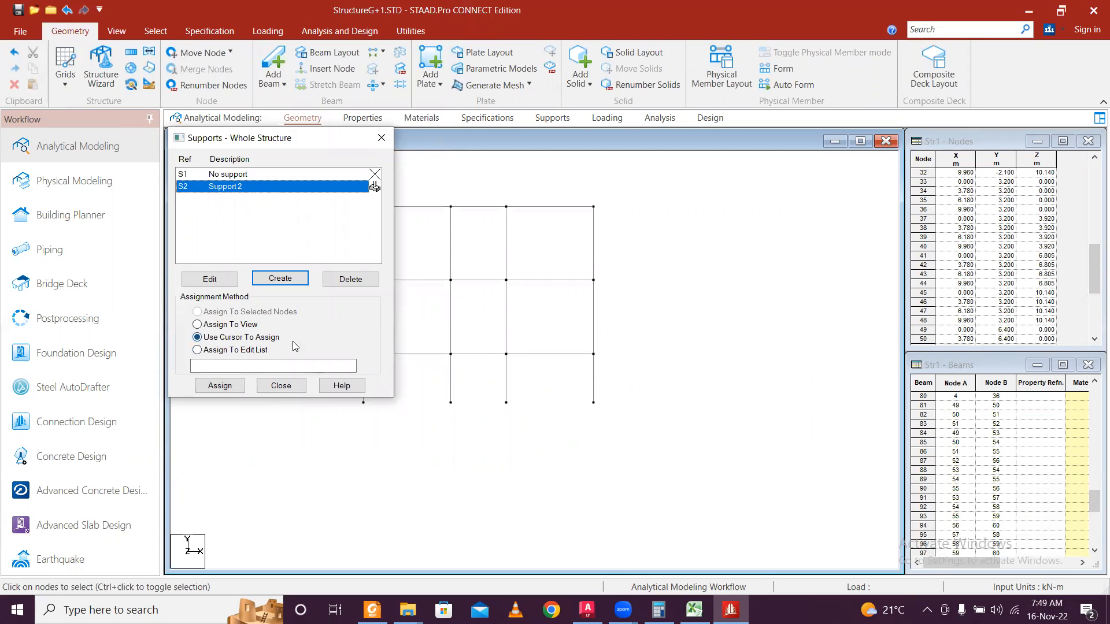
pyautogui.moveTo(320, 135); pyautogui.dragTo(868, 102)
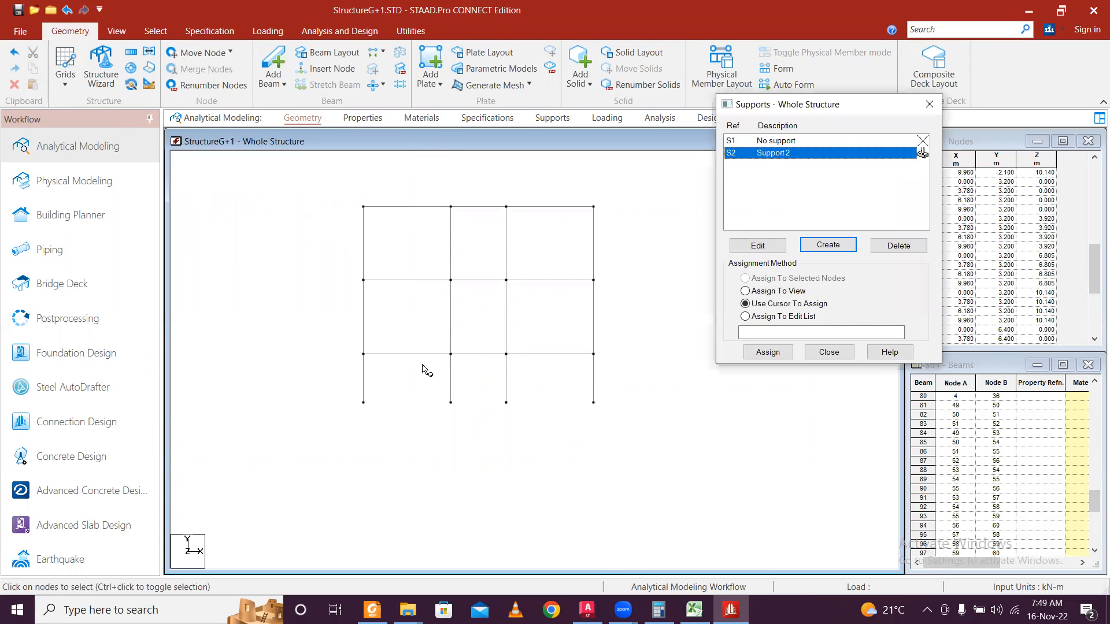
pyautogui.moveTo(342, 388); pyautogui.dragTo(716, 468)
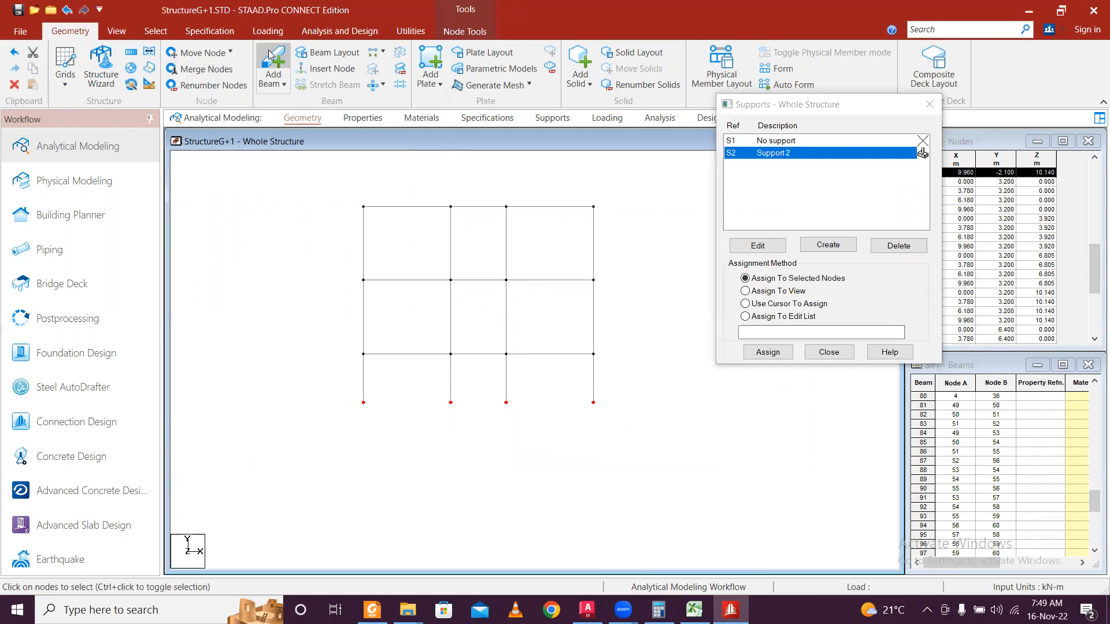
pyautogui.click(117, 31)
pyautogui.click(282, 53)
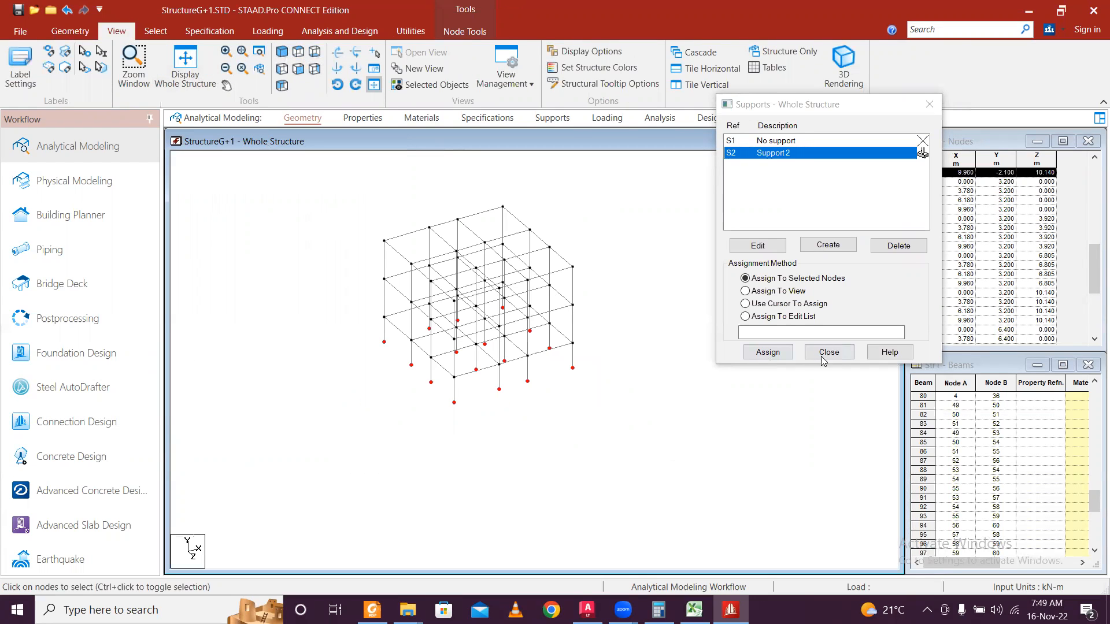
pyautogui.click(768, 352)
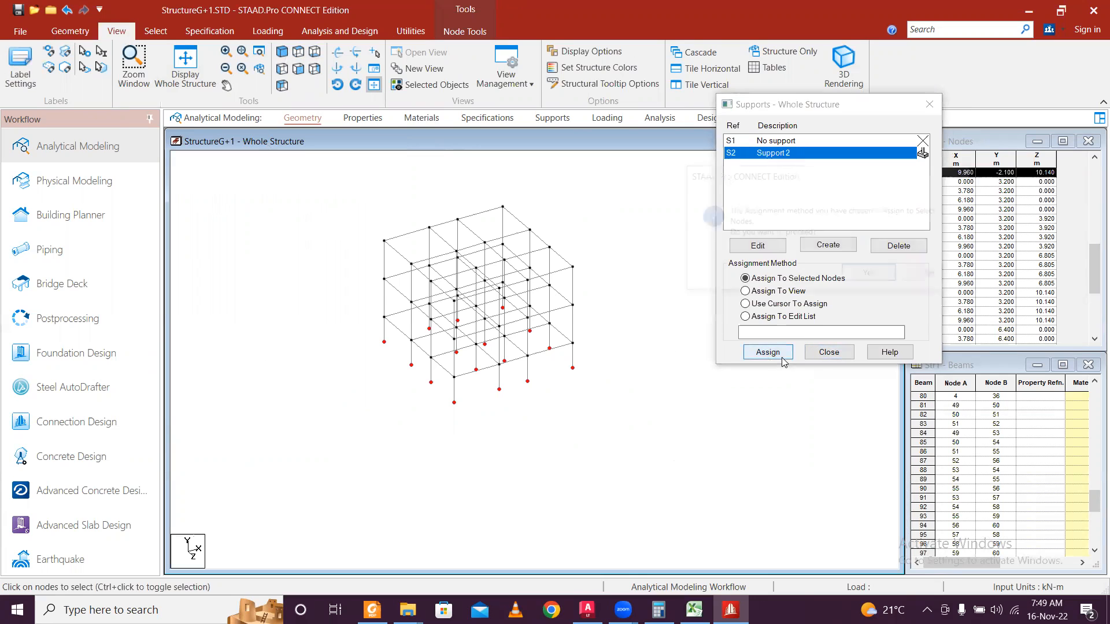
pyautogui.click(875, 275)
pyautogui.click(829, 352)
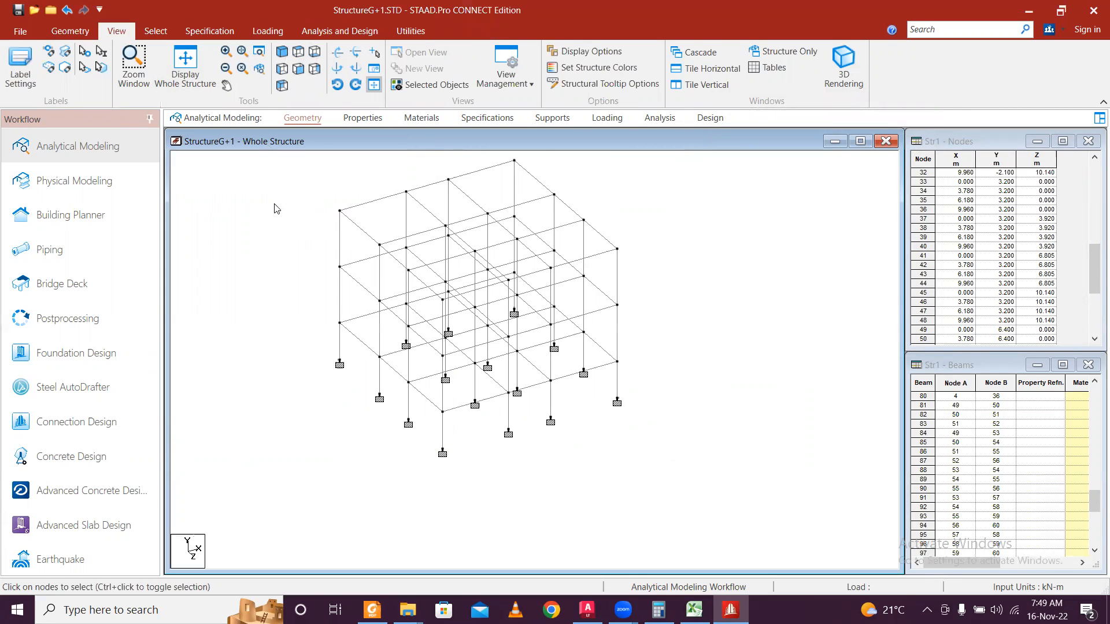
pyautogui.moveTo(669, 270); pyautogui.dragTo(686, 295, button='middle')
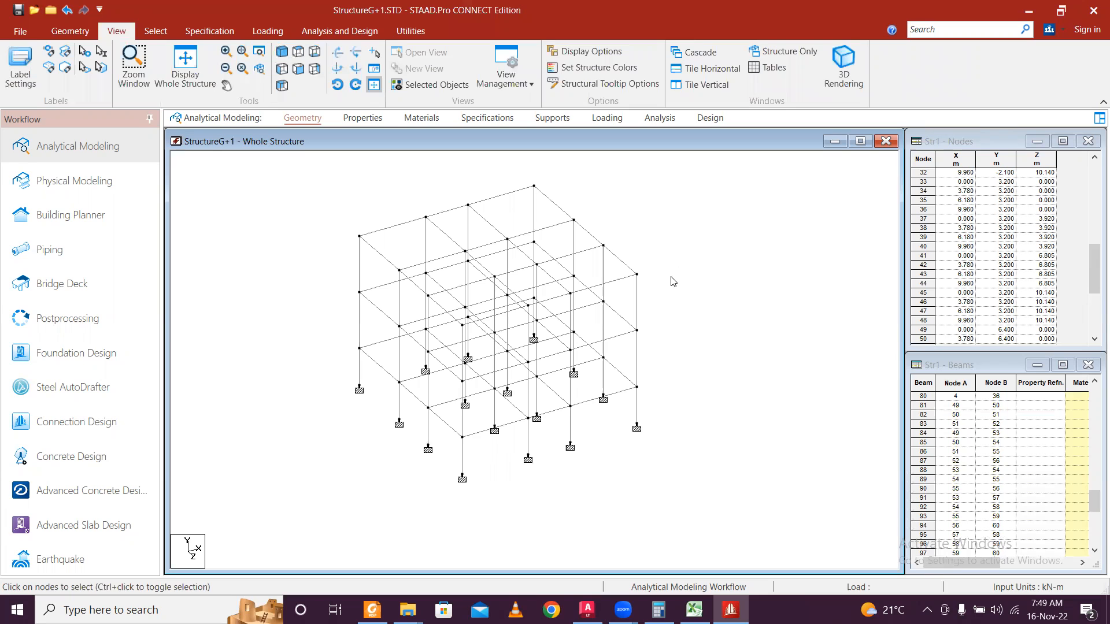
pyautogui.hotkey('alt', 'Tab')
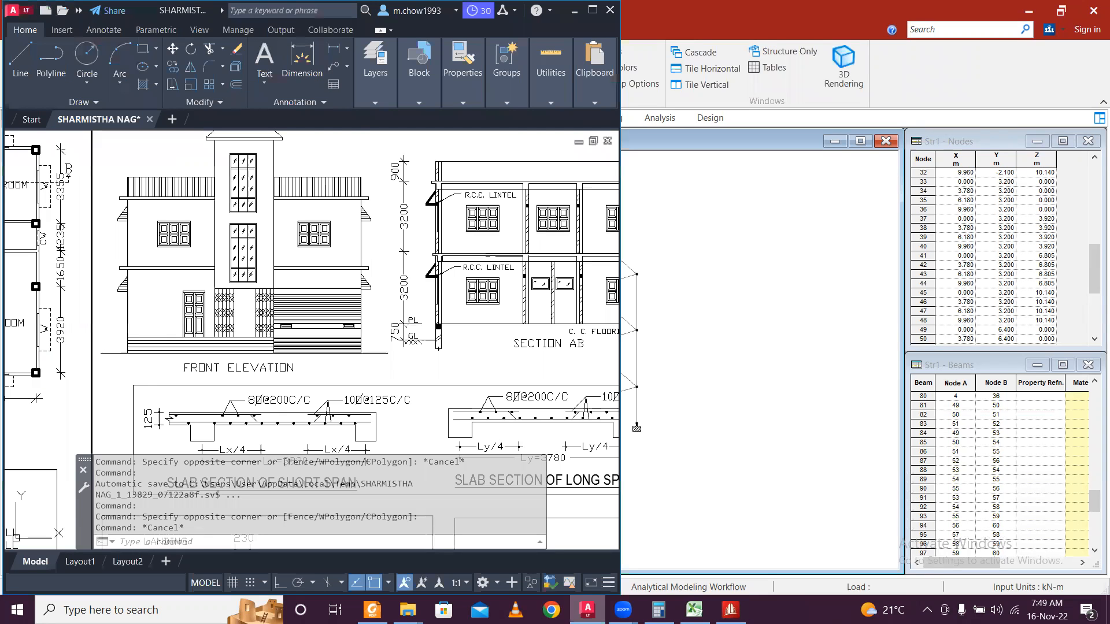
pyautogui.moveTo(23, 331); pyautogui.dragTo(390, 373, button='middle')
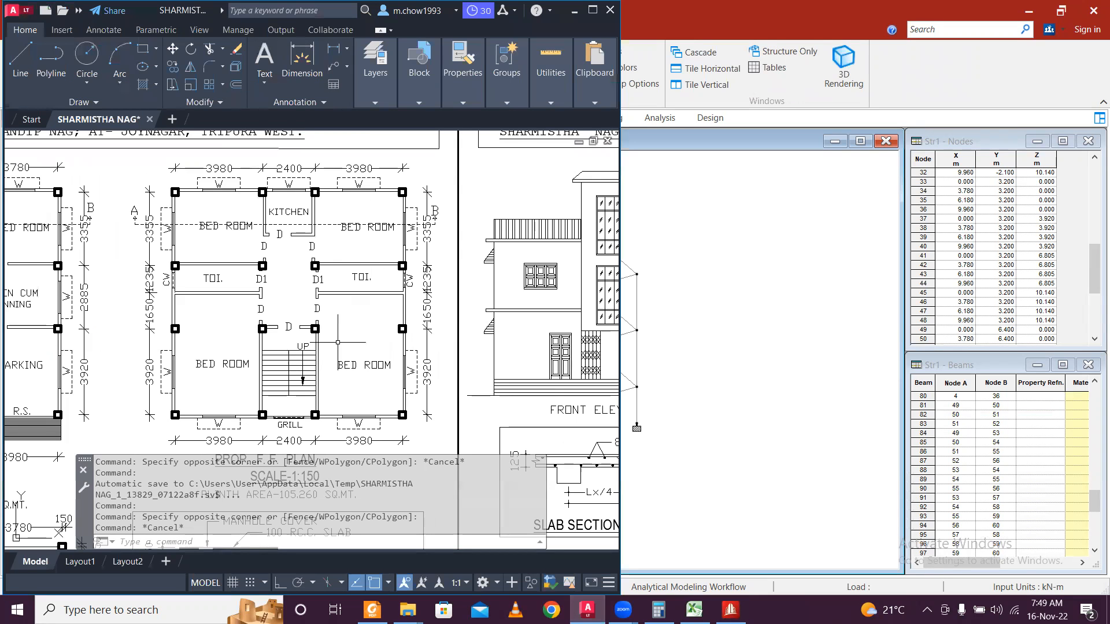
pyautogui.click(571, 16)
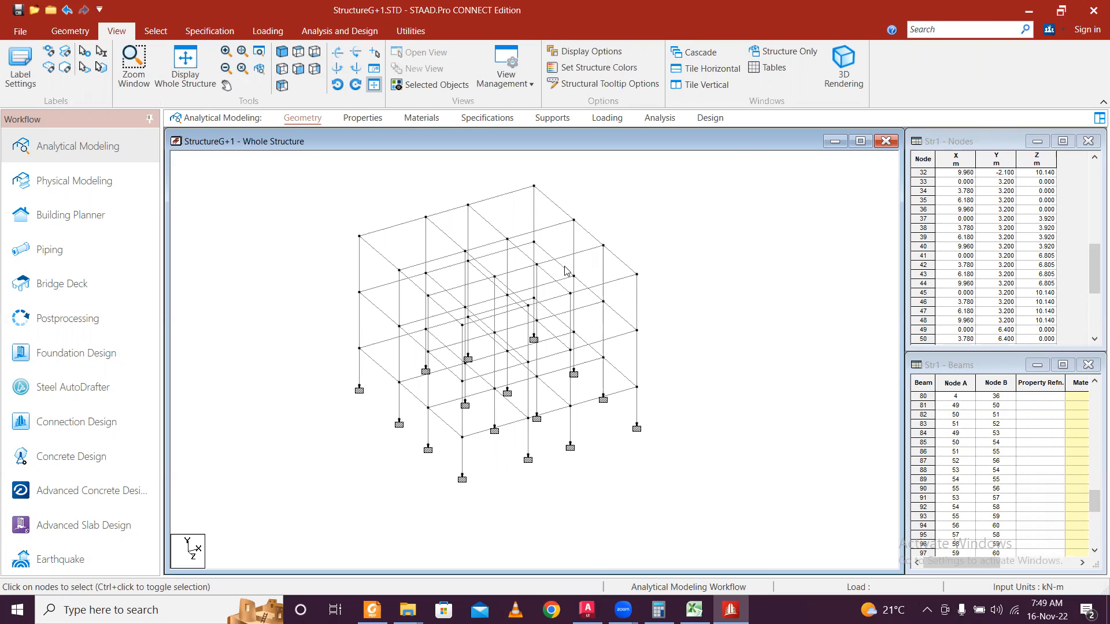
# Under Loading Definitions, add a new Seismic Definition.
pyautogui.click(272, 31)
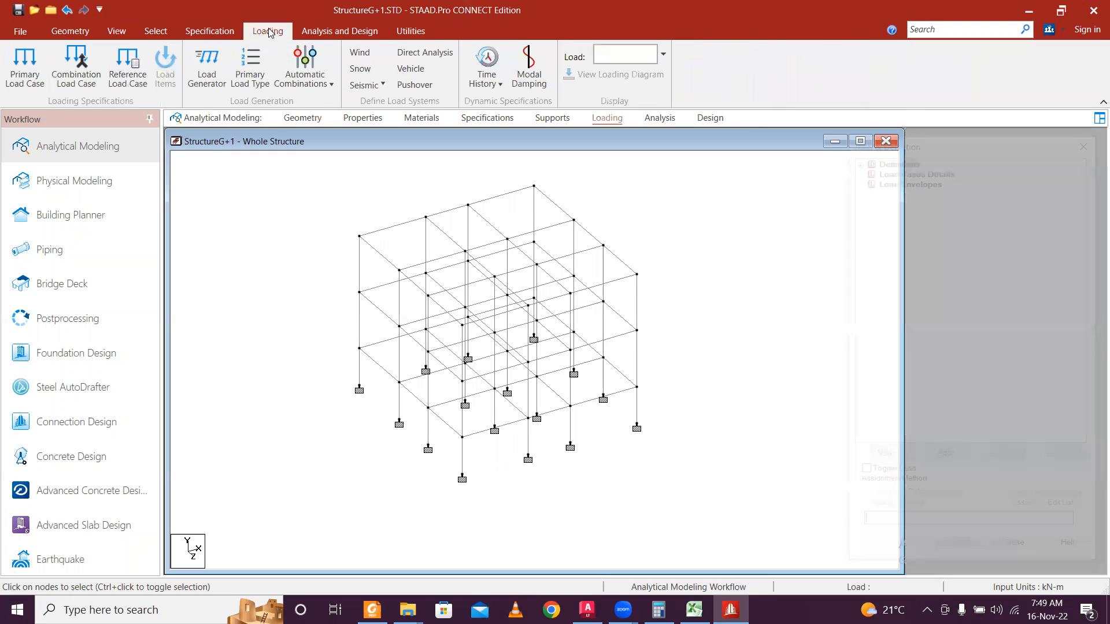
pyautogui.click(866, 158)
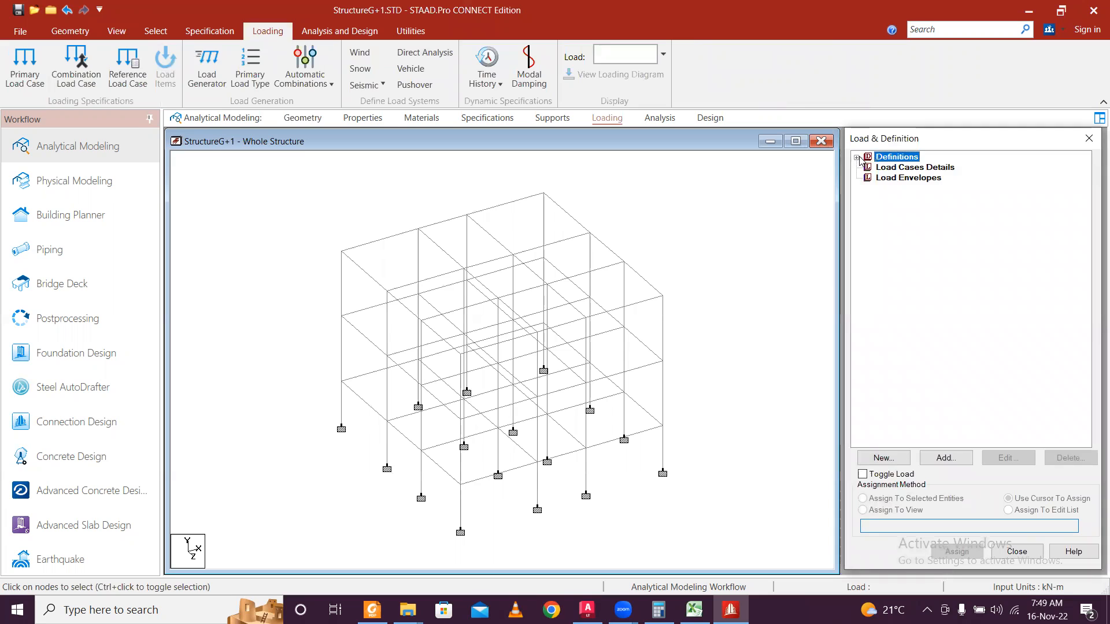
pyautogui.click(856, 157)
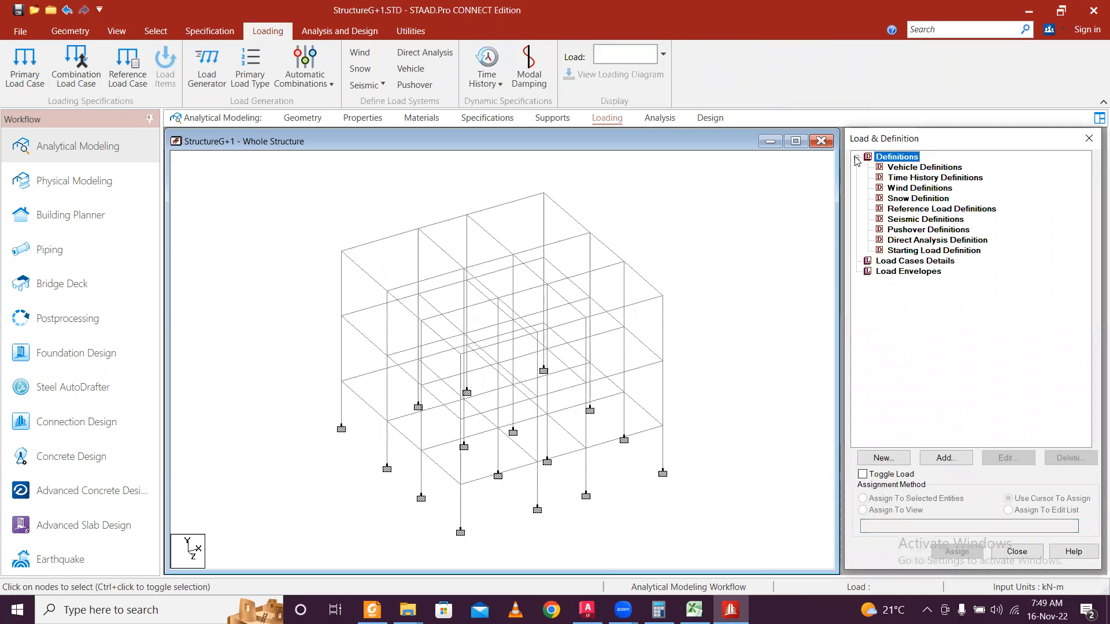
pyautogui.click(924, 219)
pyautogui.click(947, 458)
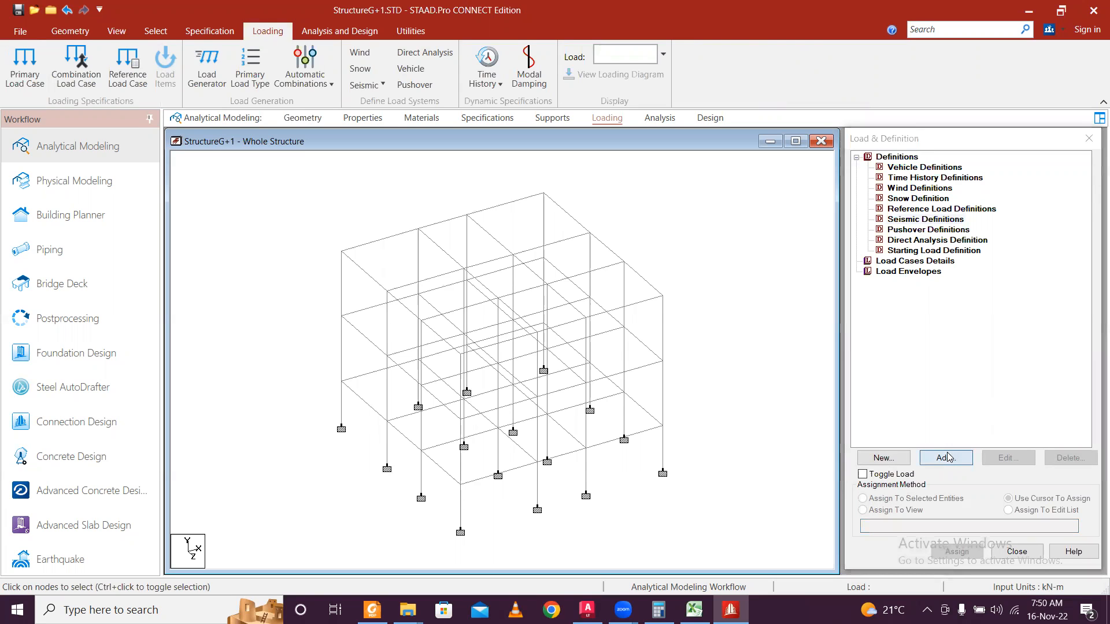
pyautogui.moveTo(597, 196); pyautogui.dragTo(531, 125)
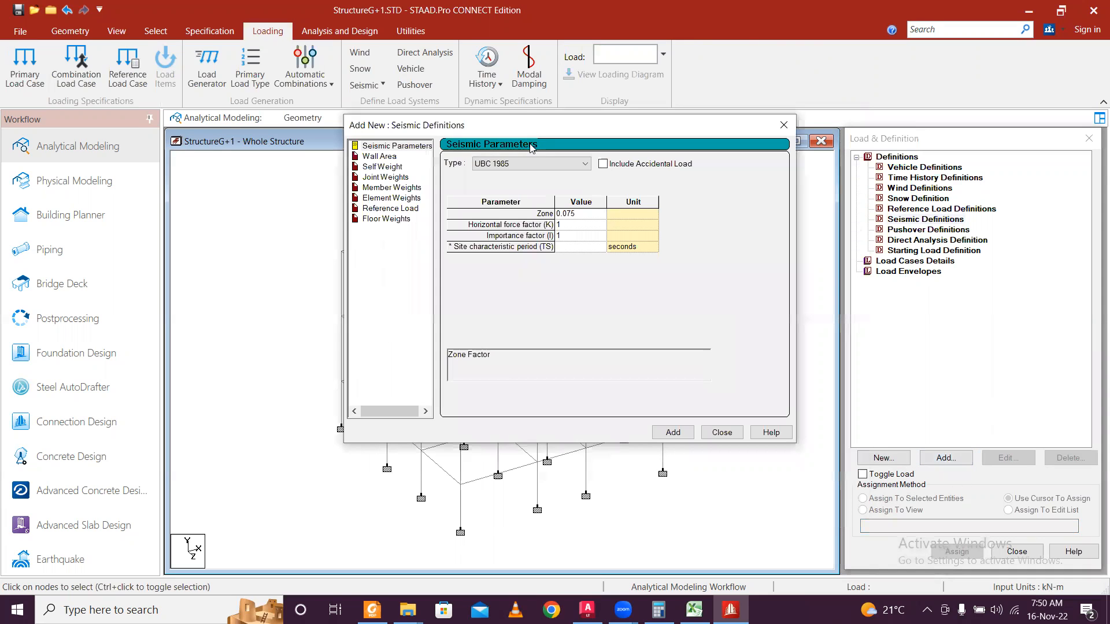
# Set the seismic code type to Indian IS 1893-2002/2005 and open its parameter generator.
pyautogui.click(556, 165)
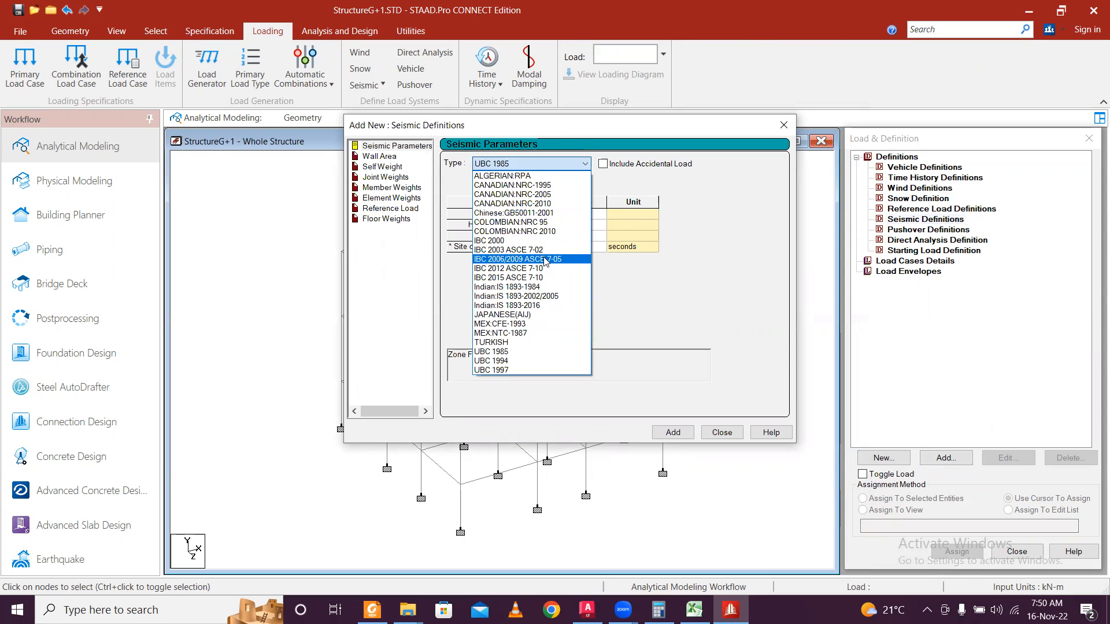
pyautogui.click(555, 296)
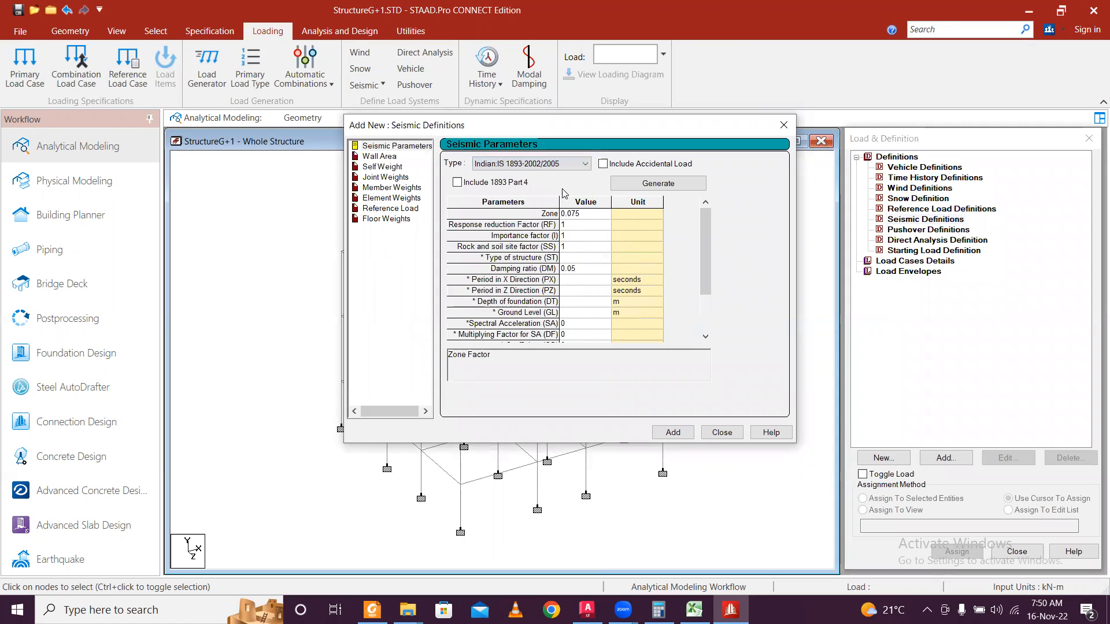
pyautogui.click(642, 185)
# Base the zone factor on seismic zone V, keeping SMRF and All General Building importance.
pyautogui.click(498, 190)
pyautogui.click(489, 199)
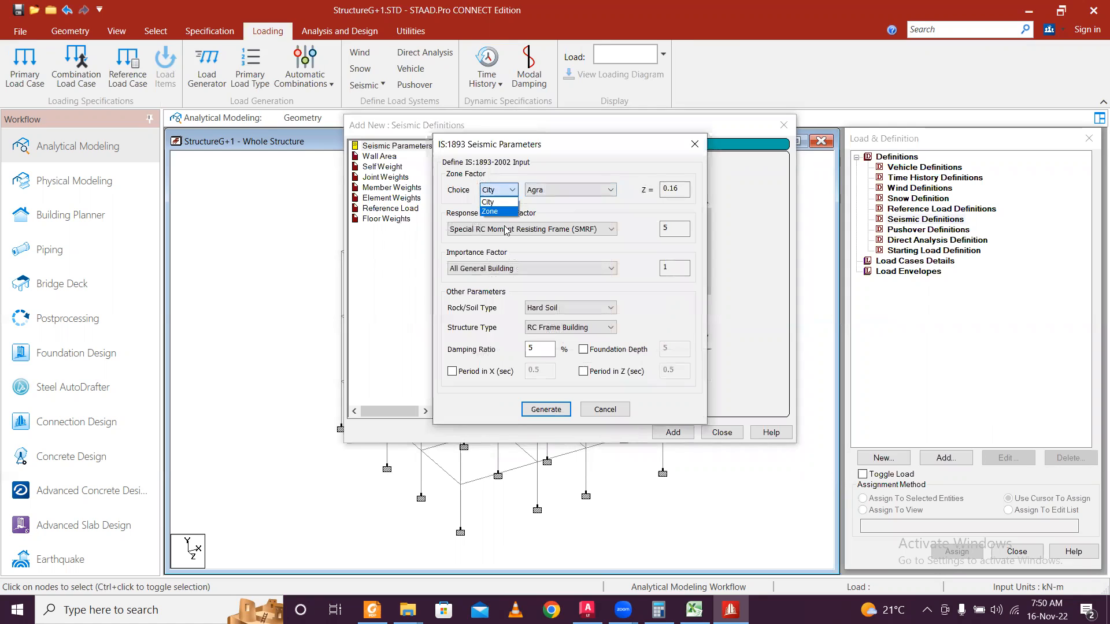
pyautogui.click(556, 189)
pyautogui.click(561, 230)
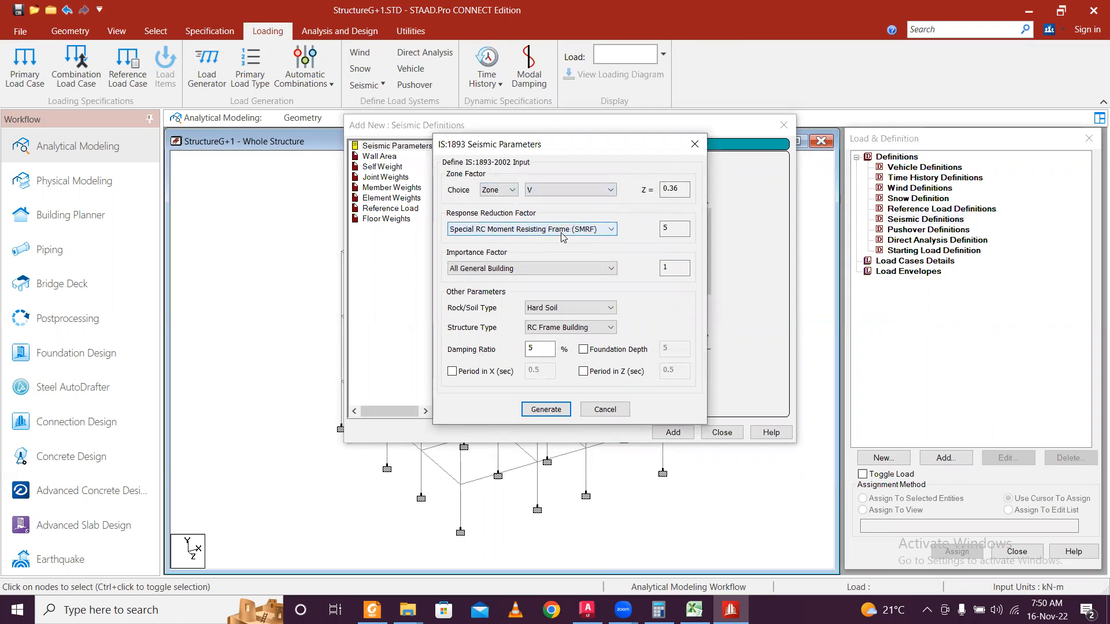
pyautogui.click(566, 230)
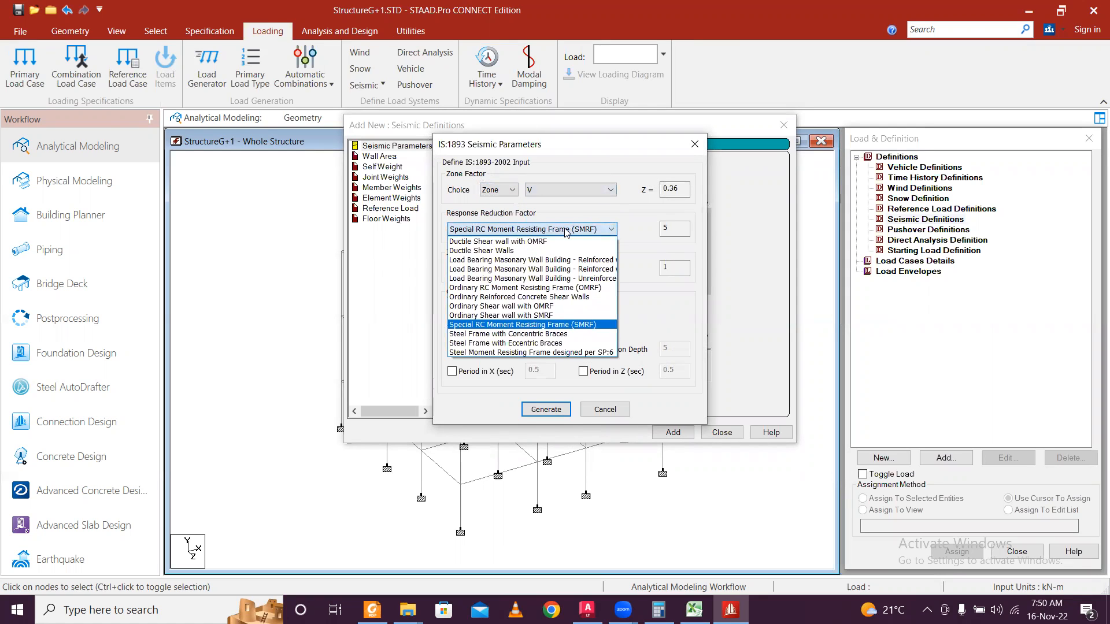
pyautogui.click(566, 230)
pyautogui.click(548, 269)
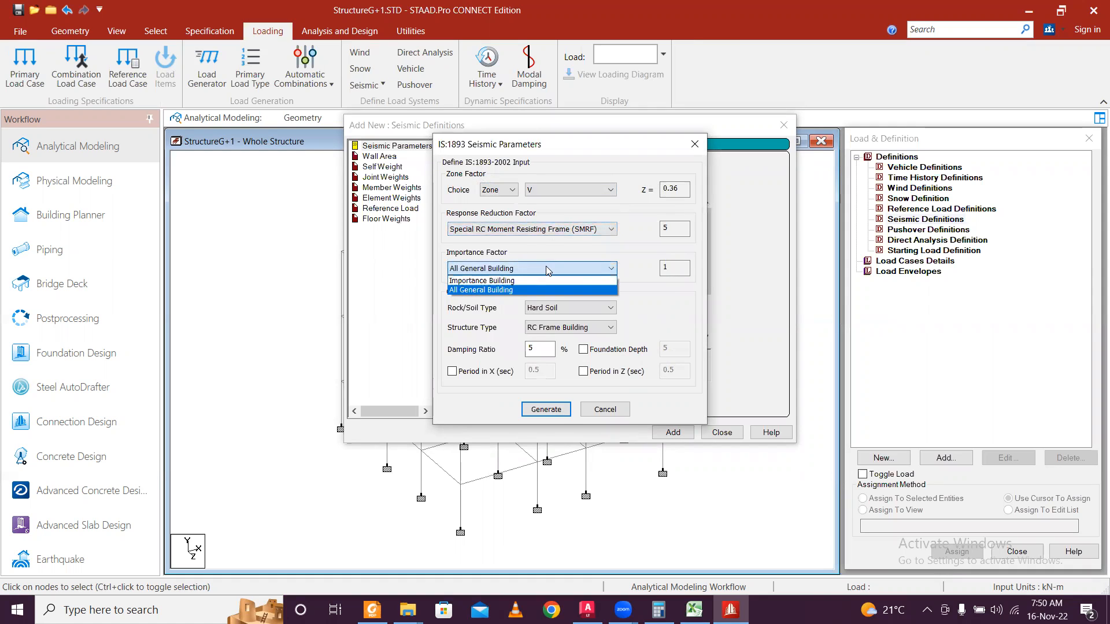
pyautogui.click(548, 269)
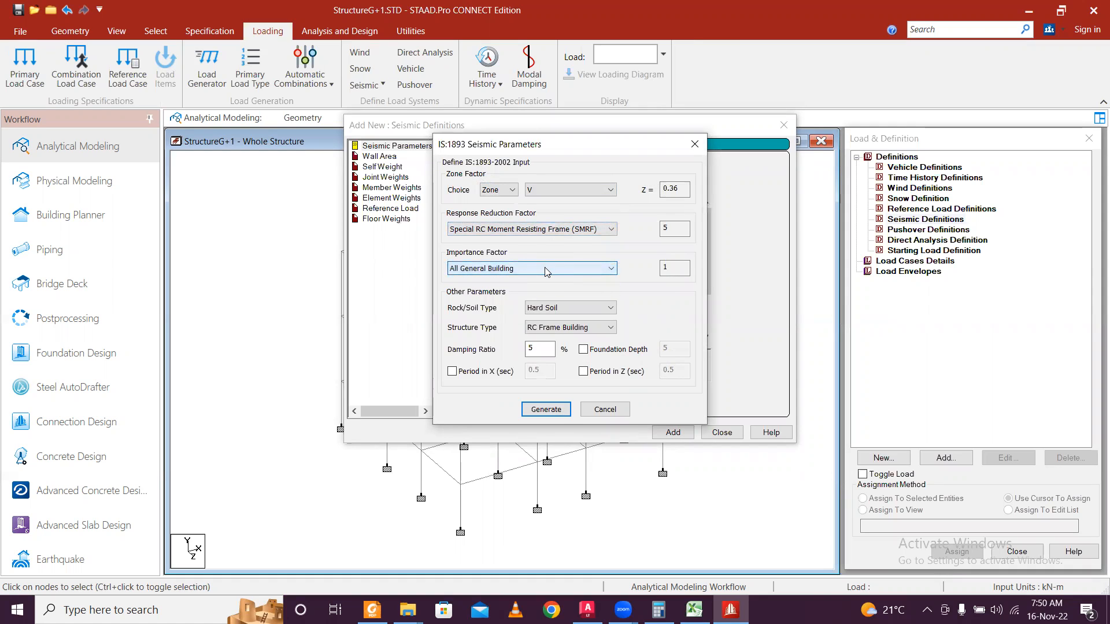
# Choose Medium Soil, RC Frame Building and 5% damping, then generate and add the parameters.
pyautogui.click(552, 308)
pyautogui.click(552, 329)
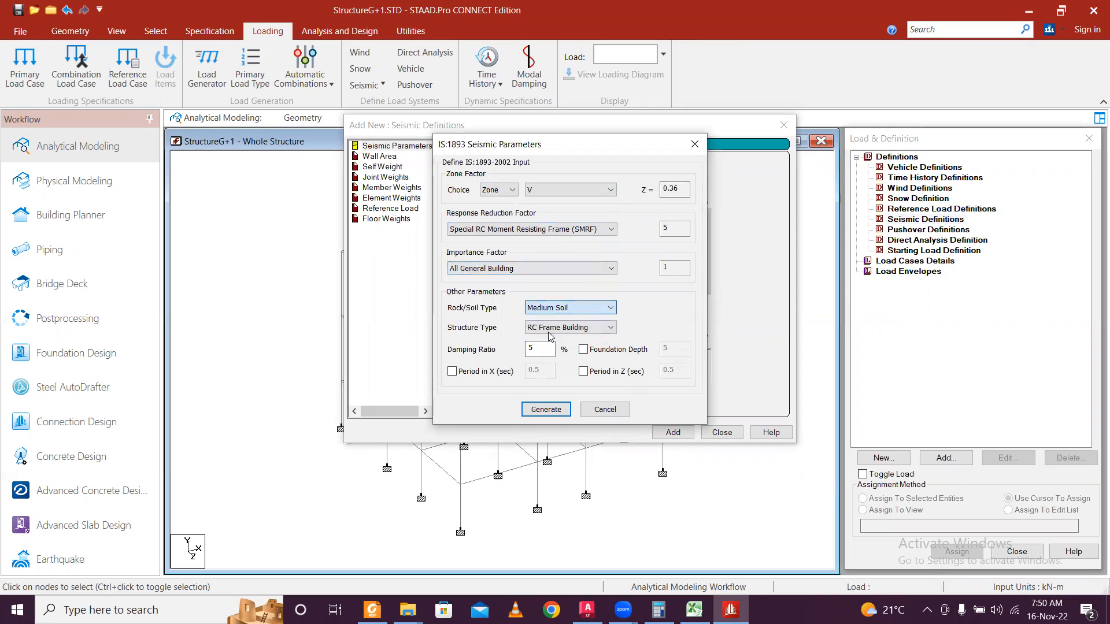
pyautogui.click(568, 328)
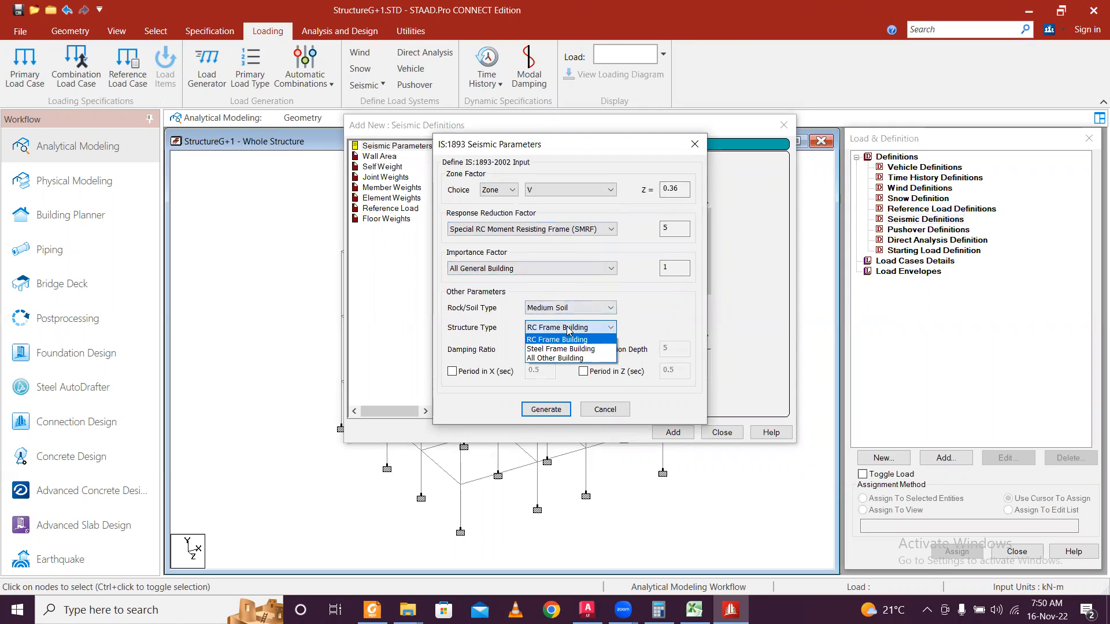
pyautogui.click(567, 340)
pyautogui.click(546, 350)
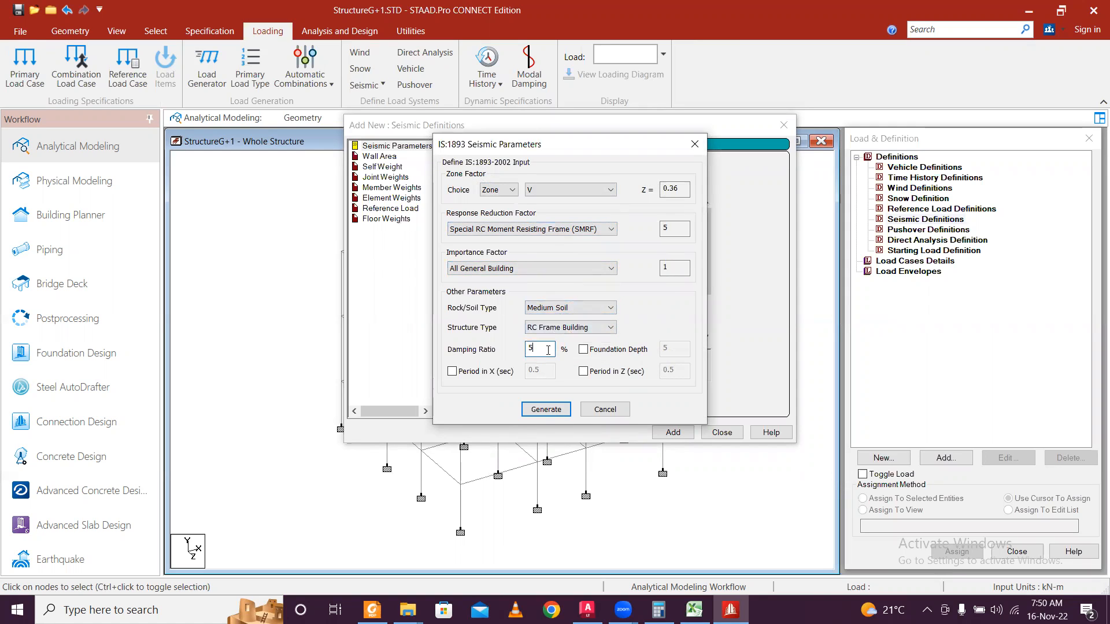
pyautogui.click(543, 412)
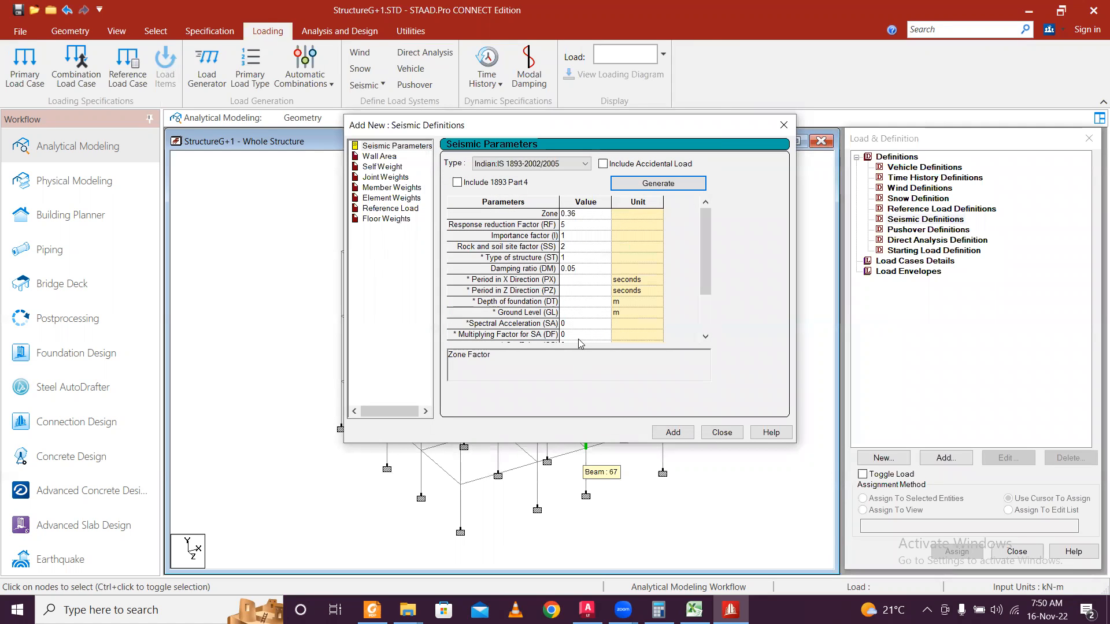
pyautogui.click(673, 433)
# Add self weight factor 1 to the zone 0.36 seismic definition.
pyautogui.click(722, 385)
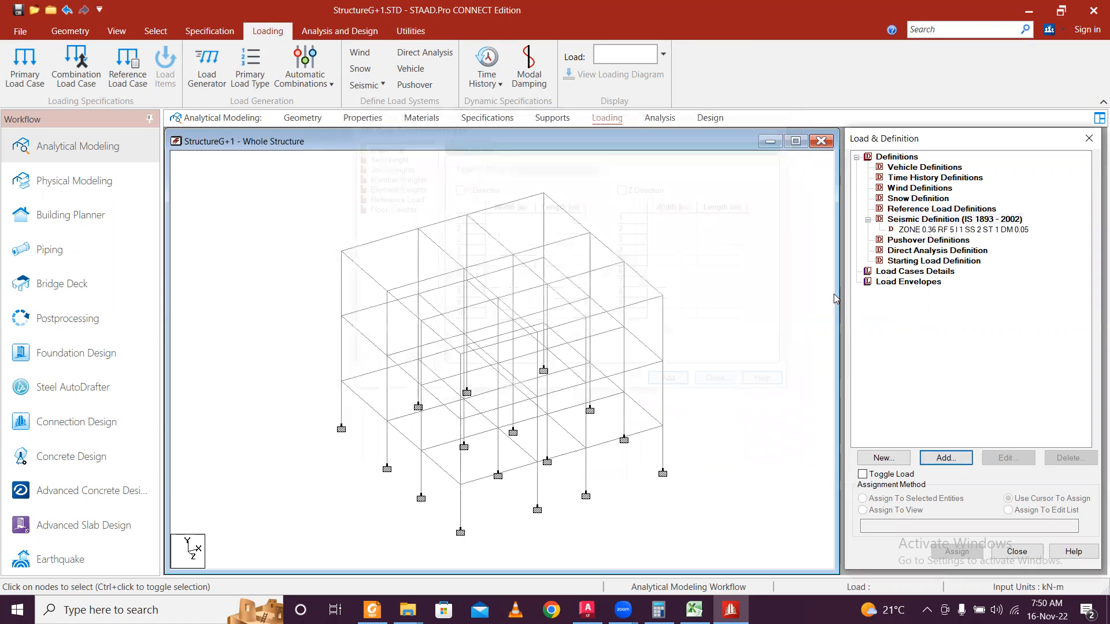
pyautogui.click(931, 230)
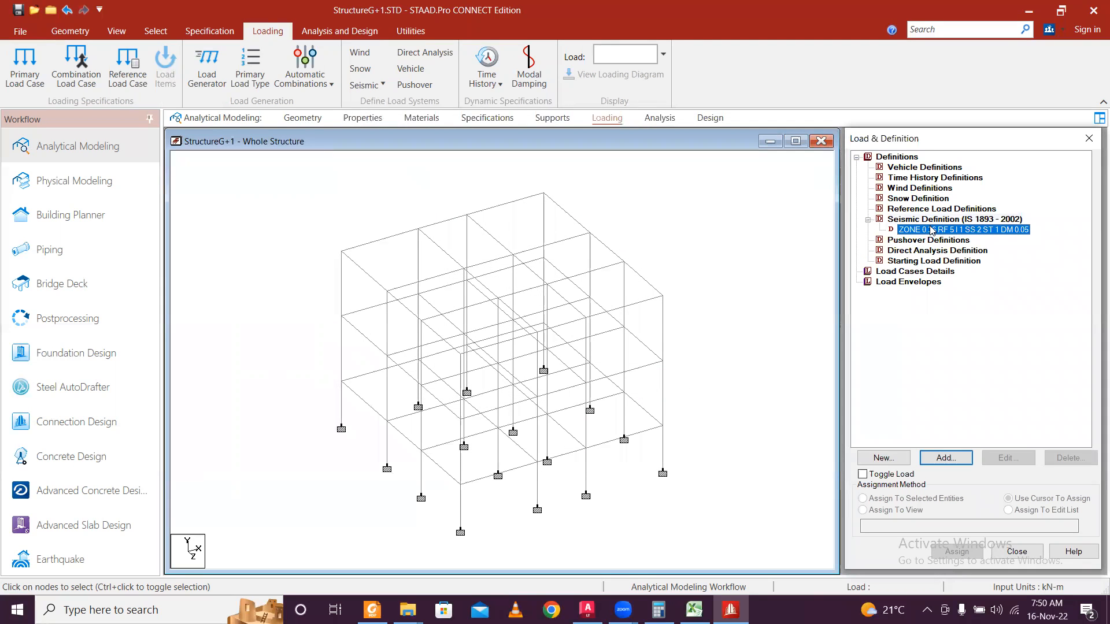
pyautogui.click(946, 458)
pyautogui.moveTo(677, 220); pyautogui.dragTo(543, 126)
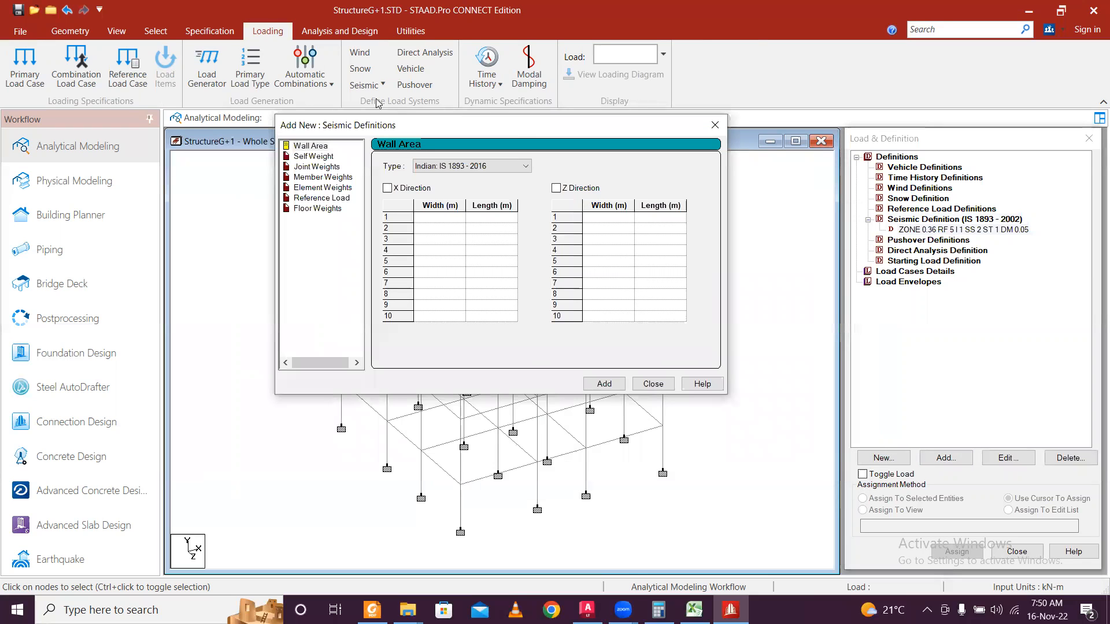
pyautogui.click(325, 157)
pyautogui.click(625, 383)
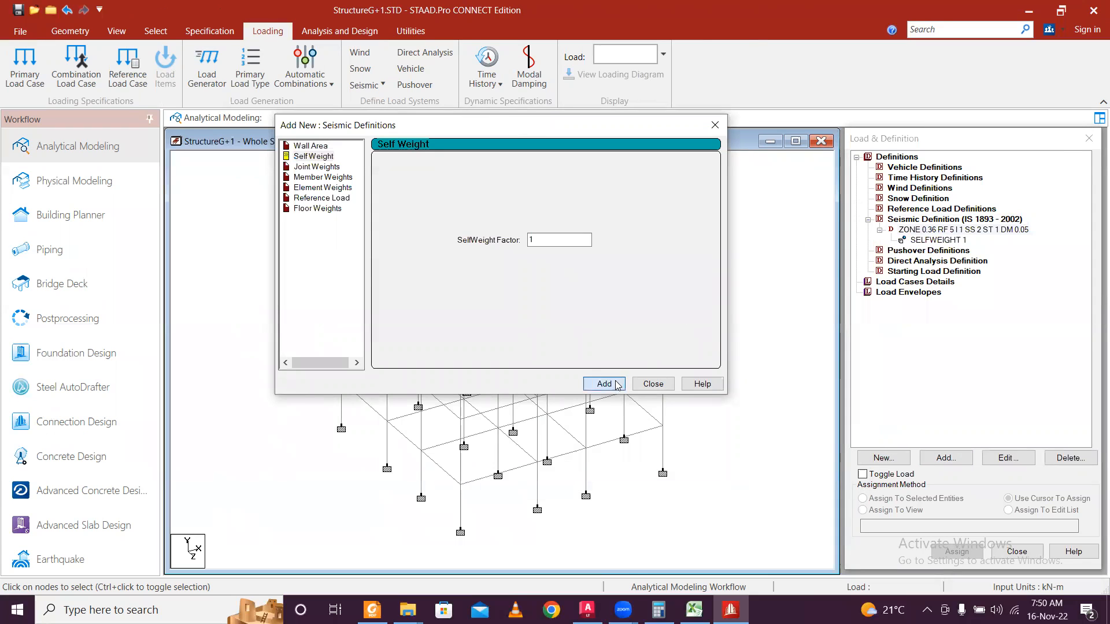
# Start a uniform (UNI) member weight and enter 15 kN/m as its weight.
pyautogui.click(316, 167)
pyautogui.click(318, 178)
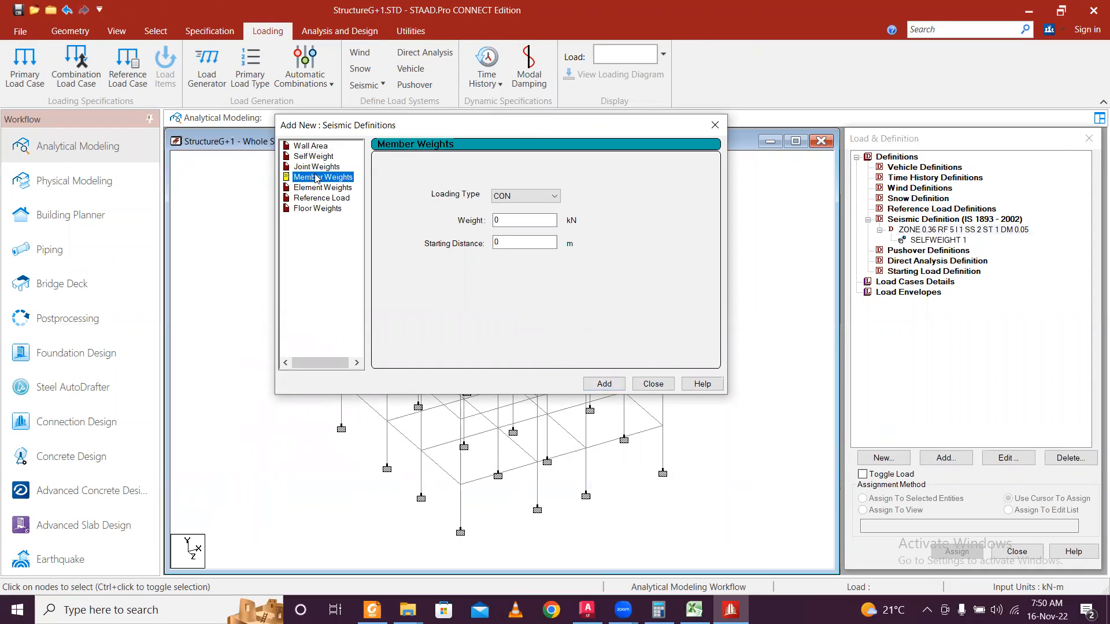
pyautogui.click(527, 197)
pyautogui.click(524, 218)
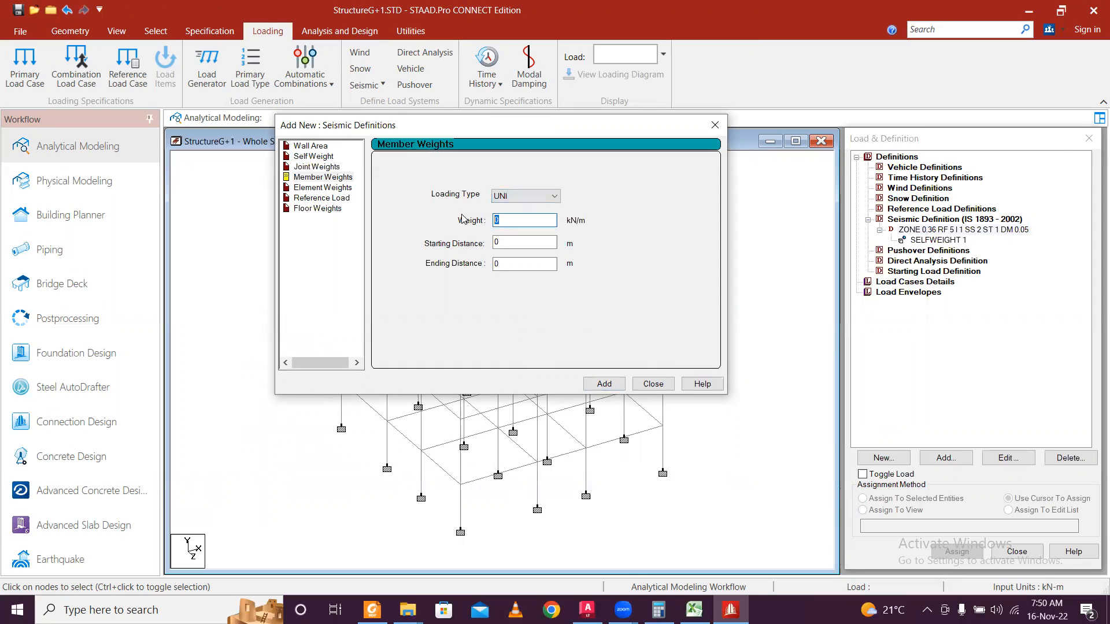
pyautogui.write('15')
pyautogui.moveTo(529, 216); pyautogui.dragTo(440, 217)
pyautogui.click(585, 607)
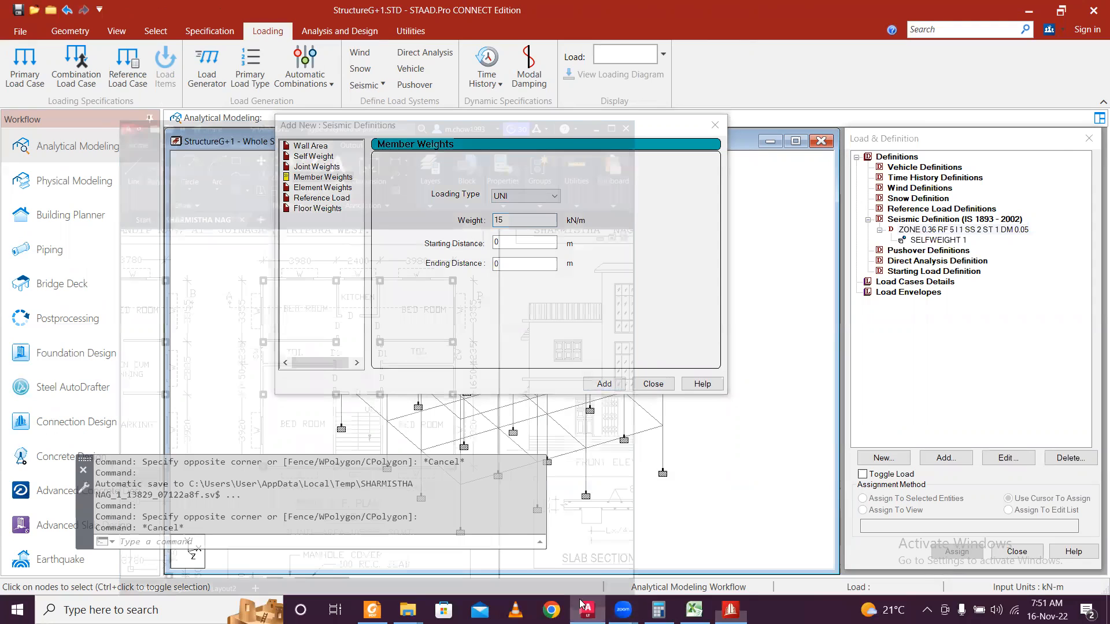
# Measure the wall beside the toilet in the AutoCAD LT floor plan, about 125 thick.
pyautogui.scroll(5, 324, 260)
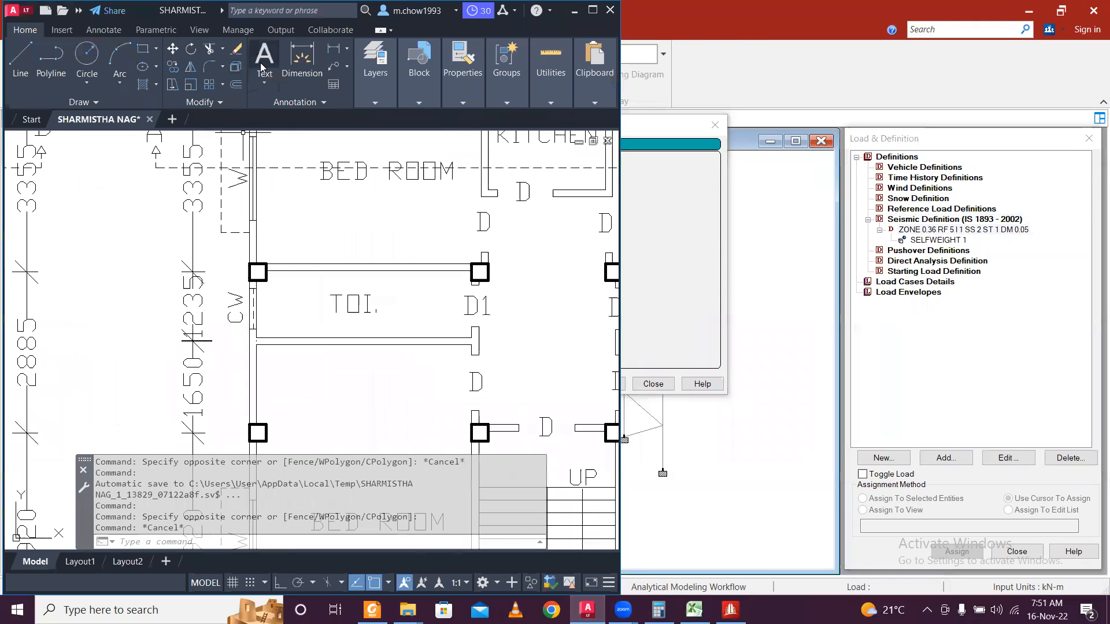
pyautogui.click(302, 58)
pyautogui.scroll(2, 327, 266)
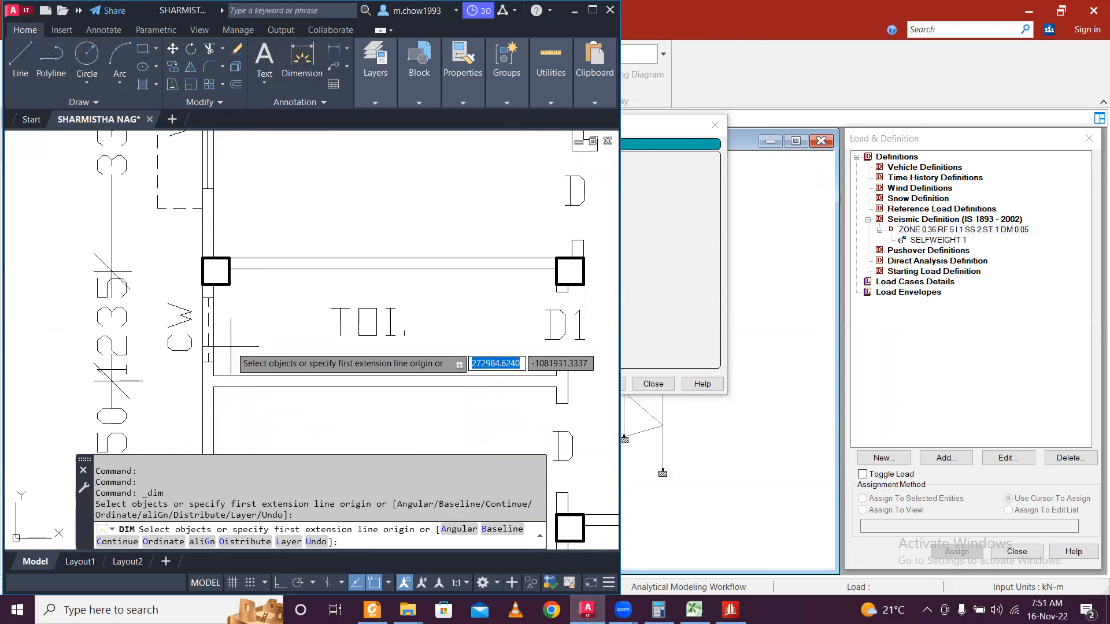
pyautogui.click(202, 400)
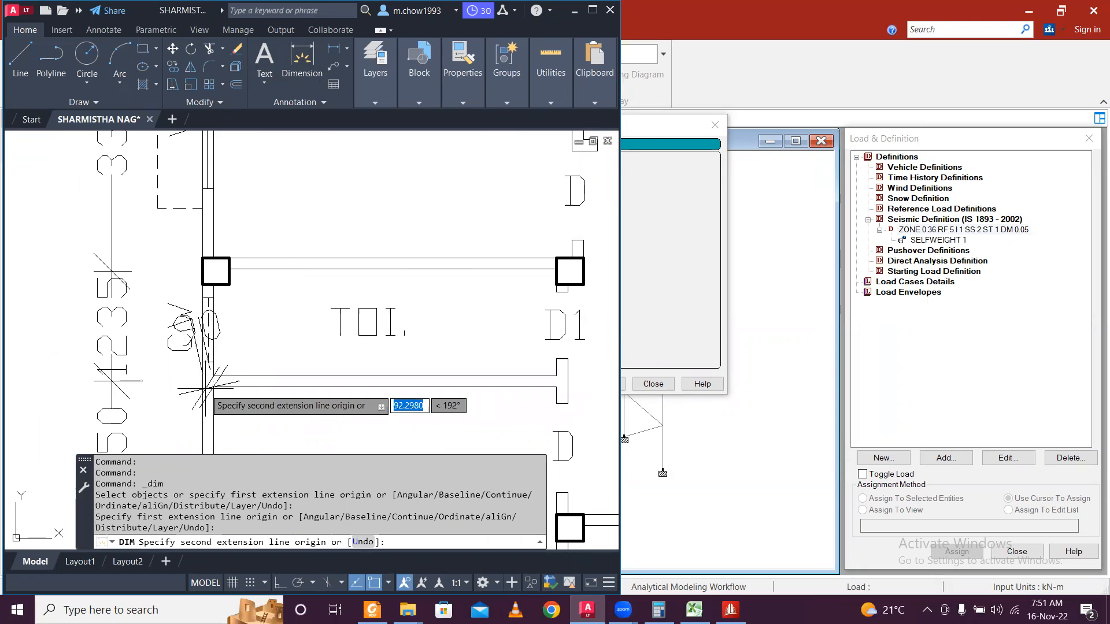
pyautogui.scroll(4, 202, 386)
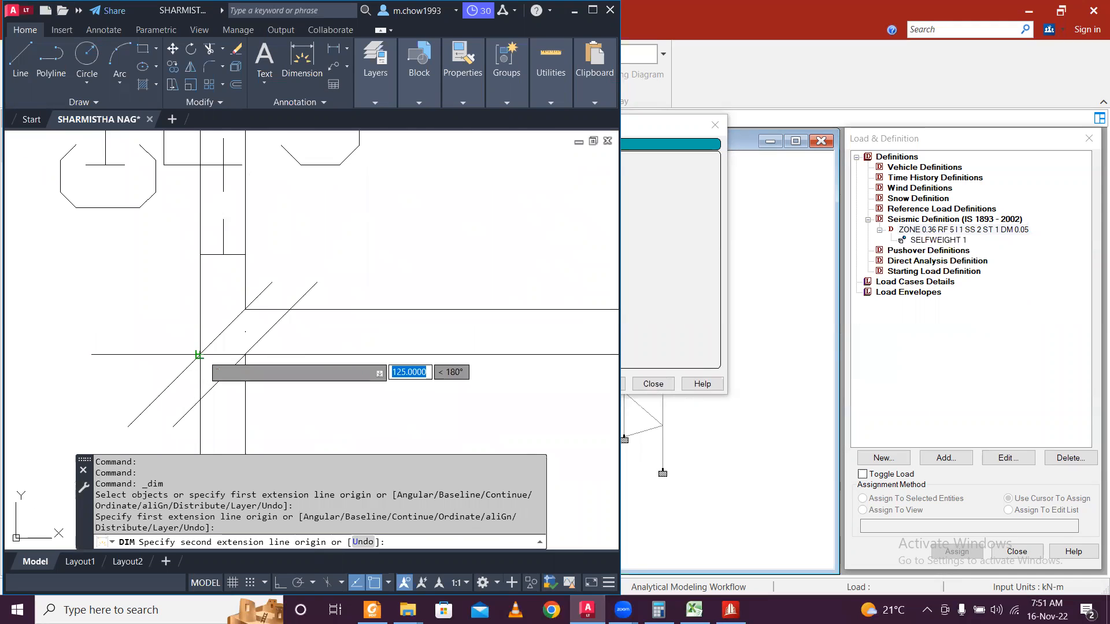
pyautogui.scroll(-1, 199, 355)
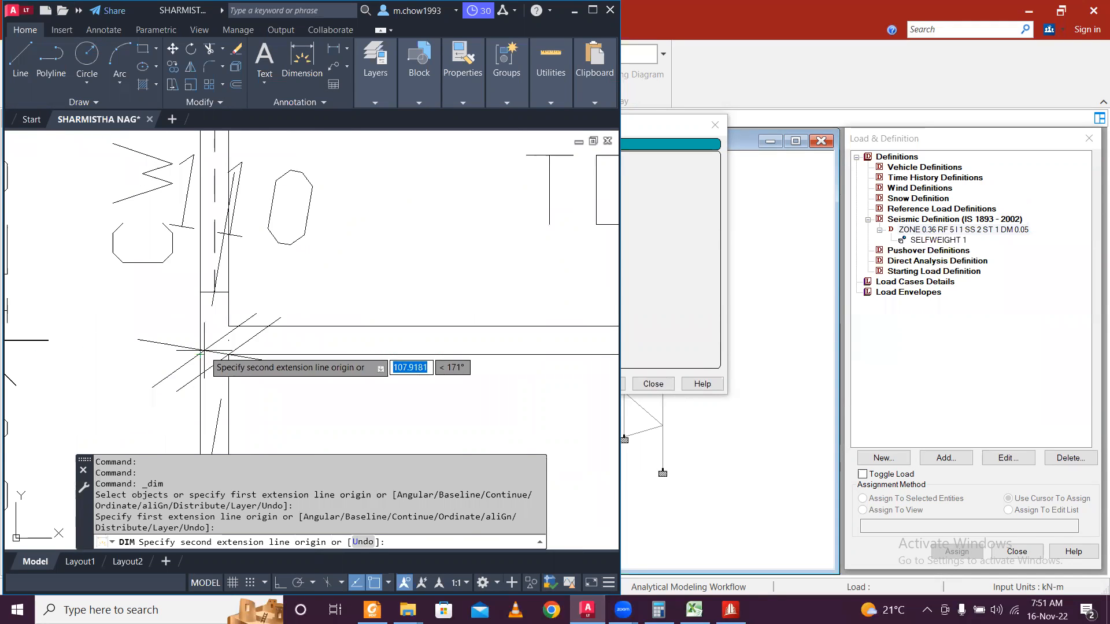
pyautogui.click(569, 13)
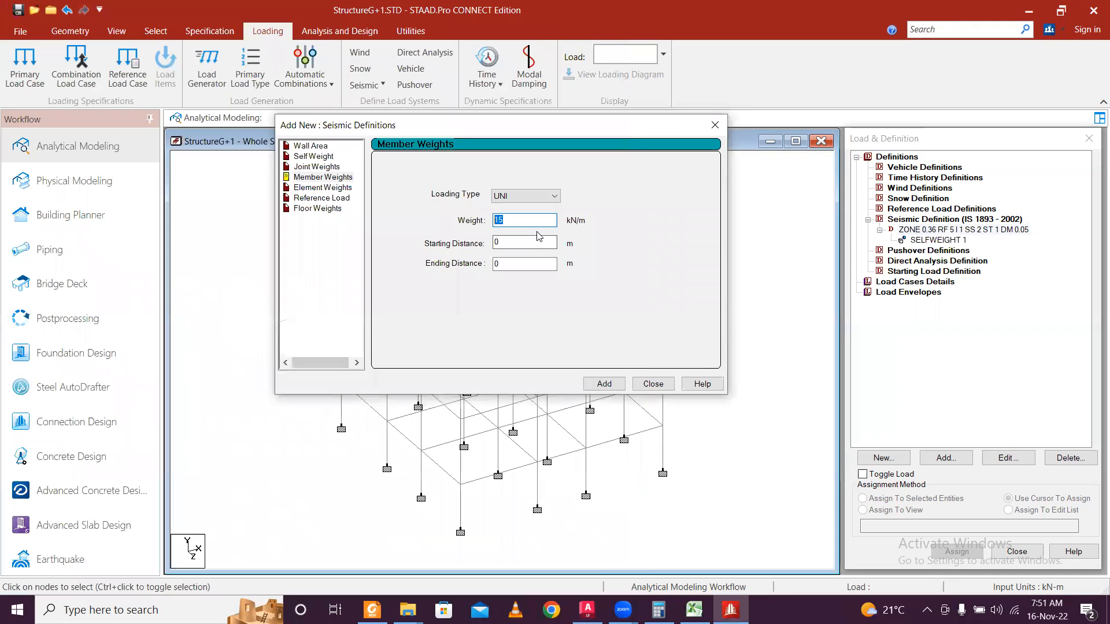
# Enter 7.5 kN/m and then 3 kN/m as uniform member weights, adding each one.
pyautogui.write('7.5')
pyautogui.click(602, 385)
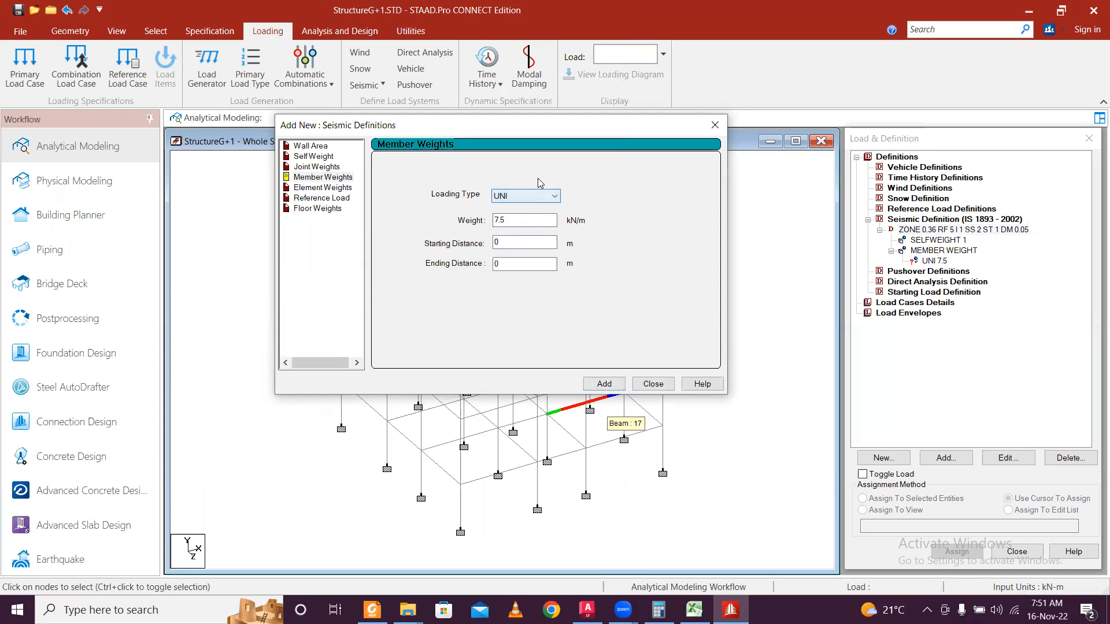
pyautogui.click(528, 221)
pyautogui.moveTo(532, 221); pyautogui.dragTo(411, 206)
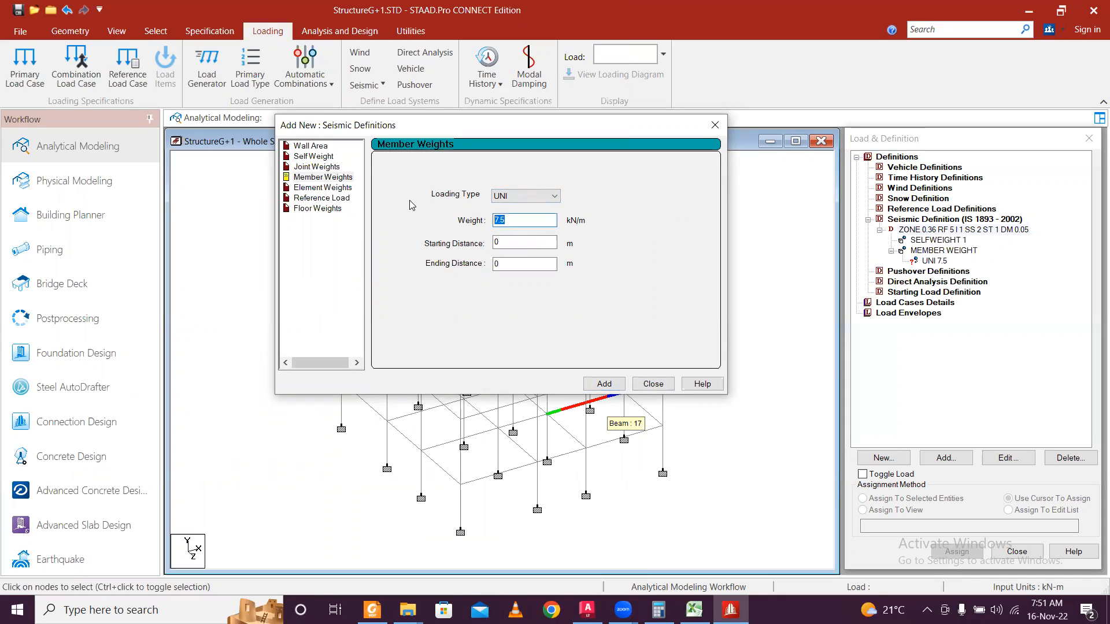
pyautogui.write('3')
pyautogui.click(603, 383)
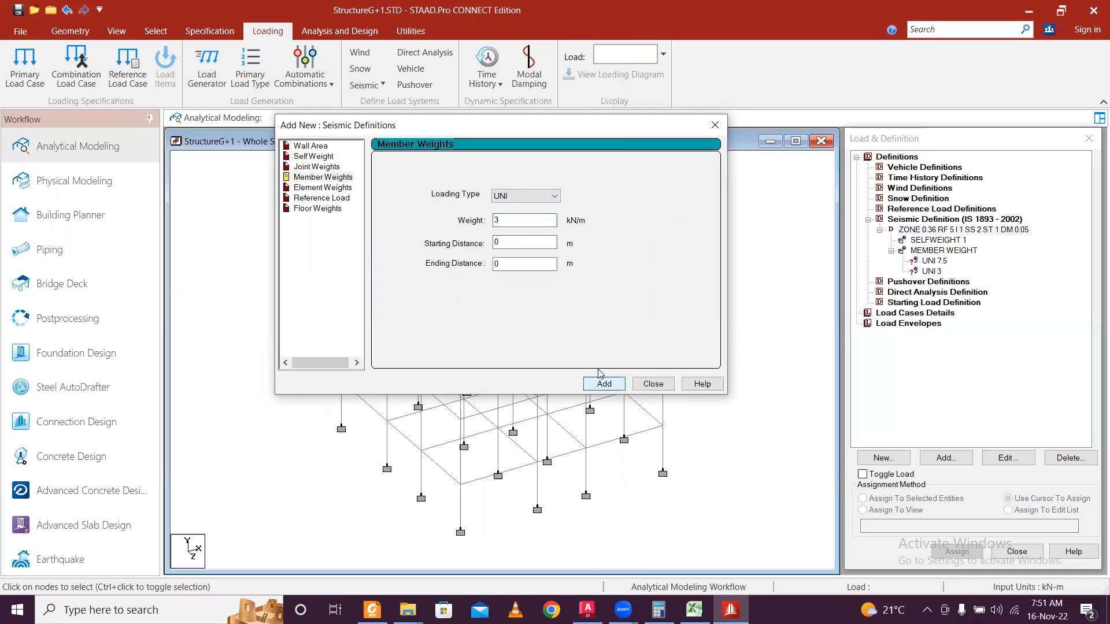
pyautogui.click(323, 188)
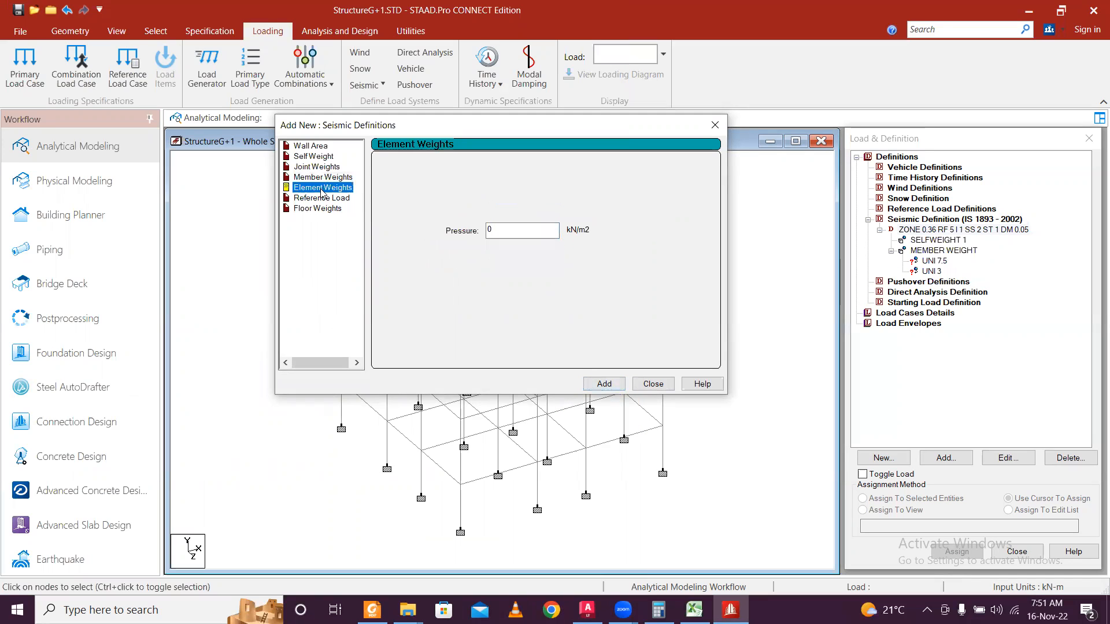
pyautogui.click(324, 209)
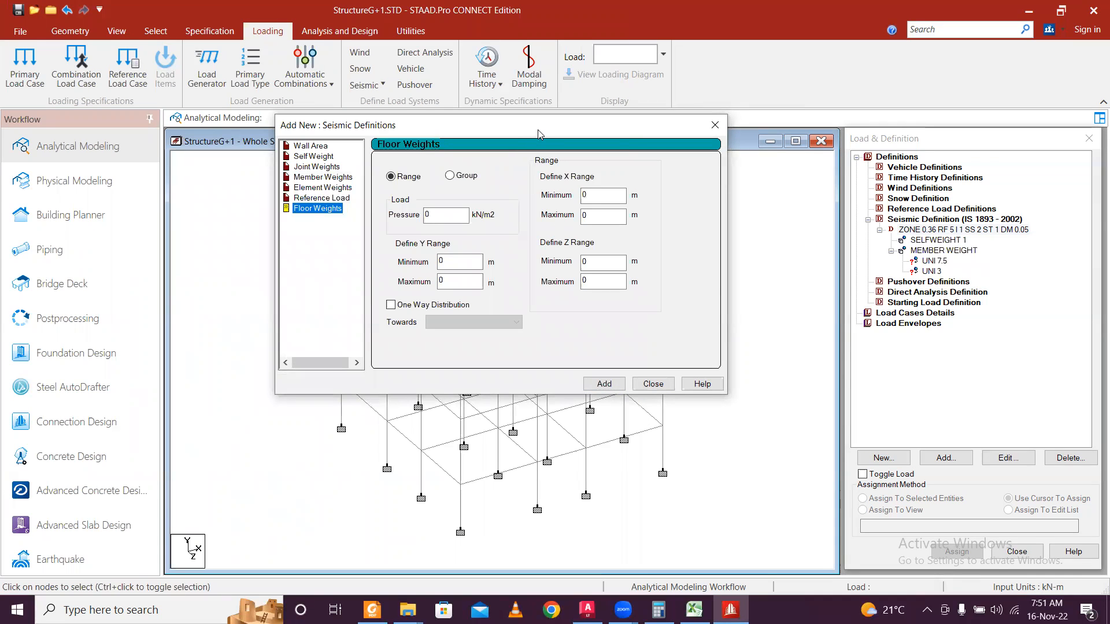
# Enter a floor-weight Y range of 3.1 m minimum to 6.5 m maximum.
pyautogui.moveTo(538, 134); pyautogui.dragTo(879, 242)
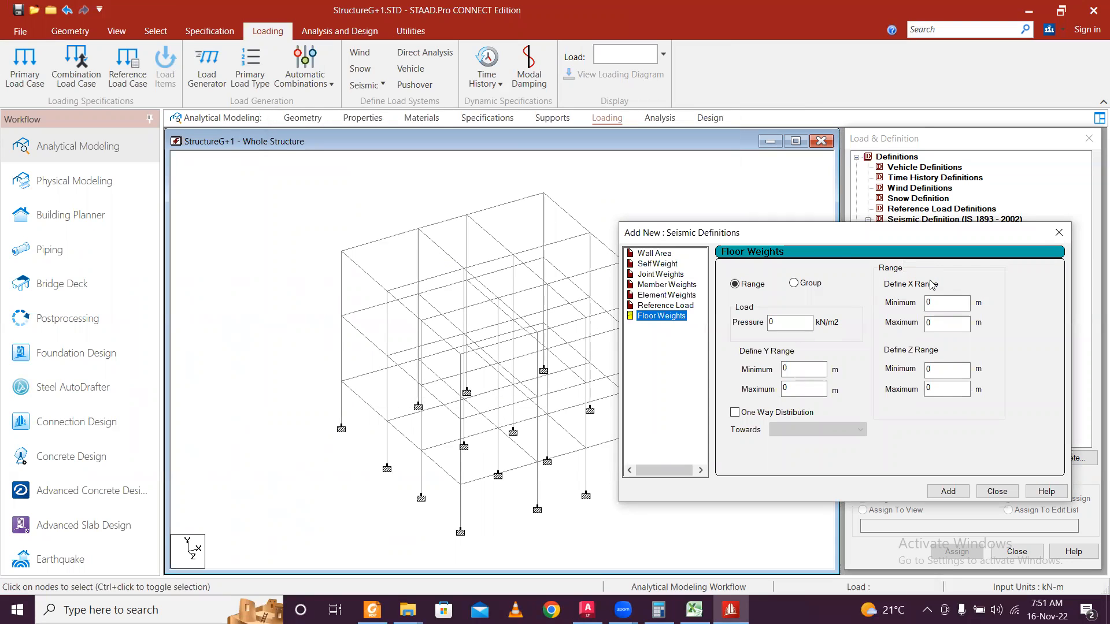
pyautogui.doubleClick(804, 389)
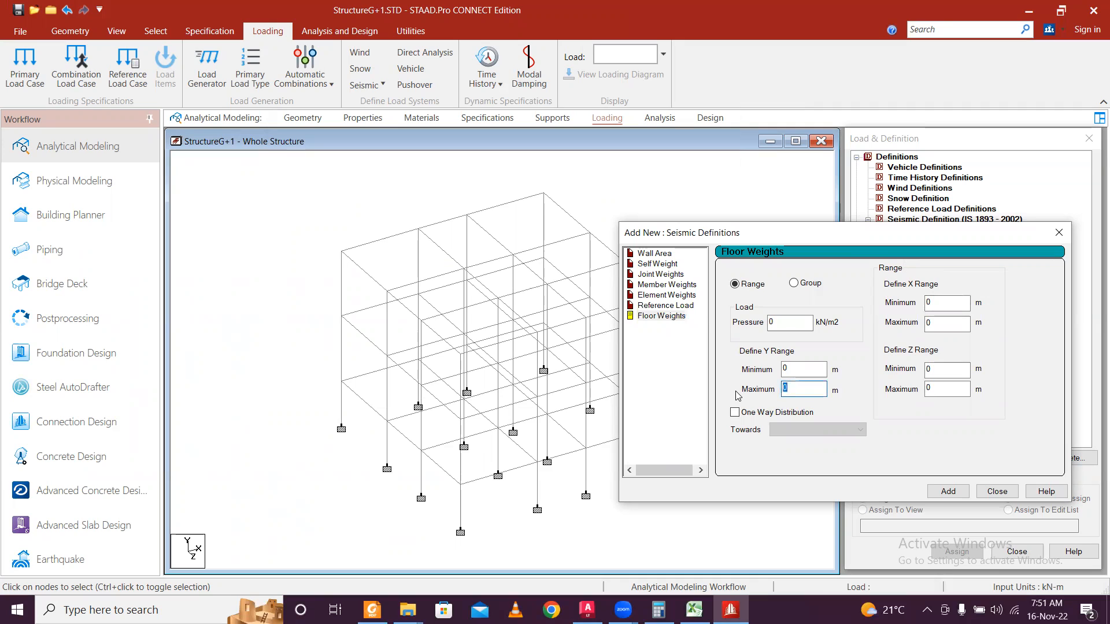
pyautogui.write('3.1')
pyautogui.doubleClick(795, 368)
pyautogui.write('6.')
pyautogui.press('BackSpace')
pyautogui.press('BackSpace')
pyautogui.write('3.1')
pyautogui.press('Tab')
pyautogui.write('6.')
pyautogui.moveTo(869, 236); pyautogui.dragTo(668, 183)
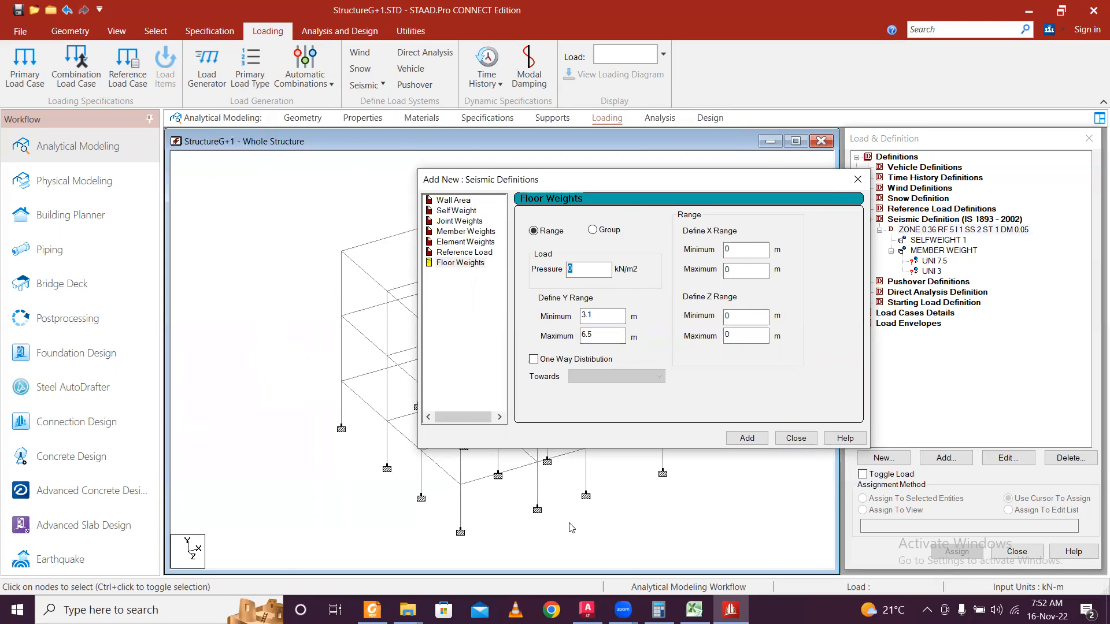
pyautogui.click(587, 610)
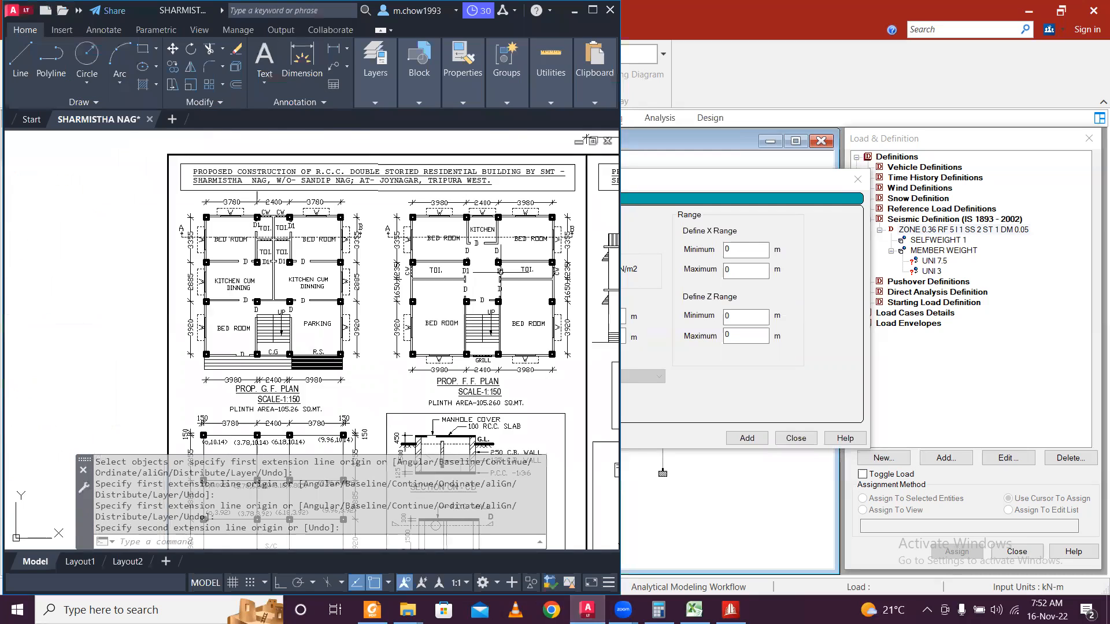
# Pan and zoom the AutoCAD LT drawing to the short-span slab section, then minimize AutoCAD.
pyautogui.scroll(5, 418, 352)
pyautogui.moveTo(417, 356); pyautogui.dragTo(411, 326, button='middle')
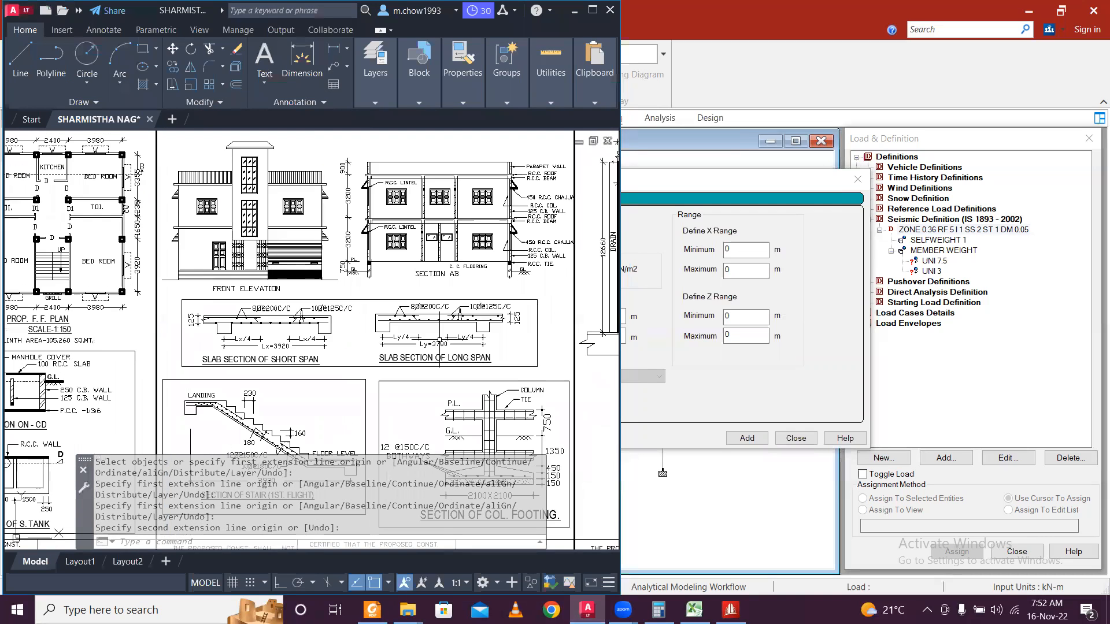
pyautogui.moveTo(350, 347)
pyautogui.mouseDown(button='middle')
pyautogui.moveTo(56, 321)
pyautogui.moveTo(392, 318)
pyautogui.mouseUp(button='middle')
pyautogui.scroll(4, 272, 305)
pyautogui.scroll(2, 165, 270)
pyautogui.click(574, 10)
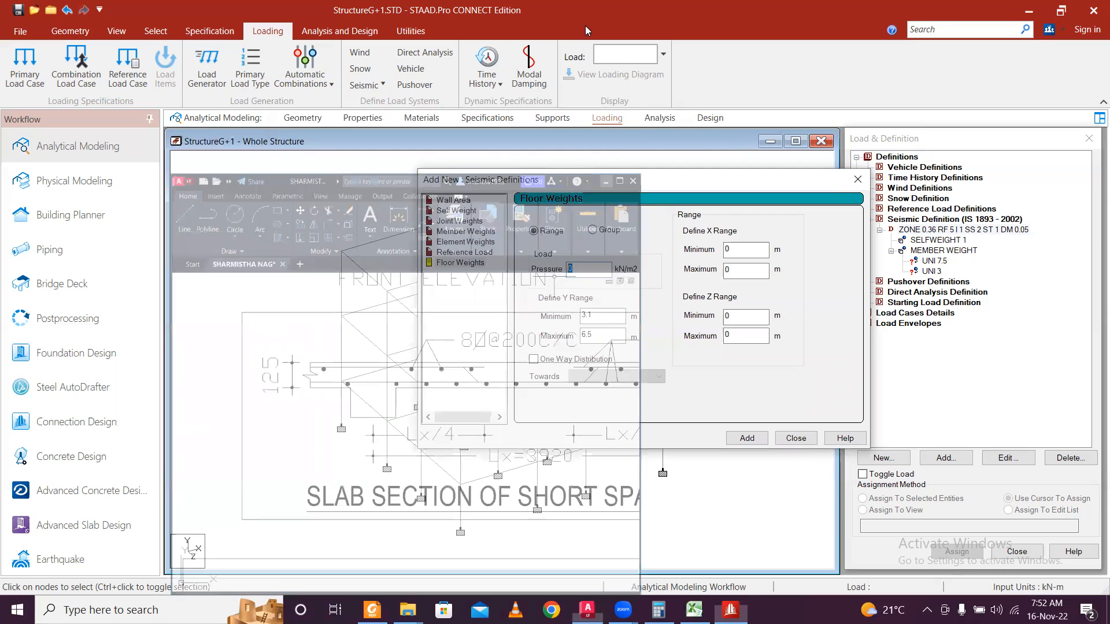
pyautogui.click(658, 610)
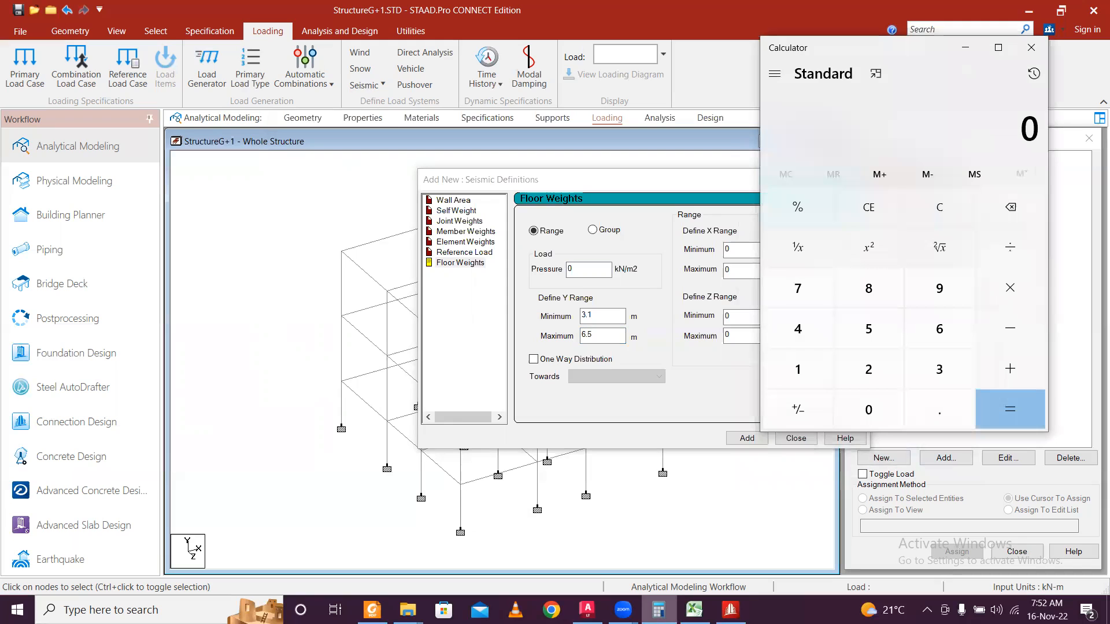
# Calculate 0.125 × 25 + 0.5 = 3.625 in Calculator.
pyautogui.write('.125*25')
pyautogui.press('Return')
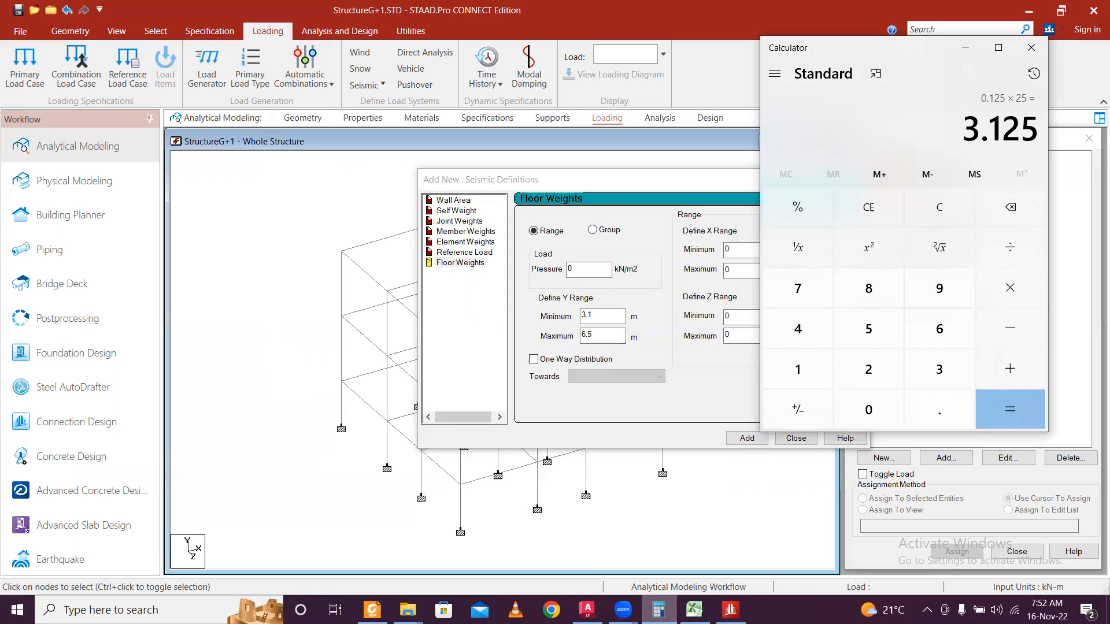
pyautogui.press('+')
pyautogui.write('0.5')
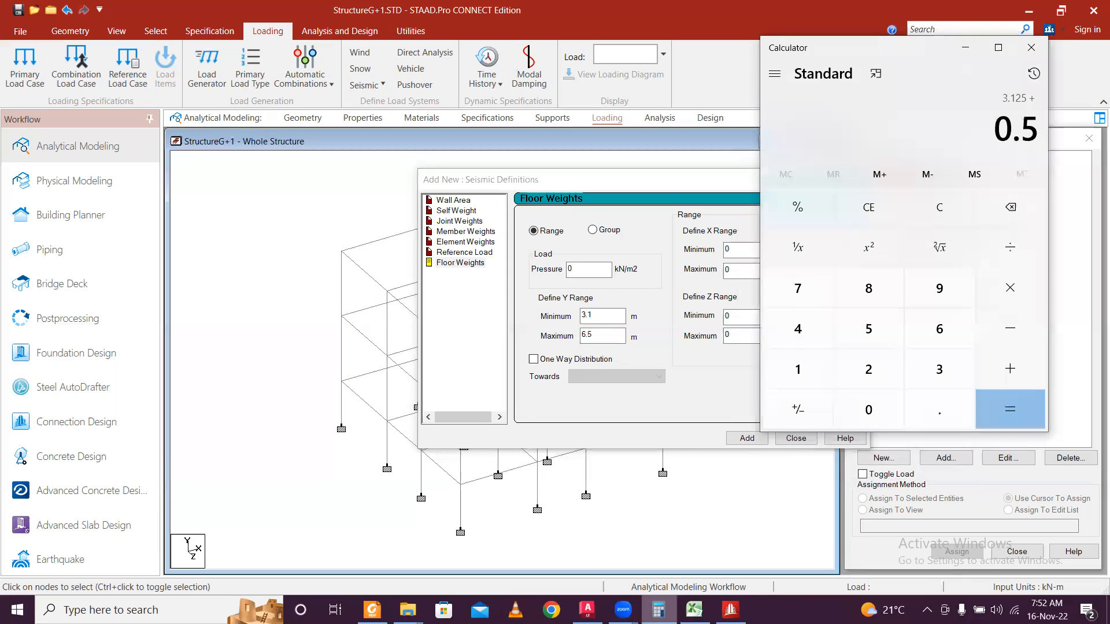
pyautogui.press('Return')
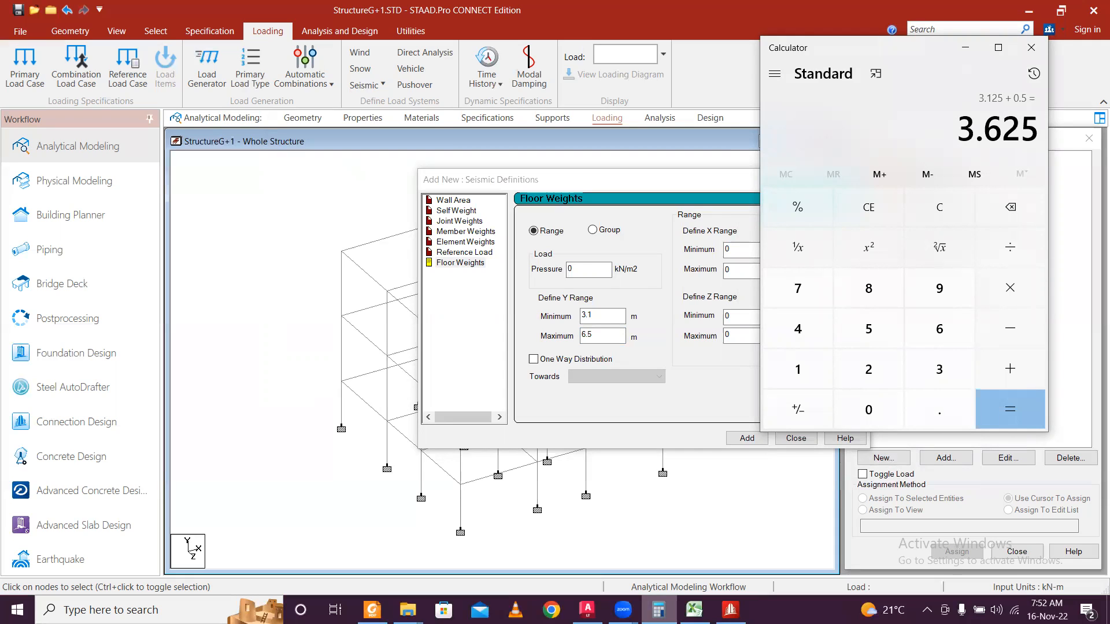
# Compute 2 × 0.25 = 0.5 in Calculator for the extra floor load.
pyautogui.click(965, 47)
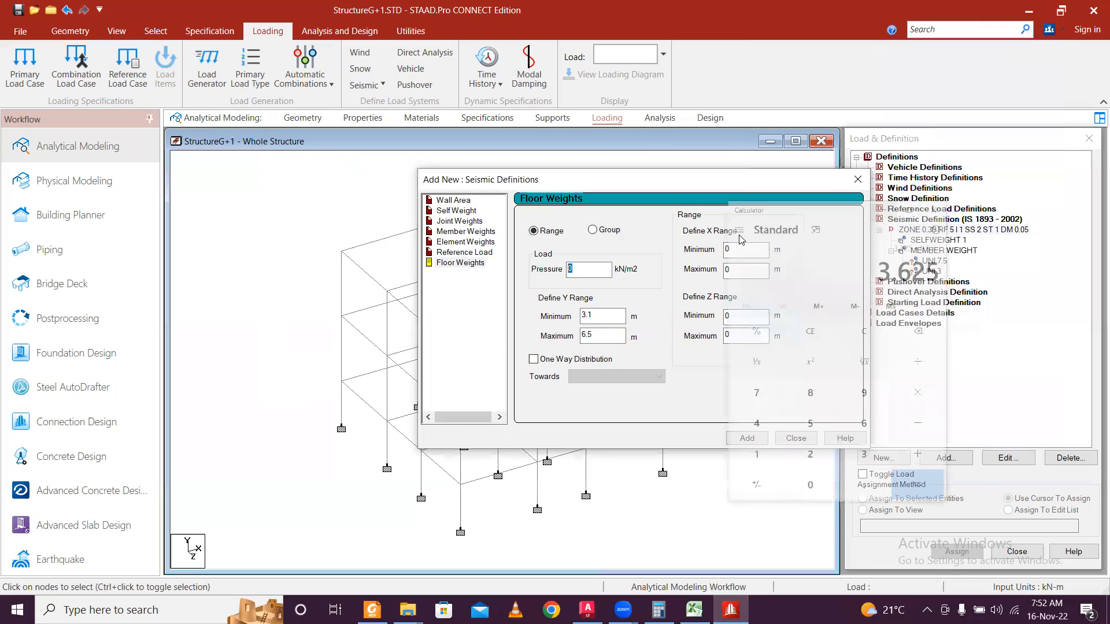
pyautogui.write('625')
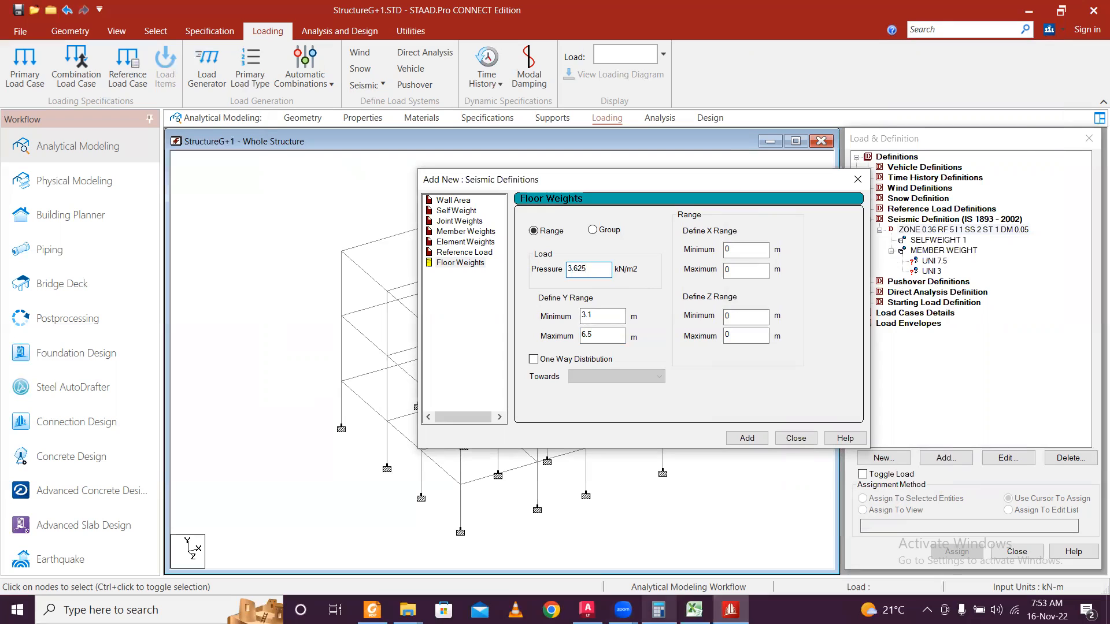
pyautogui.click(659, 610)
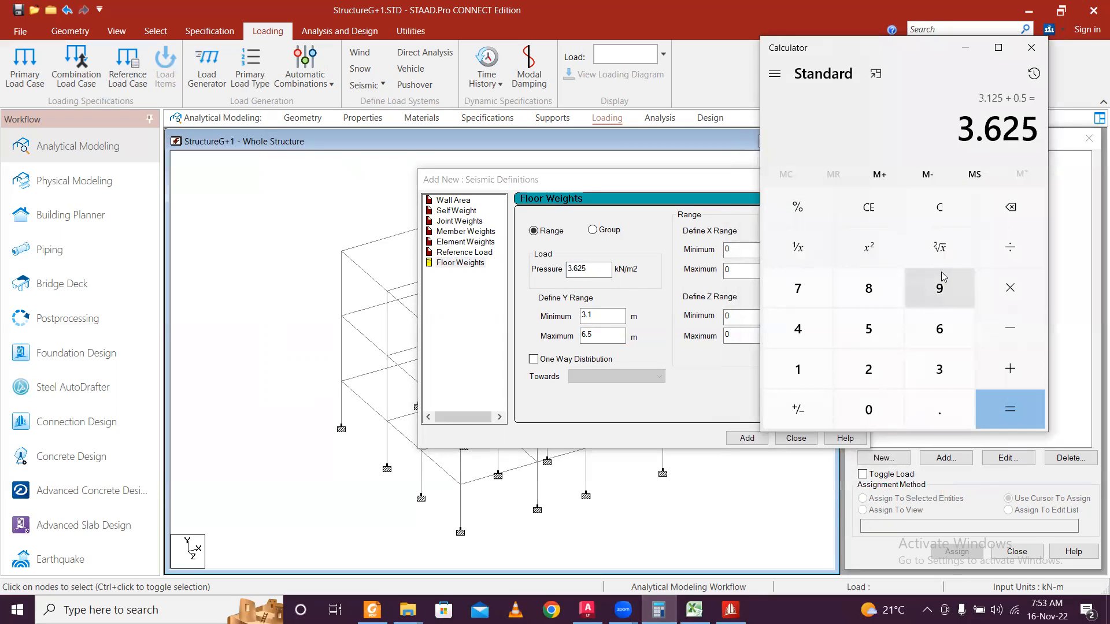
pyautogui.press('Escape')
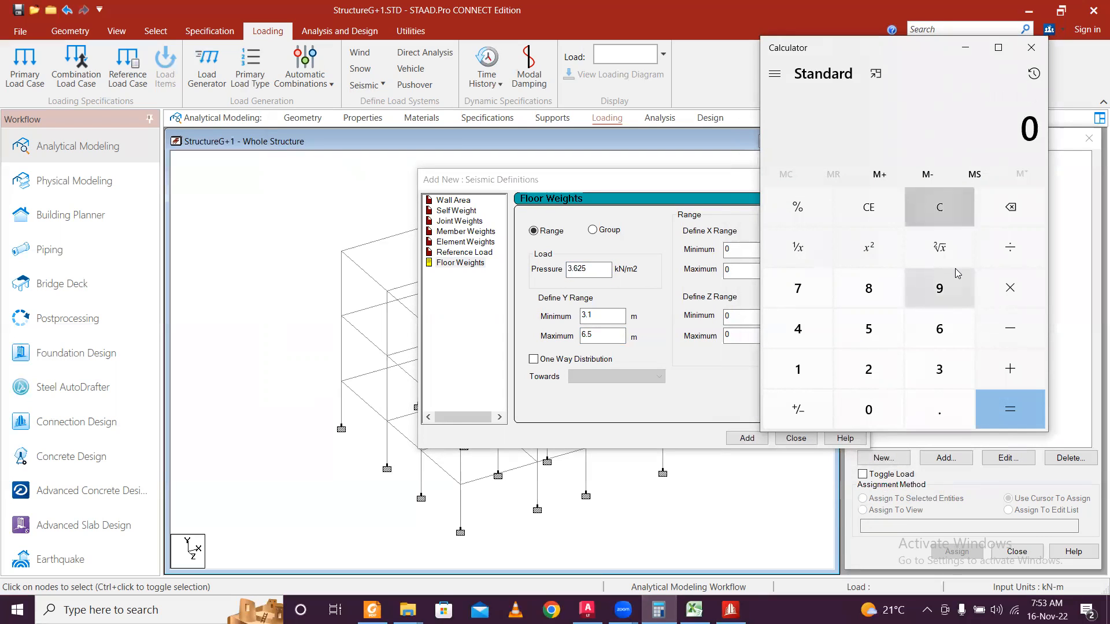
pyautogui.write('2 × 0.25')
pyautogui.press('Return')
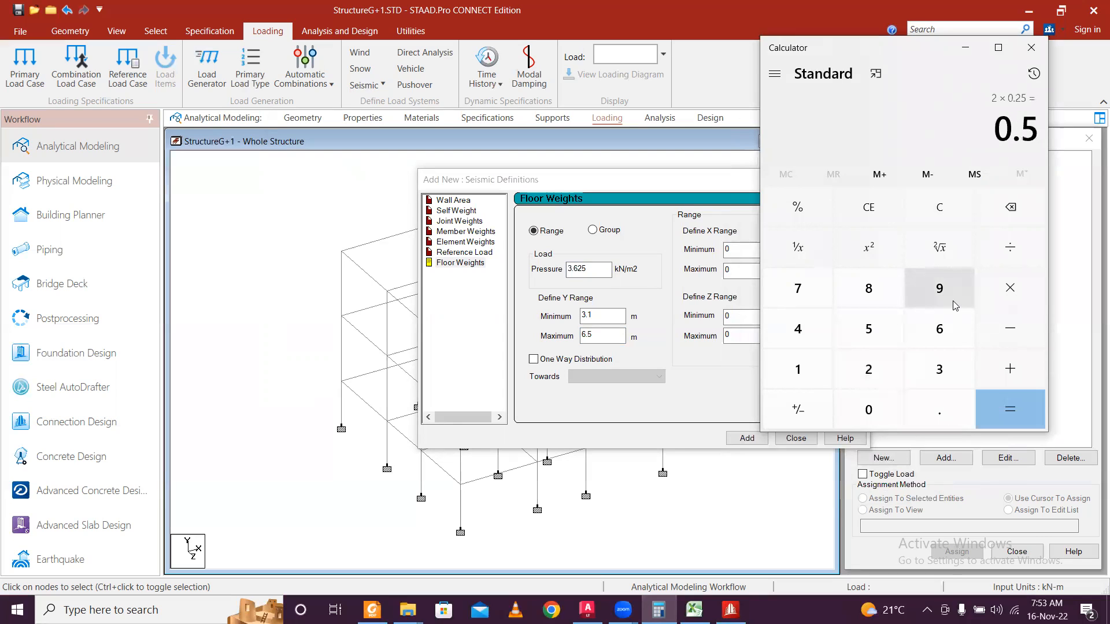
# Add 3.625 + 0.5 in Calculator to get a total of 4.125.
pyautogui.click(966, 52)
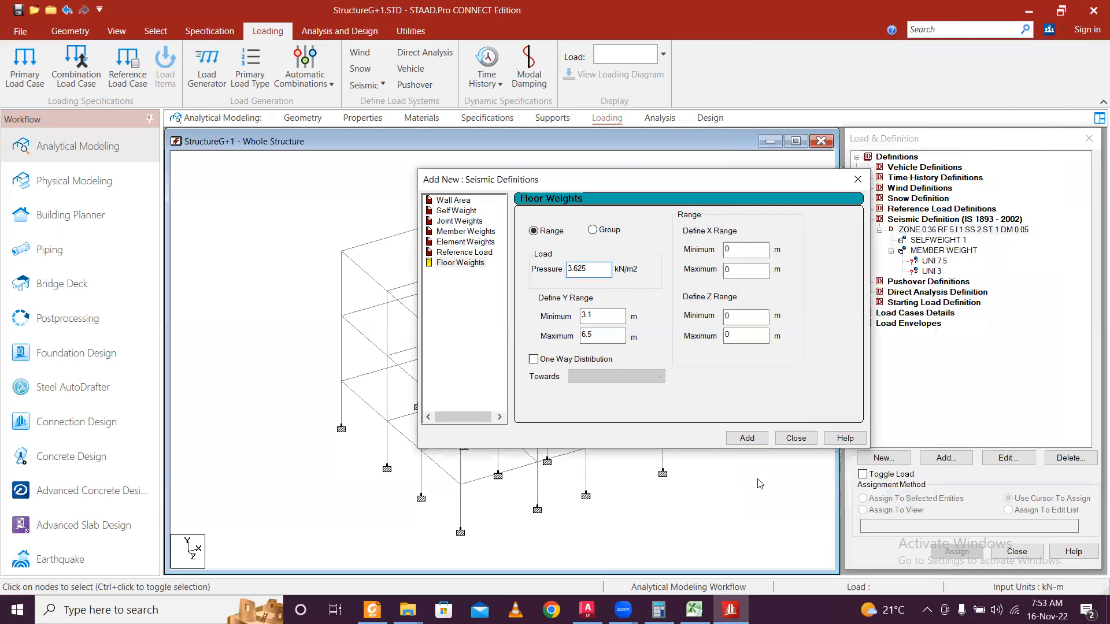
pyautogui.click(659, 610)
pyautogui.press('Escape')
pyautogui.write('3.625')
pyautogui.press('+')
pyautogui.write('0.5')
pyautogui.press('Return')
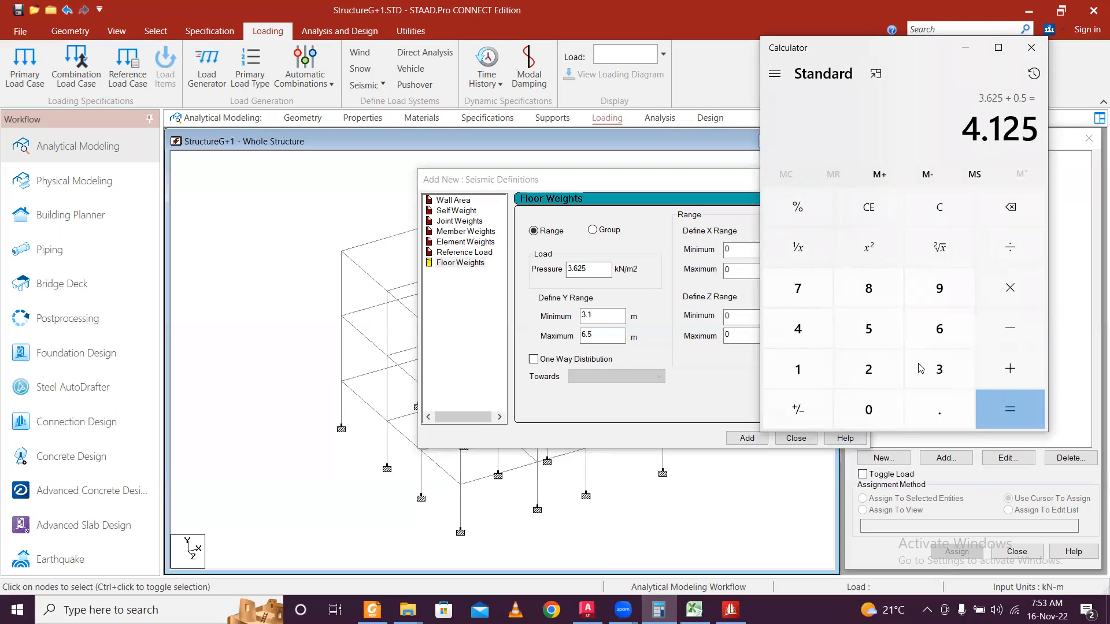
# Enter 4.125 kN/m² as the floor pressure and add the floor weight.
pyautogui.click(965, 47)
pyautogui.moveTo(592, 272); pyautogui.dragTo(527, 265)
pyautogui.write('4.')
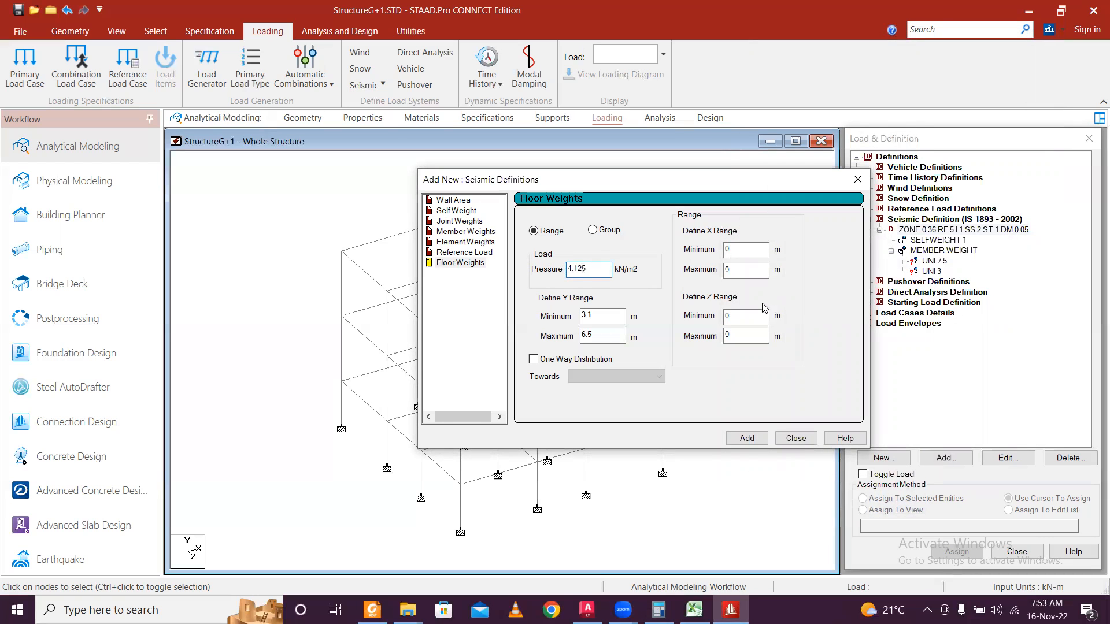
pyautogui.click(758, 442)
# Assign the UNI 7.5 member weight to both lower floor-level beam rows in front view.
pyautogui.click(793, 438)
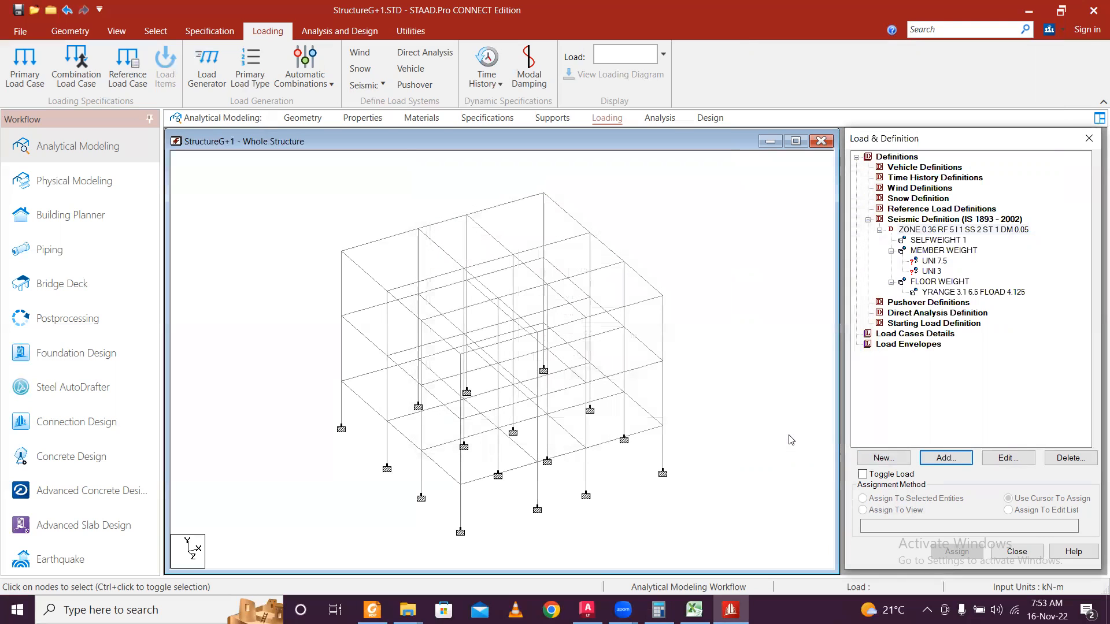
pyautogui.click(934, 261)
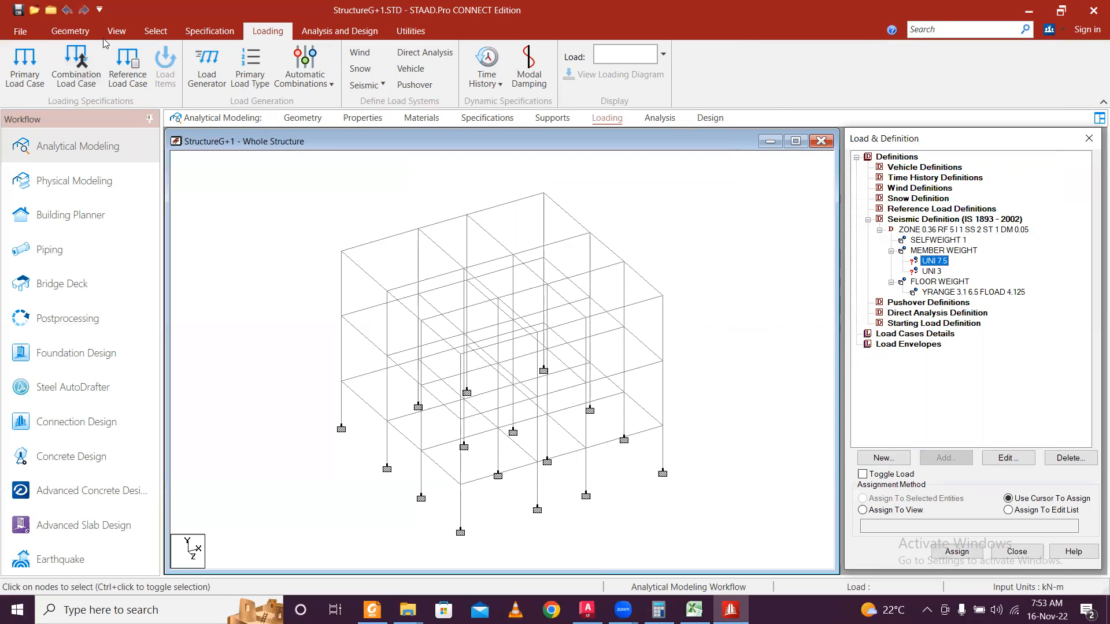
pyautogui.click(116, 30)
pyautogui.click(299, 70)
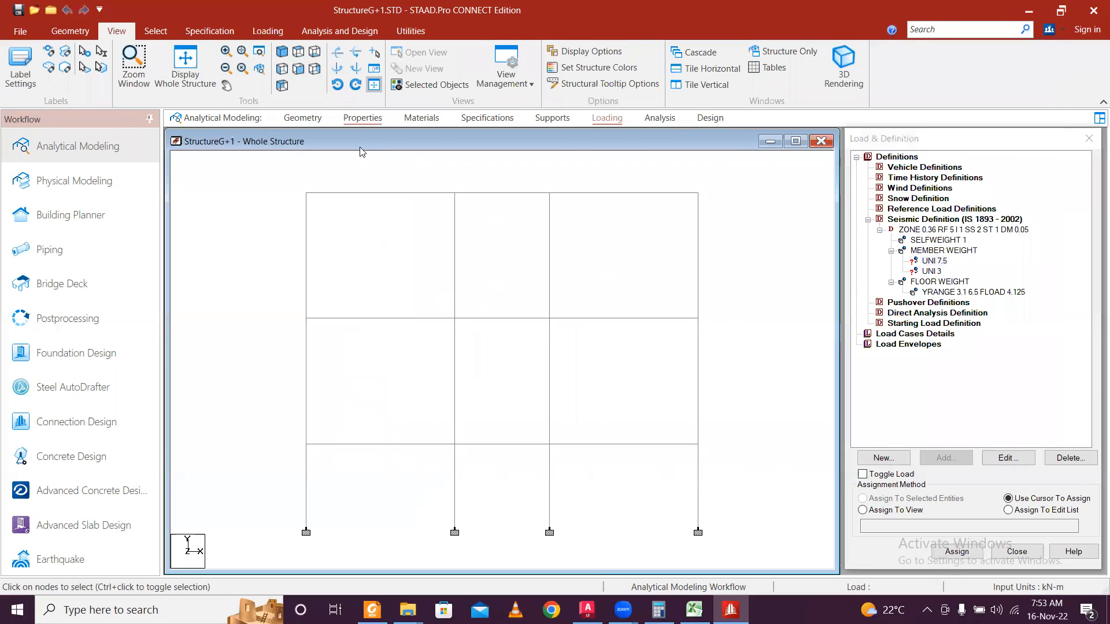
pyautogui.moveTo(310, 420); pyautogui.dragTo(694, 453)
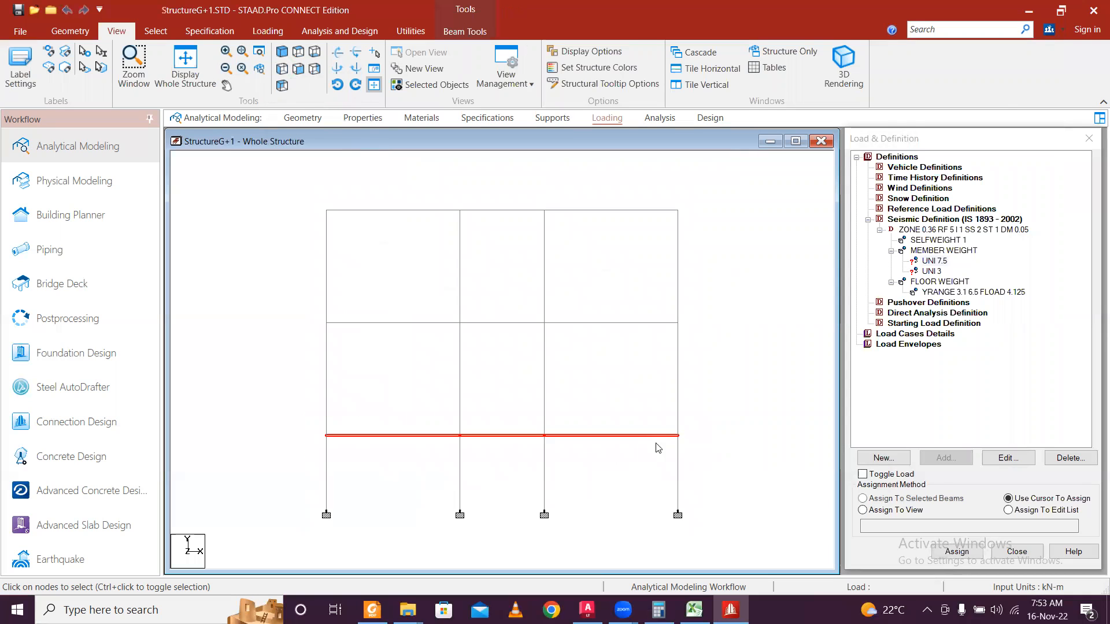
pyautogui.moveTo(305, 305); pyautogui.dragTo(709, 355)
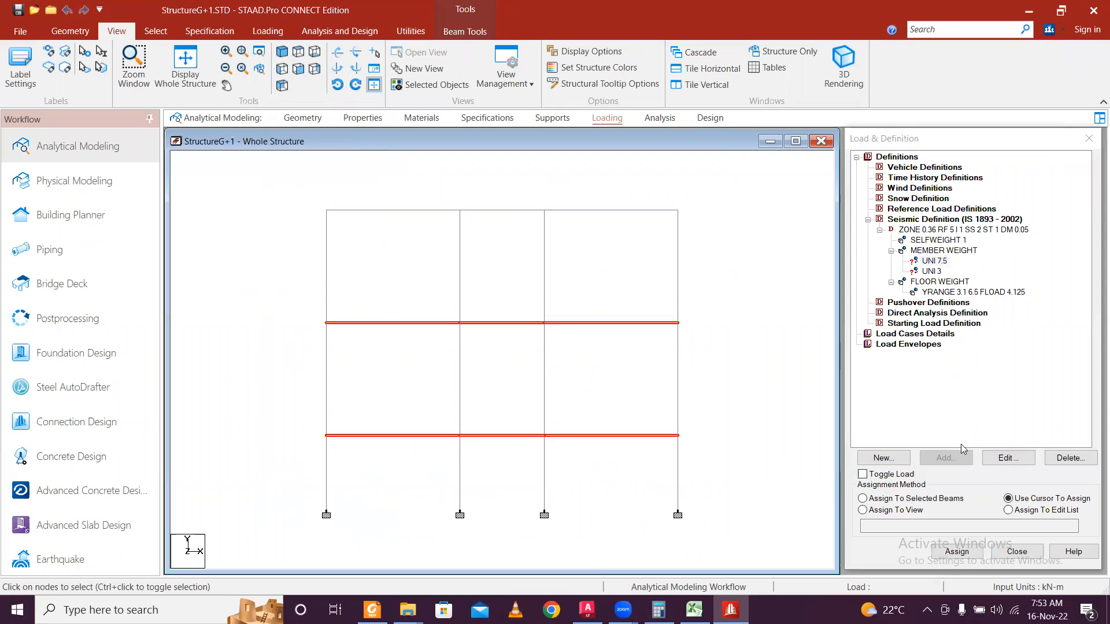
pyautogui.click(864, 498)
pyautogui.click(957, 551)
pyautogui.click(1006, 395)
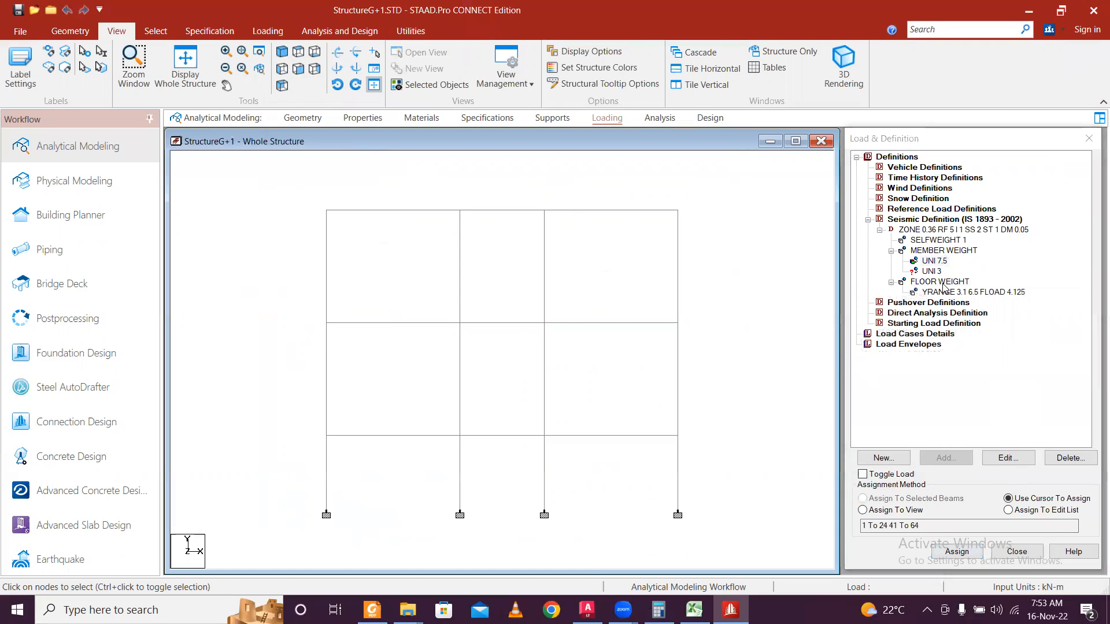
# Pick the UNI 3 member weight and window-select the roof level beams.
pyautogui.click(932, 272)
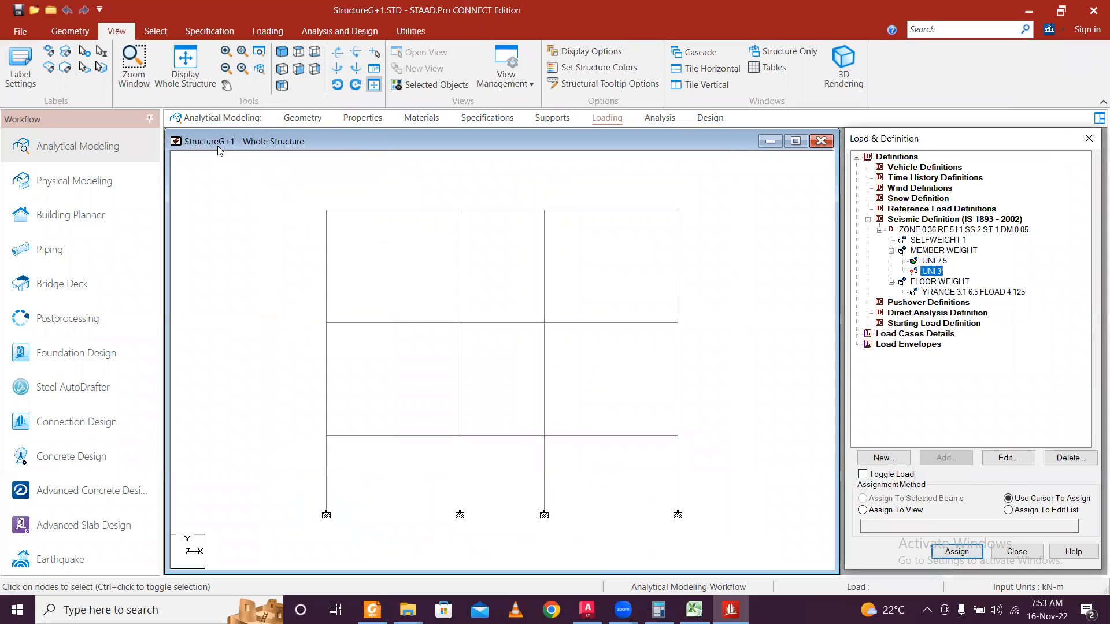
pyautogui.moveTo(300, 207); pyautogui.dragTo(759, 234)
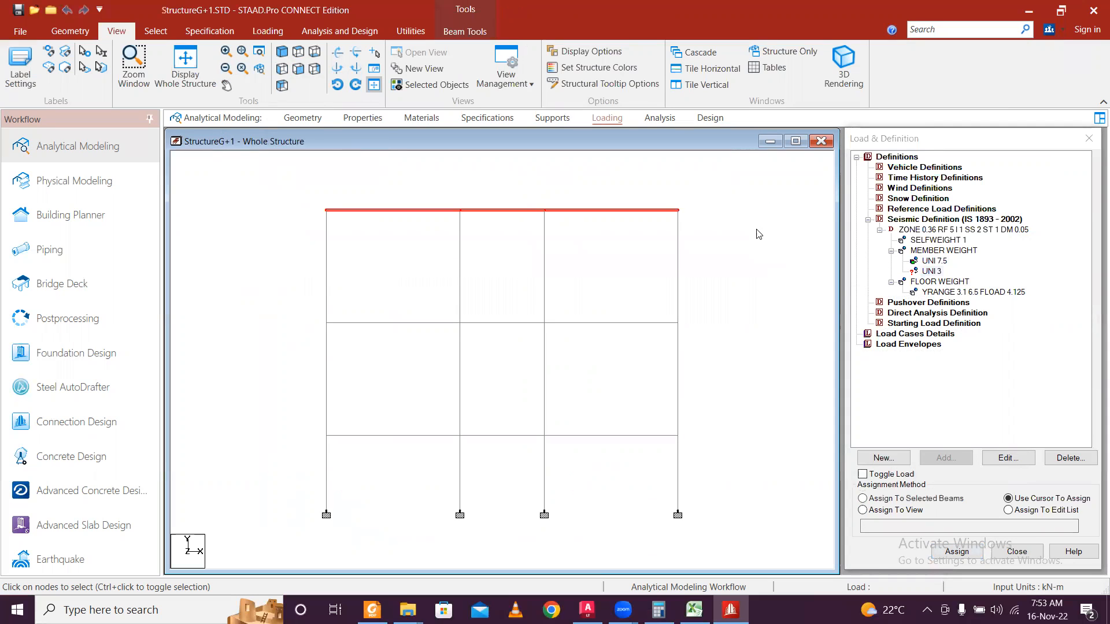
pyautogui.rightClick(432, 213)
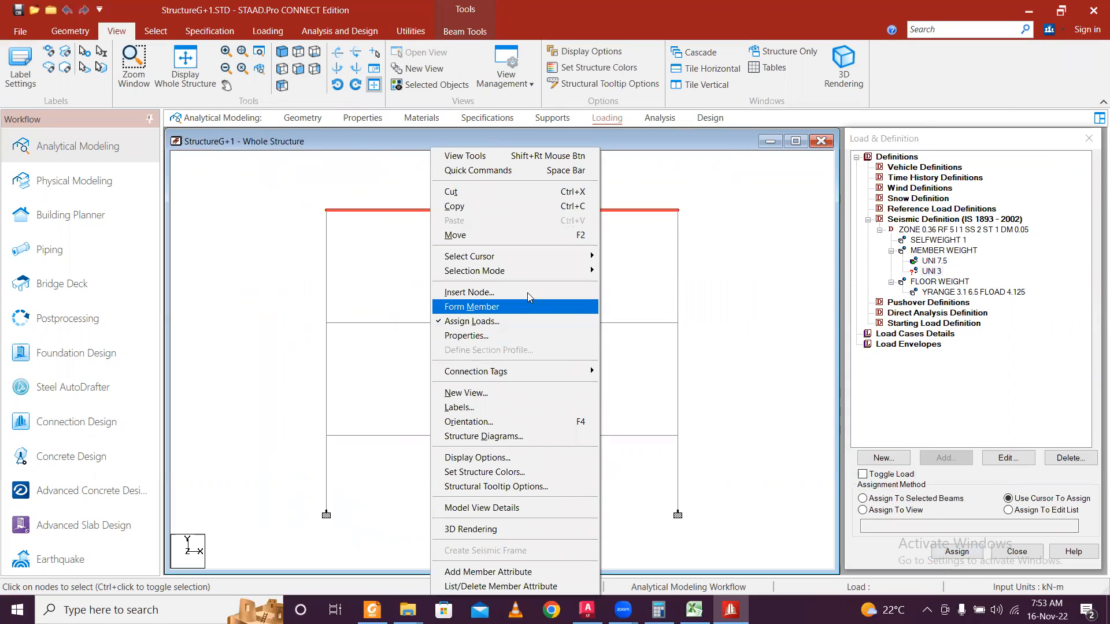
# Open the roof beams in a new plan view and select the roof's edge beams.
pyautogui.click(511, 403)
pyautogui.click(731, 341)
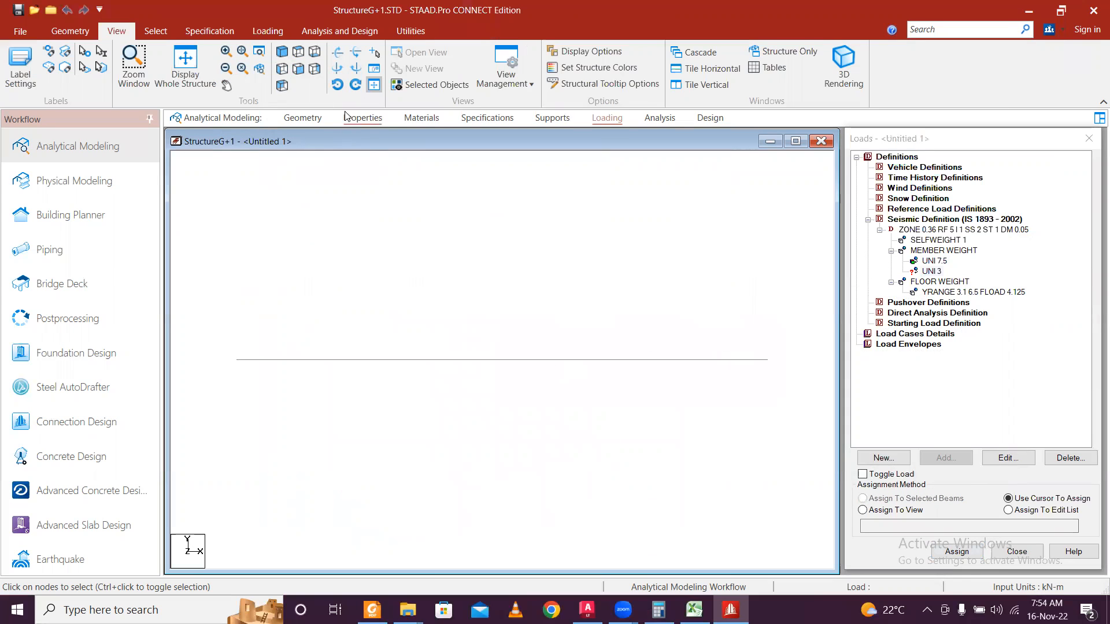
pyautogui.click(313, 54)
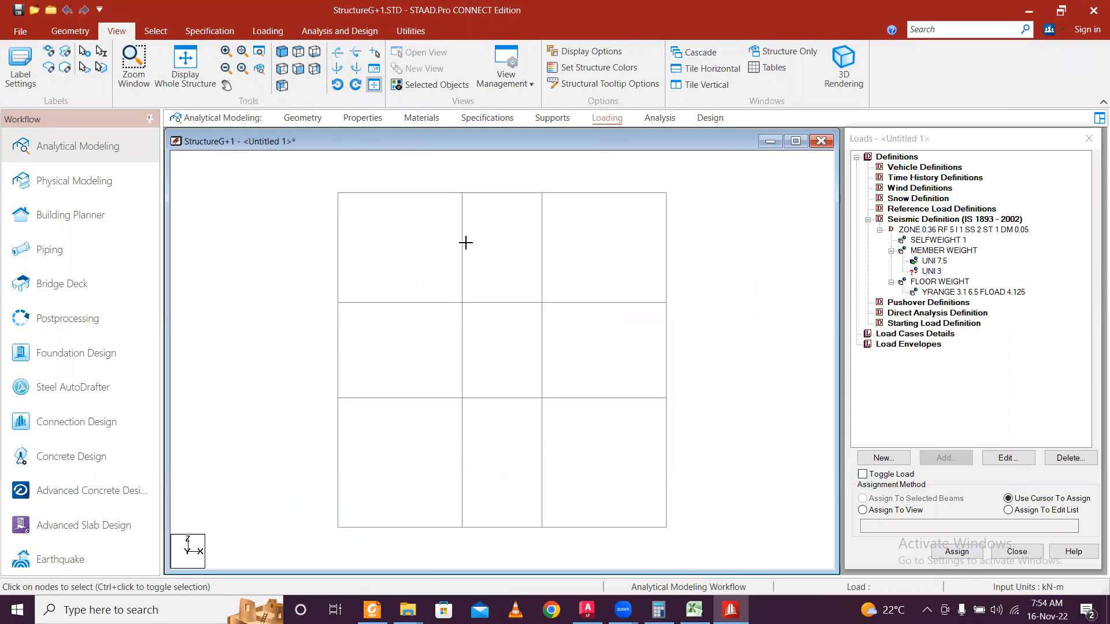
pyautogui.click(942, 271)
pyautogui.moveTo(279, 199); pyautogui.dragTo(715, 249)
pyautogui.keyDown('ctrl'); pyautogui.moveTo(340, 192); pyautogui.dragTo(382, 518); pyautogui.keyUp('ctrl')
pyautogui.keyDown('ctrl'); pyautogui.moveTo(340, 490); pyautogui.dragTo(486, 524); pyautogui.keyUp('ctrl')
pyautogui.keyDown('ctrl'); pyautogui.moveTo(523, 490); pyautogui.dragTo(679, 527); pyautogui.keyUp('ctrl')
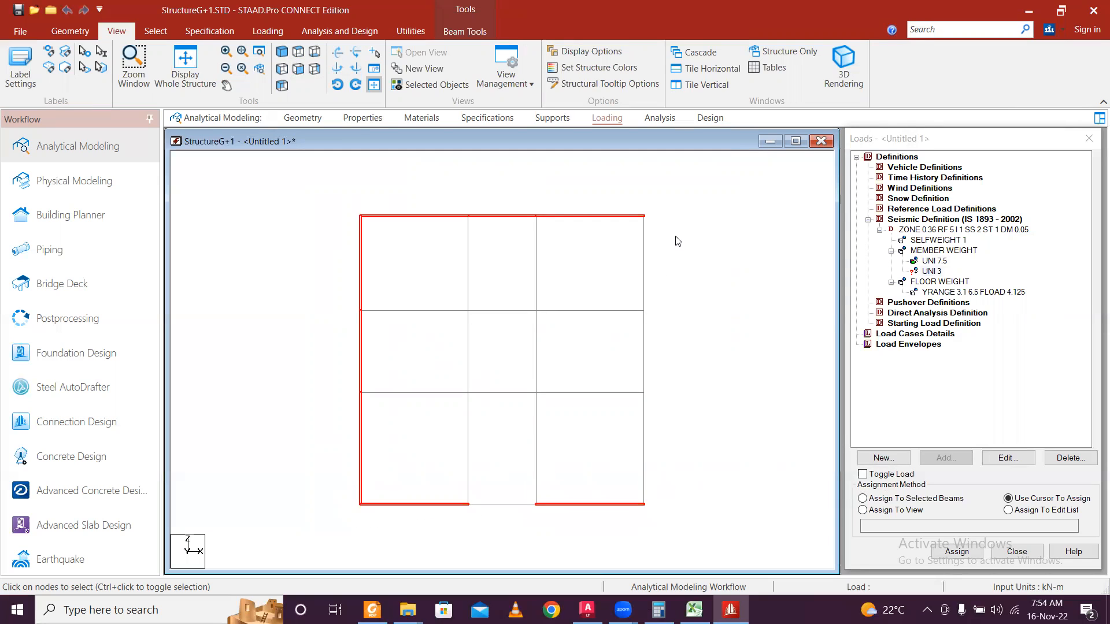
pyautogui.keyDown('ctrl'); pyautogui.moveTo(636, 206); pyautogui.dragTo(669, 528); pyautogui.keyUp('ctrl')
# Assign the UNI 3 member weight to the selected roof edge beams.
pyautogui.click(968, 552)
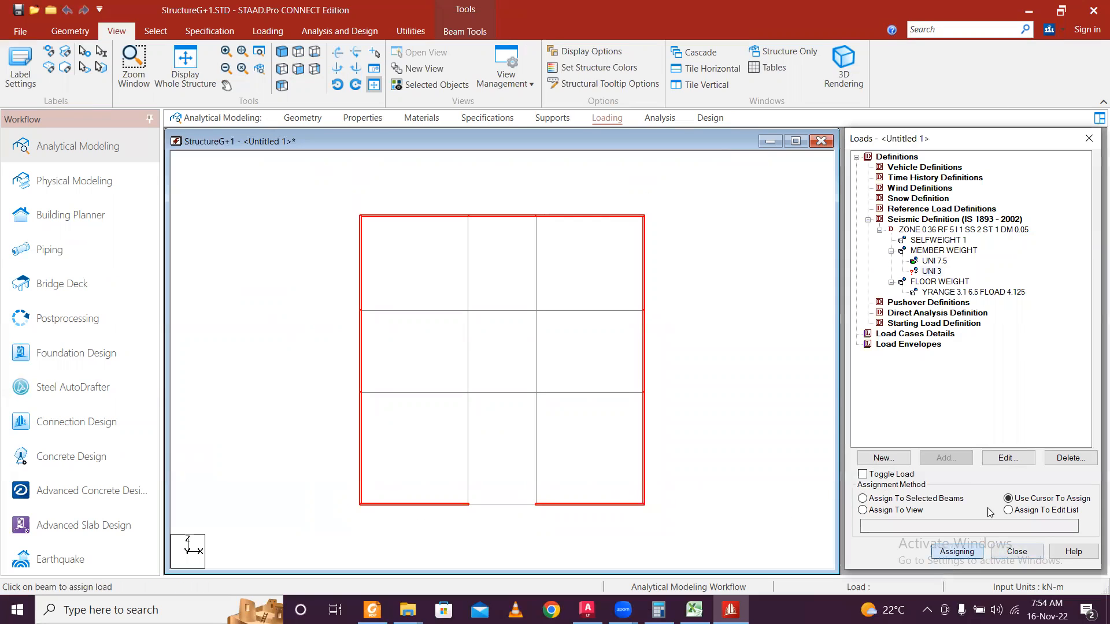
pyautogui.click(862, 498)
pyautogui.click(963, 551)
pyautogui.click(962, 550)
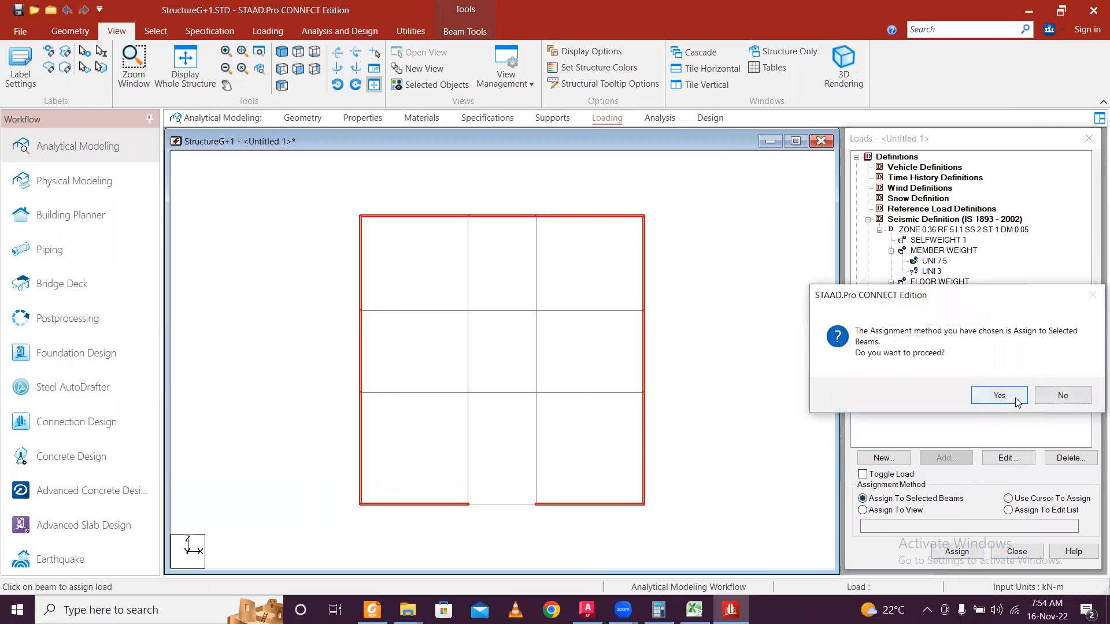
pyautogui.click(1015, 398)
# Assign UNI 7.5 to inner roof beams 82, 85, 86 and 89, then show the whole structure.
pyautogui.click(932, 260)
pyautogui.moveTo(459, 384); pyautogui.dragTo(553, 523)
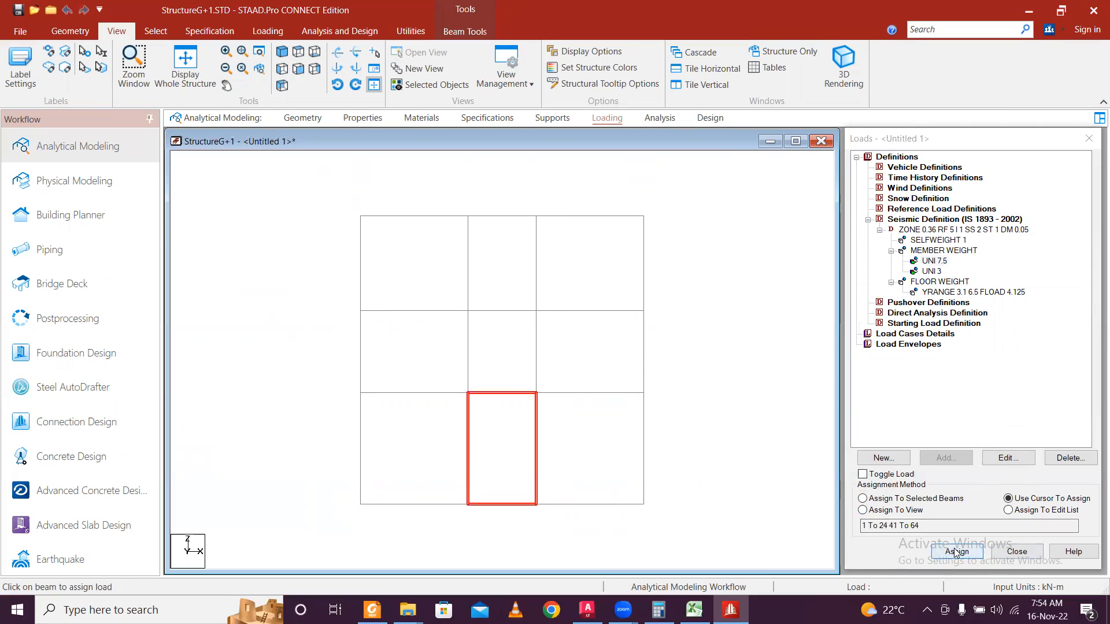
pyautogui.click(891, 500)
pyautogui.click(957, 551)
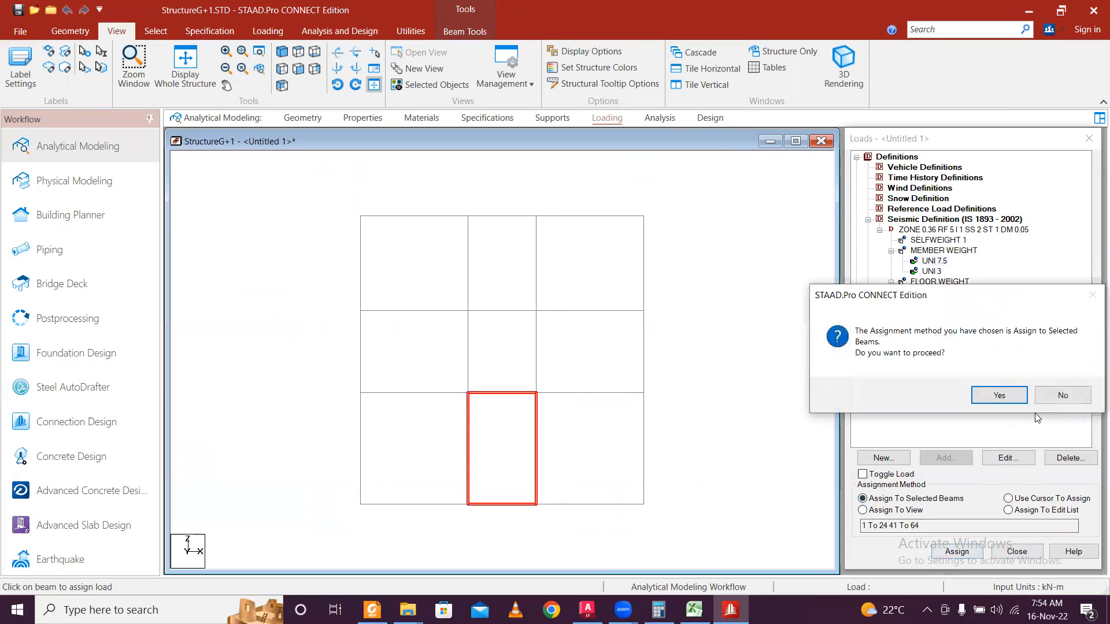
pyautogui.click(1007, 396)
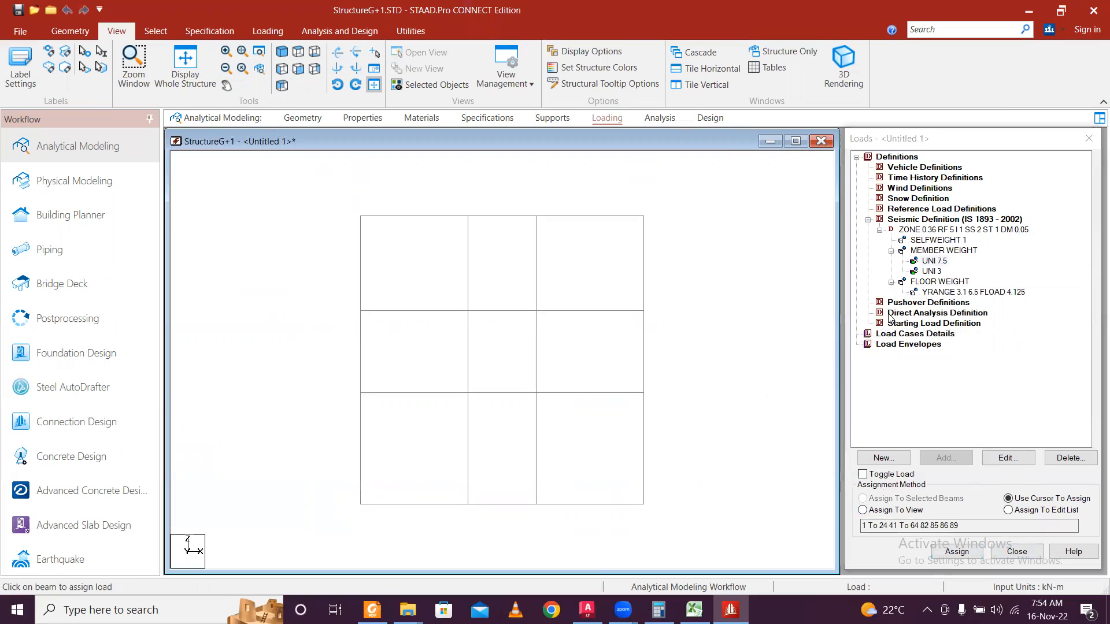
pyautogui.click(883, 335)
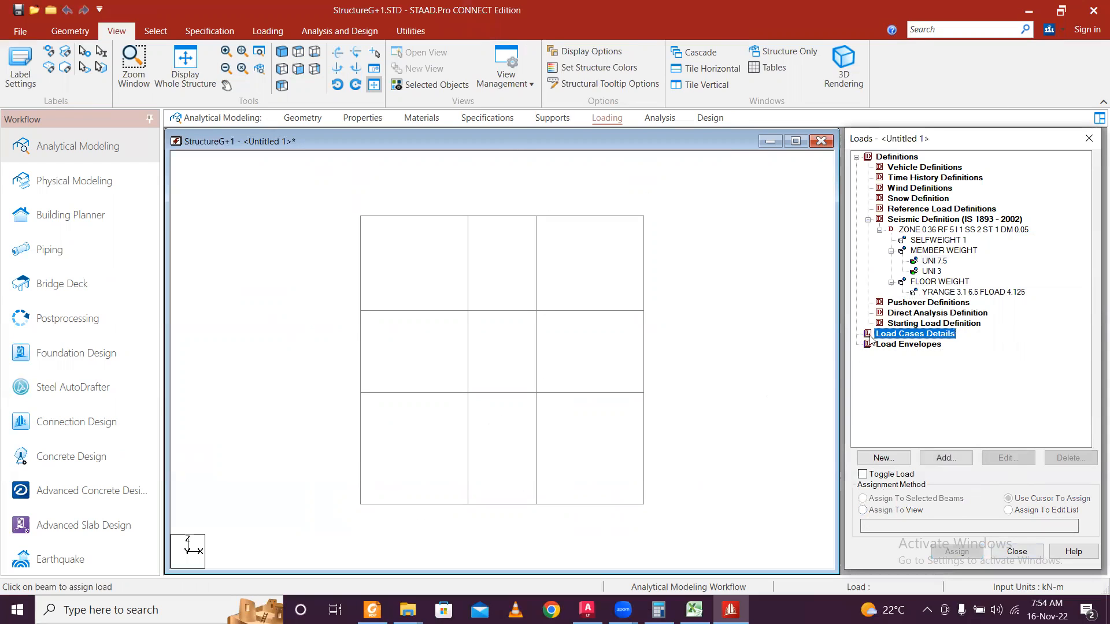
pyautogui.click(185, 63)
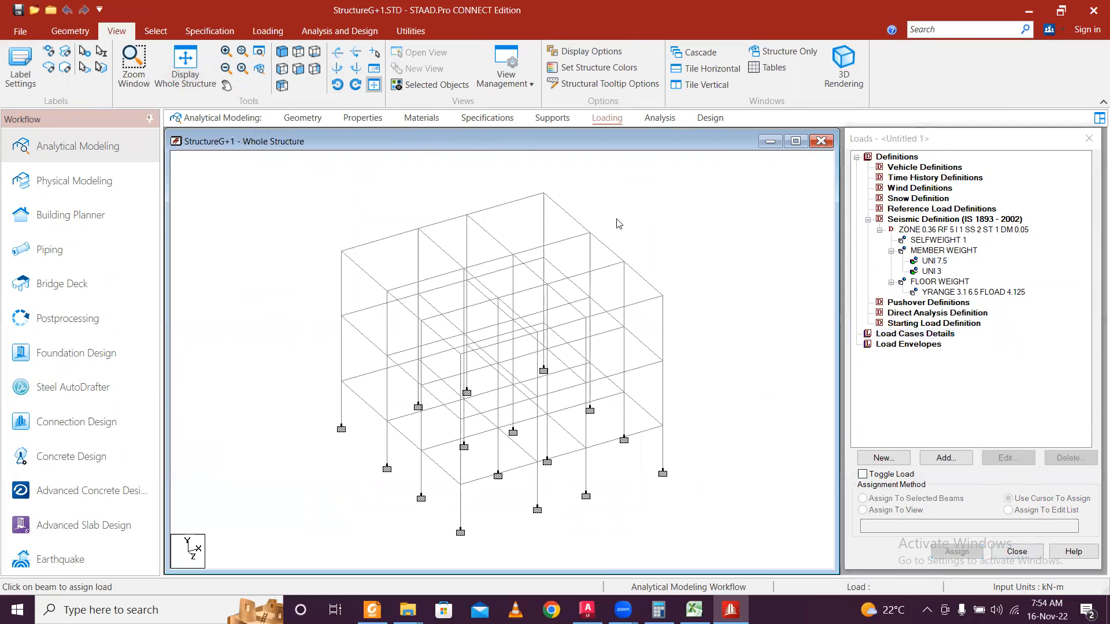
# Create seismic primary load cases SLX and SLZ.
pyautogui.click(907, 335)
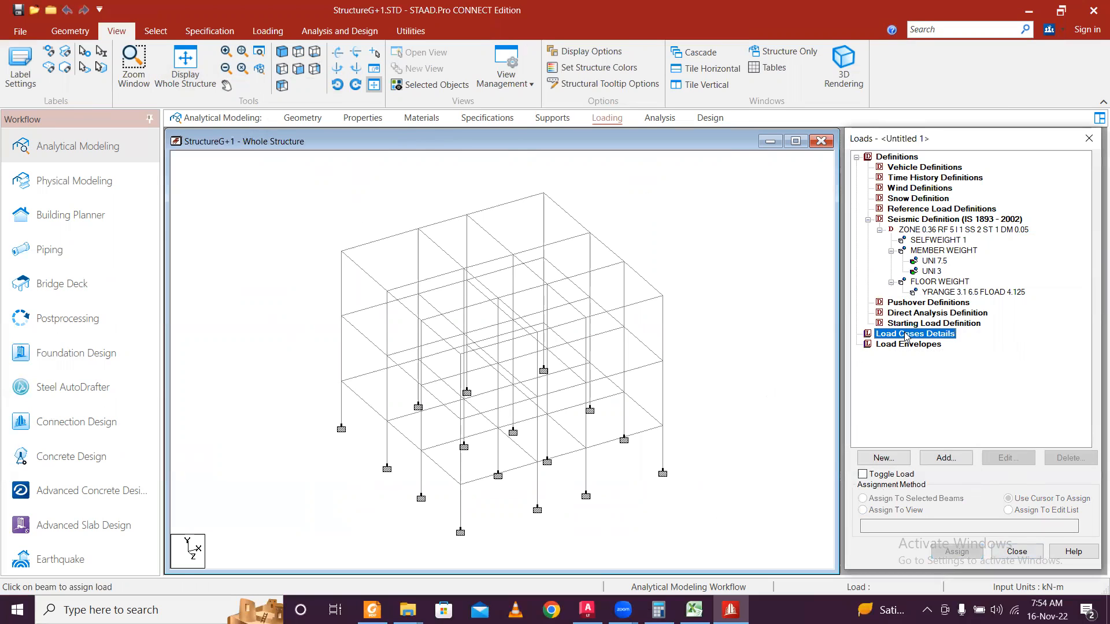
pyautogui.click(957, 458)
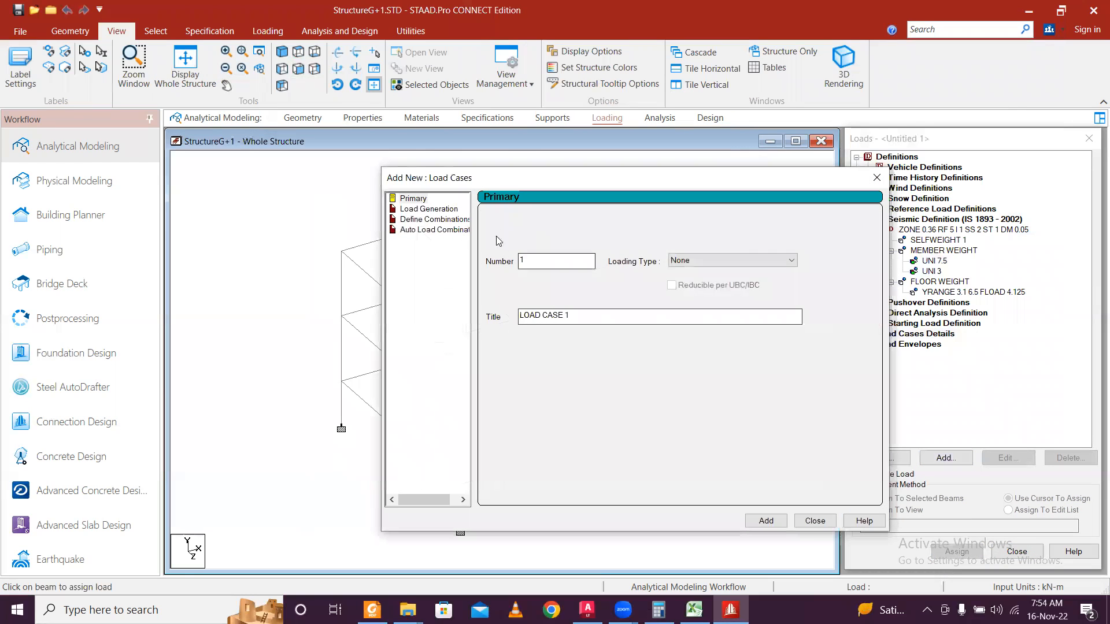
pyautogui.click(736, 259)
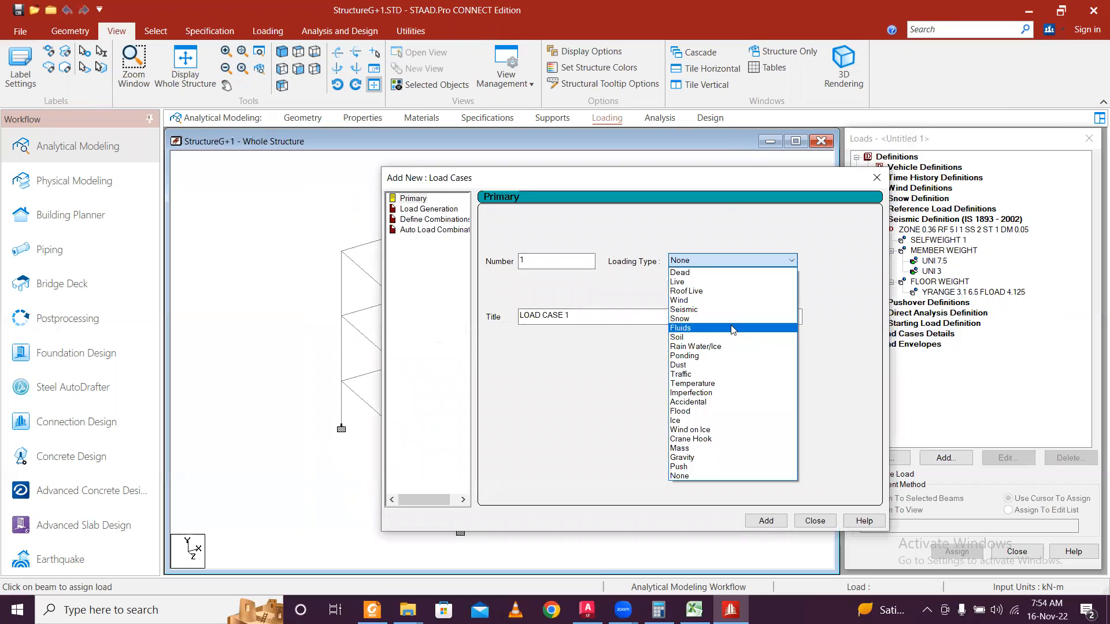
pyautogui.click(736, 311)
pyautogui.moveTo(596, 319); pyautogui.dragTo(432, 329)
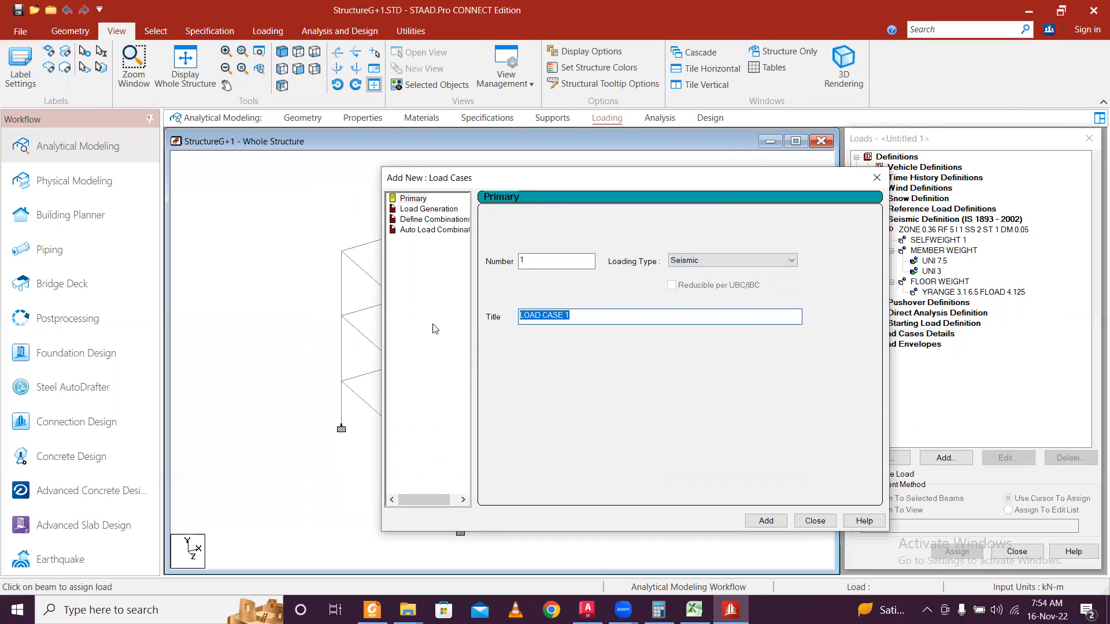
pyautogui.write('SLX')
pyautogui.click(766, 521)
pyautogui.click(730, 261)
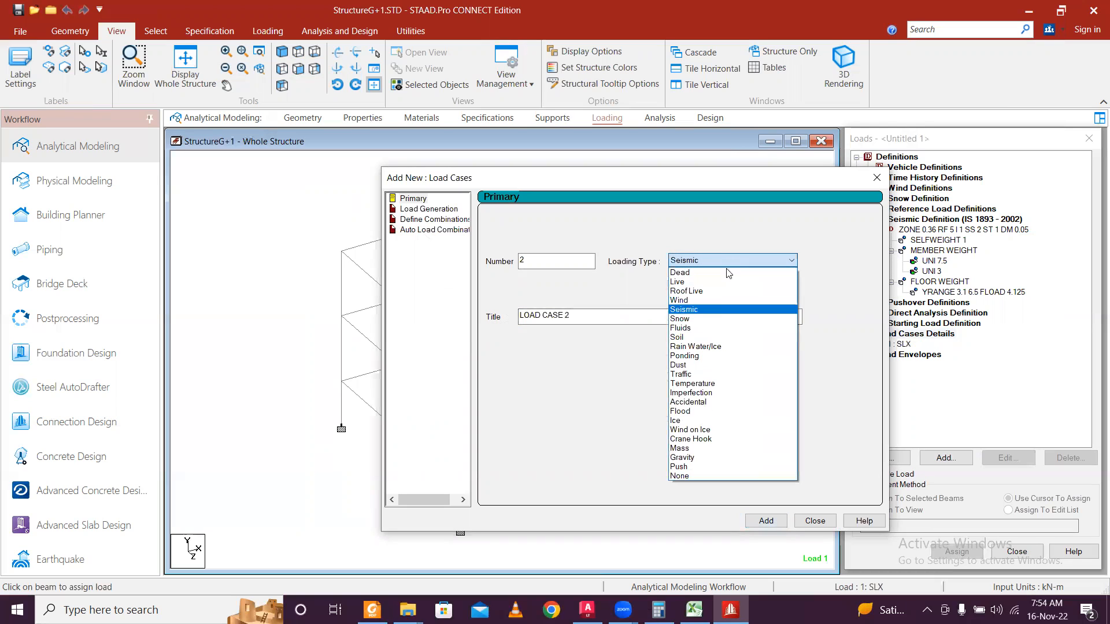
pyautogui.click(723, 309)
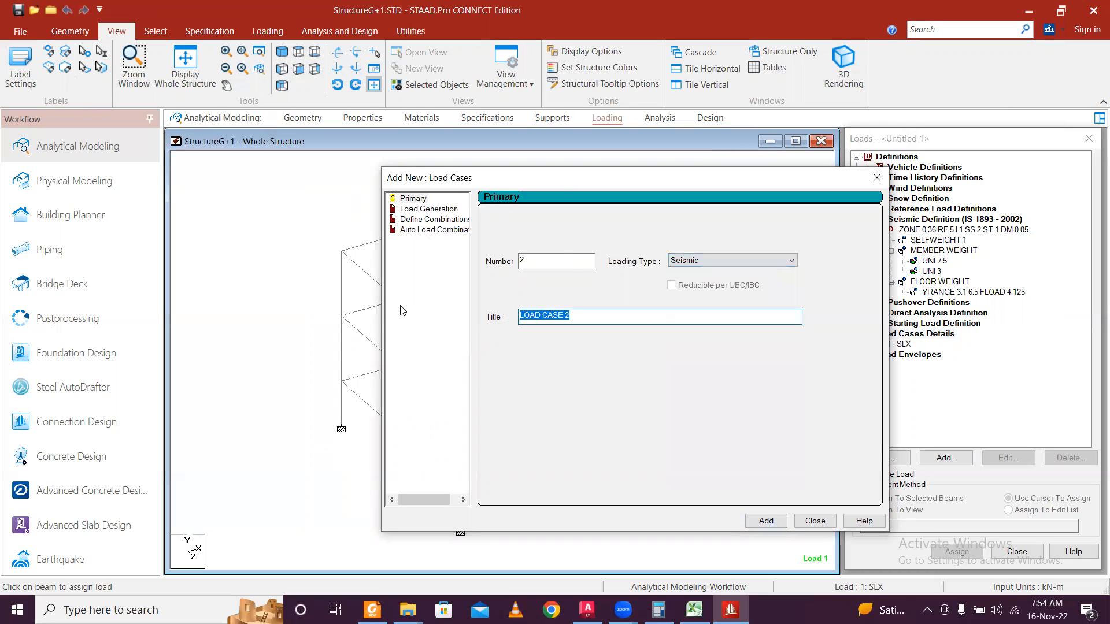
pyautogui.write('SLZ')
pyautogui.click(766, 521)
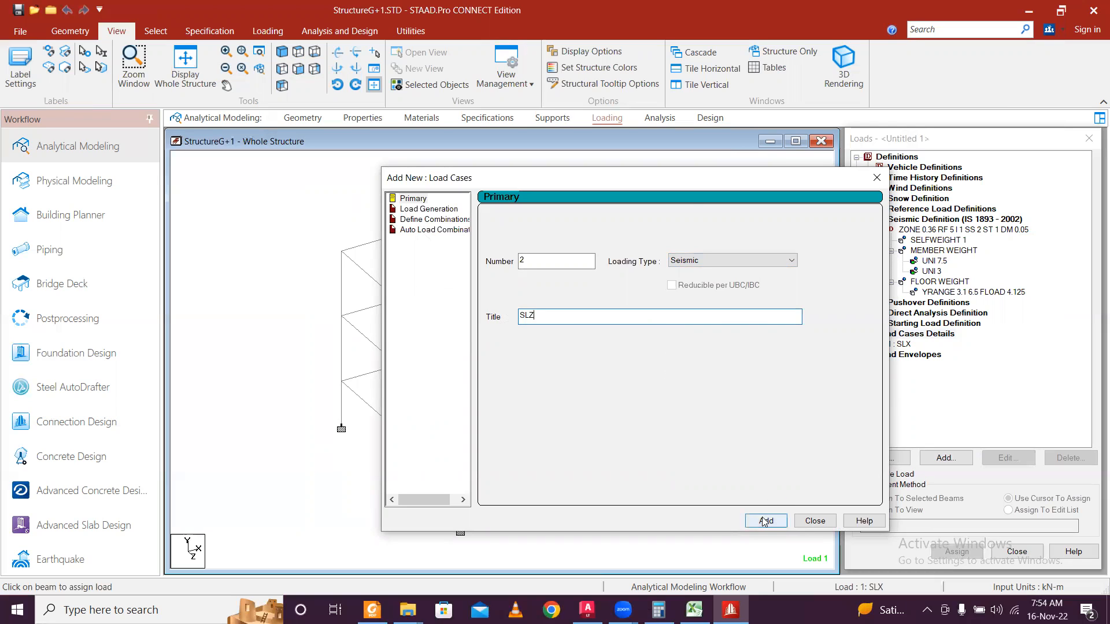
# Add primary load cases DL (Dead) and LL (Live).
pyautogui.click(709, 263)
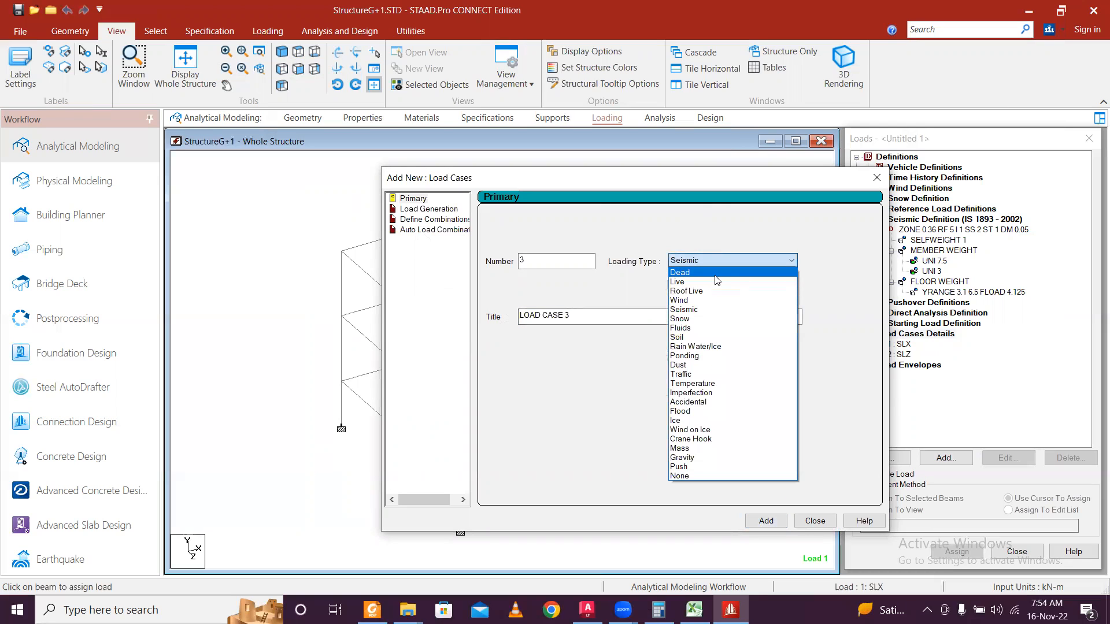
pyautogui.click(720, 274)
pyautogui.write('DL')
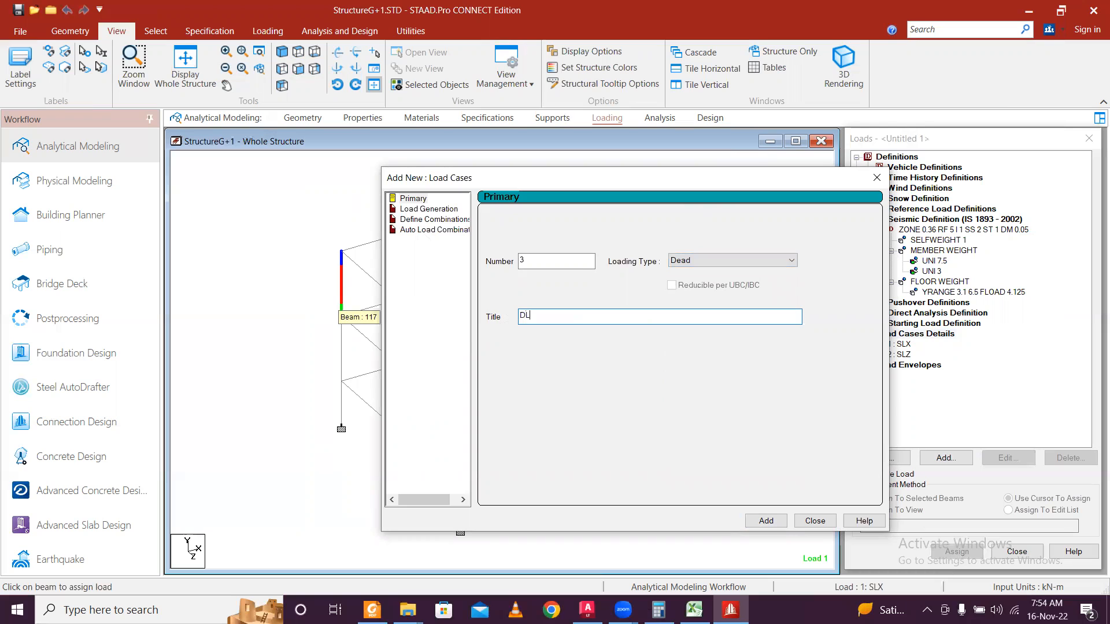
pyautogui.click(766, 521)
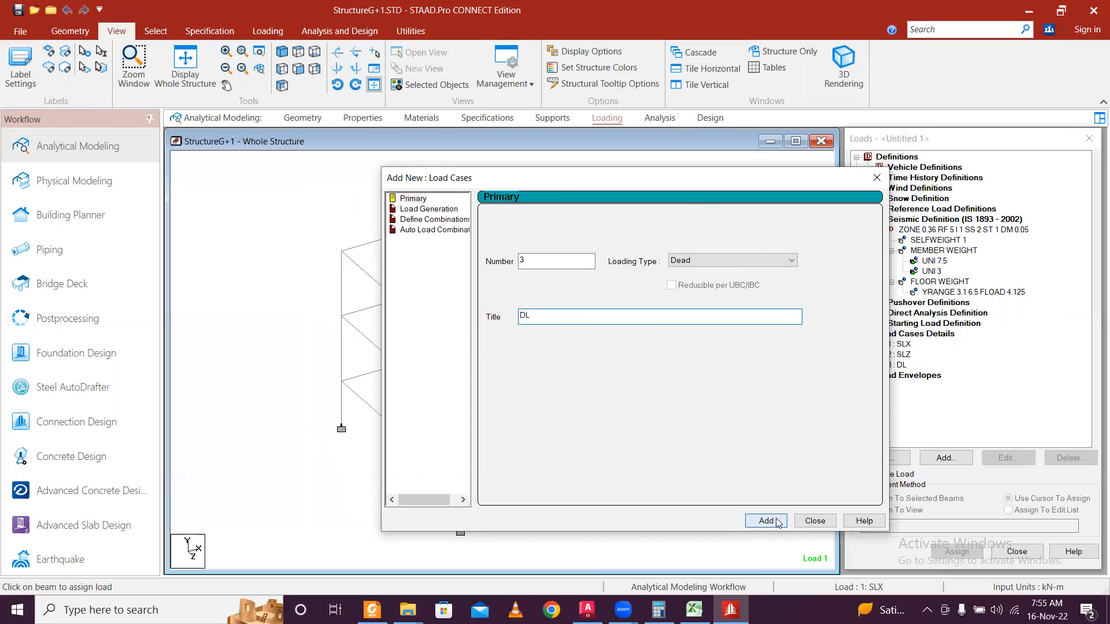
pyautogui.click(724, 261)
pyautogui.click(716, 281)
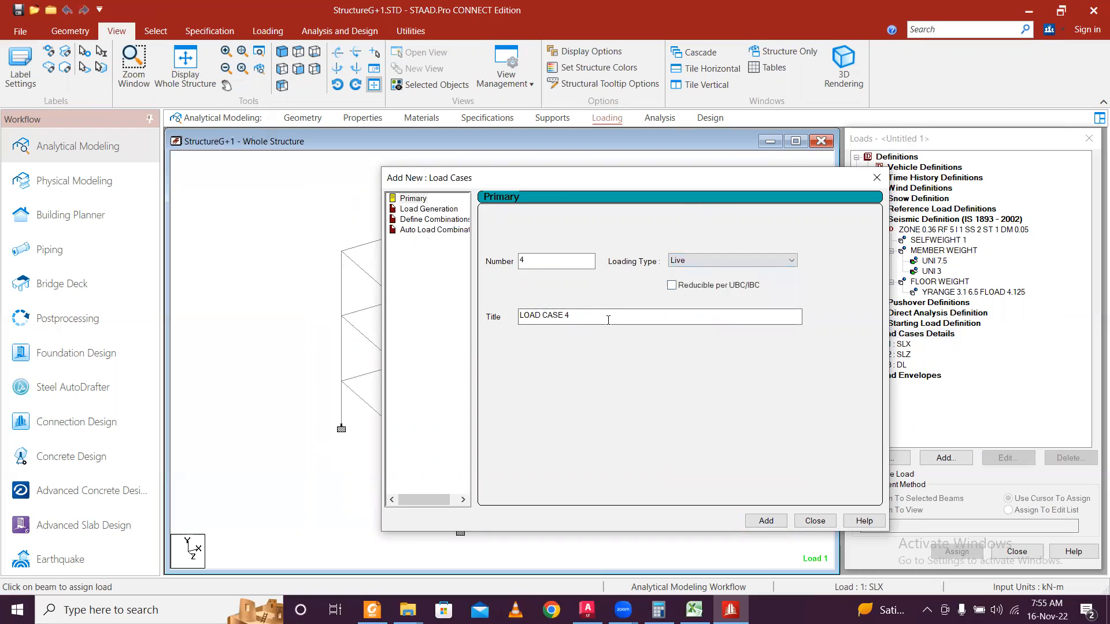
pyautogui.write('LL')
pyautogui.click(766, 521)
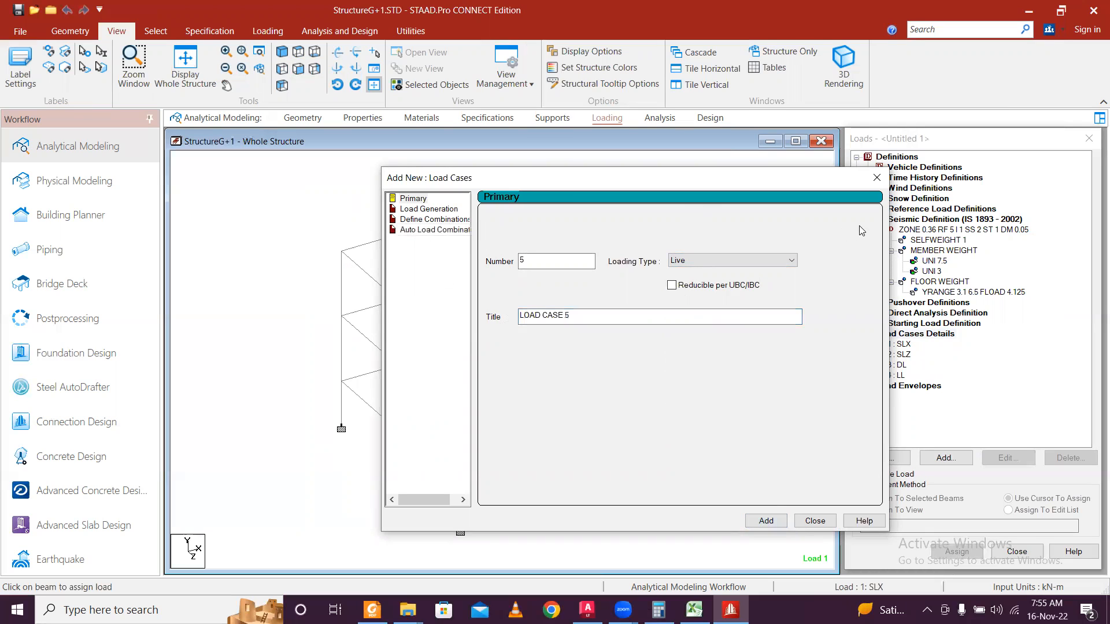
pyautogui.click(876, 177)
pyautogui.click(946, 457)
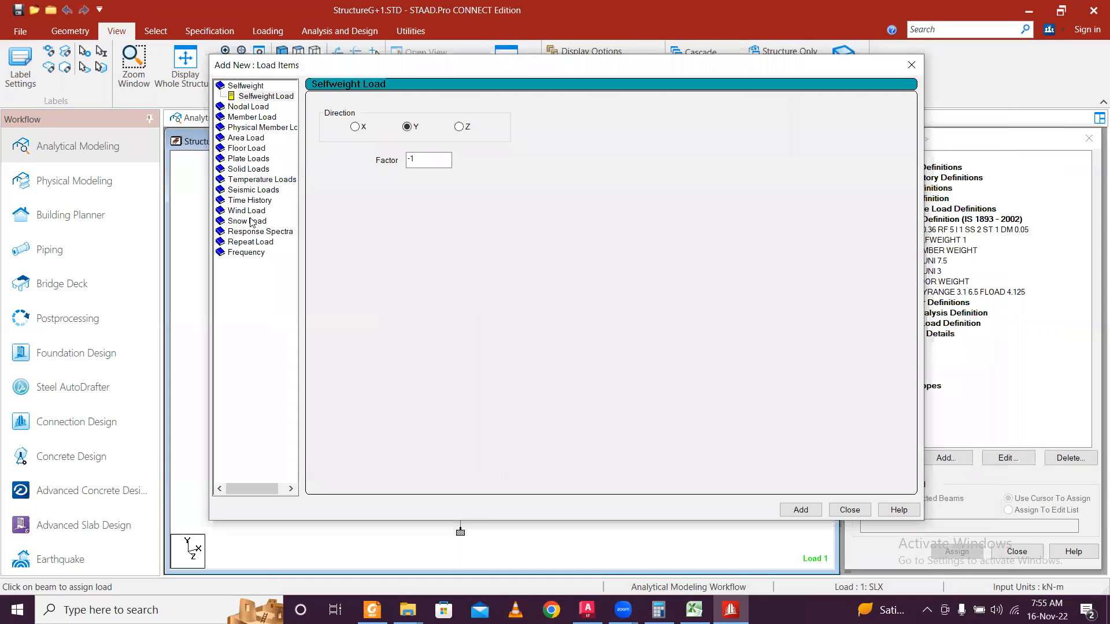
# Add a seismic load in X to SLX and a seismic load in Z to SLZ.
pyautogui.click(256, 190)
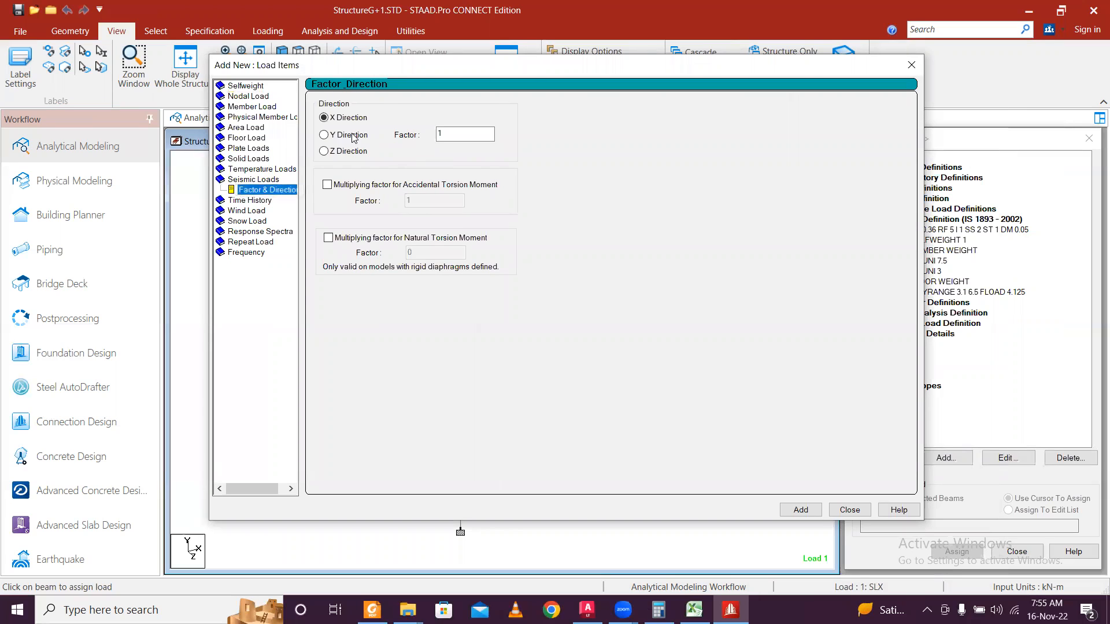
pyautogui.click(808, 515)
pyautogui.click(861, 512)
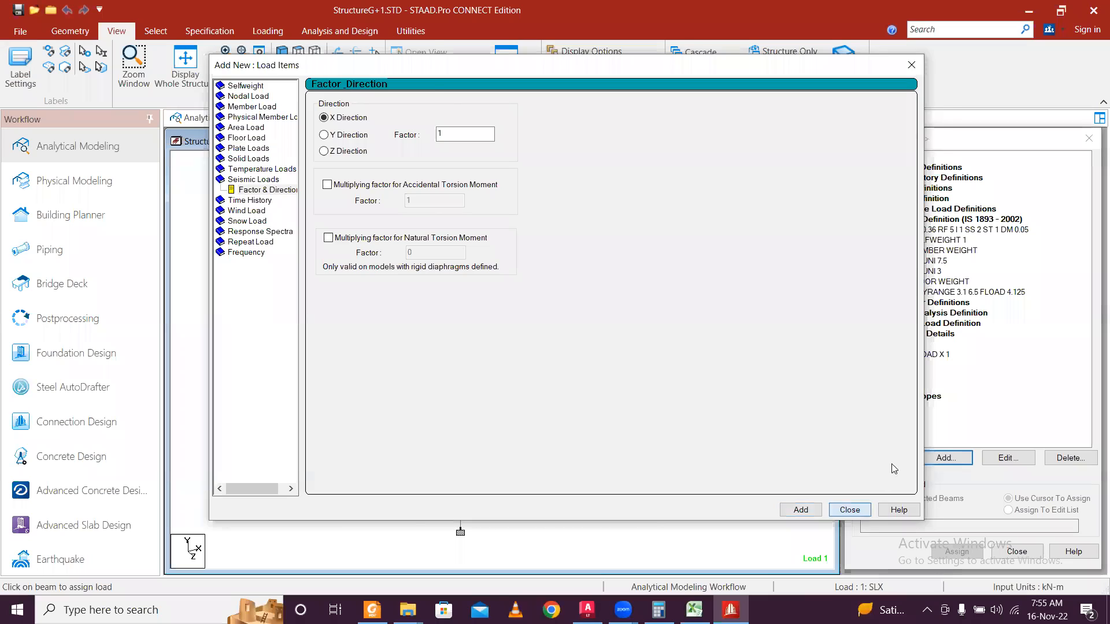
pyautogui.click(900, 365)
pyautogui.click(946, 458)
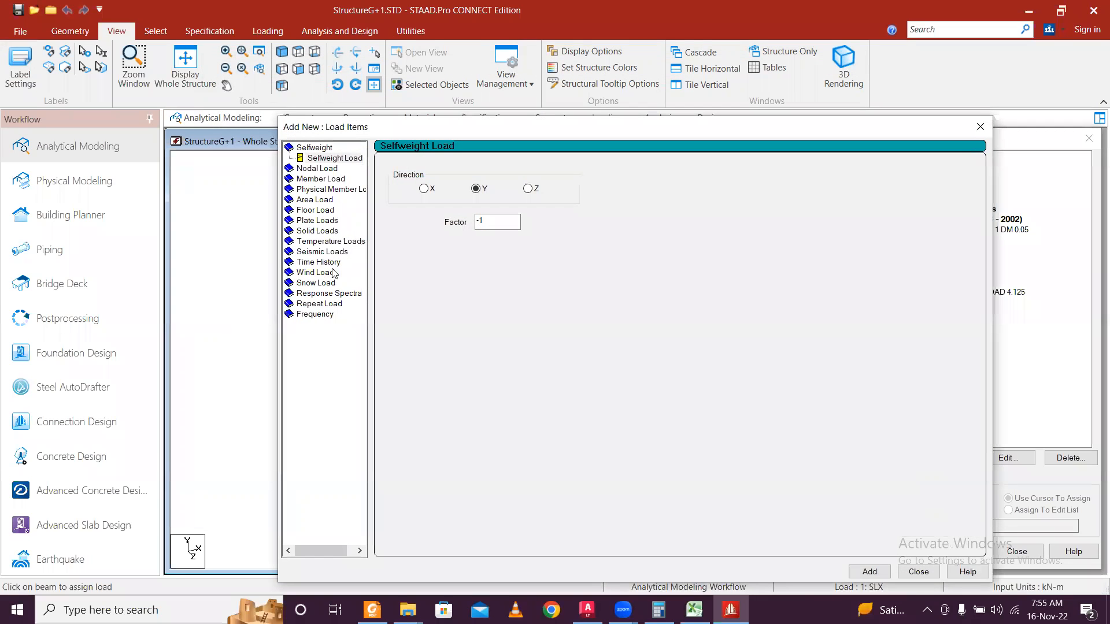
pyautogui.click(325, 253)
pyautogui.click(406, 214)
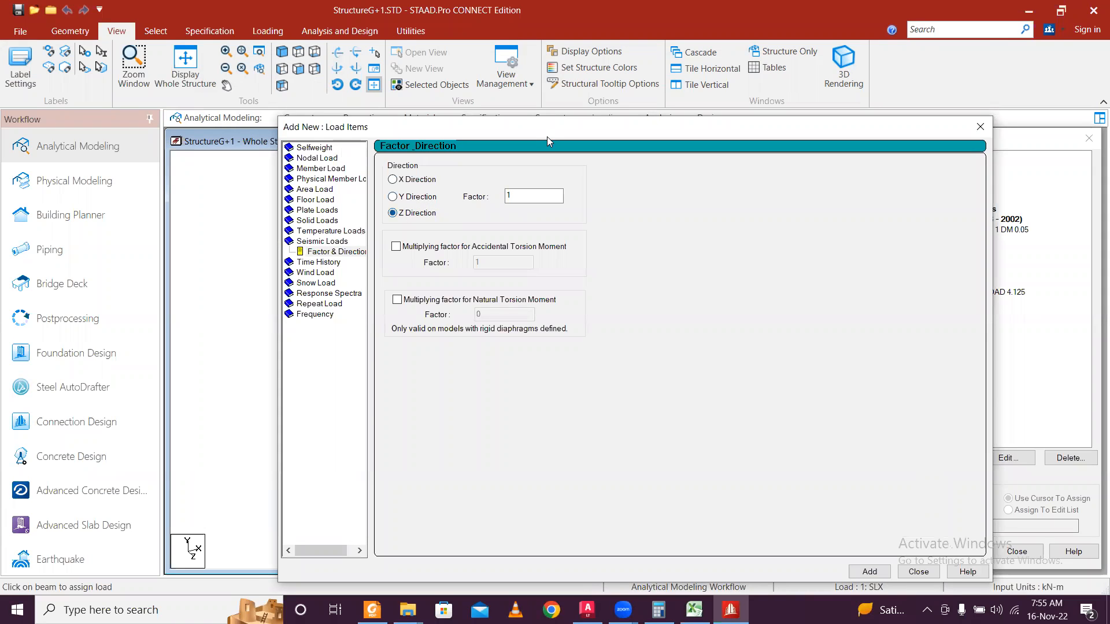
pyautogui.moveTo(550, 135); pyautogui.dragTo(465, 41)
pyautogui.click(786, 478)
pyautogui.click(835, 479)
# Add a selfweight load with factor -1 in Y to DL.
pyautogui.click(943, 458)
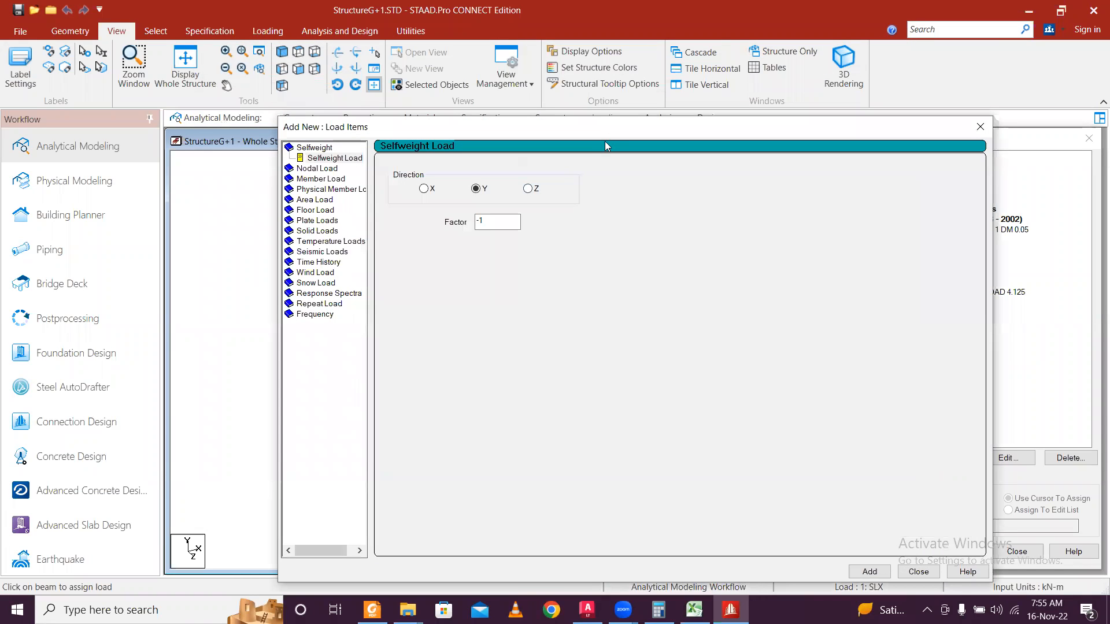
pyautogui.moveTo(601, 127); pyautogui.dragTo(540, 47)
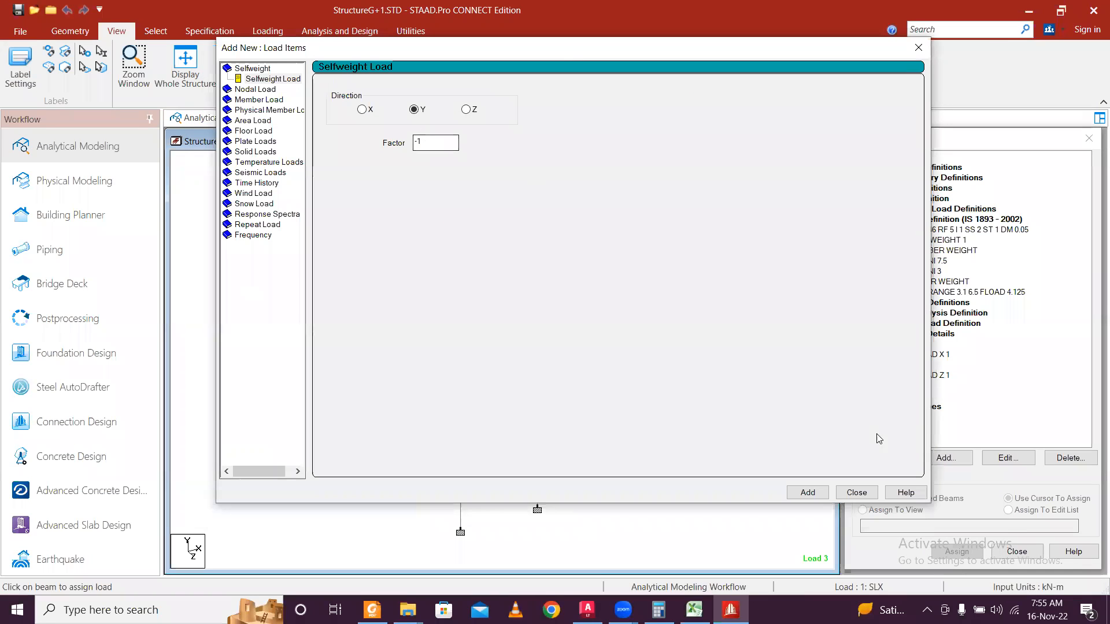
pyautogui.click(809, 492)
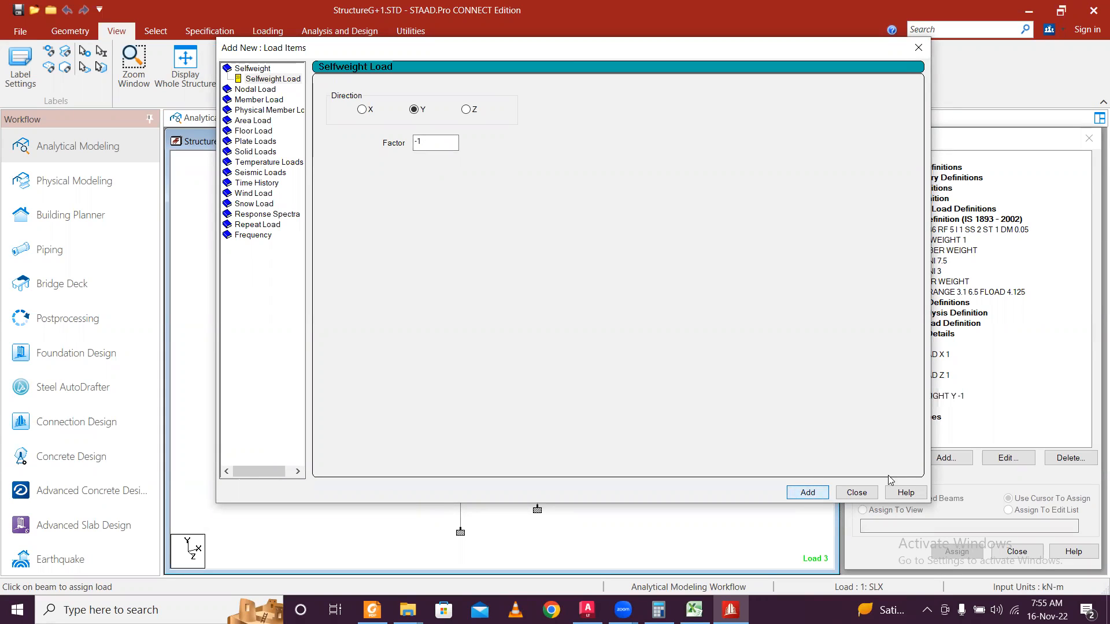
pyautogui.click(857, 492)
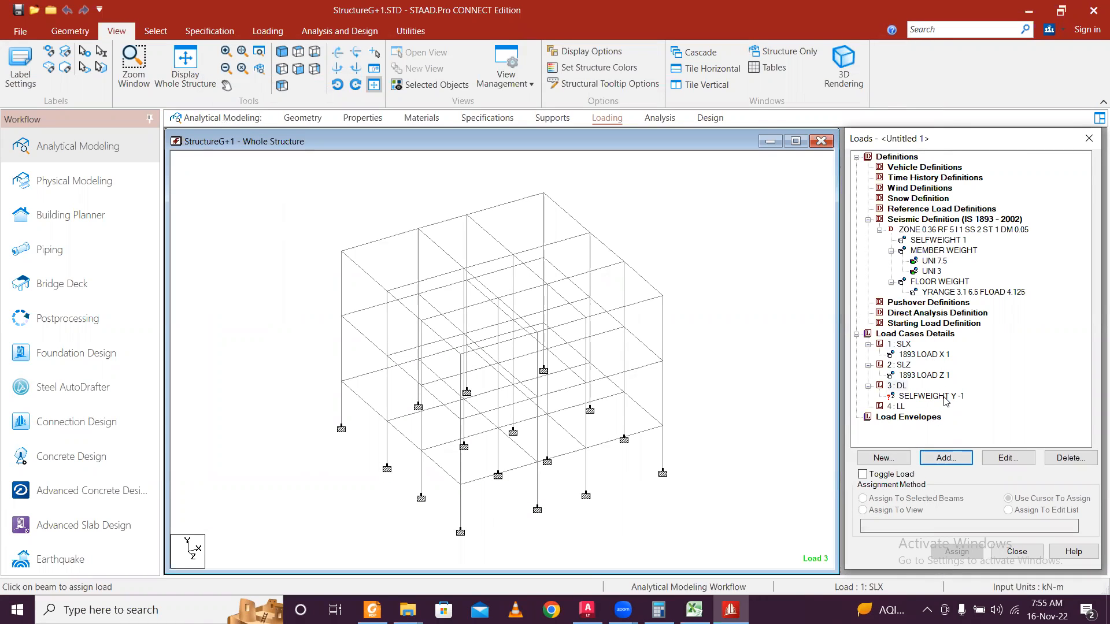
# Add a uniform member load of -7.5 kN/m to the DL load case.
pyautogui.click(951, 240)
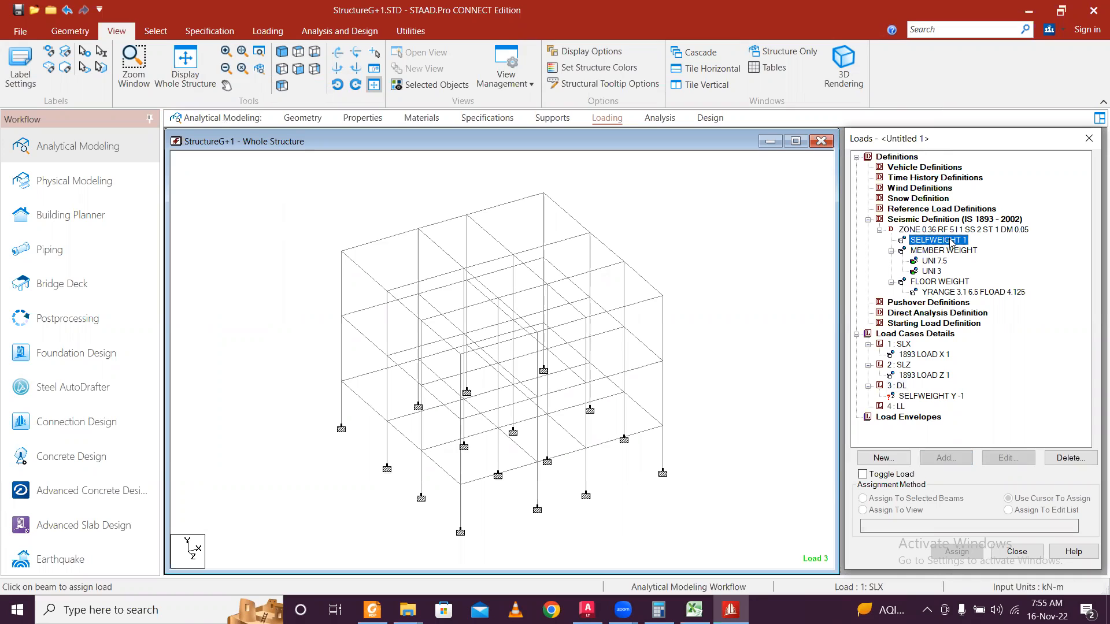
pyautogui.click(923, 397)
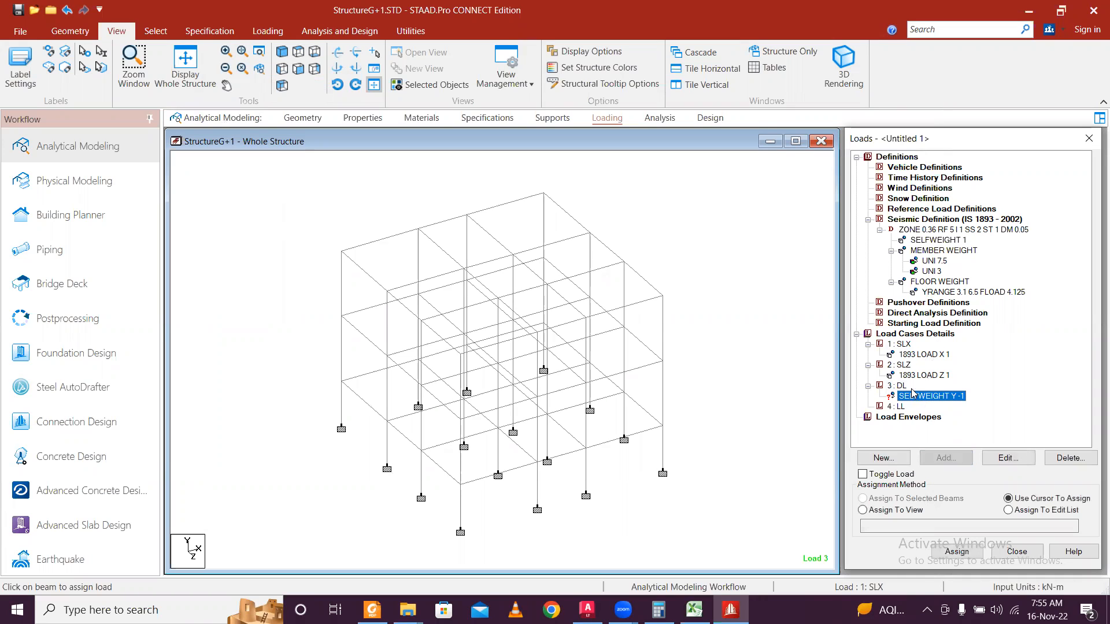
pyautogui.click(902, 386)
pyautogui.click(930, 459)
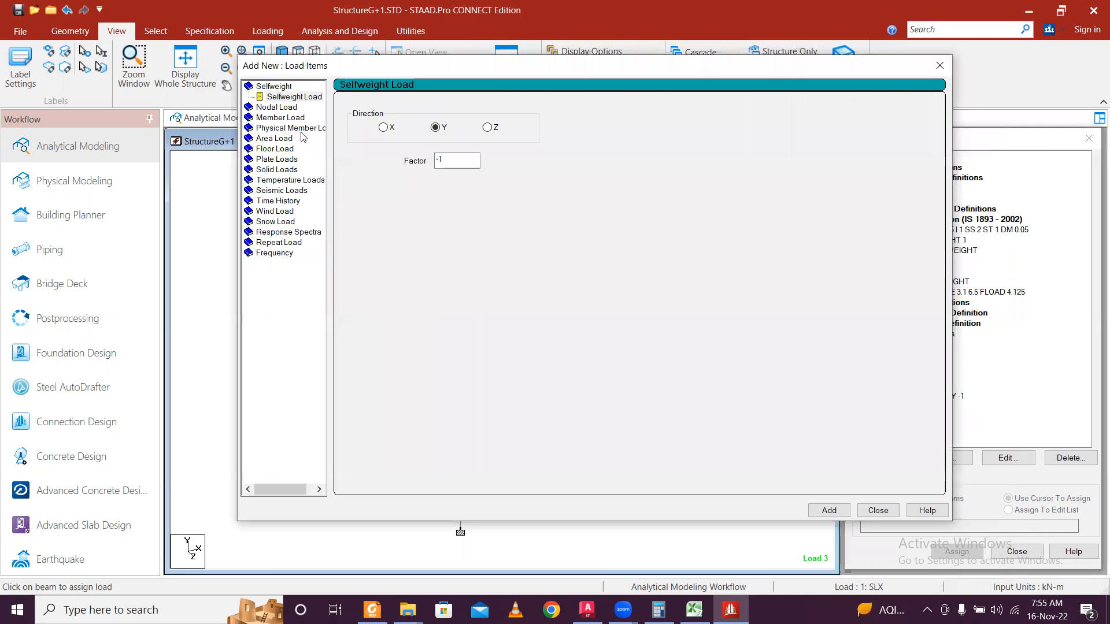
pyautogui.click(289, 117)
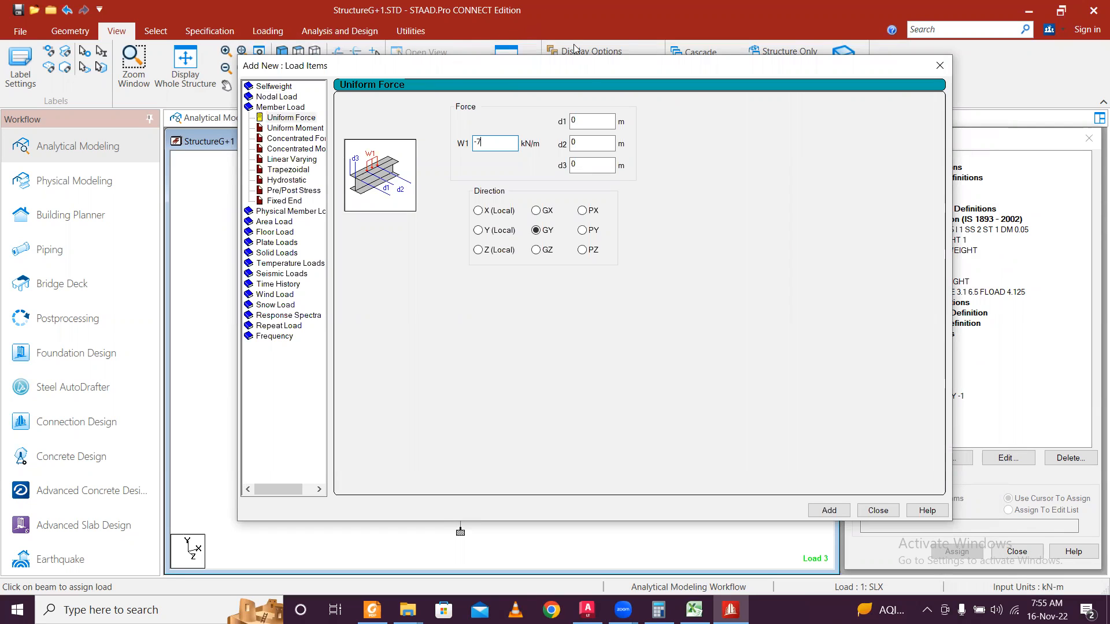
pyautogui.moveTo(573, 72); pyautogui.dragTo(489, 86)
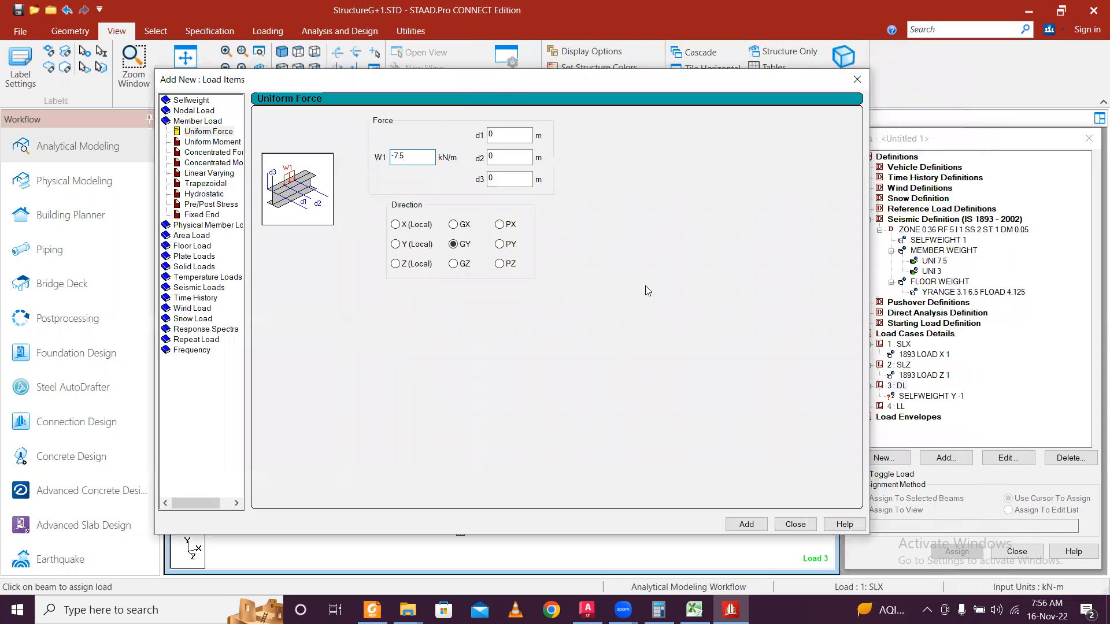
pyautogui.click(762, 529)
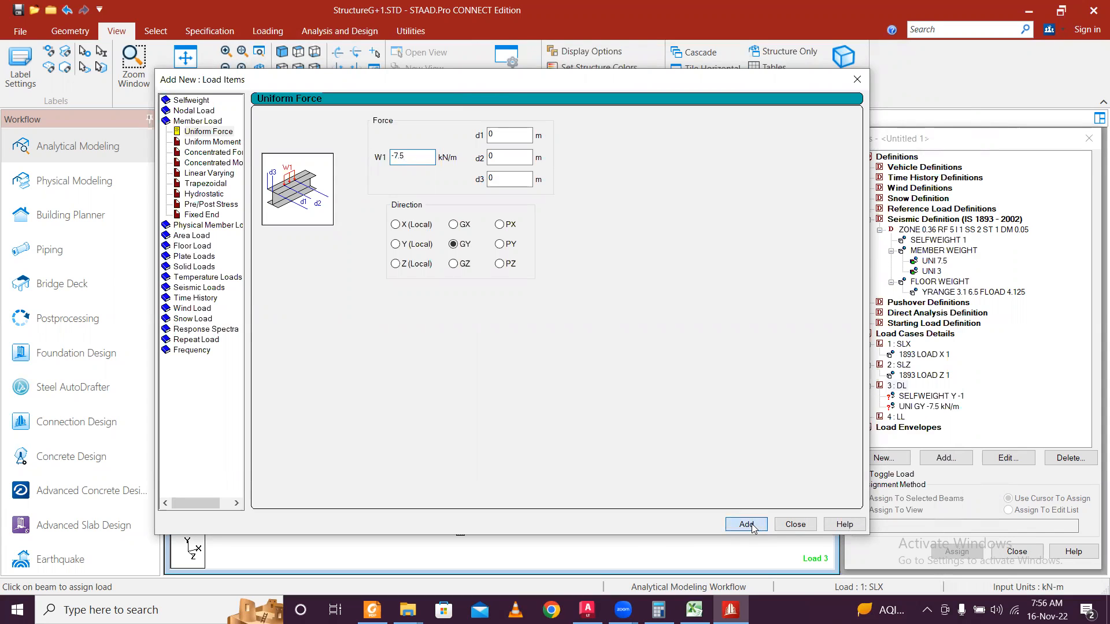
pyautogui.click(801, 528)
# Add a -3 kN/m uniform GY member load to DL and delete the duplicate line.
pyautogui.click(938, 407)
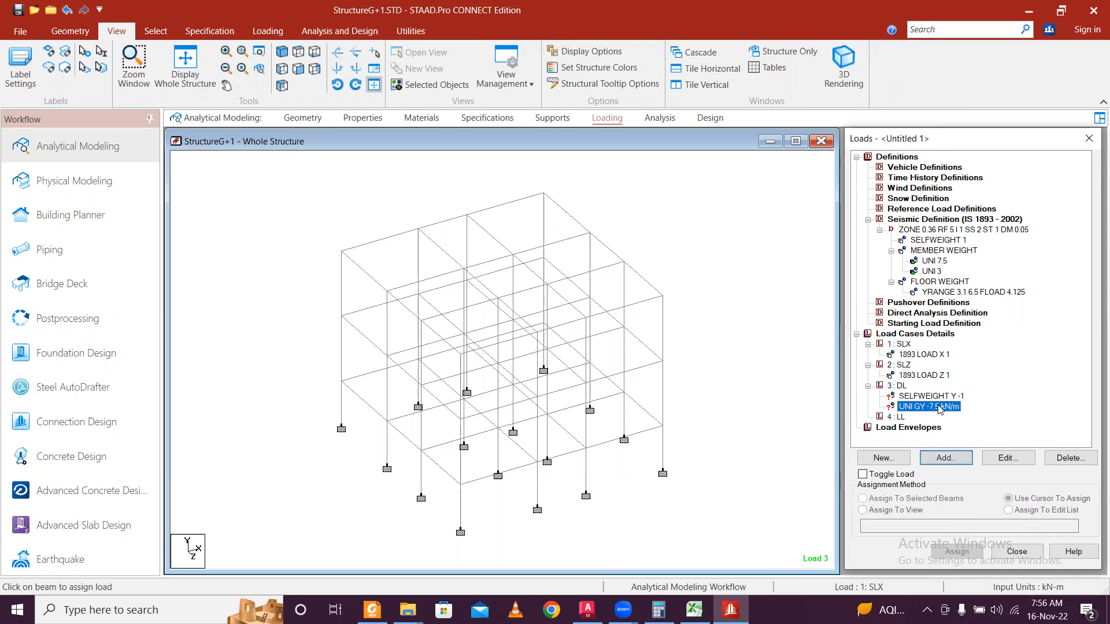
pyautogui.click(898, 385)
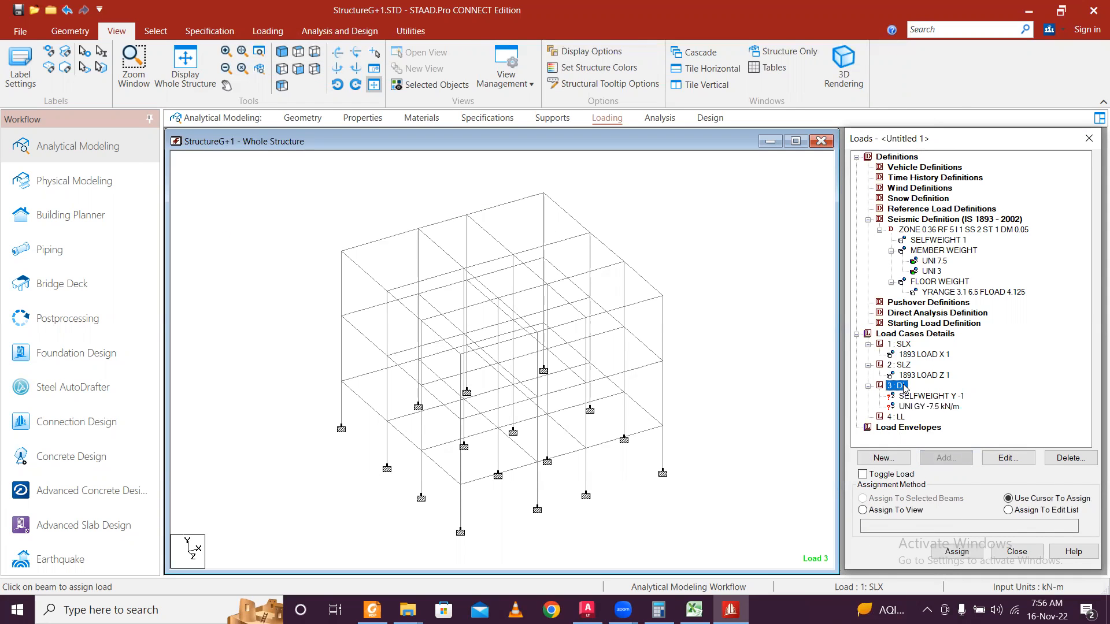
pyautogui.click(925, 457)
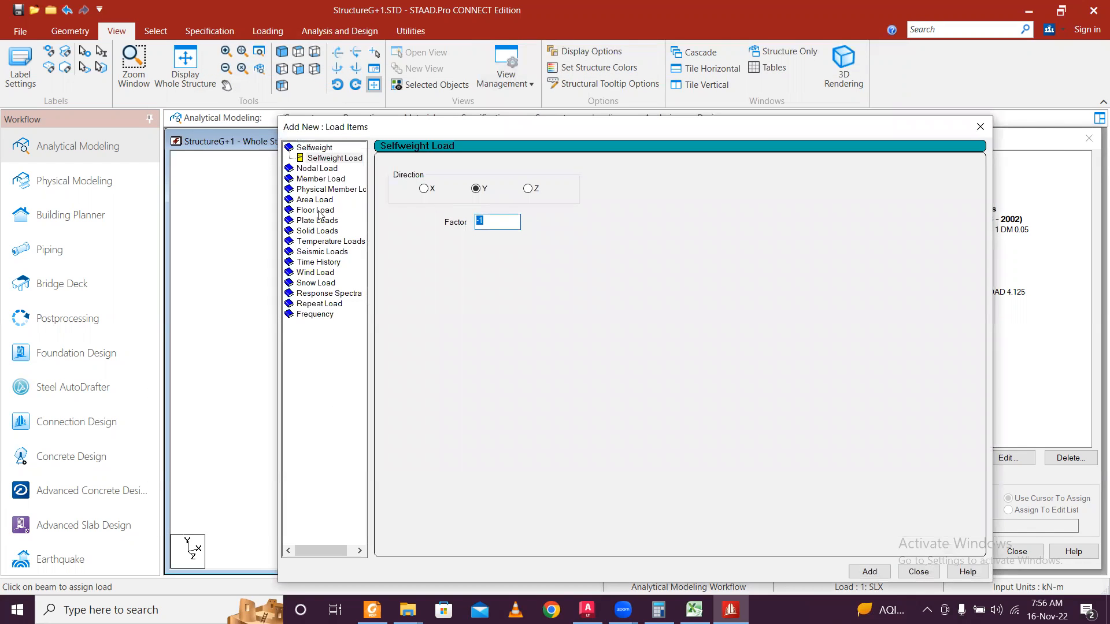
pyautogui.click(331, 180)
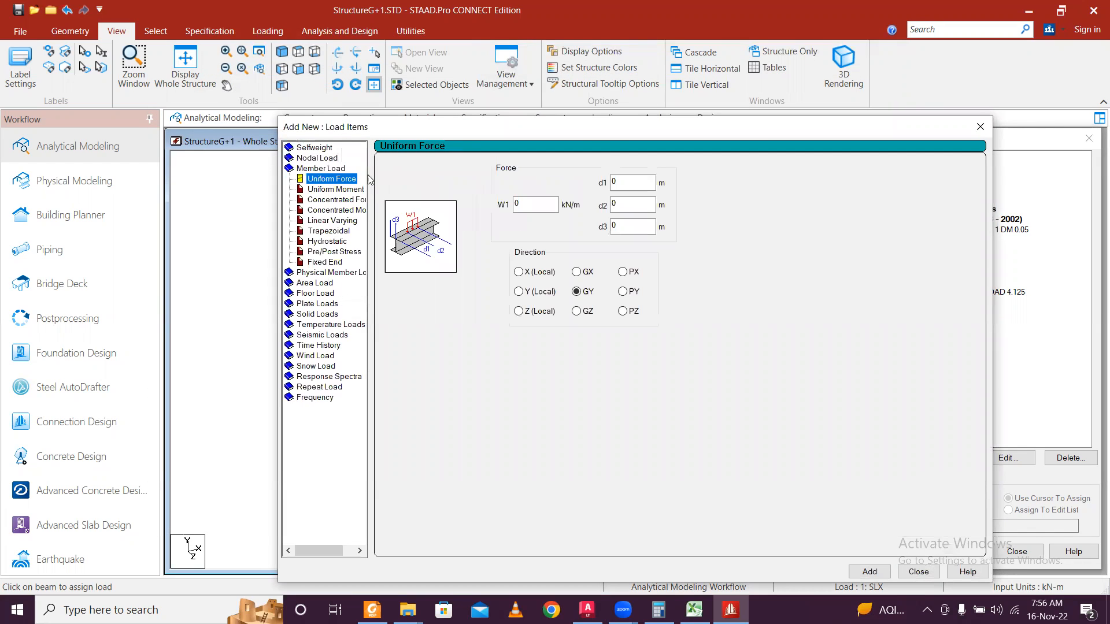
pyautogui.doubleClick(535, 205)
pyautogui.write('-')
pyautogui.press('BackSpace')
pyautogui.write('3')
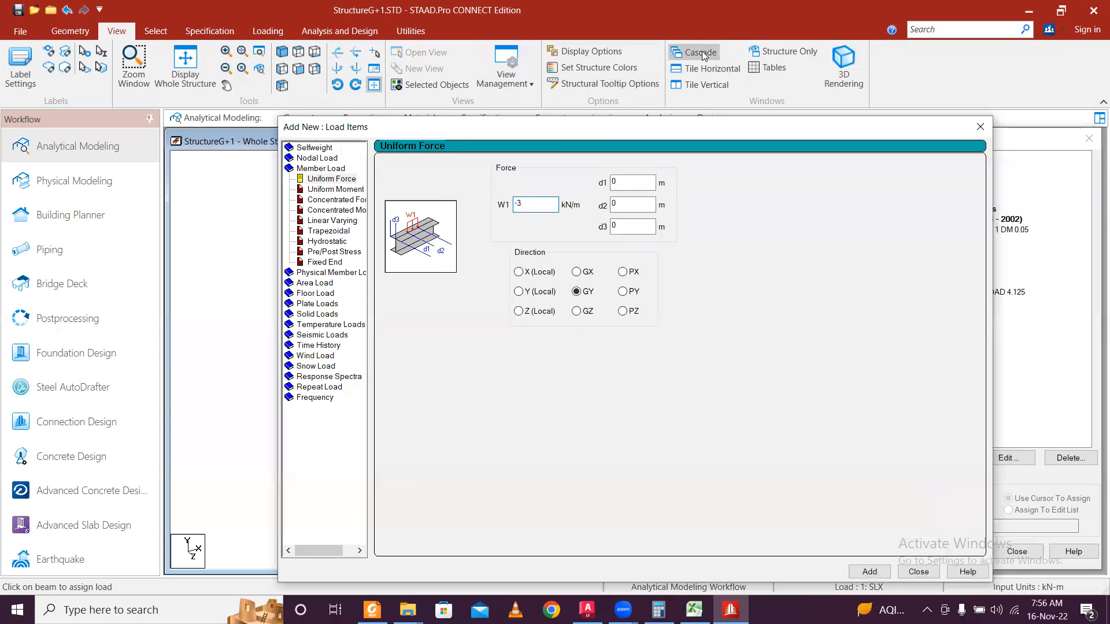
pyautogui.moveTo(703, 130); pyautogui.dragTo(629, 49)
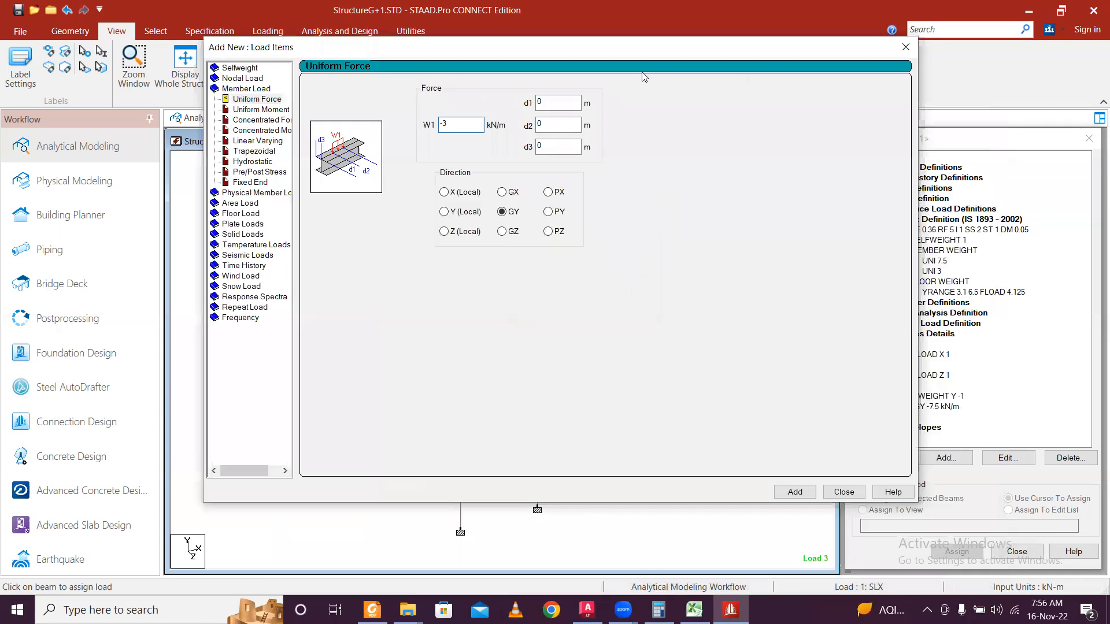
pyautogui.click(808, 498)
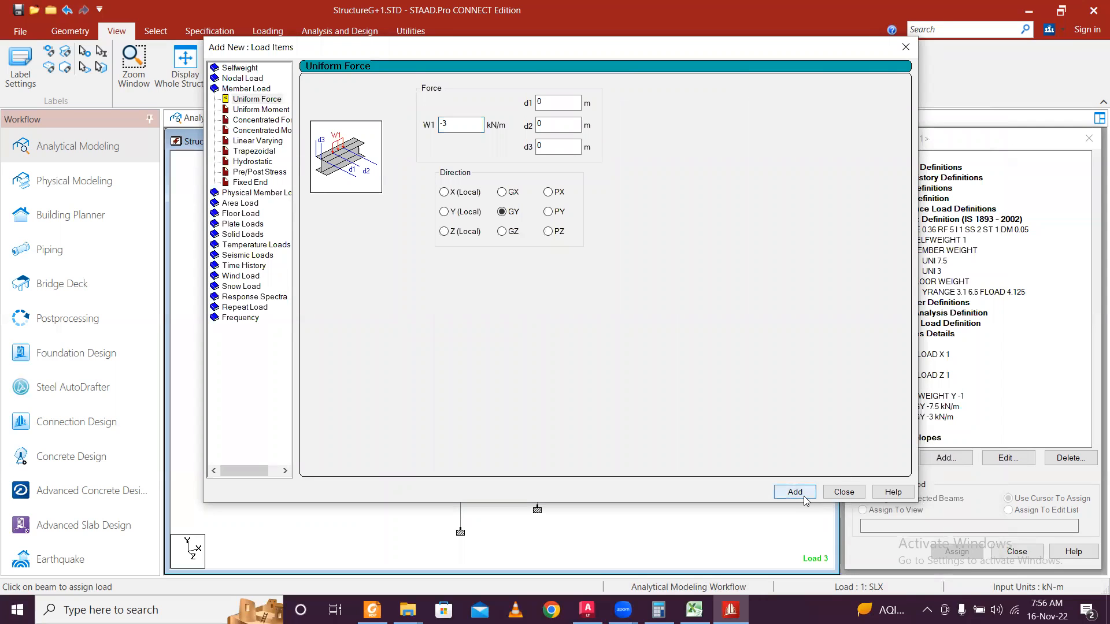
pyautogui.click(858, 492)
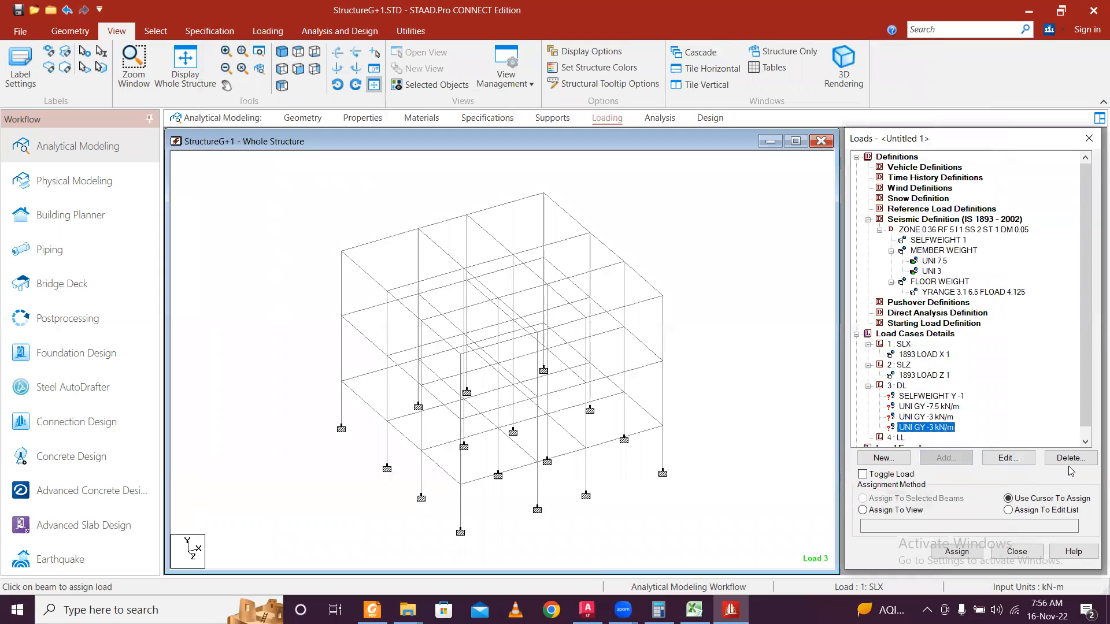
pyautogui.click(1066, 459)
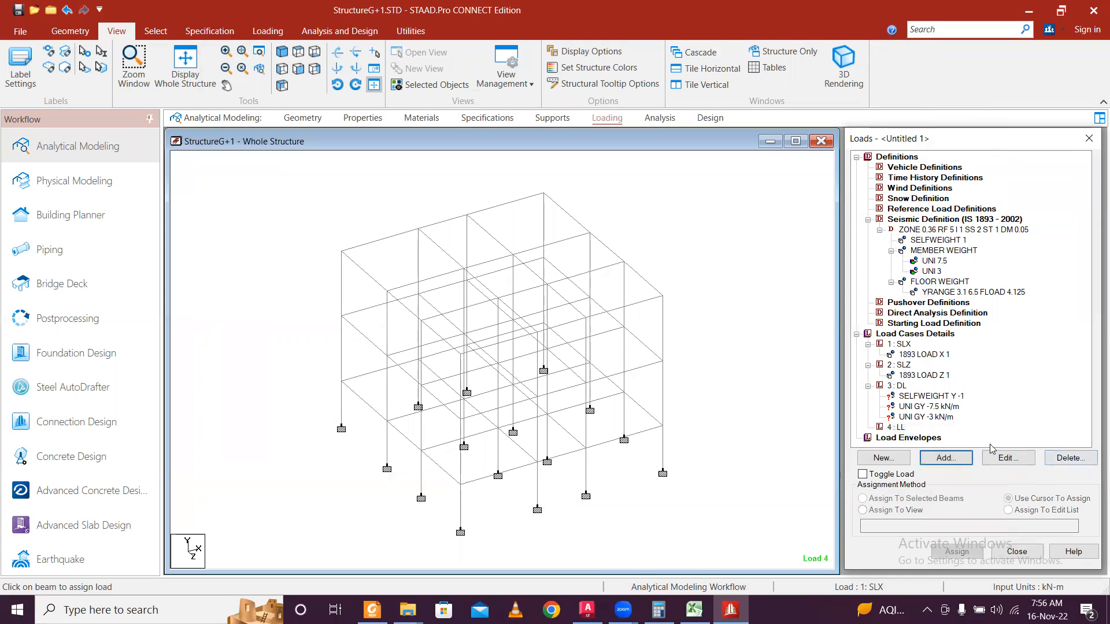
pyautogui.click(900, 386)
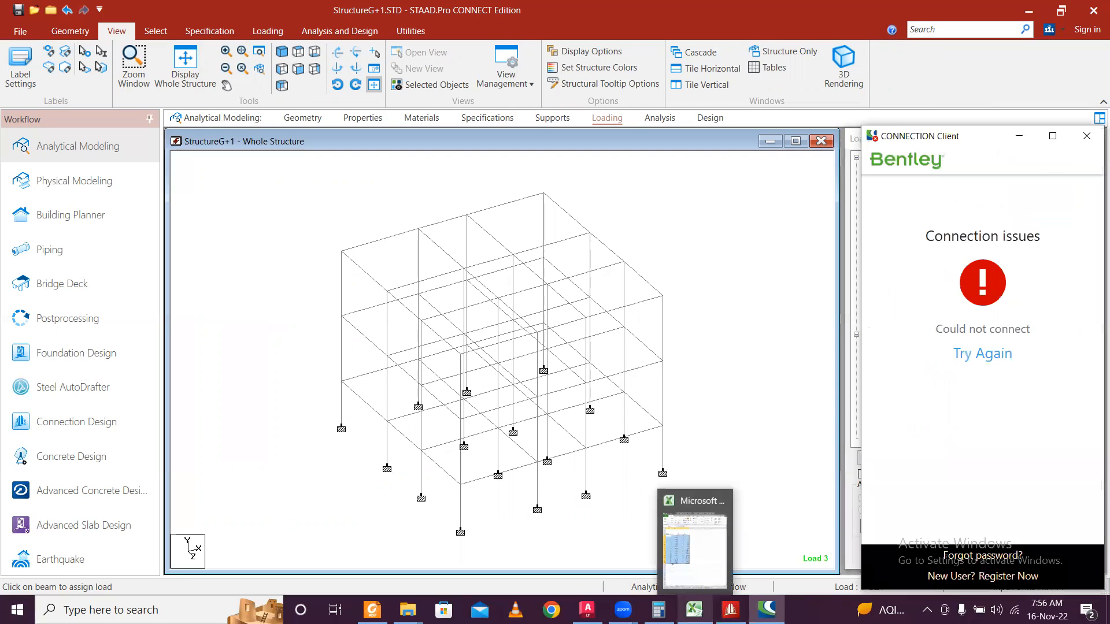
pyautogui.click(1088, 144)
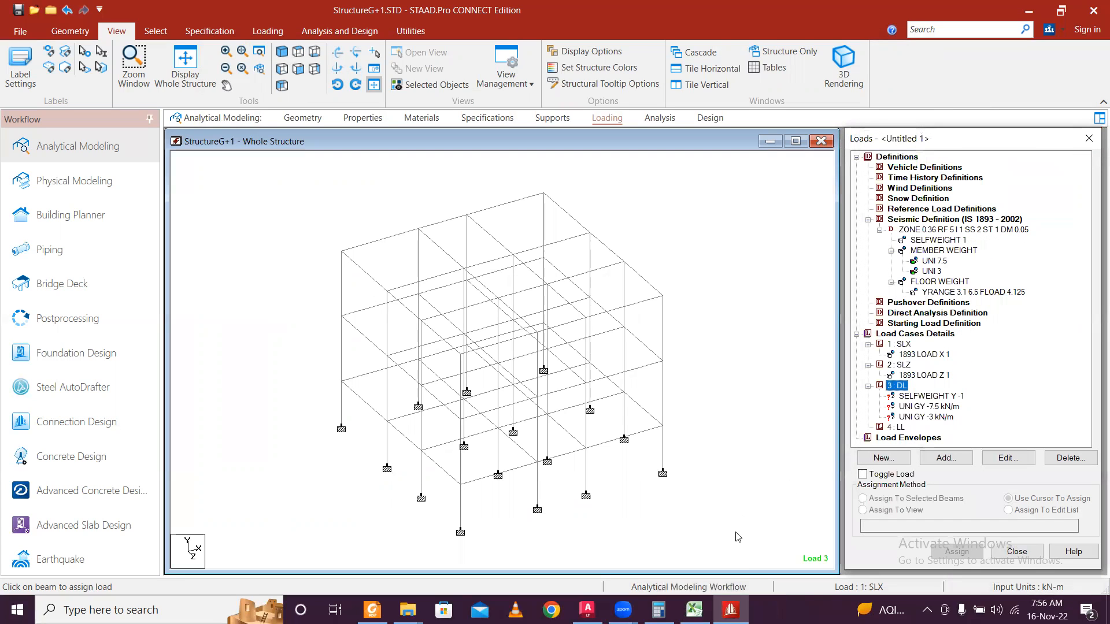
pyautogui.click(696, 610)
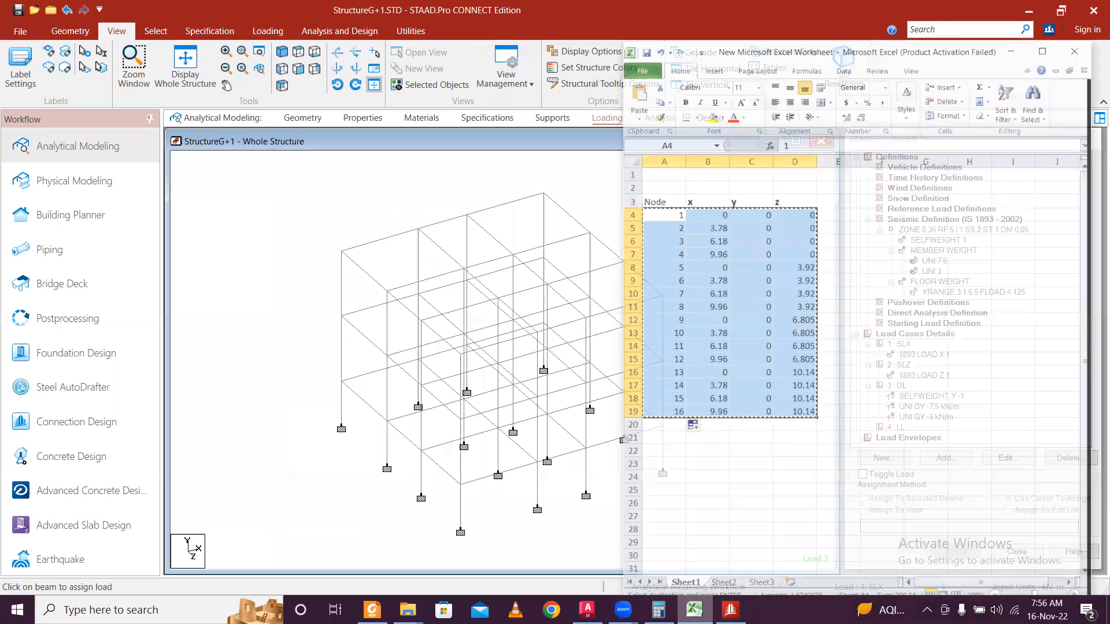
pyautogui.click(659, 610)
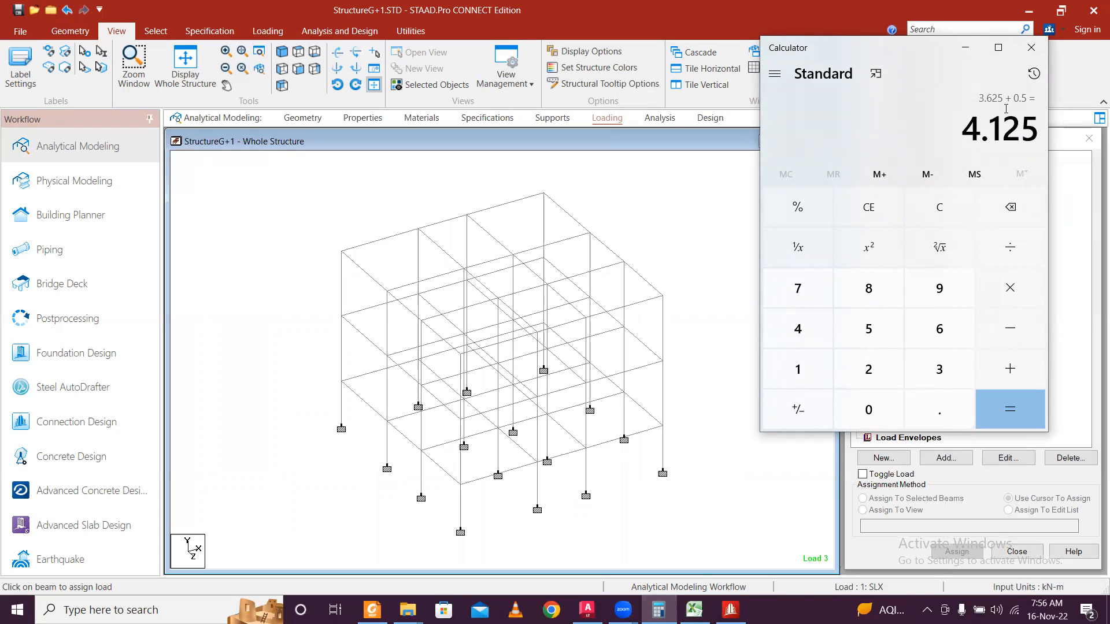
pyautogui.click(965, 47)
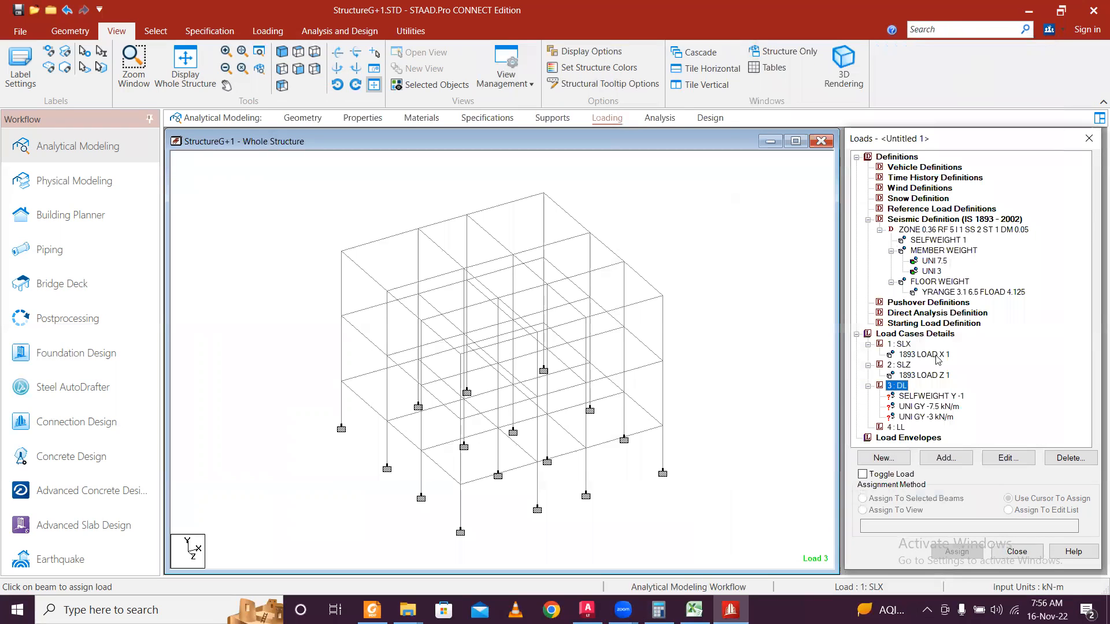
# Add a floor load of -3.625 kN/m² in global Y over YRANGE 3.1–6.5 to DL.
pyautogui.click(946, 457)
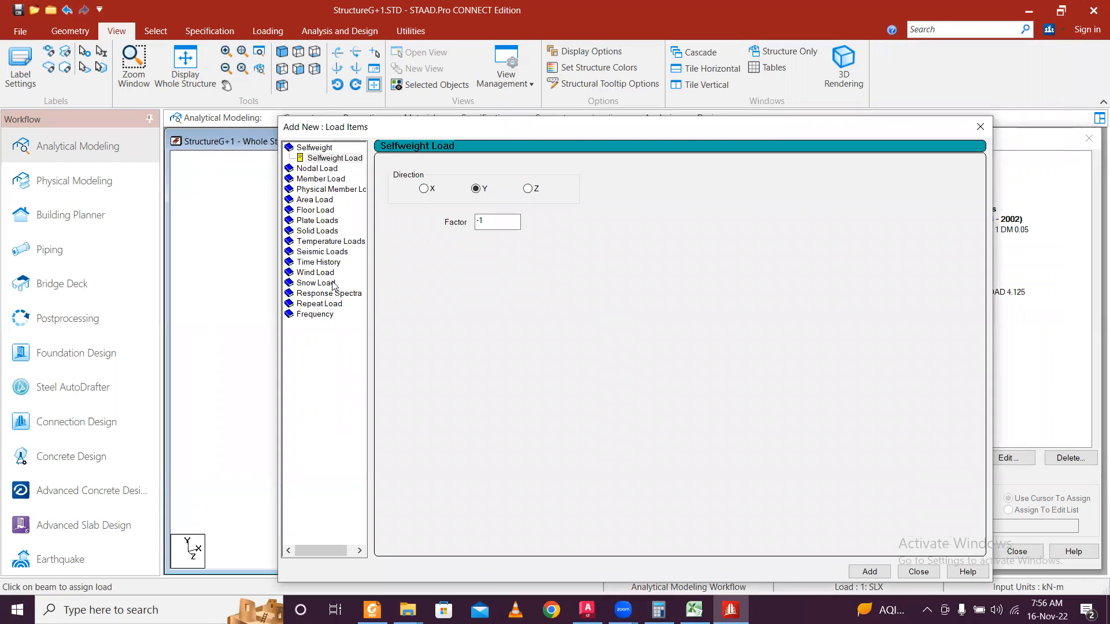
pyautogui.click(325, 211)
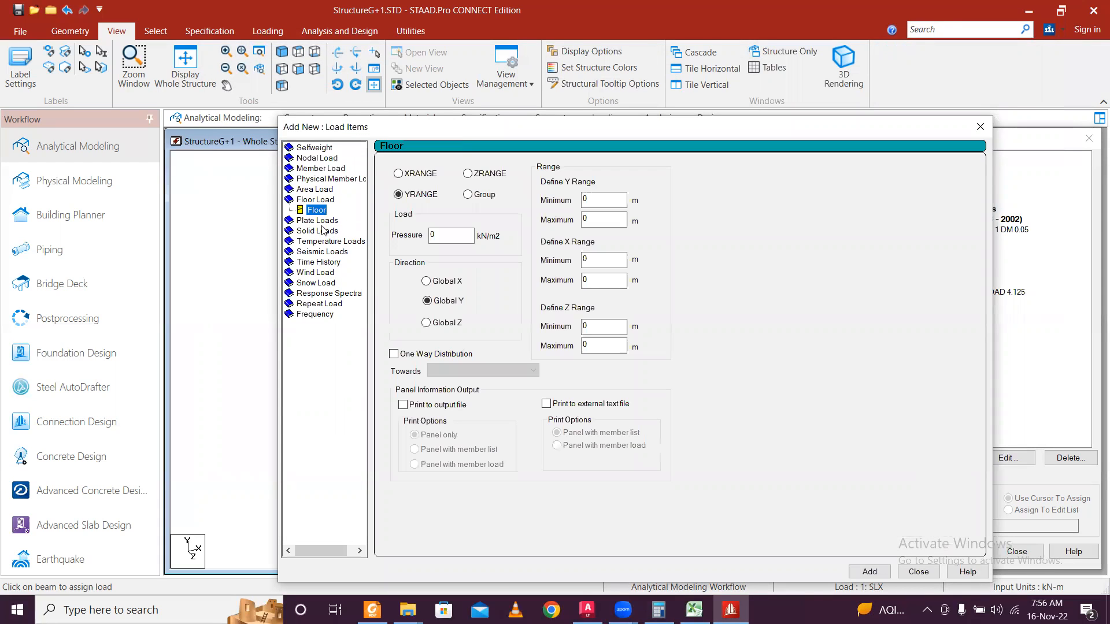
pyautogui.click(472, 241)
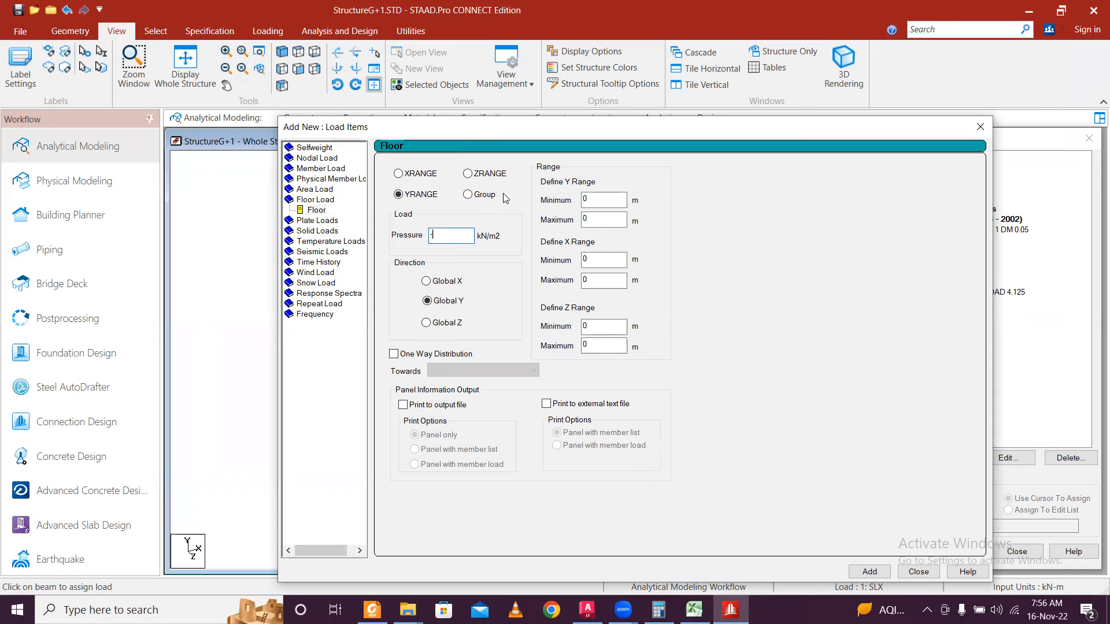
pyautogui.click(607, 200)
pyautogui.press('Tab')
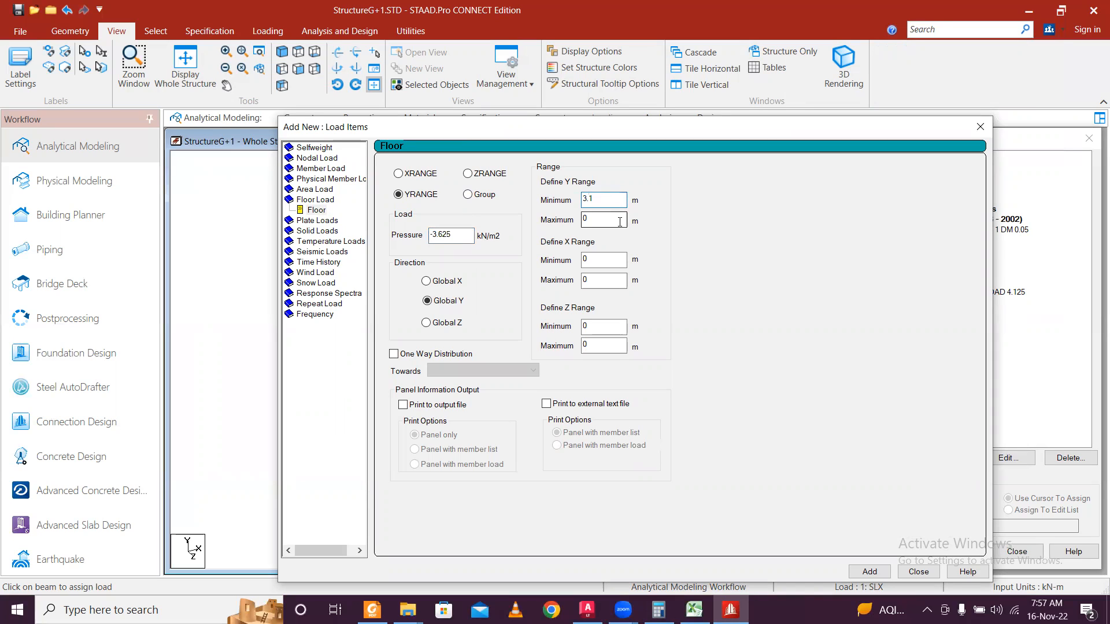
pyautogui.write('6.5')
pyautogui.moveTo(661, 131); pyautogui.dragTo(608, 62)
pyautogui.click(821, 502)
pyautogui.click(865, 502)
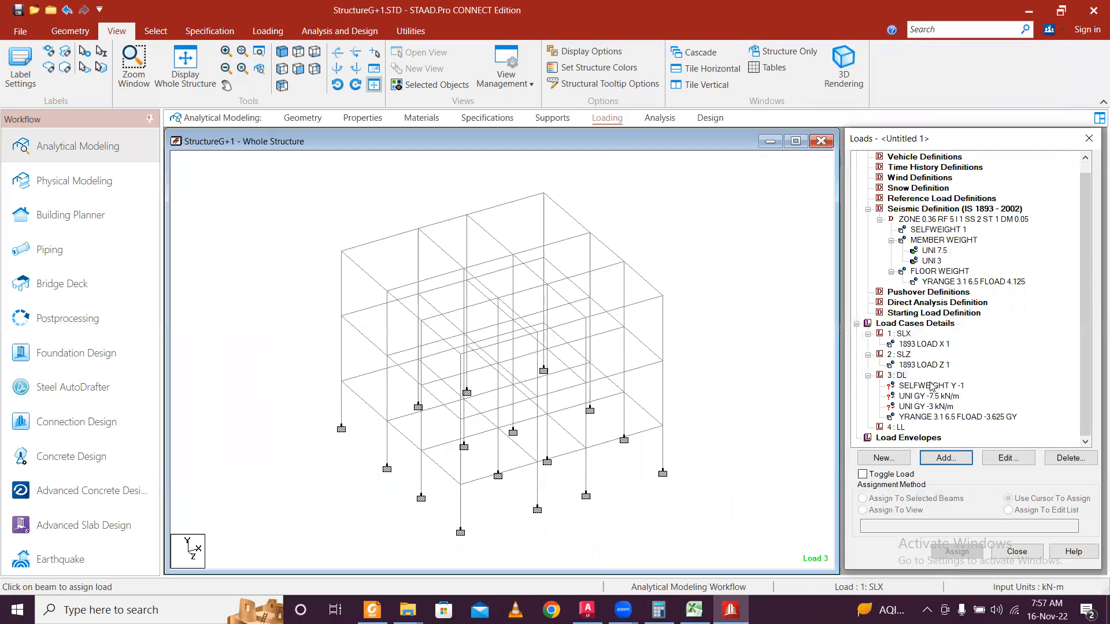
# Assign the DL self-weight load to every member in the view.
pyautogui.click(933, 386)
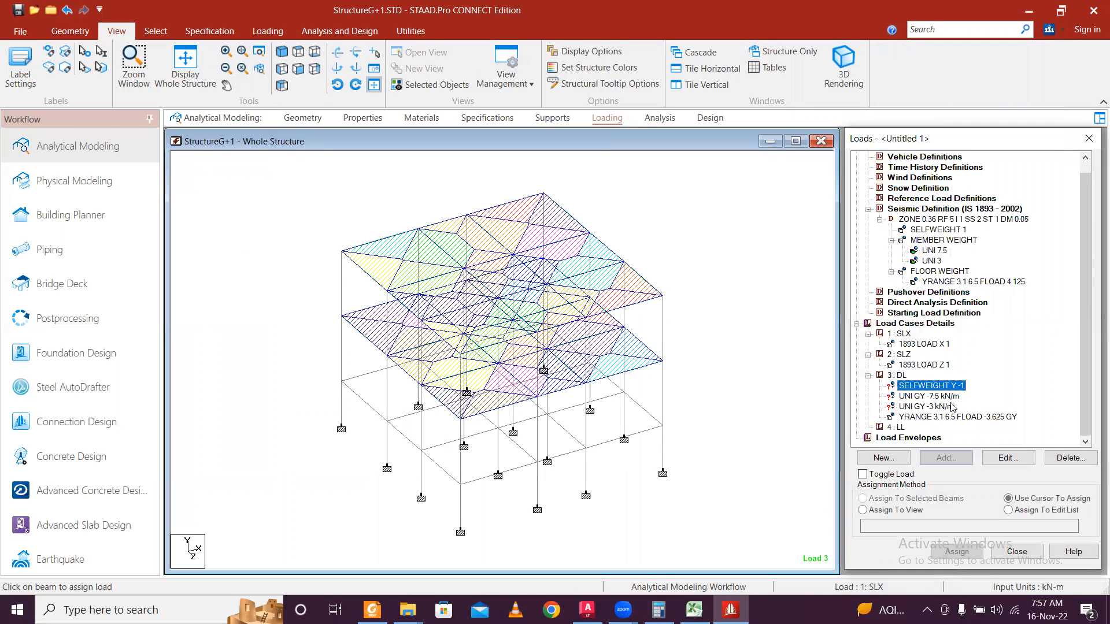
pyautogui.click(911, 511)
pyautogui.click(961, 553)
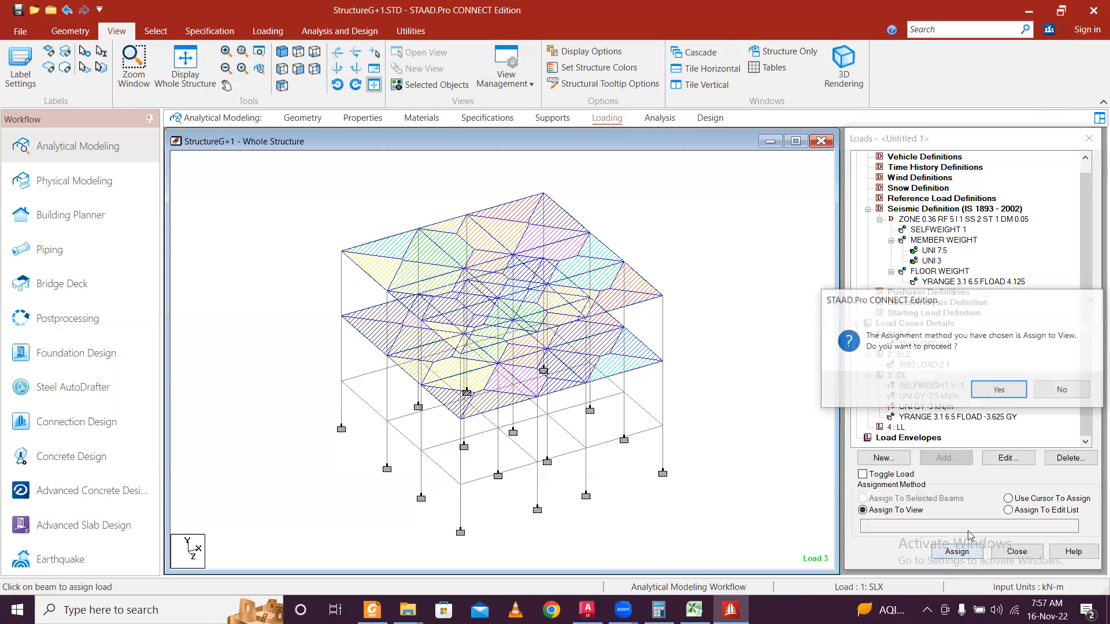
pyautogui.click(999, 389)
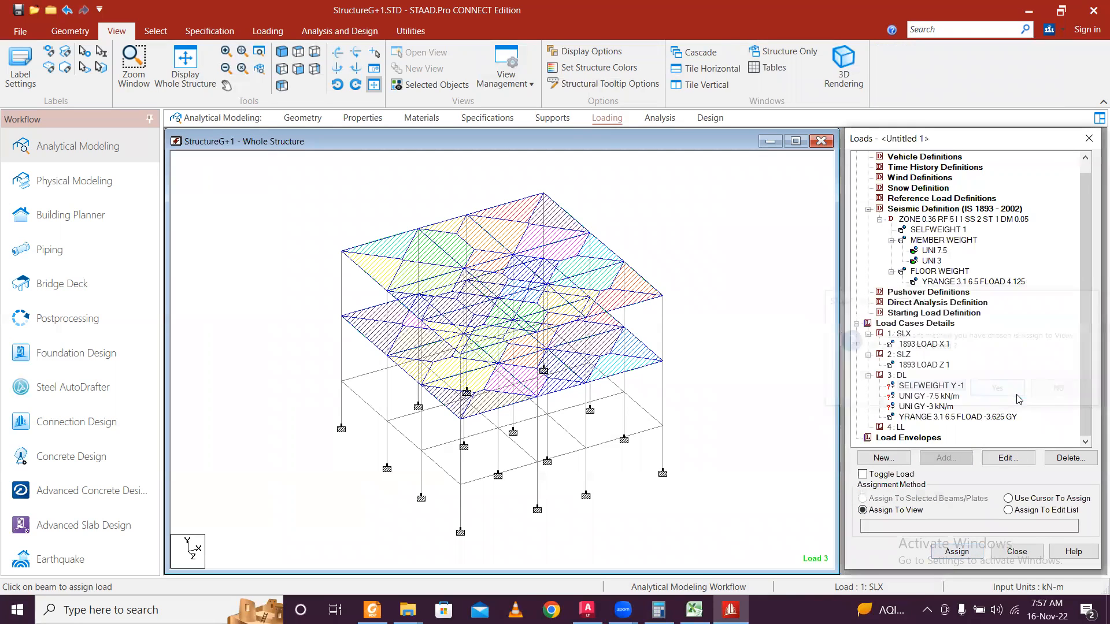
# Apply the -7.5 kN/m uniform load to the middle and lower floor beams in front elevation.
pyautogui.click(926, 398)
pyautogui.click(800, 429)
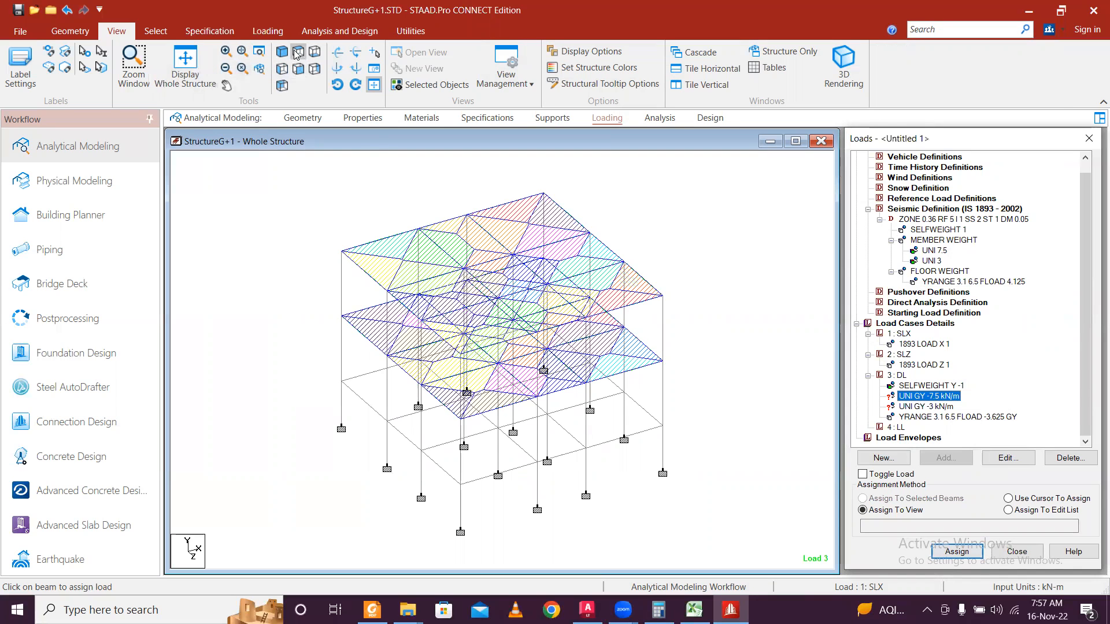
pyautogui.click(299, 68)
pyautogui.click(409, 317)
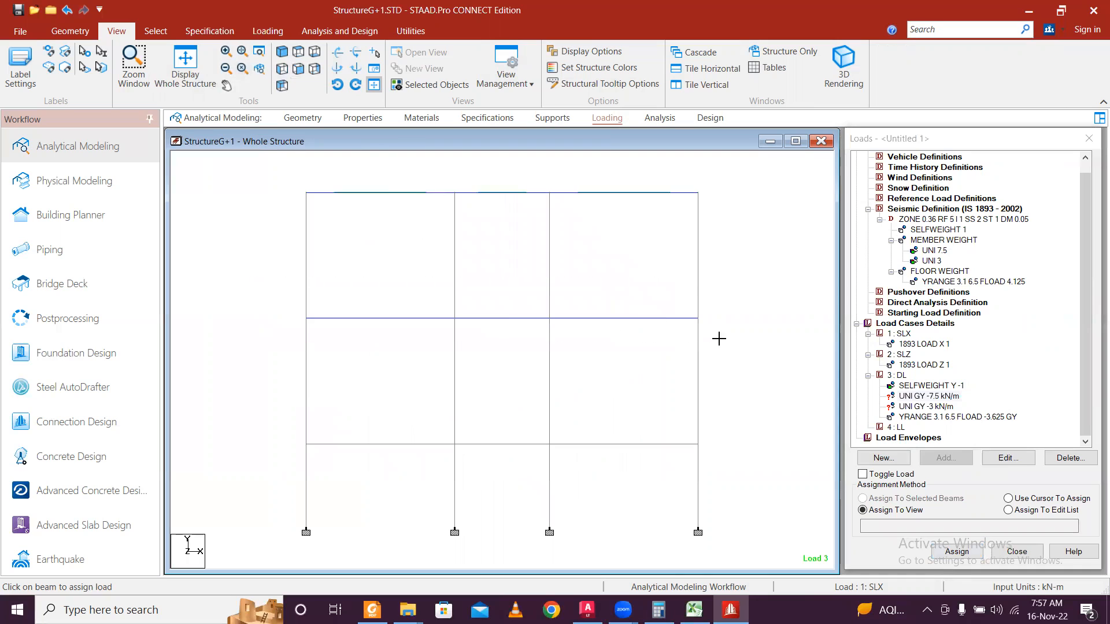
pyautogui.keyDown('ctrl'); pyautogui.click(665, 444); pyautogui.keyUp('ctrl')
pyautogui.click(957, 551)
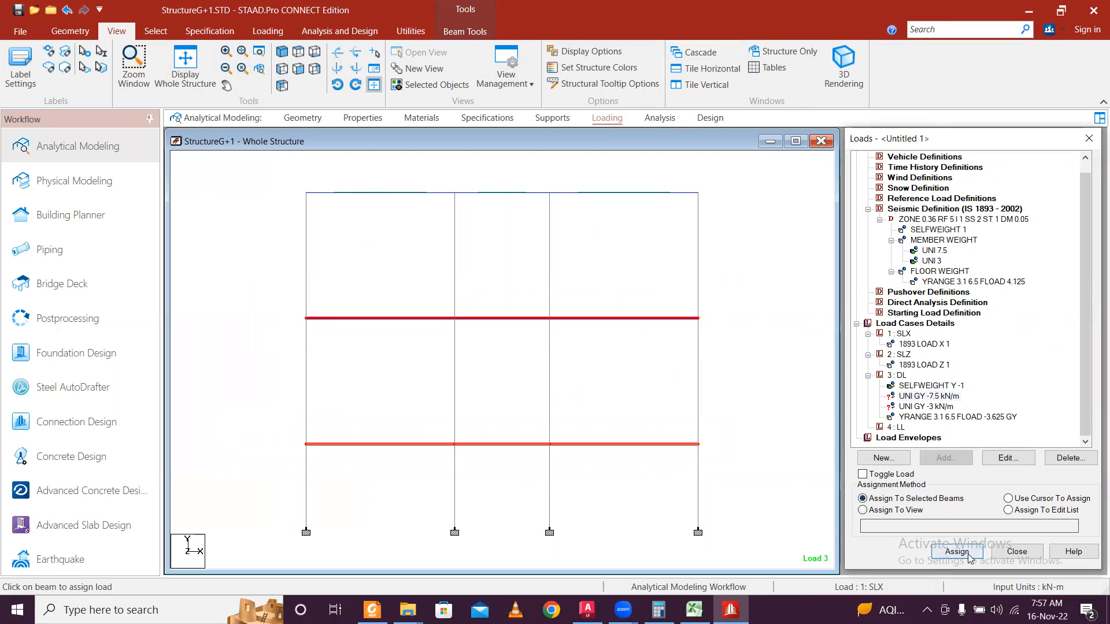
pyautogui.click(1005, 400)
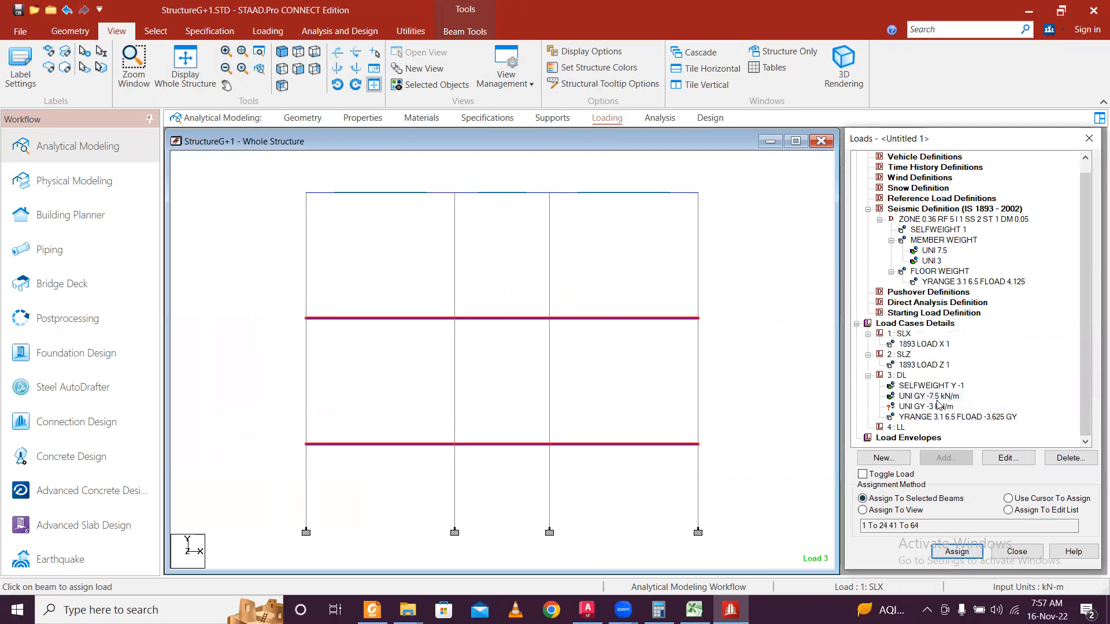
# Select the roof-level beam for the -3 kN/m load and open it in a new view.
pyautogui.click(937, 407)
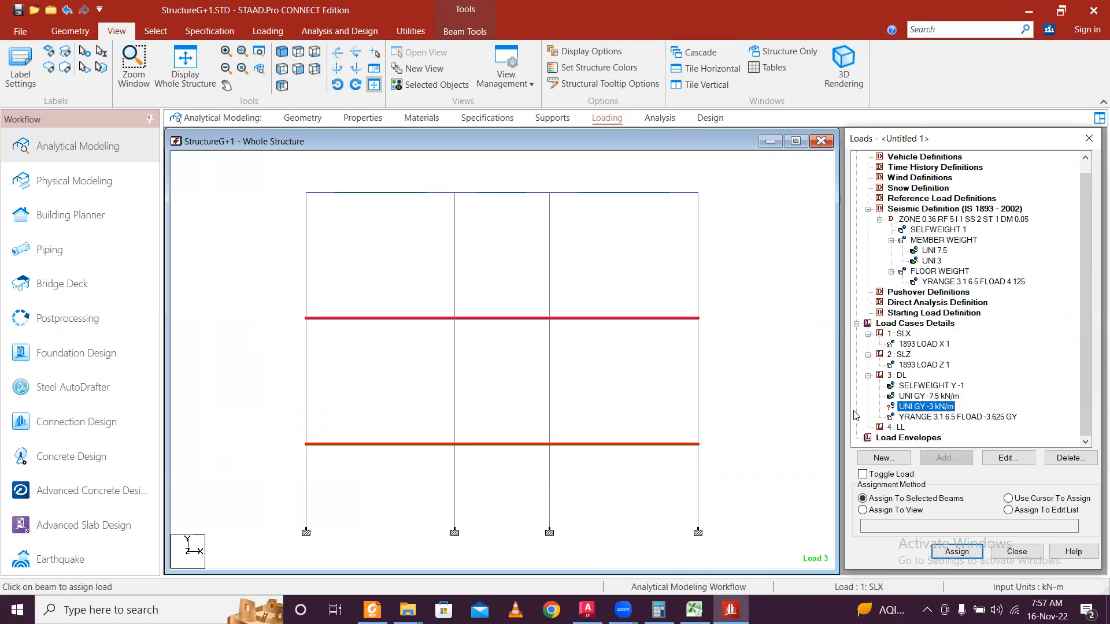
pyautogui.moveTo(266, 179); pyautogui.dragTo(750, 231)
pyautogui.rightClick(674, 200)
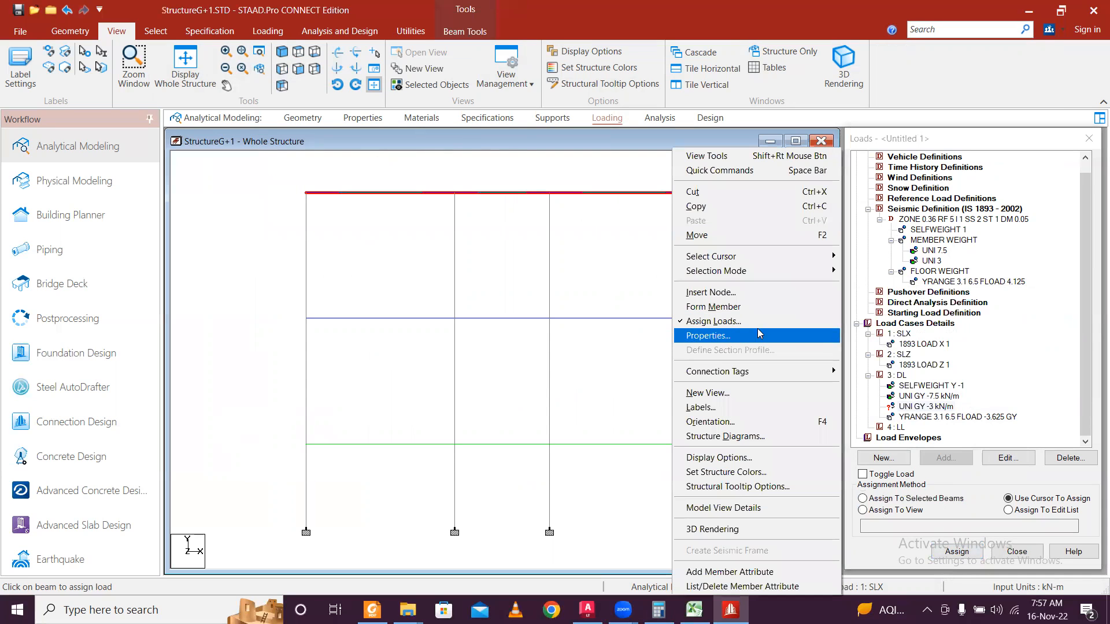
pyautogui.click(758, 394)
pyautogui.click(735, 341)
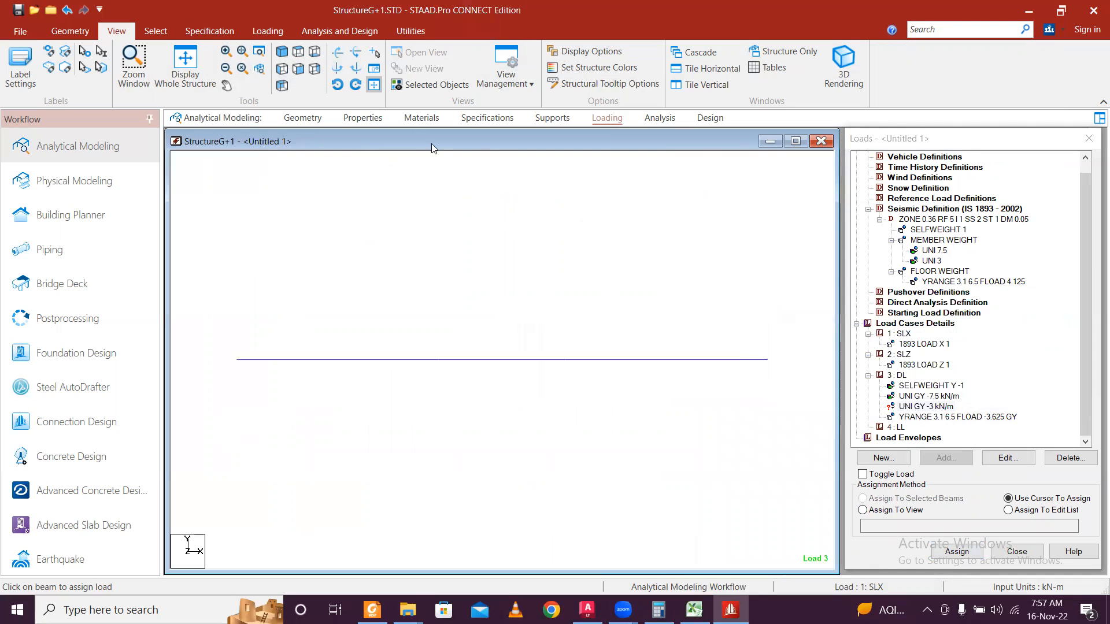
# Assign the -3 kN/m uniform load to the perimeter beams in plan view.
pyautogui.click(299, 67)
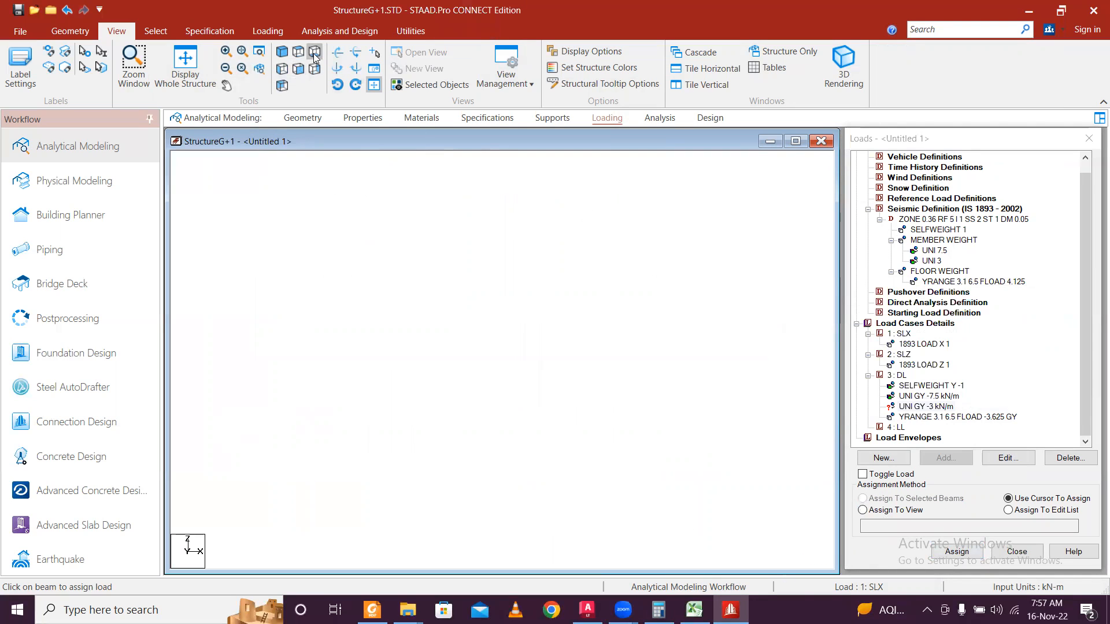
pyautogui.click(916, 409)
pyautogui.moveTo(326, 198); pyautogui.dragTo(471, 526)
pyautogui.moveTo(694, 522); pyautogui.dragTo(536, 512)
pyautogui.moveTo(634, 190); pyautogui.dragTo(688, 536)
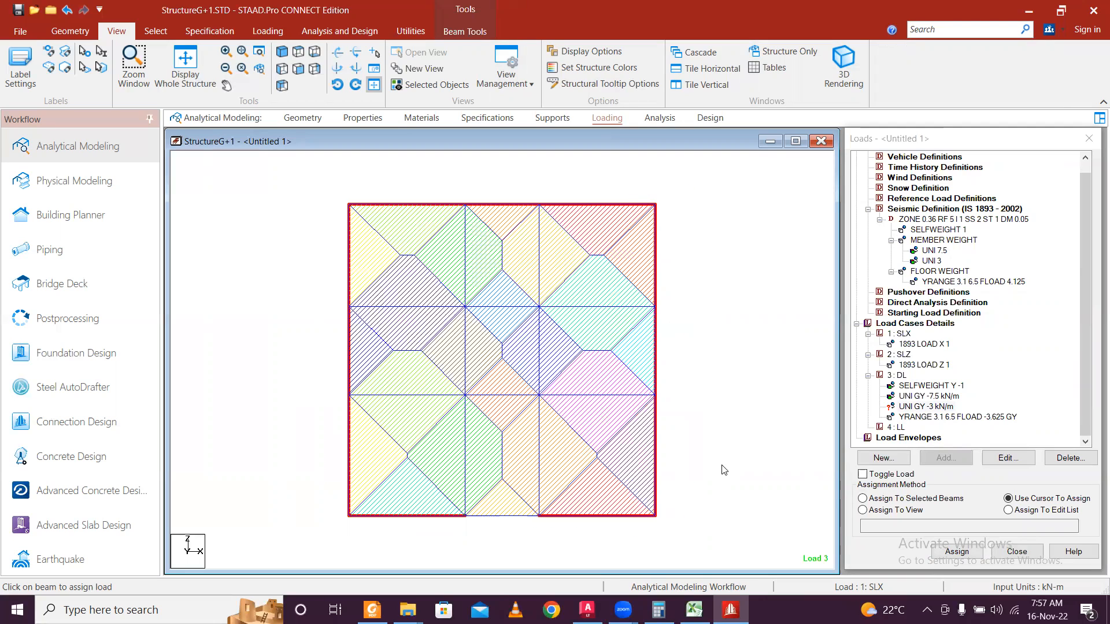
pyautogui.click(863, 498)
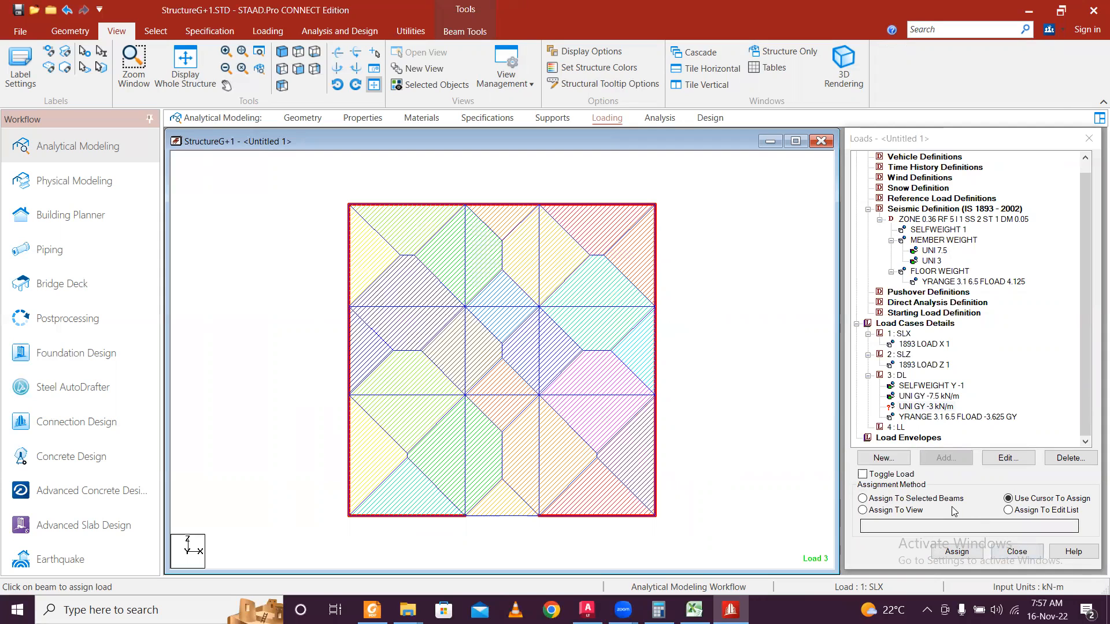
pyautogui.click(960, 552)
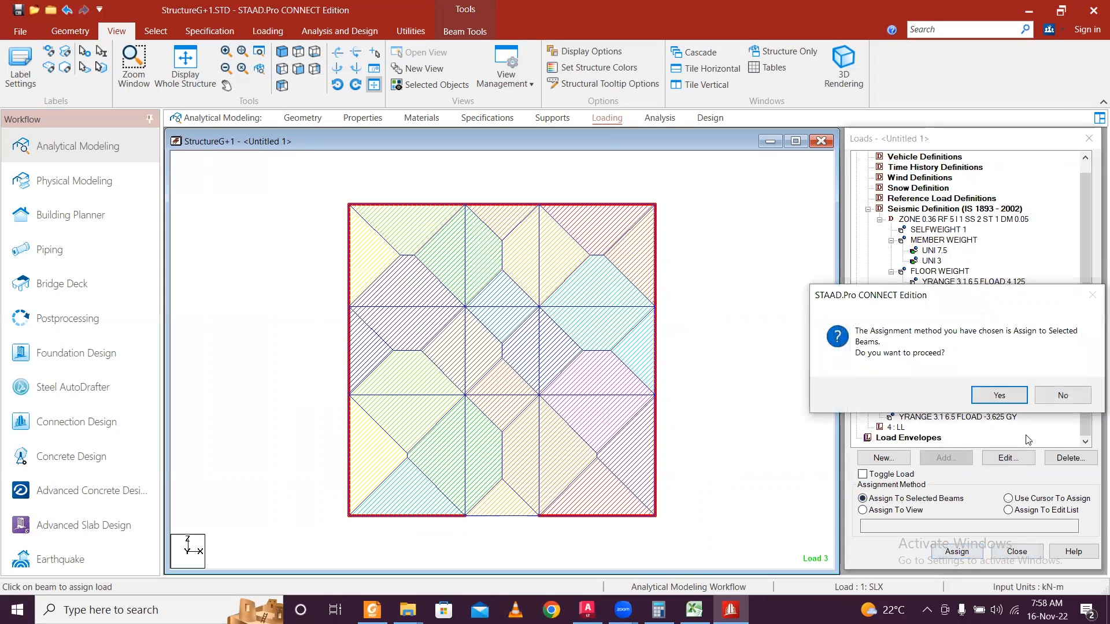
pyautogui.click(1000, 395)
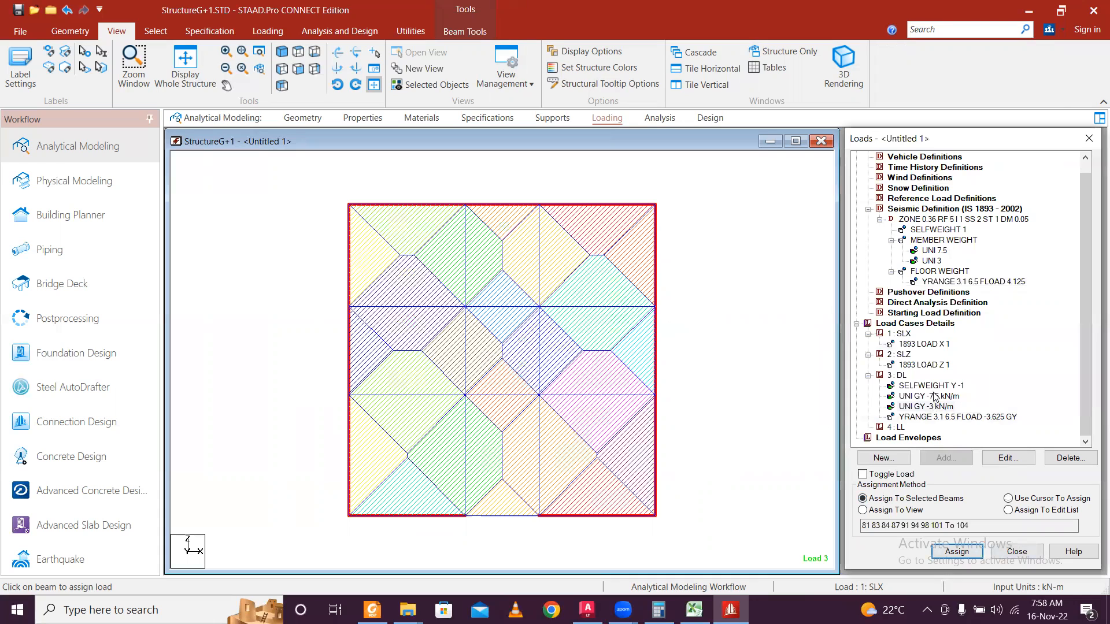
# Assign the -7.5 kN/m uniform load to the interior beams, then make LL current.
pyautogui.click(935, 397)
pyautogui.moveTo(452, 383); pyautogui.dragTo(555, 533)
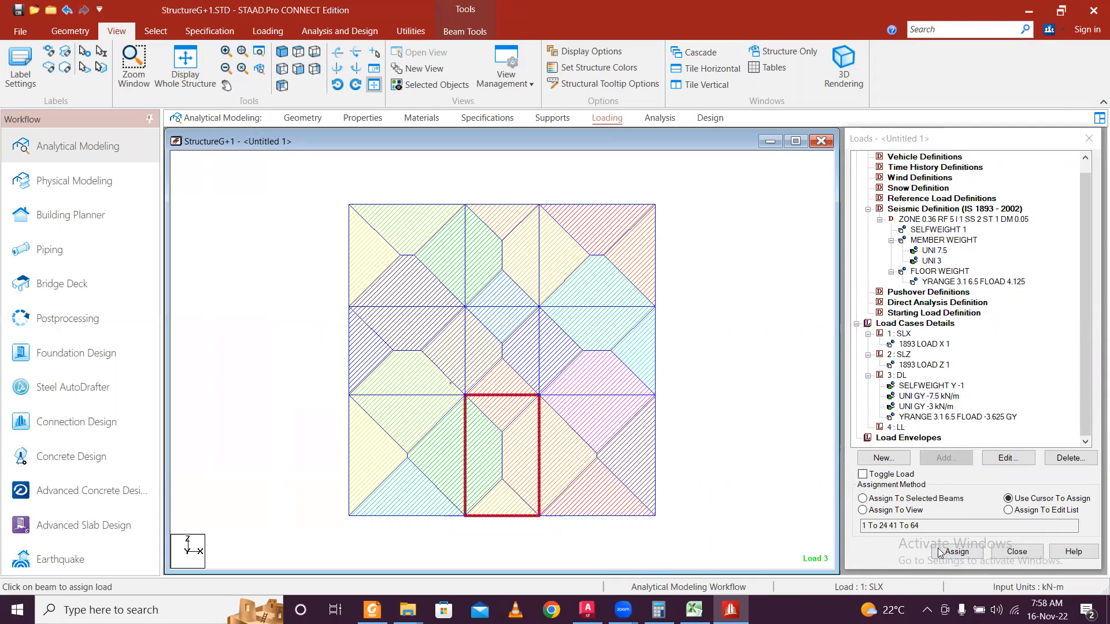
pyautogui.click(943, 498)
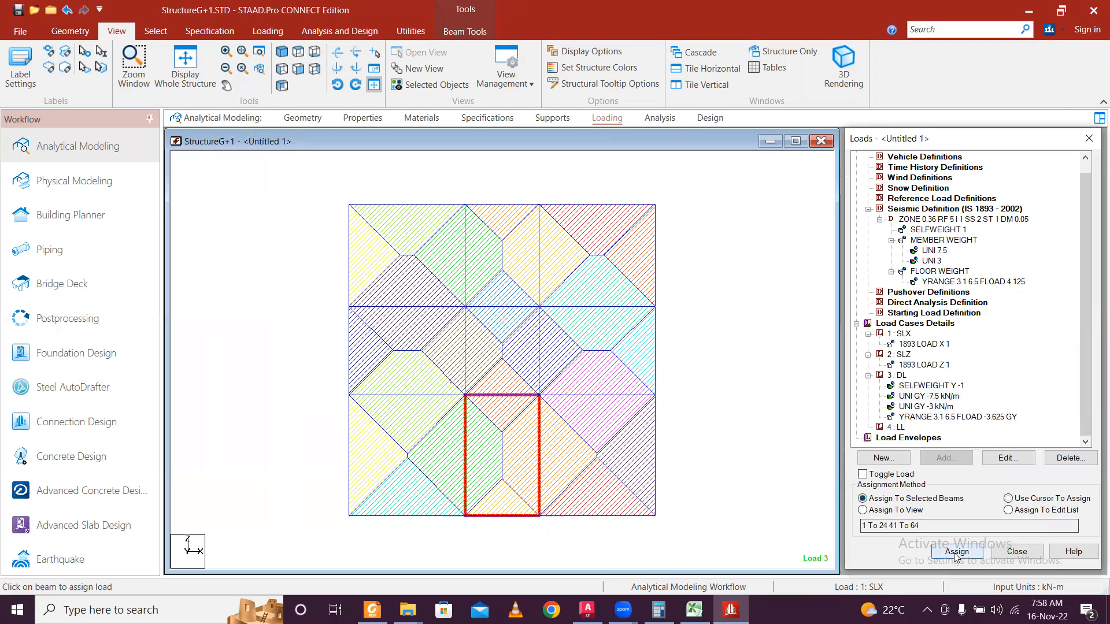
pyautogui.click(957, 552)
pyautogui.click(994, 395)
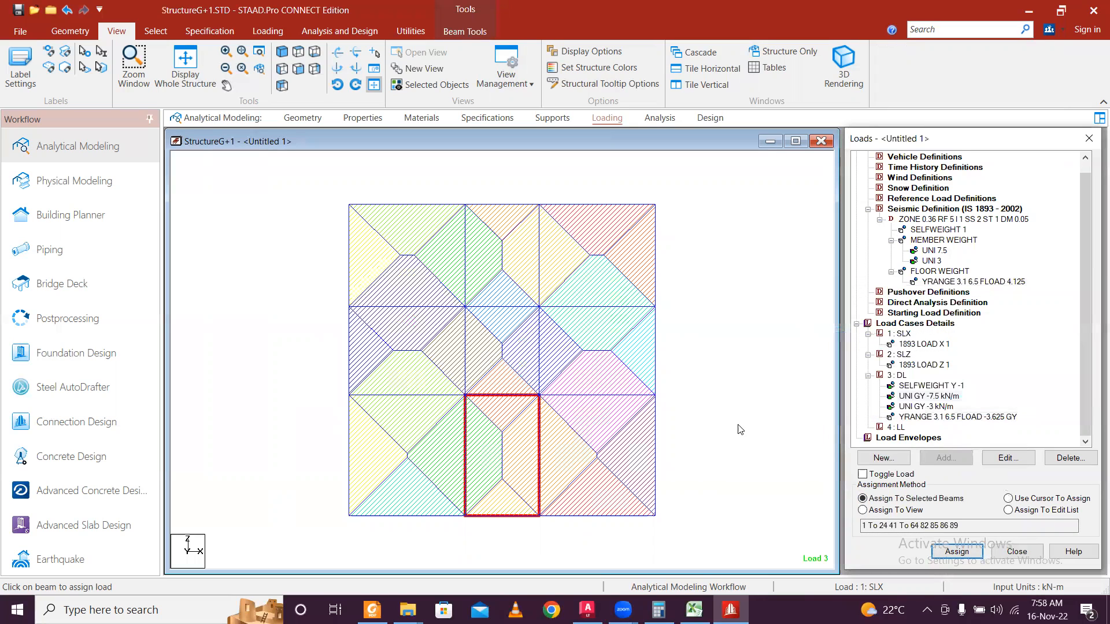
pyautogui.click(895, 428)
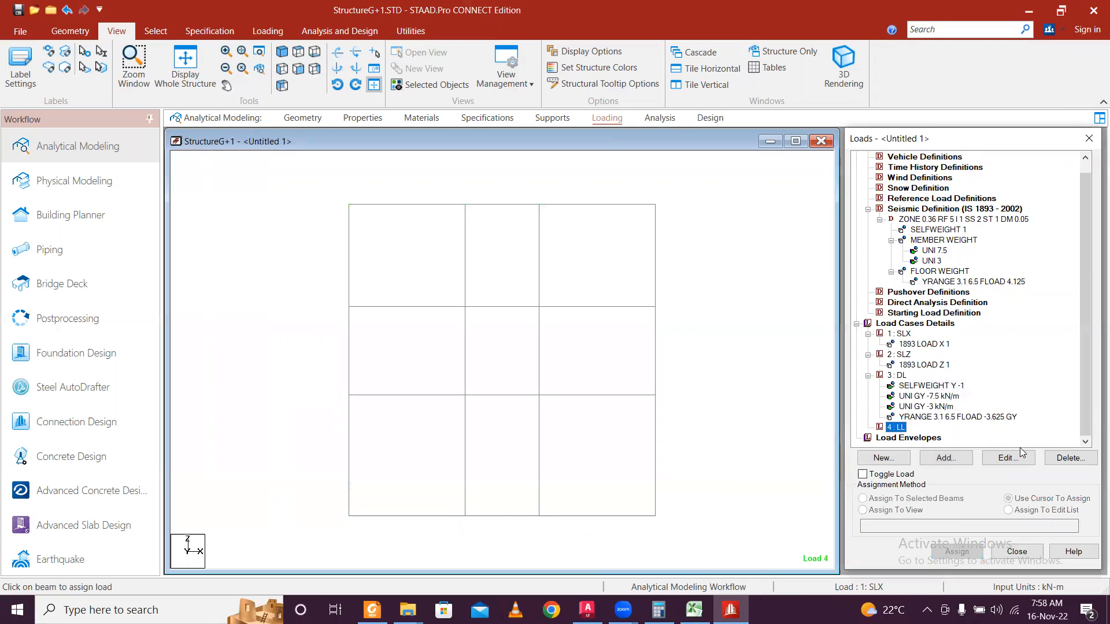
# Add an FLOAD -2 GY floor load with YRANGE 3.1 to 6.5 to the LL case.
pyautogui.click(947, 457)
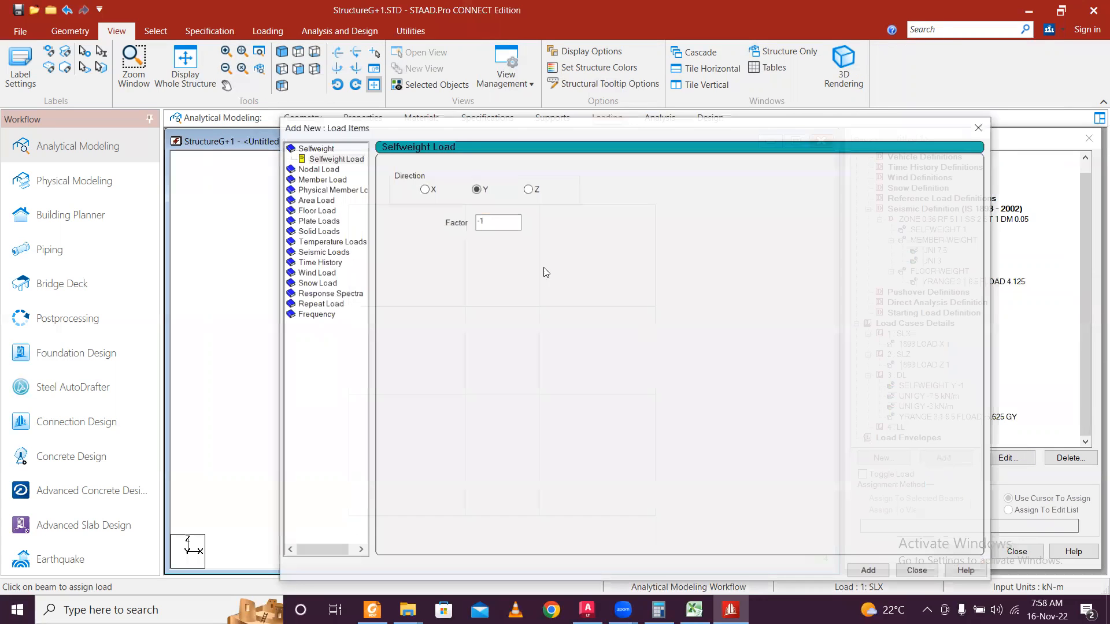
pyautogui.click(318, 210)
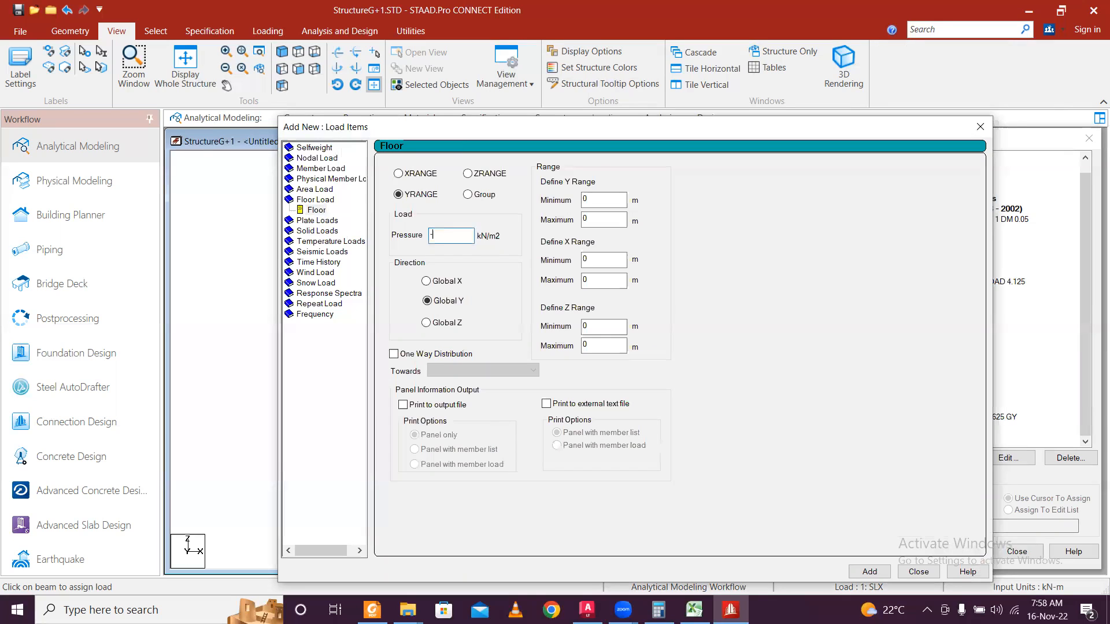
pyautogui.click(608, 202)
pyautogui.moveTo(647, 130); pyautogui.dragTo(567, 45)
pyautogui.press('Tab')
pyautogui.write('6.5')
pyautogui.click(789, 487)
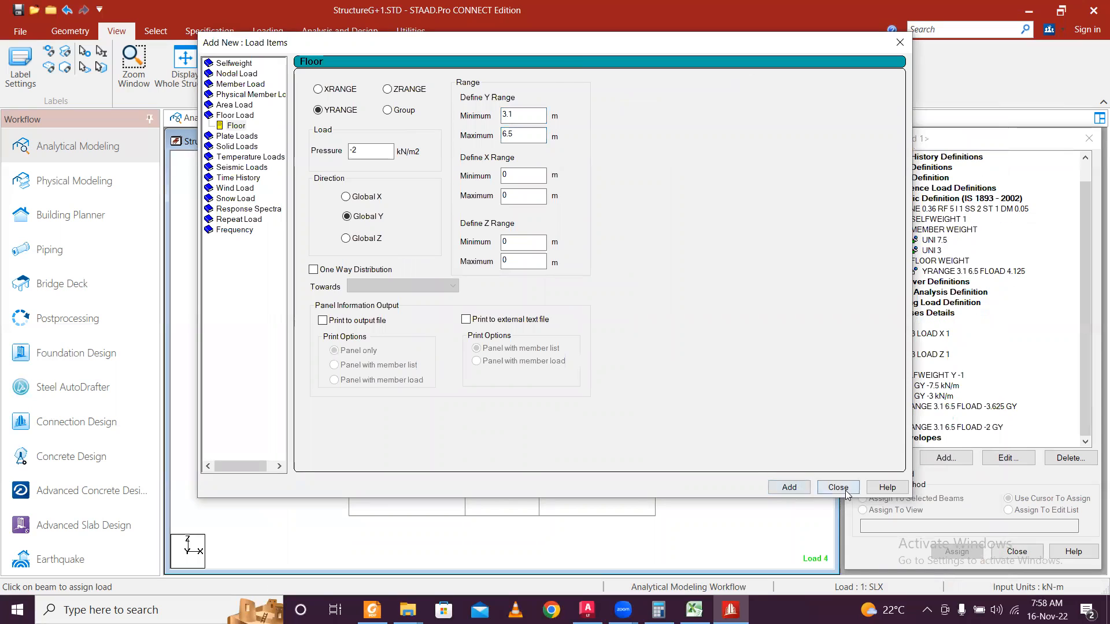
pyautogui.click(844, 489)
# View each load item on the 3-D frame (self-weight, -7.5, -3 kN/m, floor loads, seismic X), then open Properties.
pyautogui.click(200, 67)
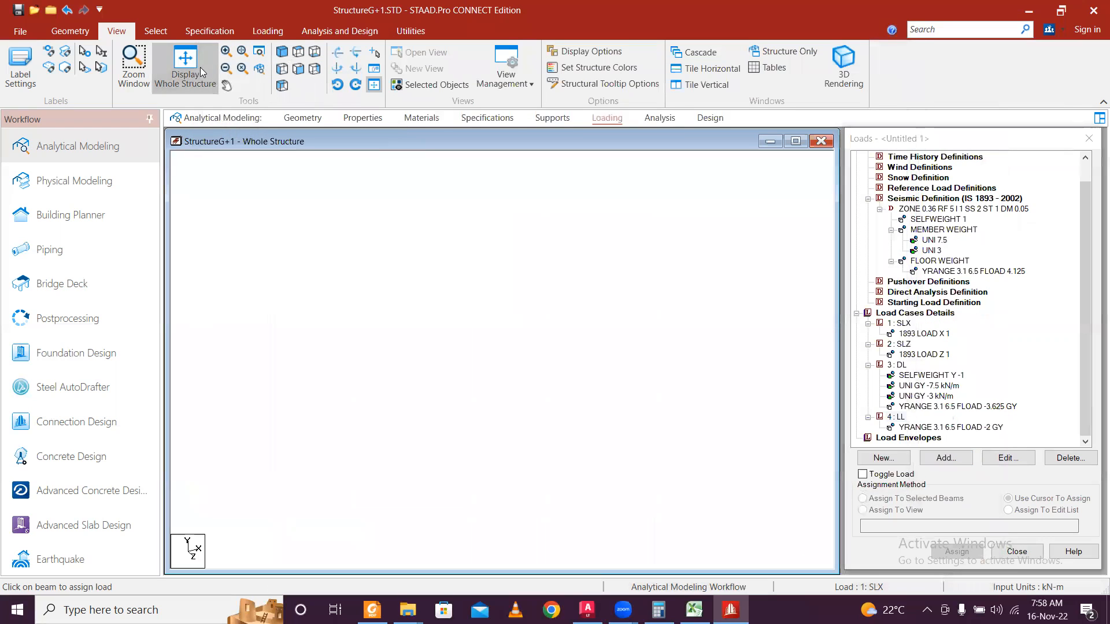
pyautogui.click(966, 428)
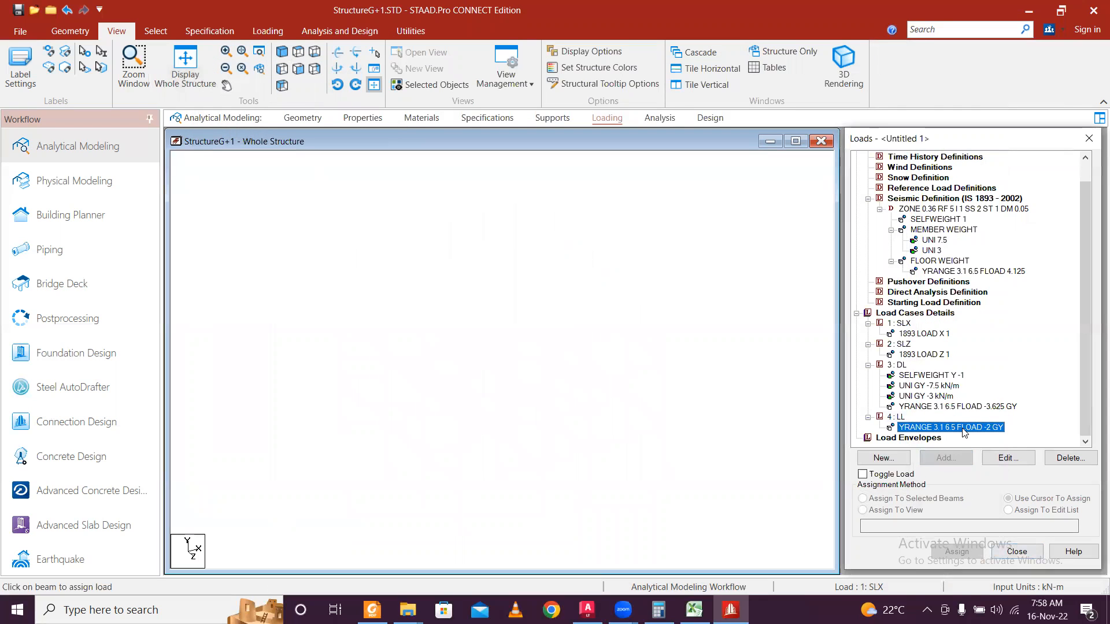
pyautogui.click(975, 408)
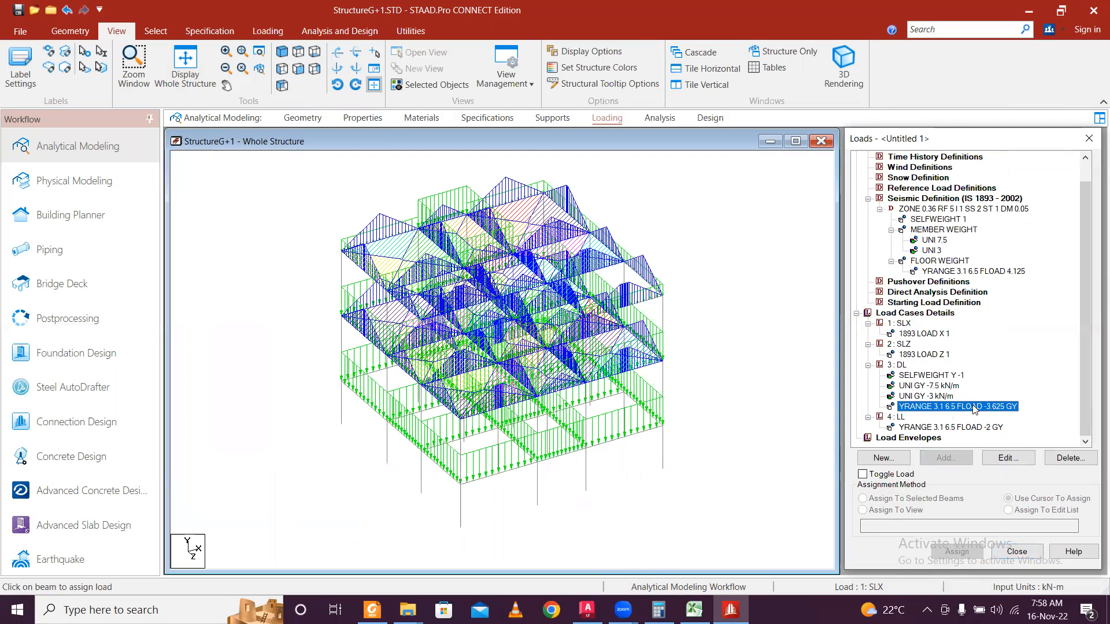
pyautogui.click(966, 428)
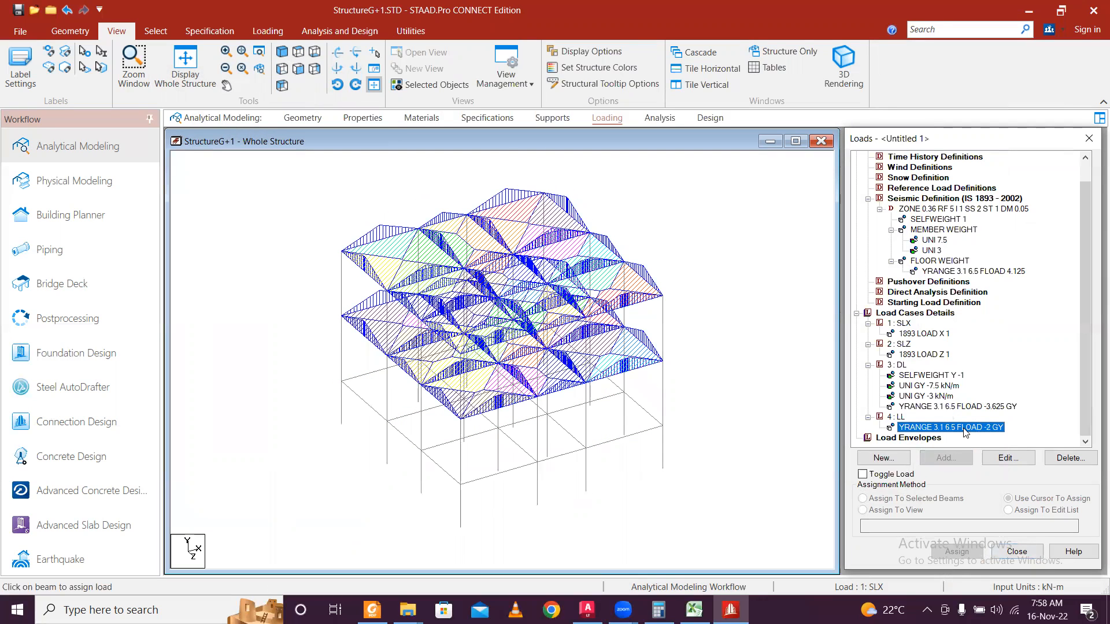
pyautogui.click(934, 387)
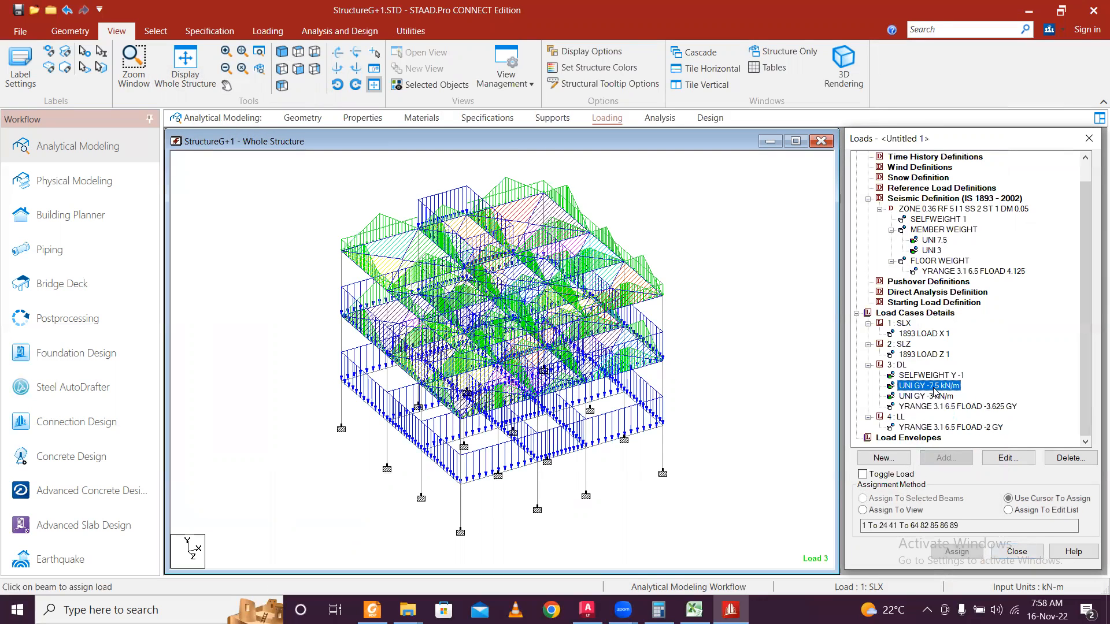
pyautogui.click(928, 335)
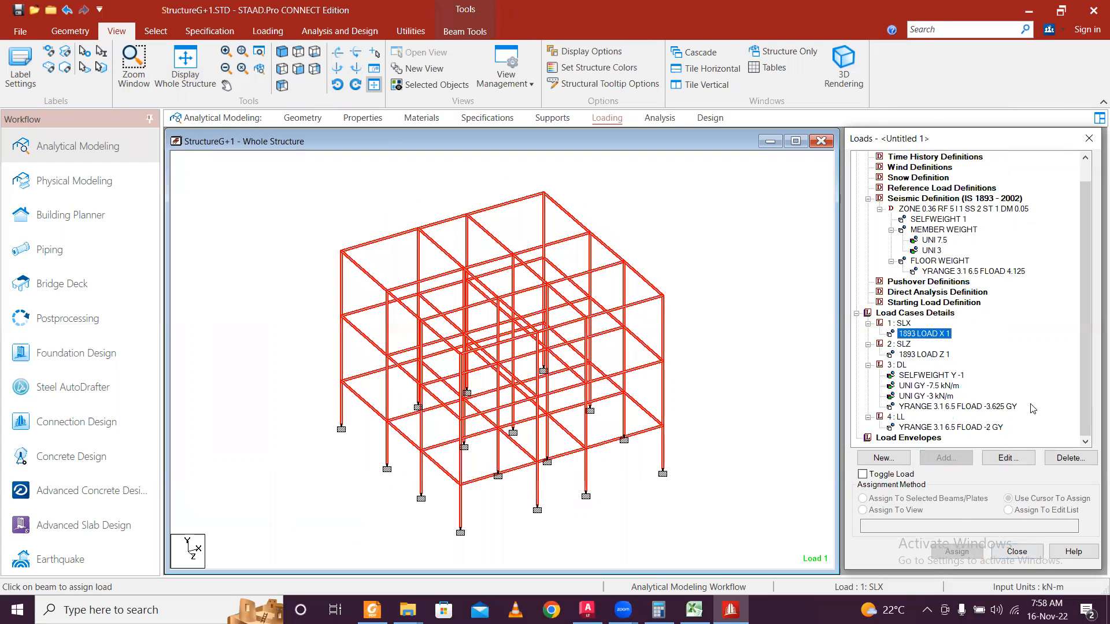
pyautogui.click(955, 376)
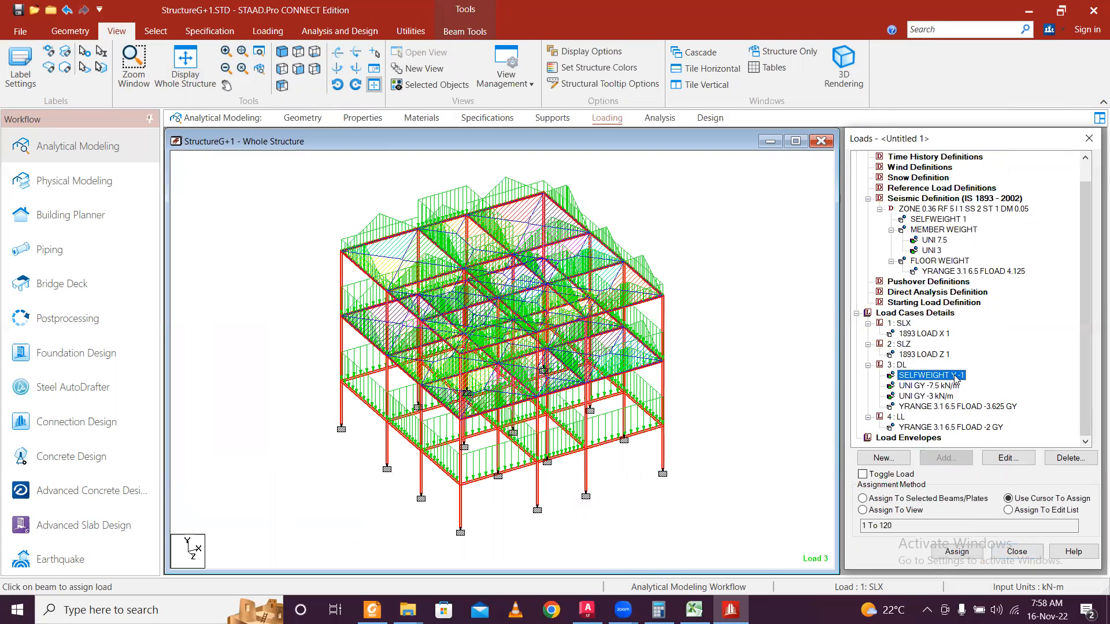
pyautogui.click(953, 387)
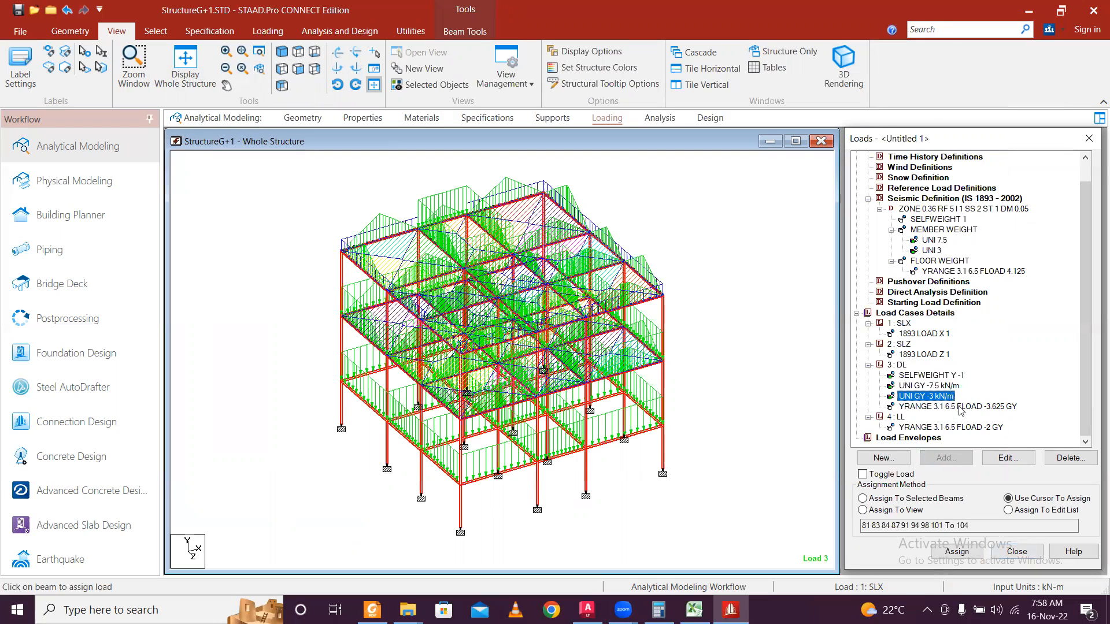
pyautogui.click(943, 429)
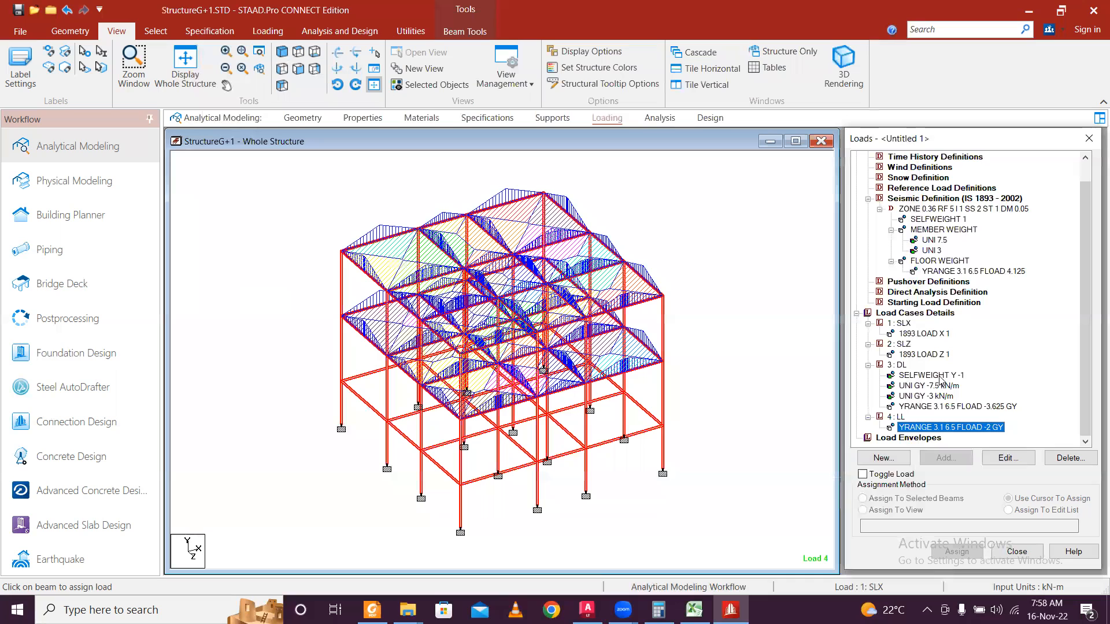
pyautogui.click(942, 376)
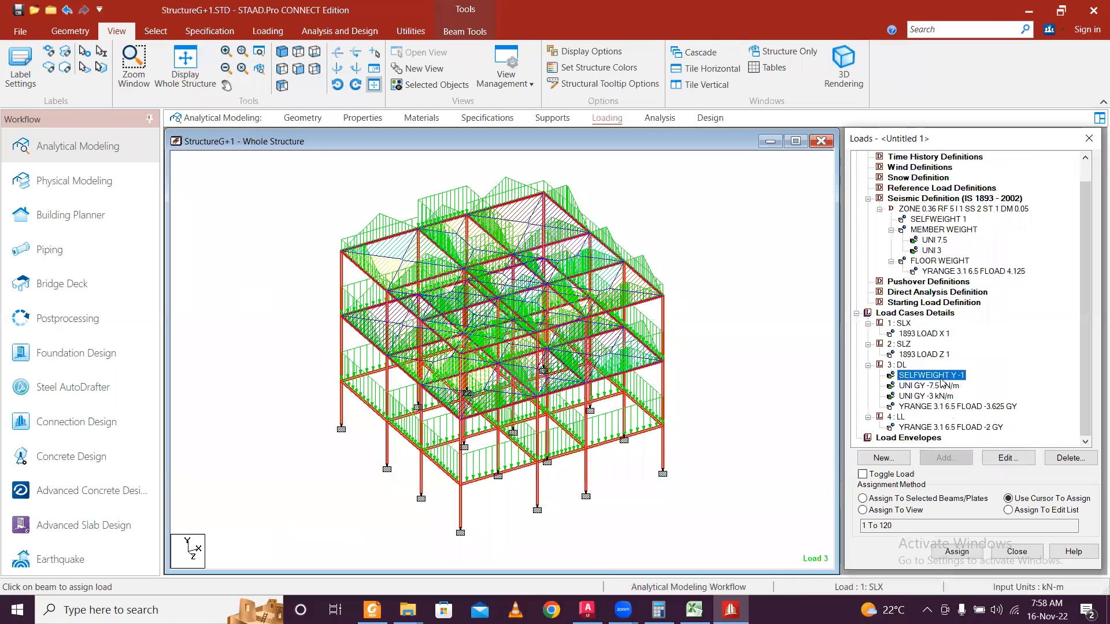
pyautogui.click(757, 417)
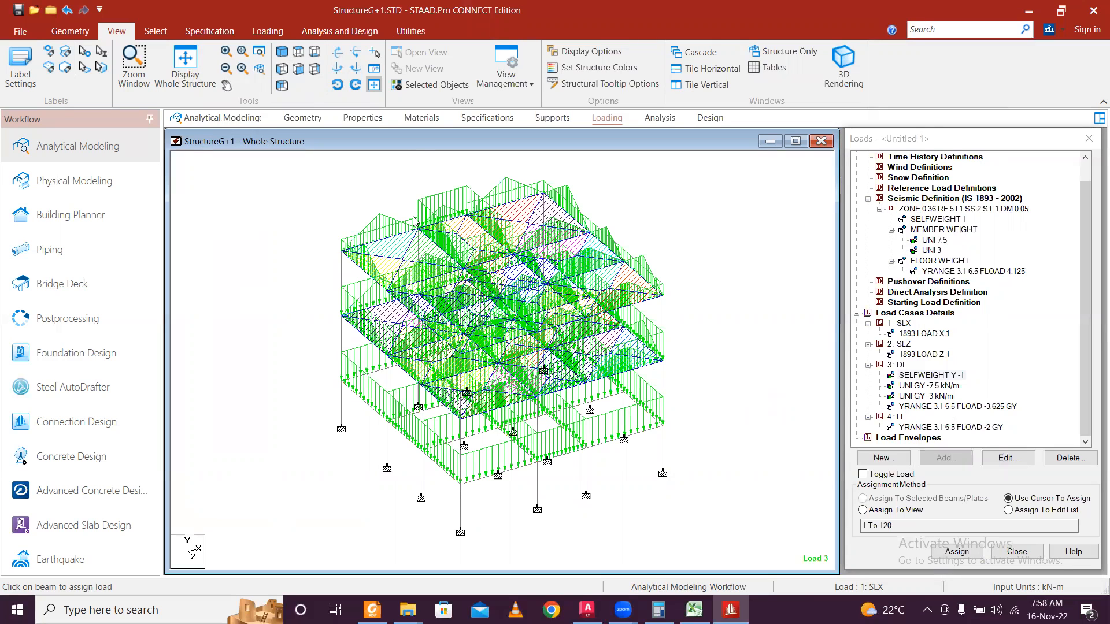
pyautogui.click(362, 118)
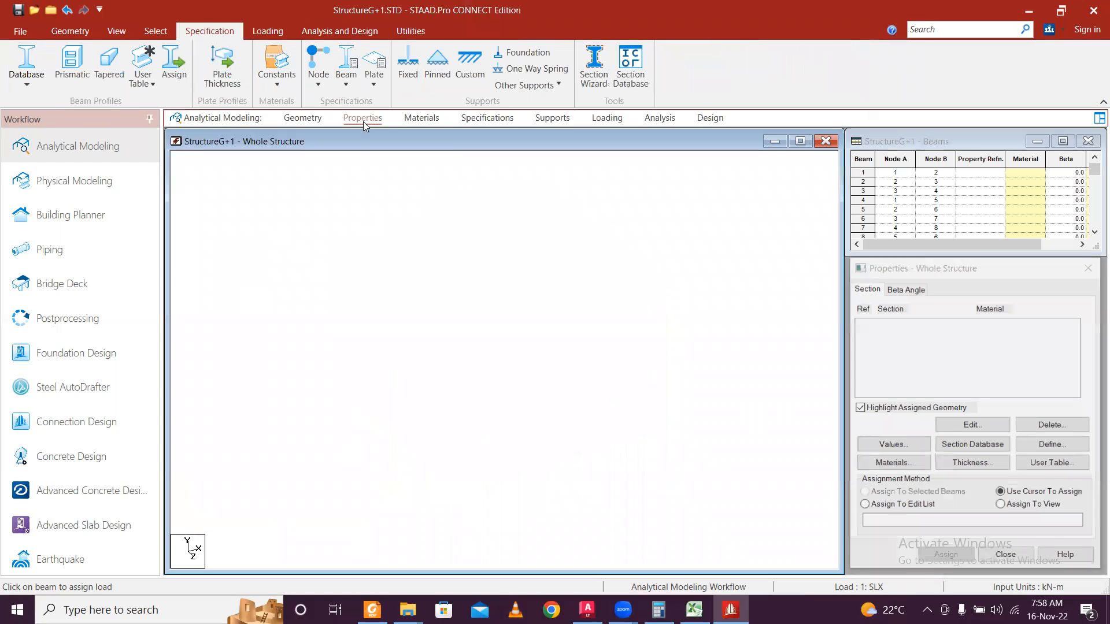
# Pick Rectangle in the Define Property dialog, then bring up the AutoCAD LT drawing.
pyautogui.click(1030, 445)
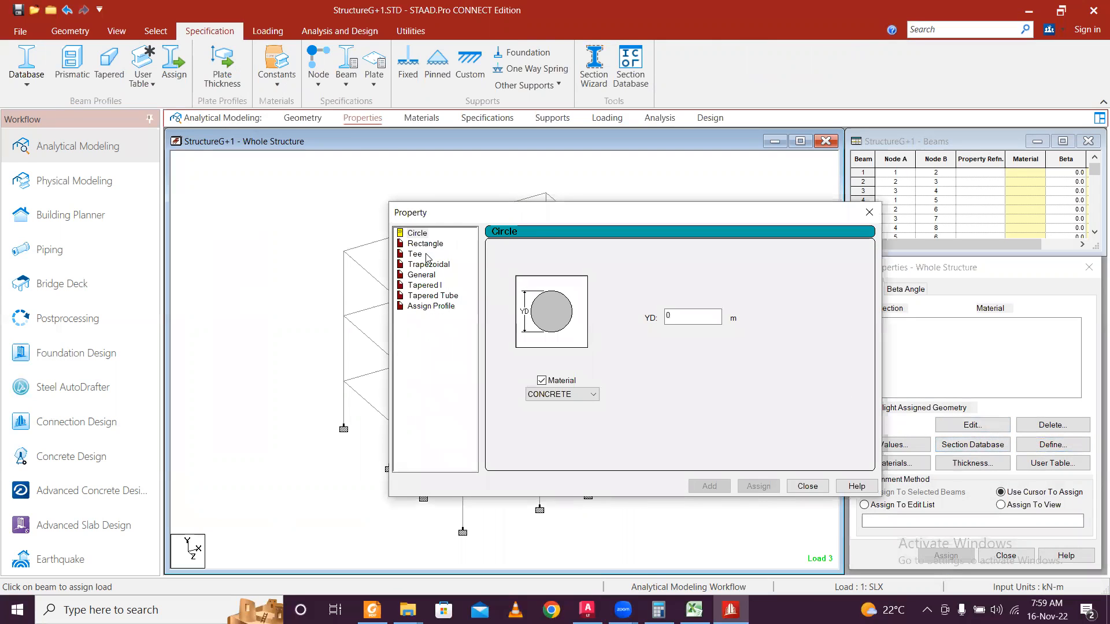
pyautogui.click(426, 243)
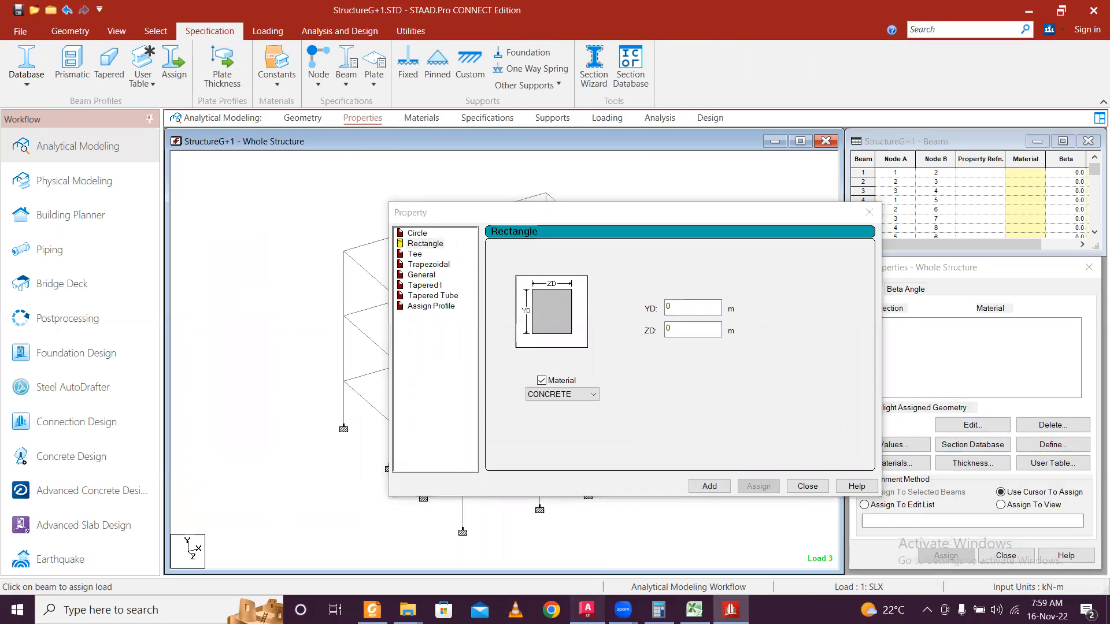
pyautogui.click(587, 610)
pyautogui.moveTo(570, 356); pyautogui.dragTo(153, 313, button='middle')
# Pan across the drawing's site plan, floor plans, slab, stair and rain water tank details.
pyautogui.moveTo(497, 327); pyautogui.dragTo(274, 317, button='middle')
pyautogui.moveTo(556, 340)
pyautogui.mouseDown(button='middle')
pyautogui.moveTo(390, 336)
pyautogui.moveTo(315, 361)
pyautogui.mouseUp(button='middle')
pyautogui.moveTo(332, 254)
pyautogui.mouseDown(button='middle')
pyautogui.moveTo(185, 292)
pyautogui.moveTo(259, 320)
pyautogui.moveTo(604, 343)
pyautogui.mouseUp(button='middle')
pyautogui.scroll(-2, 259, 319)
pyautogui.moveTo(243, 272); pyautogui.dragTo(404, 304, button='middle')
pyautogui.moveTo(183, 294); pyautogui.dragTo(375, 321, button='middle')
pyautogui.moveTo(560, 376); pyautogui.dragTo(282, 327, button='middle')
pyautogui.moveTo(504, 301)
pyautogui.mouseDown(button='middle')
pyautogui.moveTo(178, 256)
pyautogui.moveTo(12, 279)
pyautogui.moveTo(266, 271)
pyautogui.mouseUp(button='middle')
pyautogui.moveTo(69, 260)
pyautogui.mouseDown(button='middle')
pyautogui.moveTo(323, 253)
pyautogui.moveTo(466, 265)
pyautogui.moveTo(254, 340)
pyautogui.mouseUp(button='middle')
pyautogui.scroll(3, 323, 252)
pyautogui.scroll(-5, 323, 252)
pyautogui.scroll(2, 478, 280)
pyautogui.moveTo(480, 280); pyautogui.dragTo(325, 264, button='middle')
pyautogui.scroll(2, 413, 310)
pyautogui.moveTo(327, 306); pyautogui.dragTo(406, 289, button='middle')
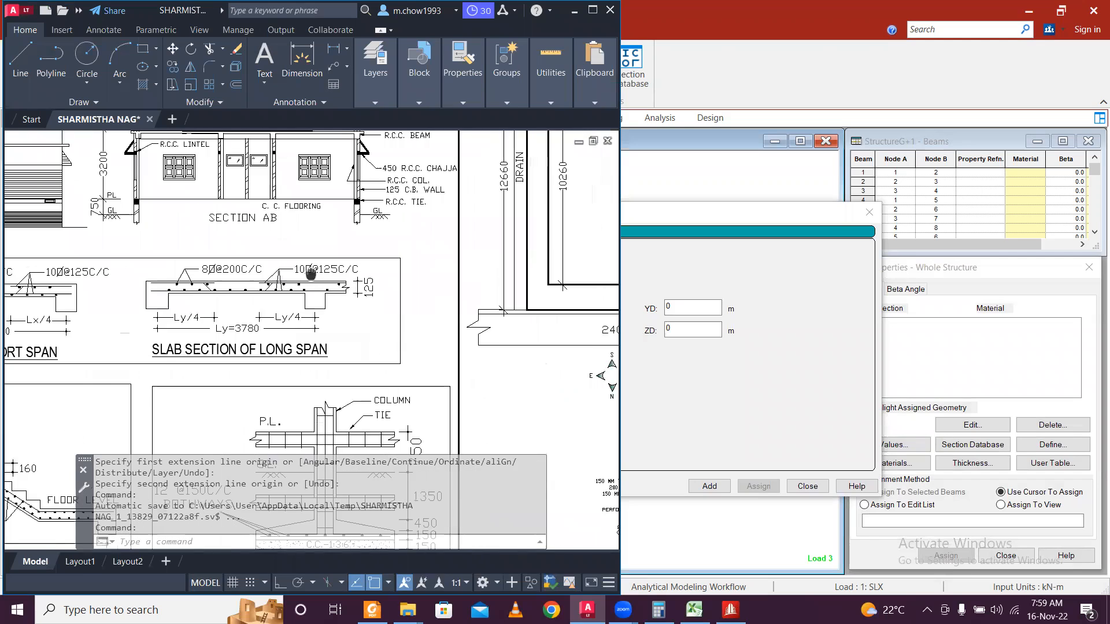
pyautogui.moveTo(546, 330); pyautogui.dragTo(287, 290, button='middle')
pyautogui.moveTo(445, 330); pyautogui.dragTo(255, 305, button='middle')
pyautogui.moveTo(419, 317); pyautogui.dragTo(172, 310, button='middle')
pyautogui.moveTo(338, 301); pyautogui.dragTo(232, 293, button='middle')
pyautogui.scroll(-2, 233, 291)
pyautogui.moveTo(297, 258); pyautogui.dragTo(505, 309, button='middle')
pyautogui.moveTo(254, 269); pyautogui.dragTo(409, 252, button='middle')
pyautogui.moveTo(289, 259); pyautogui.dragTo(502, 294, button='middle')
pyautogui.moveTo(380, 306)
pyautogui.mouseDown(button='middle')
pyautogui.moveTo(444, 275)
pyautogui.moveTo(335, 334)
pyautogui.moveTo(616, 379)
pyautogui.mouseUp(button='middle')
pyautogui.moveTo(503, 398)
pyautogui.mouseDown(button='middle')
pyautogui.moveTo(397, 325)
pyautogui.moveTo(369, 331)
pyautogui.moveTo(376, 344)
pyautogui.mouseUp(button='middle')
pyautogui.moveTo(503, 324); pyautogui.dragTo(154, 319, button='middle')
pyautogui.moveTo(503, 304); pyautogui.dragTo(342, 298, button='middle')
# Zoom in on the L & T beam and column-tie sections, then return to STAAD.Pro.
pyautogui.scroll(4, 468, 202)
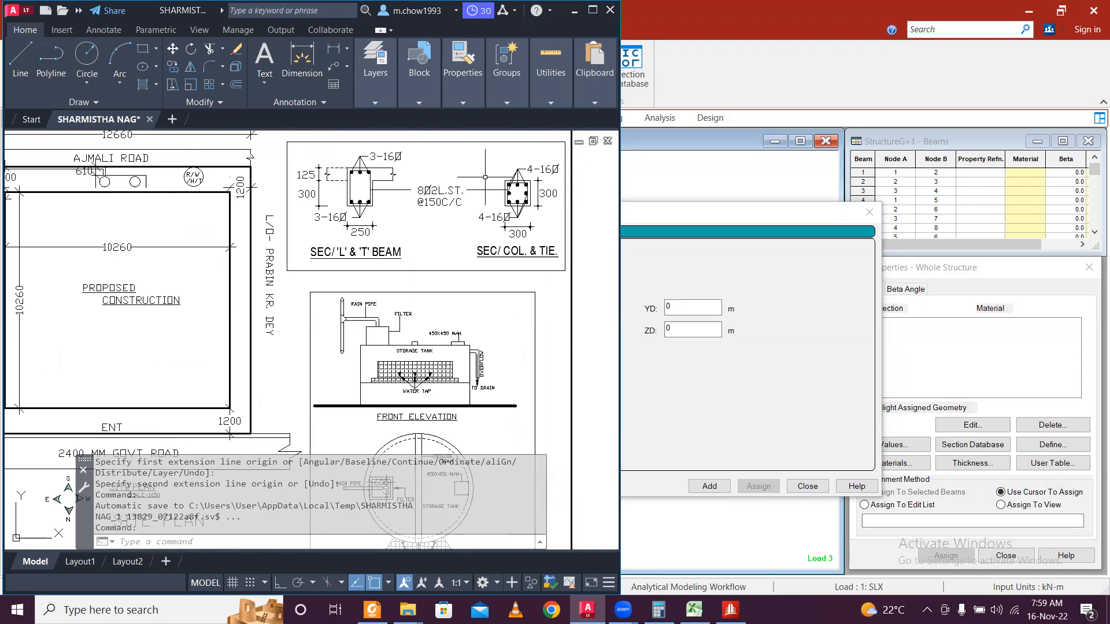
pyautogui.moveTo(498, 165); pyautogui.dragTo(382, 213, button='middle')
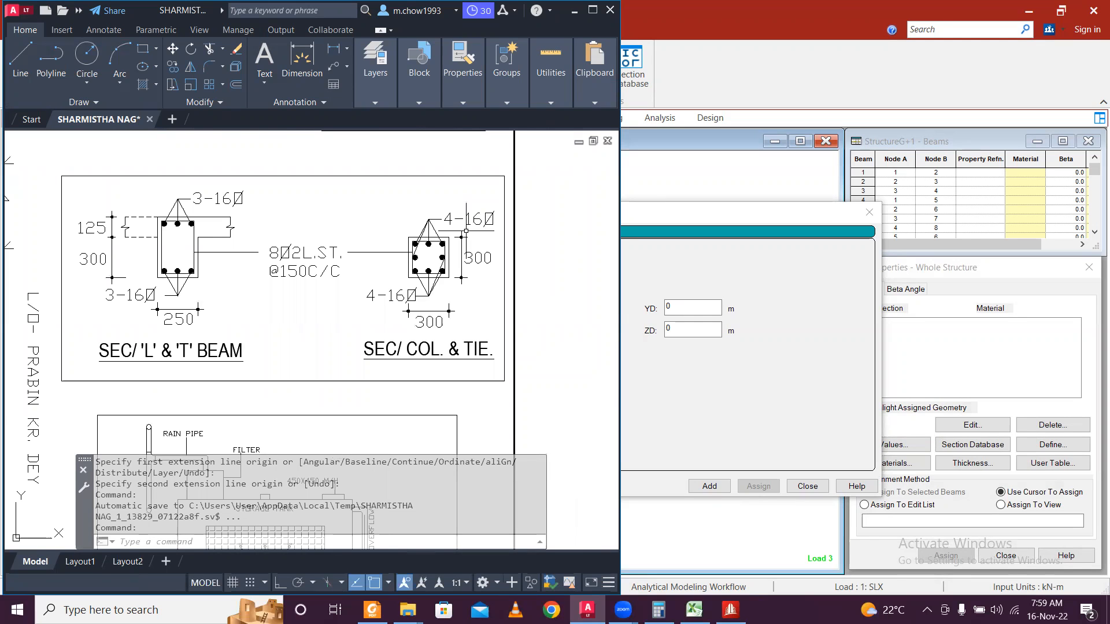
pyautogui.scroll(-2, 308, 243)
pyautogui.moveTo(217, 270); pyautogui.dragTo(380, 159, button='middle')
pyautogui.moveTo(340, 197); pyautogui.dragTo(313, 265, button='middle')
pyautogui.scroll(2, 346, 202)
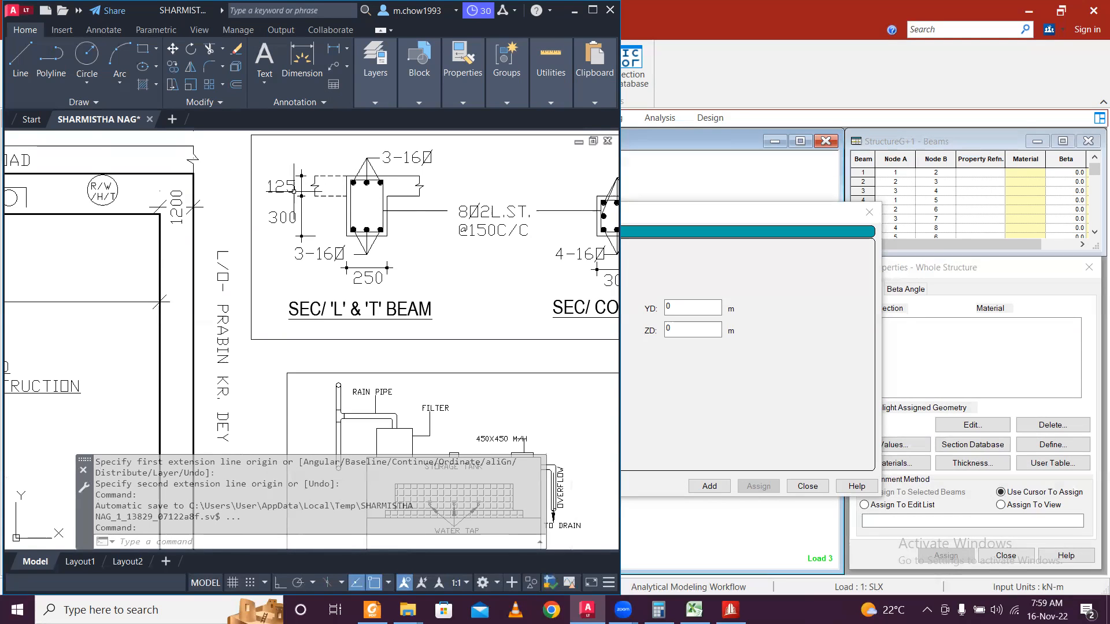
pyautogui.scroll(-2, 297, 189)
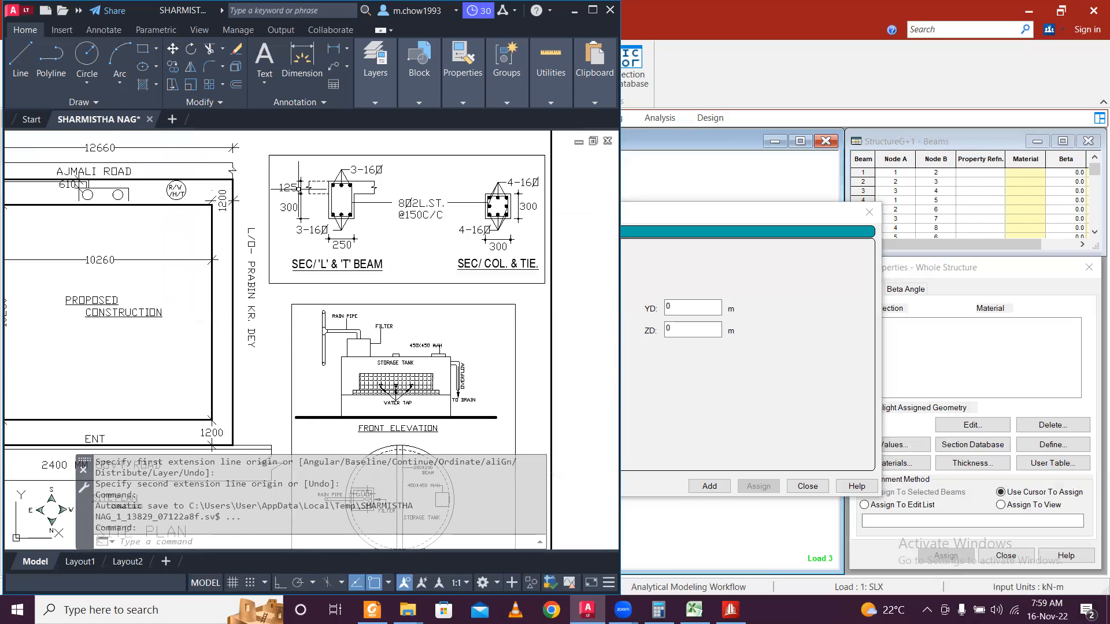
pyautogui.scroll(-1, 298, 188)
pyautogui.moveTo(121, 306); pyautogui.dragTo(214, 173, button='middle')
pyautogui.moveTo(185, 298); pyautogui.dragTo(334, 164, button='middle')
pyautogui.scroll(-5, 248, 333)
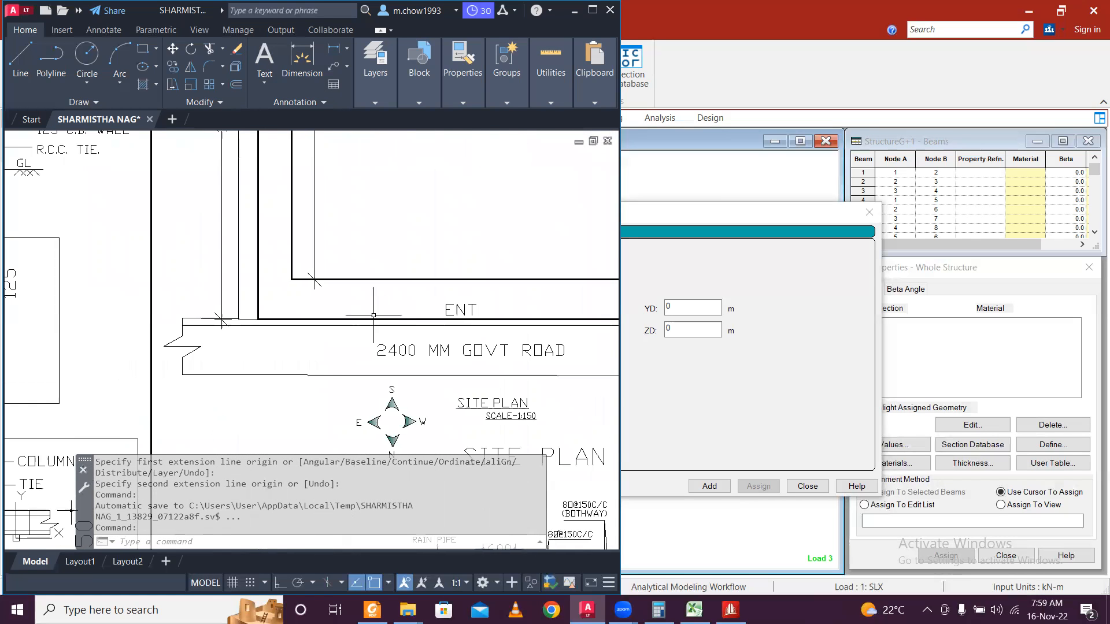
pyautogui.scroll(5, 486, 185)
pyautogui.scroll(-2, 347, 261)
pyautogui.scroll(1, 307, 300)
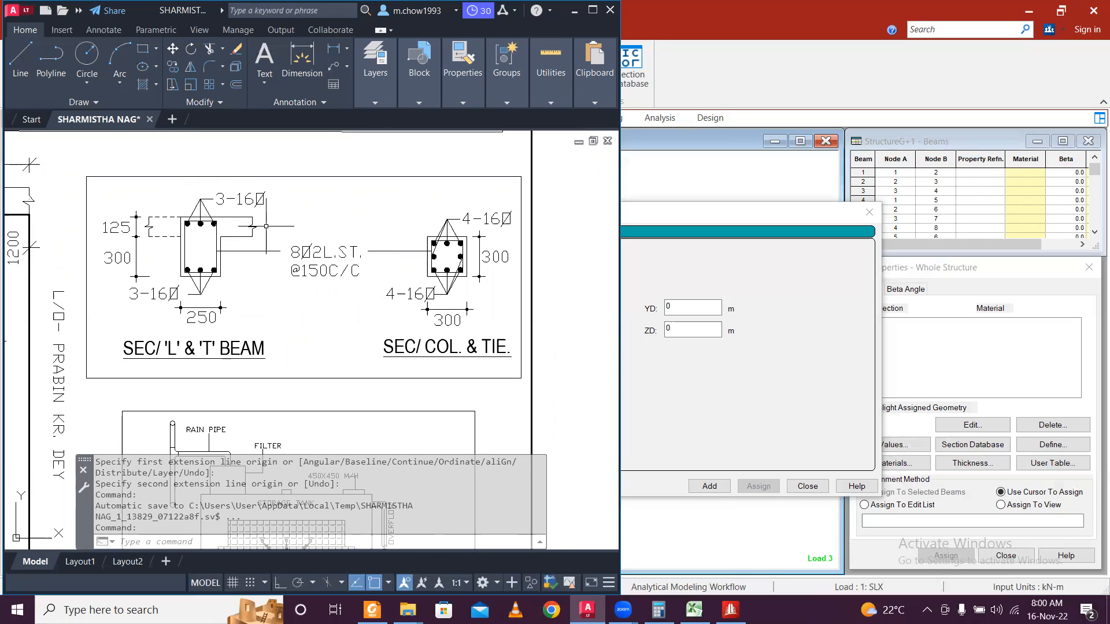
pyautogui.click(574, 10)
pyautogui.click(679, 307)
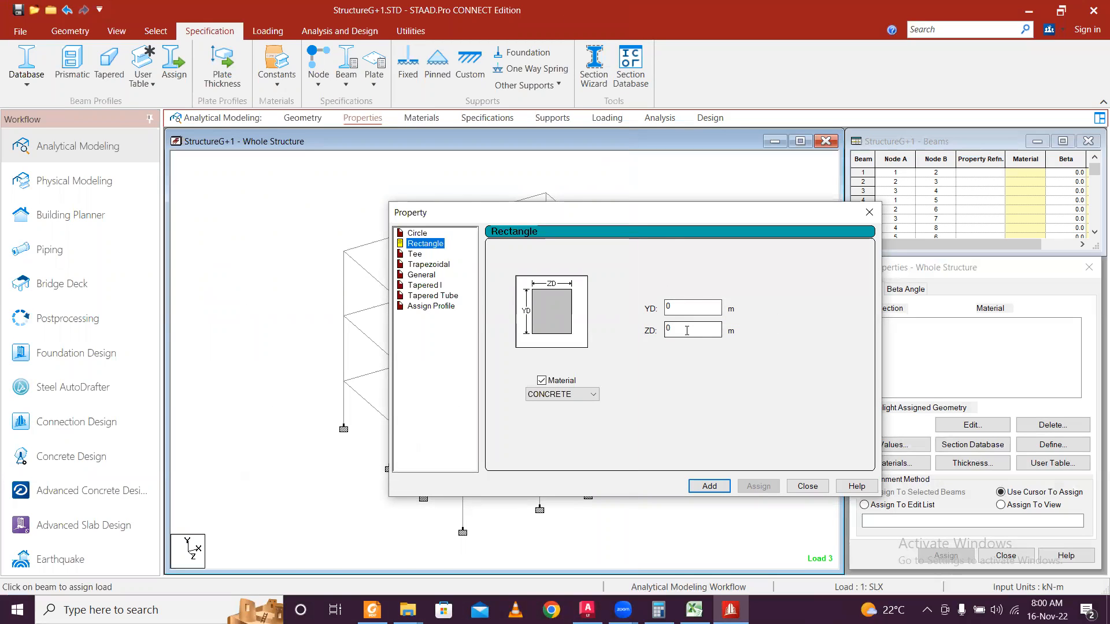
# Add a 0.3 × 0.3 m concrete rectangular section.
pyautogui.click(676, 306)
pyautogui.click(702, 325)
pyautogui.write('.3')
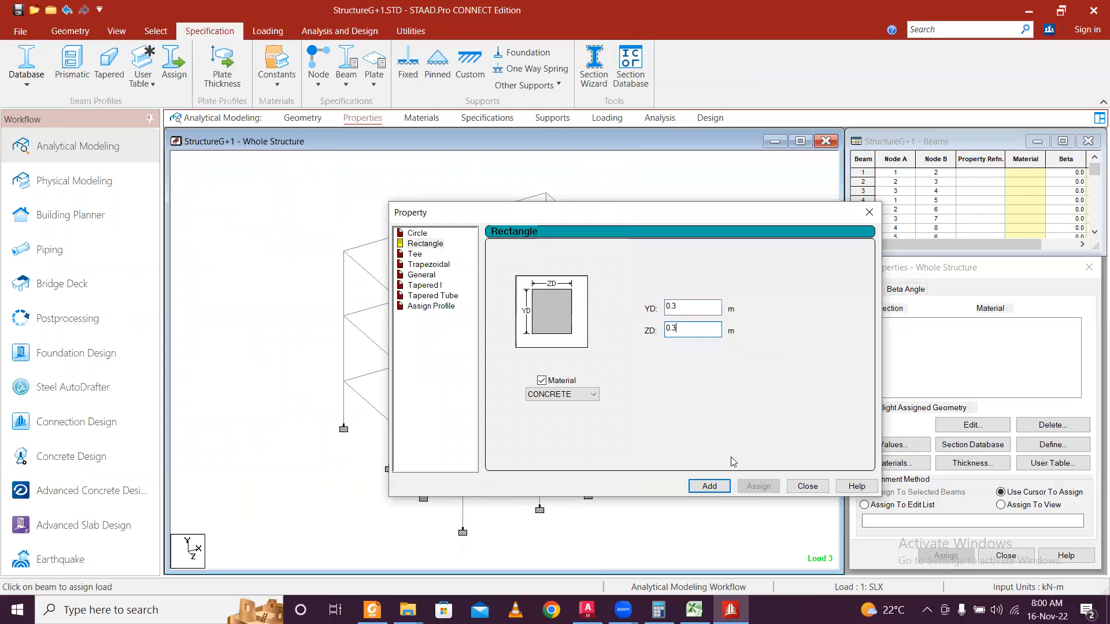
pyautogui.click(710, 486)
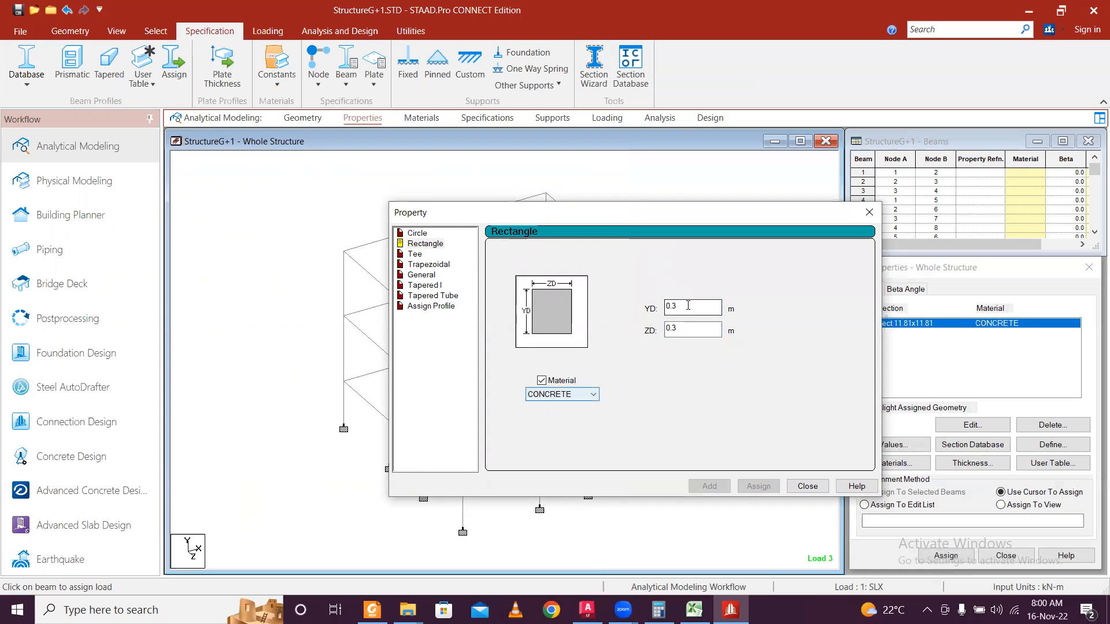
# Check the beam size on the drawing, then add the 0.425 × 0.25 m rectangle.
pyautogui.click(689, 329)
pyautogui.press('BackSpace')
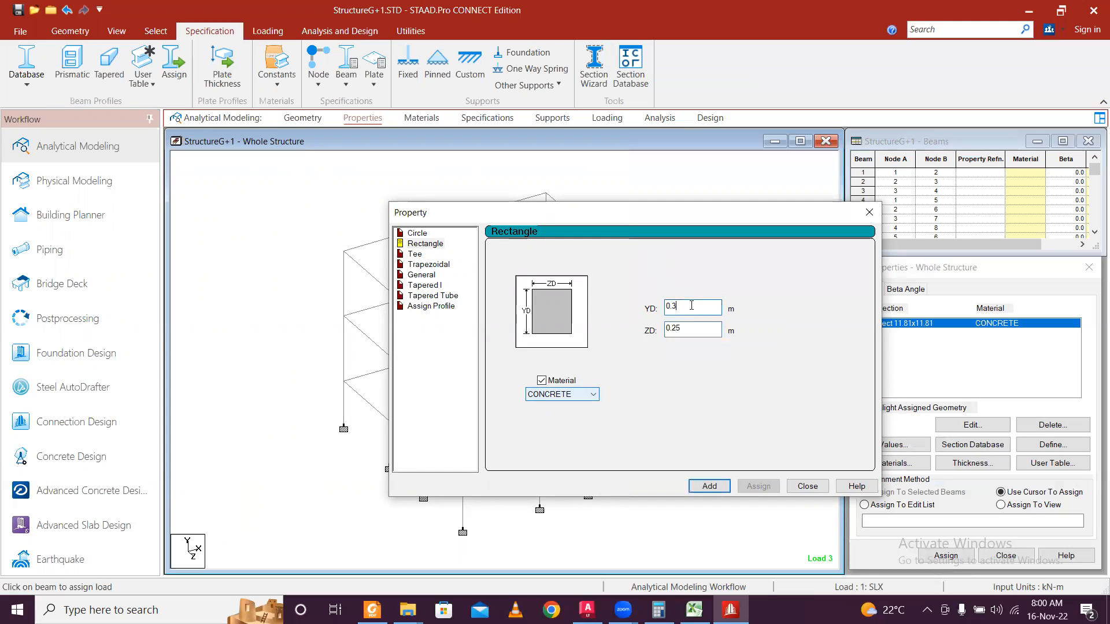
pyautogui.write('.')
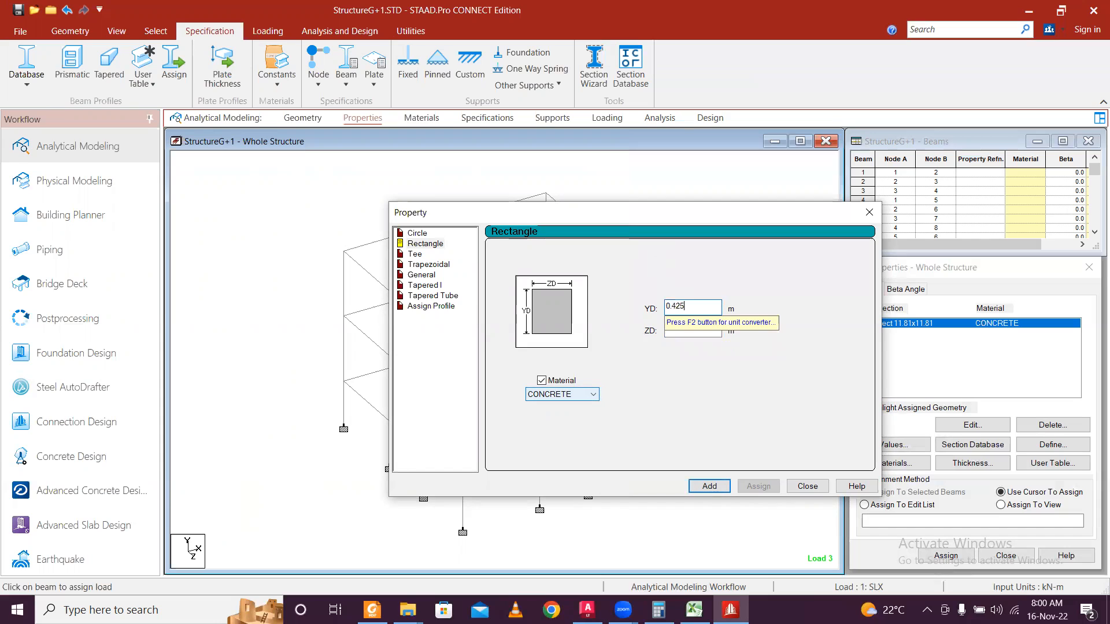
pyautogui.click(587, 610)
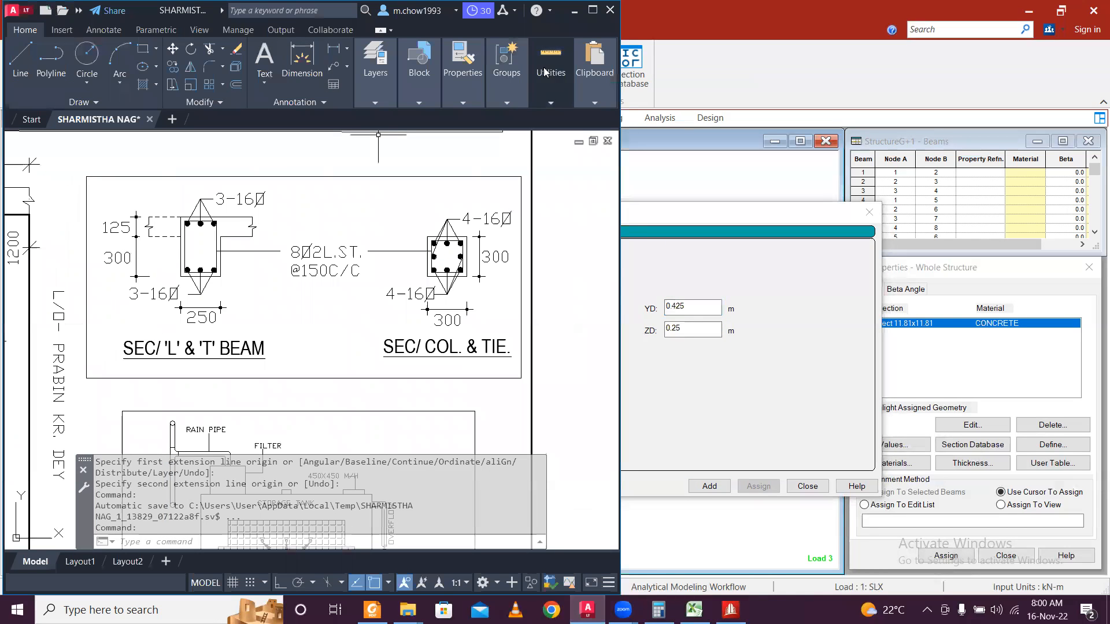
pyautogui.click(575, 11)
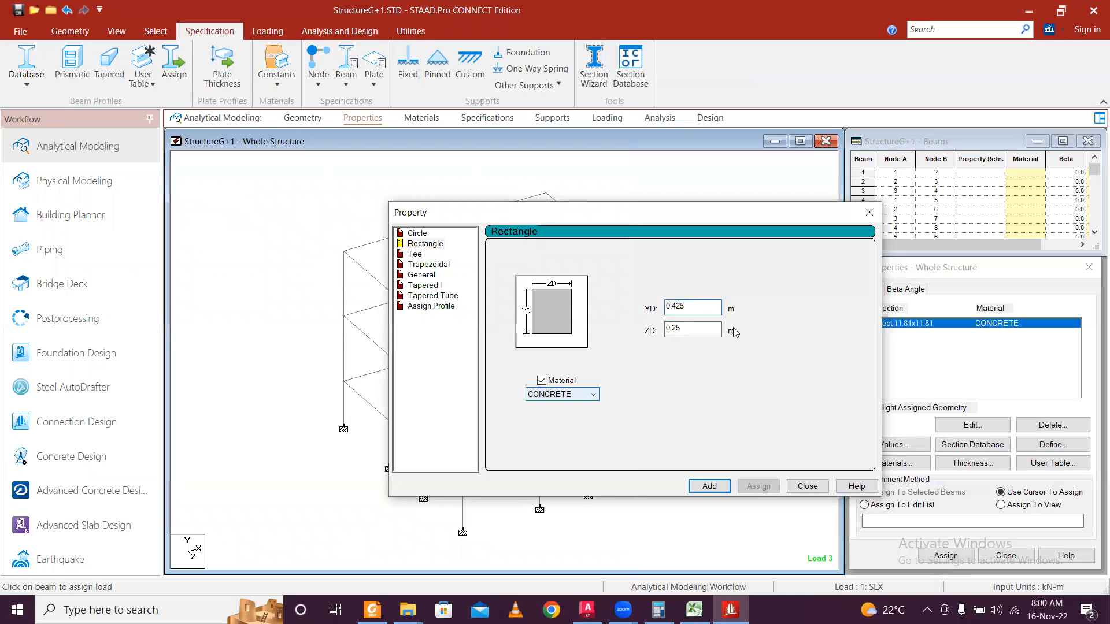
pyautogui.click(721, 490)
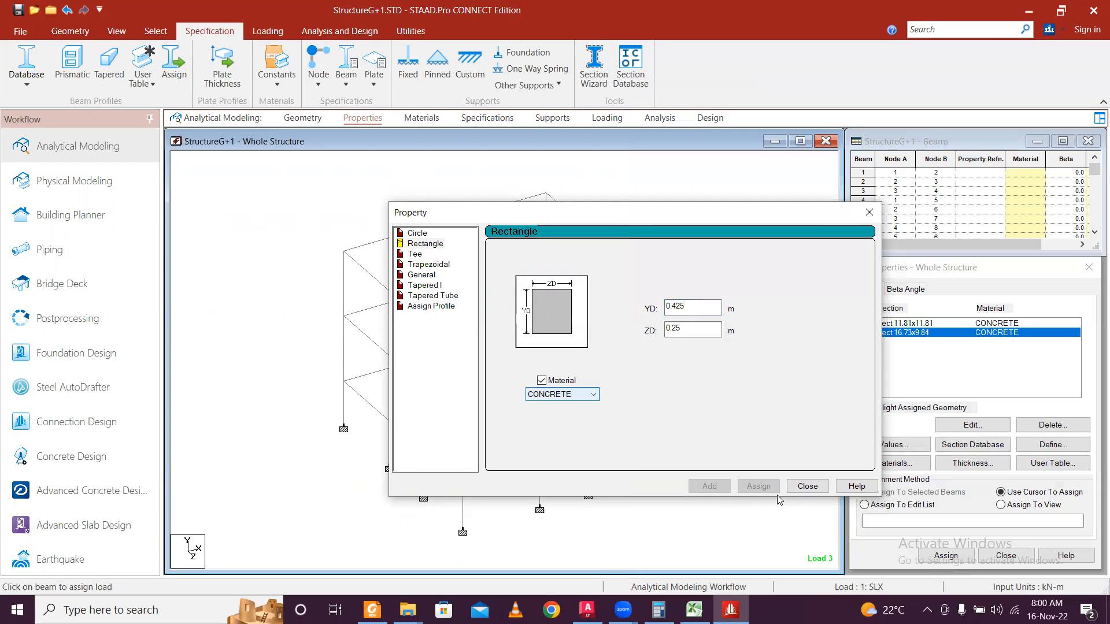
pyautogui.click(808, 488)
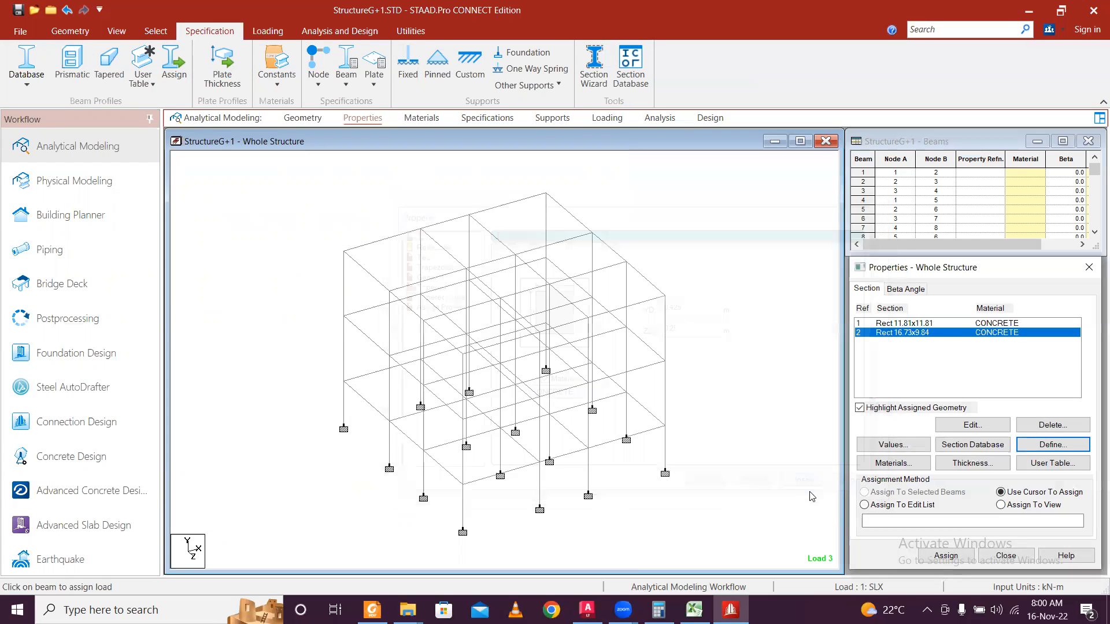
# Review section 1's 0.3 m square dimensions via Edit and close without changes.
pyautogui.click(757, 303)
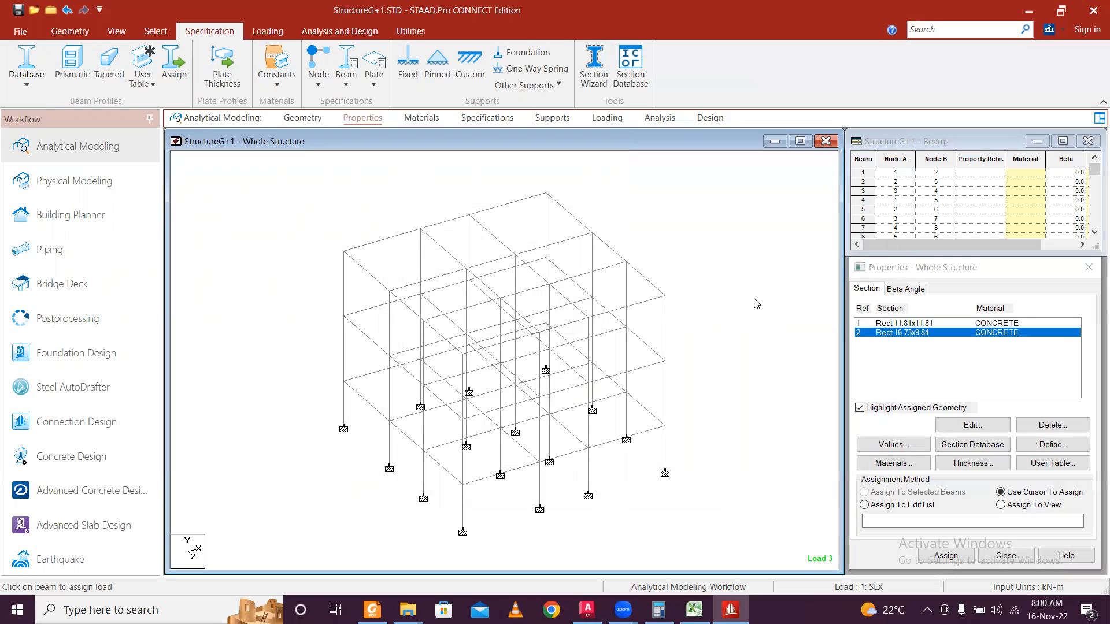
pyautogui.click(894, 322)
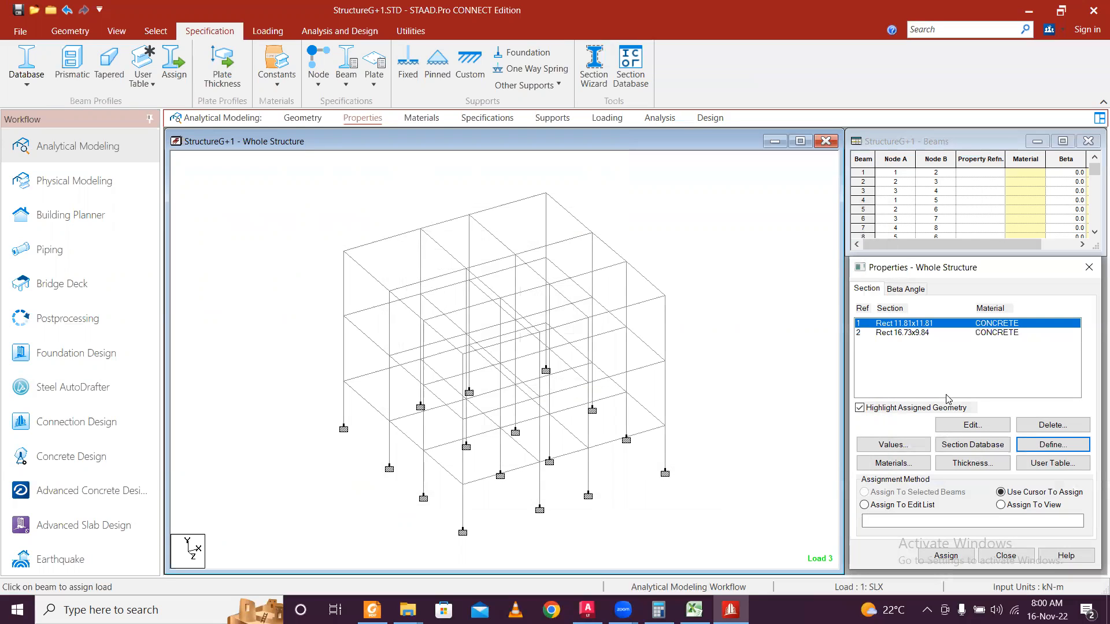
pyautogui.click(973, 425)
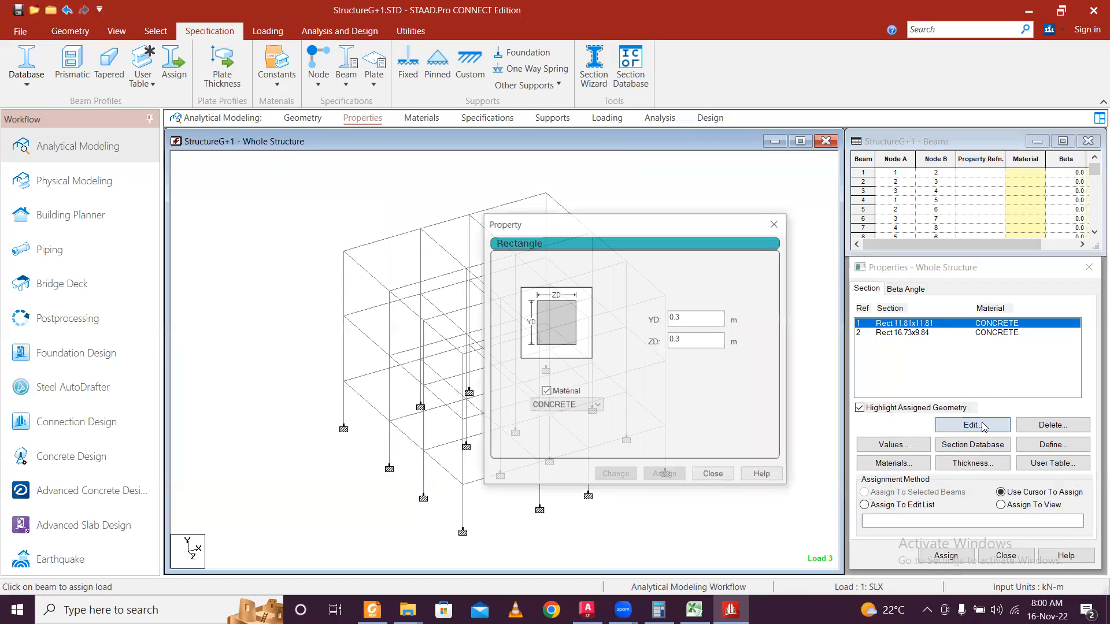
pyautogui.click(775, 223)
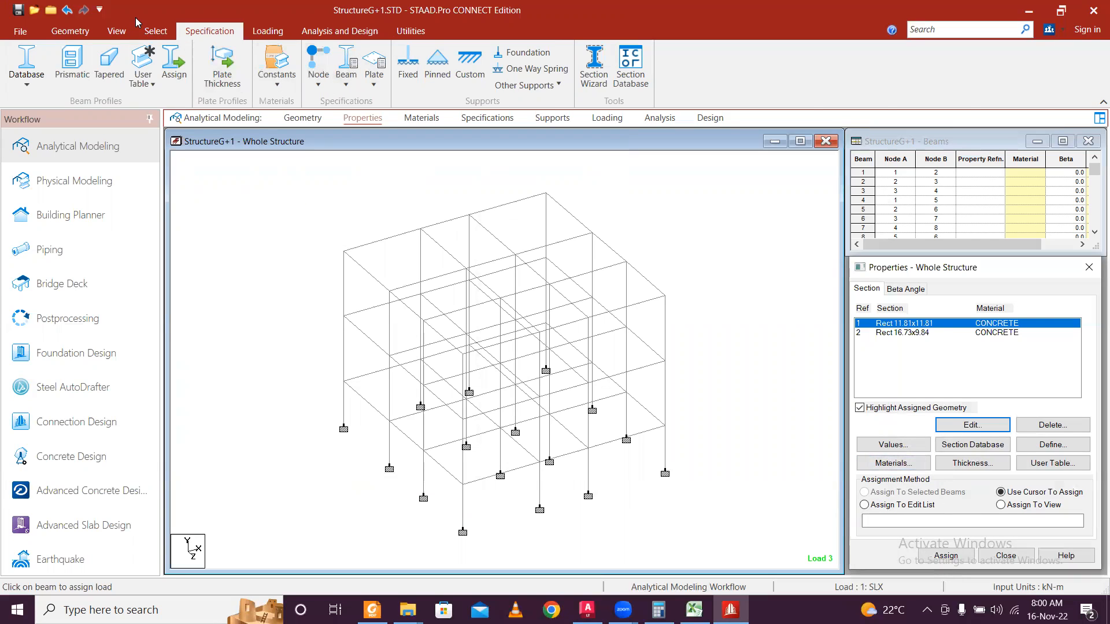
pyautogui.click(151, 31)
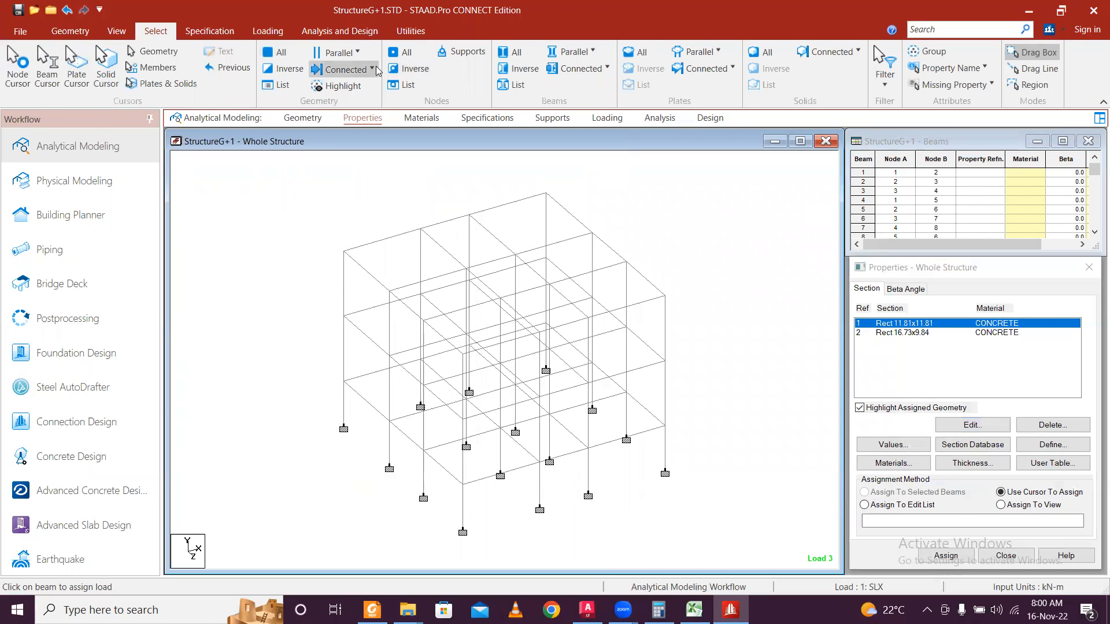
# Select all beams parallel to Y and assign them the square section 1.
pyautogui.click(354, 52)
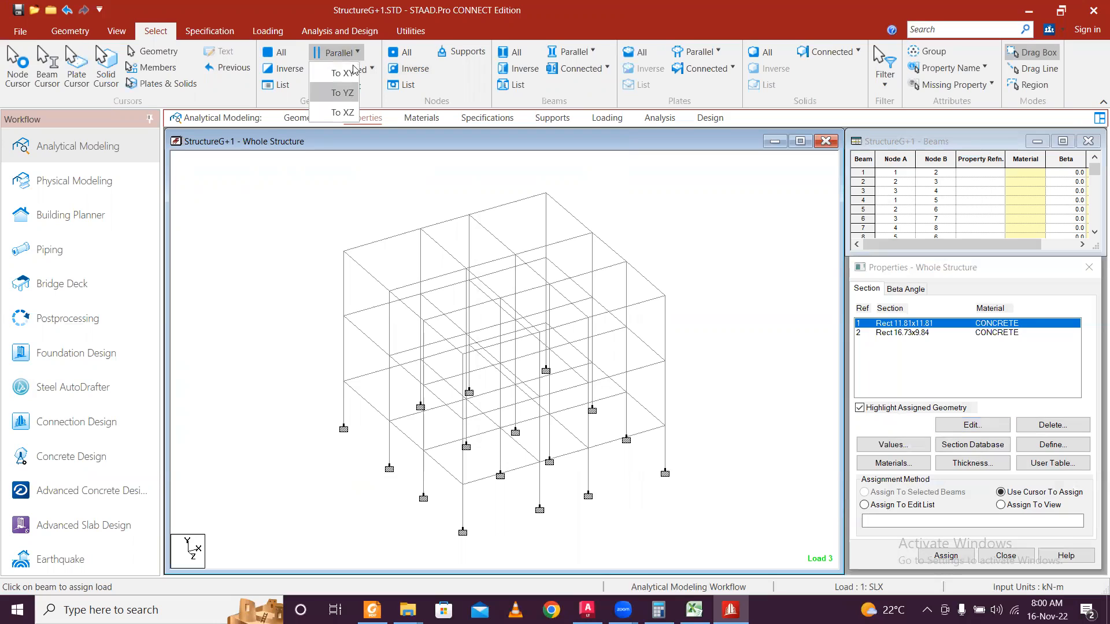
pyautogui.click(582, 52)
pyautogui.click(583, 52)
pyautogui.click(583, 52)
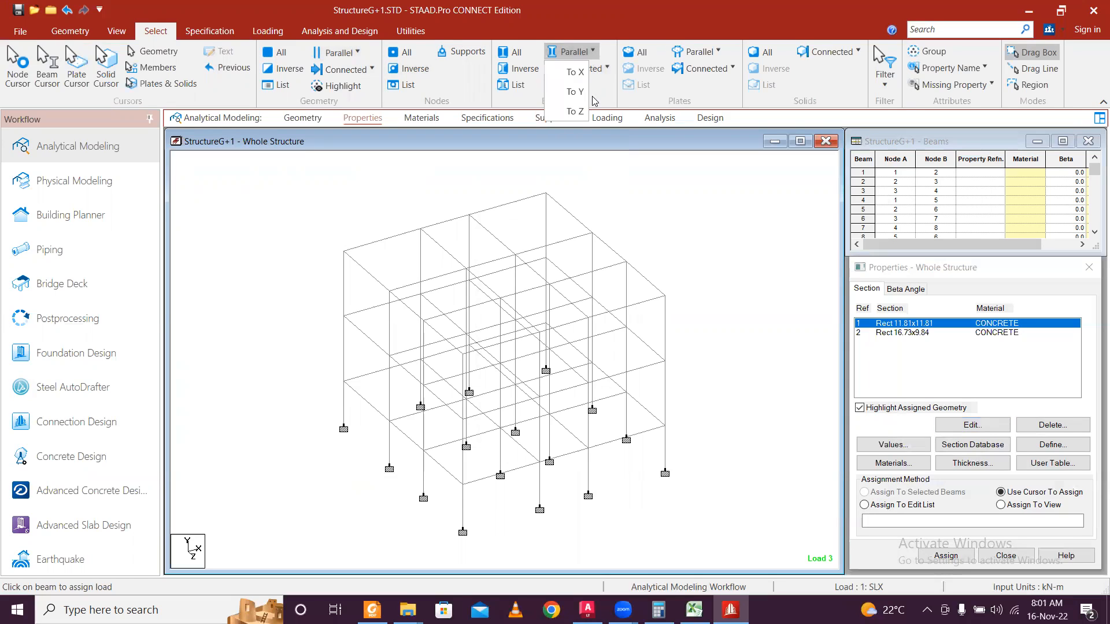
pyautogui.click(575, 92)
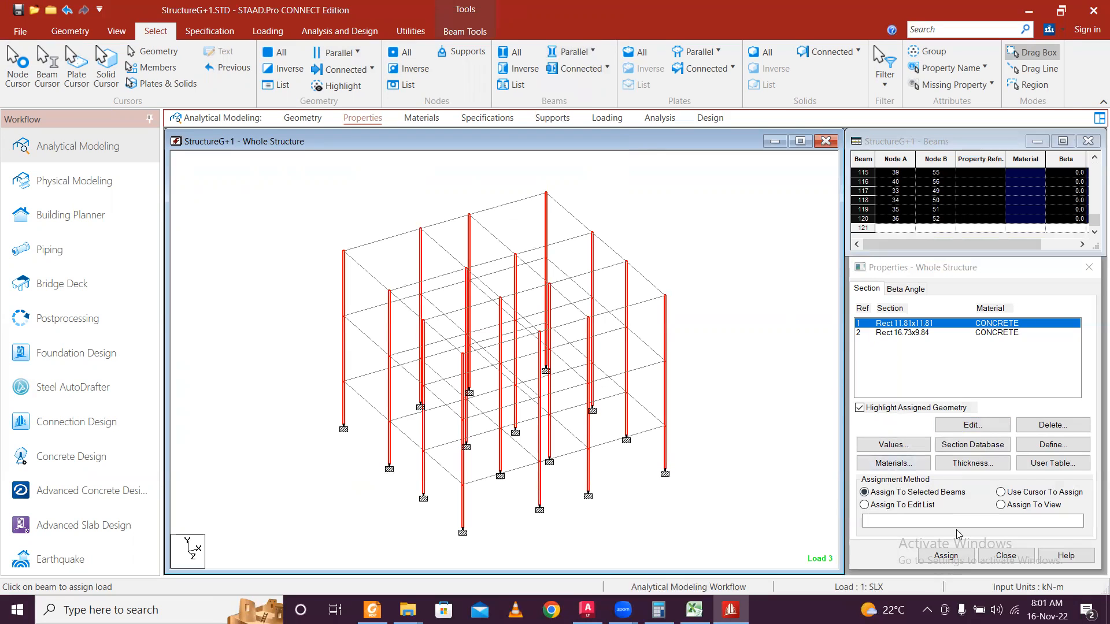
pyautogui.click(948, 556)
pyautogui.click(1006, 459)
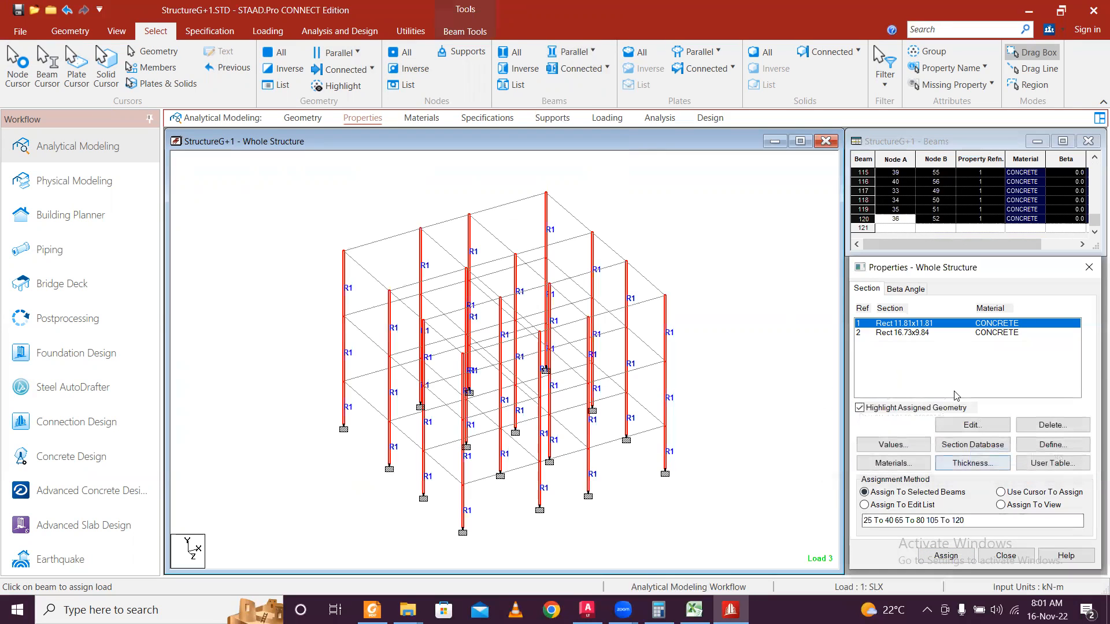
# Select beams parallel to X and Z and assign them rectangular section 2.
pyautogui.click(917, 333)
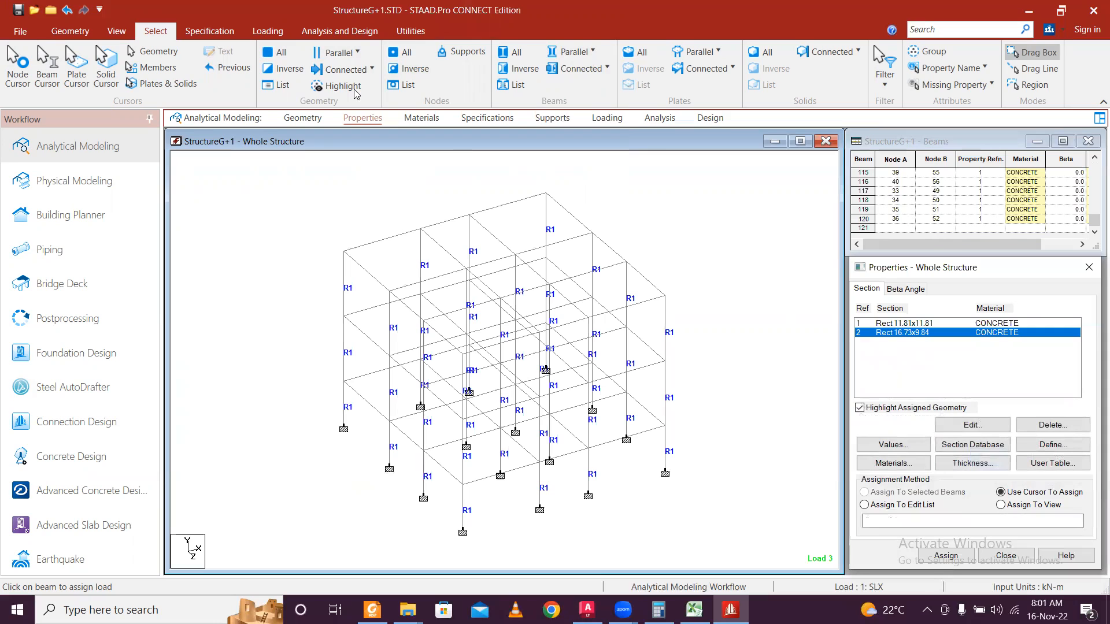
pyautogui.click(572, 55)
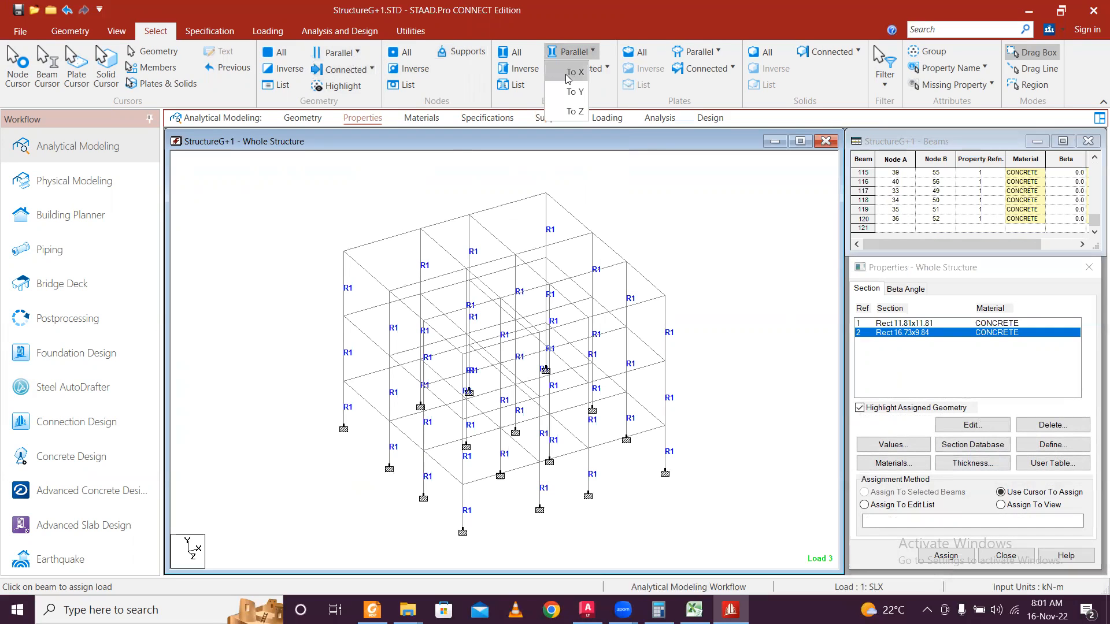
pyautogui.click(568, 72)
pyautogui.click(572, 51)
pyautogui.click(579, 111)
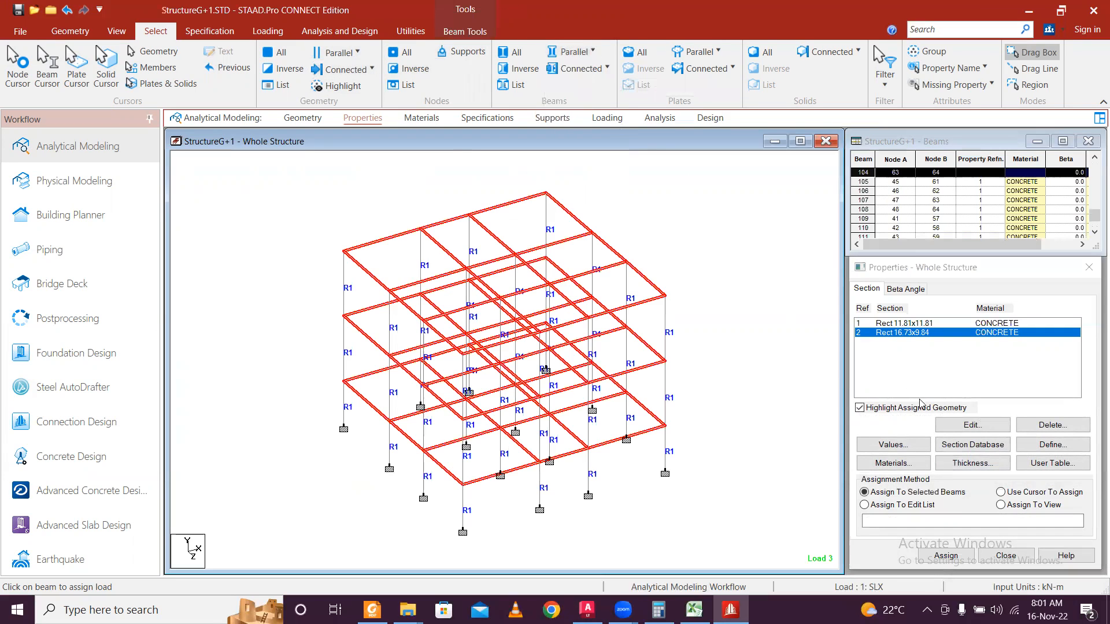
pyautogui.click(946, 555)
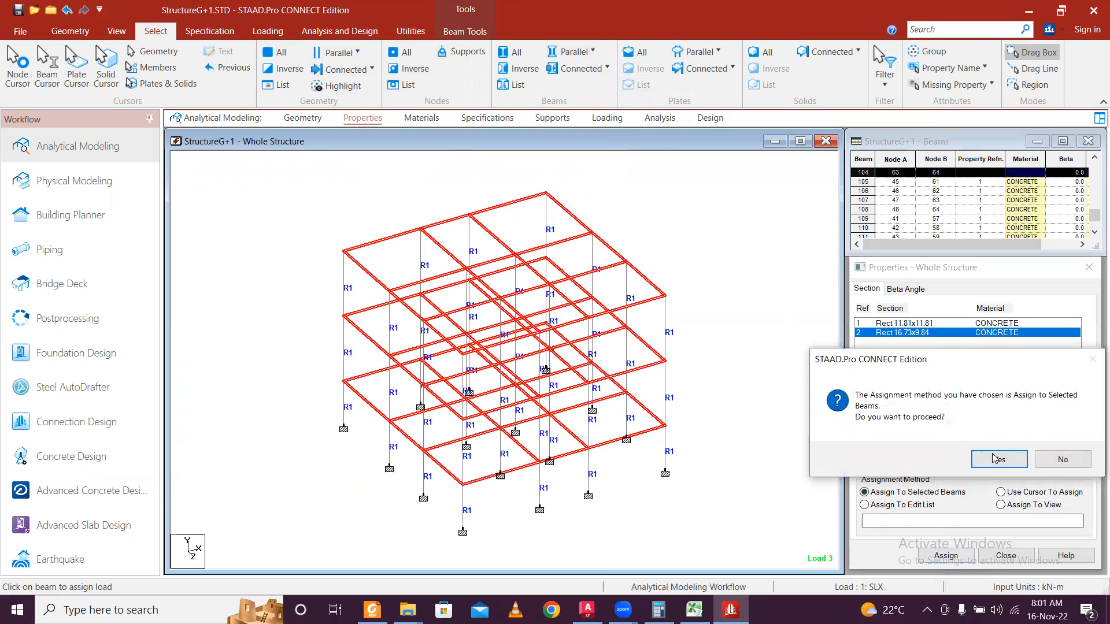
pyautogui.click(993, 459)
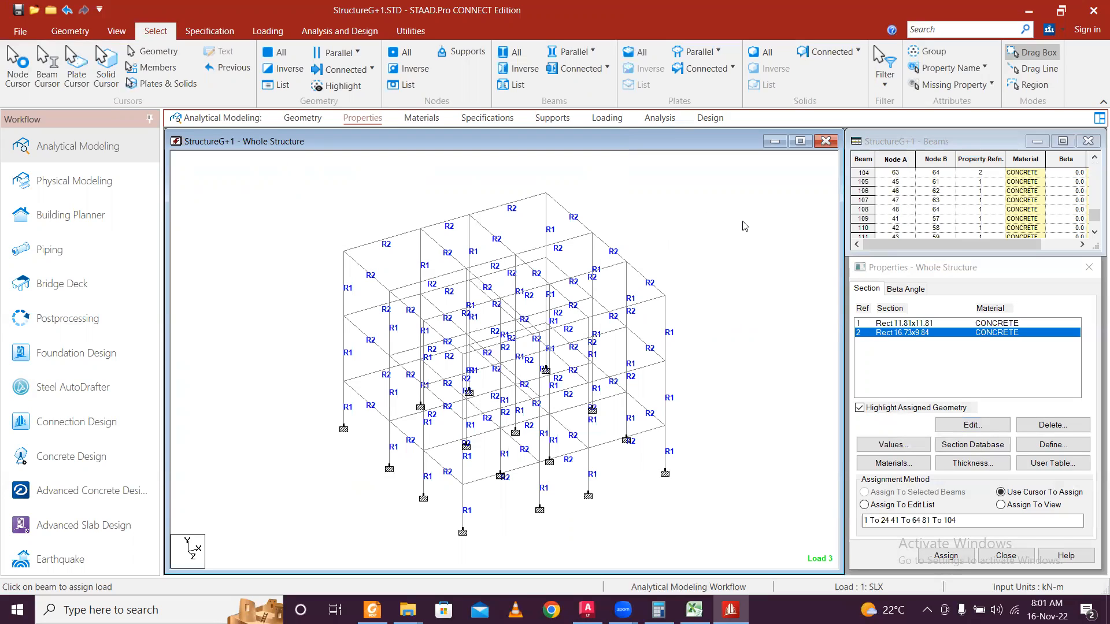
# Run the Missing Property check and confirm no members lack a section.
pyautogui.click(969, 85)
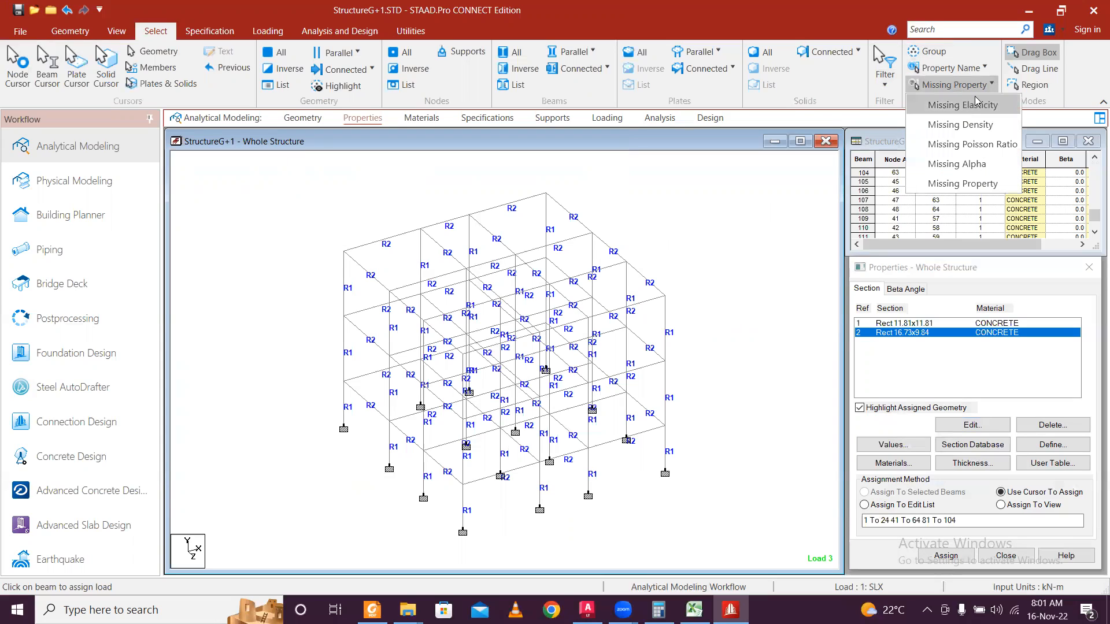
pyautogui.click(981, 193)
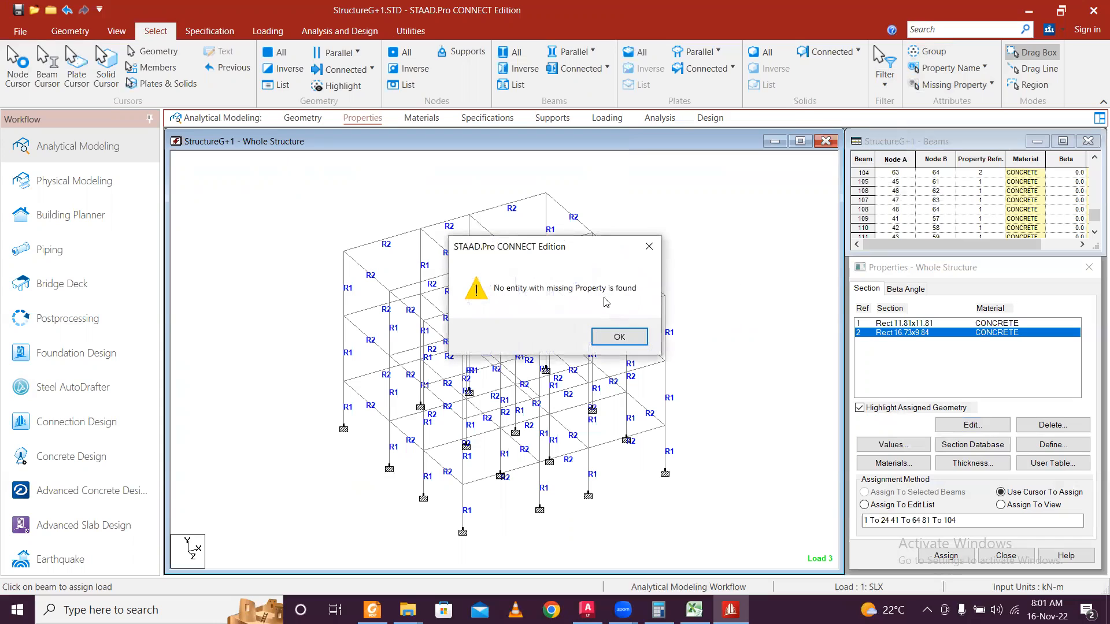
pyautogui.click(622, 338)
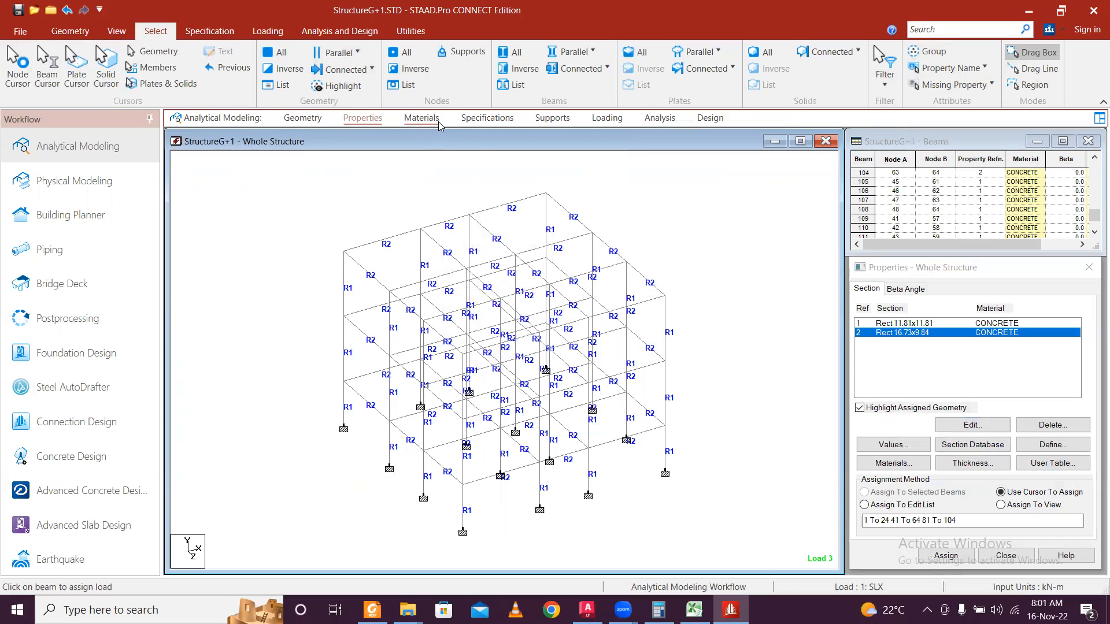
# Add a No Print PERFORM ANALYSIS command from the Analysis Commands dialog.
pyautogui.click(659, 118)
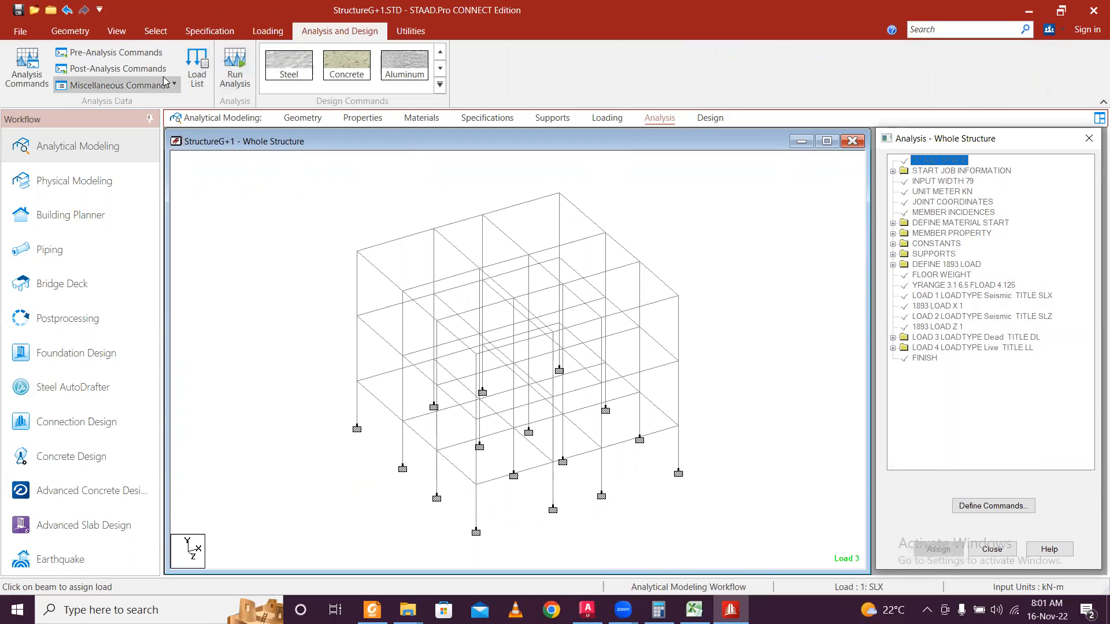
pyautogui.click(11, 74)
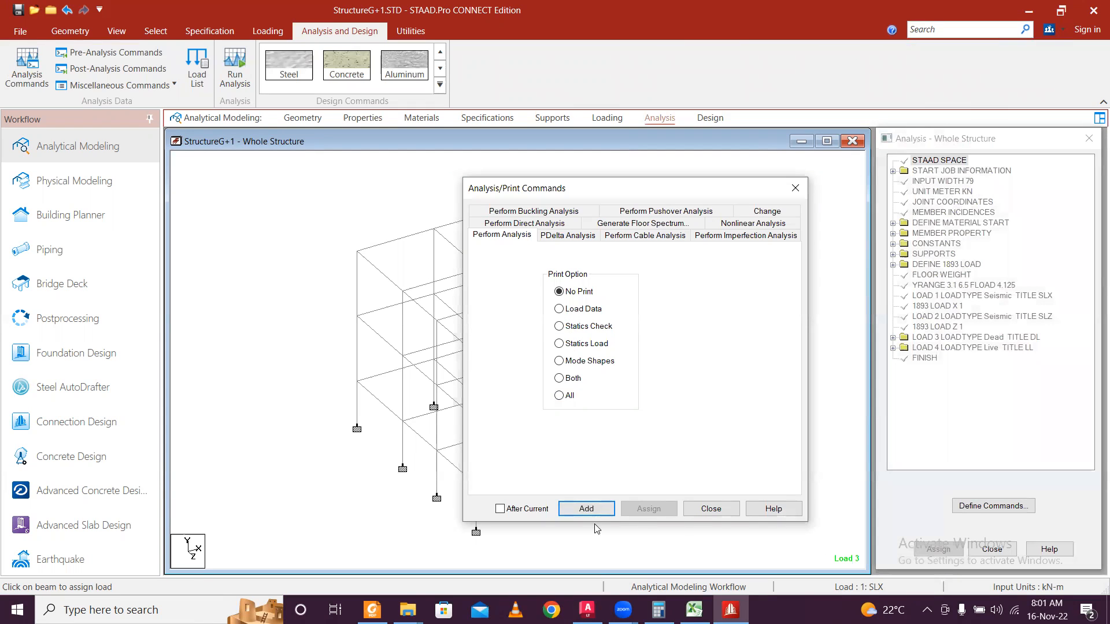
pyautogui.click(586, 509)
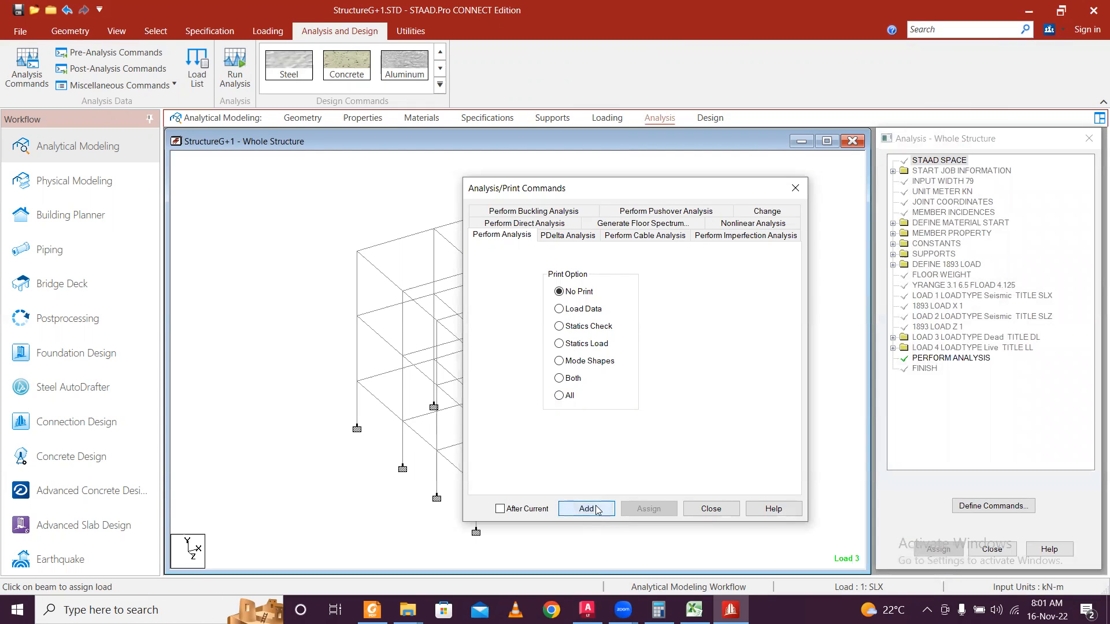
pyautogui.click(796, 188)
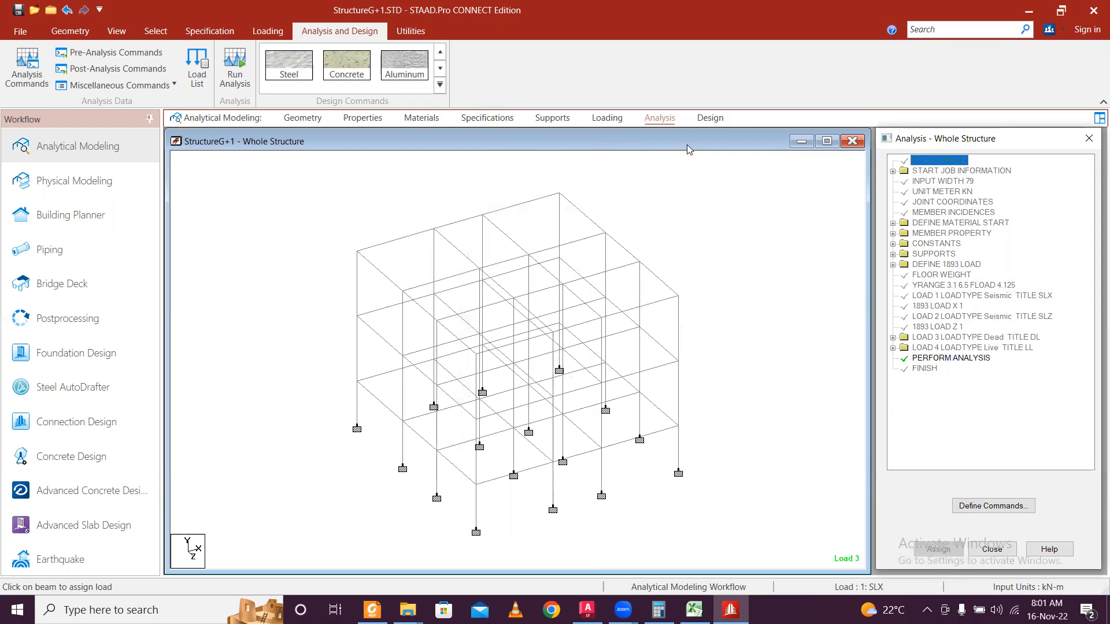
pyautogui.click(725, 117)
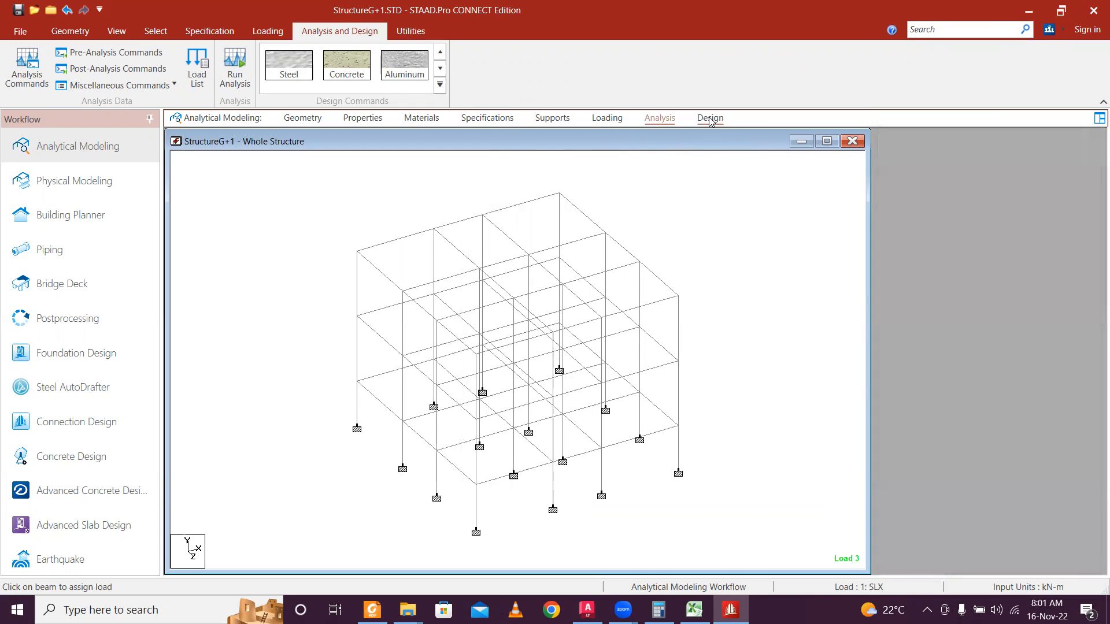
# Switch to concrete design and set the design code to IS456.
pyautogui.click(1025, 157)
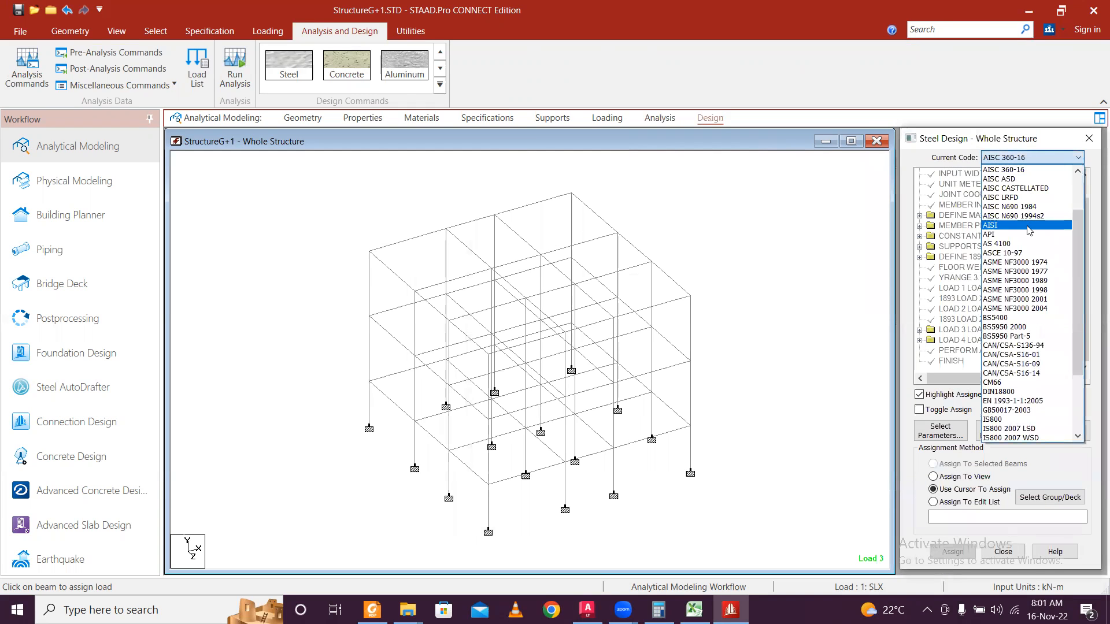
pyautogui.click(787, 227)
pyautogui.click(347, 65)
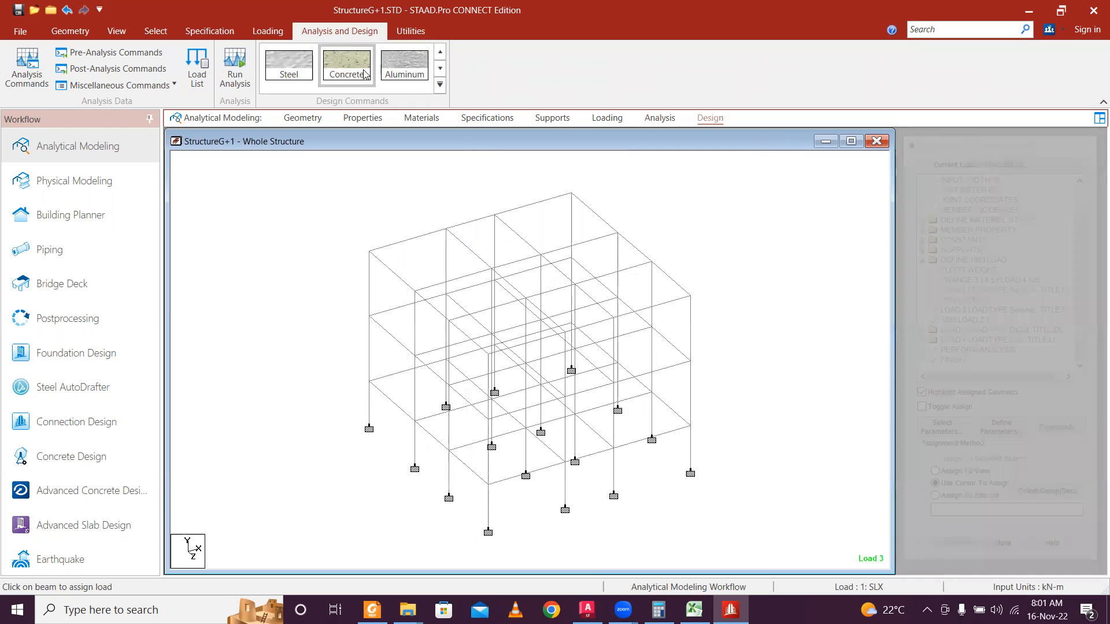
pyautogui.click(1006, 158)
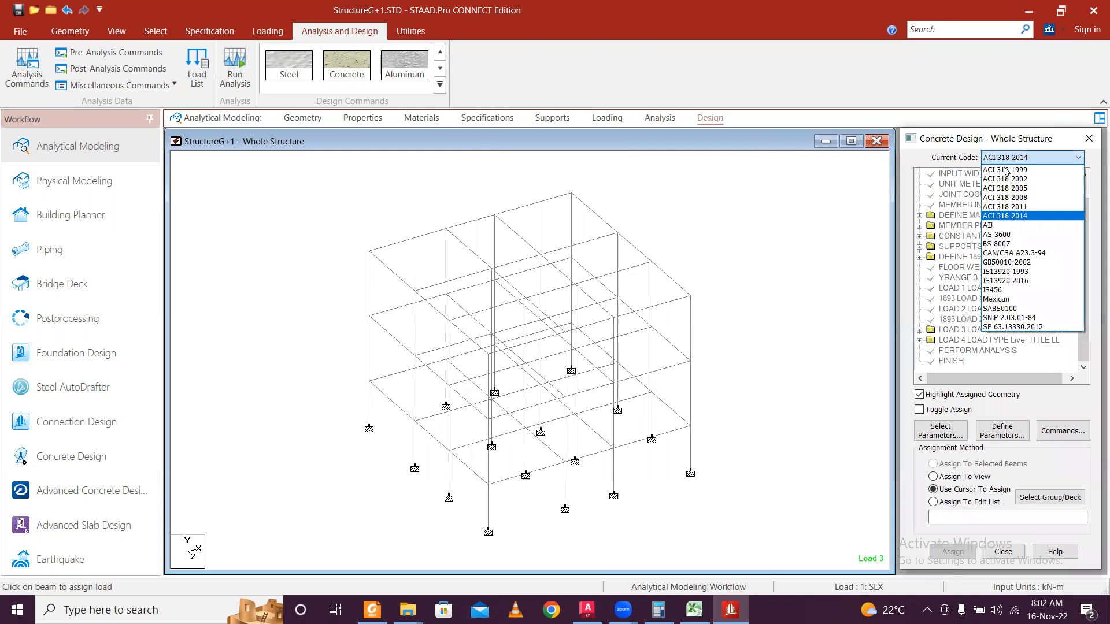
pyautogui.click(1035, 291)
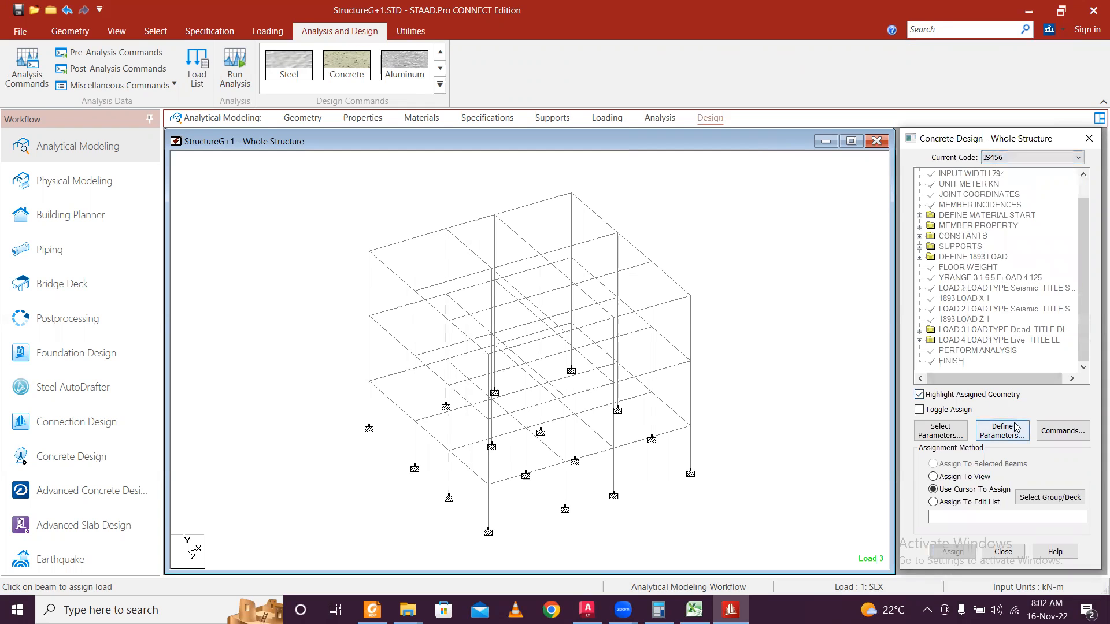
# Add Clear, Fc, Fymain, Fysec, Maxmain and Maxsec to the selected design parameters.
pyautogui.click(964, 430)
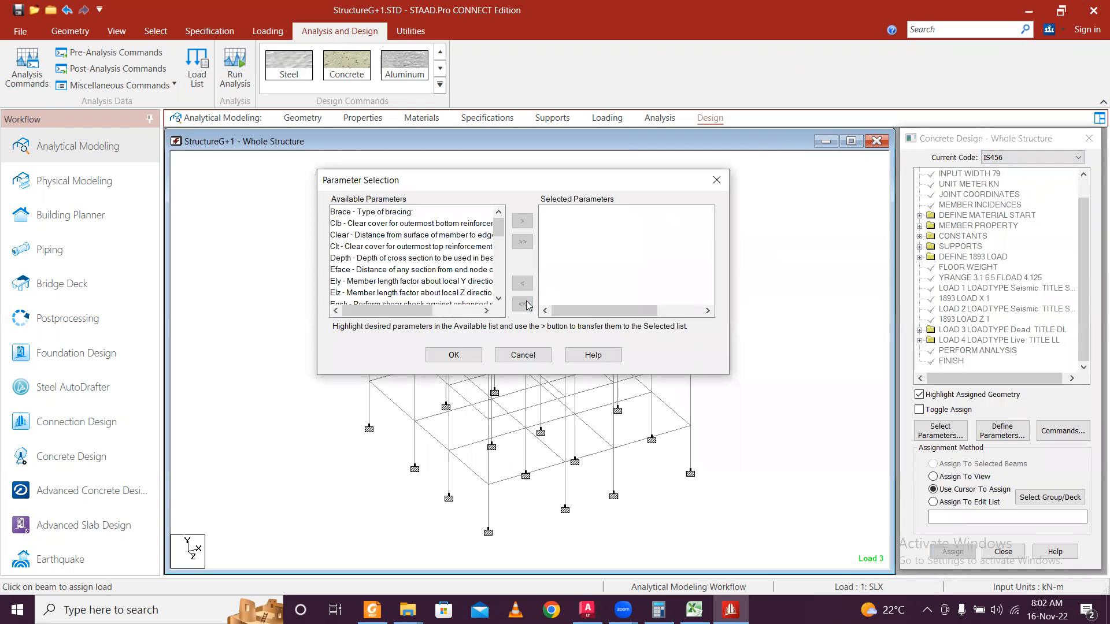
pyautogui.click(426, 235)
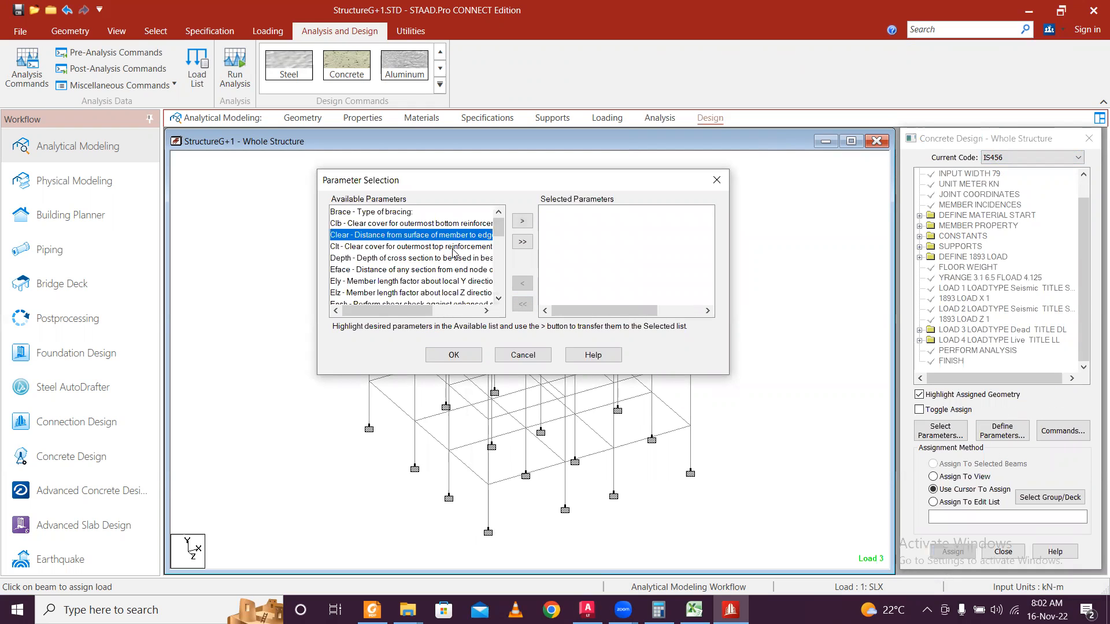
pyautogui.moveTo(500, 230); pyautogui.dragTo(501, 246)
pyautogui.click(439, 293)
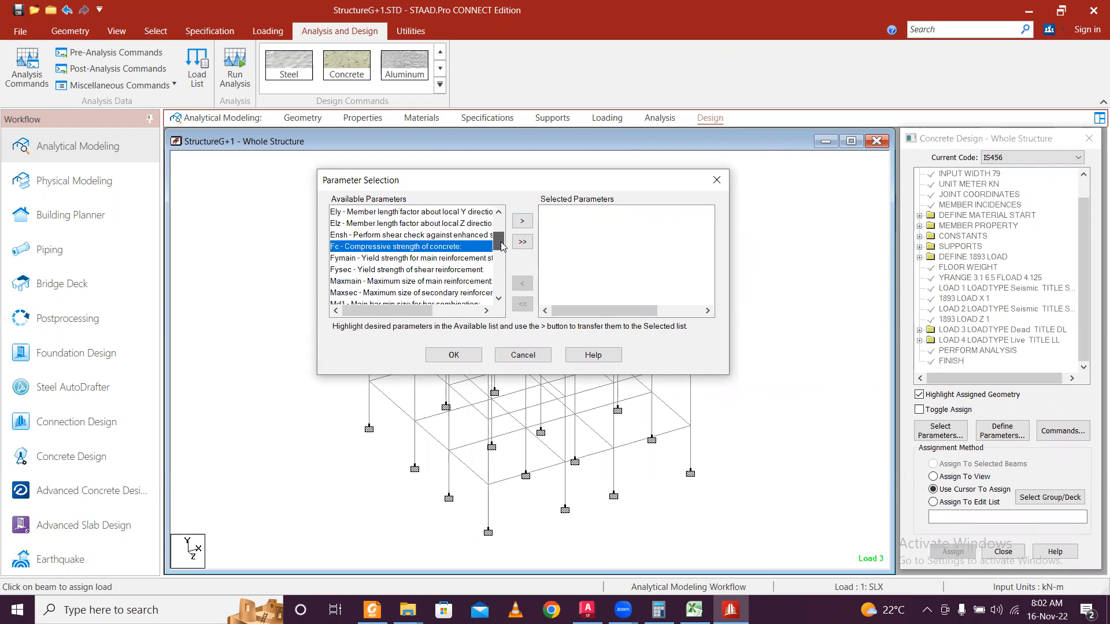
pyautogui.keyDown('ctrl'); pyautogui.click(450, 258); pyautogui.keyUp('ctrl')
pyautogui.keyDown('ctrl'); pyautogui.click(446, 270); pyautogui.keyUp('ctrl')
pyautogui.keyDown('ctrl'); pyautogui.click(443, 281); pyautogui.keyUp('ctrl')
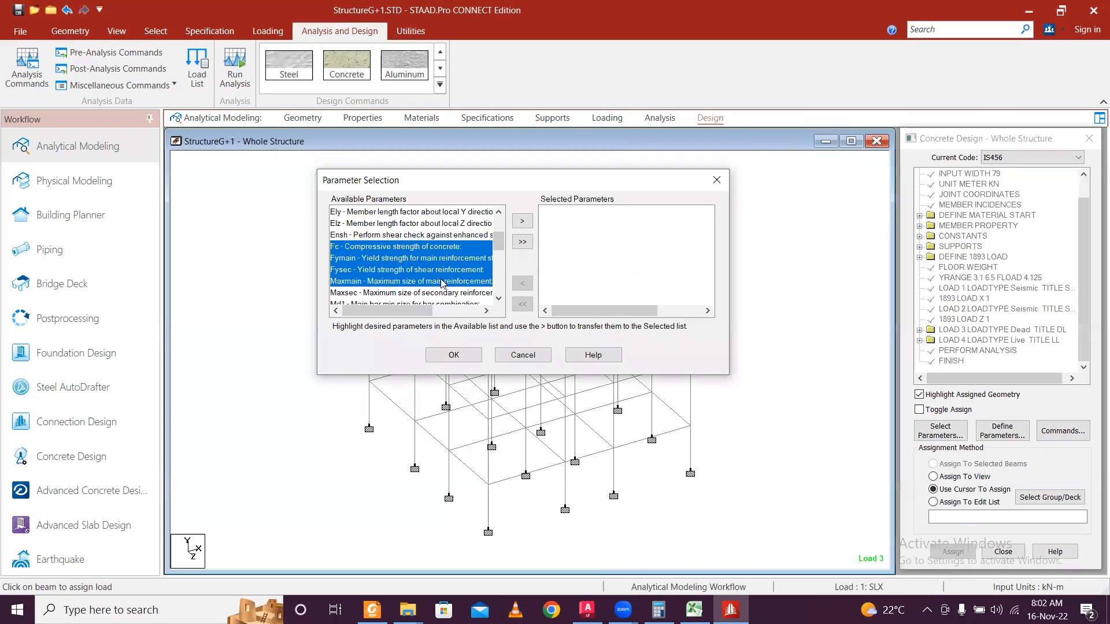
pyautogui.keyDown('ctrl'); pyautogui.click(444, 293); pyautogui.keyUp('ctrl')
pyautogui.moveTo(501, 246); pyautogui.dragTo(499, 285)
pyautogui.click(524, 222)
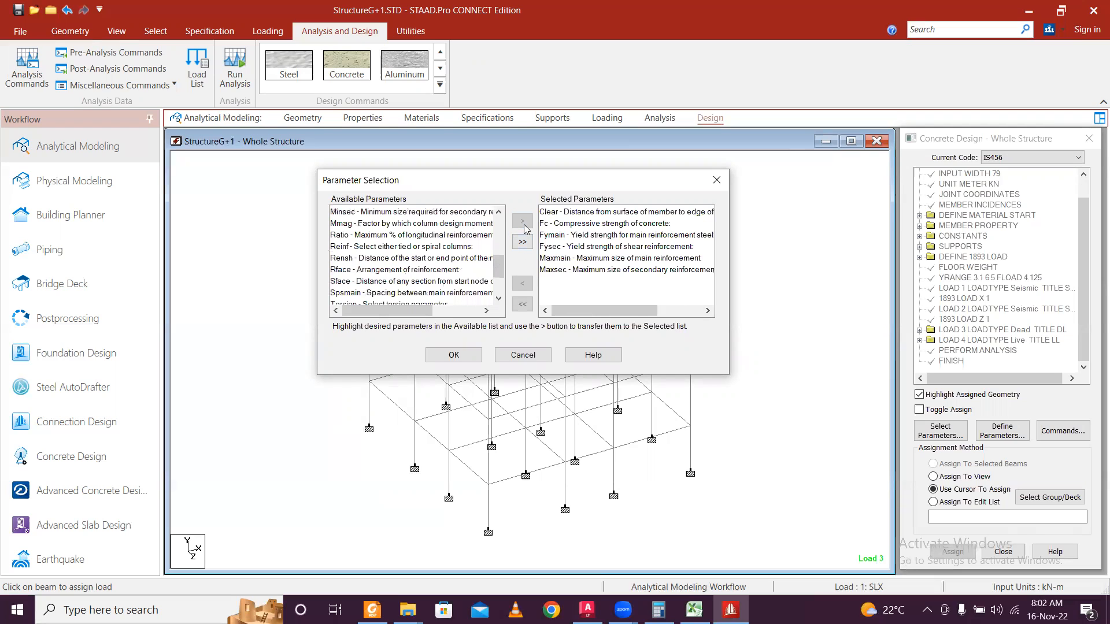
# Add Minmain and Minsec to the selected parameters and confirm the list.
pyautogui.moveTo(501, 267)
pyautogui.mouseDown()
pyautogui.moveTo(511, 227)
pyautogui.moveTo(511, 260)
pyautogui.mouseUp()
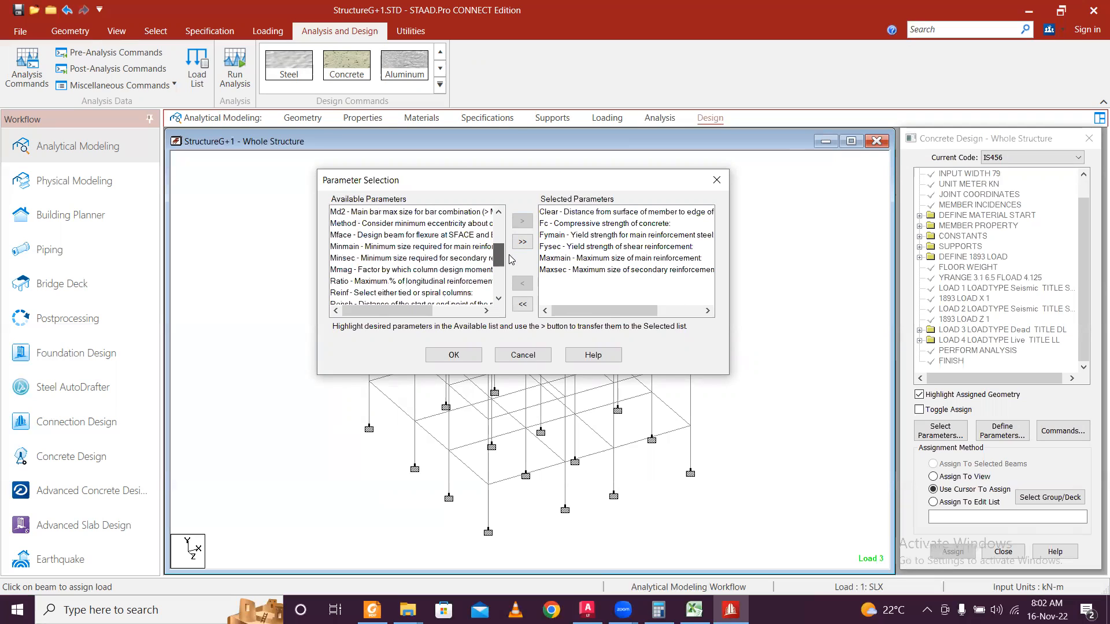
pyautogui.click(459, 249)
pyautogui.keyDown('shift'); pyautogui.click(455, 258); pyautogui.keyUp('shift')
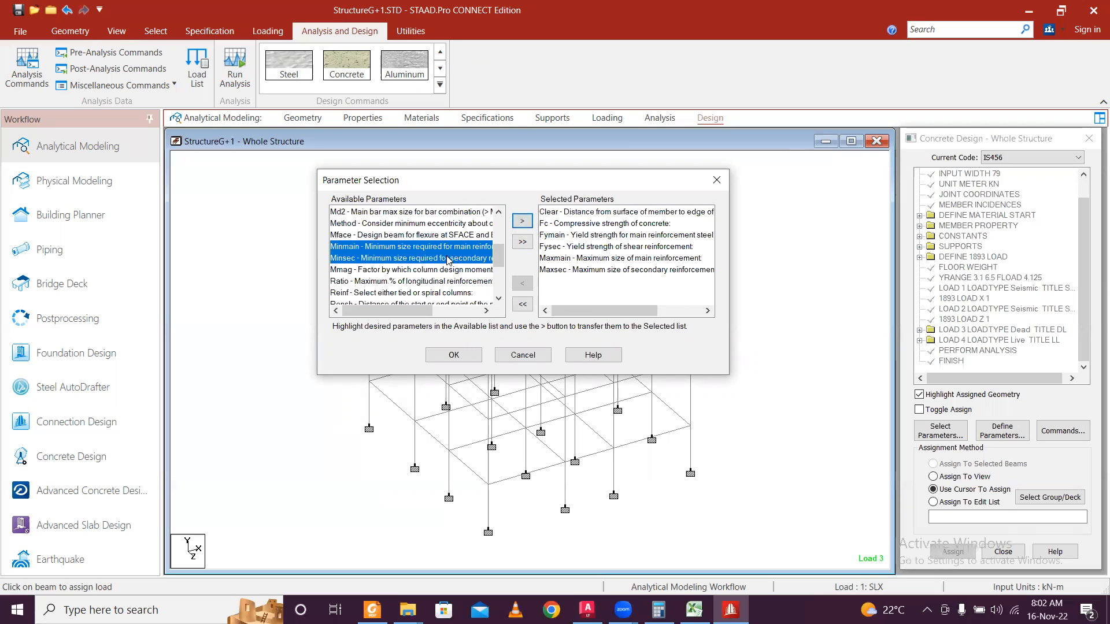
pyautogui.click(522, 221)
pyautogui.moveTo(500, 261); pyautogui.dragTo(500, 287)
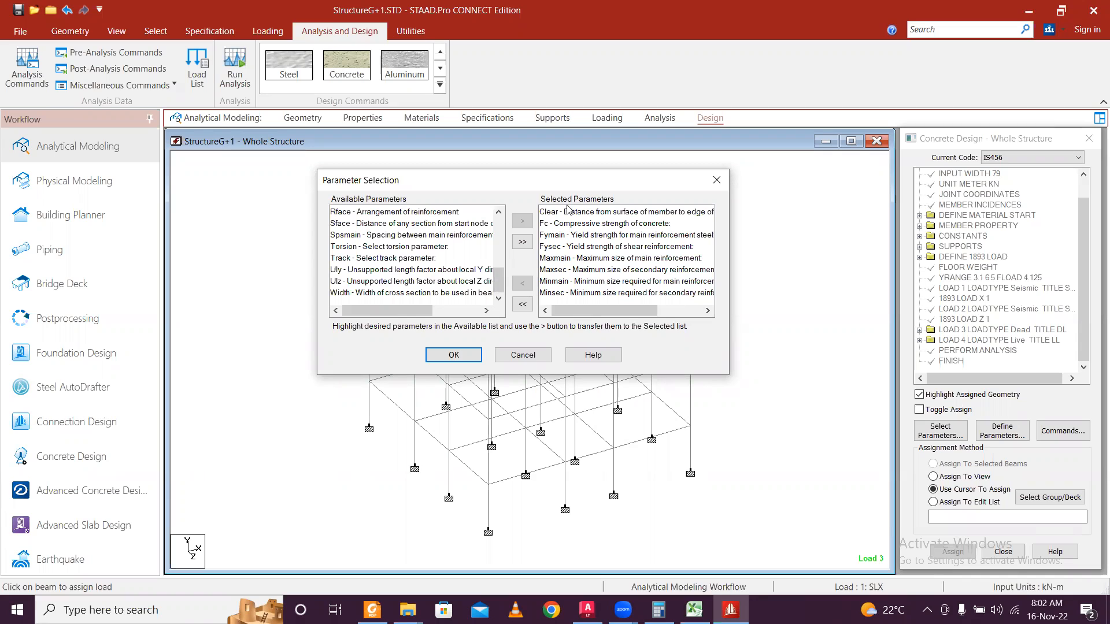
pyautogui.click(453, 355)
# Add DESIGN BEAM, DESIGN COLUMN and concrete TAKE OFF commands to the IS456 design block.
pyautogui.click(1064, 431)
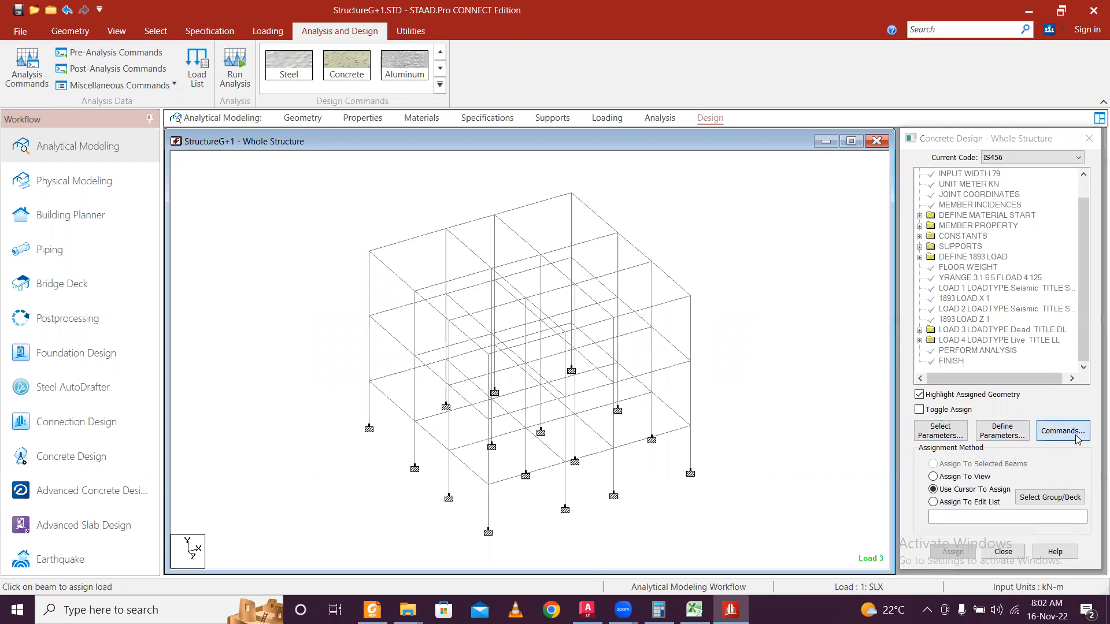
pyautogui.click(884, 469)
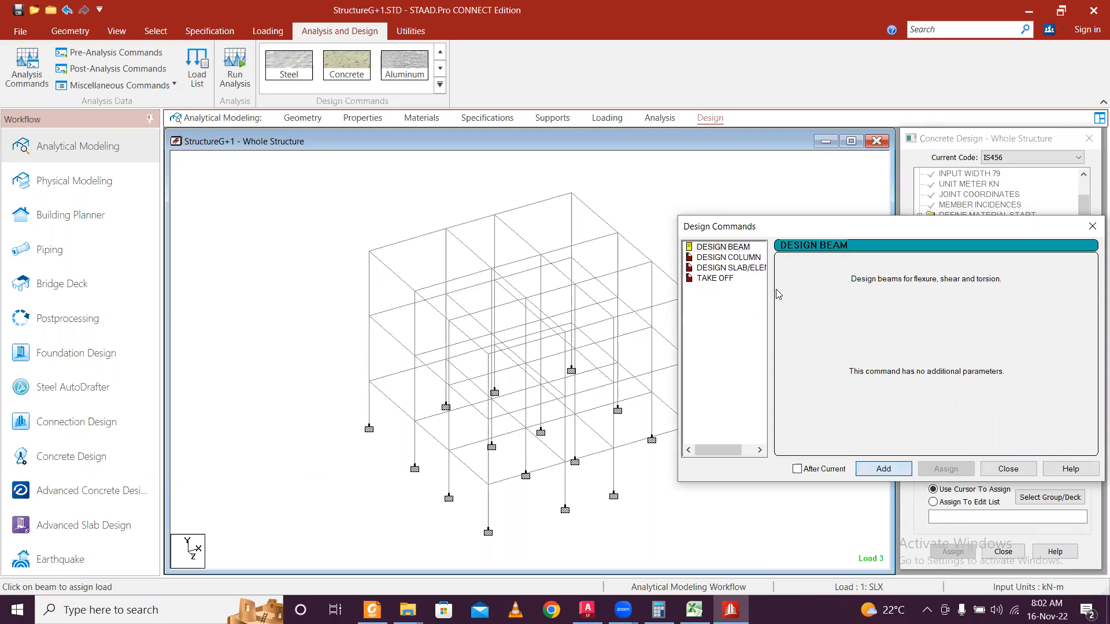
pyautogui.click(751, 258)
pyautogui.click(888, 474)
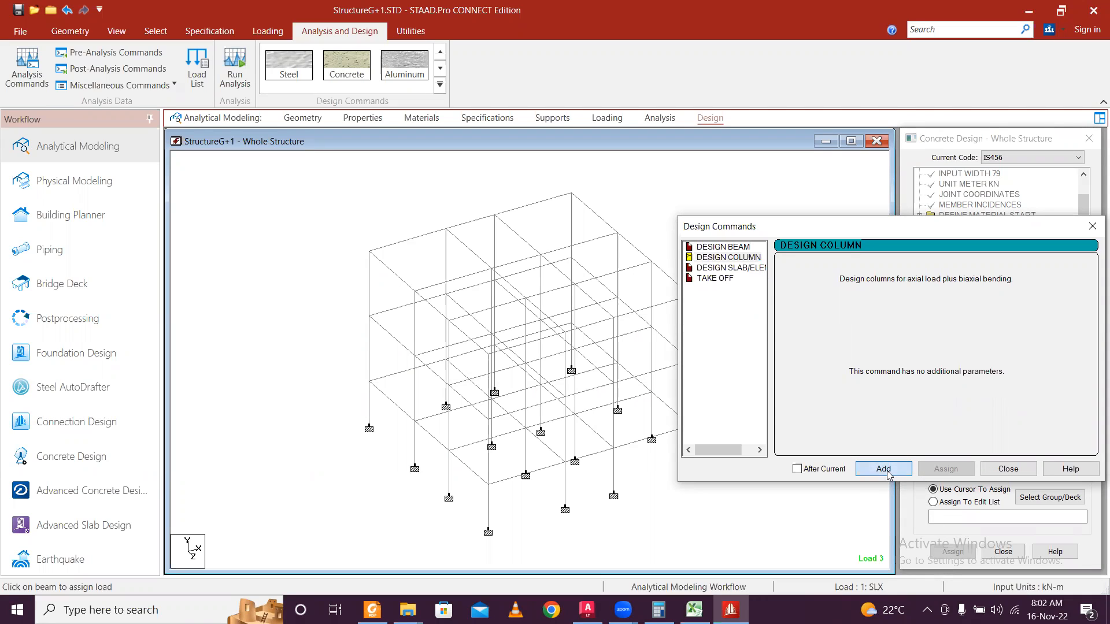
pyautogui.click(717, 278)
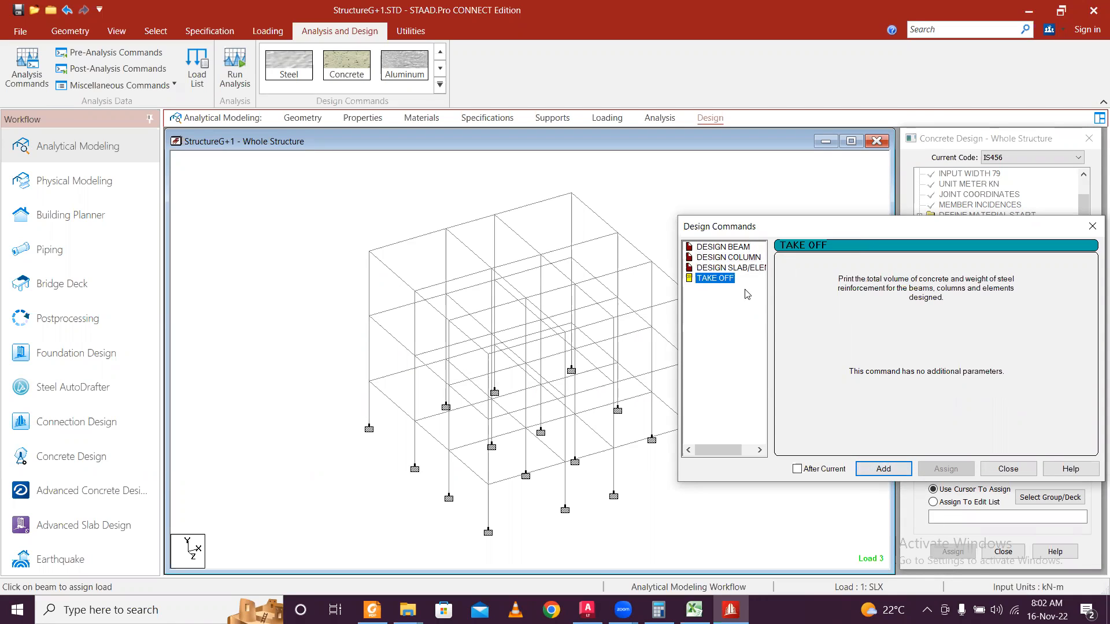
pyautogui.click(888, 473)
pyautogui.click(1009, 469)
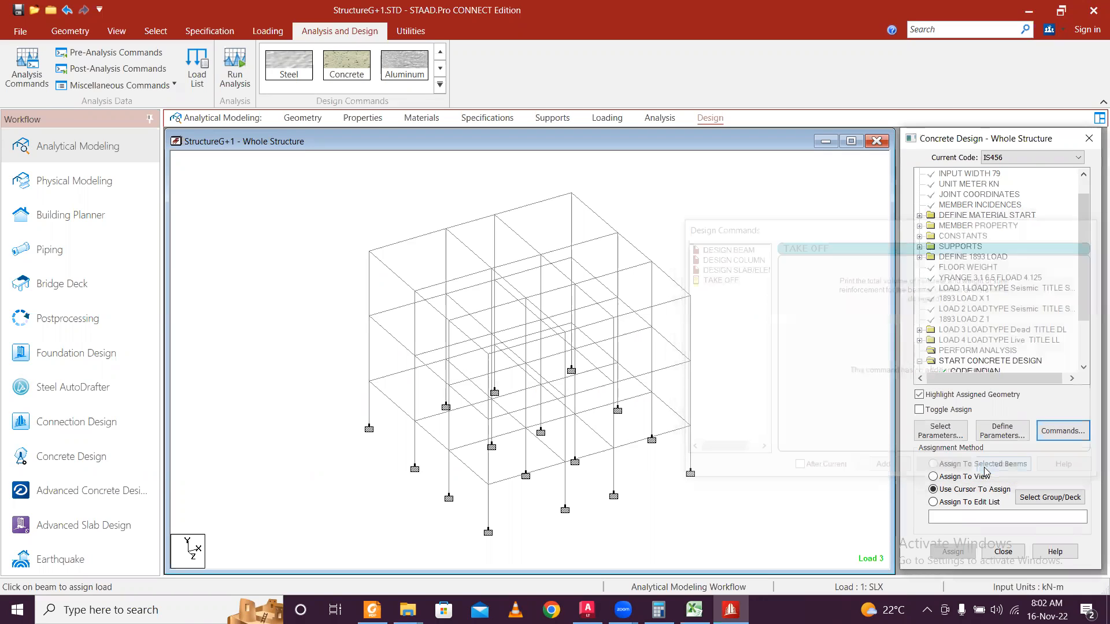
pyautogui.scroll(-2, 1081, 289)
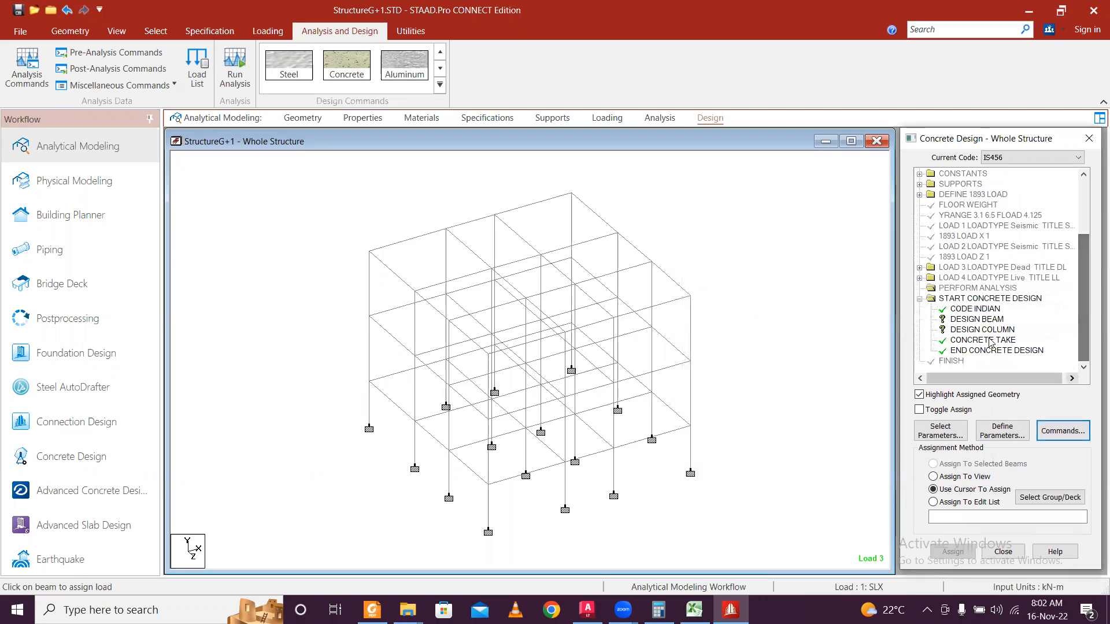
# Review the concrete design block, live load case and PERFORM ANALYSIS entries in the command tree.
pyautogui.click(926, 294)
pyautogui.click(920, 278)
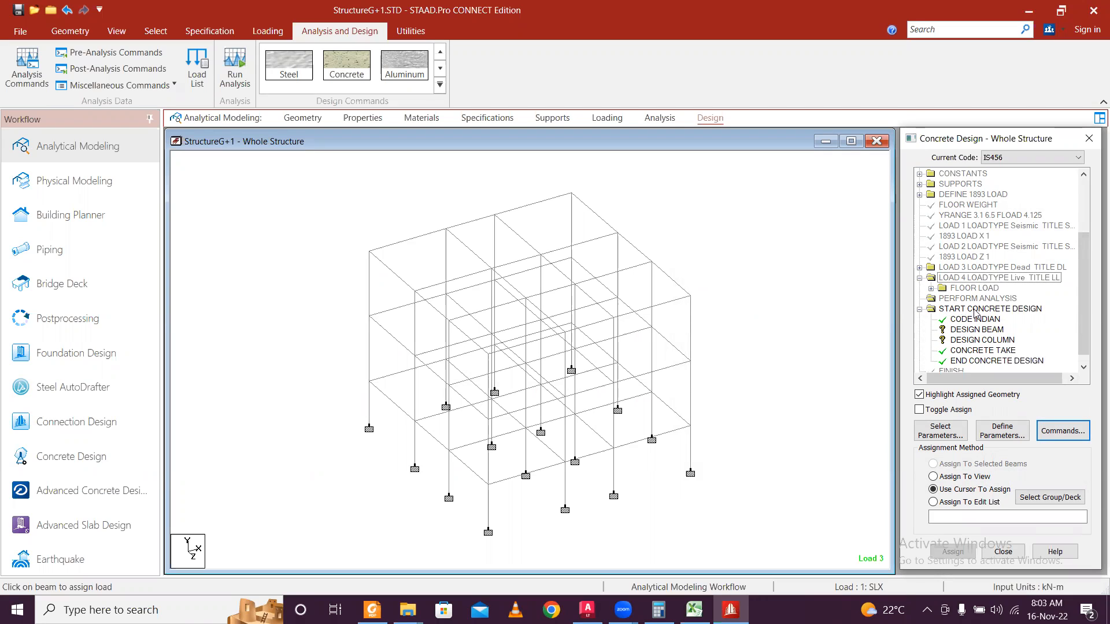
pyautogui.scroll(-1, 975, 313)
pyautogui.scroll(9, 975, 314)
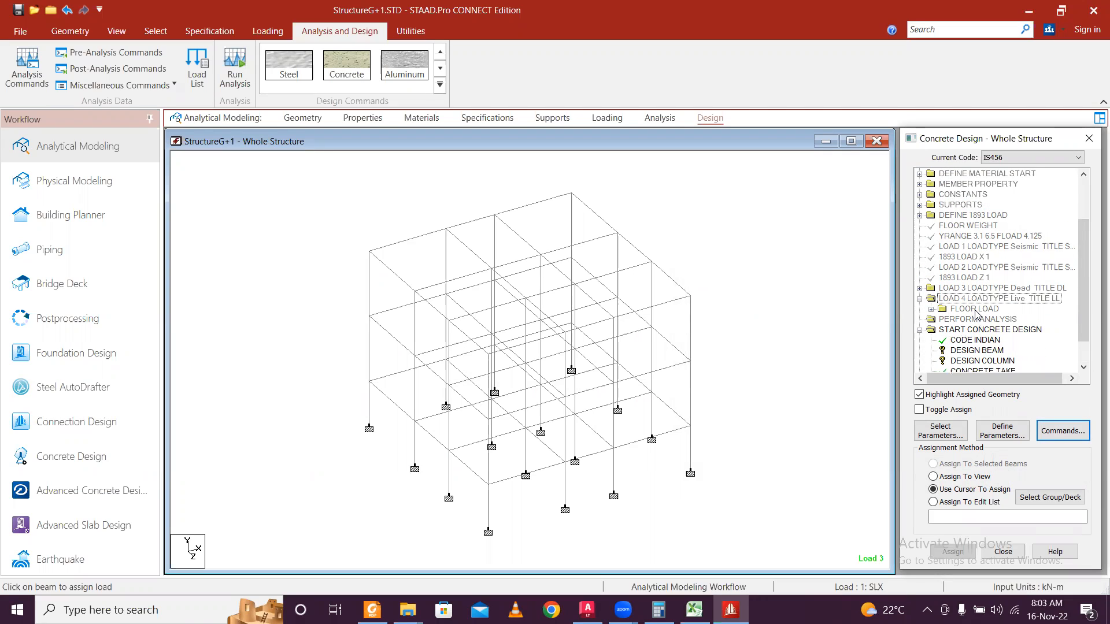
pyautogui.scroll(-9, 976, 316)
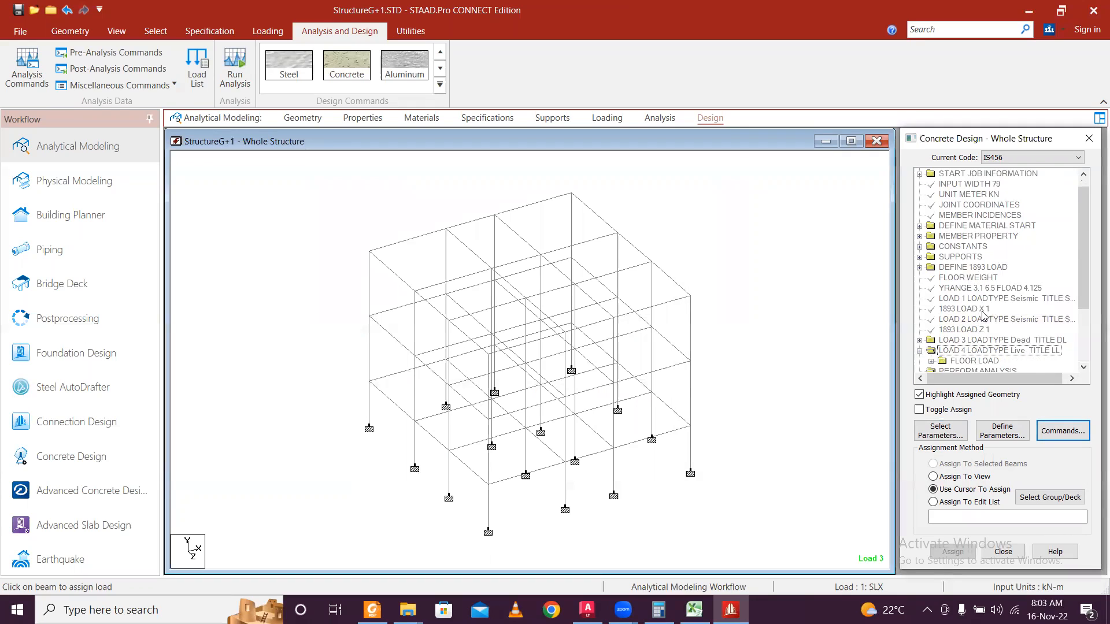
pyautogui.click(988, 289)
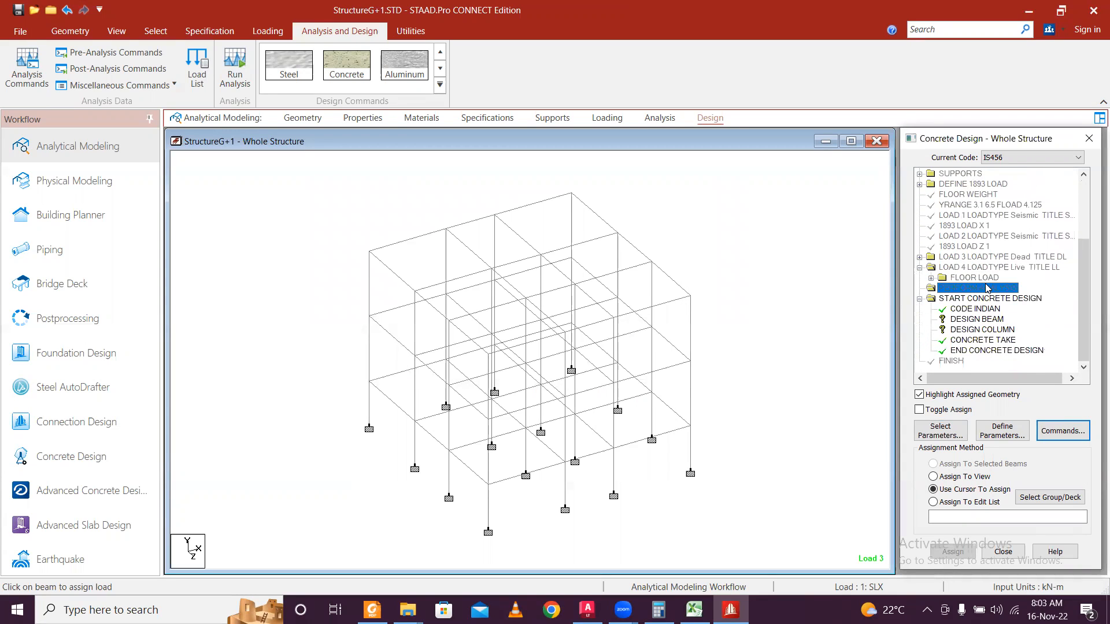
# Assign DESIGN BEAM to all beams parallel to X and Z.
pyautogui.click(985, 319)
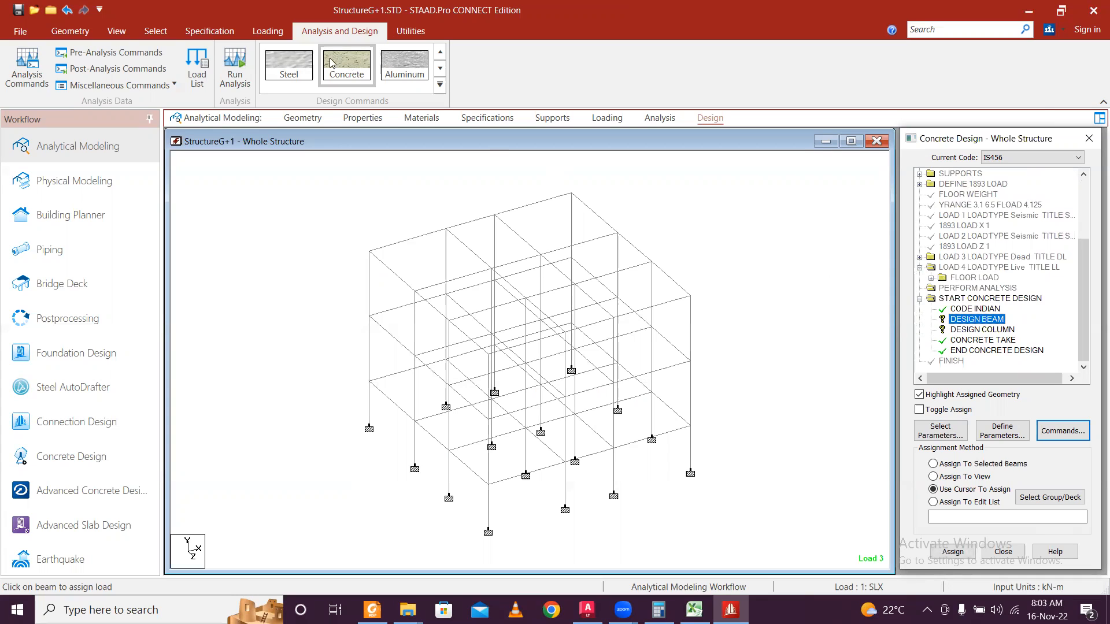
pyautogui.click(155, 32)
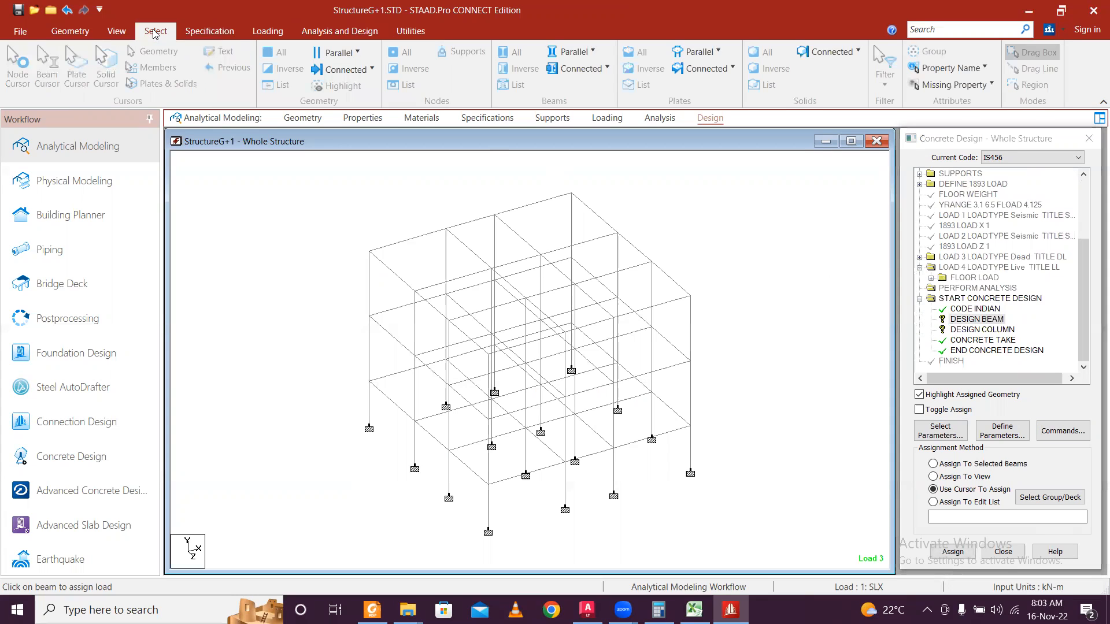
pyautogui.click(574, 51)
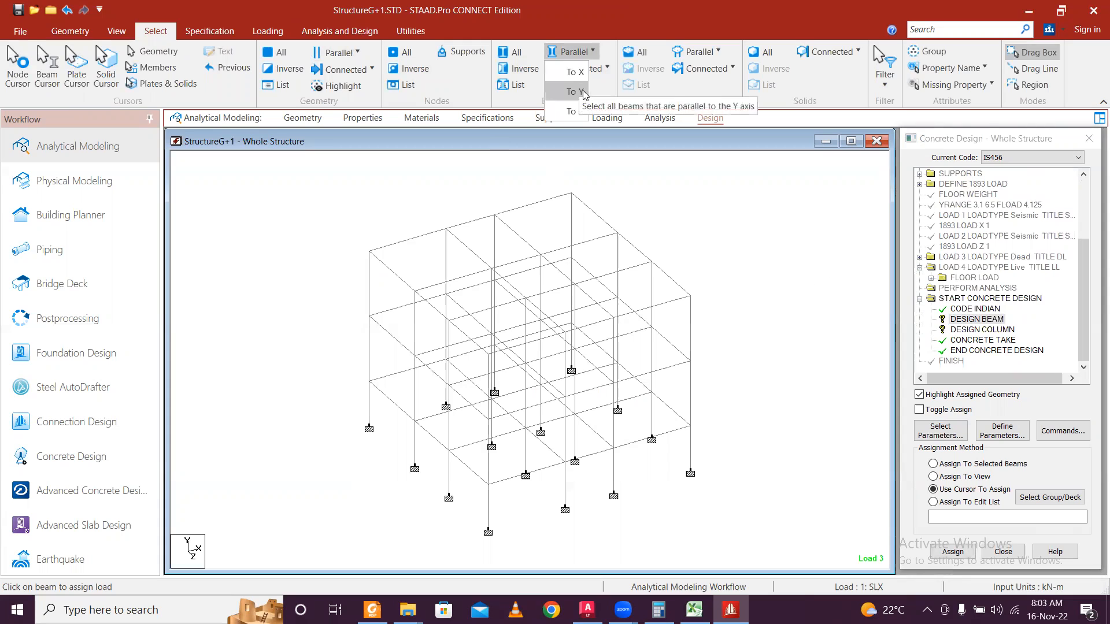
pyautogui.click(575, 111)
pyautogui.click(574, 52)
pyautogui.click(575, 111)
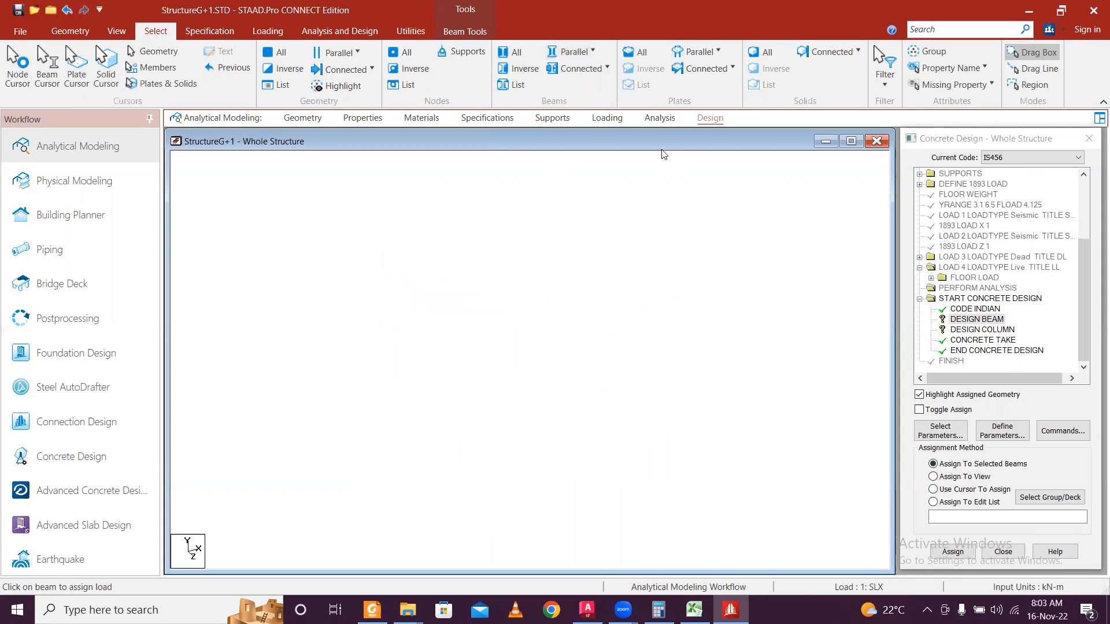
pyautogui.click(953, 552)
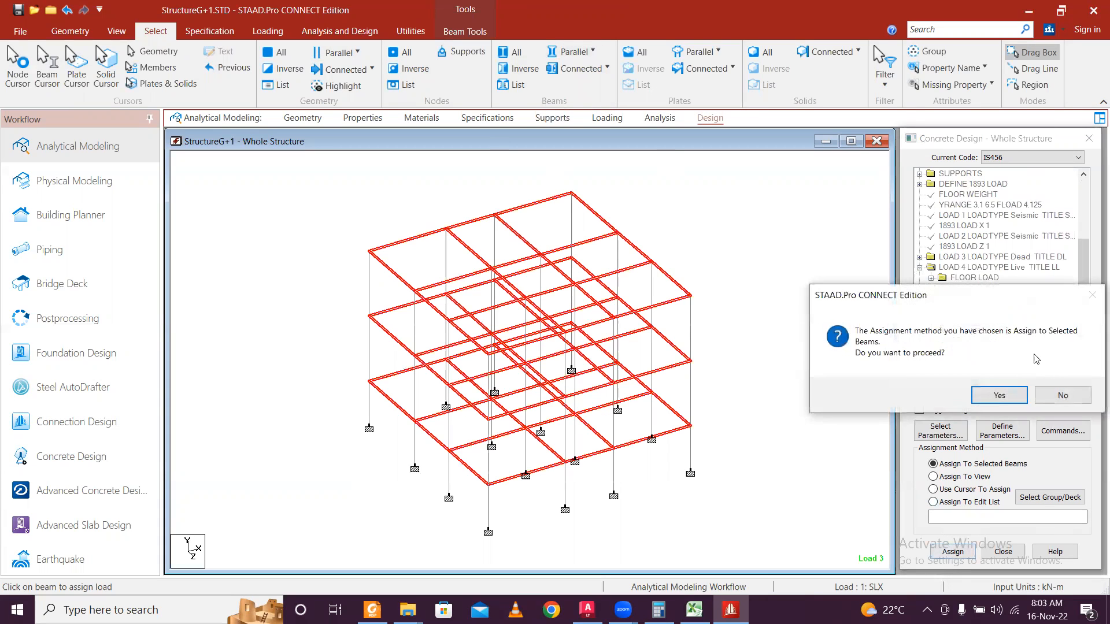
pyautogui.click(1014, 389)
pyautogui.click(988, 329)
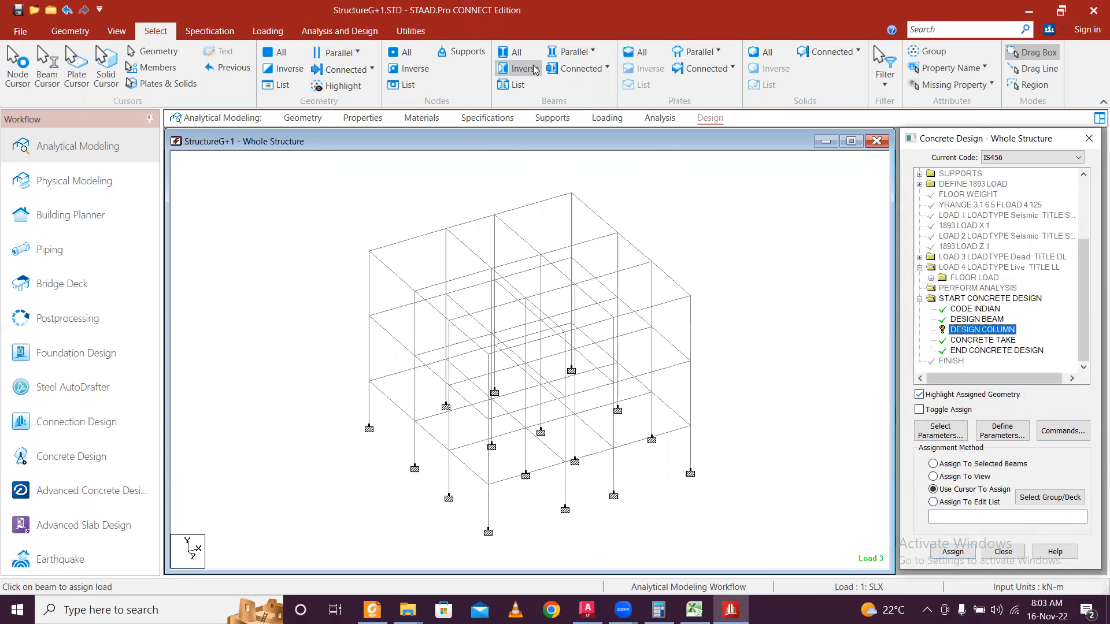
# Assign DESIGN COLUMN to all members parallel to Y.
pyautogui.click(575, 52)
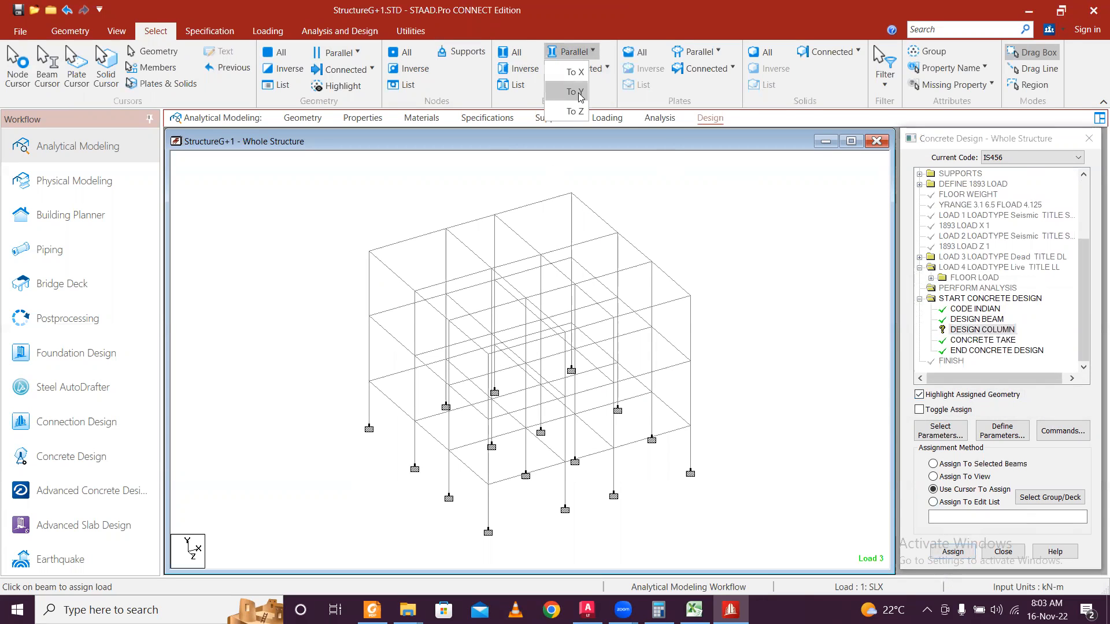
pyautogui.click(575, 91)
pyautogui.click(953, 552)
pyautogui.click(1016, 389)
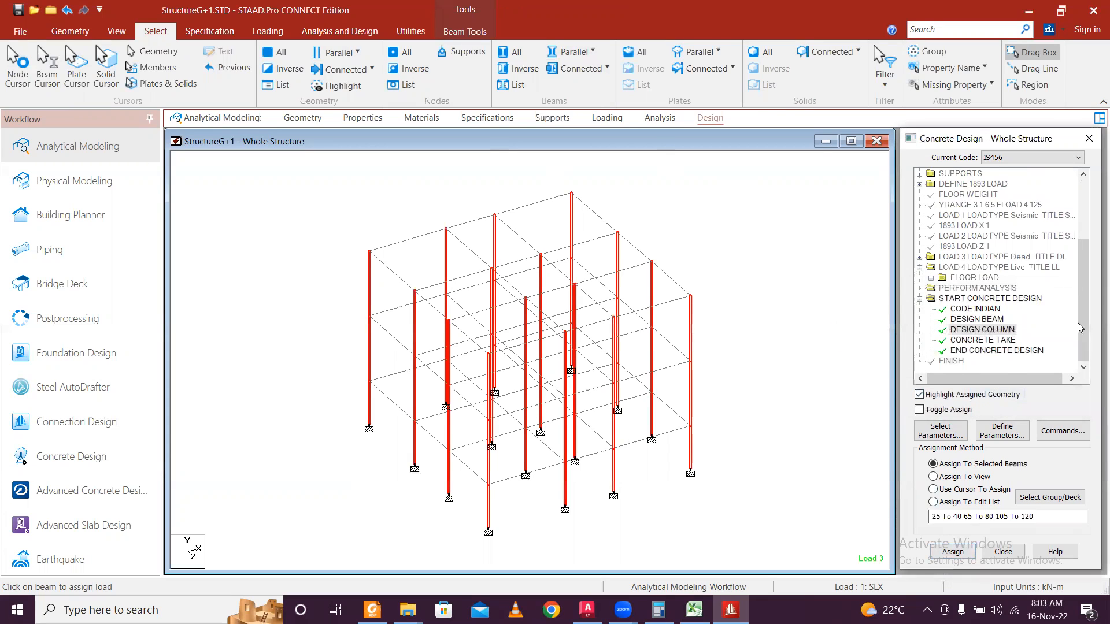
pyautogui.moveTo(1083, 322); pyautogui.dragTo(1082, 311)
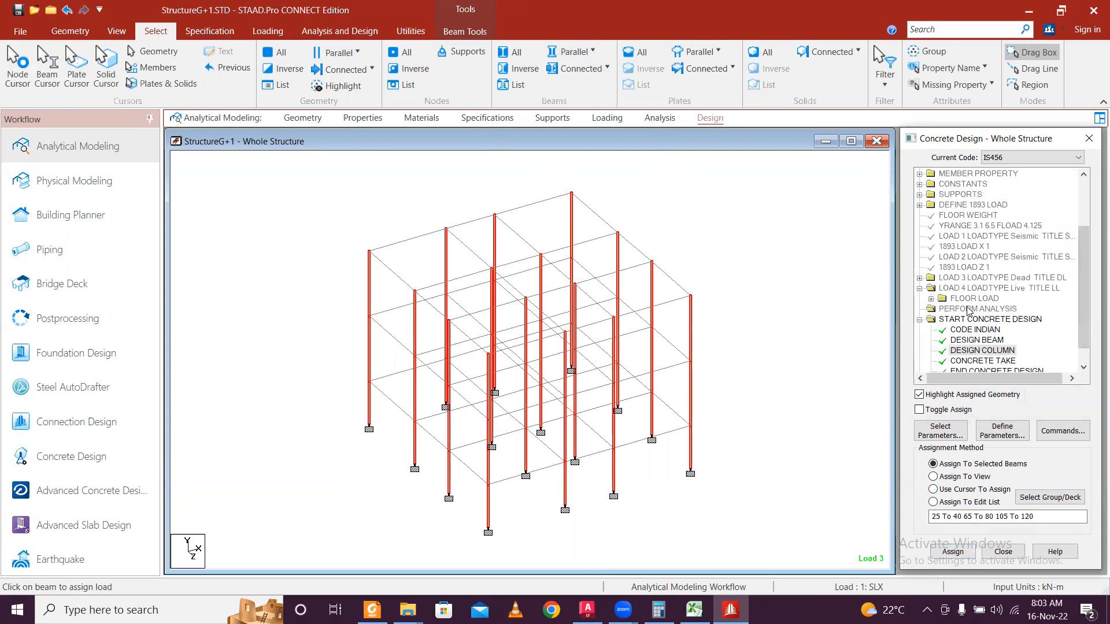
# Review the property, material, constants, supports and load case entries, then open Define Parameters.
pyautogui.scroll(1, 957, 301)
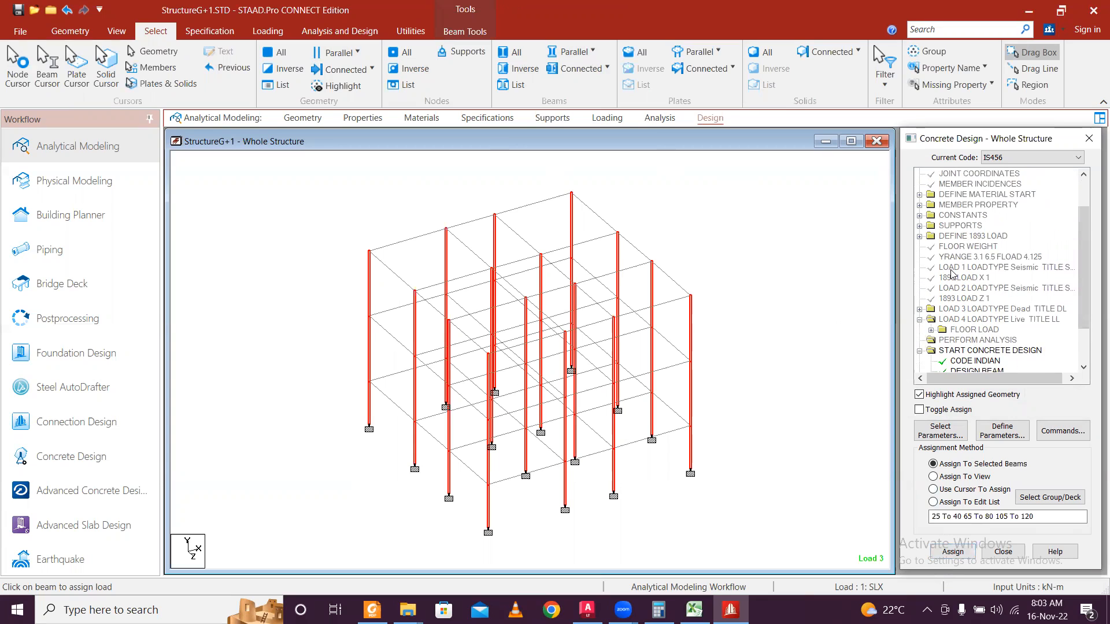
pyautogui.click(920, 204)
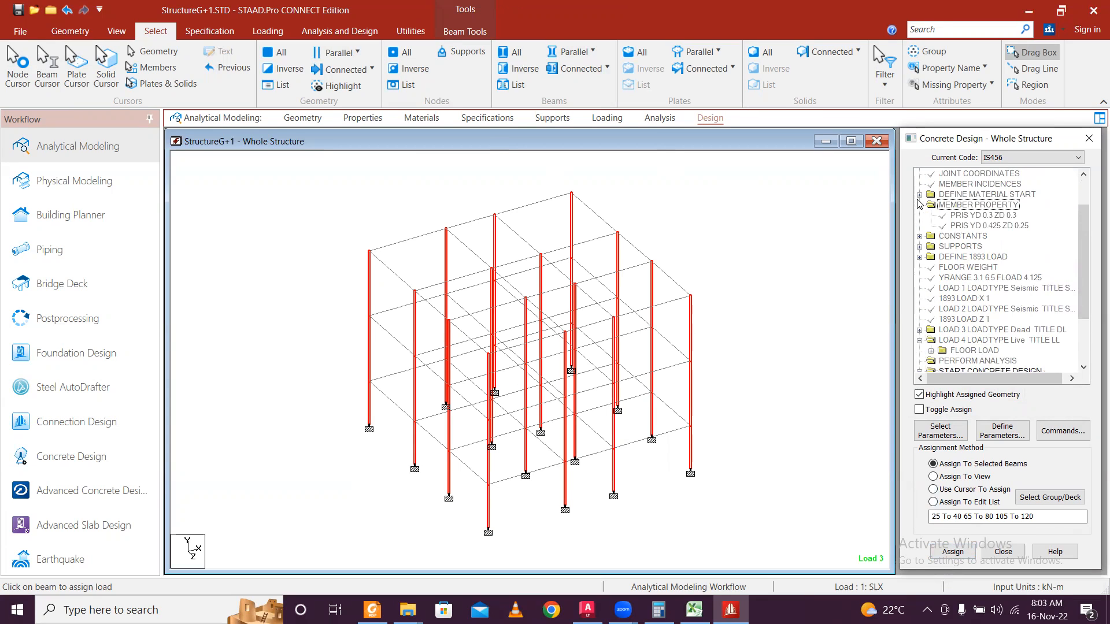
pyautogui.click(919, 195)
pyautogui.click(922, 257)
pyautogui.click(921, 268)
pyautogui.scroll(-2, 917, 301)
pyautogui.click(920, 311)
pyautogui.click(920, 320)
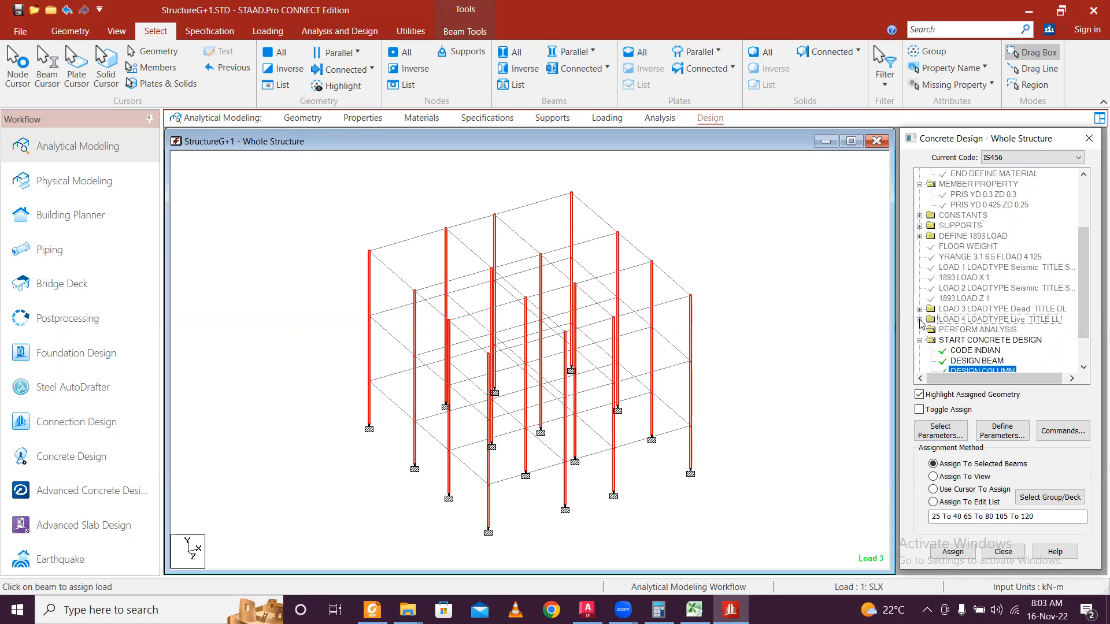
pyautogui.click(920, 320)
pyautogui.scroll(-2, 931, 314)
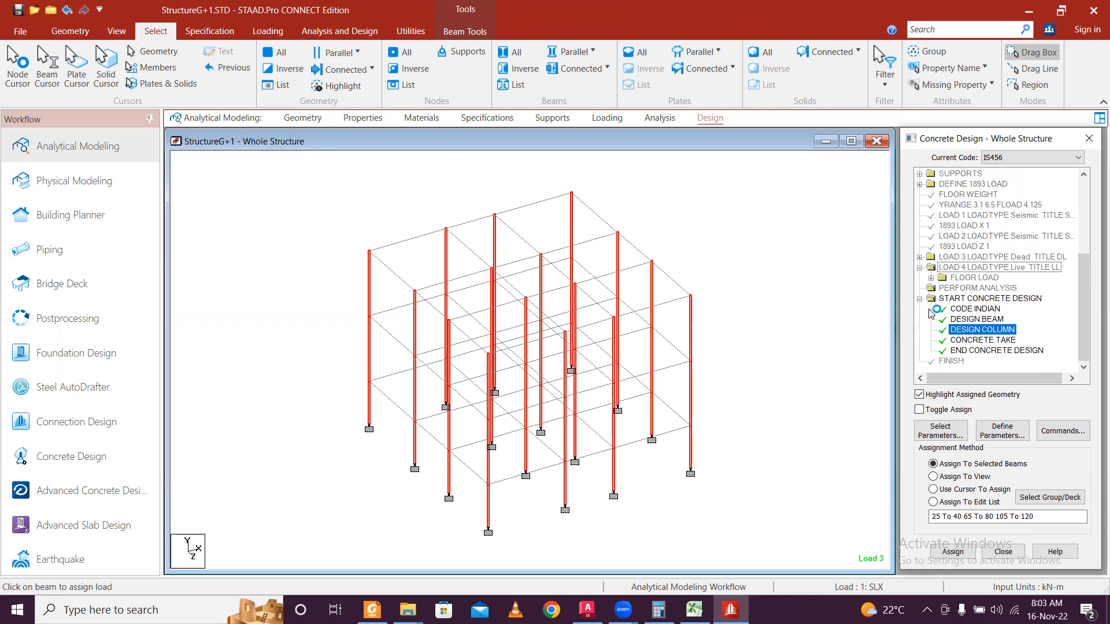
pyautogui.click(814, 537)
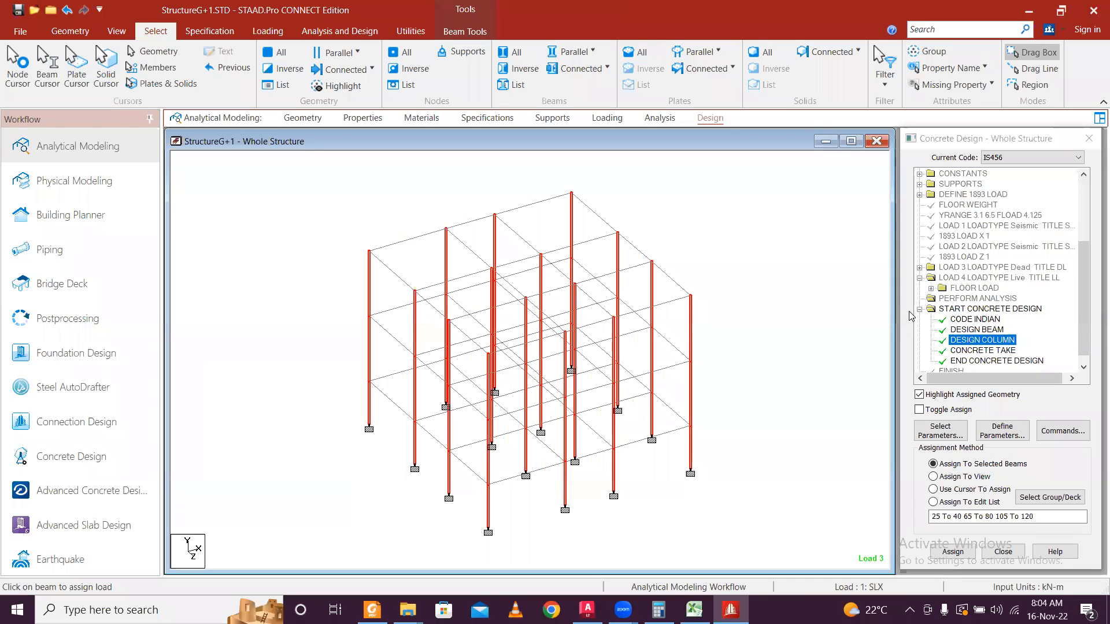
pyautogui.click(1003, 431)
# Add CLEAR cover 0.04 m and FC 20000, then select the FYMAIN value.
pyautogui.doubleClick(657, 292)
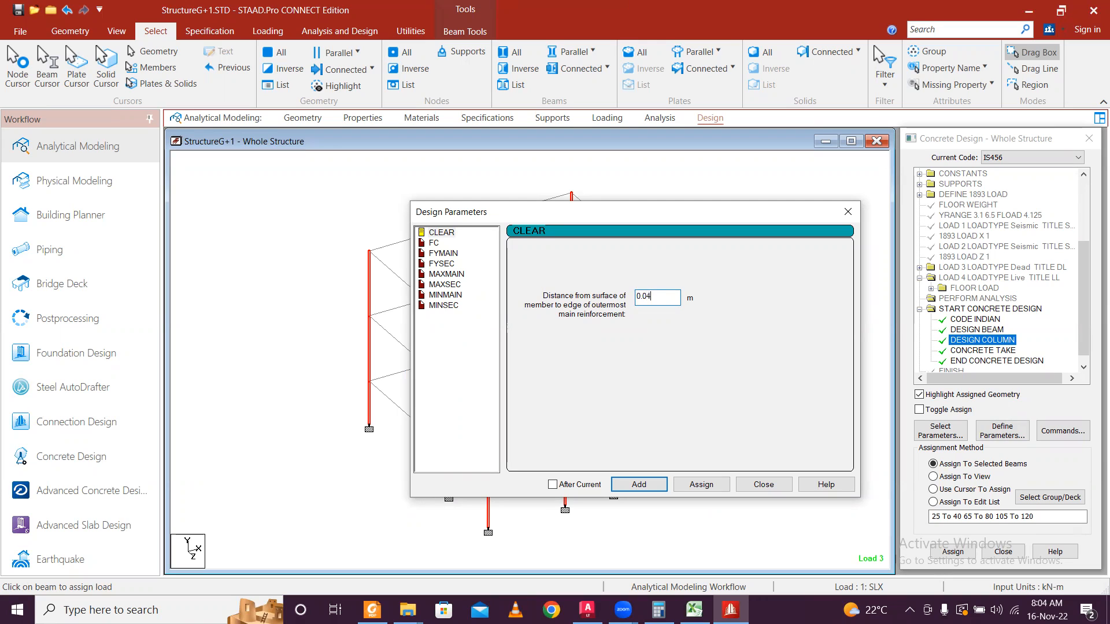
pyautogui.click(639, 484)
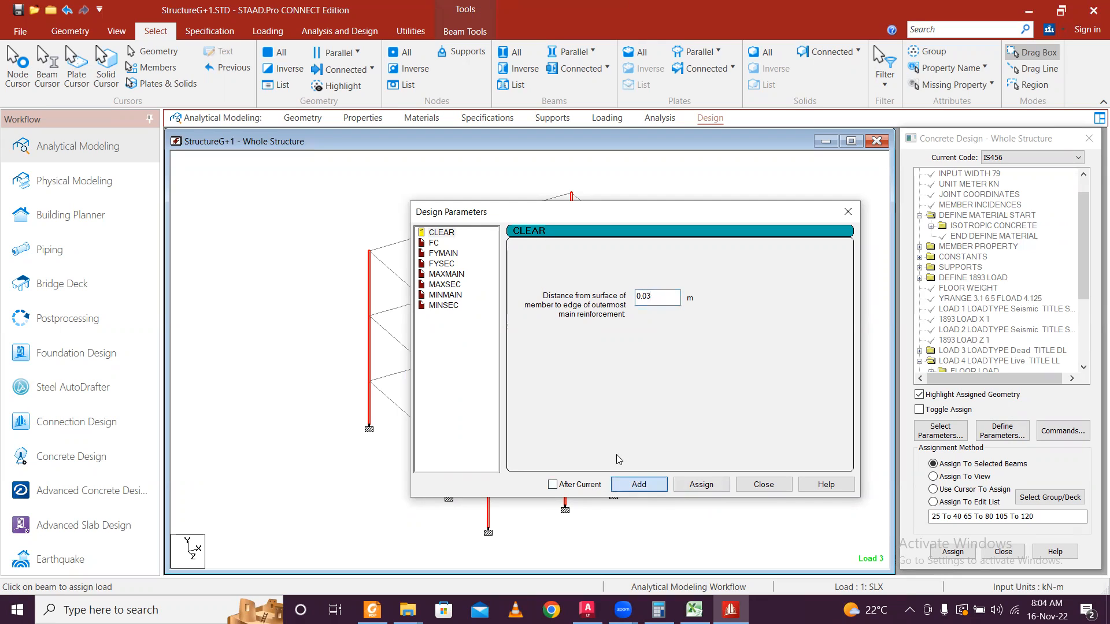
pyautogui.click(435, 243)
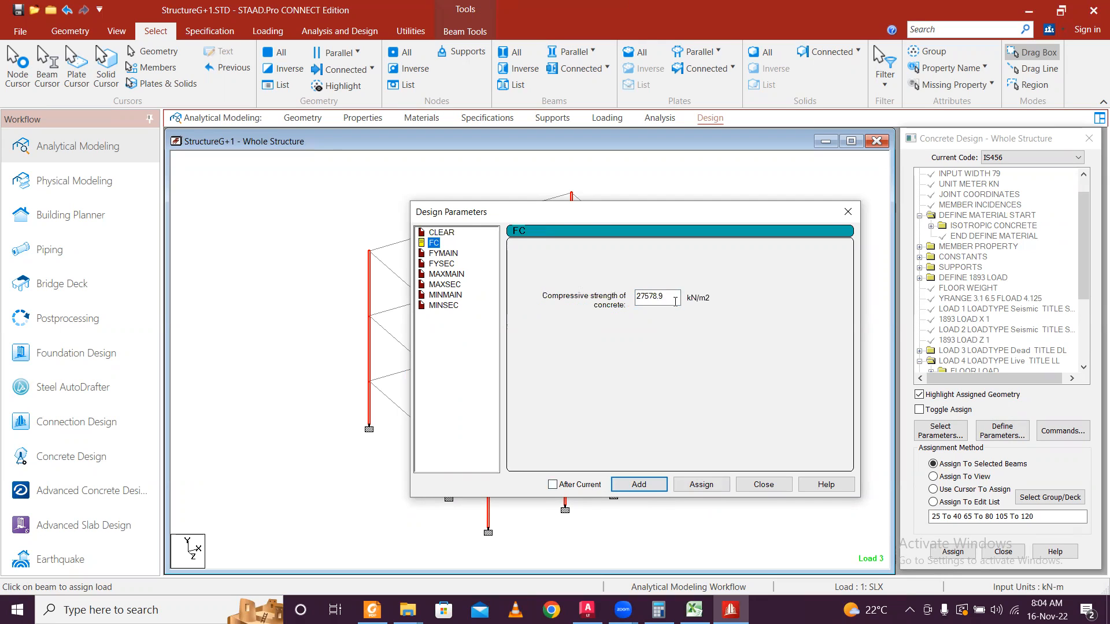
pyautogui.moveTo(675, 301); pyautogui.dragTo(614, 298)
pyautogui.write('20')
pyautogui.click(639, 485)
pyautogui.click(448, 254)
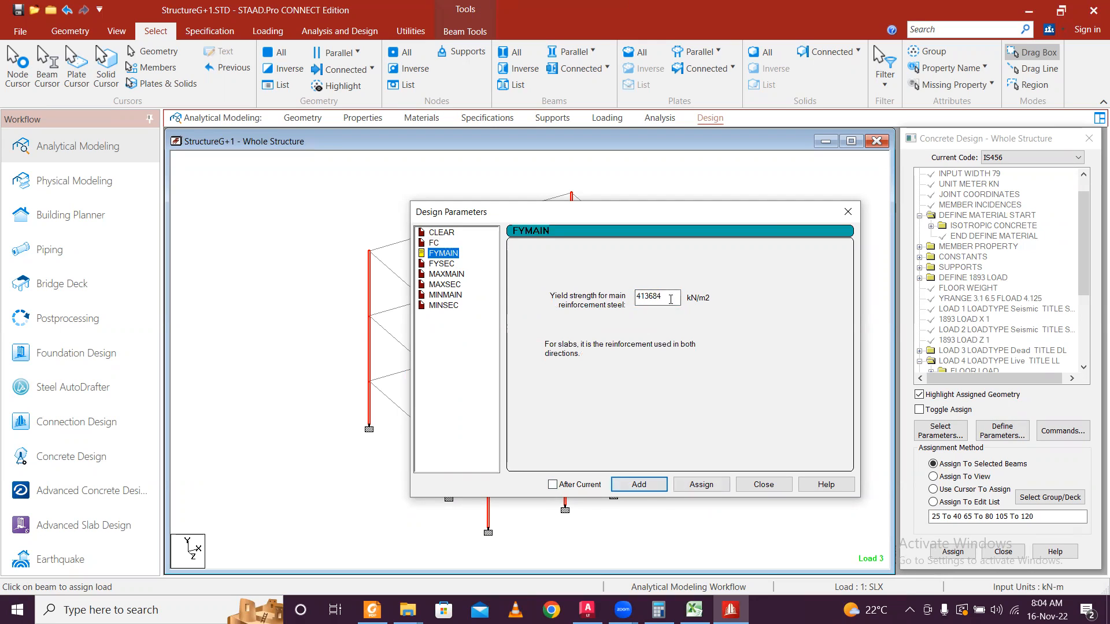
pyautogui.press('Tab')
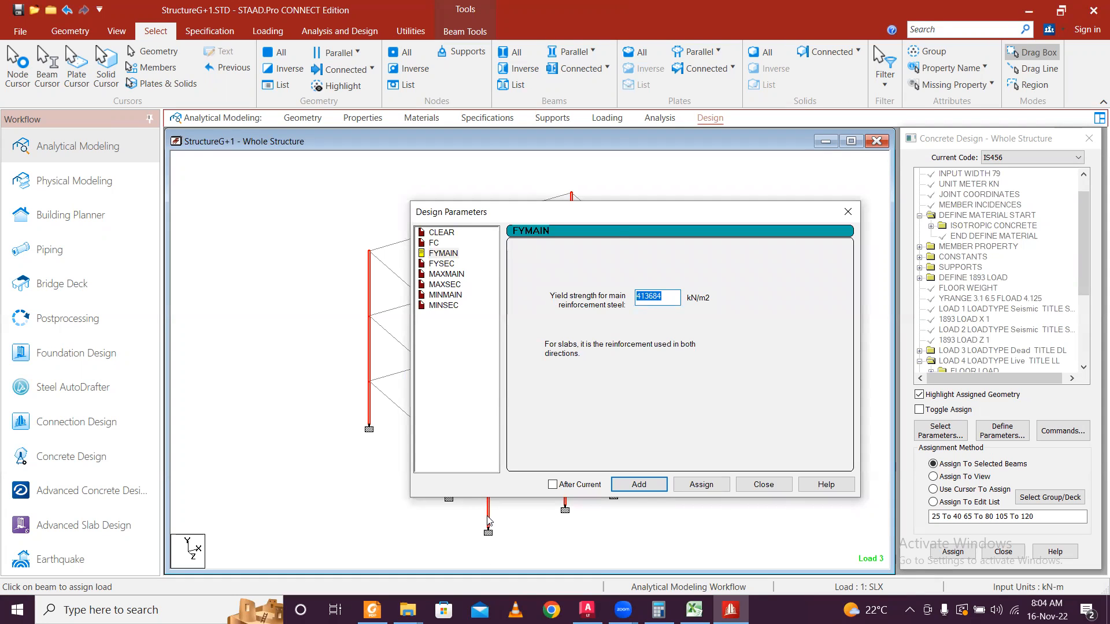
# Pan through the AutoCAD drawing sheets to inspect the pile layout and site plan.
pyautogui.click(581, 606)
pyautogui.scroll(-4, 347, 295)
pyautogui.moveTo(207, 424)
pyautogui.mouseDown(button='middle')
pyautogui.moveTo(325, 284)
pyautogui.moveTo(417, 279)
pyautogui.moveTo(642, 317)
pyautogui.mouseUp(button='middle')
pyautogui.moveTo(498, 326); pyautogui.dragTo(196, 305, button='middle')
pyautogui.moveTo(523, 341)
pyautogui.mouseDown(button='middle')
pyautogui.moveTo(272, 315)
pyautogui.moveTo(112, 315)
pyautogui.mouseUp(button='middle')
pyautogui.moveTo(388, 336)
pyautogui.mouseDown(button='middle')
pyautogui.moveTo(95, 336)
pyautogui.moveTo(325, 290)
pyautogui.moveTo(426, 441)
pyautogui.mouseUp(button='middle')
pyautogui.moveTo(46, 347)
pyautogui.mouseDown(button='middle')
pyautogui.moveTo(368, 379)
pyautogui.moveTo(602, 376)
pyautogui.mouseUp(button='middle')
# Add FYMAIN and FYSEC steel yield strengths of 550000.
pyautogui.click(574, 10)
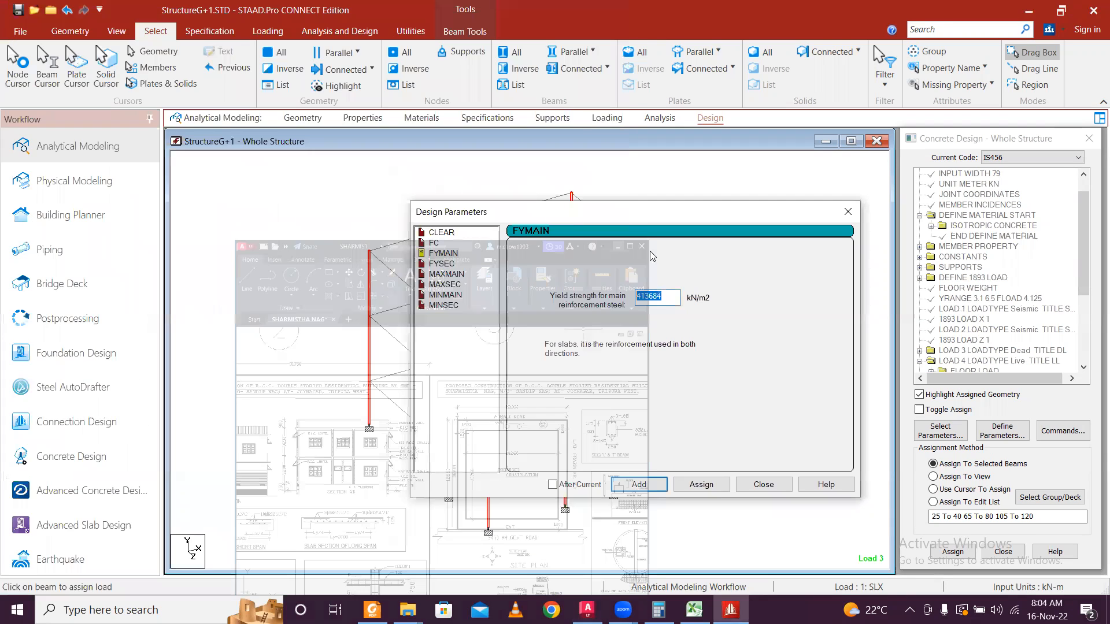
pyautogui.write('550000')
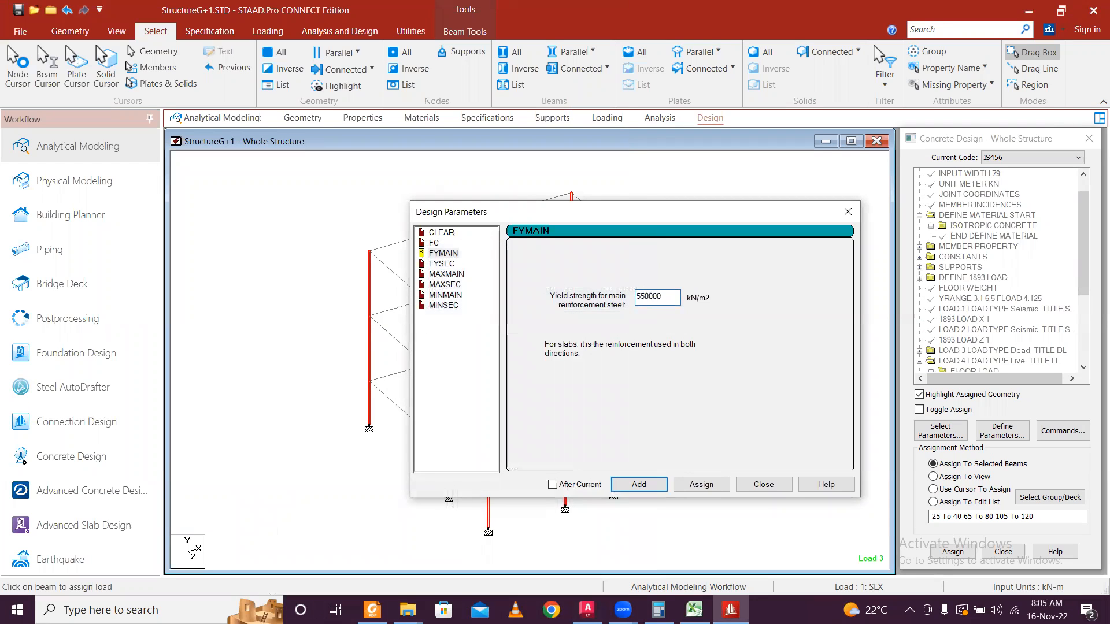
pyautogui.click(637, 488)
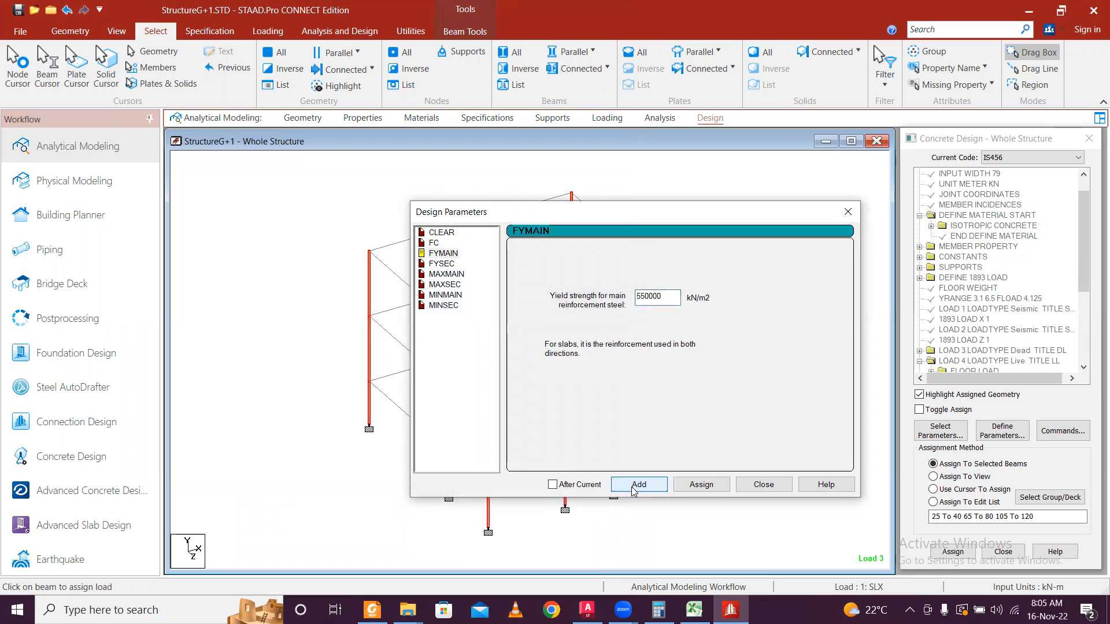
pyautogui.click(440, 263)
pyautogui.press('Tab')
pyautogui.write('5')
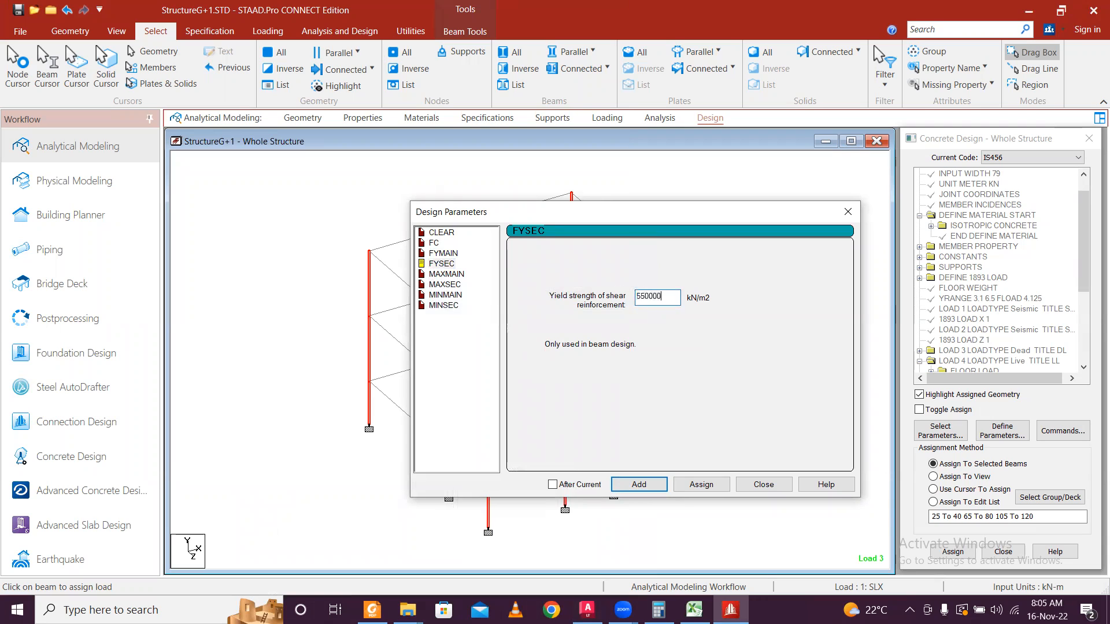
pyautogui.press('Return')
# Add bar-size limits MAXMAIN 16, MAXSEC 8, MINMAIN 12 and MINSEC 8 mm, then close the dialog.
pyautogui.click(456, 274)
pyautogui.click(528, 316)
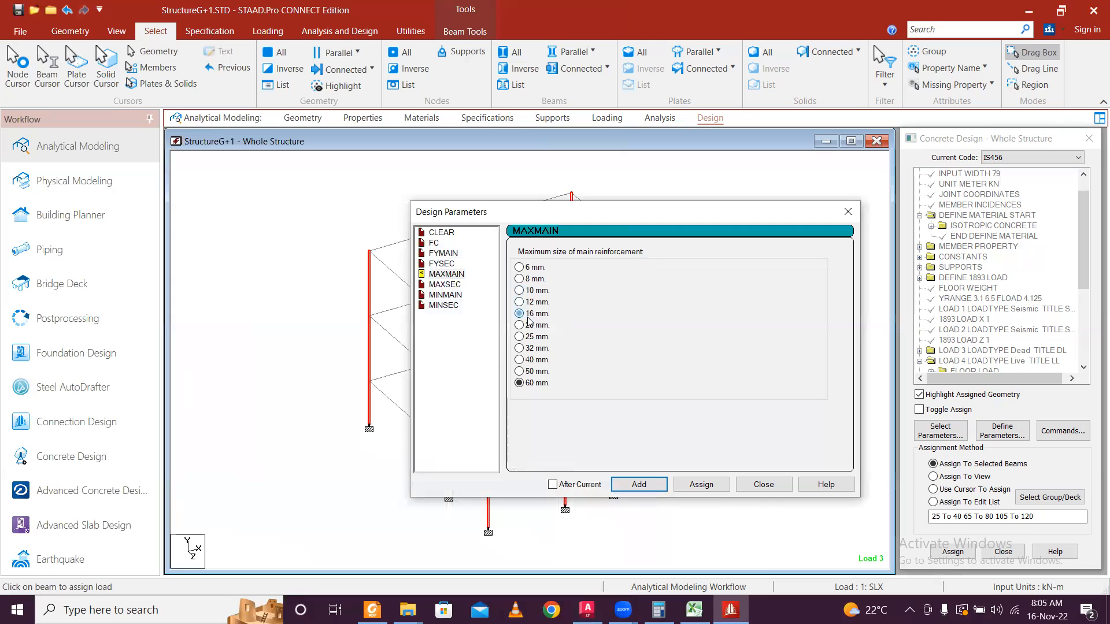
pyautogui.click(653, 489)
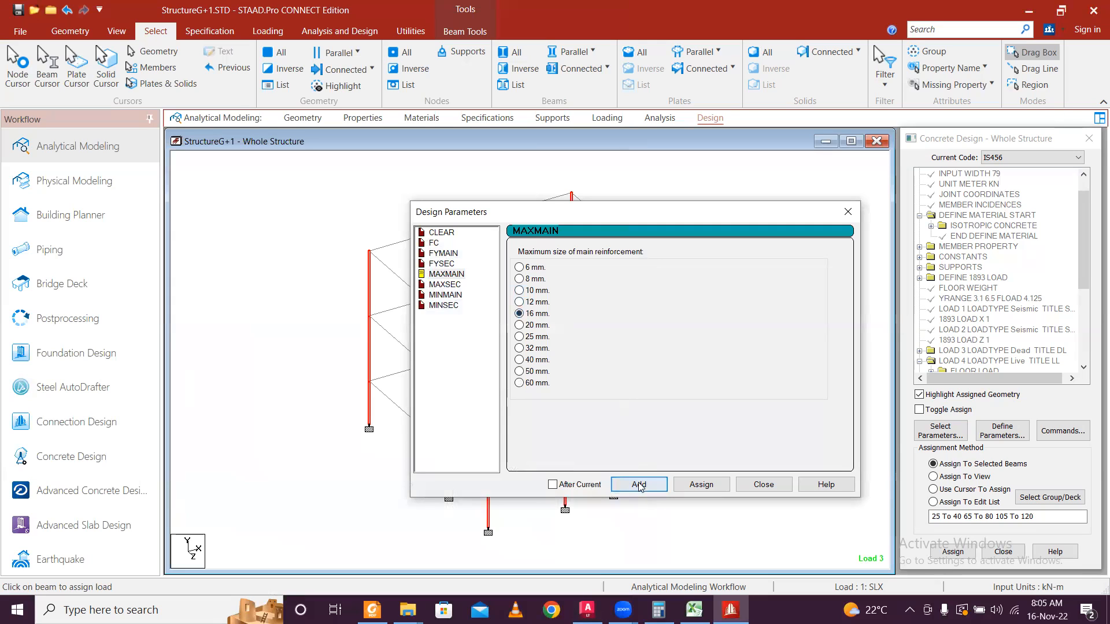
pyautogui.click(449, 285)
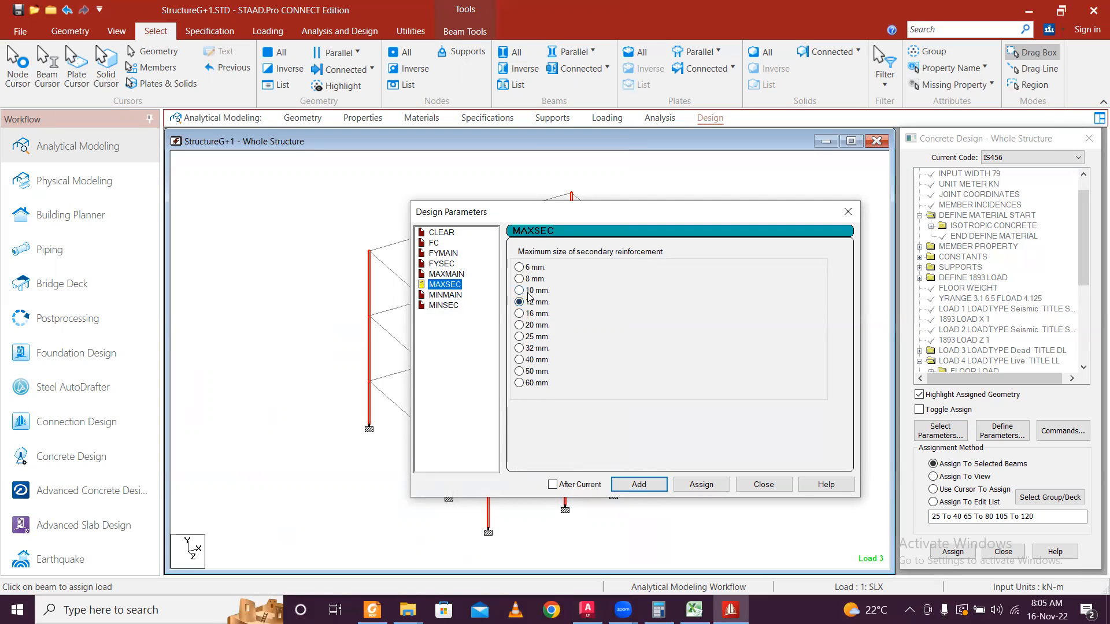
pyautogui.click(520, 279)
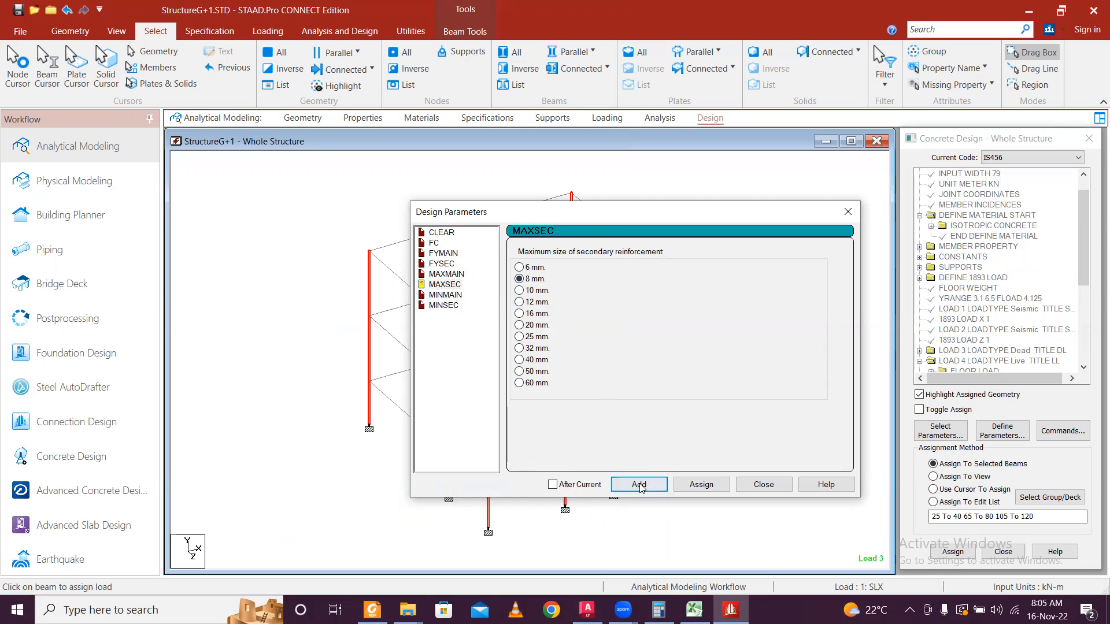
pyautogui.click(459, 299)
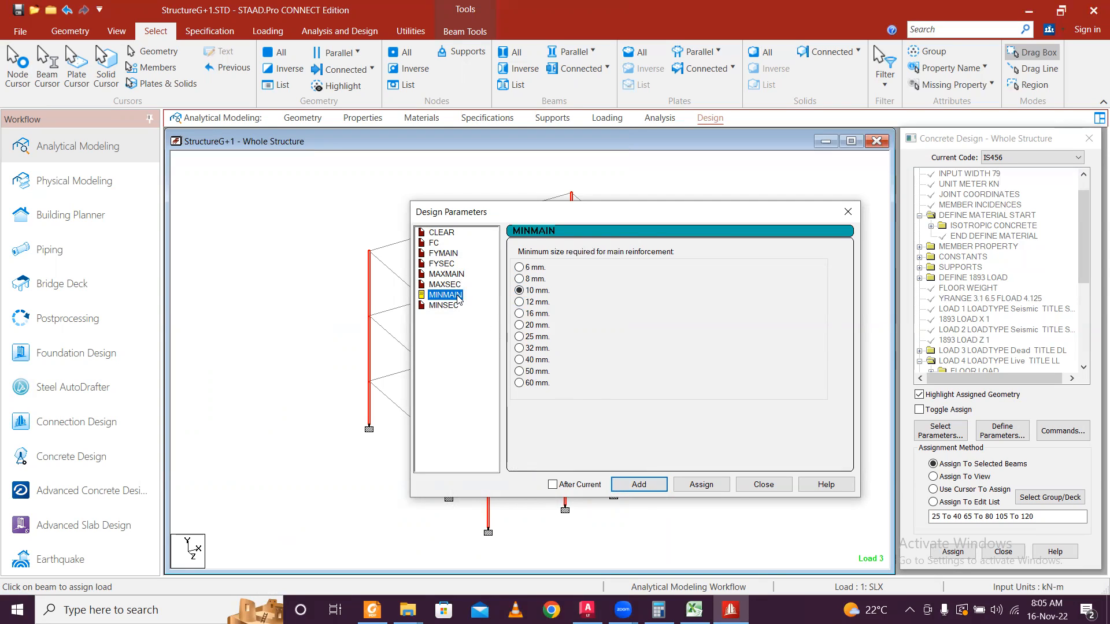
pyautogui.click(520, 302)
pyautogui.click(636, 484)
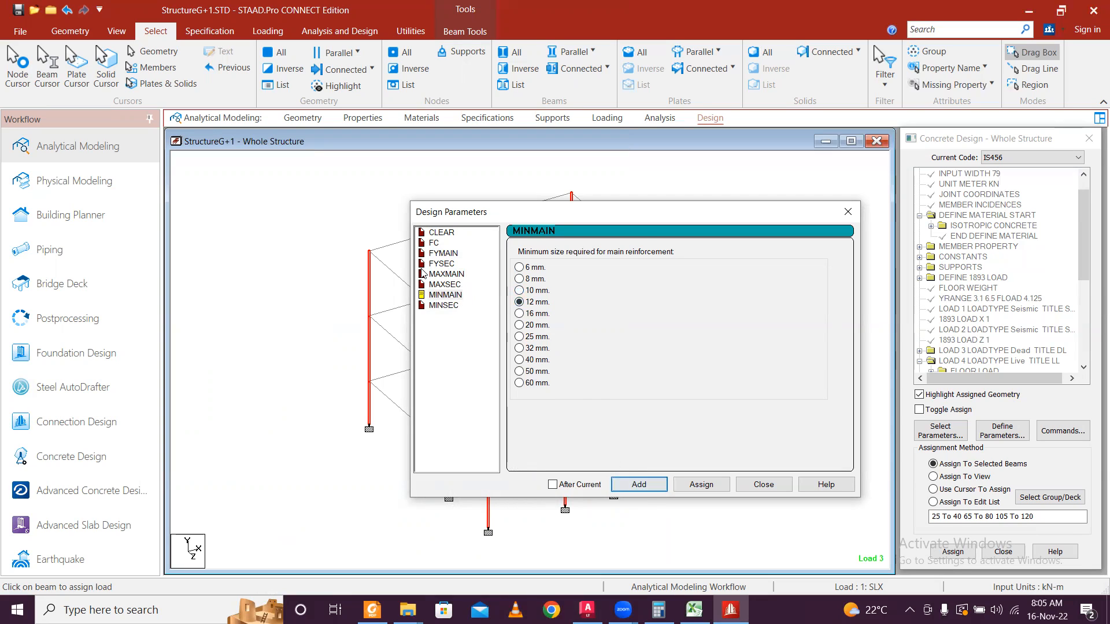
pyautogui.click(443, 306)
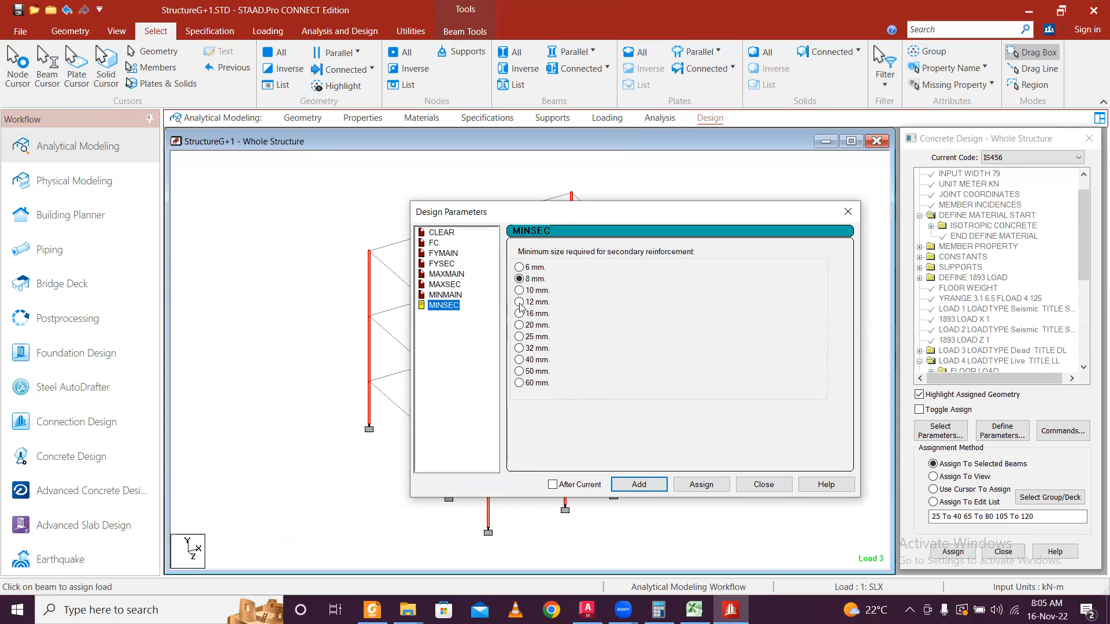
pyautogui.click(622, 483)
pyautogui.click(848, 212)
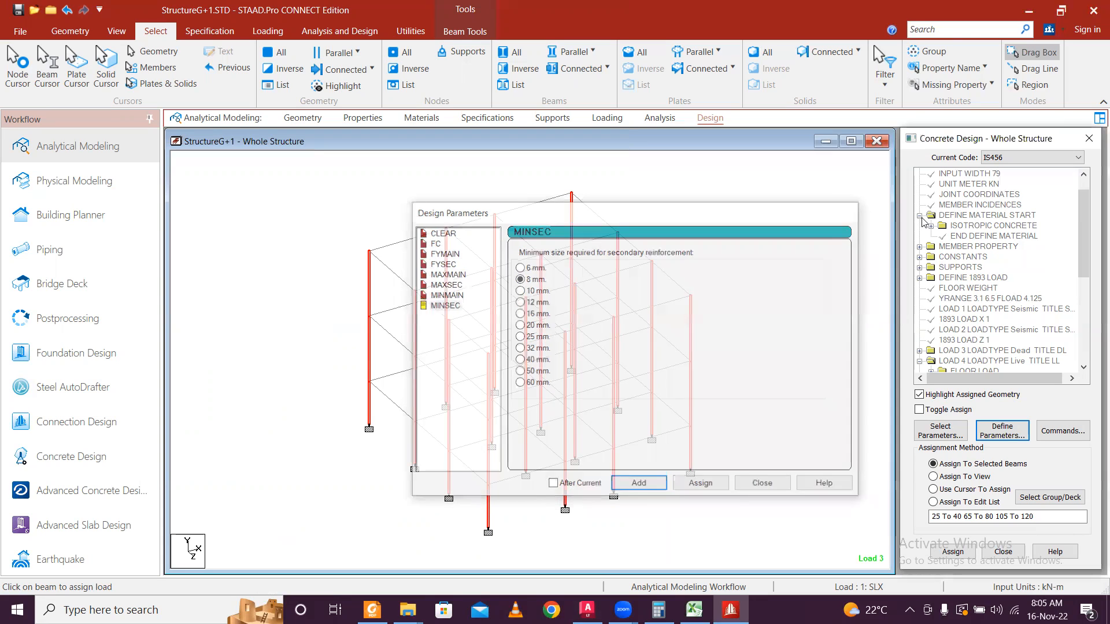
# Edit the MAXSEC parameter from 8 to 10 mm.
pyautogui.moveTo(1078, 232); pyautogui.dragTo(1078, 313)
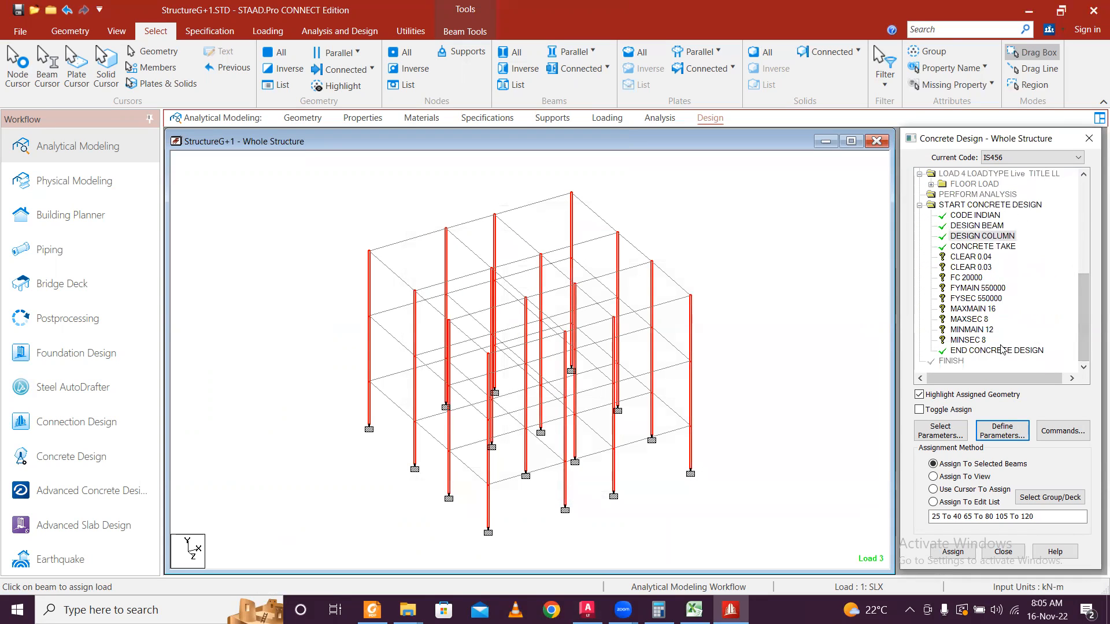
pyautogui.click(985, 319)
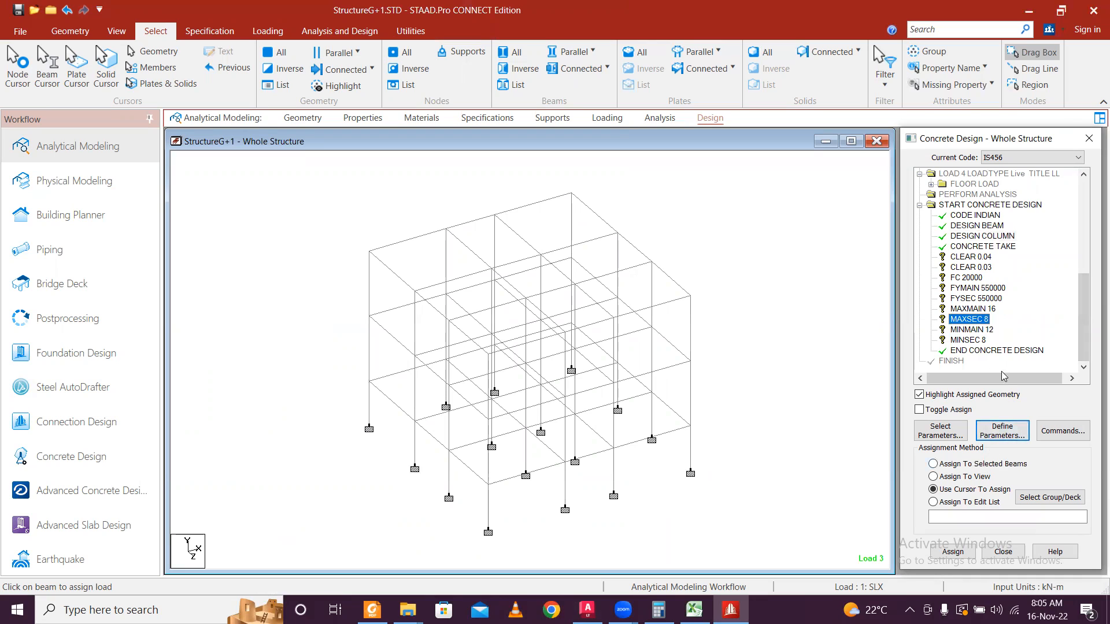
pyautogui.rightClick(975, 326)
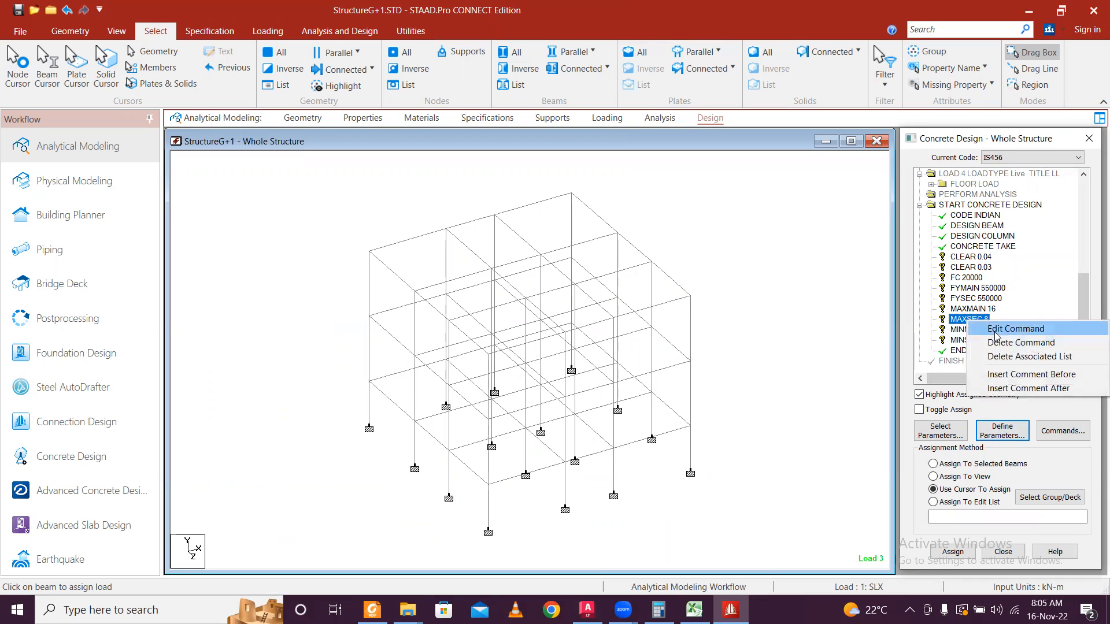
pyautogui.click(1009, 329)
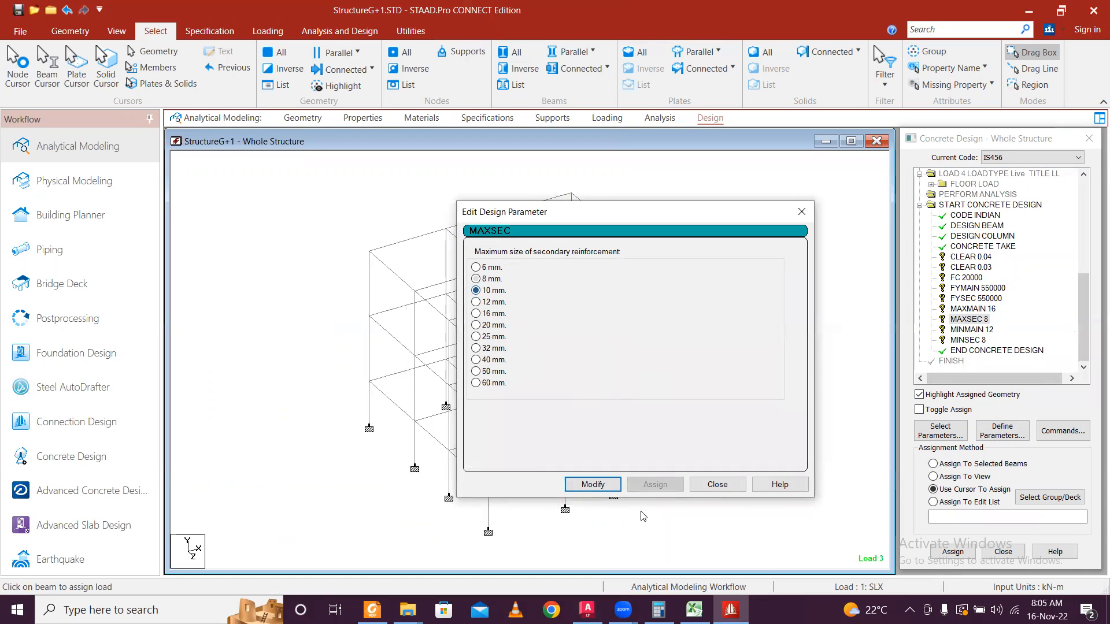
pyautogui.click(592, 484)
pyautogui.click(717, 485)
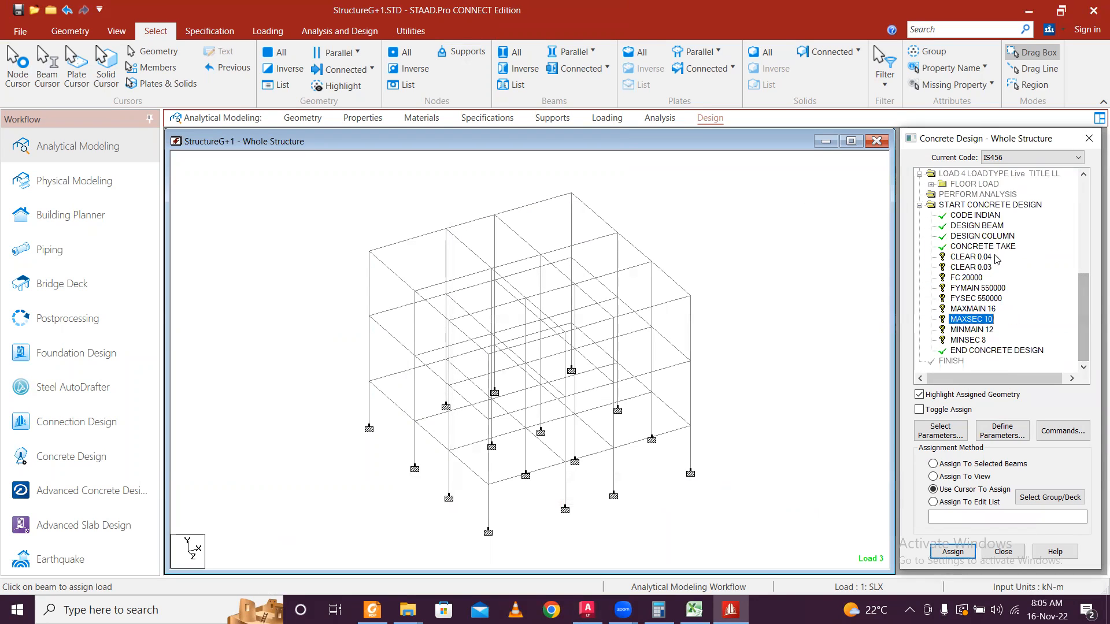
# Assign CLEAR 0.04 to the vertical columns and CLEAR 0.03 to the floor beams.
pyautogui.click(987, 257)
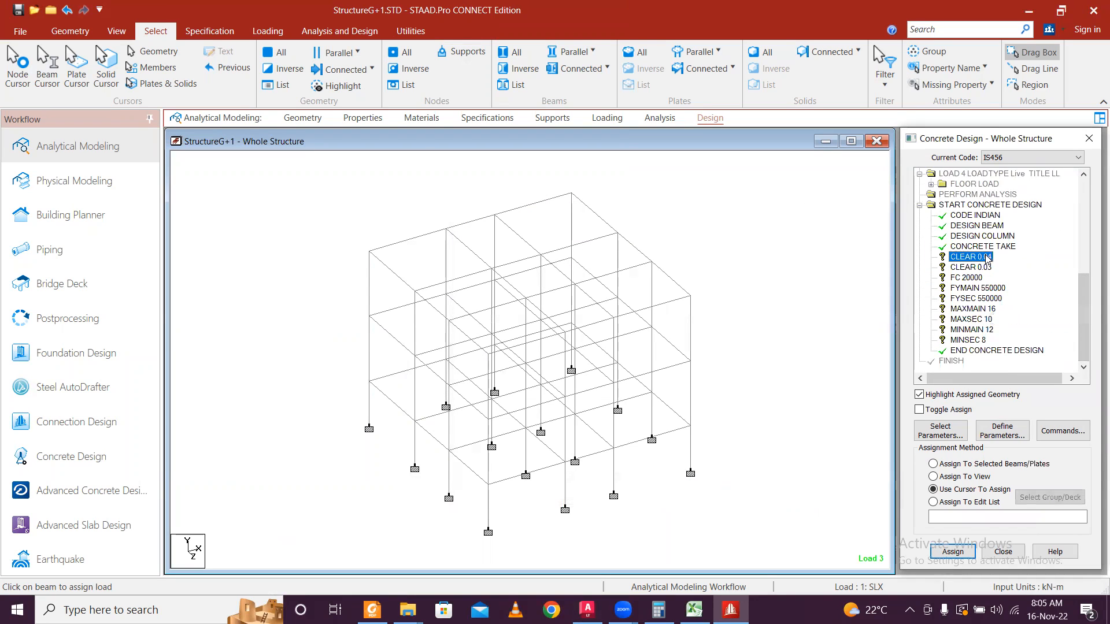
pyautogui.click(575, 52)
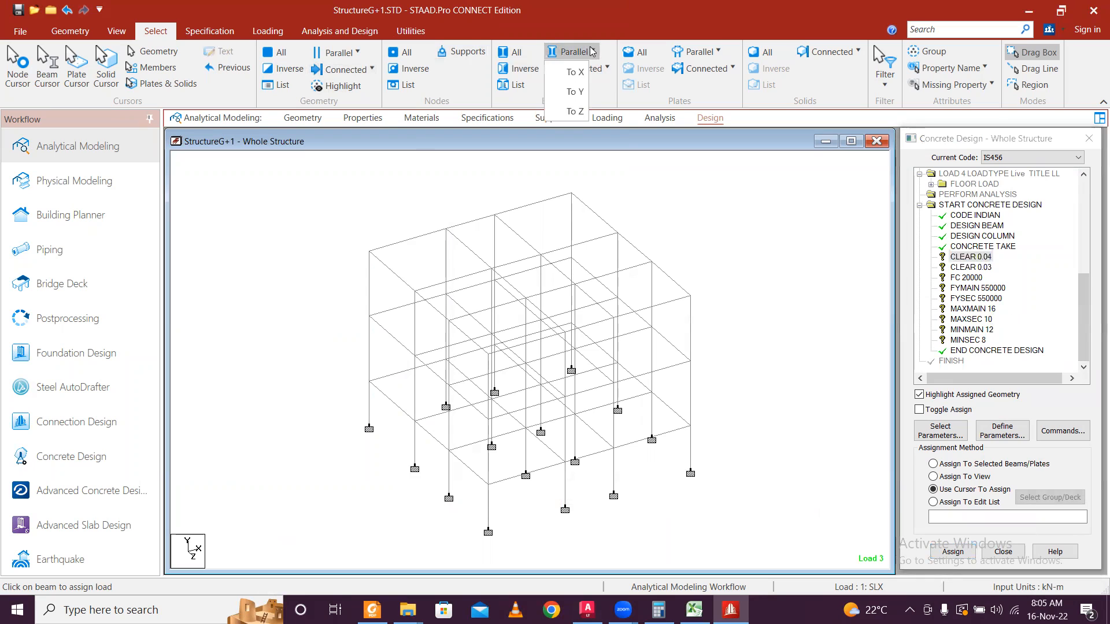
pyautogui.click(575, 92)
pyautogui.click(953, 551)
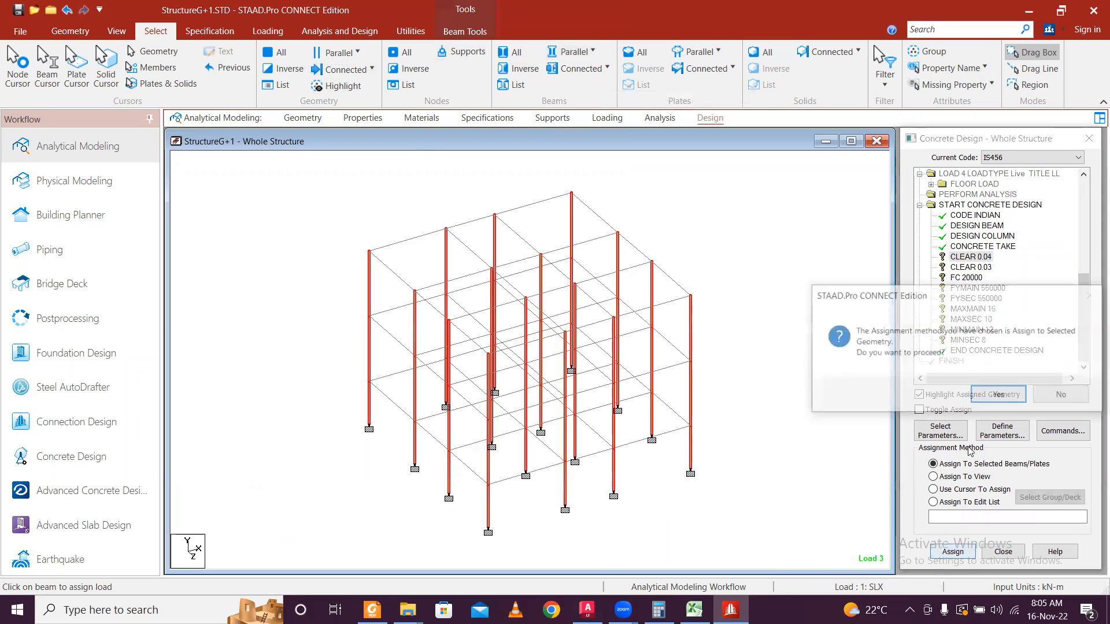
pyautogui.click(992, 397)
pyautogui.click(982, 268)
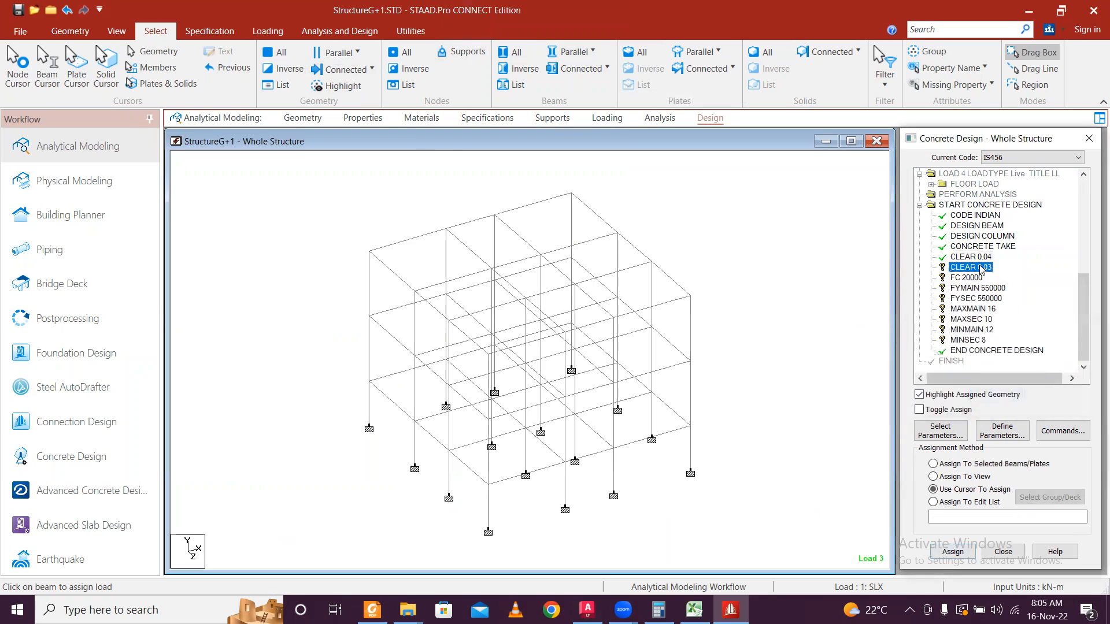
pyautogui.click(568, 51)
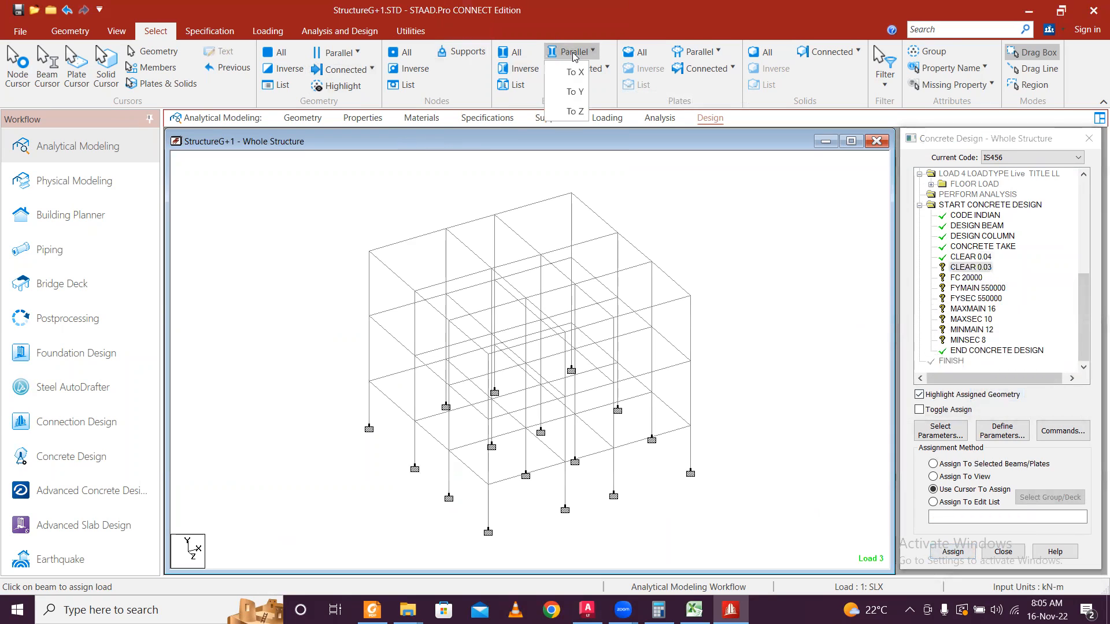
pyautogui.click(581, 72)
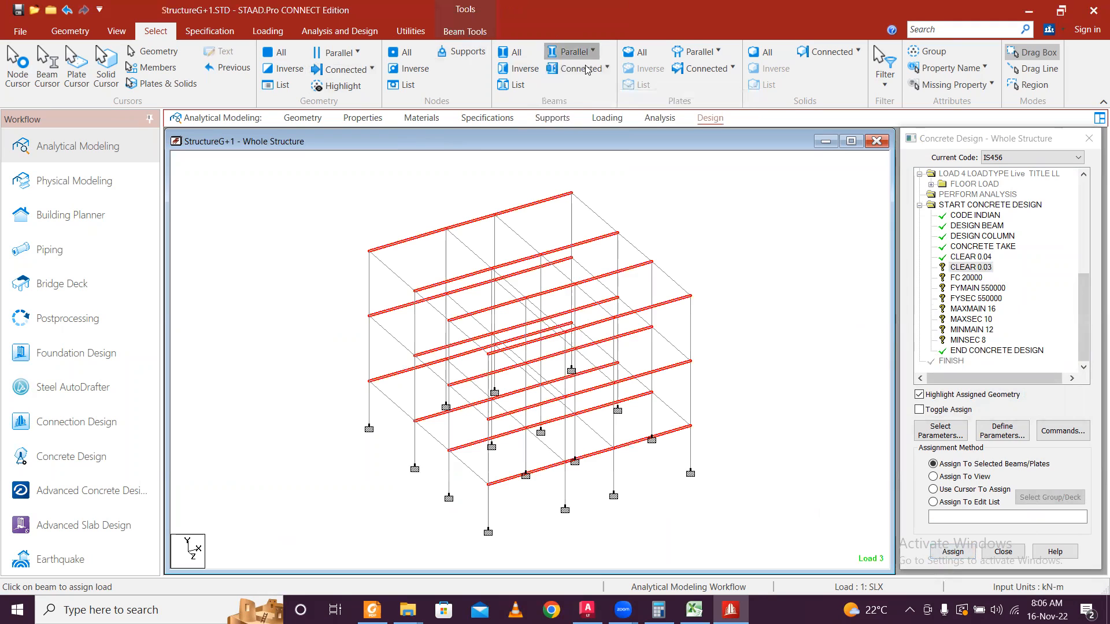
pyautogui.click(953, 551)
pyautogui.click(994, 397)
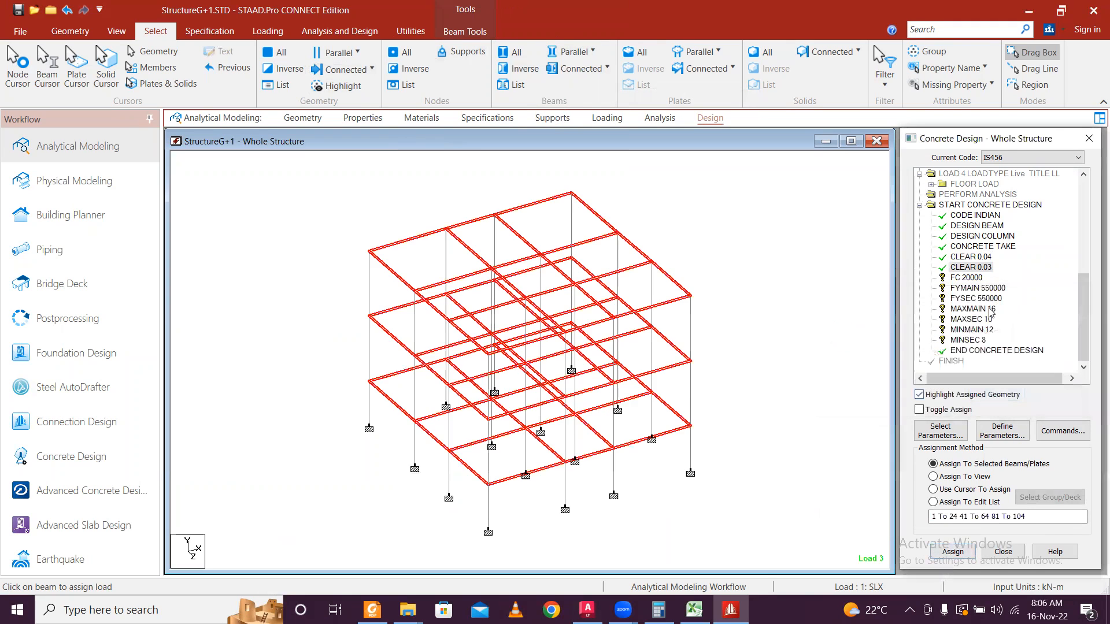
# Assign FC 20000 and FYMAIN 550000 to the whole view.
pyautogui.click(972, 278)
pyautogui.click(966, 477)
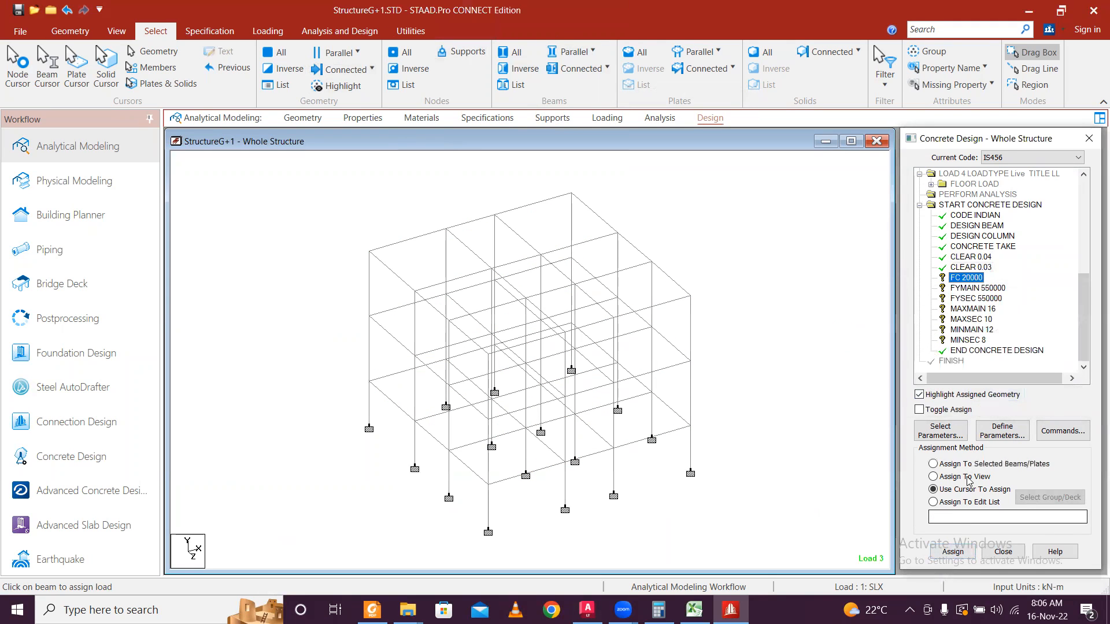
pyautogui.click(953, 552)
pyautogui.click(1000, 399)
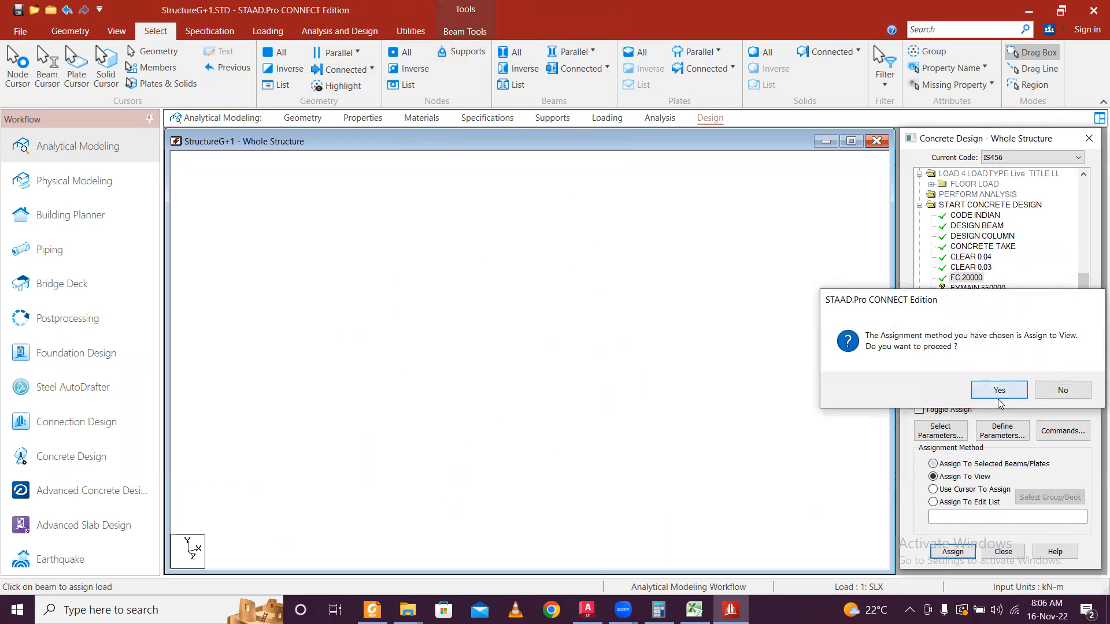
pyautogui.click(977, 288)
pyautogui.click(961, 490)
pyautogui.click(963, 477)
pyautogui.click(953, 552)
pyautogui.click(998, 388)
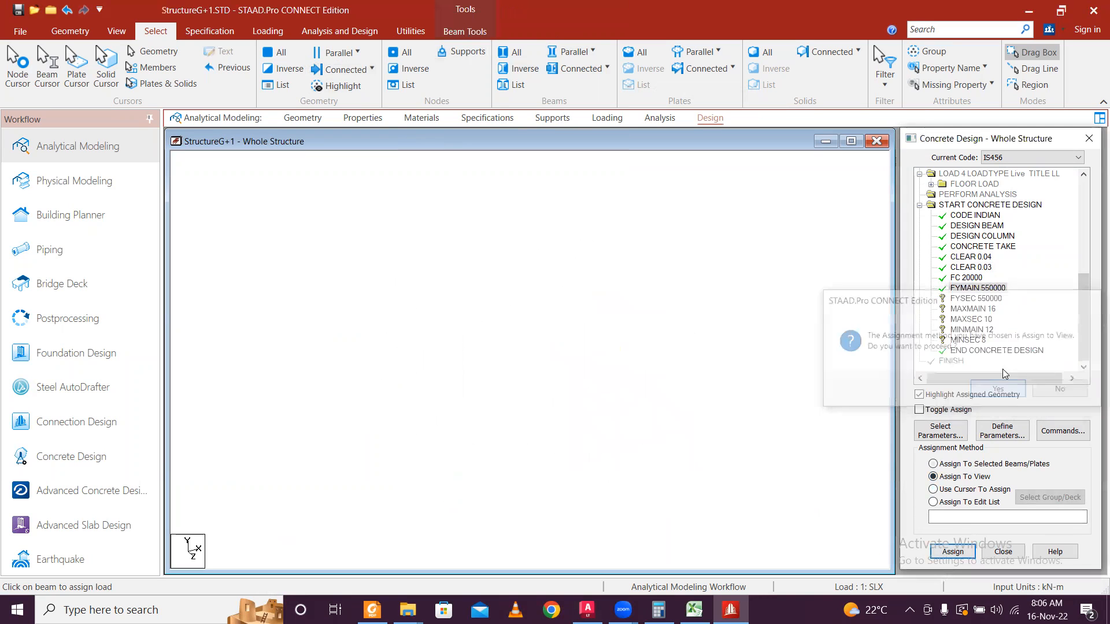
# Assign FYSEC 550000 and MAXMAIN 16 to the whole view.
pyautogui.click(977, 298)
pyautogui.click(961, 489)
pyautogui.click(953, 552)
pyautogui.click(991, 388)
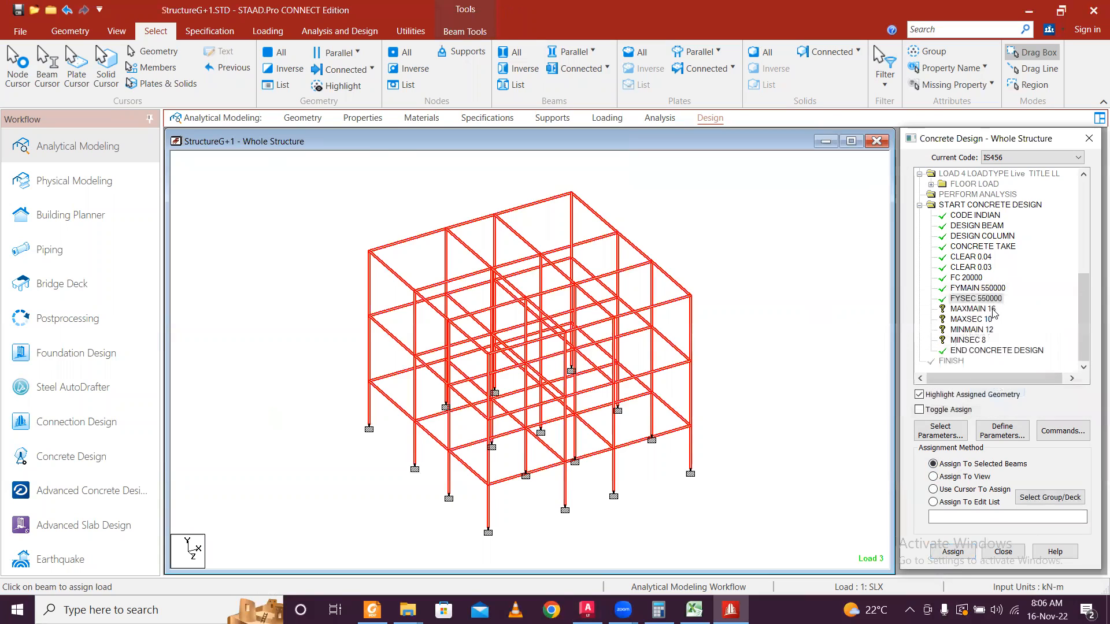
pyautogui.click(993, 311)
pyautogui.click(969, 477)
pyautogui.click(953, 551)
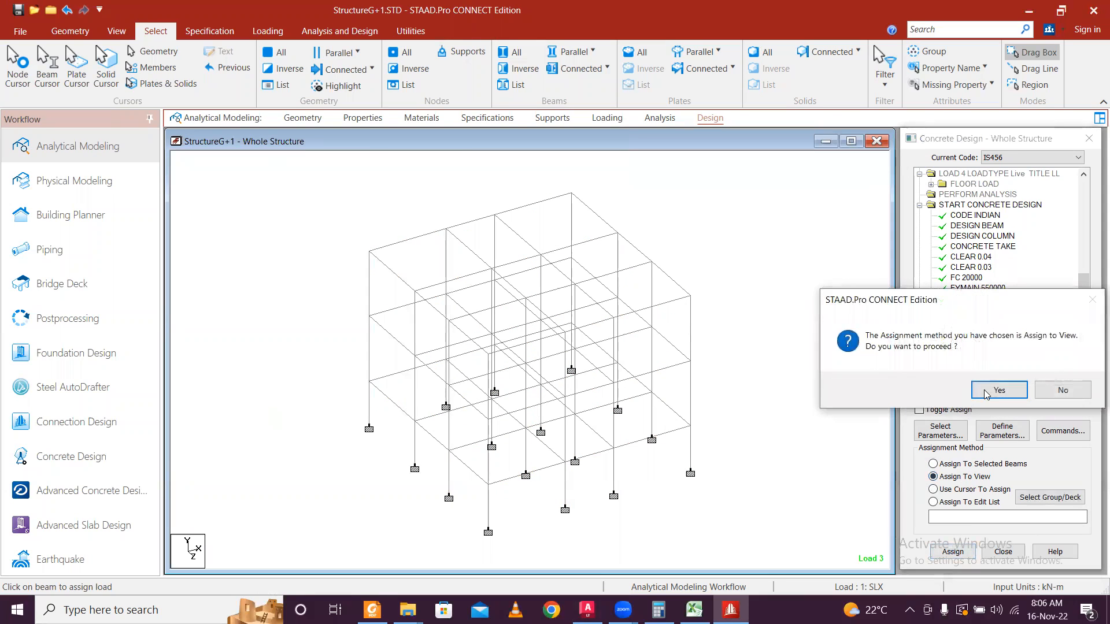
pyautogui.click(986, 391)
# Assign MAXSEC 10, MINSEC 8 and MINMAIN 12 to the whole view.
pyautogui.click(977, 320)
pyautogui.click(973, 477)
pyautogui.click(953, 552)
pyautogui.click(989, 389)
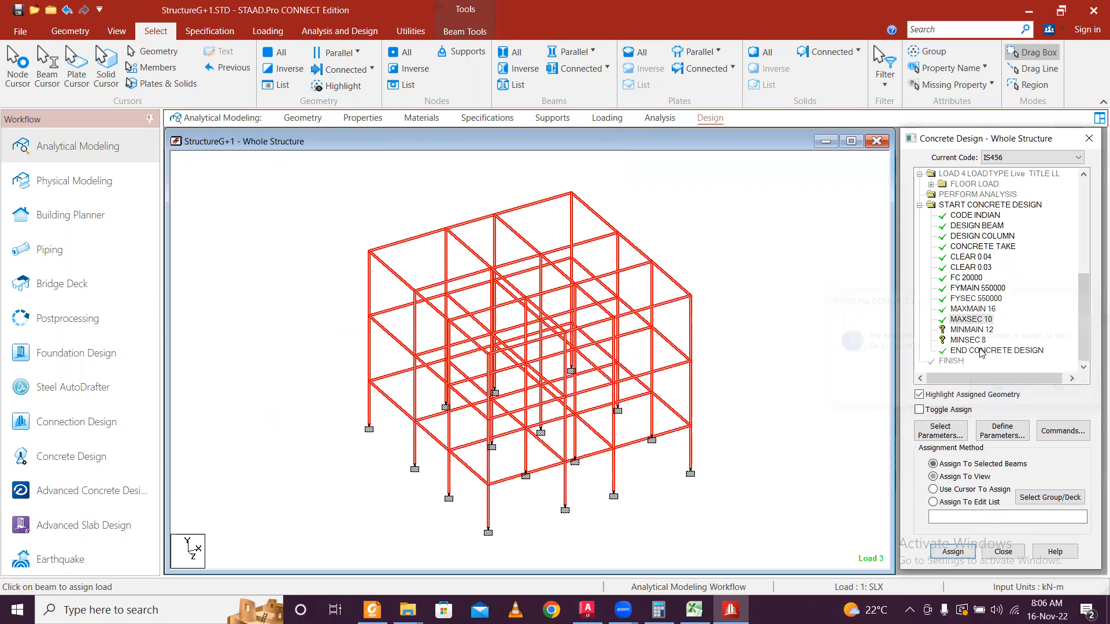
pyautogui.click(968, 340)
pyautogui.click(971, 476)
pyautogui.click(953, 552)
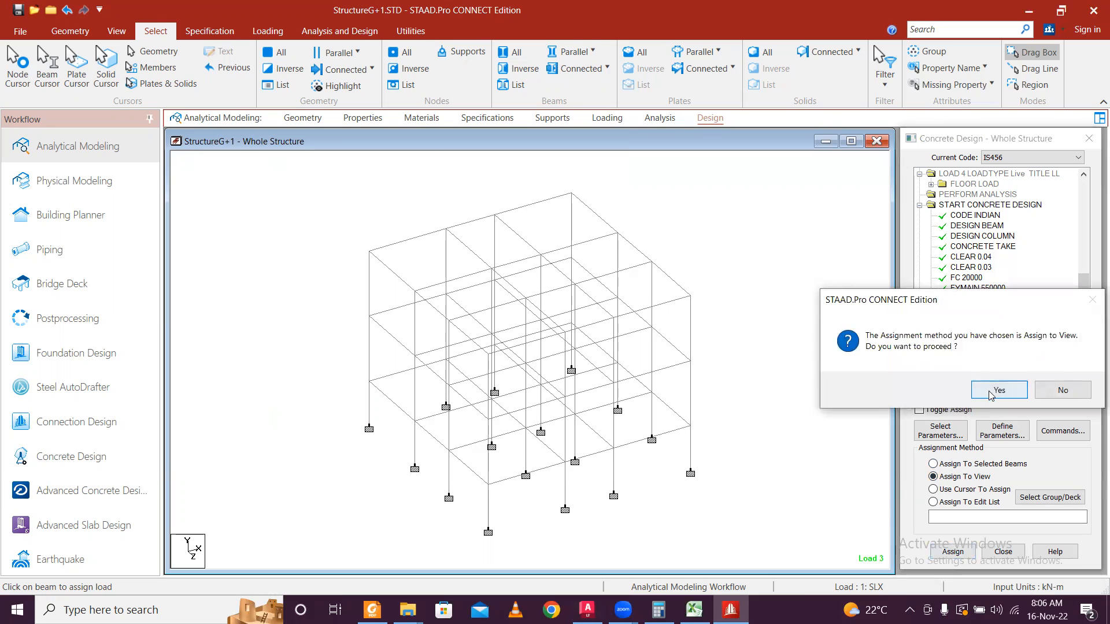
pyautogui.click(990, 392)
pyautogui.click(973, 329)
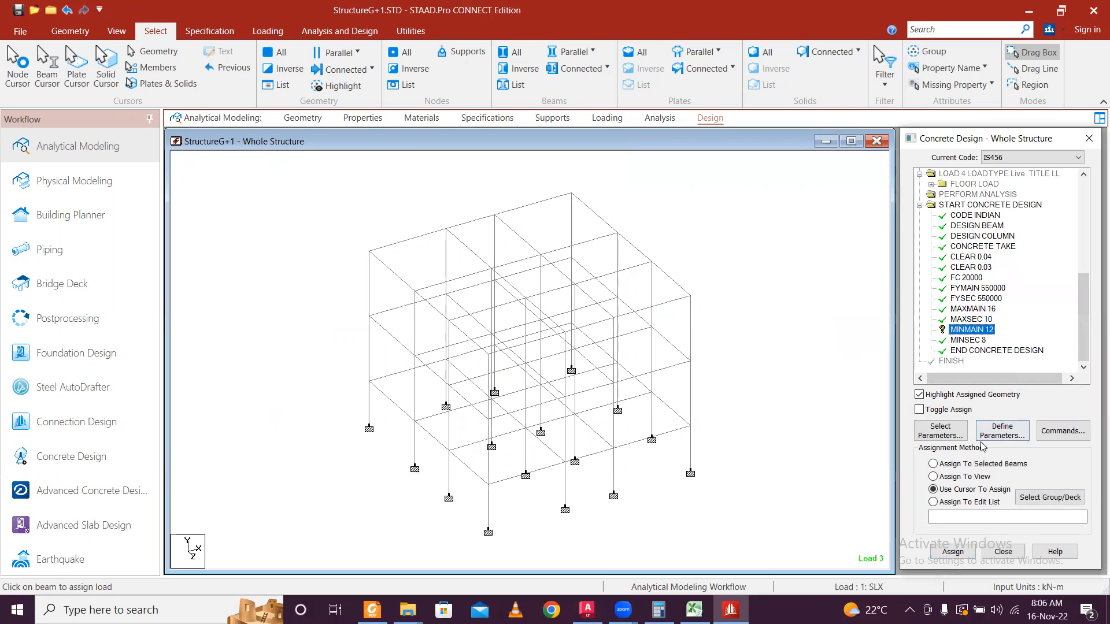
pyautogui.click(964, 476)
pyautogui.click(952, 552)
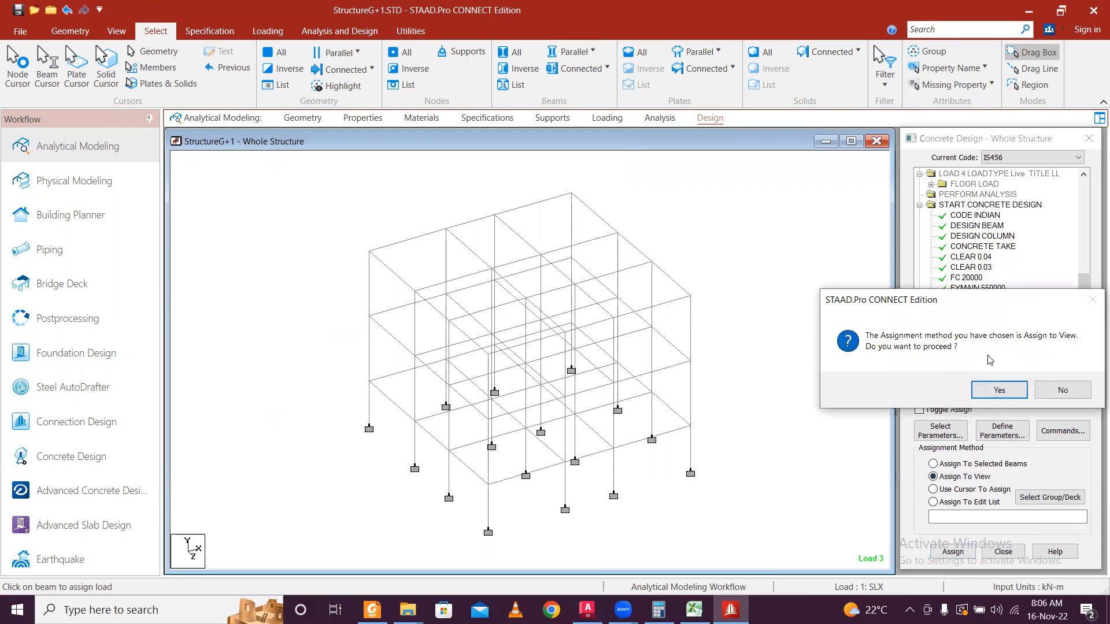
pyautogui.click(997, 388)
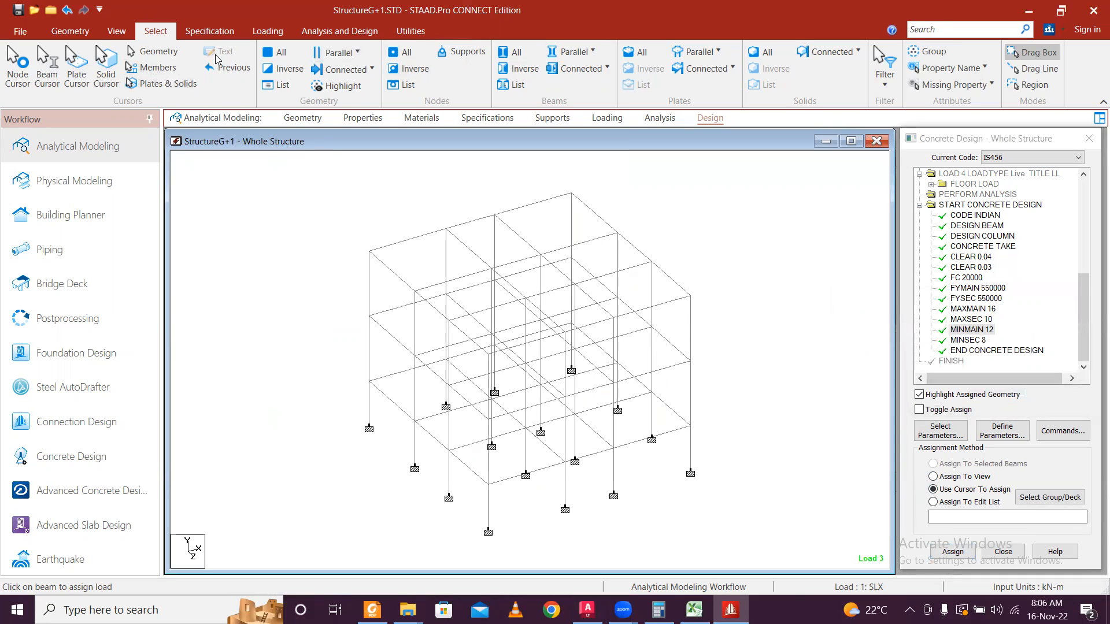
# Save the structure and run the analysis and concrete design, finishing with 0 errors.
pyautogui.click(318, 32)
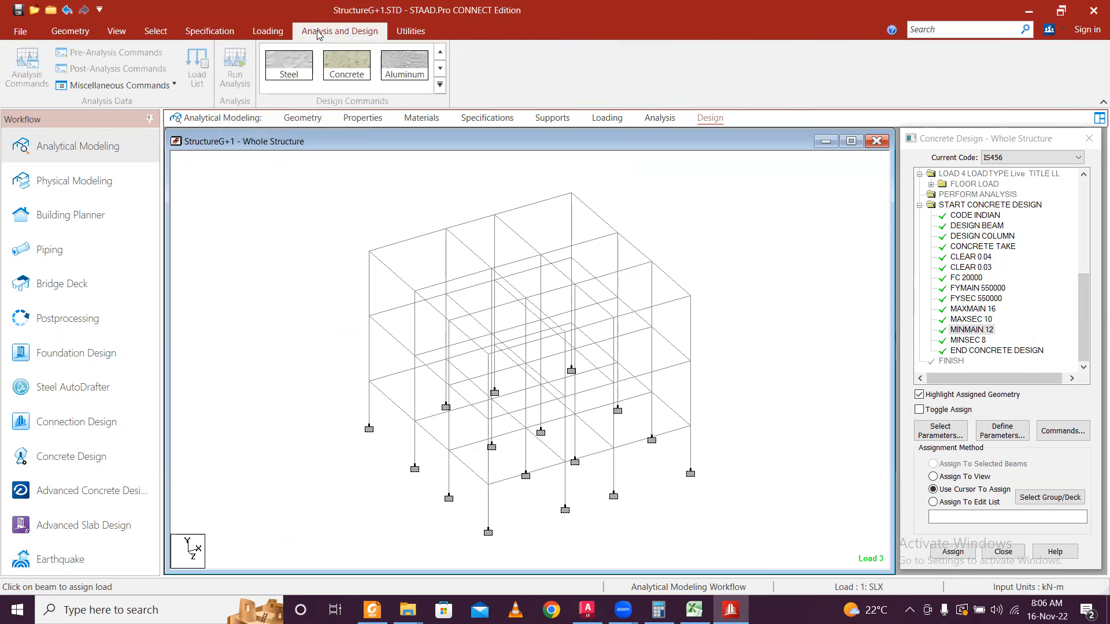
pyautogui.click(235, 68)
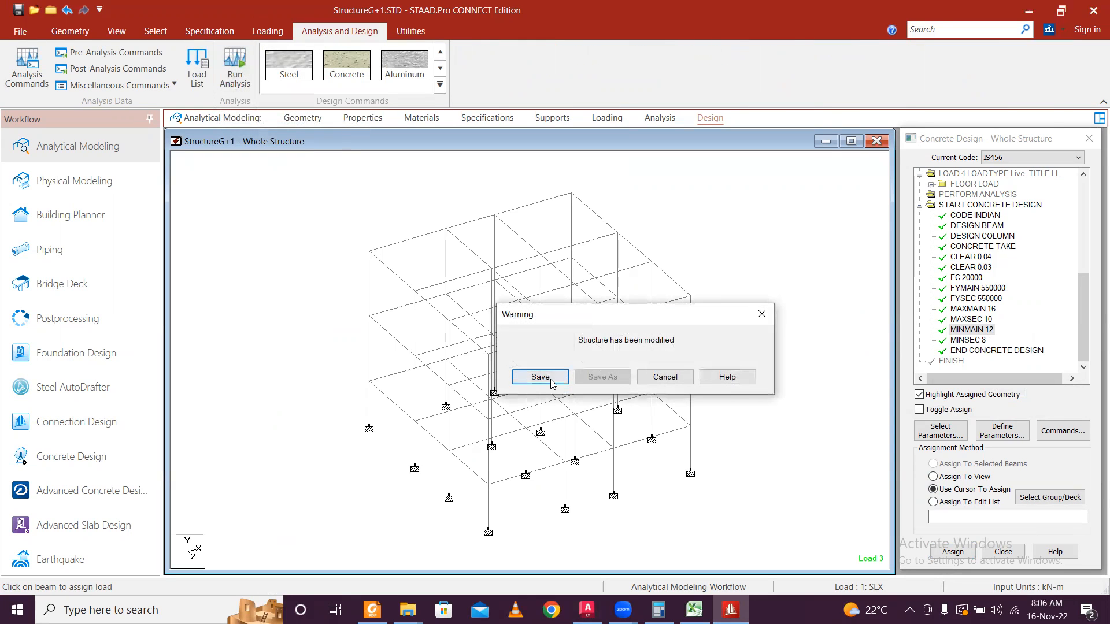
pyautogui.click(555, 380)
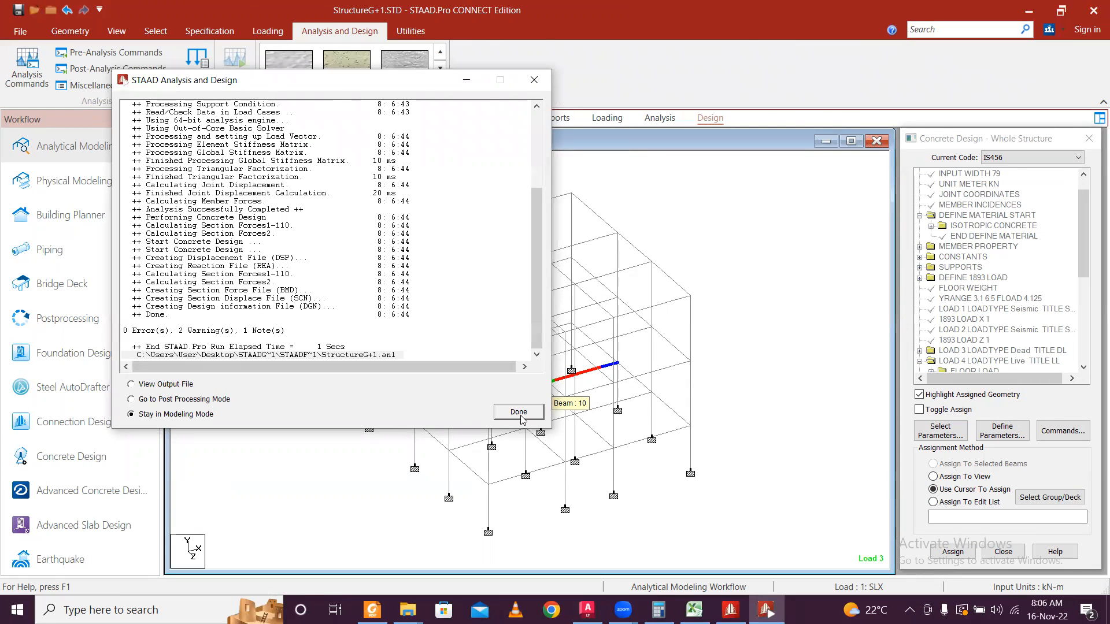
pyautogui.click(511, 414)
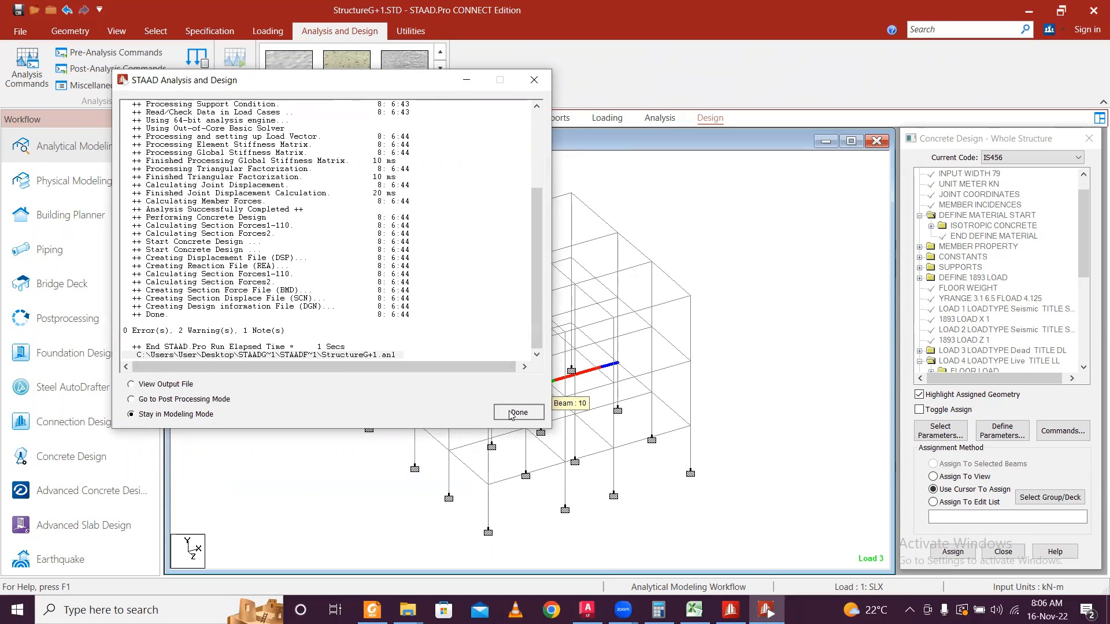
# Bring the analysed frame model back into view and save it with Ctrl+S.
pyautogui.scroll(-1, 582, 466)
pyautogui.moveTo(496, 482); pyautogui.dragTo(579, 438, button='middle')
pyautogui.scroll(1, 658, 422)
pyautogui.scroll(2, 657, 420)
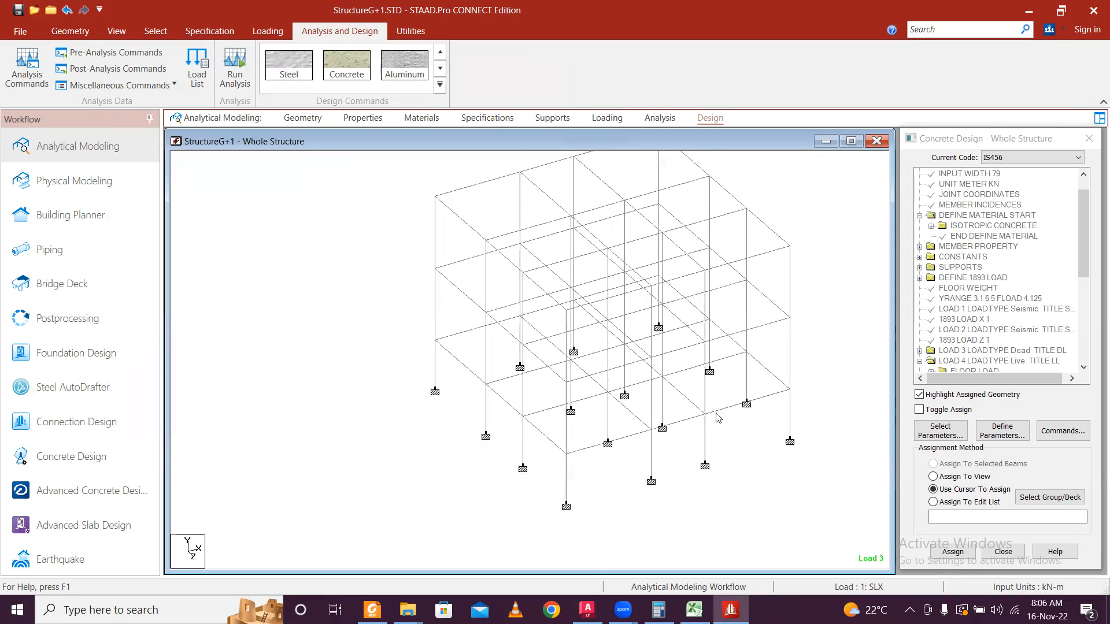
pyautogui.moveTo(828, 369); pyautogui.dragTo(612, 420, button='middle')
pyautogui.moveTo(669, 387); pyautogui.dragTo(723, 344, button='middle')
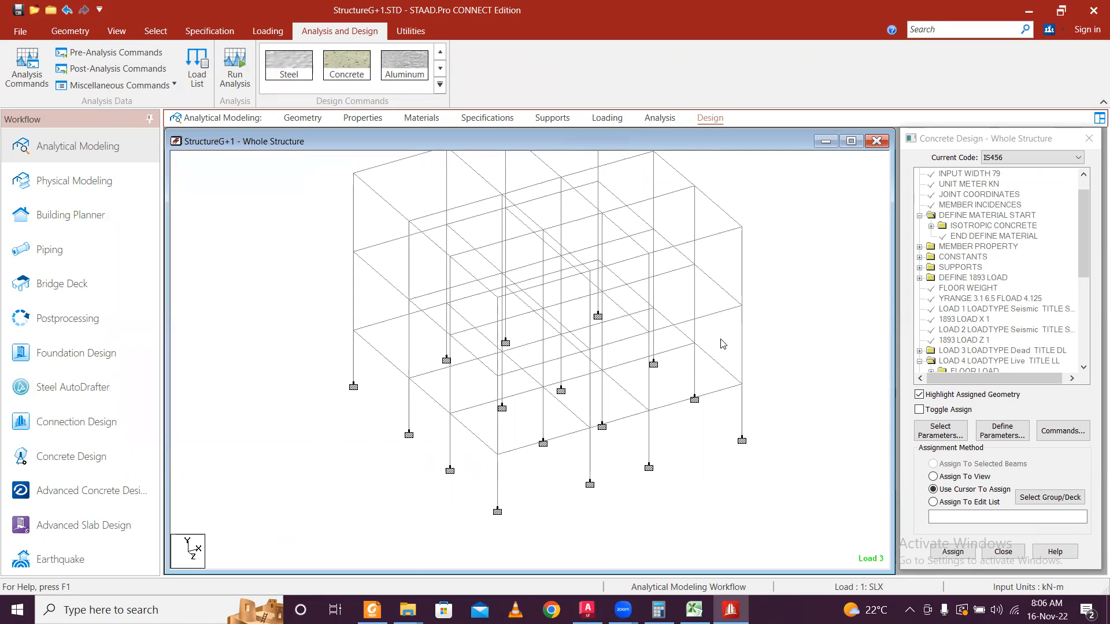
pyautogui.hotkey('ctrl', 's')
# Close STAAD.Pro without resaving, check the Staad G+1 Design folder, then launch RCDC.
pyautogui.click(658, 341)
pyautogui.click(1093, 12)
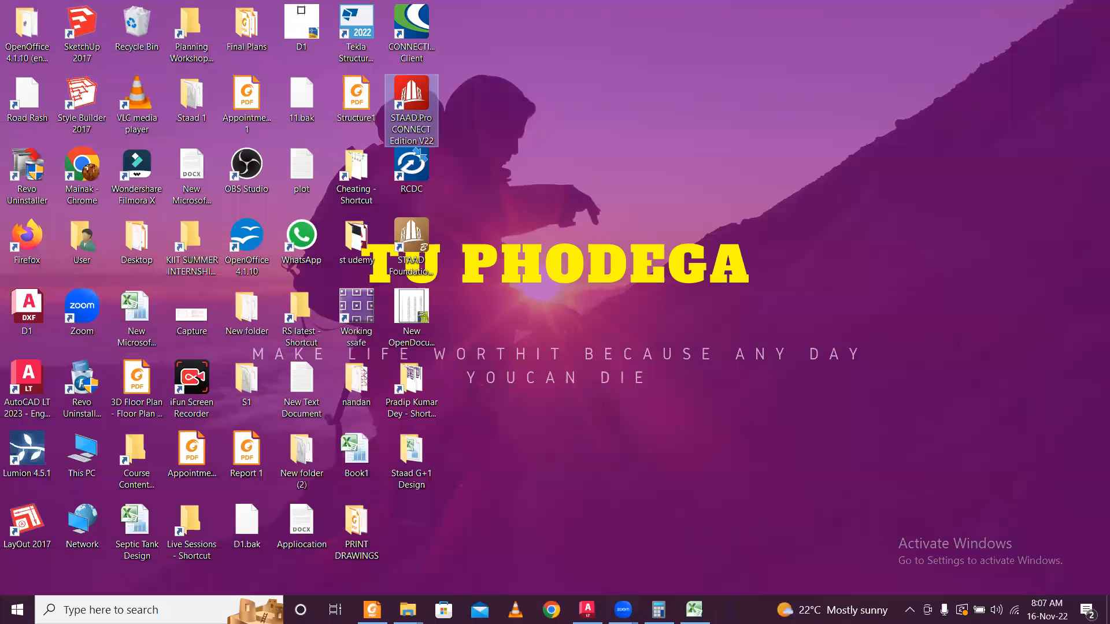
pyautogui.doubleClick(423, 465)
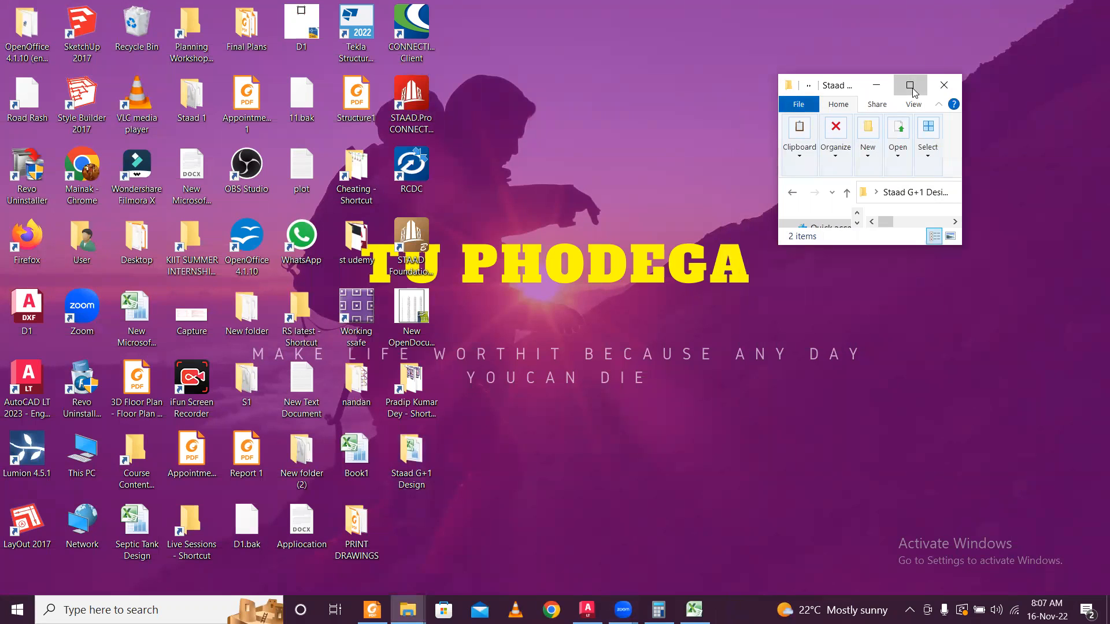
pyautogui.click(910, 87)
pyautogui.click(1032, 7)
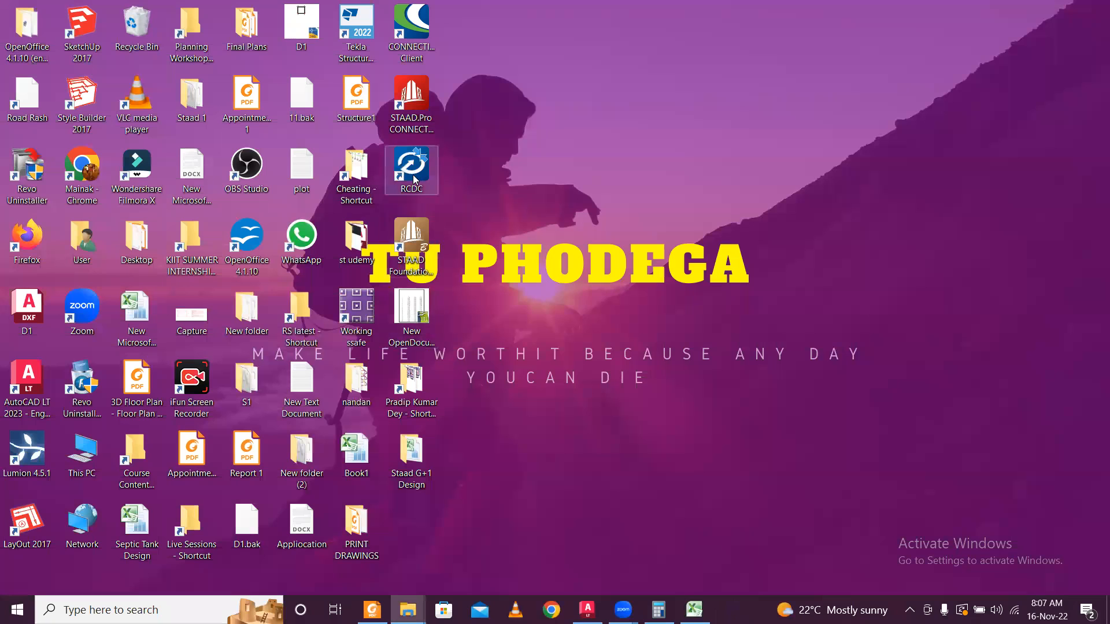
pyautogui.doubleClick(414, 180)
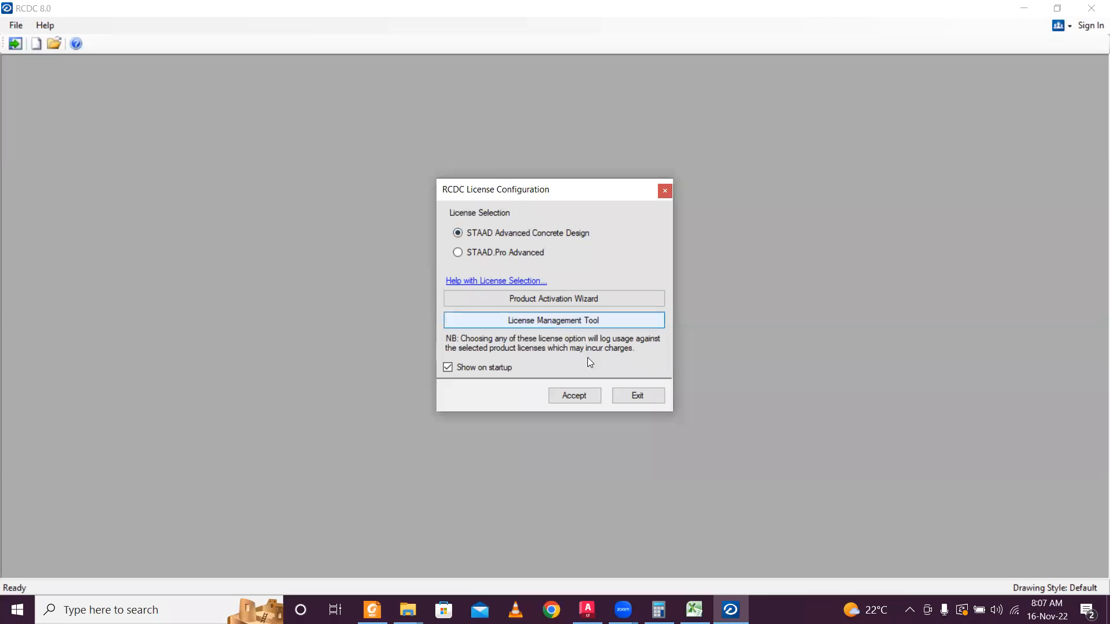
# Accept the RCDC licence and pick StructureG+1 from Desktop > Staad G+1 Design > Staad File.
pyautogui.click(568, 400)
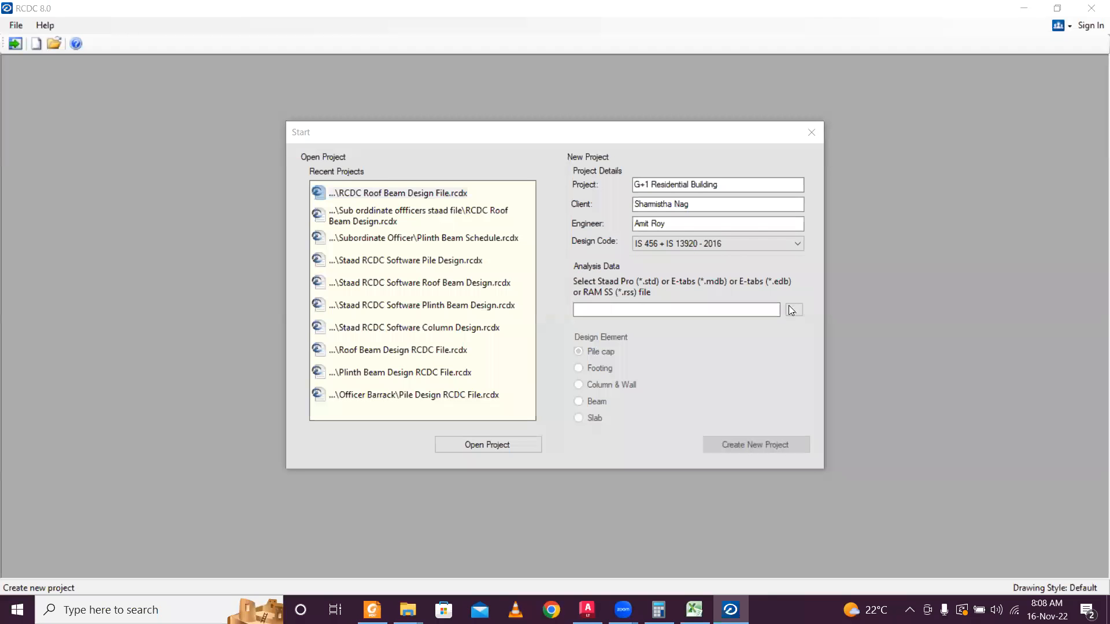
pyautogui.click(794, 311)
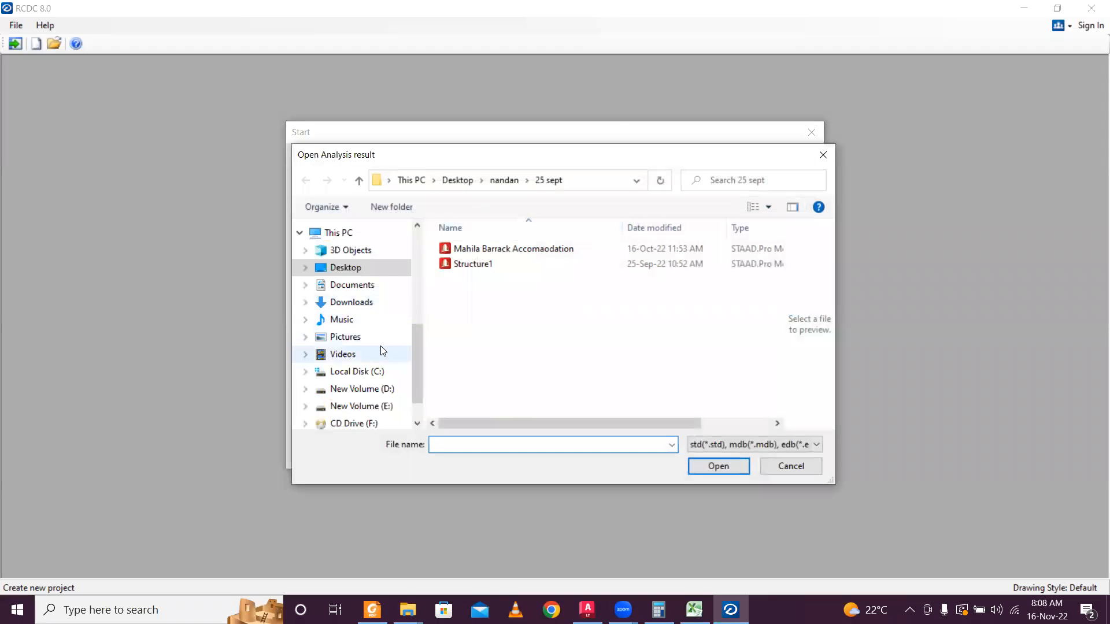
pyautogui.click(456, 181)
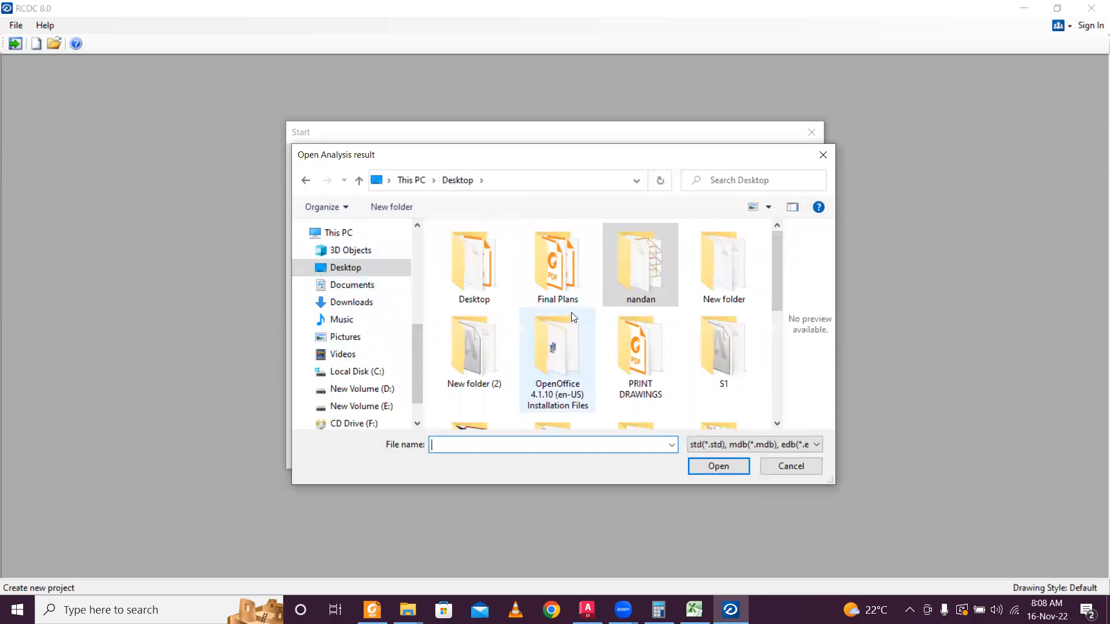
pyautogui.scroll(-5, 571, 312)
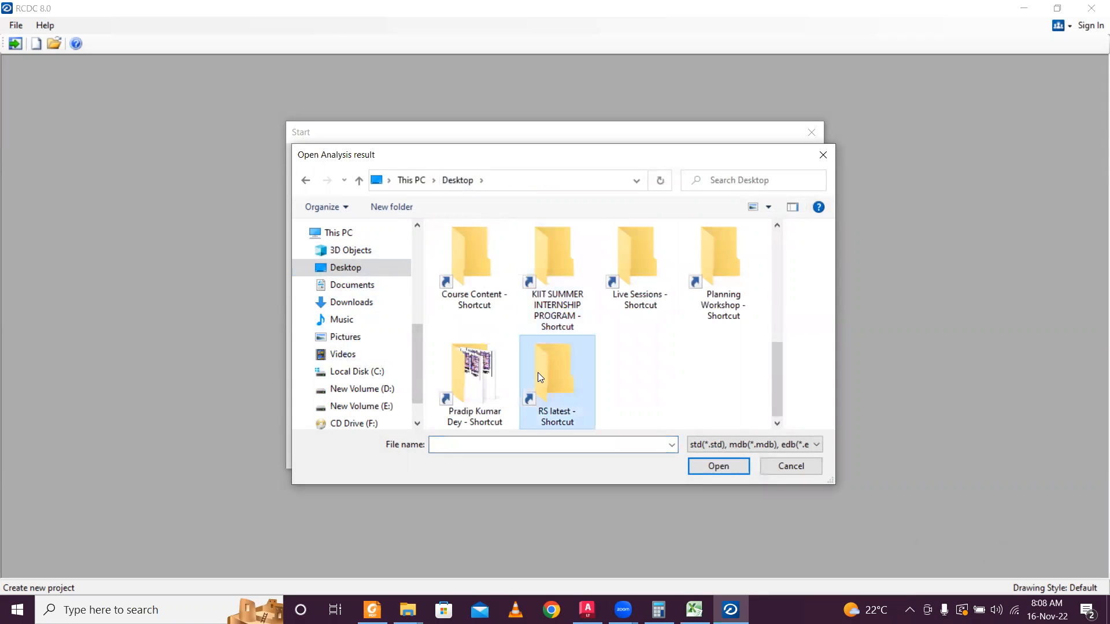
pyautogui.scroll(3, 538, 372)
pyautogui.press('Right')
pyautogui.press('Right')
pyautogui.press('Right')
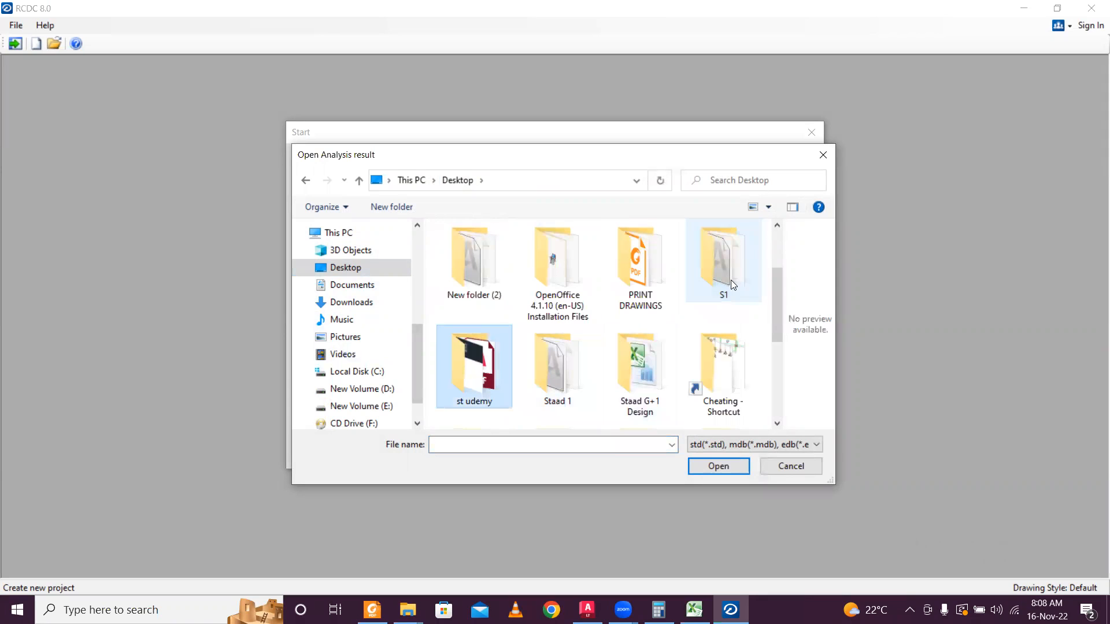
pyautogui.doubleClick(636, 381)
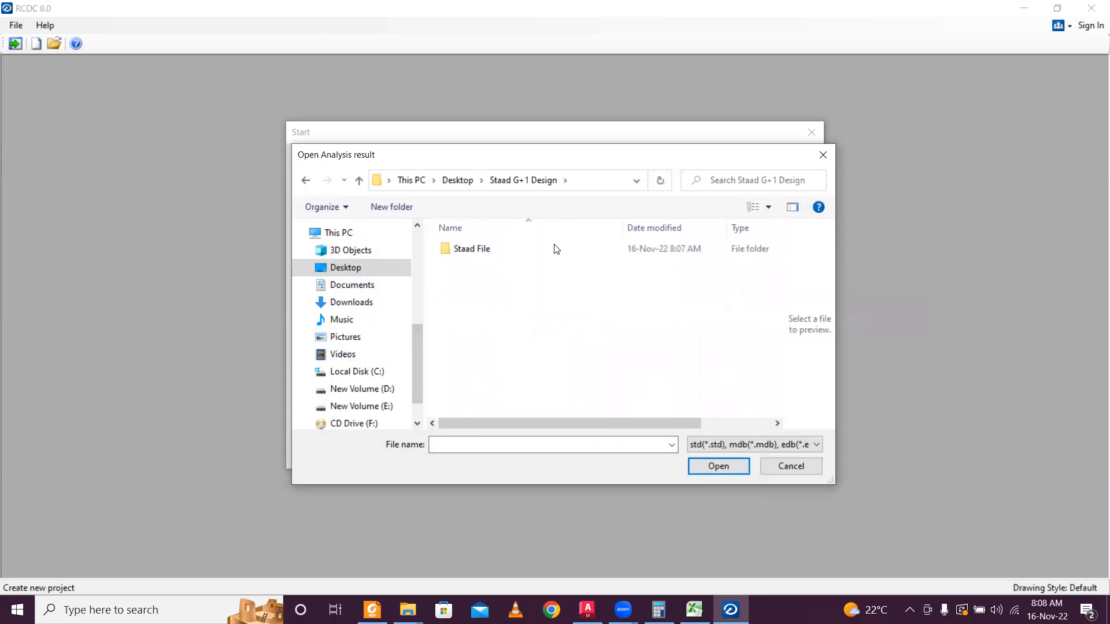
pyautogui.doubleClick(554, 249)
pyautogui.click(554, 249)
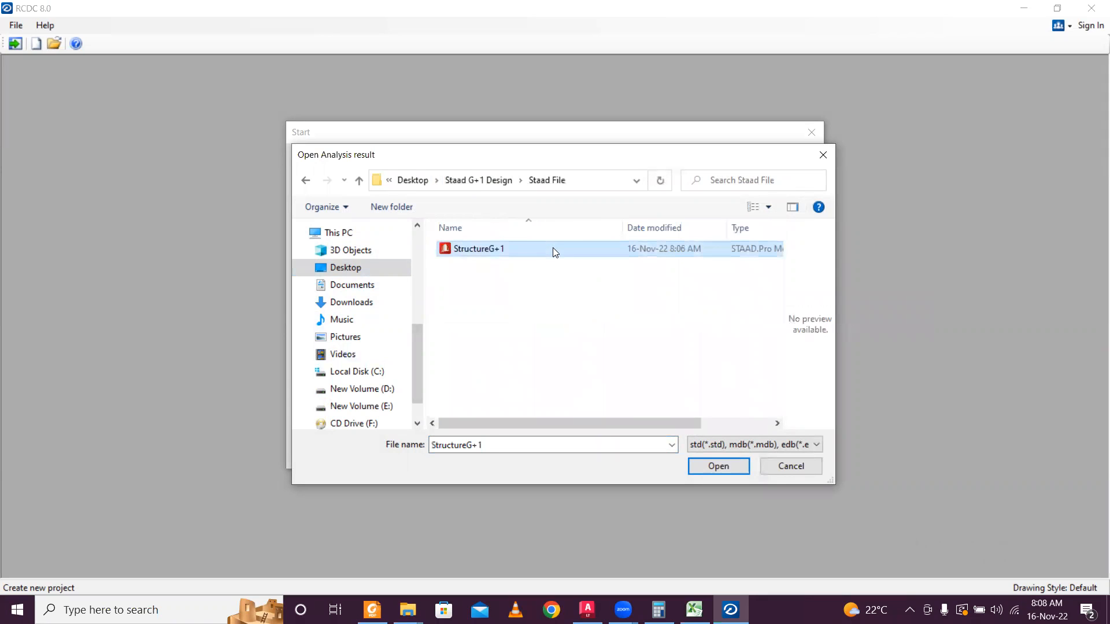
# Load StructureG+1 into a new column project and save it as 'RCDC Column Design' in Staad G+1 Design.
pyautogui.click(729, 467)
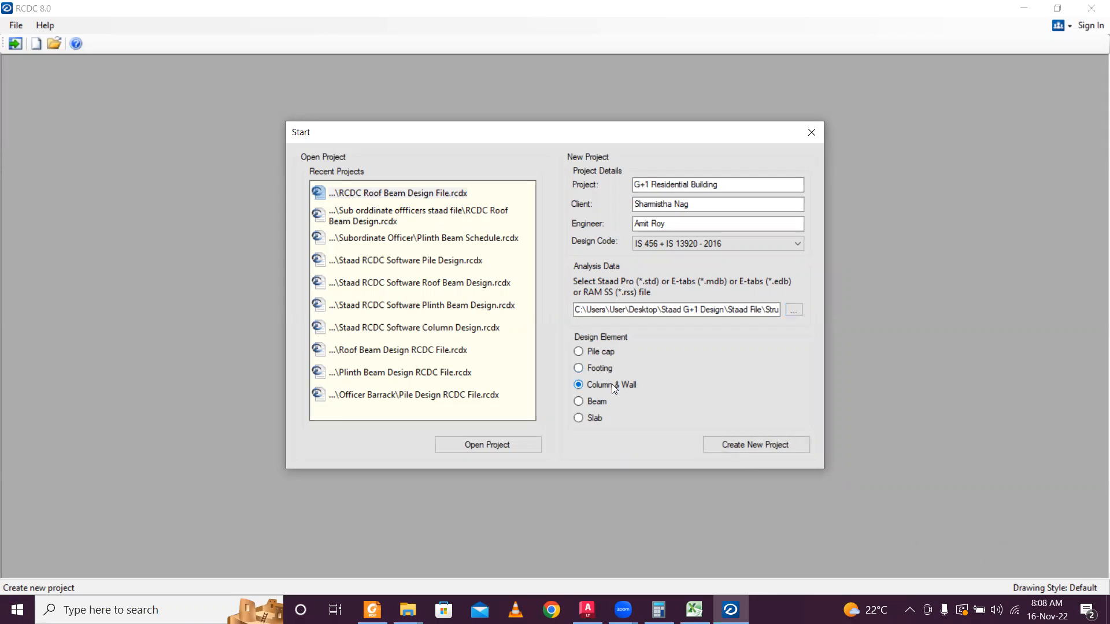
pyautogui.click(748, 446)
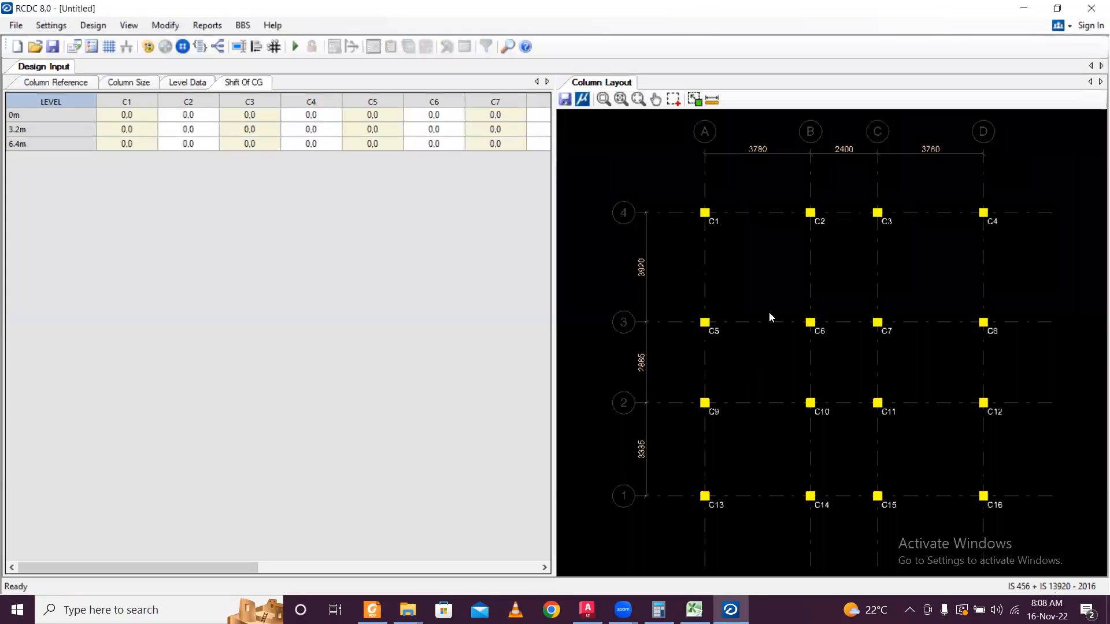
pyautogui.hotkey('ctrl', 's')
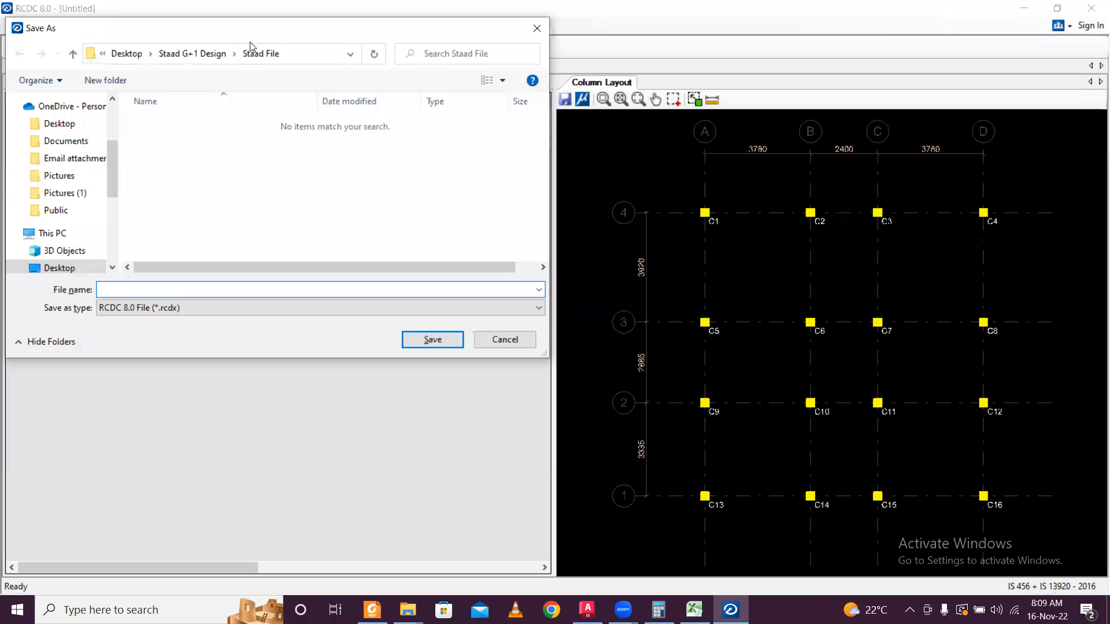
pyautogui.click(200, 53)
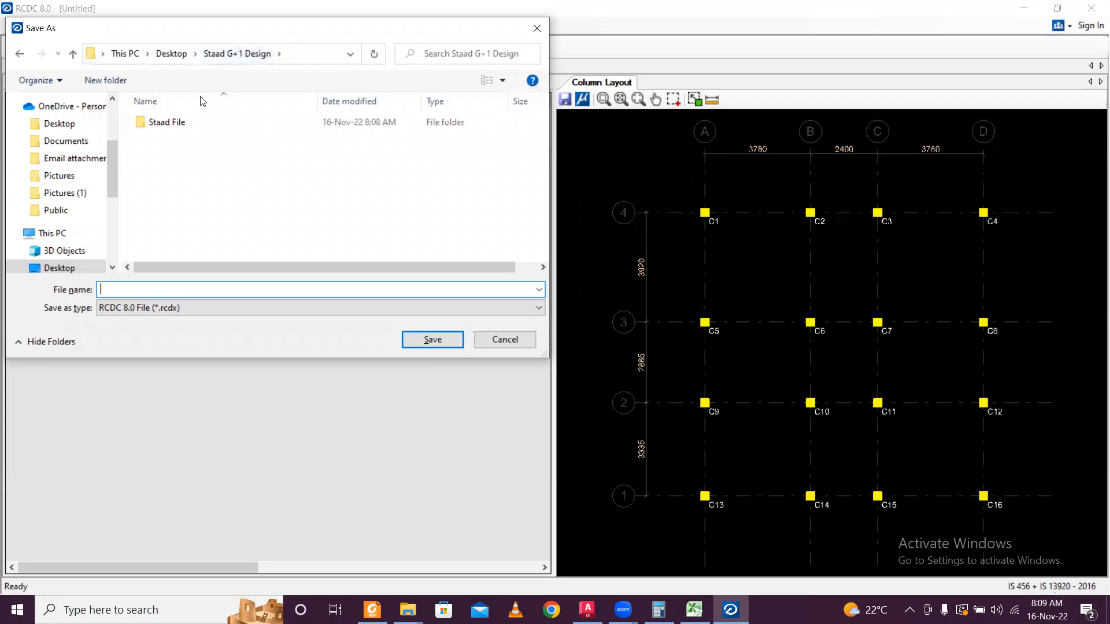
pyautogui.write('RCDC Column Design')
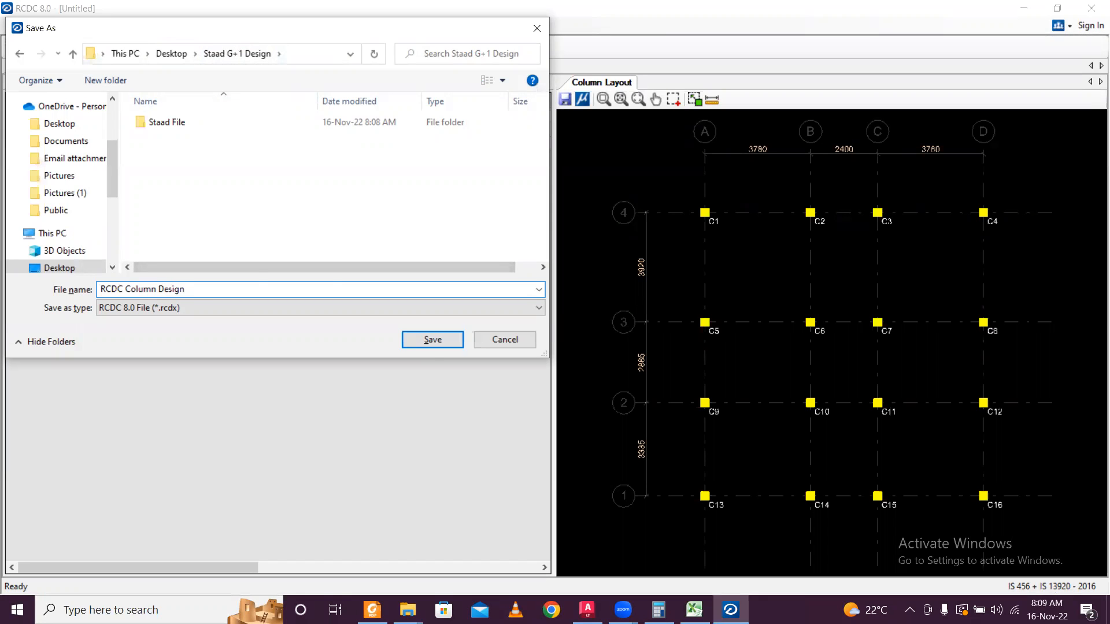
pyautogui.click(430, 341)
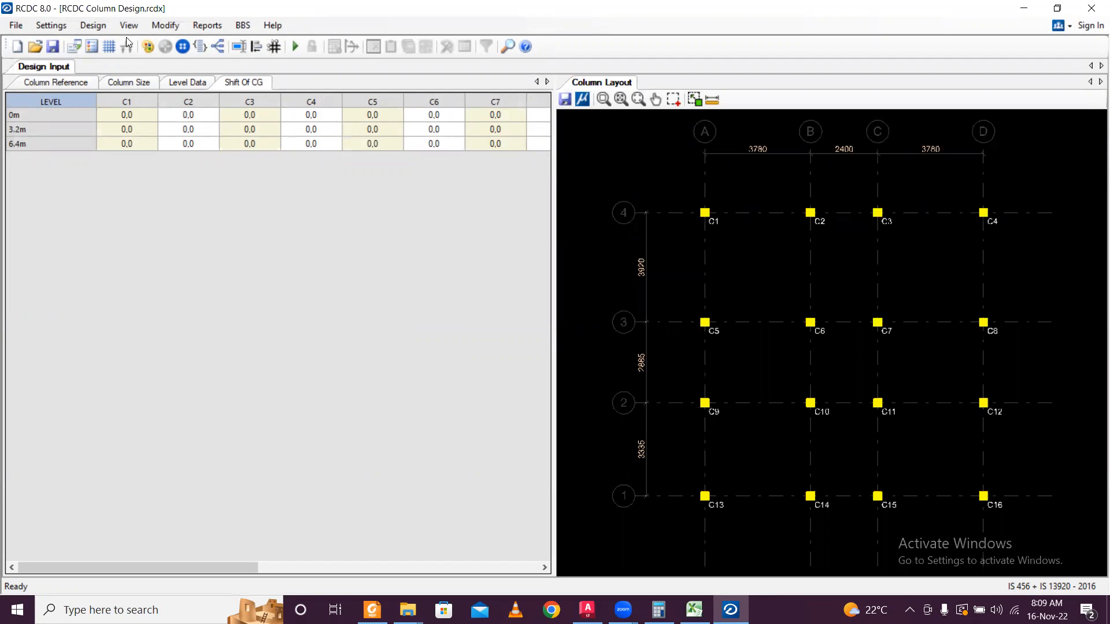
# Open the Design Settings dialog from the Settings menu.
pyautogui.click(51, 25)
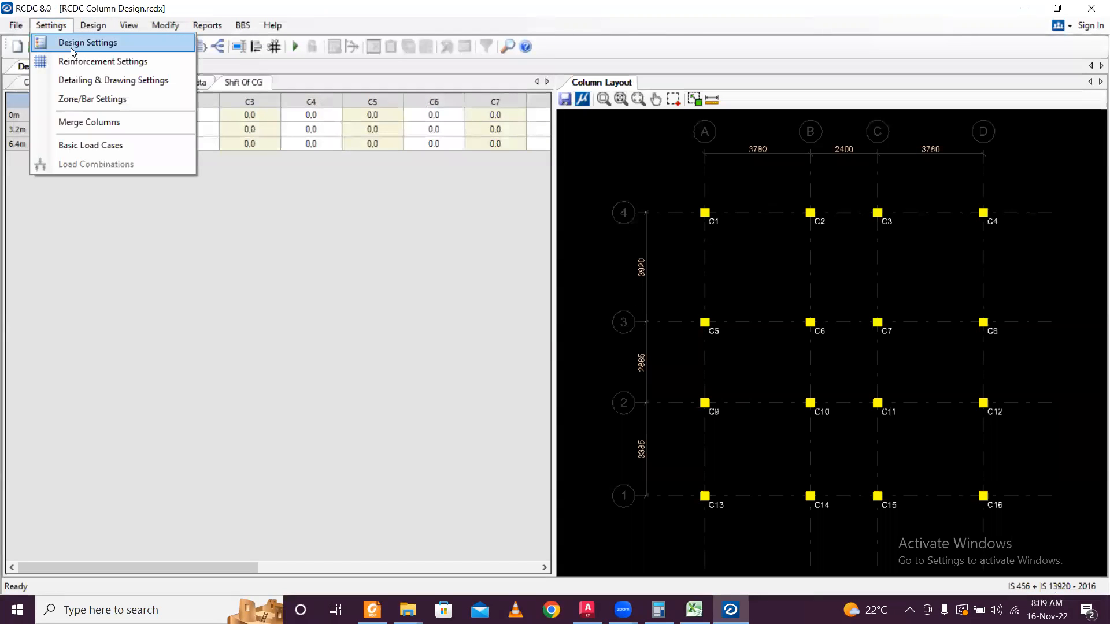
pyautogui.click(71, 47)
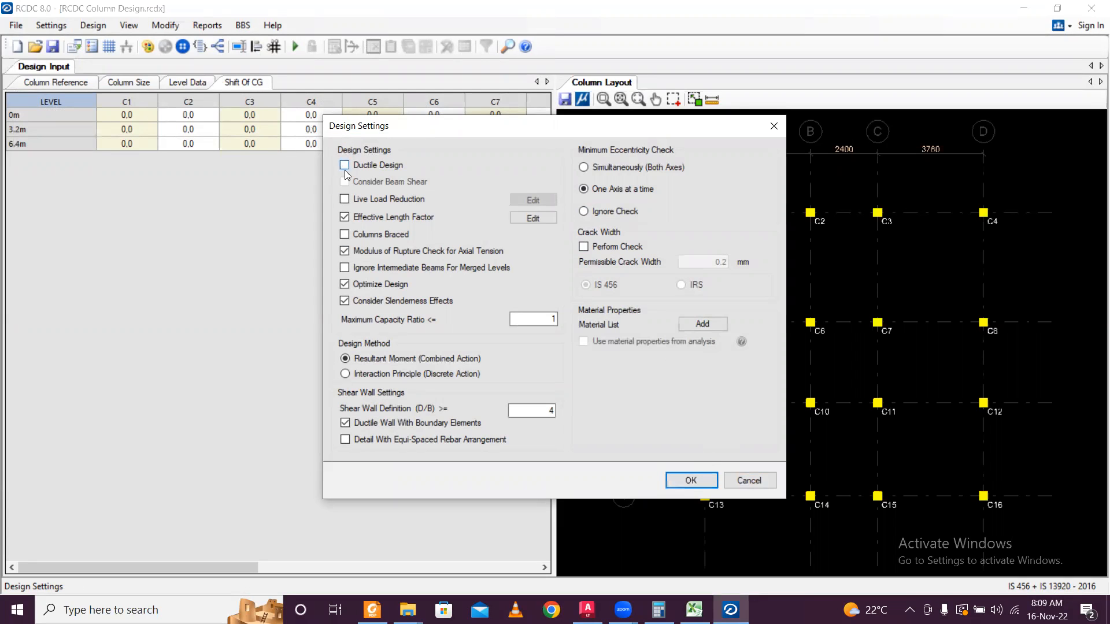
# Confirm the column design settings with Ductile Design off and the Resultant Moment method.
pyautogui.click(691, 479)
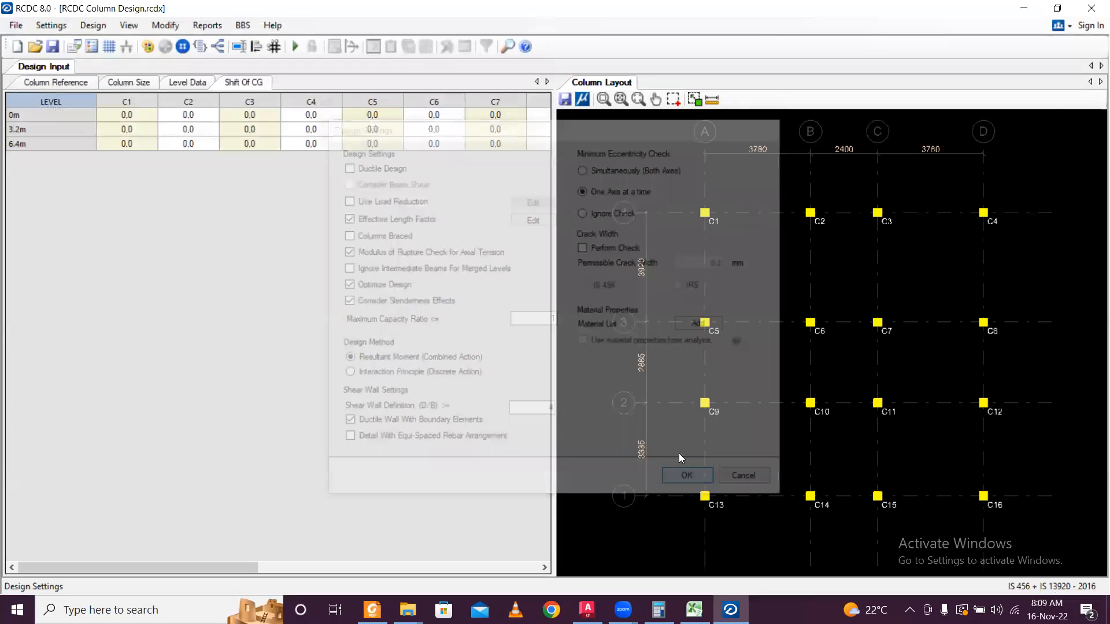
pyautogui.click(63, 25)
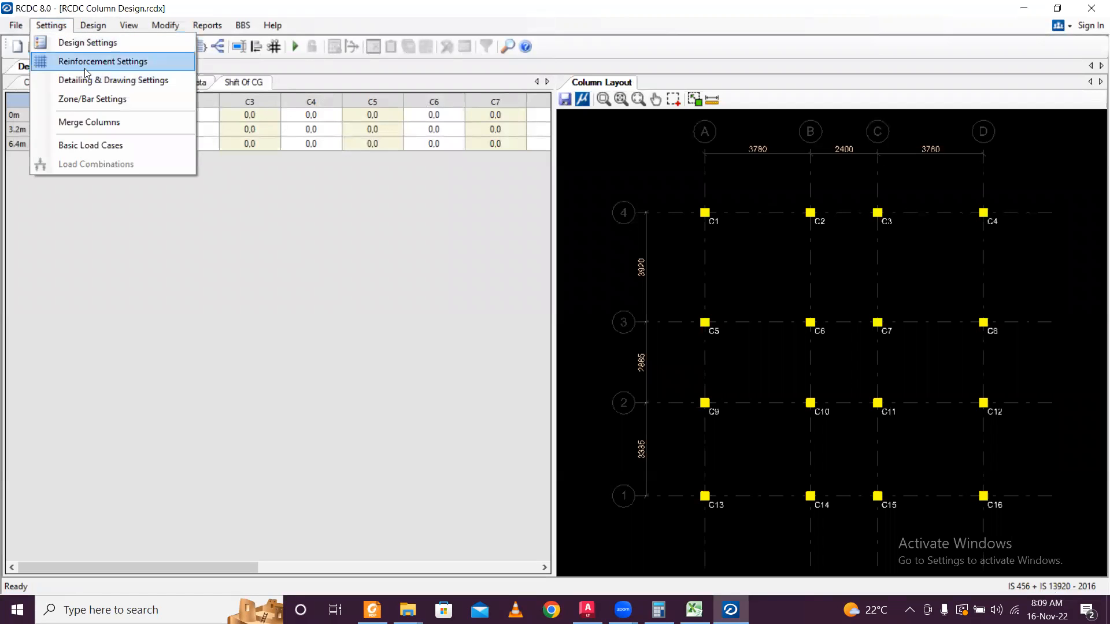
# In Basic Load Cases, type LOAD 1–4 as Earthquake X, Earthquake Z, Dead Load and Live Load.
pyautogui.click(112, 143)
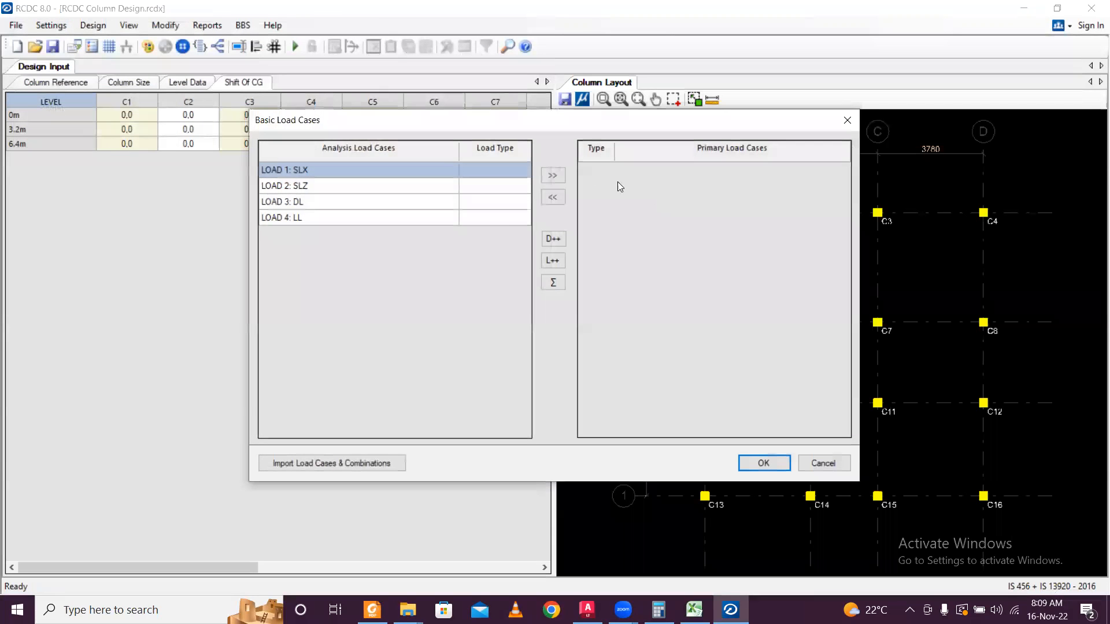
pyautogui.click(509, 169)
pyautogui.click(524, 169)
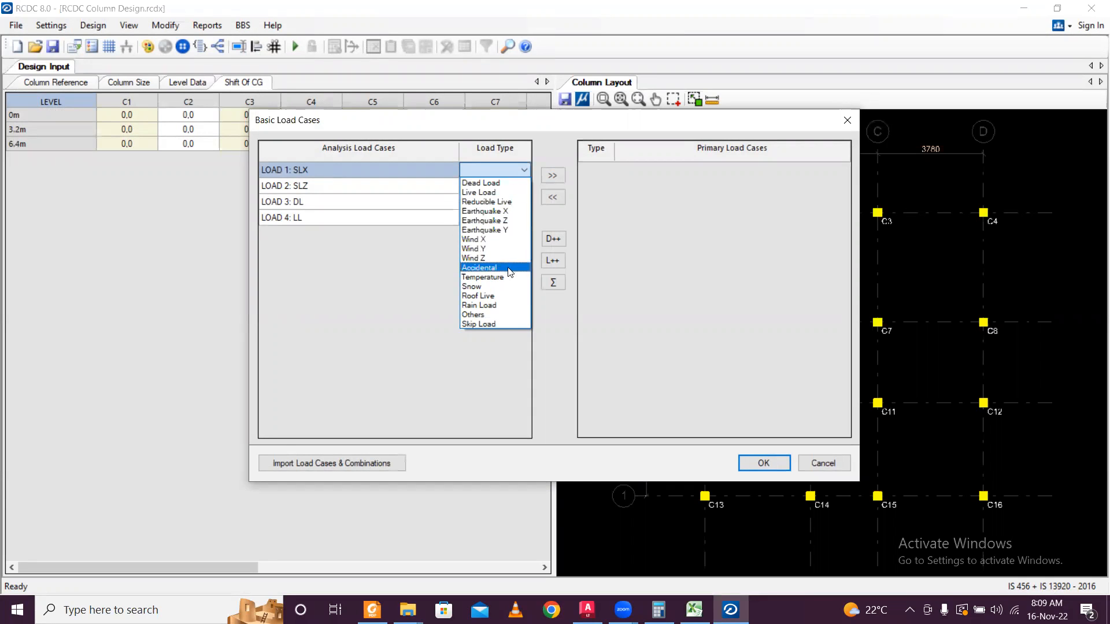
pyautogui.click(522, 211)
pyautogui.click(525, 184)
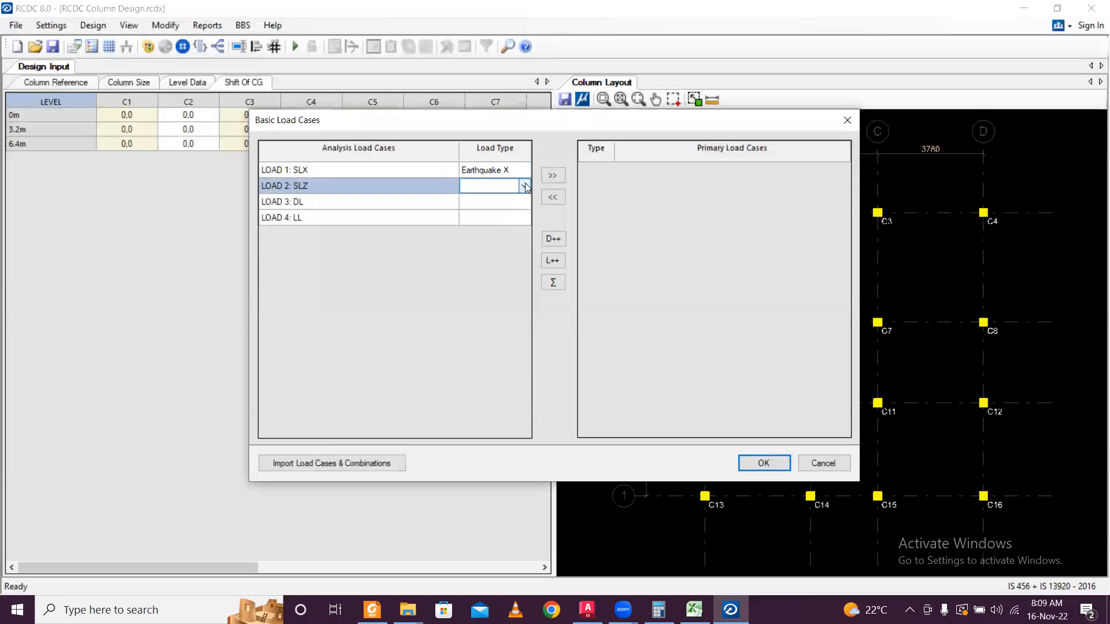
pyautogui.click(524, 185)
pyautogui.click(522, 236)
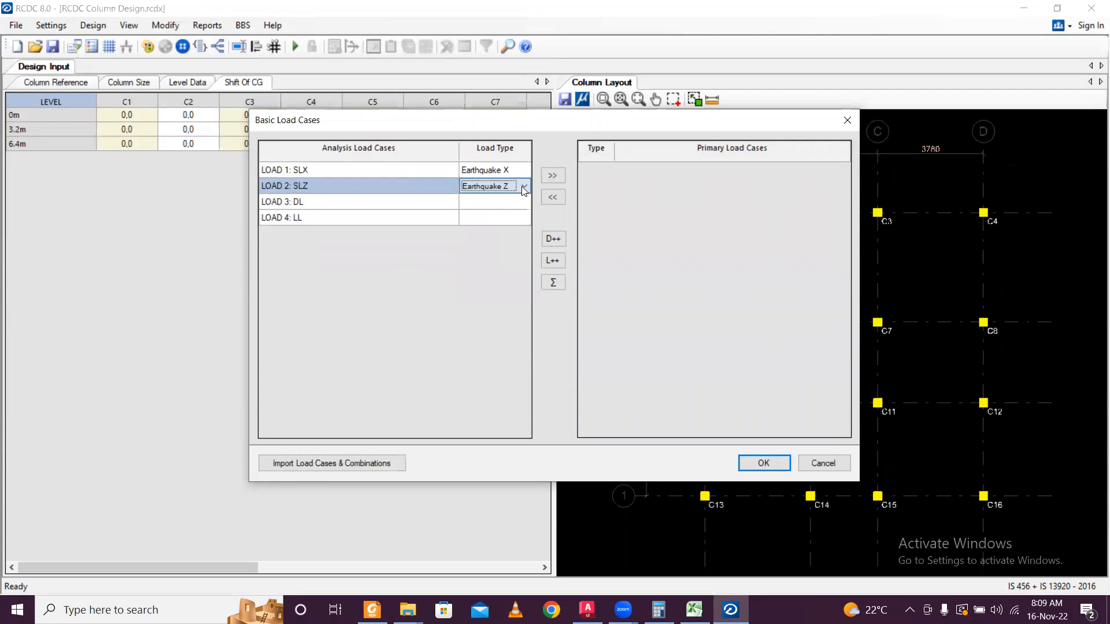
pyautogui.click(524, 202)
pyautogui.click(523, 202)
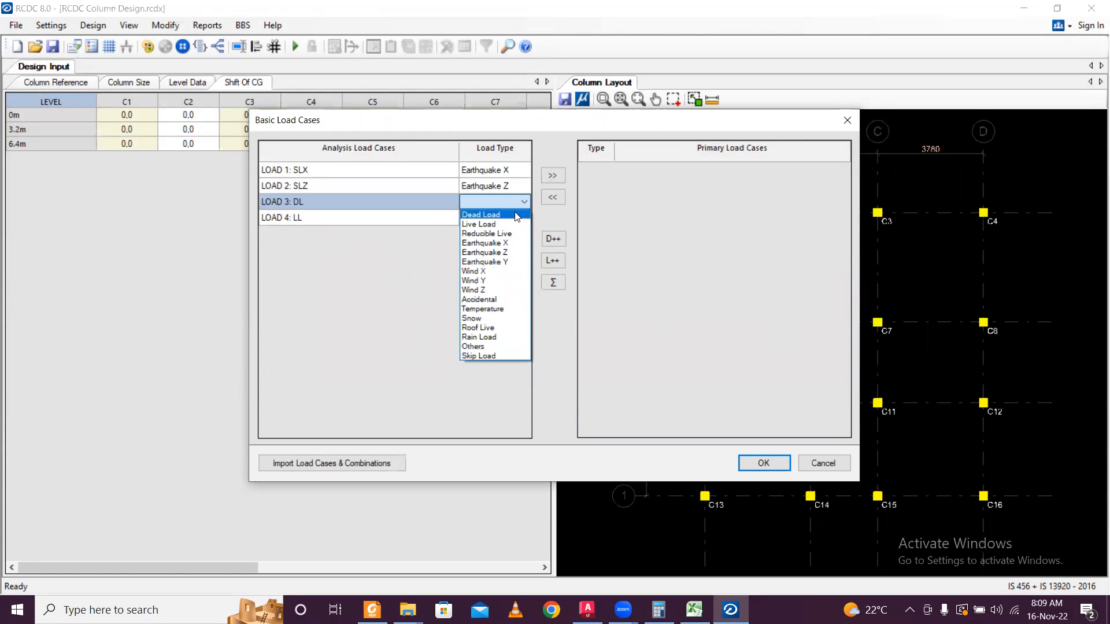
pyautogui.click(514, 215)
pyautogui.click(522, 221)
pyautogui.click(524, 222)
pyautogui.click(508, 242)
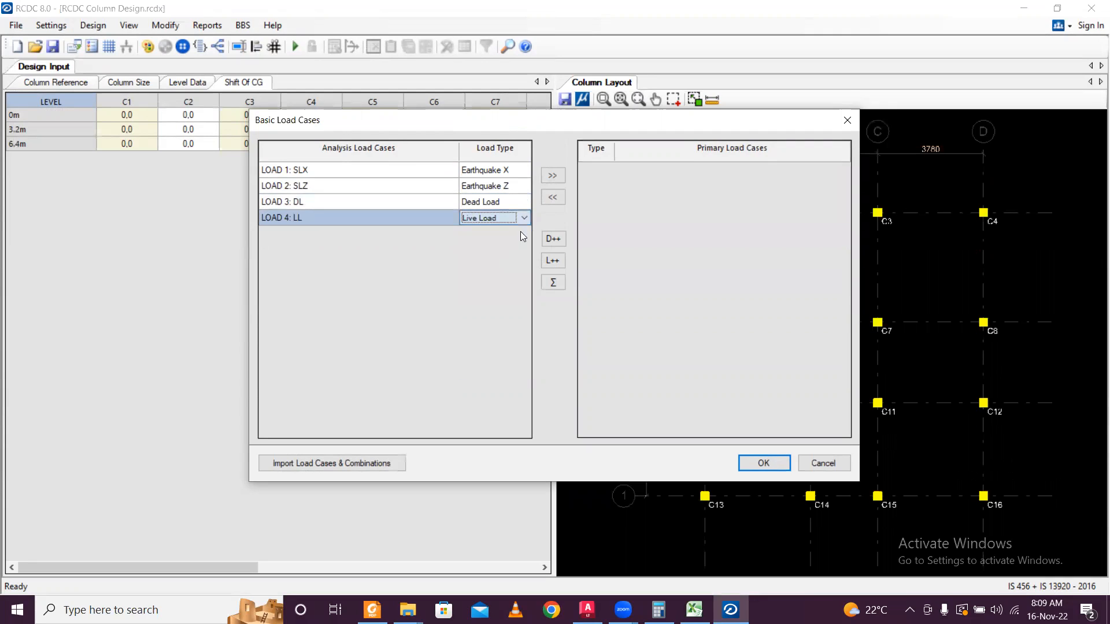
# Make all four load cases primary and confirm them.
pyautogui.moveTo(399, 207); pyautogui.dragTo(407, 170)
pyautogui.click(549, 181)
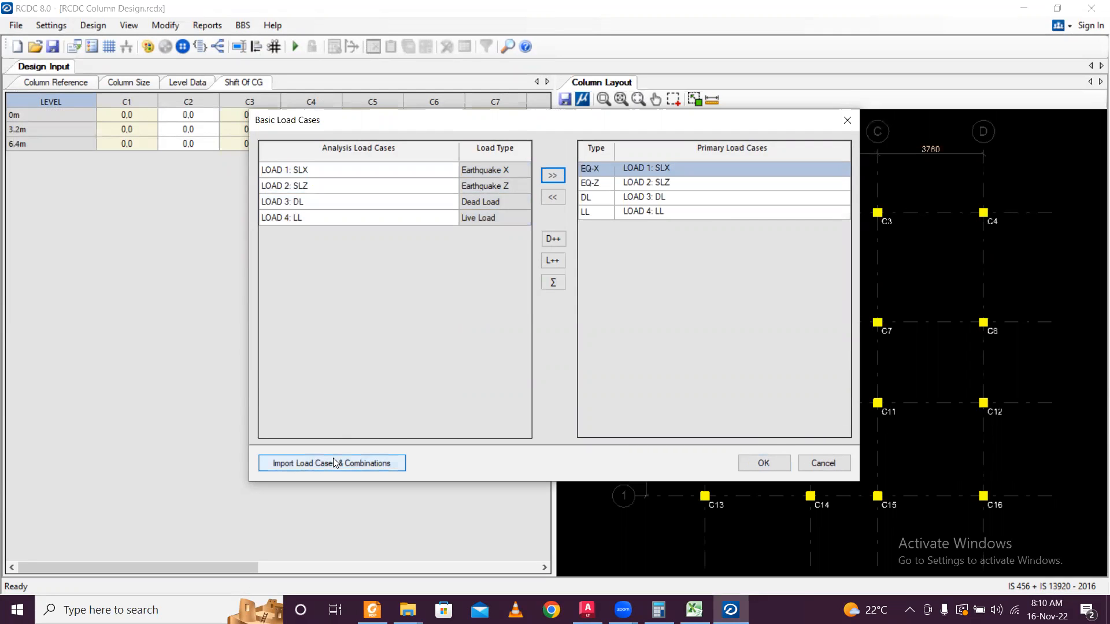
pyautogui.click(761, 464)
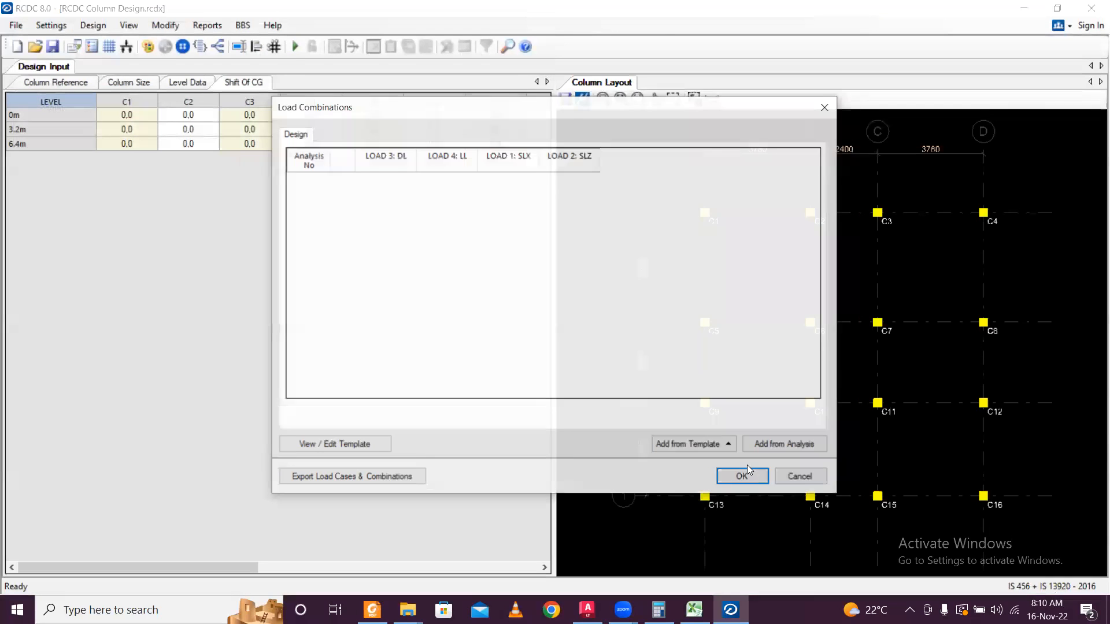
# Add the 13 'For Regular Structure' template combinations and run the column design.
pyautogui.click(723, 445)
pyautogui.click(717, 406)
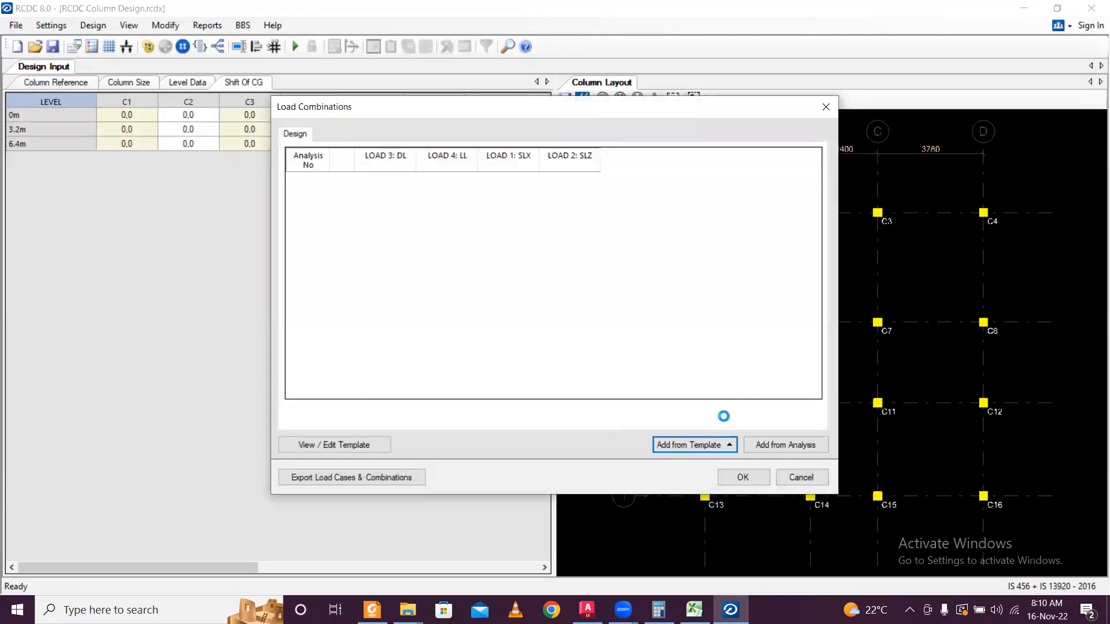
pyautogui.click(744, 475)
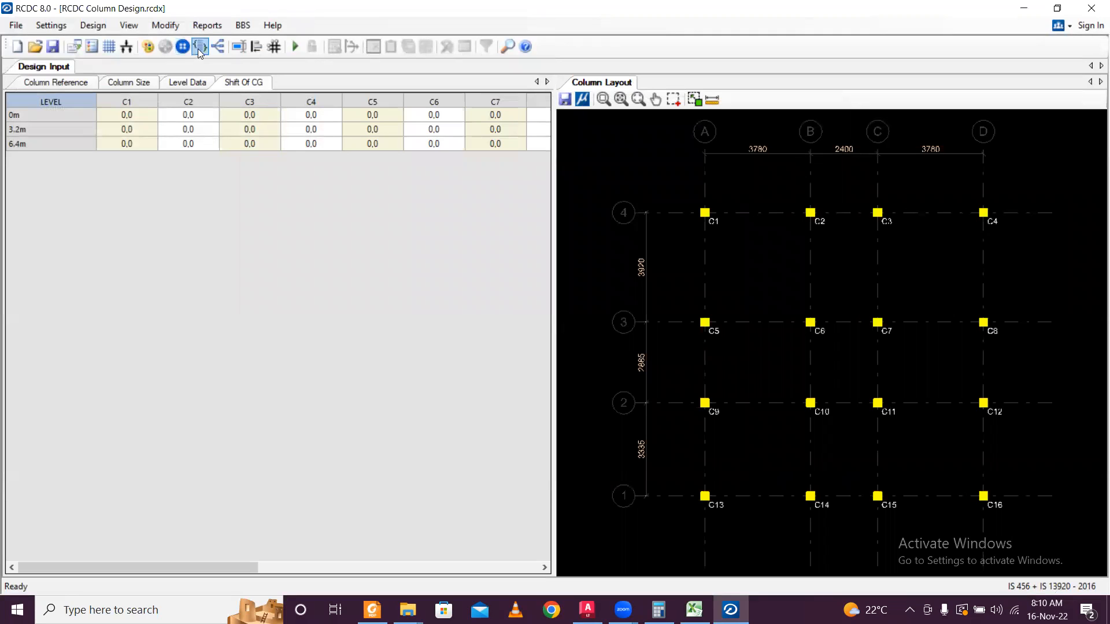
pyautogui.click(292, 47)
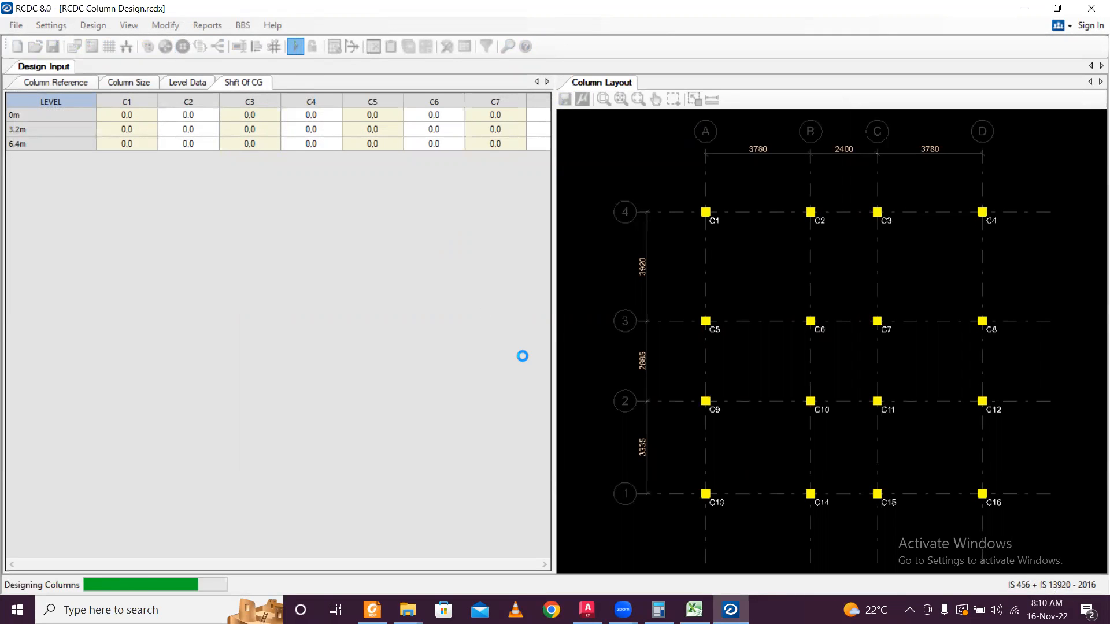
pyautogui.scroll(-1, 414, 144)
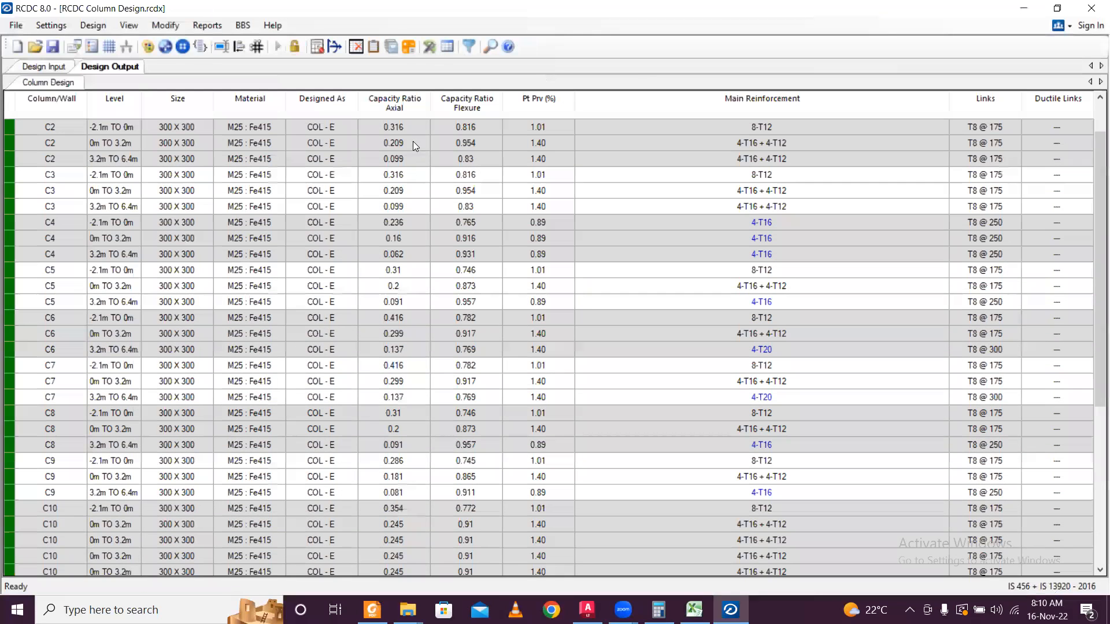
pyautogui.scroll(-6, 284, 183)
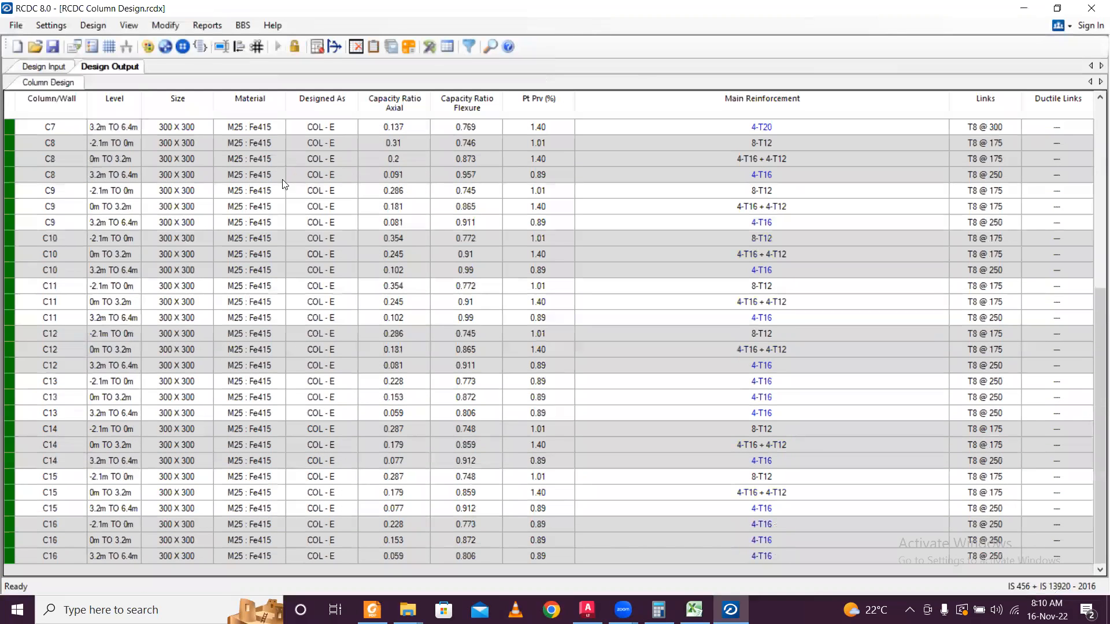
pyautogui.scroll(7, 270, 156)
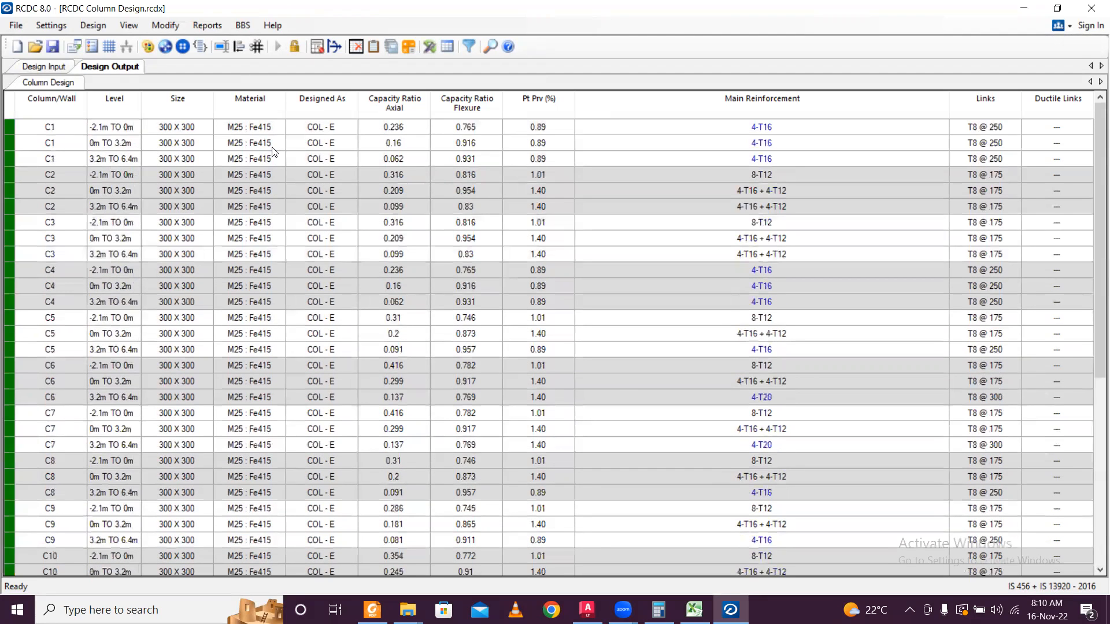
pyautogui.scroll(-1, 273, 157)
pyautogui.scroll(-6, 272, 162)
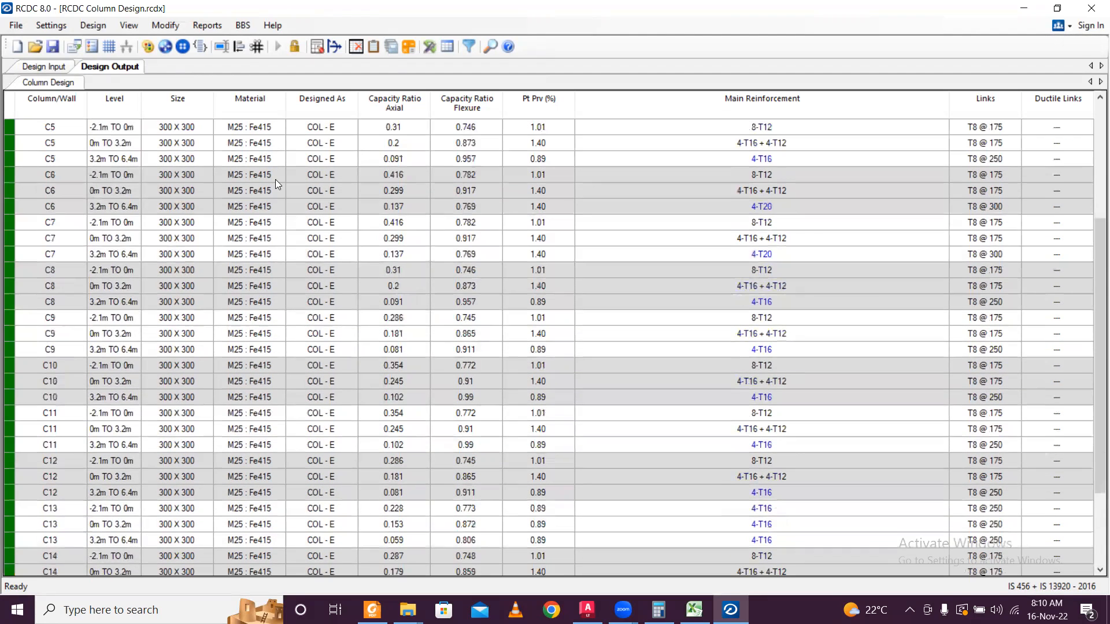
pyautogui.click(237, 126)
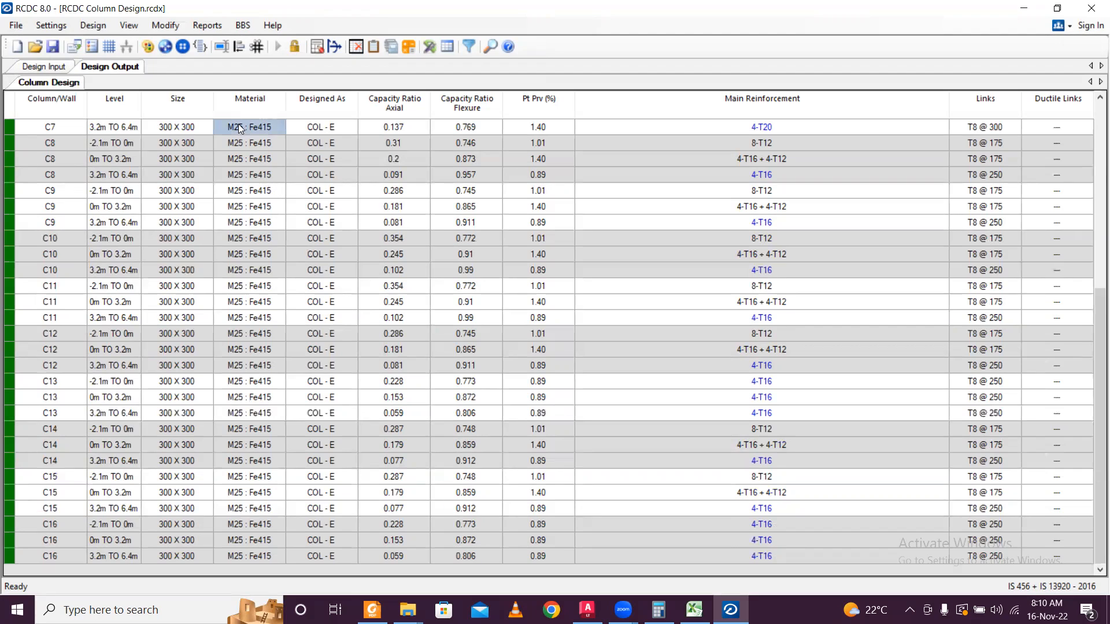
pyautogui.rightClick(238, 125)
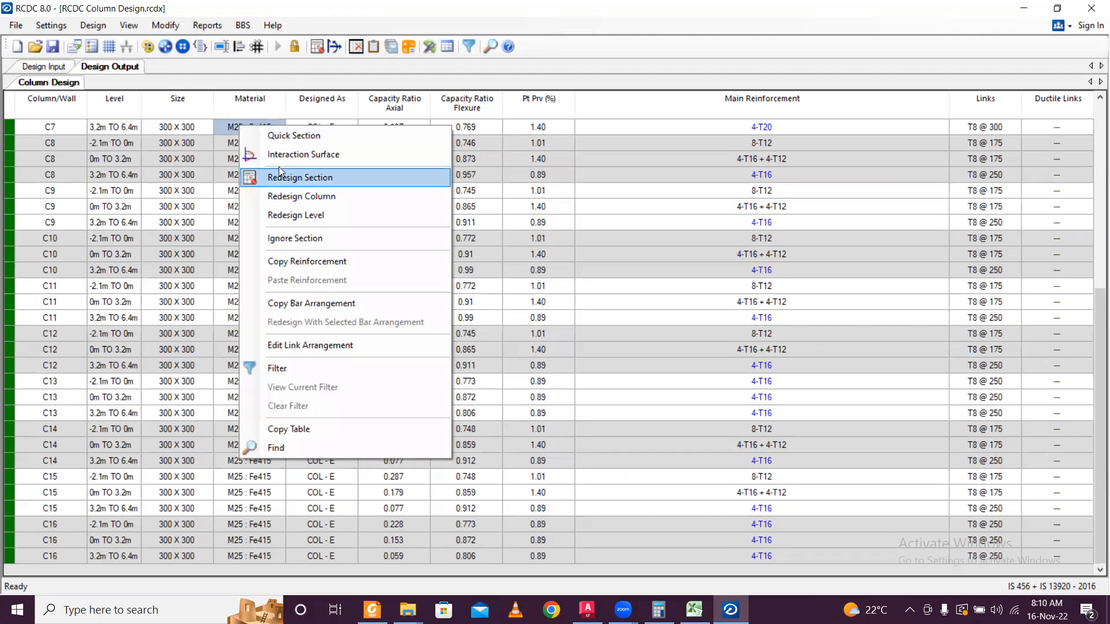
pyautogui.click(211, 169)
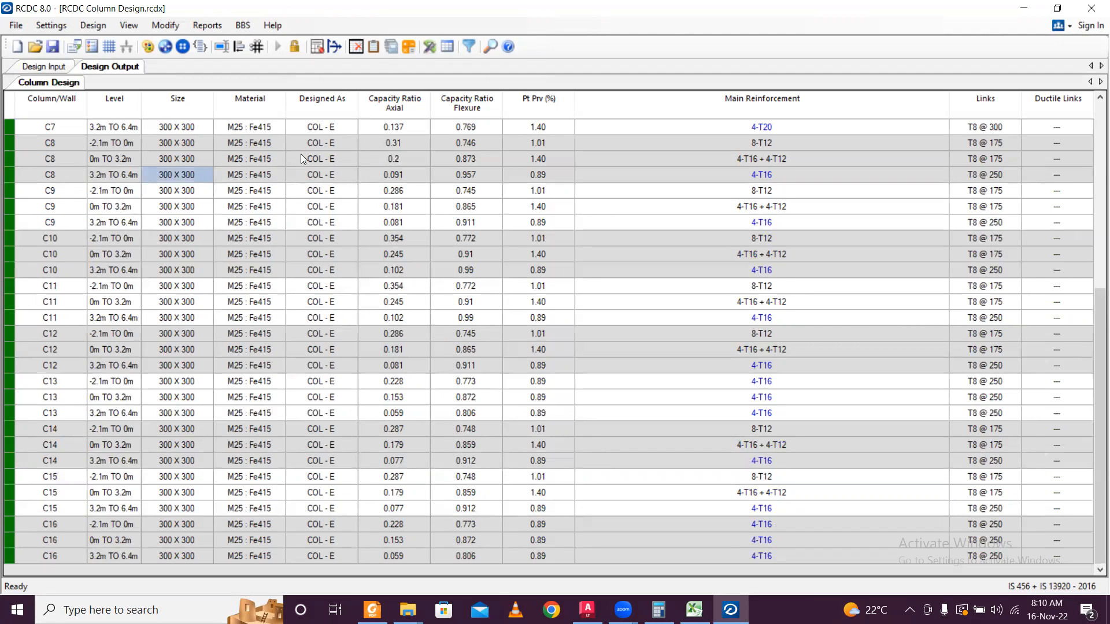
pyautogui.scroll(7, 732, 257)
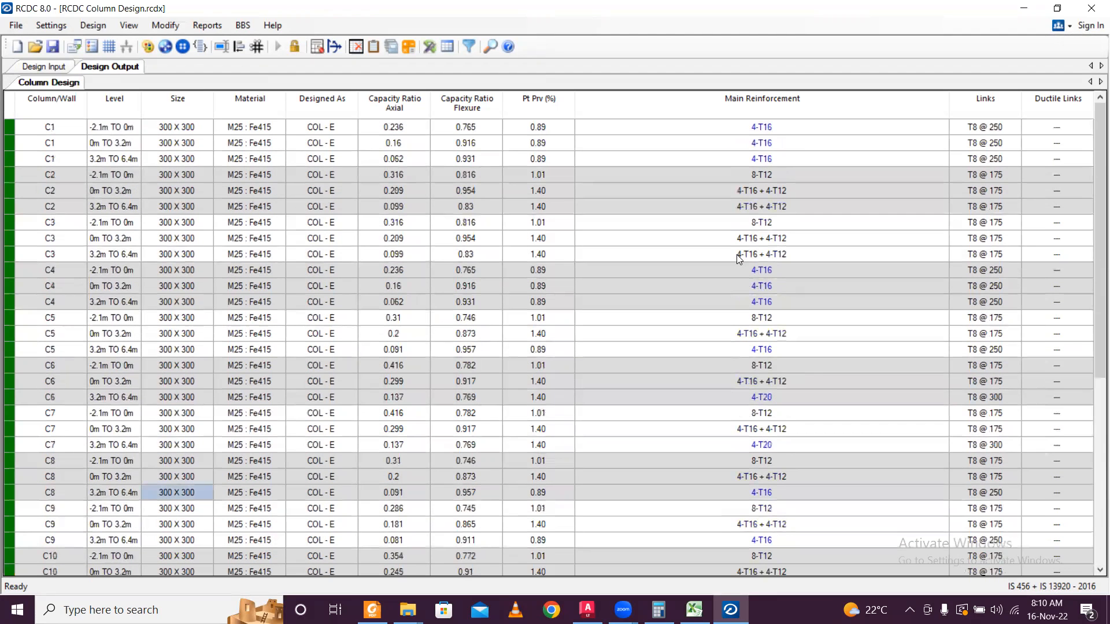
pyautogui.scroll(-7, 736, 254)
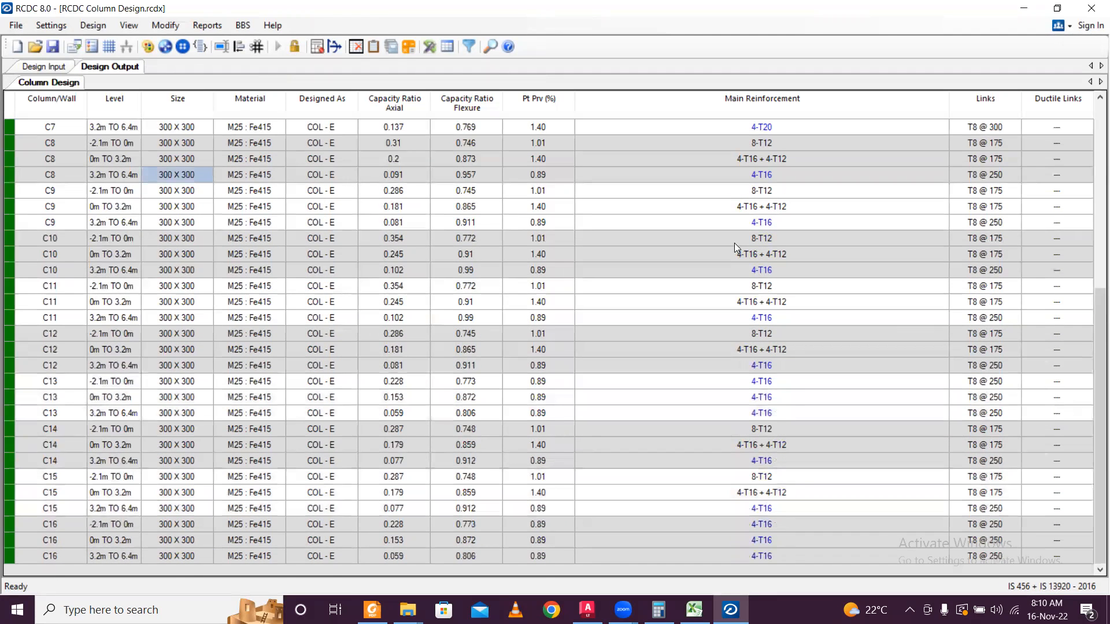
pyautogui.scroll(7, 736, 248)
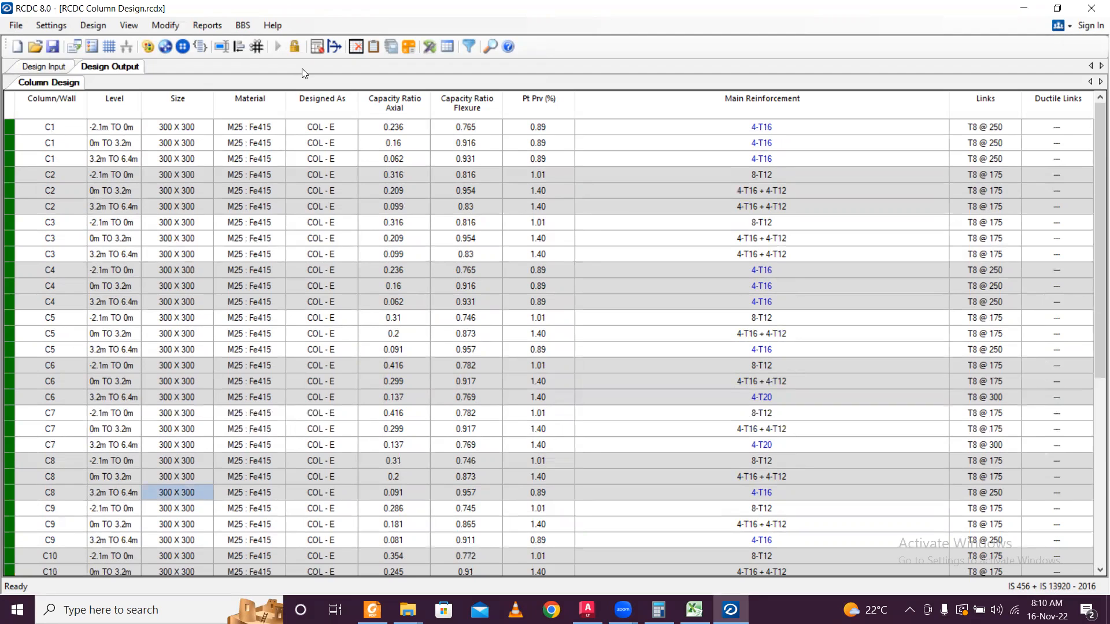
# Open the Design Summary report for the columns.
pyautogui.click(208, 27)
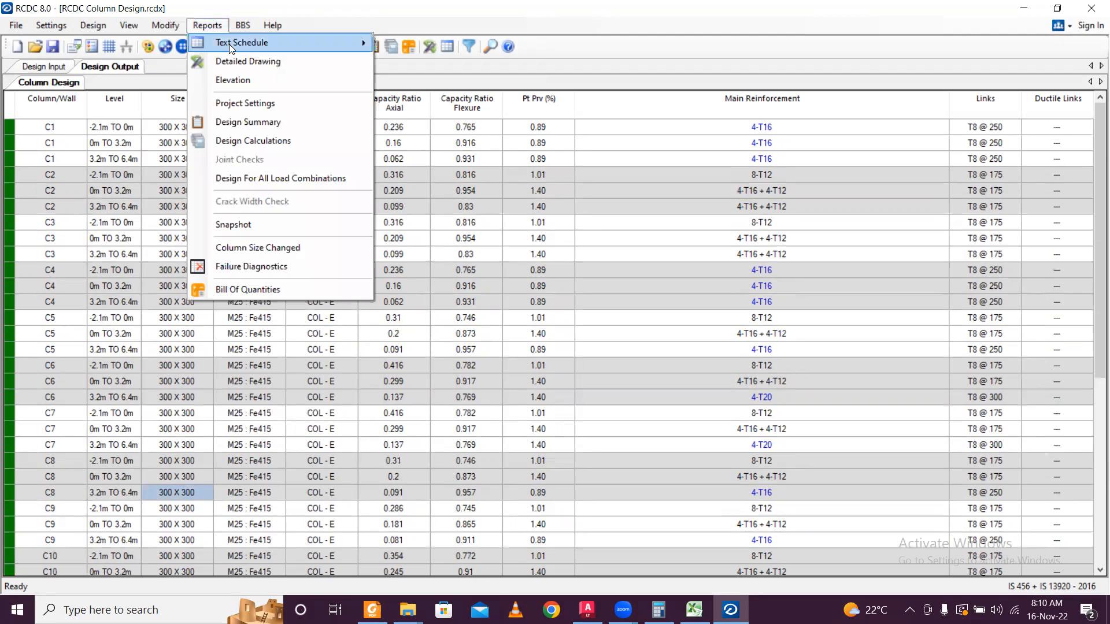
pyautogui.moveTo(229, 44)
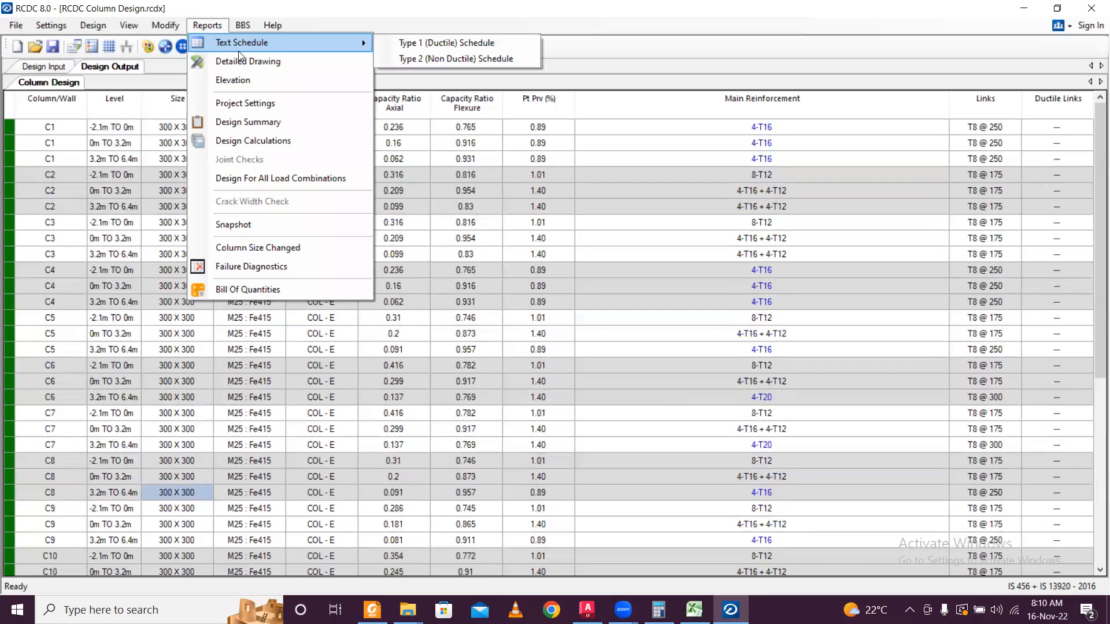
pyautogui.click(286, 122)
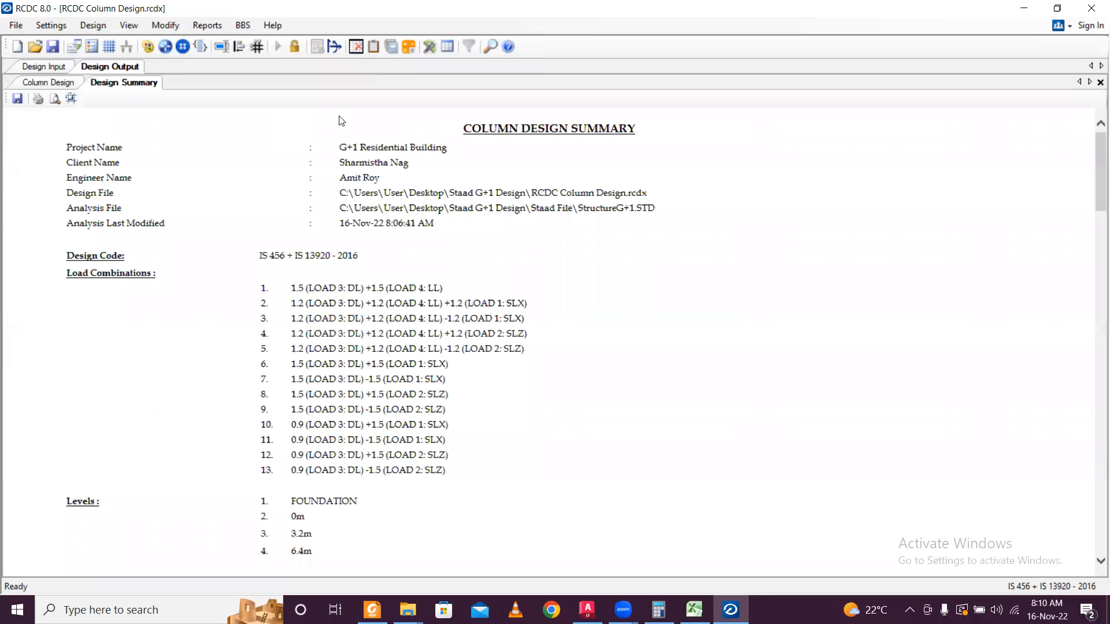
# Print the summary with Microsoft Print to PDF as 'Column Design Summary'.
pyautogui.hotkey('ctrl', 'p')
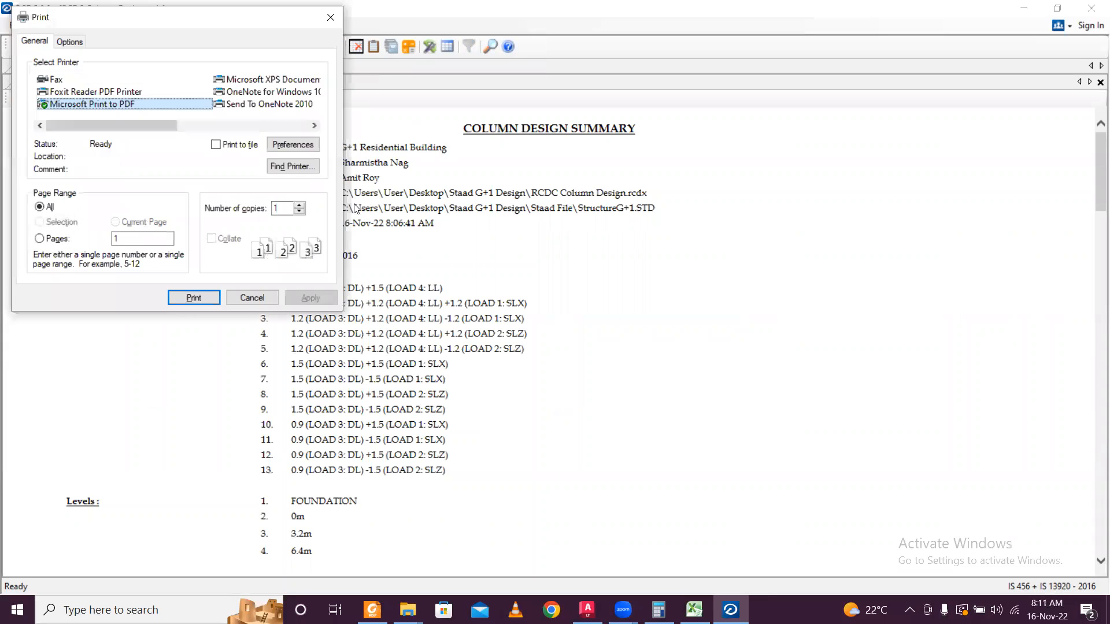
pyautogui.click(213, 296)
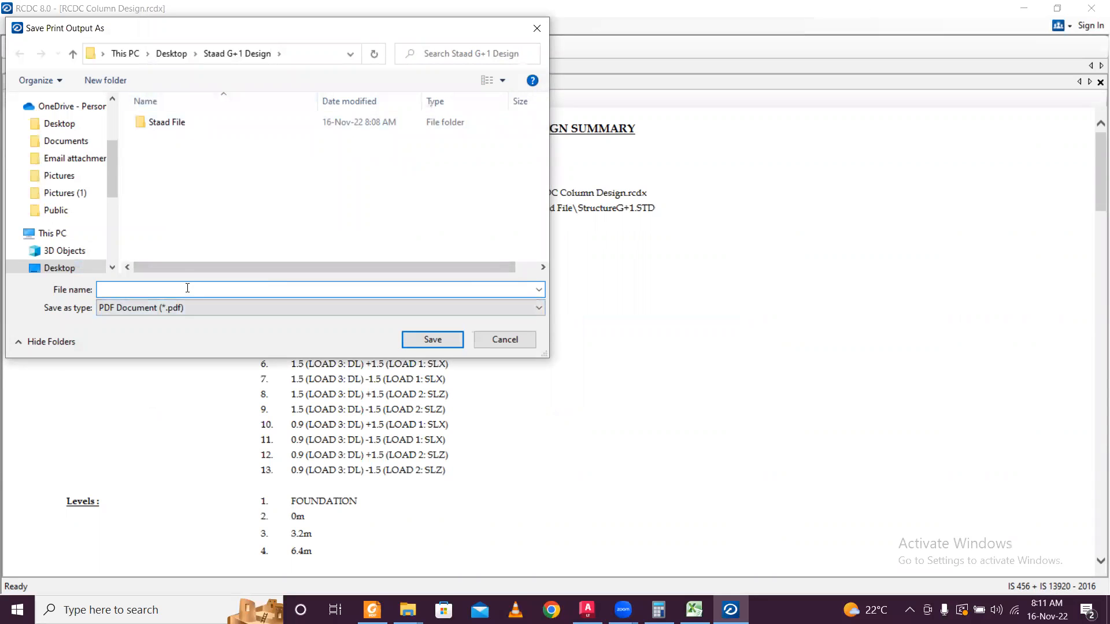
pyautogui.write('RCDC')
pyautogui.press('BackSpace')
pyautogui.press('BackSpace')
pyautogui.press('BackSpace')
pyautogui.press('BackSpace')
pyautogui.write('Column')
pyautogui.write('Summary')
pyautogui.click(437, 337)
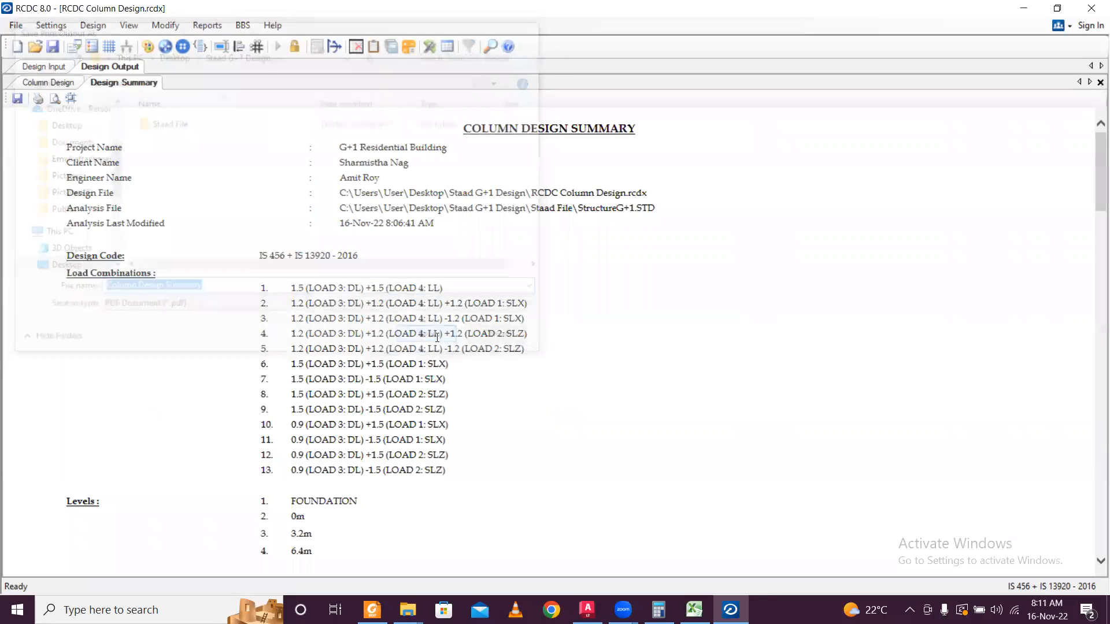
# Generate the Design Calculations report for all columns.
pyautogui.click(213, 23)
pyautogui.click(148, 193)
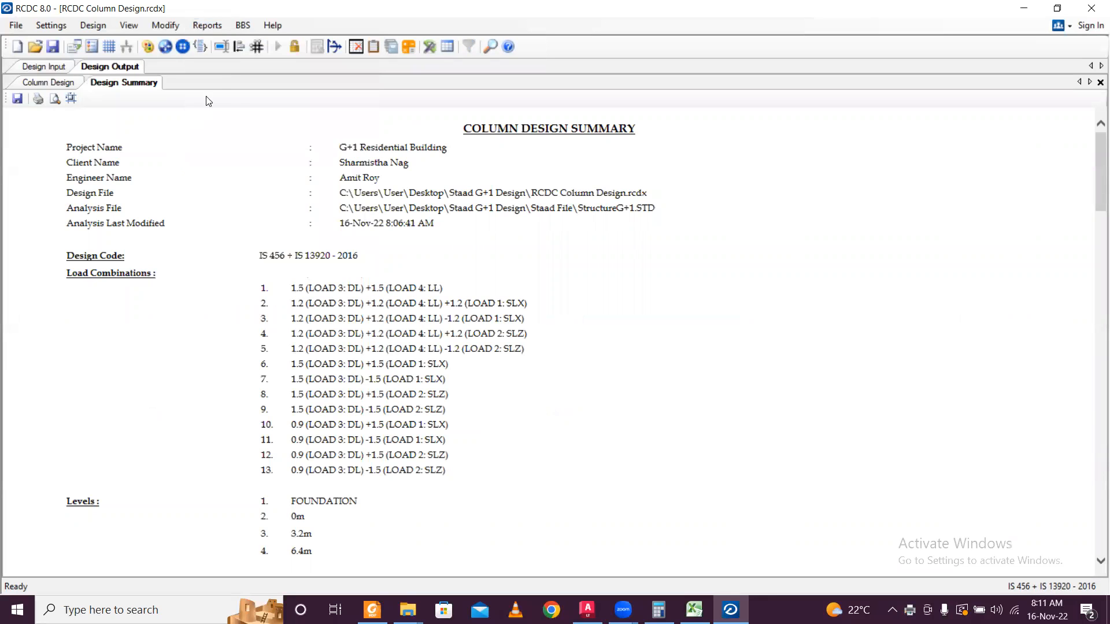
pyautogui.click(212, 26)
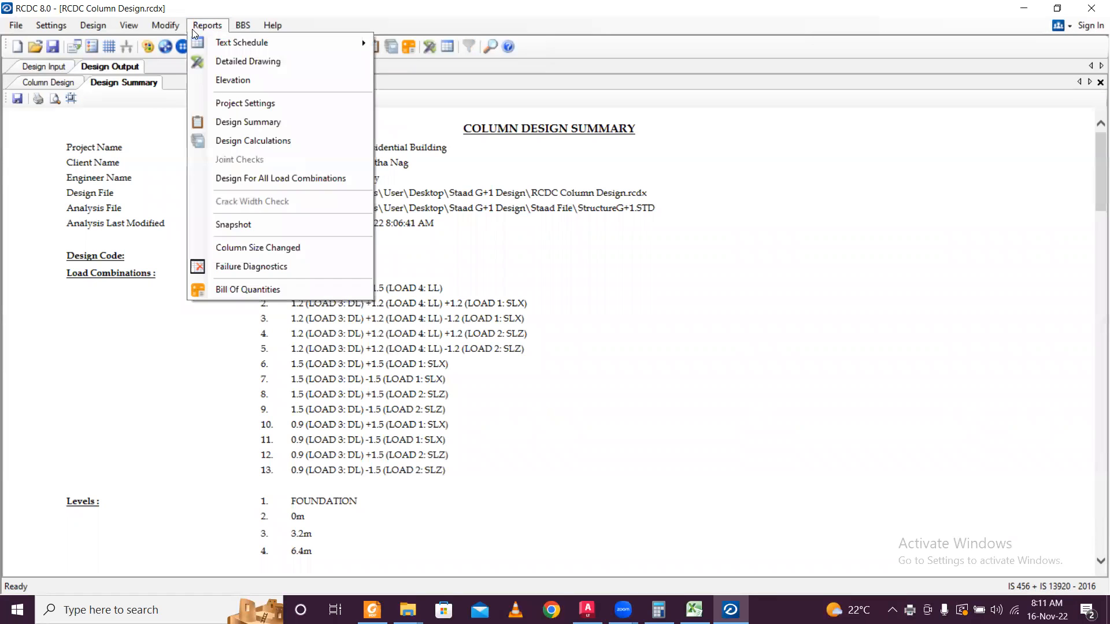
pyautogui.click(269, 143)
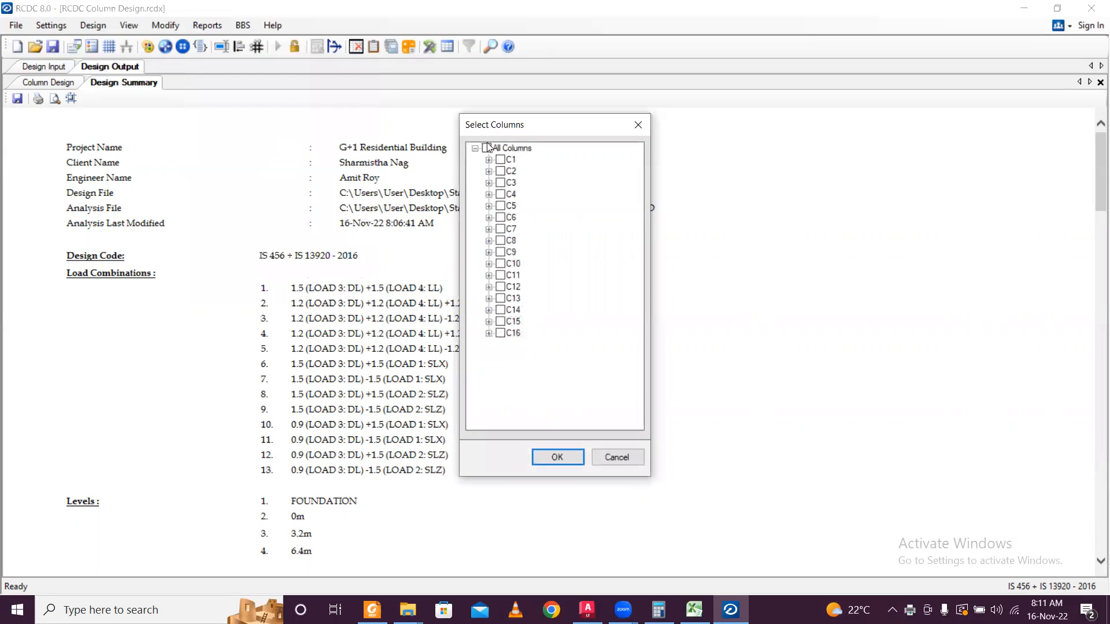
pyautogui.click(487, 149)
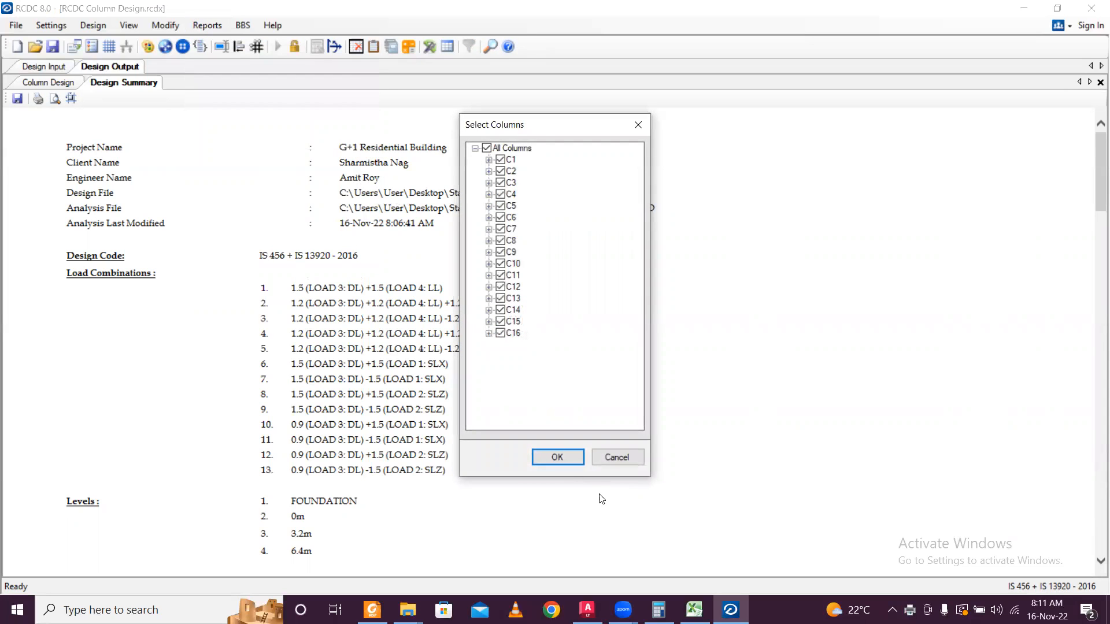
pyautogui.click(571, 461)
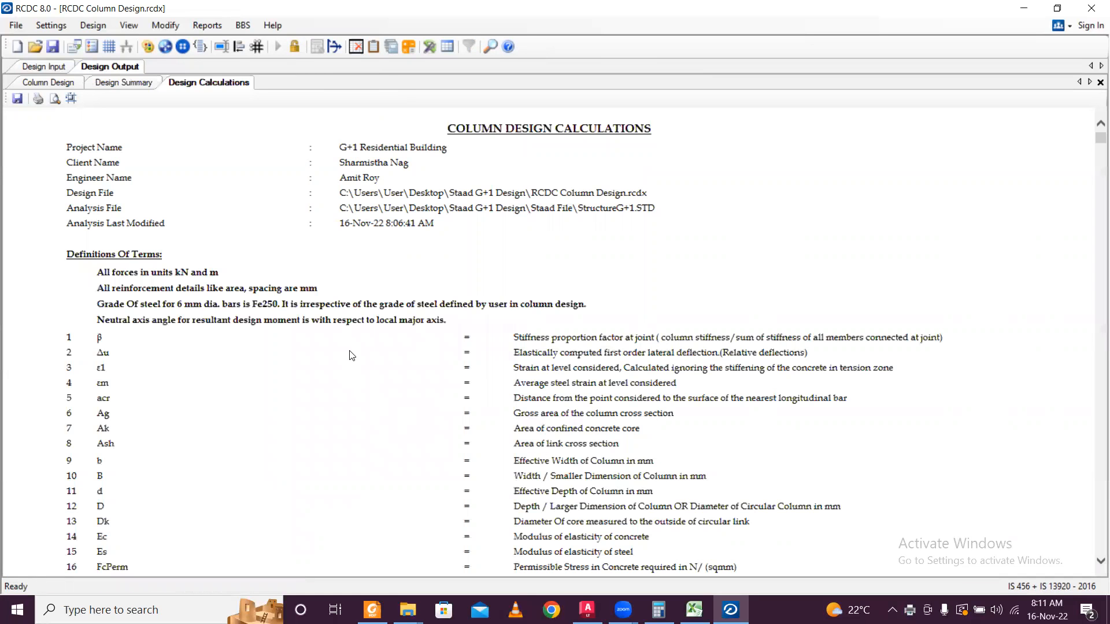
# Print the calculations report to PDF as 'Column Design Calculation'.
pyautogui.hotkey('ctrl', 'p')
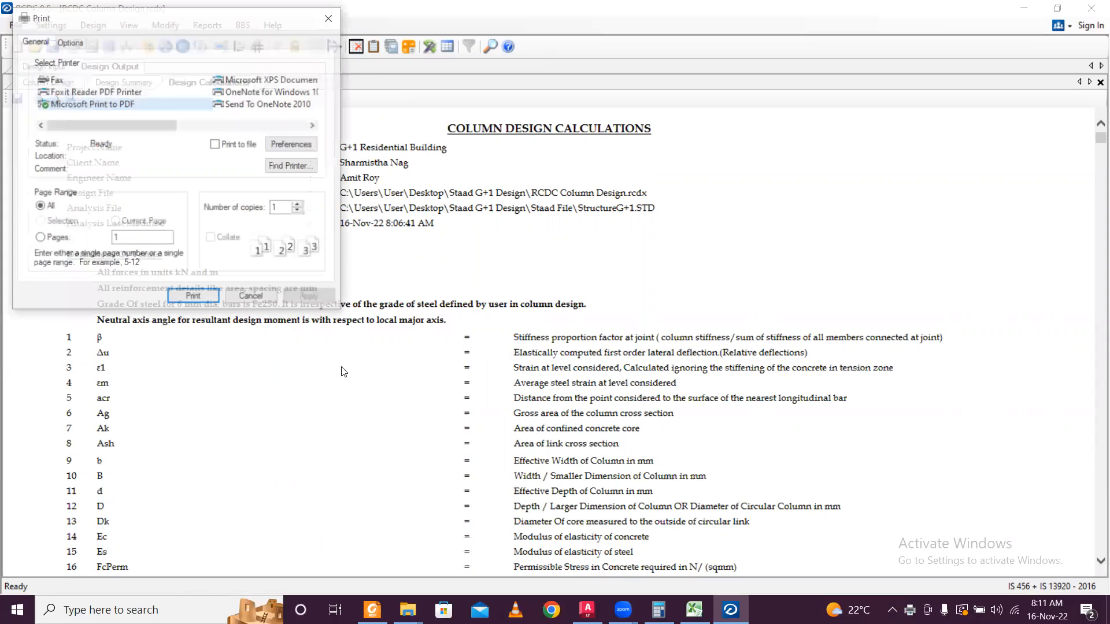
pyautogui.click(206, 303)
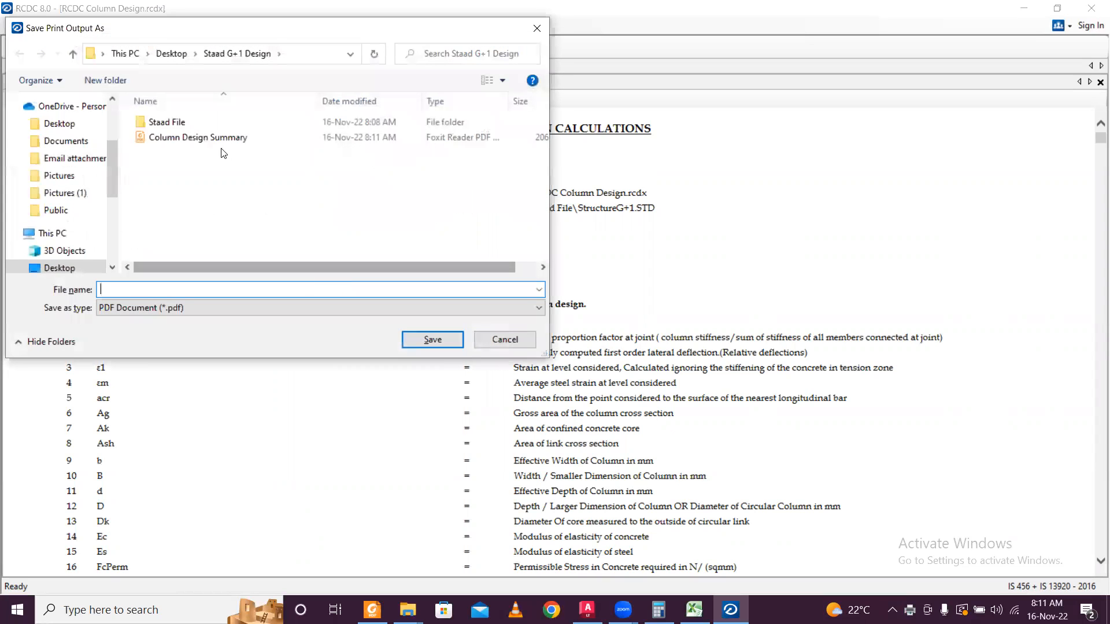
pyautogui.click(226, 139)
pyautogui.click(206, 288)
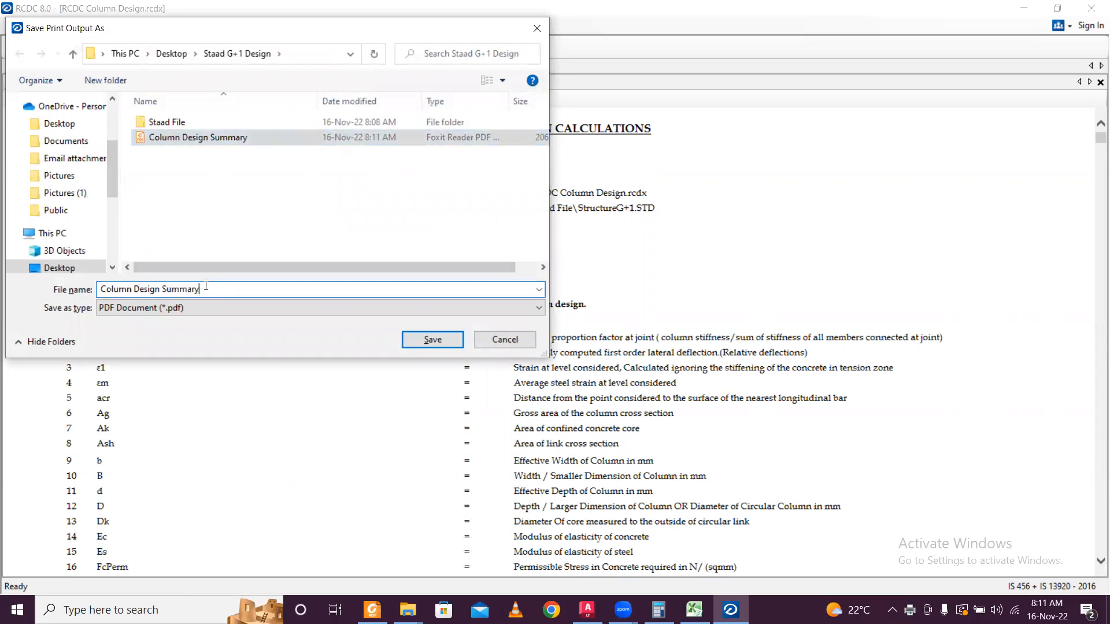
pyautogui.press('BackSpace')
pyautogui.press('BackSpace')
pyautogui.press('BackSpace')
pyautogui.press('BackSpace')
pyautogui.press('BackSpace')
pyautogui.press('BackSpace')
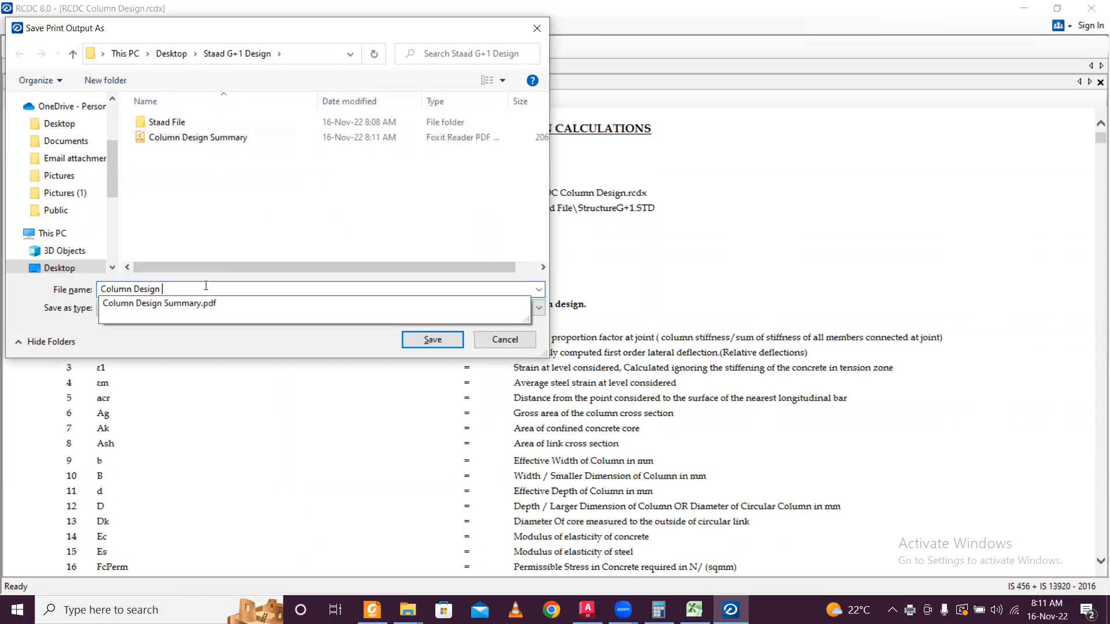
pyautogui.write('Calculation')
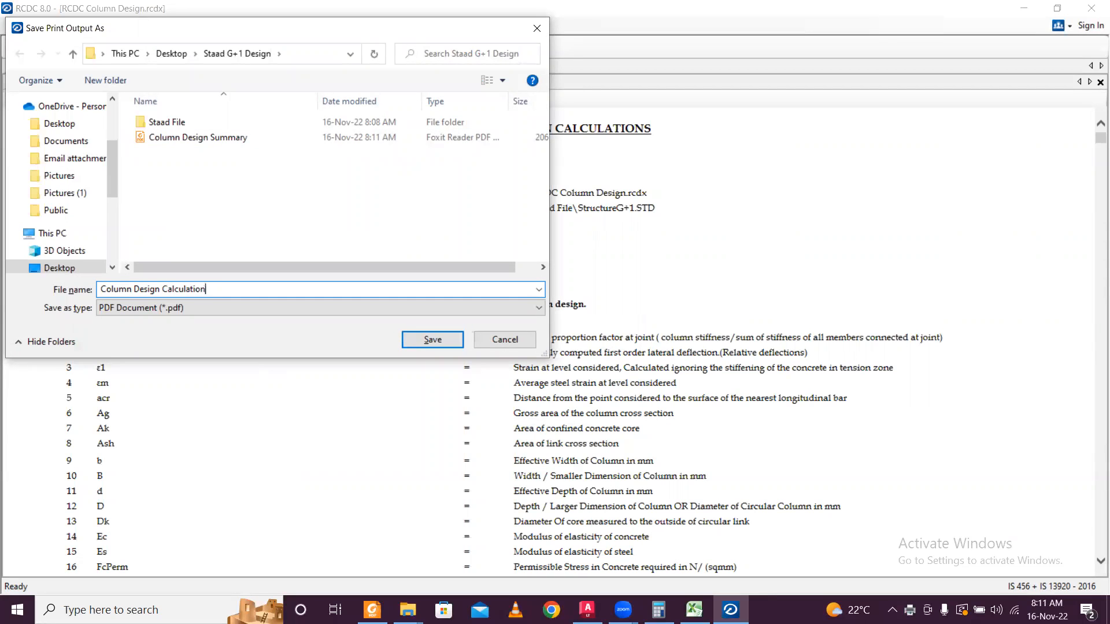
pyautogui.click(425, 339)
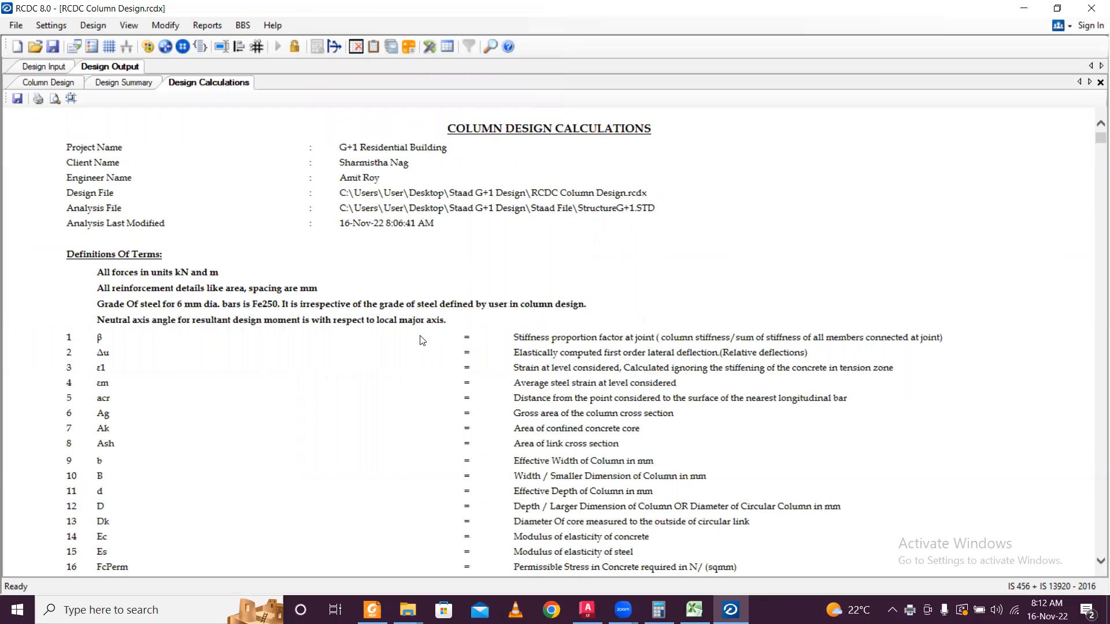
# Close the column project, saving changes, and relaunch RCDC from the desktop.
pyautogui.click(1093, 6)
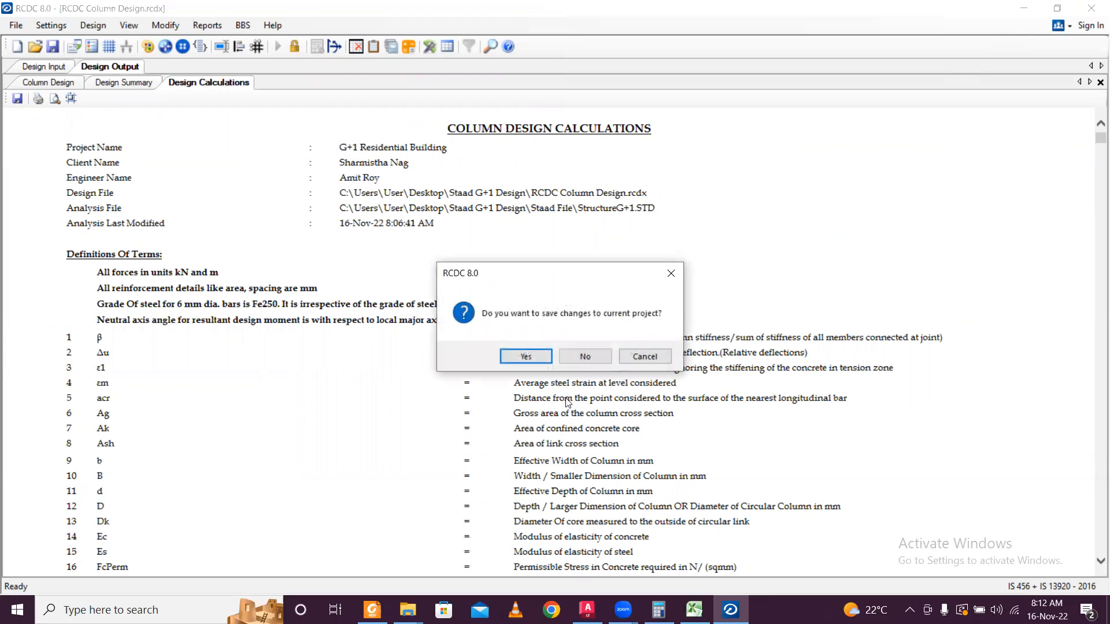
pyautogui.click(525, 356)
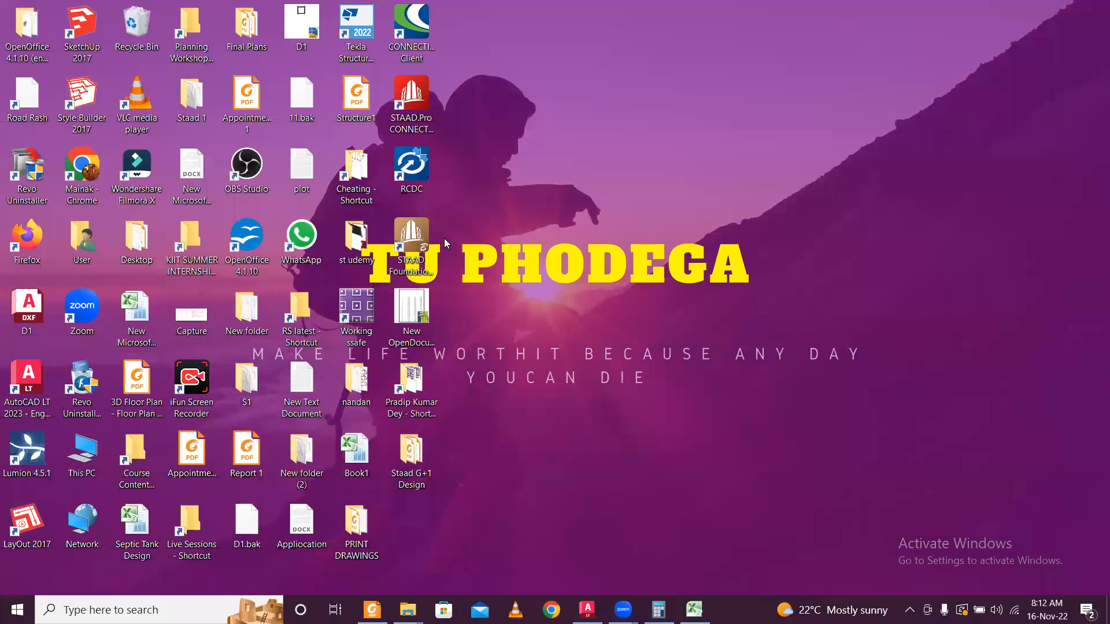
pyautogui.doubleClick(411, 167)
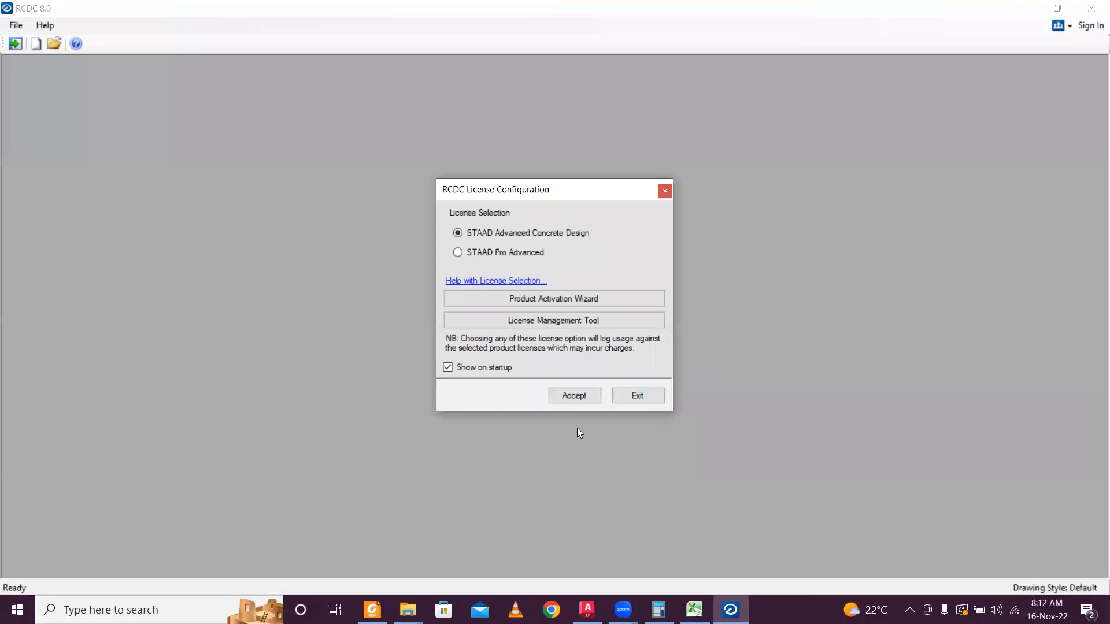
# Accept the licence, load StructureG+1 from the Staad File folder and create a pile cap project.
pyautogui.click(569, 393)
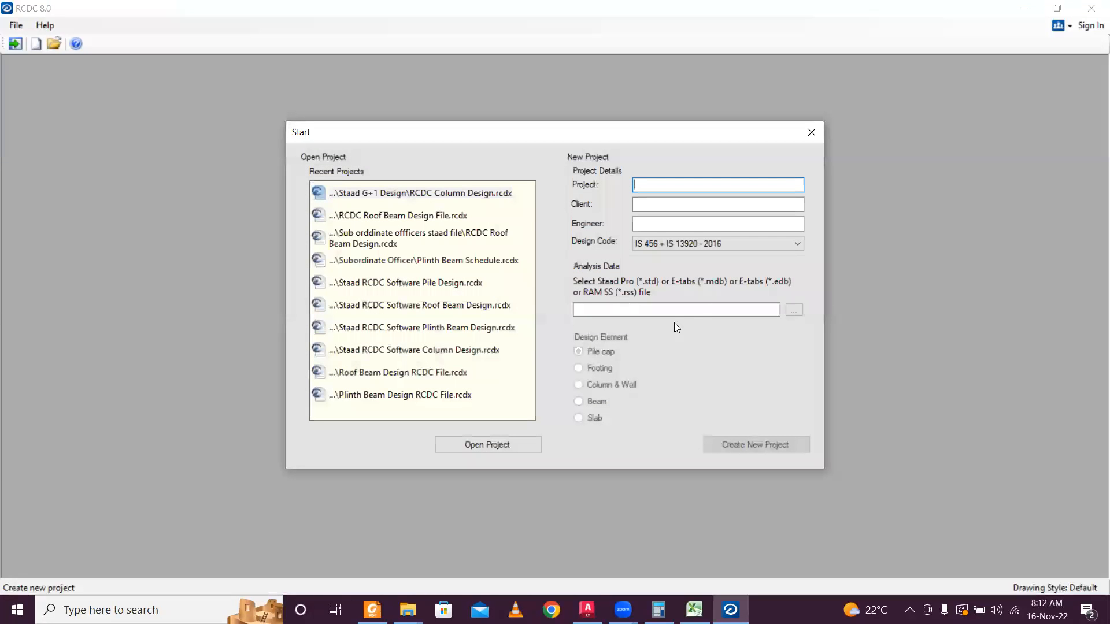
pyautogui.click(794, 310)
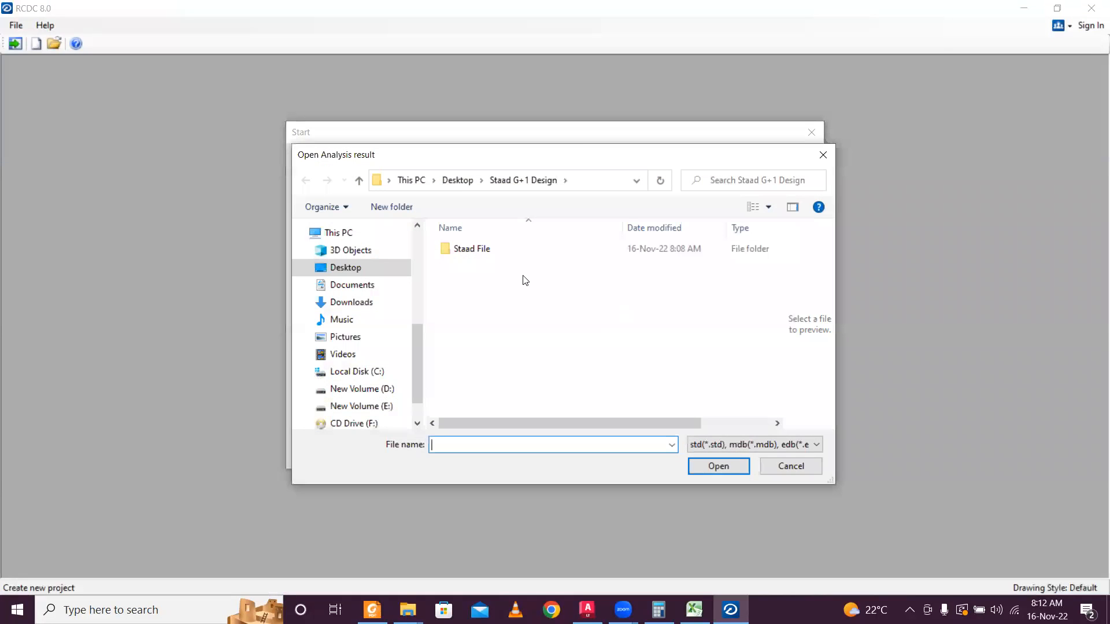
pyautogui.doubleClick(513, 250)
pyautogui.click(535, 252)
pyautogui.click(719, 465)
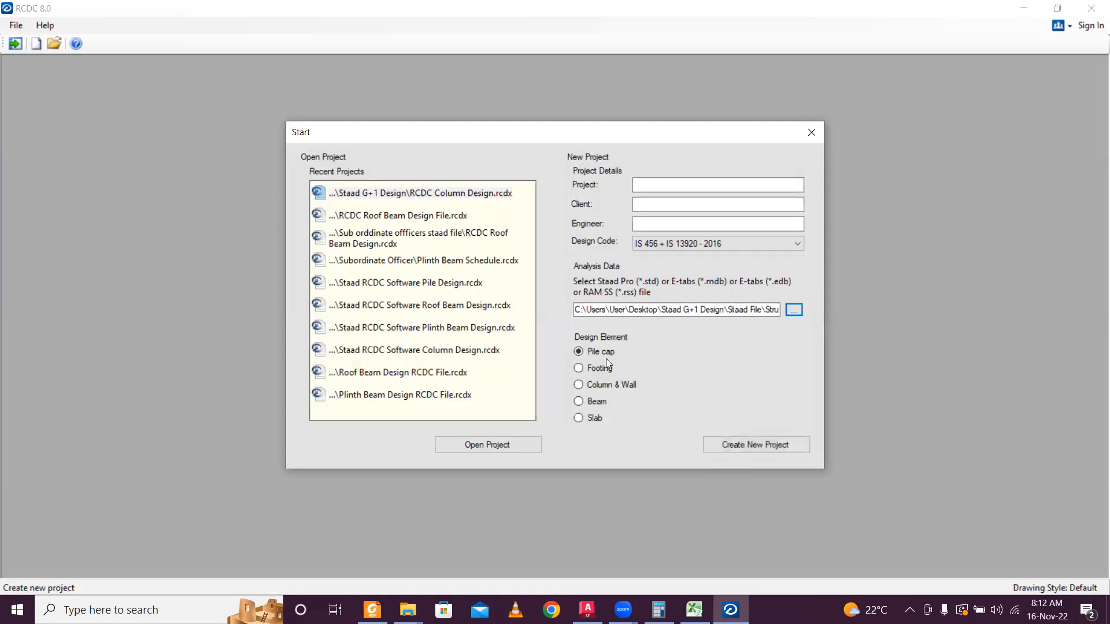
pyautogui.click(824, 602)
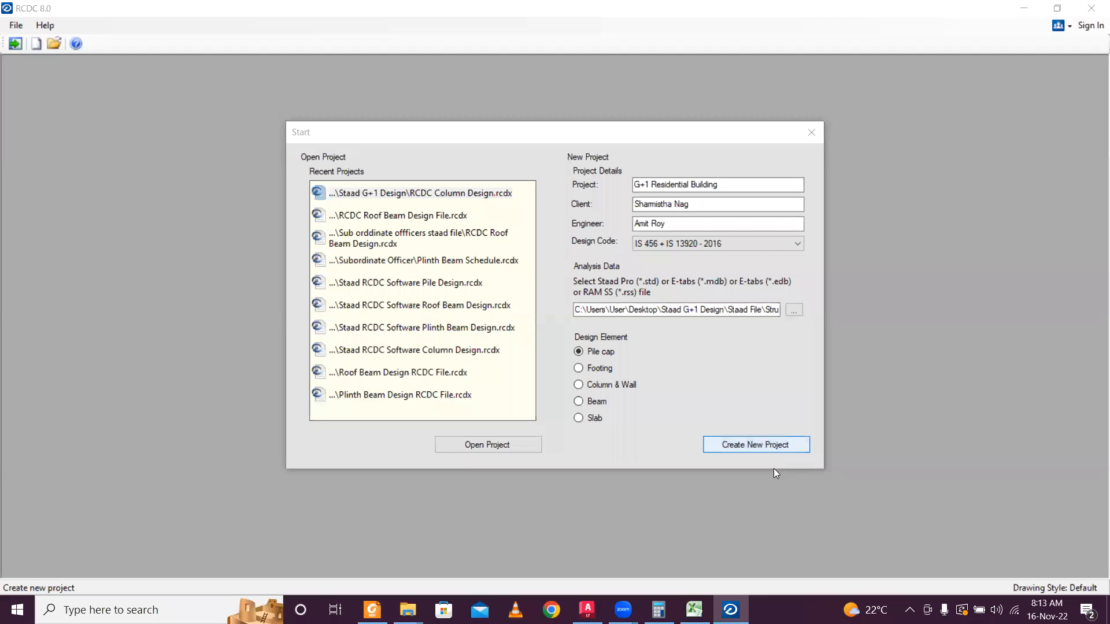
pyautogui.click(778, 446)
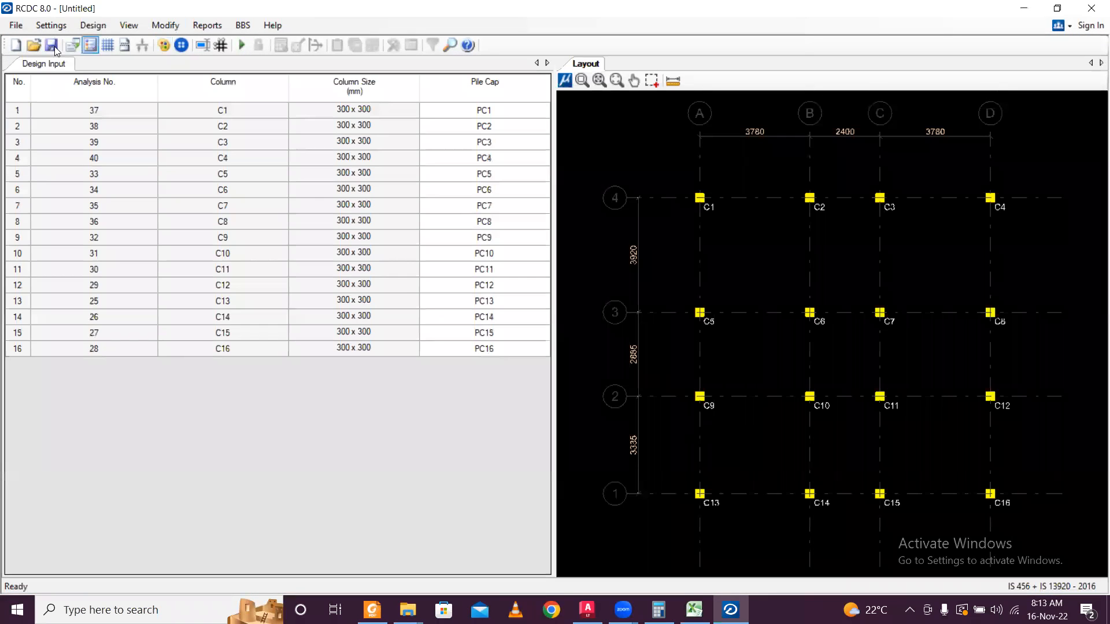
# Save the pile cap project as 'RCDC Foundation Design' in the Staad G+1 Design folder.
pyautogui.click(14, 26)
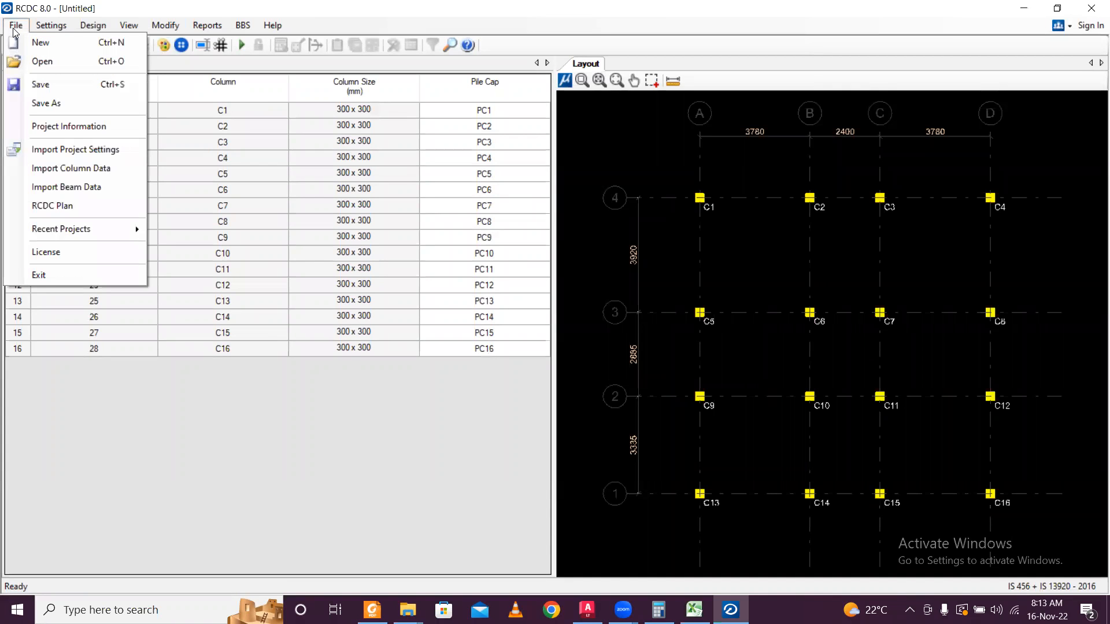
pyautogui.click(46, 86)
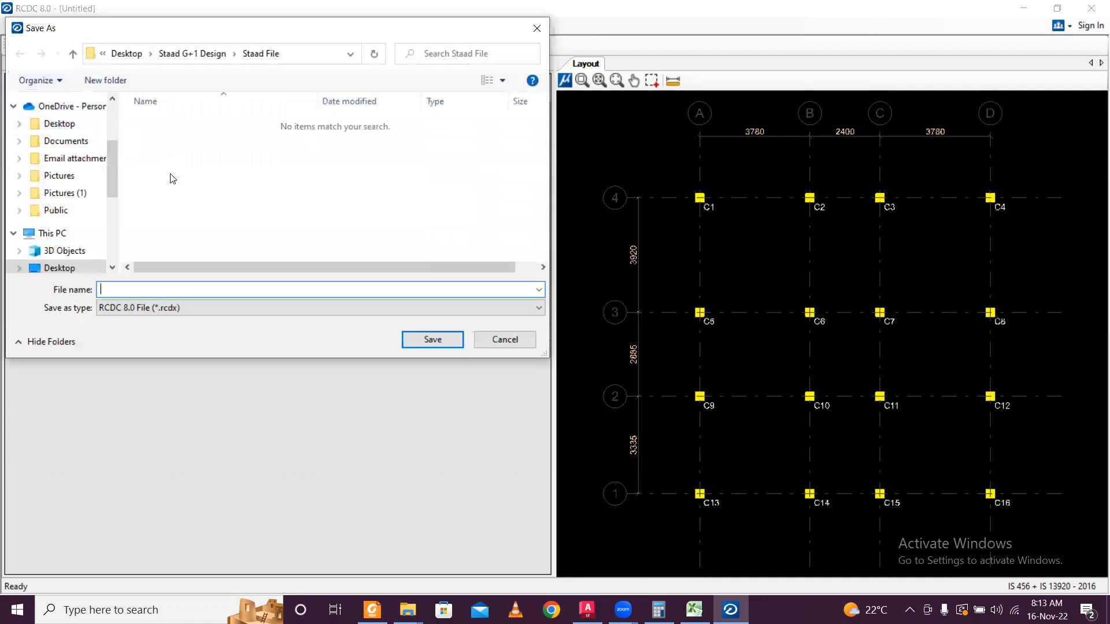
pyautogui.click(216, 52)
pyautogui.click(211, 139)
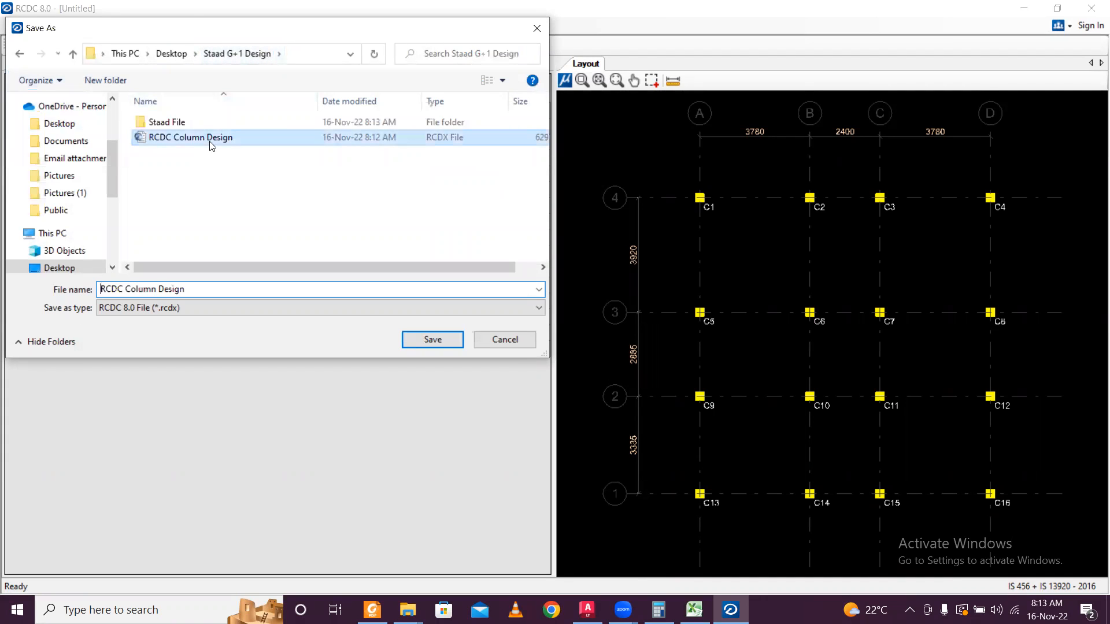
pyautogui.click(155, 287)
pyautogui.doubleClick(155, 288)
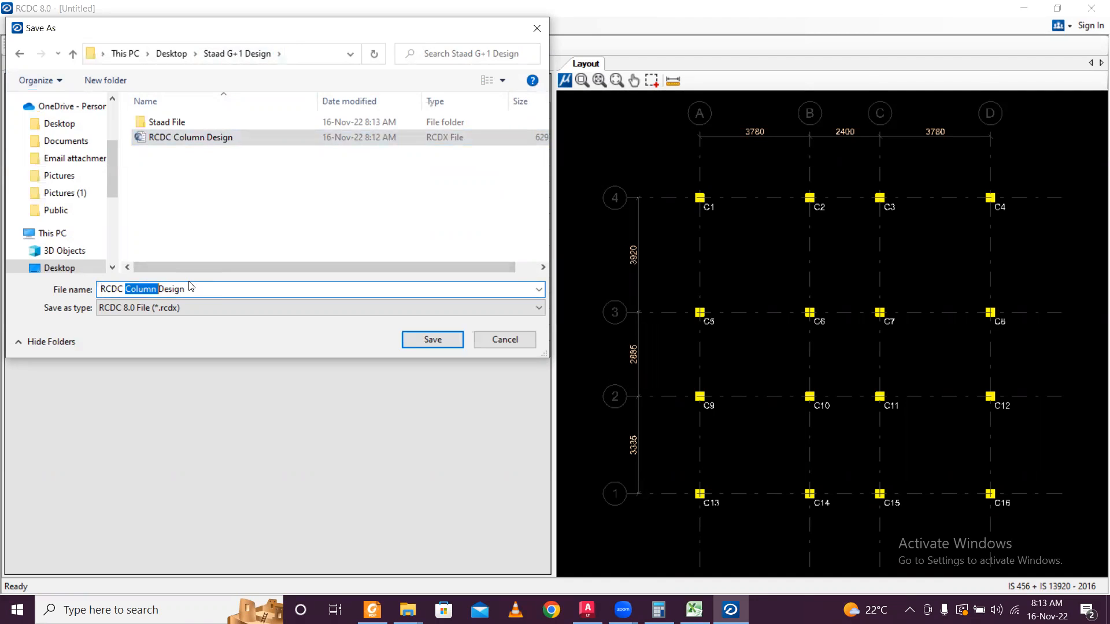
pyautogui.write('Foundati')
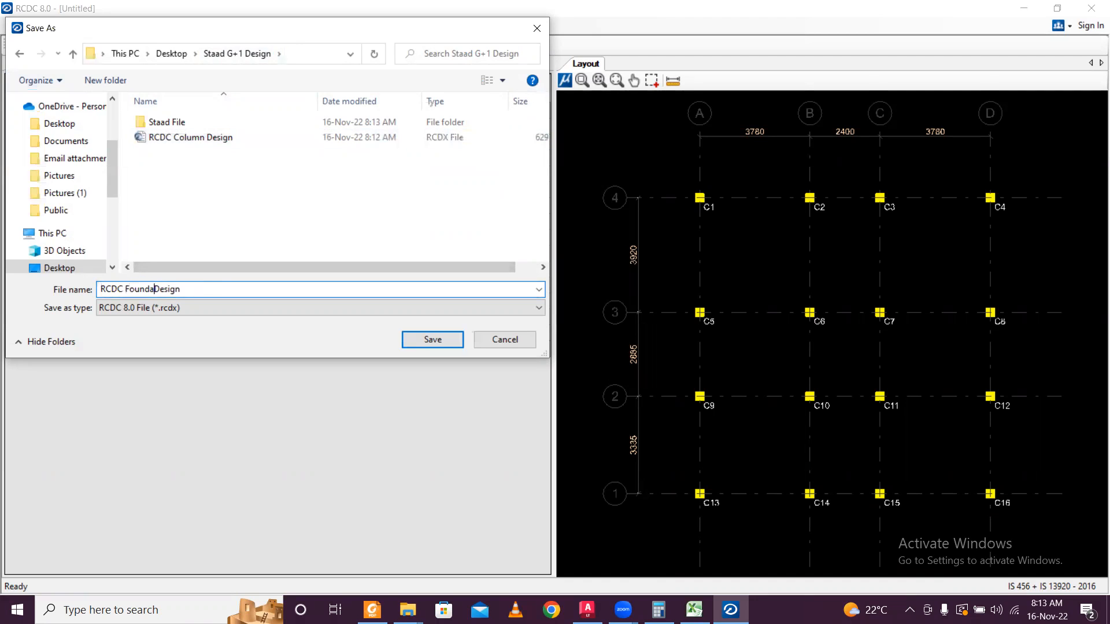
pyautogui.write('on')
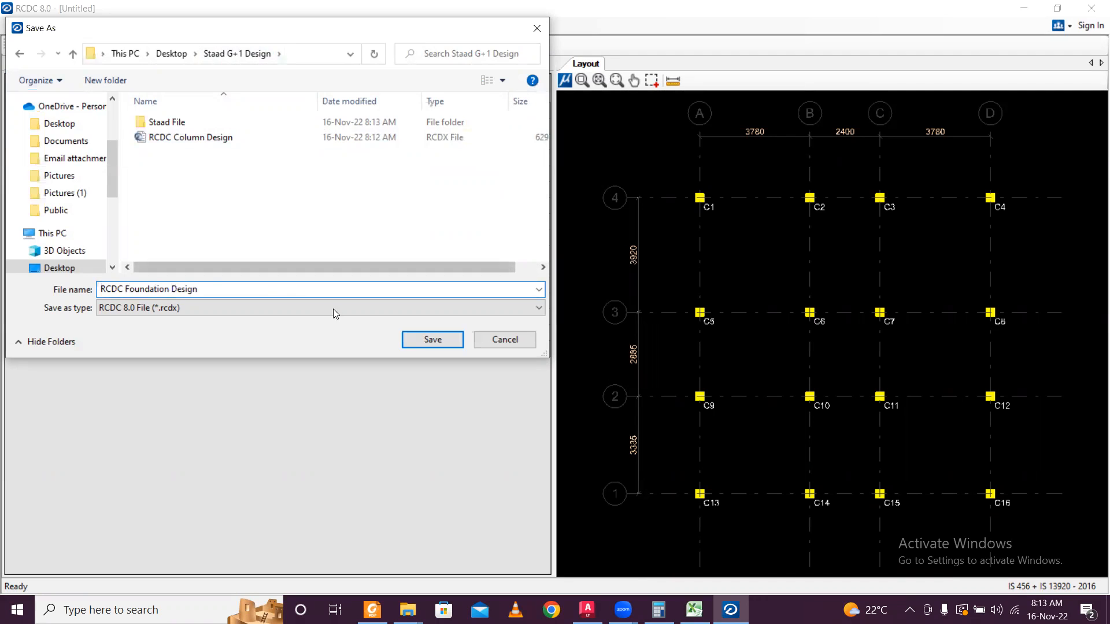
pyautogui.click(407, 340)
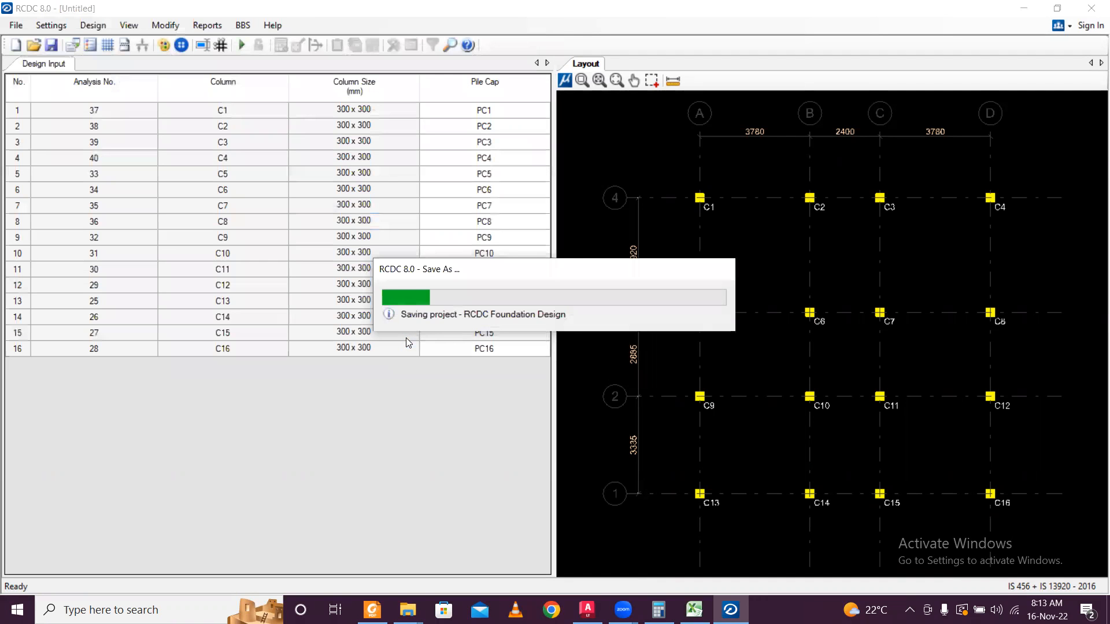
pyautogui.click(16, 25)
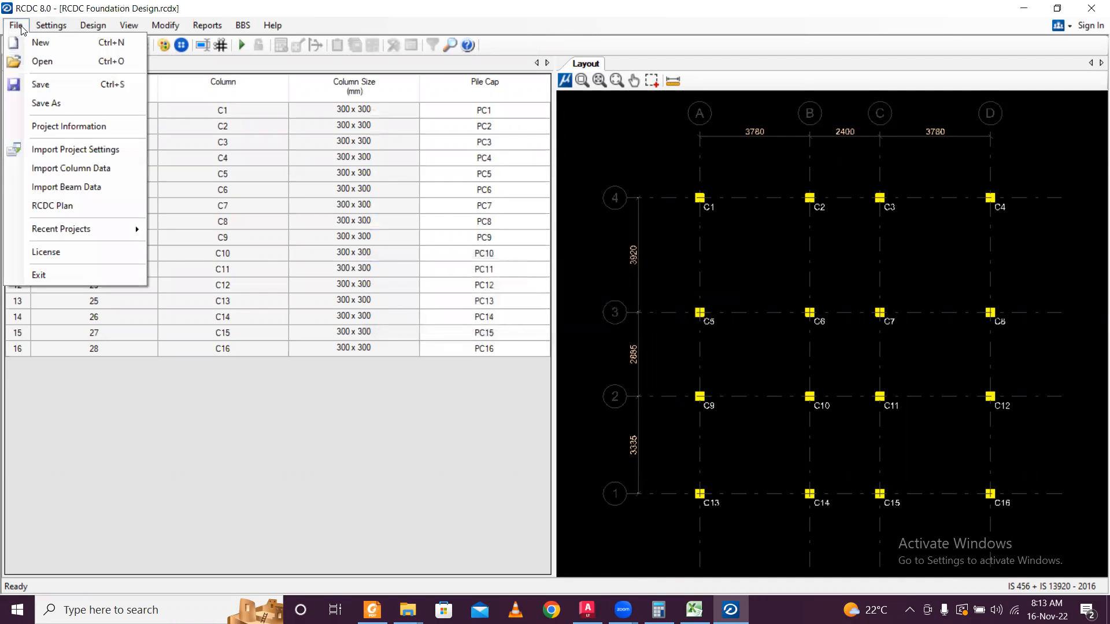
pyautogui.click(87, 168)
pyautogui.click(234, 138)
pyautogui.click(446, 338)
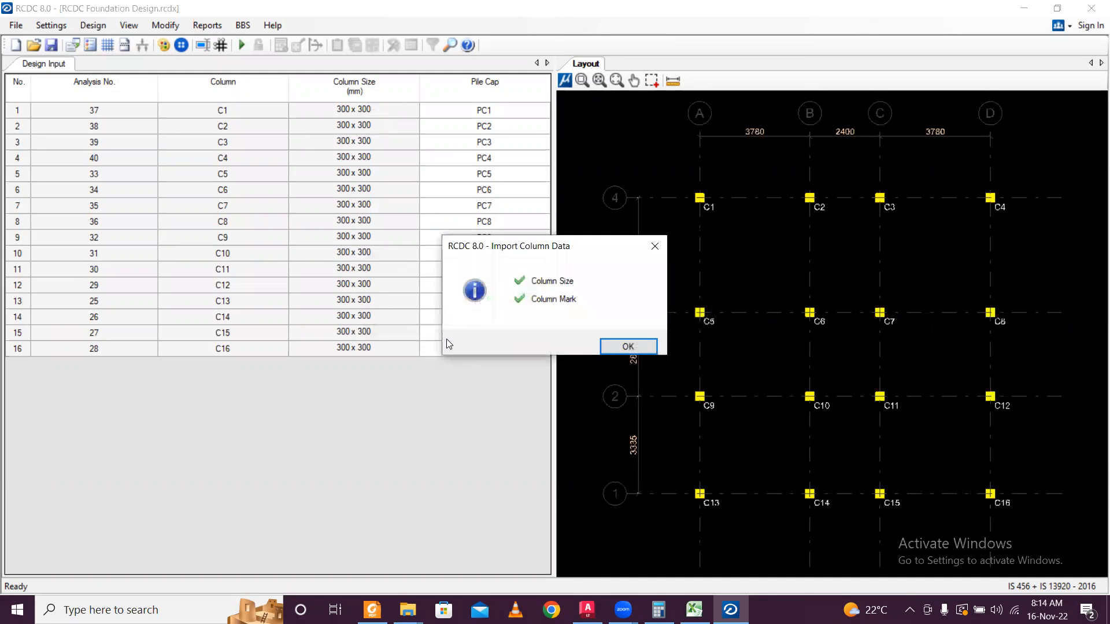
pyautogui.click(628, 345)
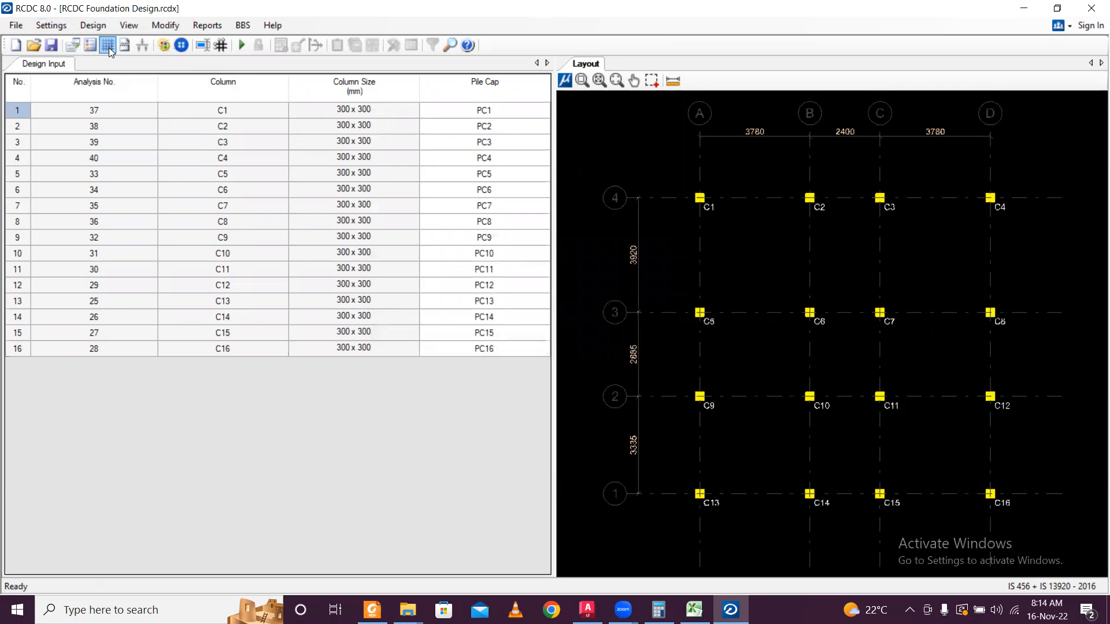
pyautogui.click(62, 27)
pyautogui.click(63, 40)
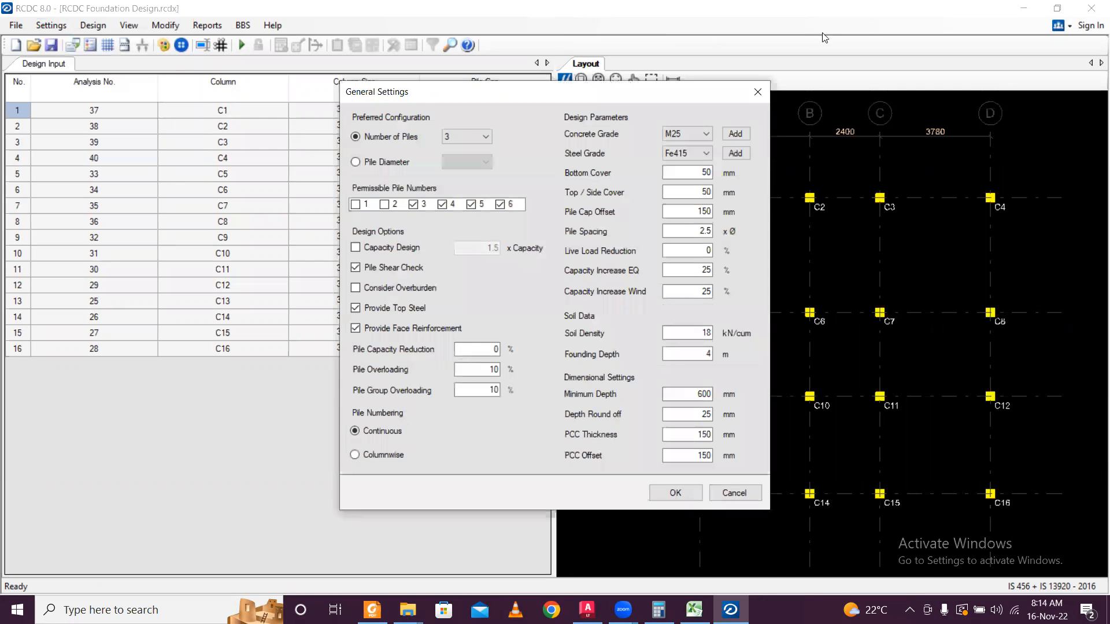
pyautogui.click(756, 94)
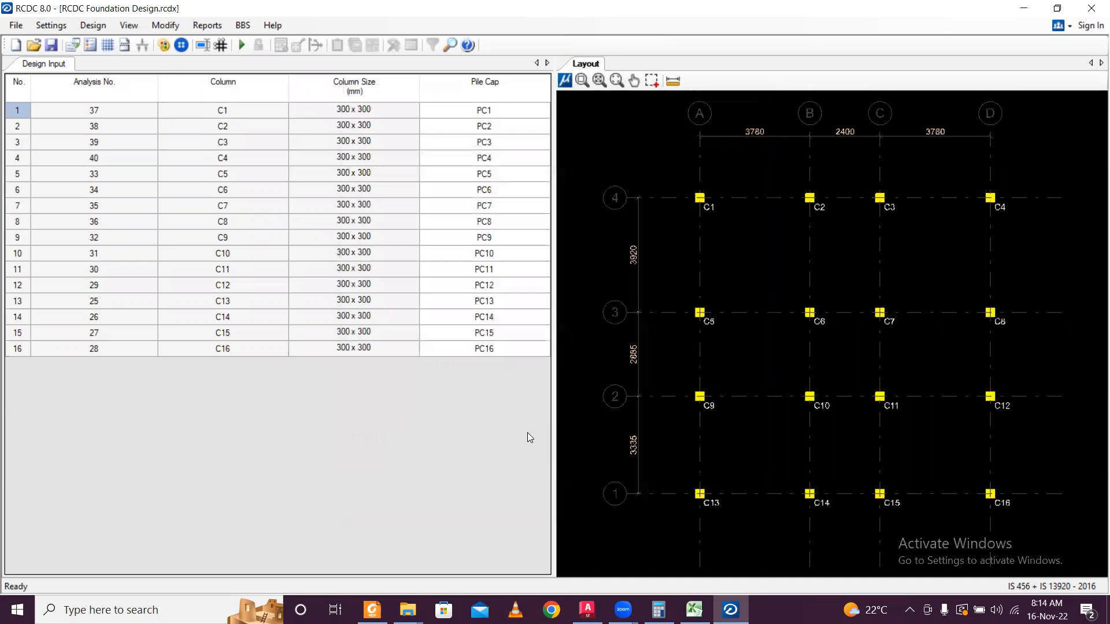
# View the soil report's Table 9.3 with the 450 mm pile's 74-ton capacity.
pyautogui.click(372, 610)
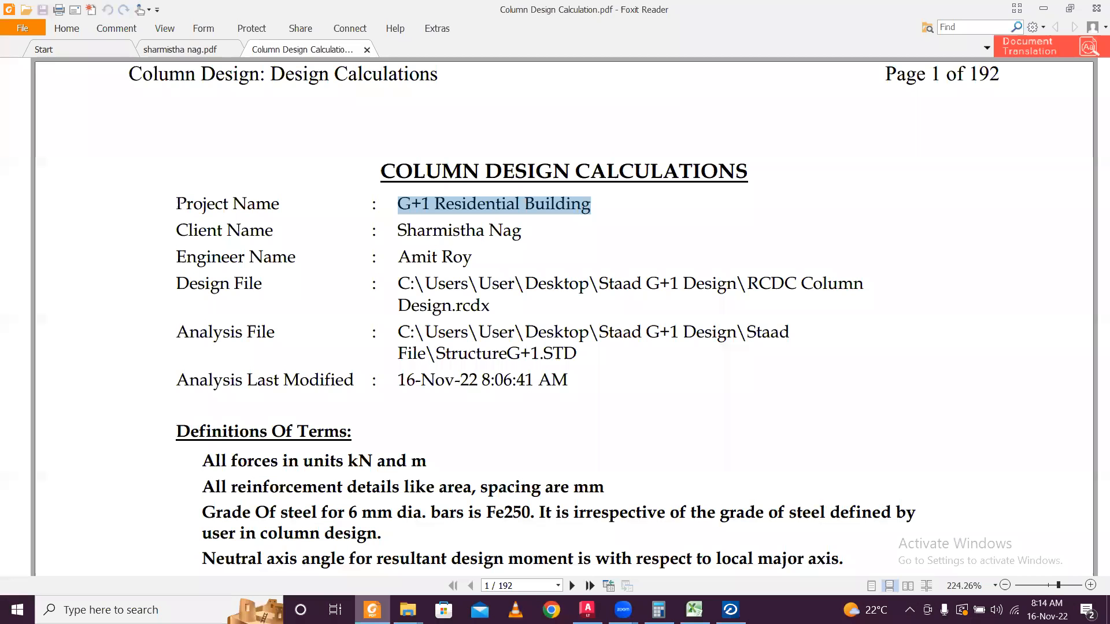
pyautogui.click(196, 52)
pyautogui.scroll(-1, 612, 381)
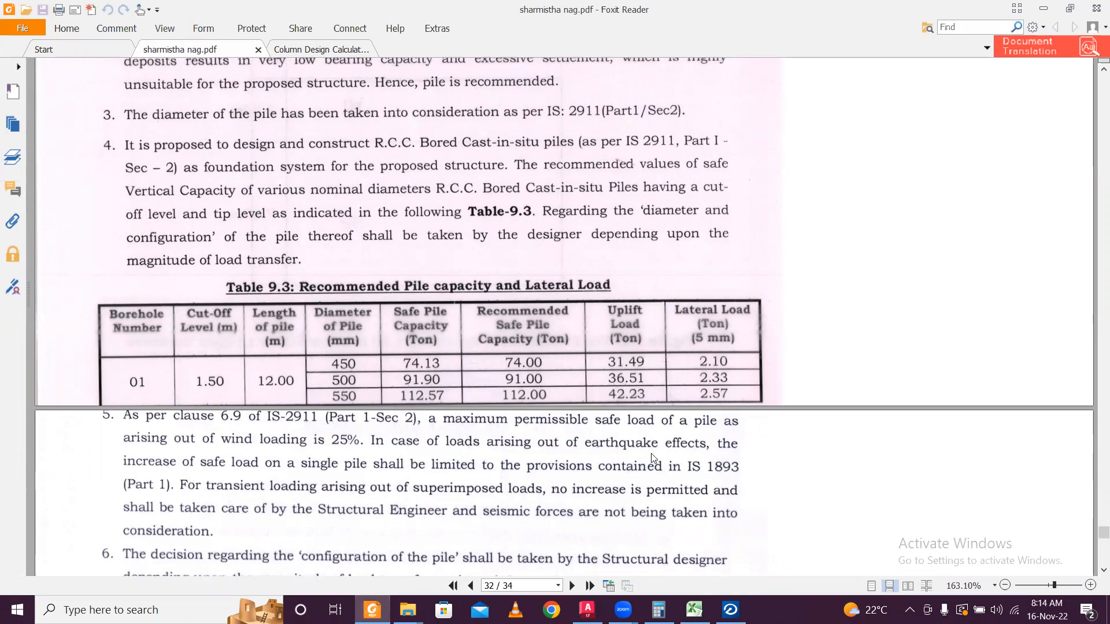
# Convert 74 tons to kN in Calculator as 74×1000×9.81/1000 = 725.94.
pyautogui.click(659, 610)
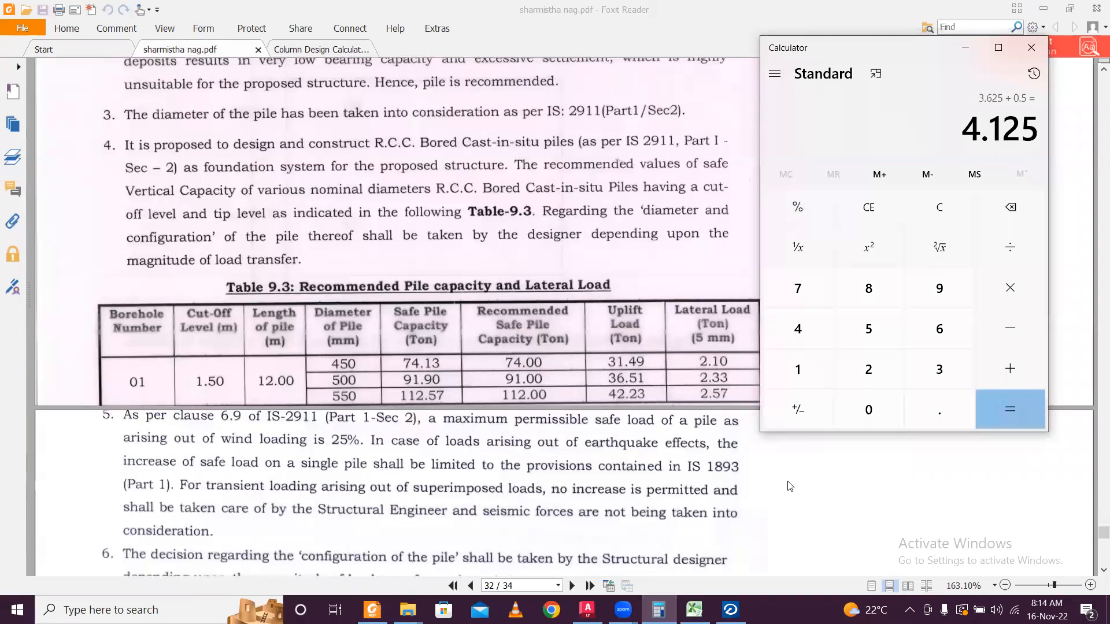
pyautogui.press('Escape')
pyautogui.write('74*1000')
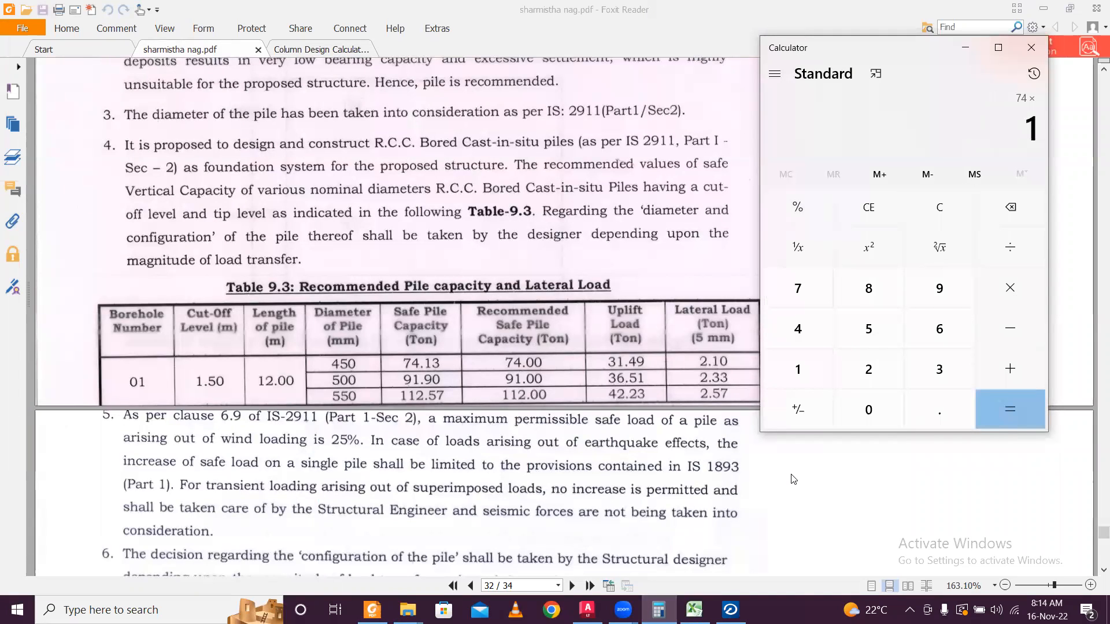
pyautogui.press('Return')
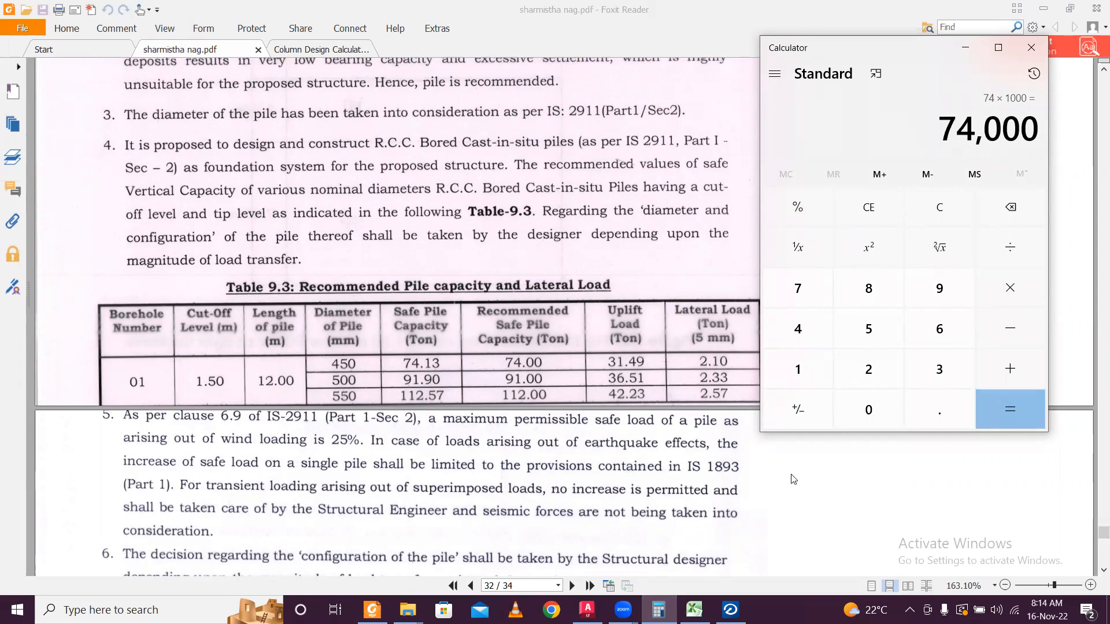
pyautogui.write('*9.81')
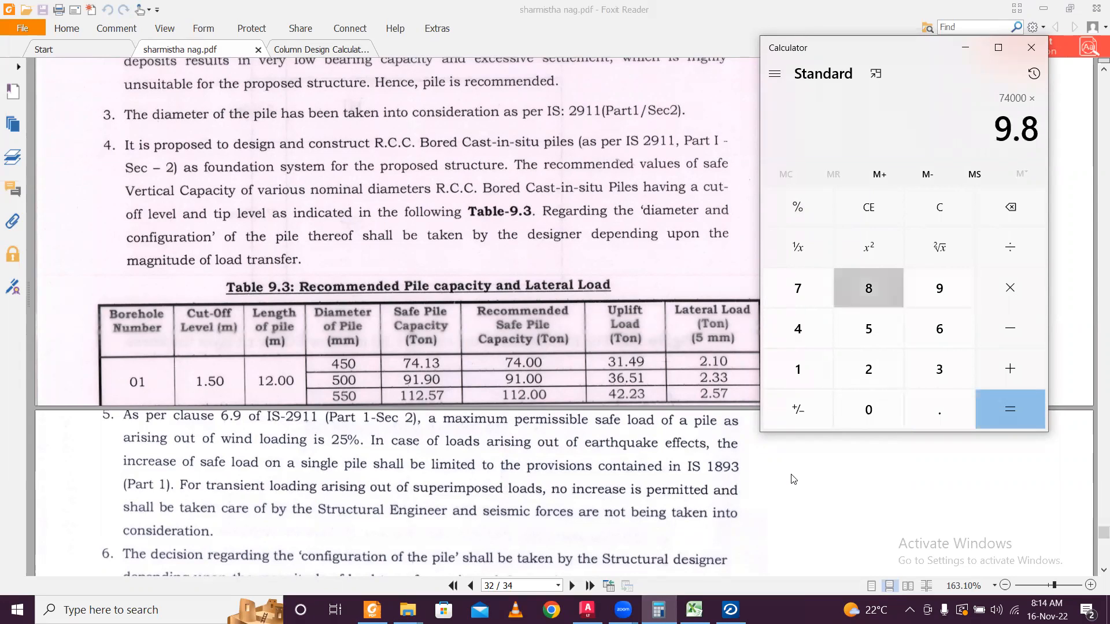
pyautogui.press('Return')
pyautogui.write('/1000')
pyautogui.press('Return')
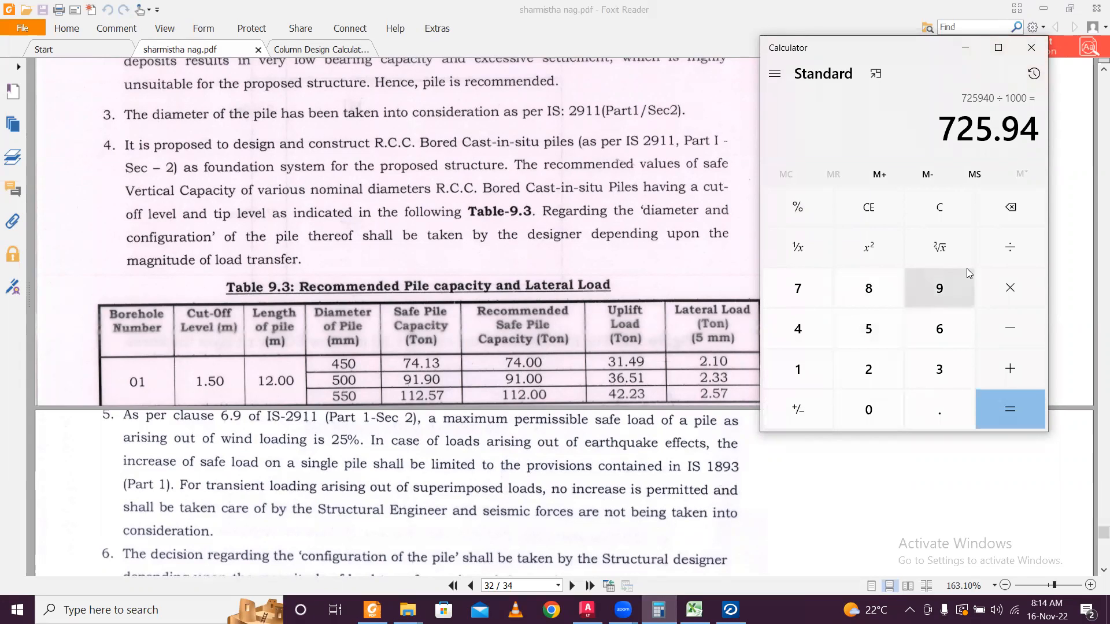
# Recheck the conversion as 74 × 9.81 = 725.94, then minimize Calculator and Foxit.
pyautogui.press('Escape')
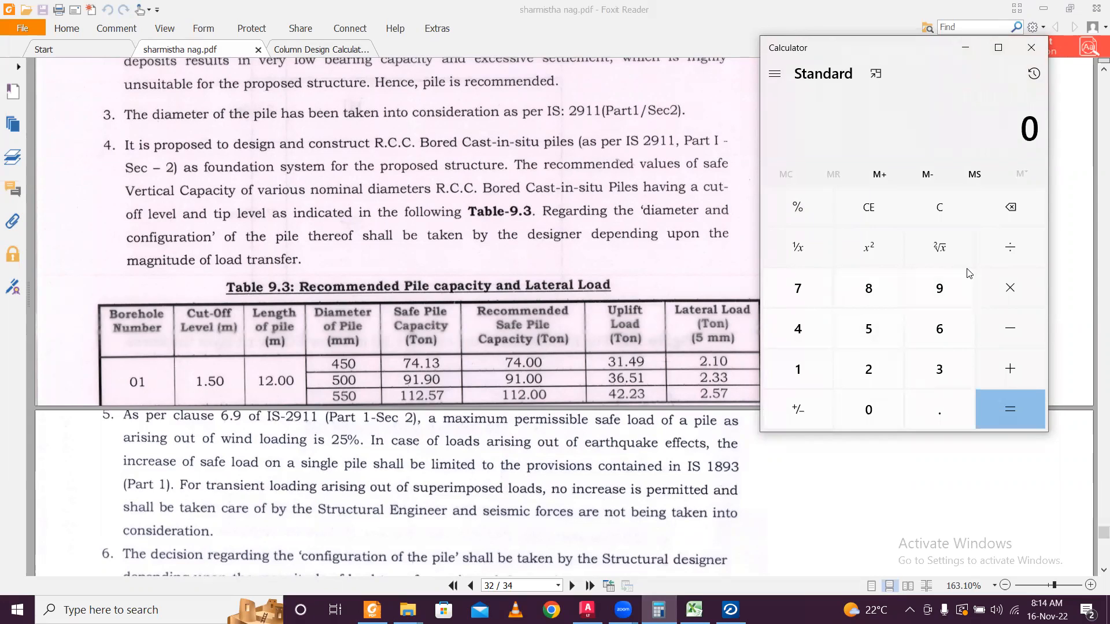
pyautogui.write('74*9')
pyautogui.write('.81')
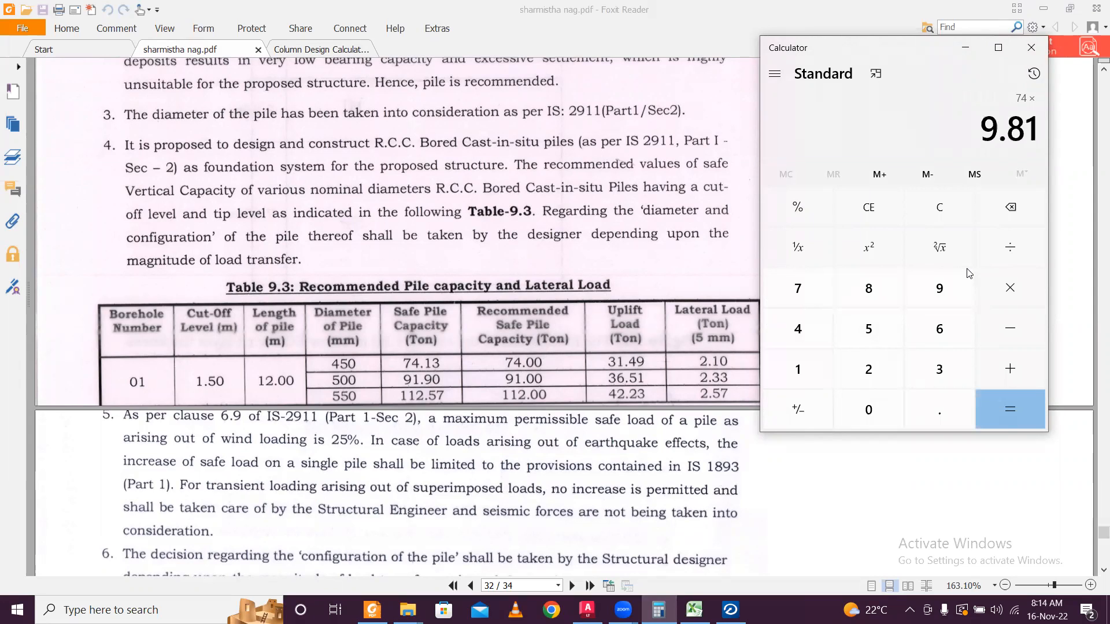
pyautogui.press('Return')
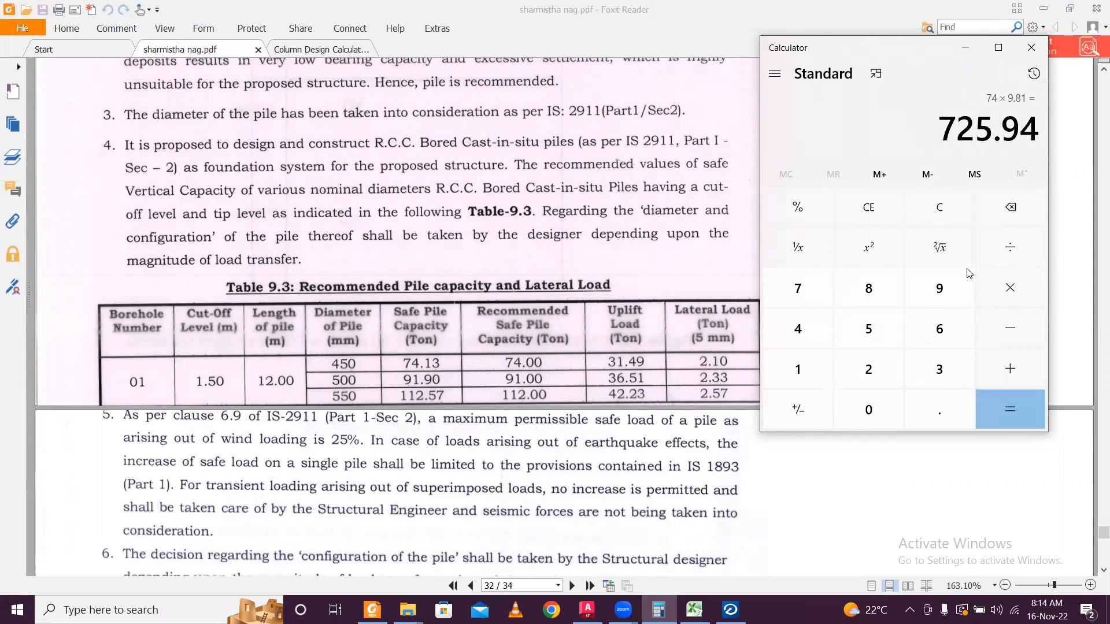
pyautogui.click(971, 50)
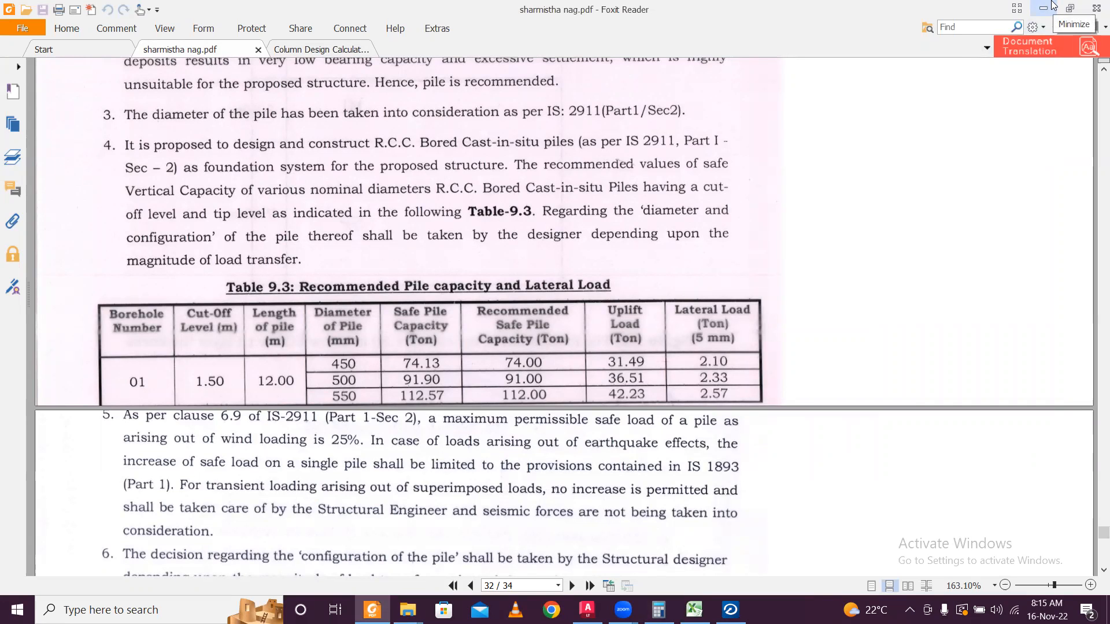
pyautogui.click(1053, 5)
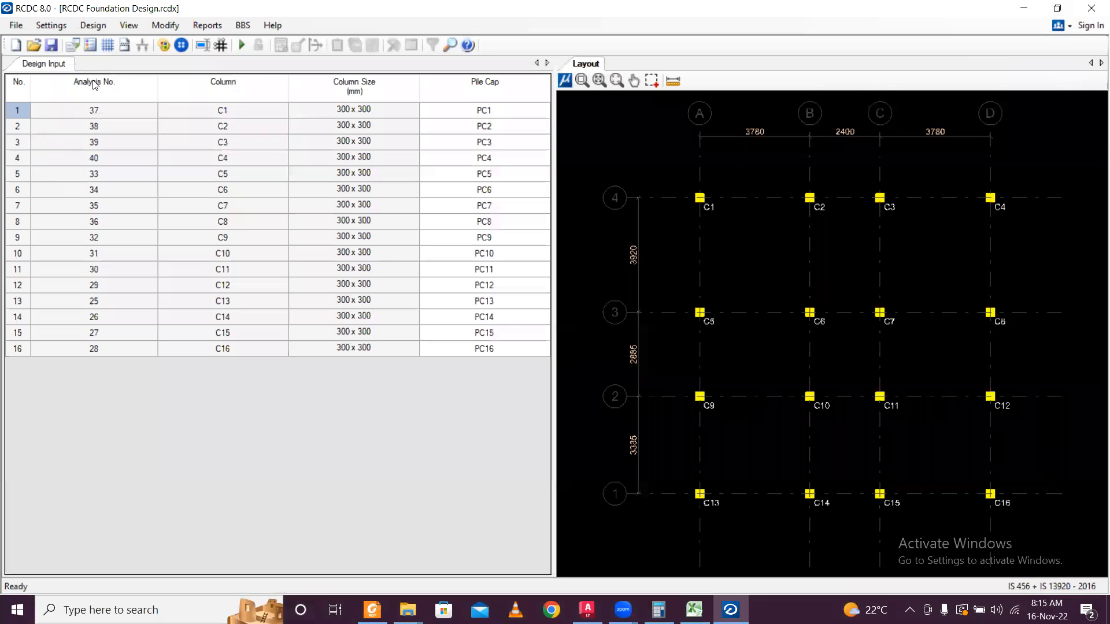
# In Pile Capacity, enter diameter 450, compression 725, tension 725 and shear 200.
pyautogui.click(51, 25)
pyautogui.click(112, 121)
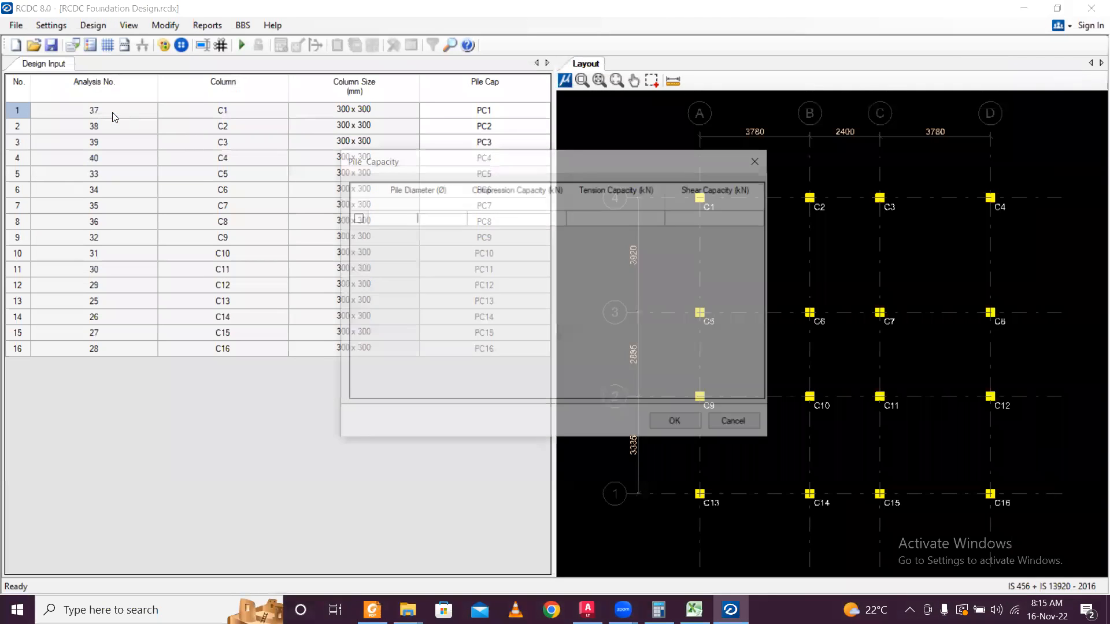
pyautogui.write('450')
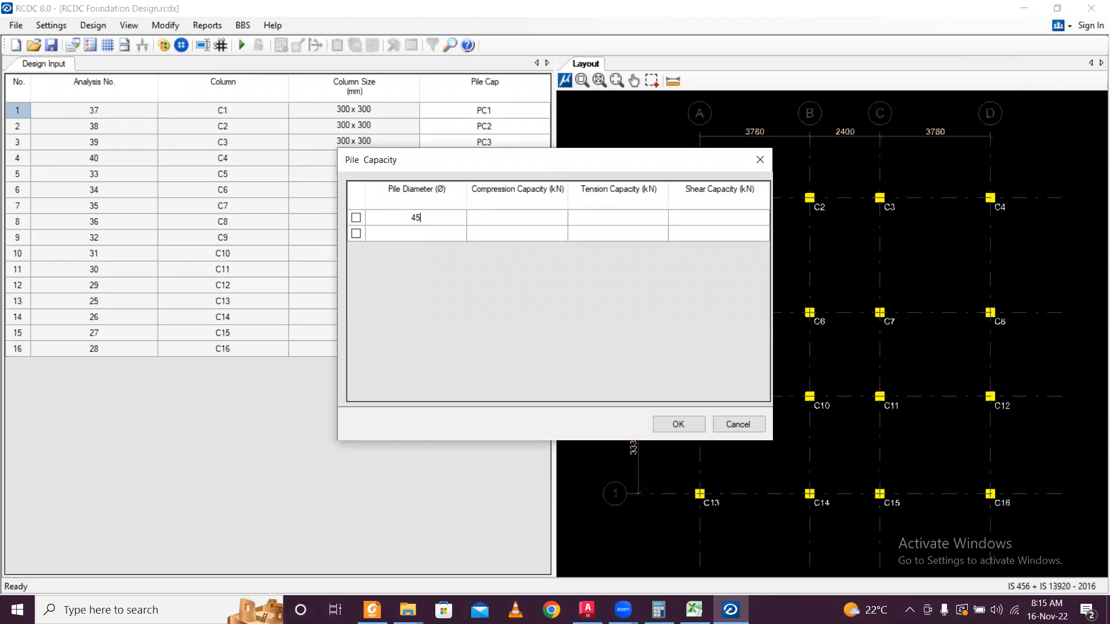
pyautogui.click(502, 219)
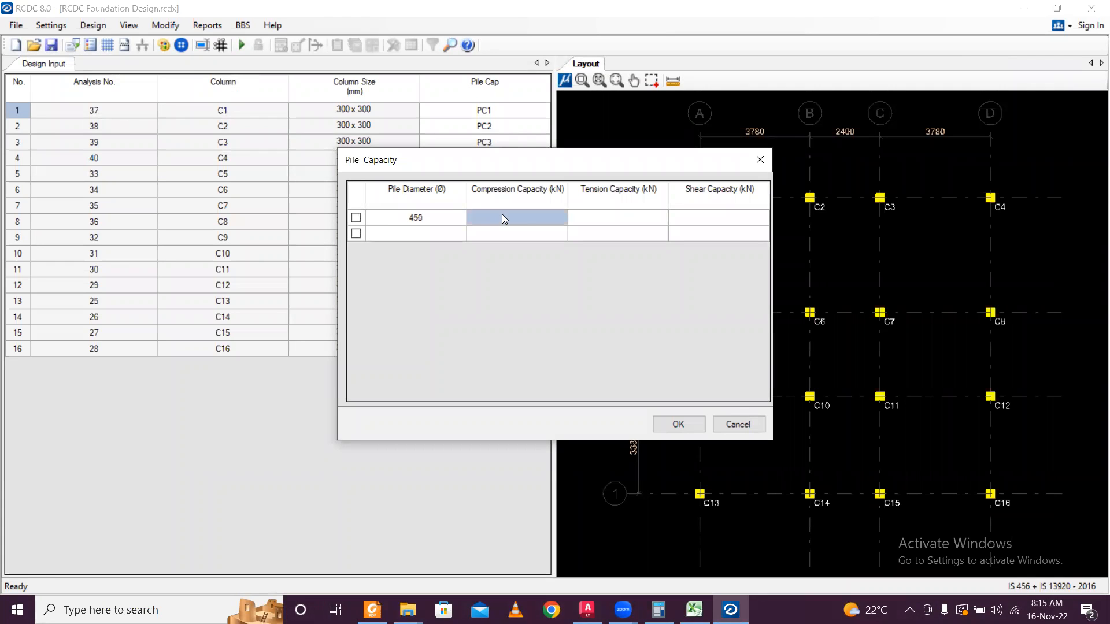
pyautogui.click(658, 610)
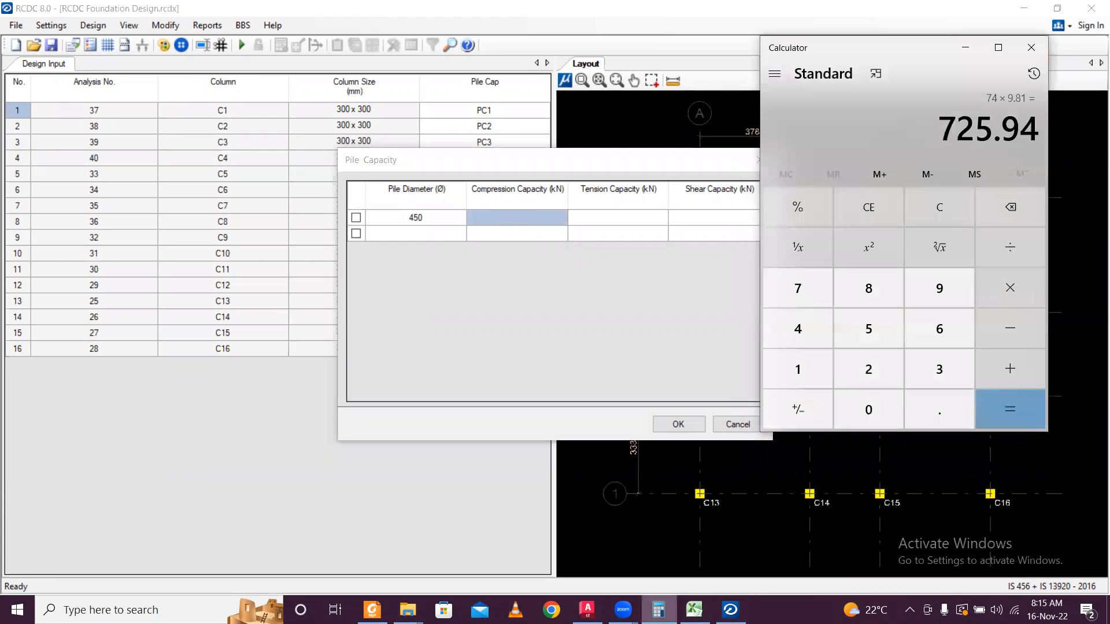
pyautogui.hotkey('alt', 'Tab')
pyautogui.write('725')
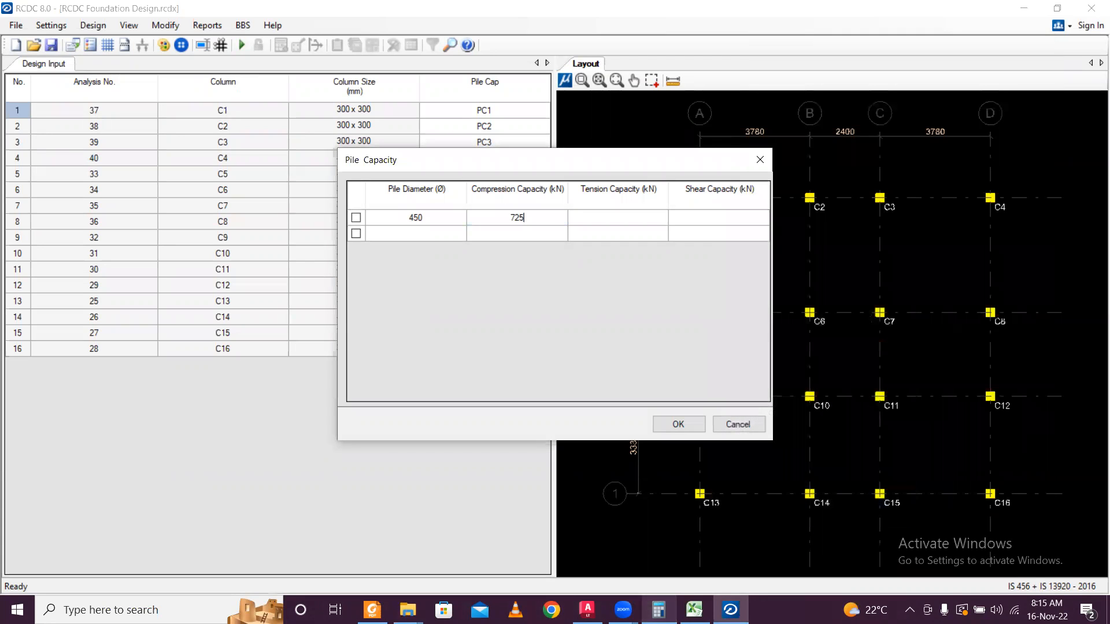
pyautogui.click(626, 219)
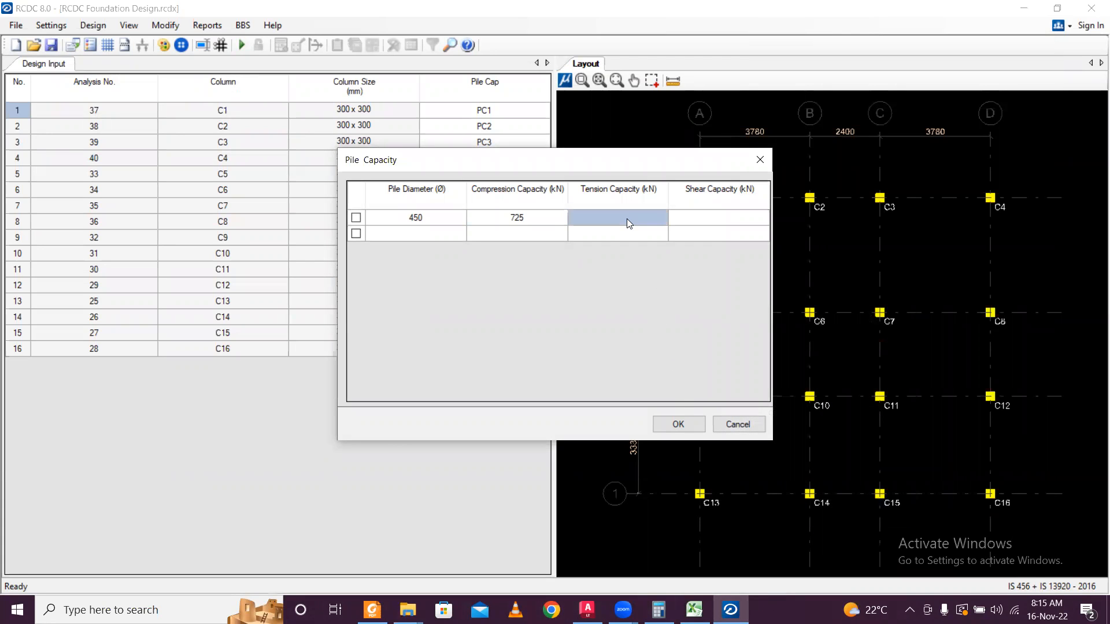
pyautogui.write('725')
pyautogui.click(718, 218)
pyautogui.write('200')
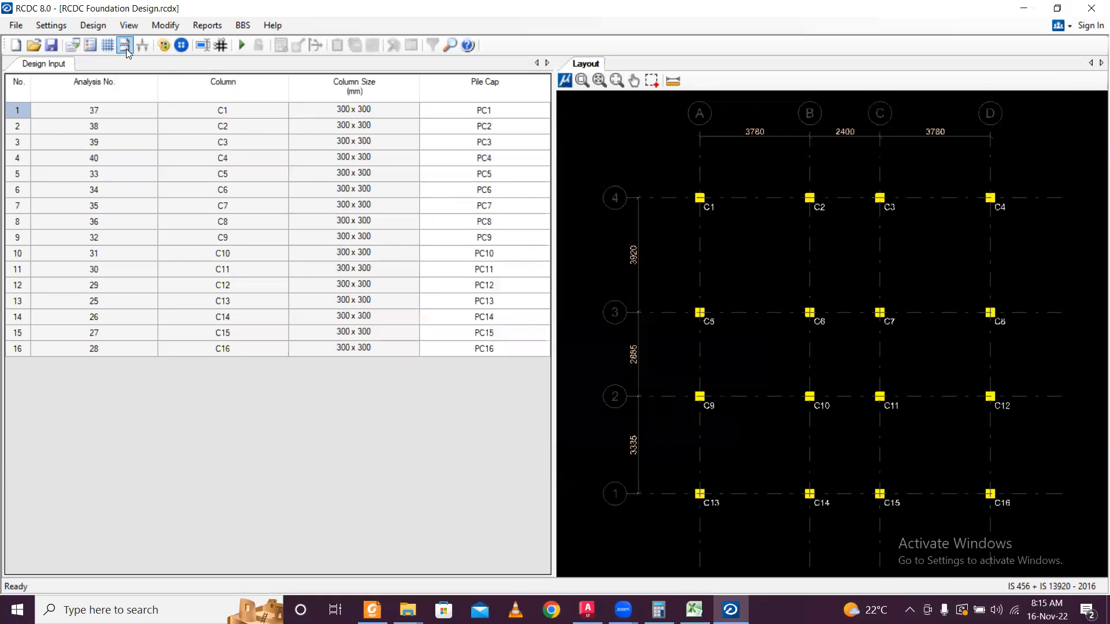
# In General Settings, keep concrete at M25 and set the steel grade to Fe550.
pyautogui.click(51, 25)
pyautogui.click(71, 42)
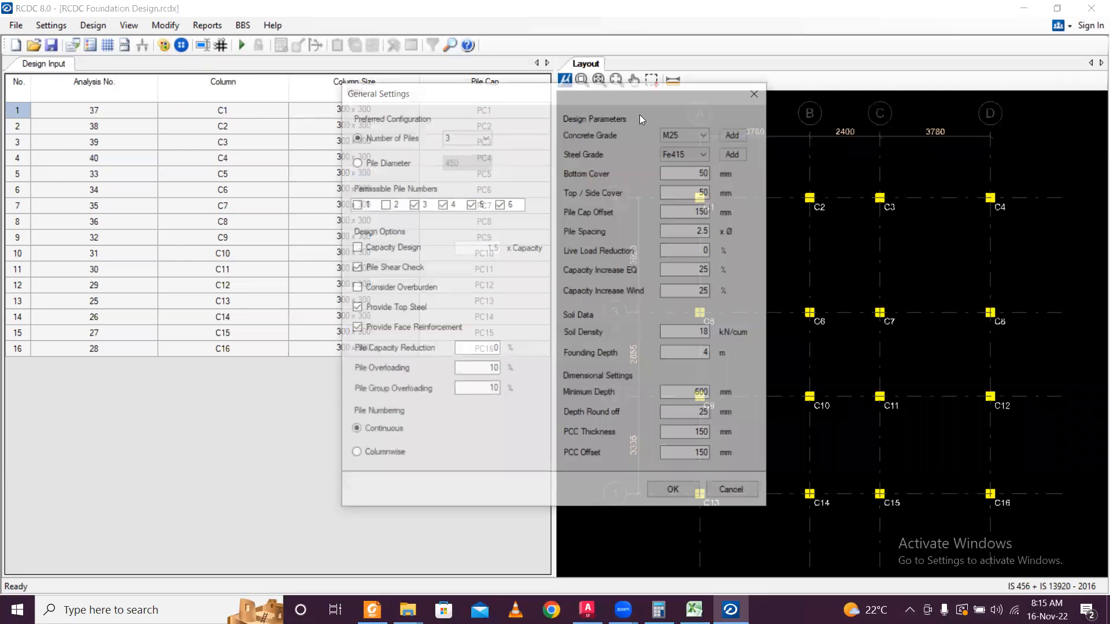
pyautogui.click(687, 134)
pyautogui.click(687, 142)
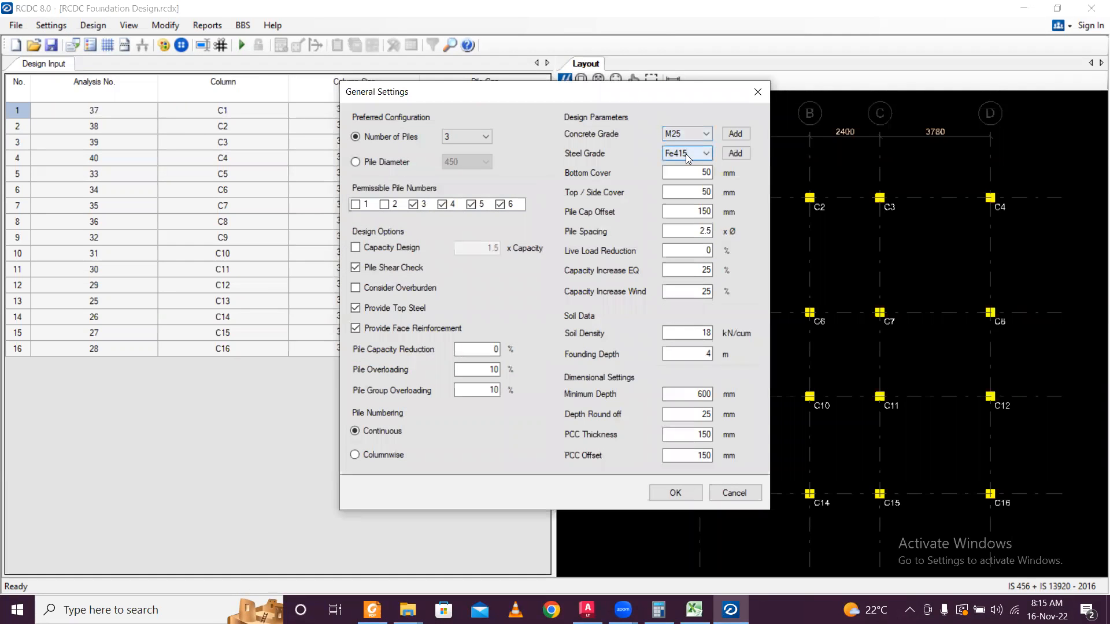
pyautogui.click(687, 154)
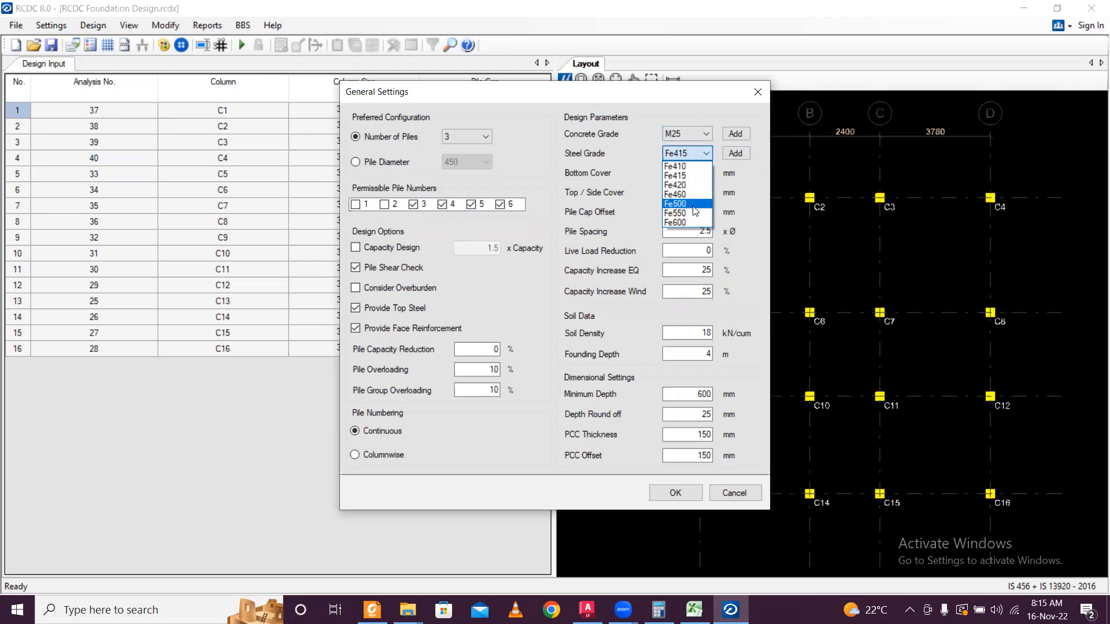
pyautogui.click(687, 213)
pyautogui.click(693, 155)
pyautogui.click(694, 190)
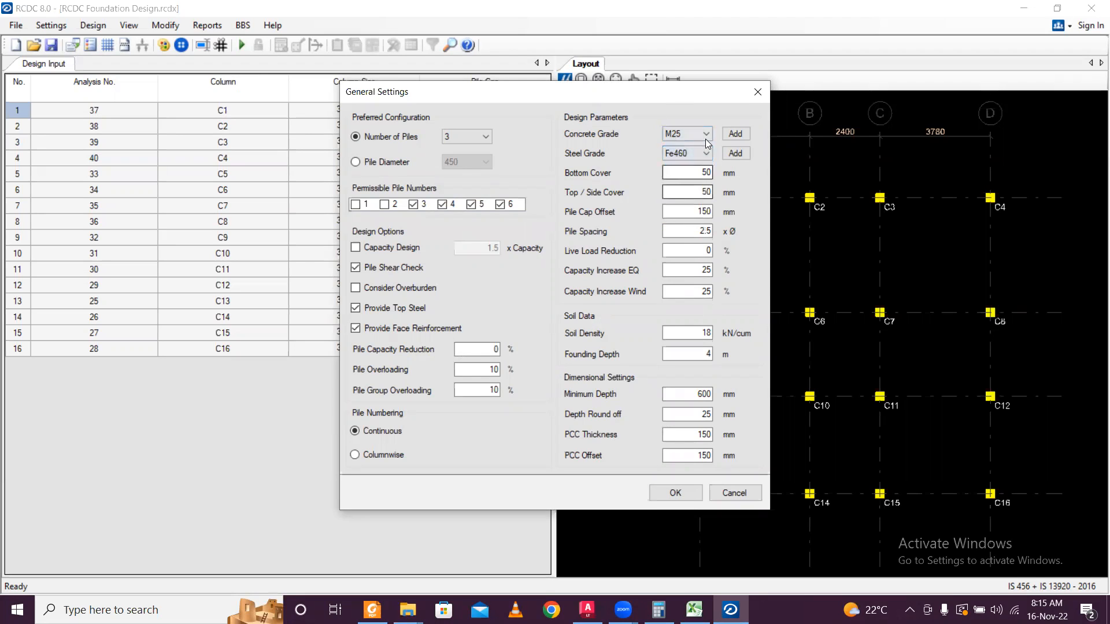
pyautogui.click(705, 153)
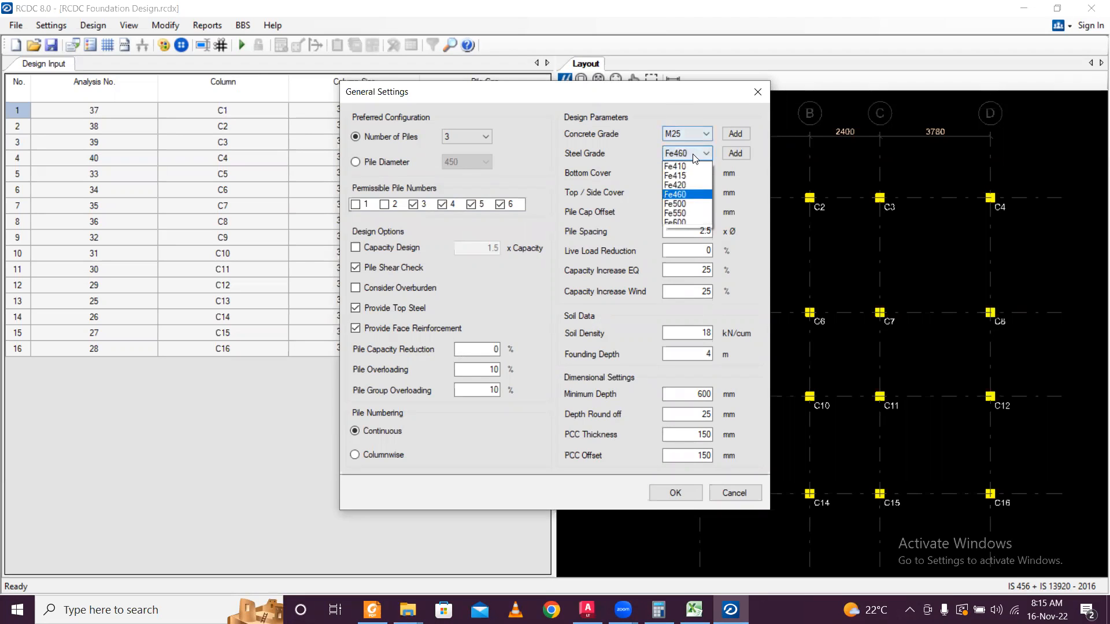
pyautogui.click(709, 202)
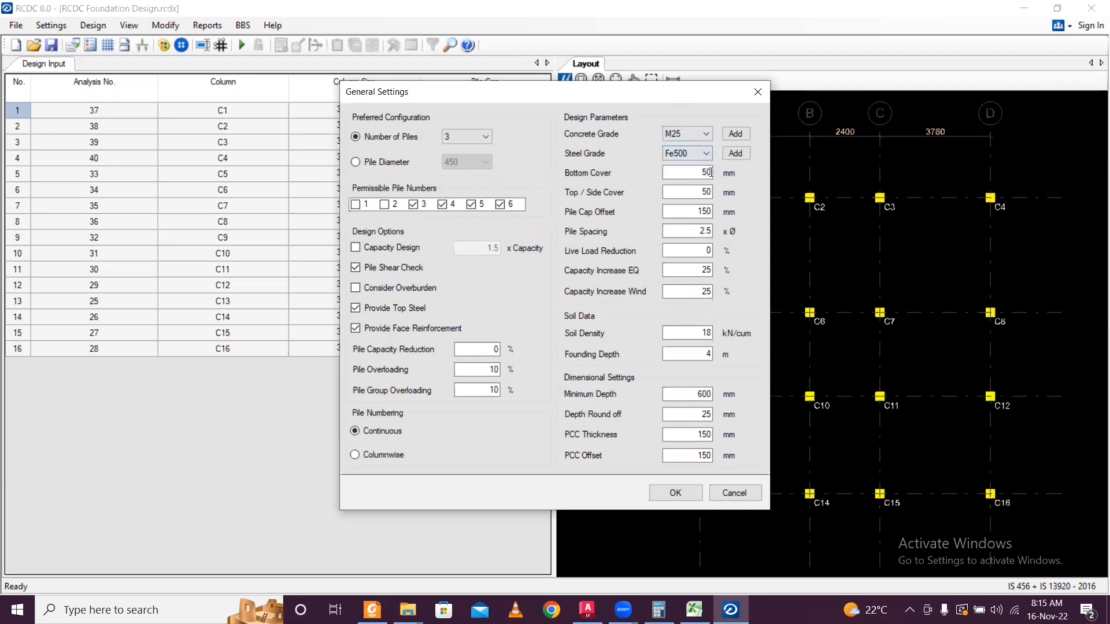
pyautogui.click(678, 150)
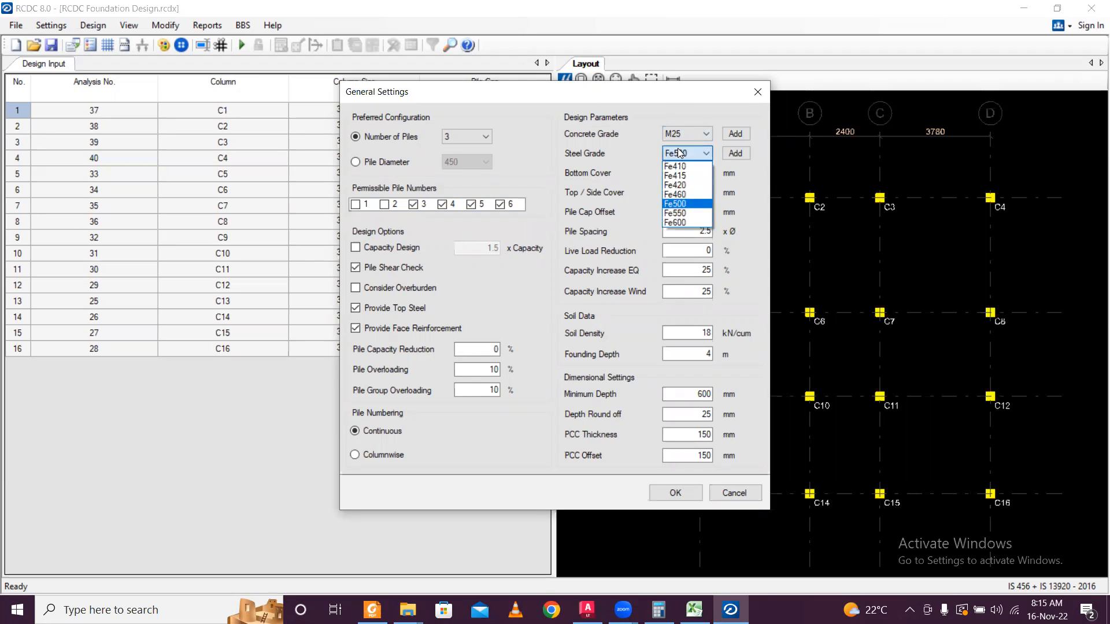
pyautogui.click(688, 213)
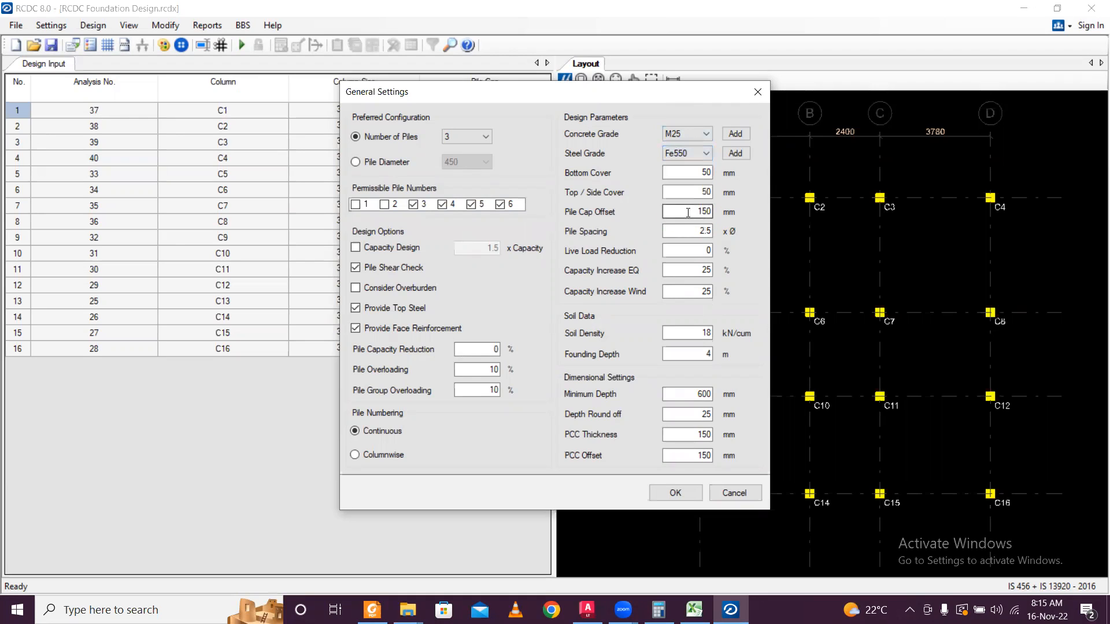
# Base the pile layout on the 450 mm pile diameter and apply the settings.
pyautogui.click(365, 163)
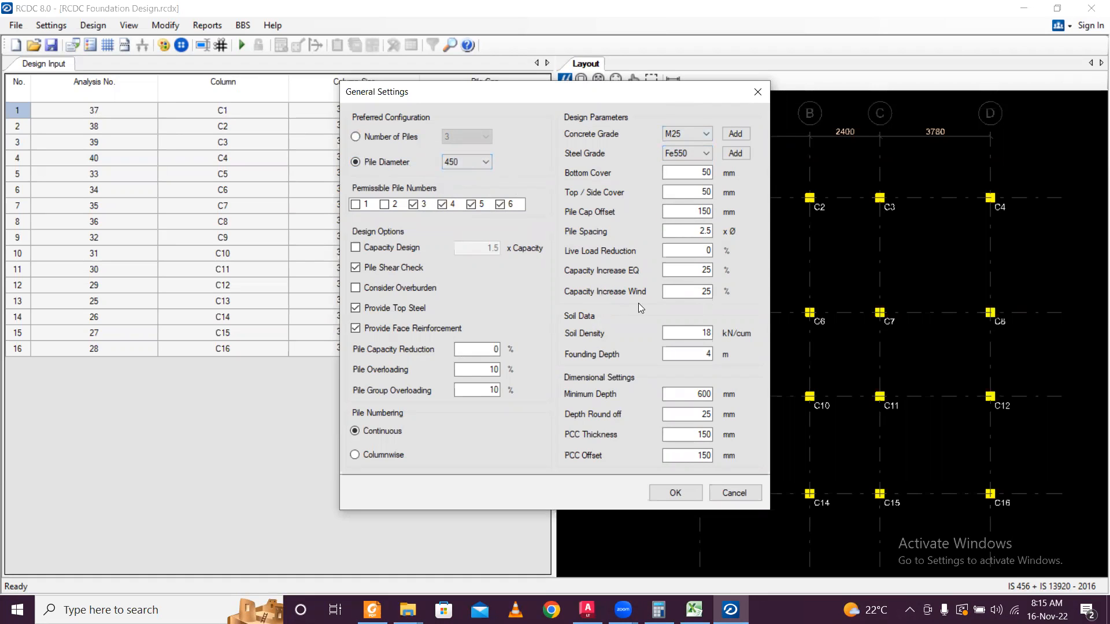
pyautogui.click(676, 493)
pyautogui.click(52, 25)
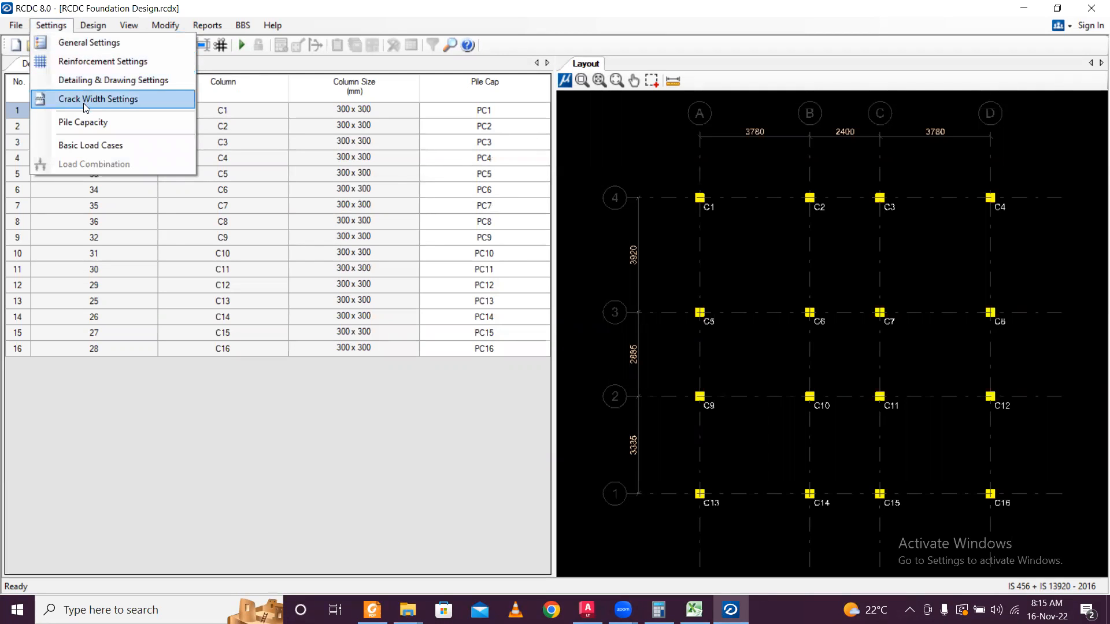
# Classify LOAD 1–4 as Earthquake X, Earthquake Z, Dead Load and Live Load.
pyautogui.click(95, 147)
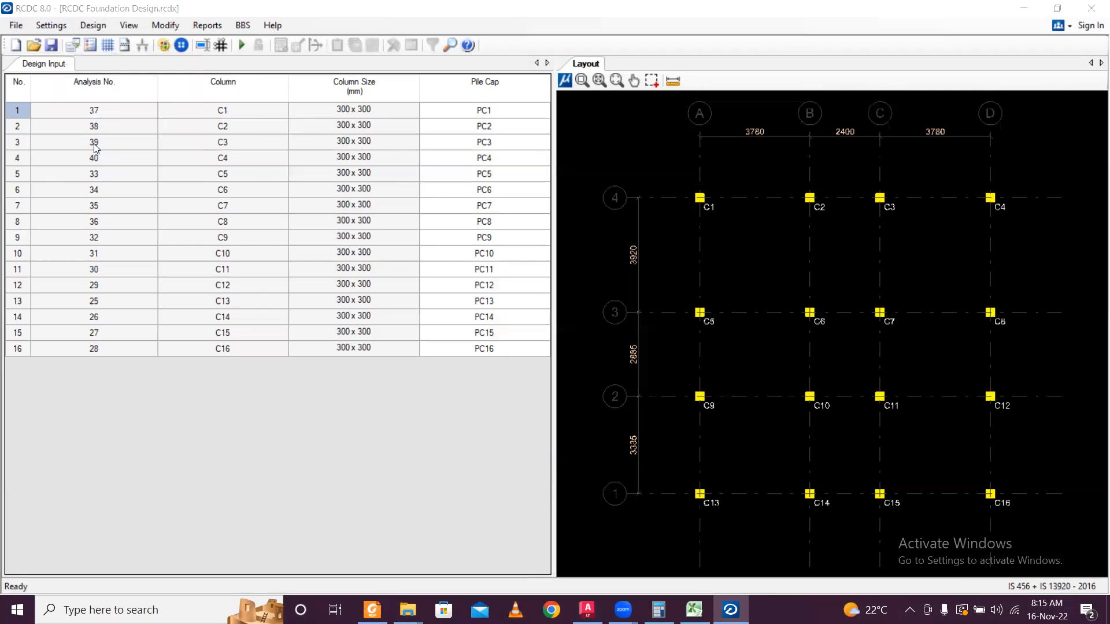
pyautogui.click(523, 171)
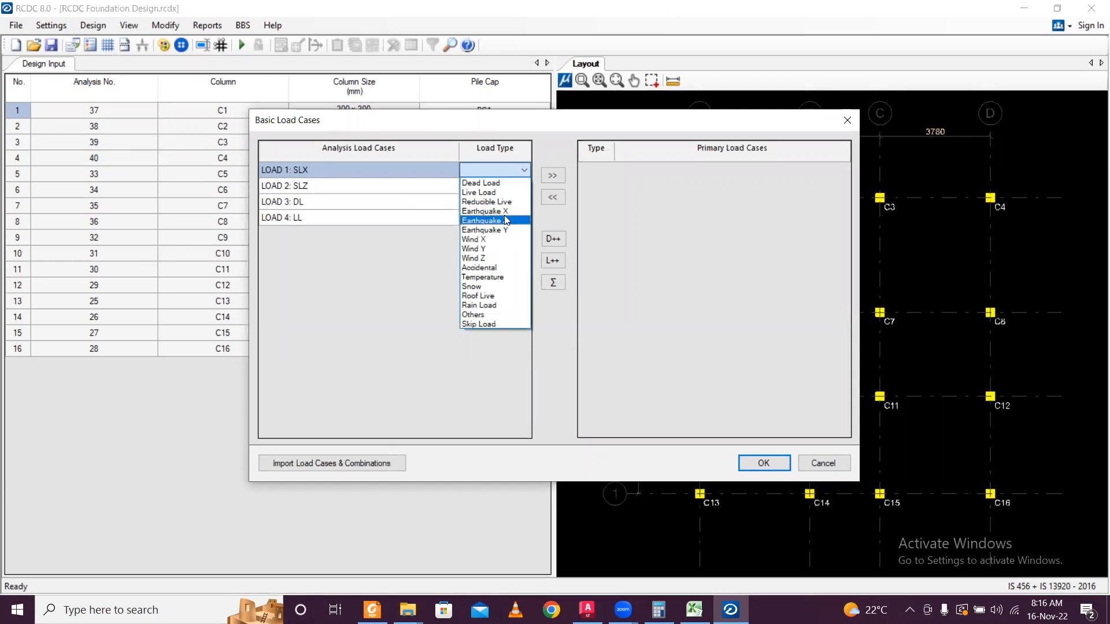
pyautogui.click(504, 212)
pyautogui.click(509, 185)
pyautogui.click(524, 186)
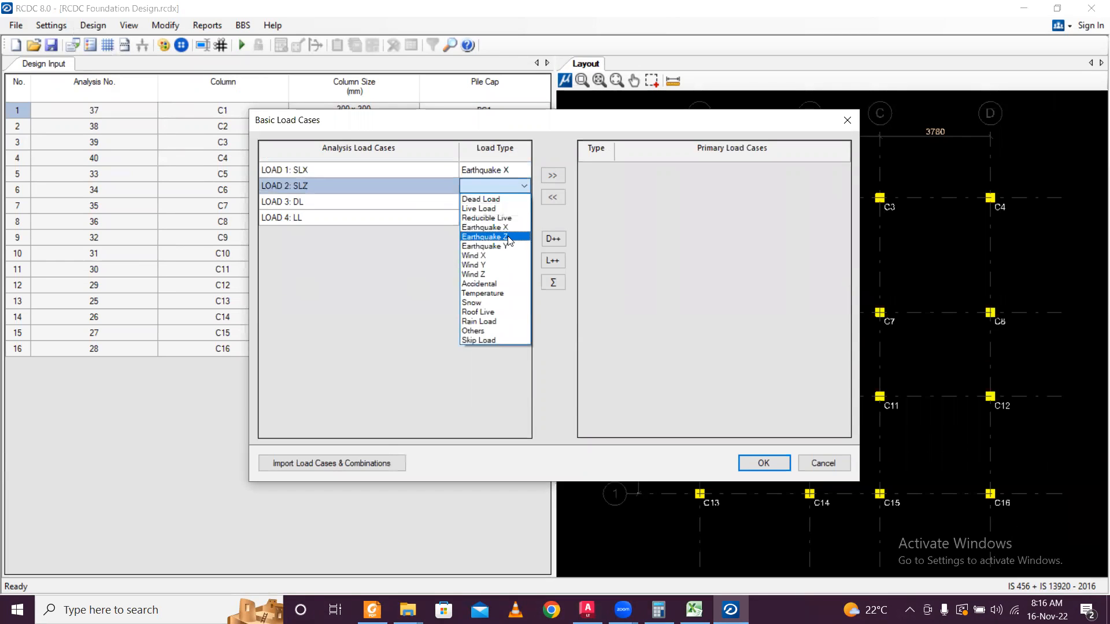
pyautogui.click(509, 237)
pyautogui.click(509, 201)
pyautogui.click(523, 201)
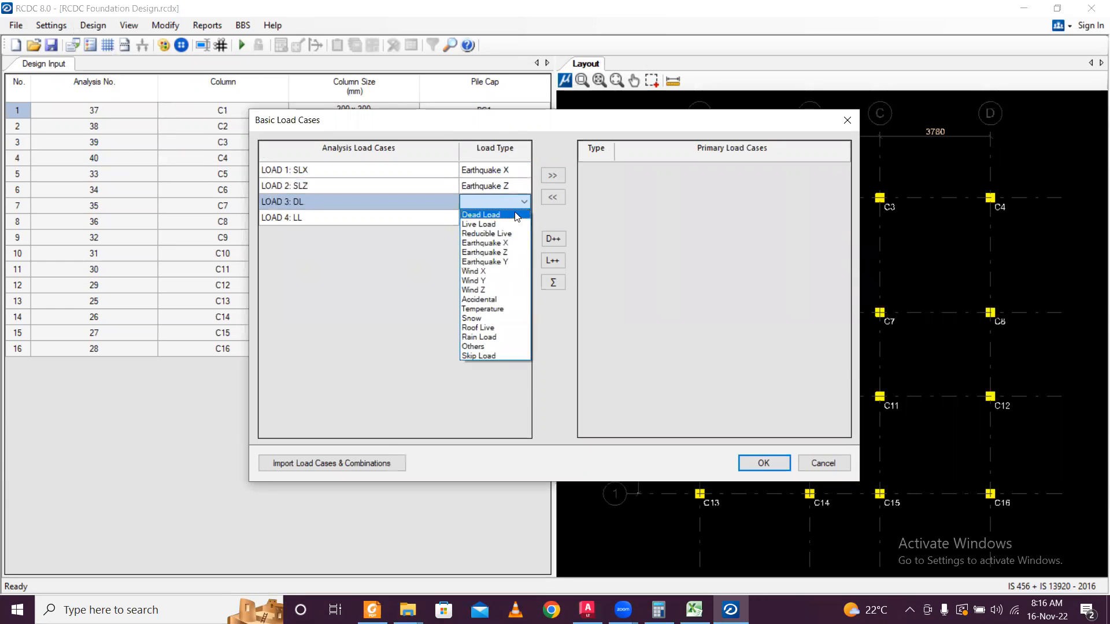
pyautogui.click(516, 215)
pyautogui.click(509, 217)
pyautogui.click(525, 220)
pyautogui.click(485, 240)
# Move all four loads into the primary load cases and confirm the classification.
pyautogui.keyDown('ctrl'); pyautogui.click(416, 202); pyautogui.keyUp('ctrl')
pyautogui.keyDown('ctrl'); pyautogui.click(416, 202); pyautogui.keyUp('ctrl')
pyautogui.keyDown('ctrl'); pyautogui.click(430, 185); pyautogui.keyUp('ctrl')
pyautogui.keyDown('ctrl'); pyautogui.click(431, 171); pyautogui.keyUp('ctrl')
pyautogui.keyDown('ctrl'); pyautogui.click(435, 202); pyautogui.keyUp('ctrl')
pyautogui.click(552, 176)
pyautogui.click(761, 464)
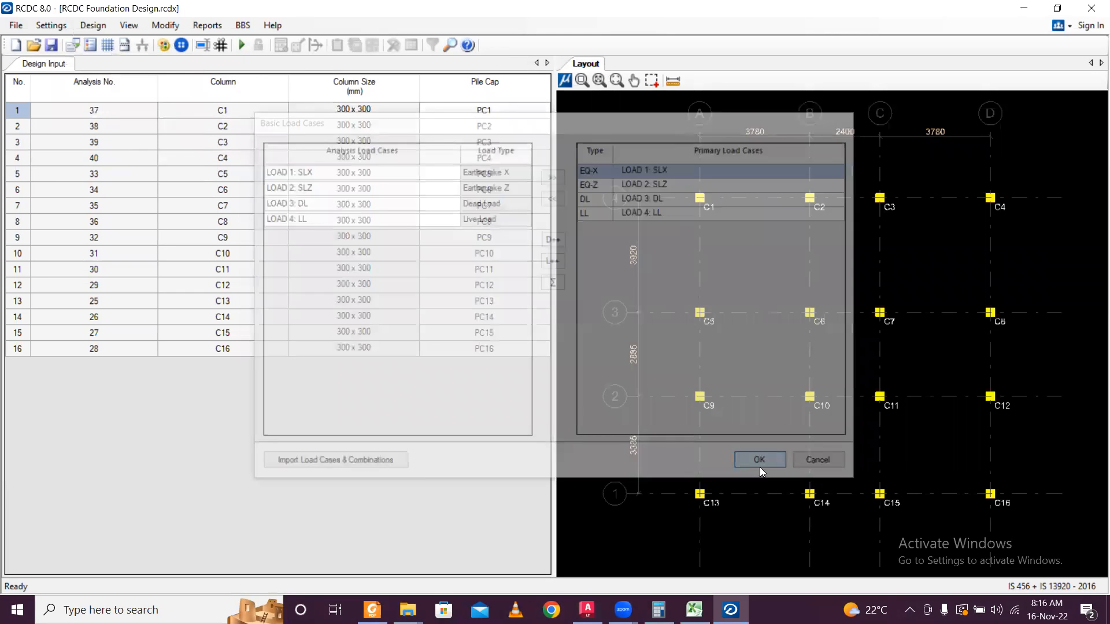
# Fill both design and sizing load combinations from the For Regular Structure template.
pyautogui.click(721, 443)
pyautogui.click(726, 407)
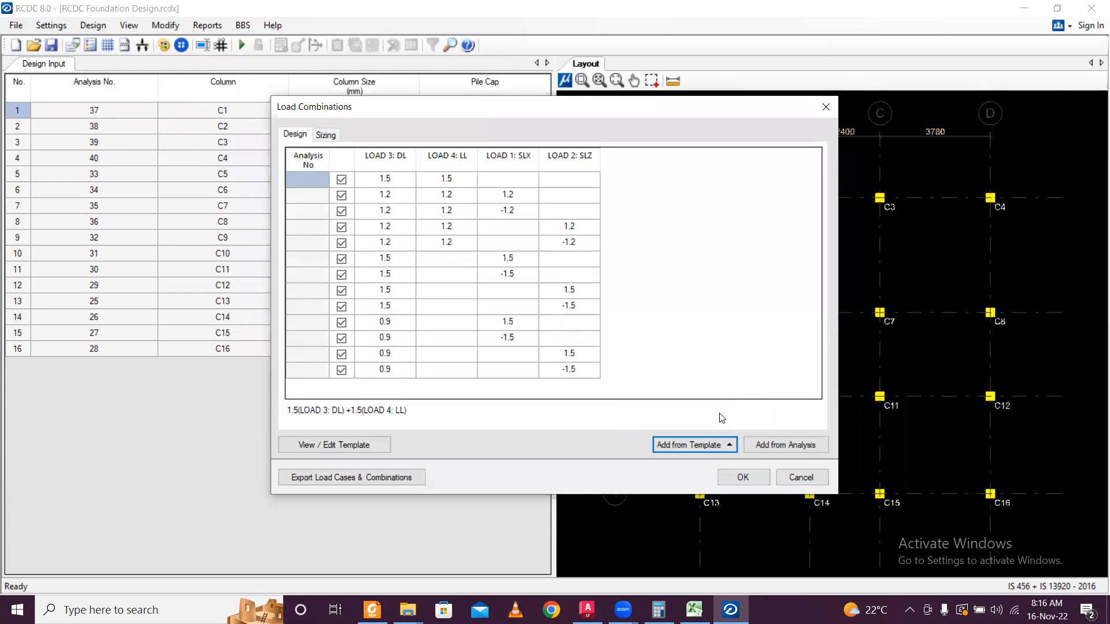
pyautogui.click(326, 135)
pyautogui.click(695, 442)
pyautogui.click(706, 396)
# Accept the combinations, generate pile configurations and auto-design three-pile 450 Ø caps, 600 mm thick.
pyautogui.click(734, 478)
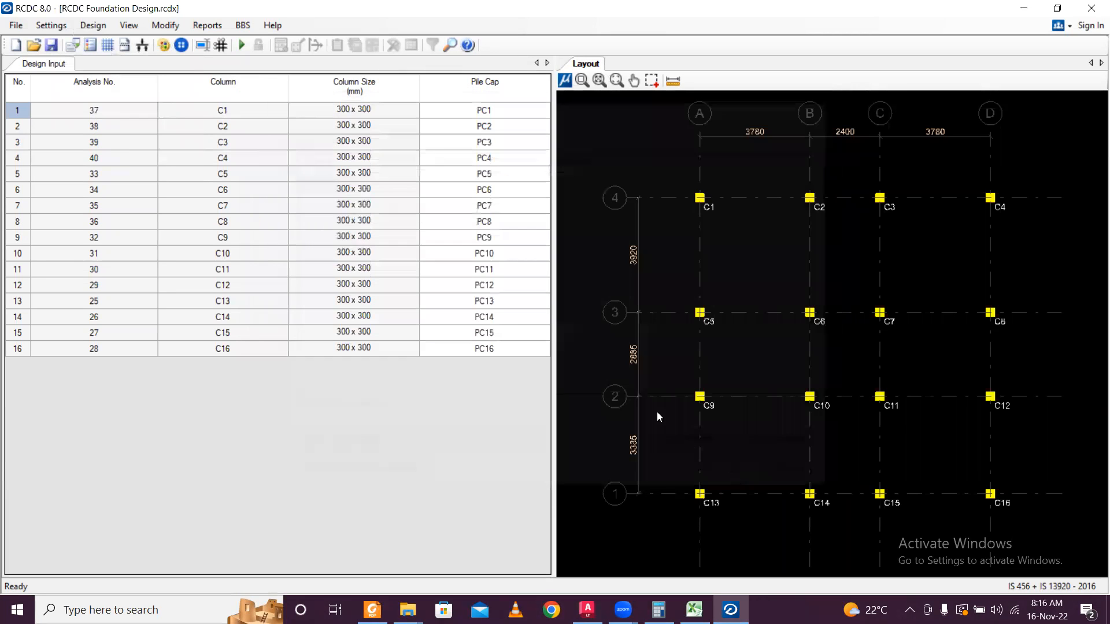
pyautogui.click(245, 46)
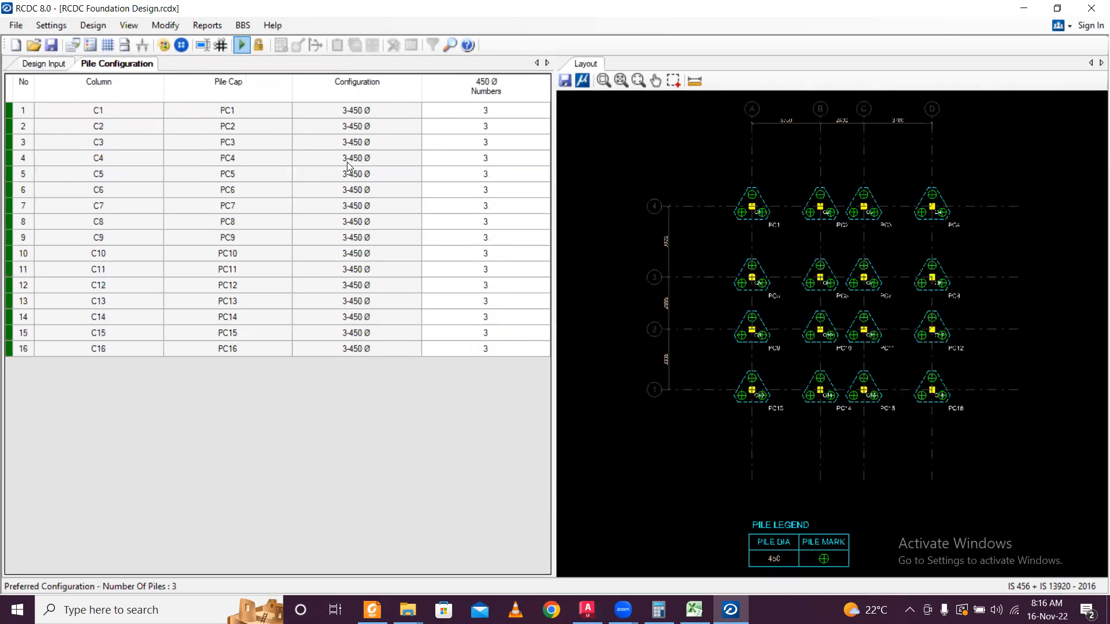
pyautogui.click(241, 47)
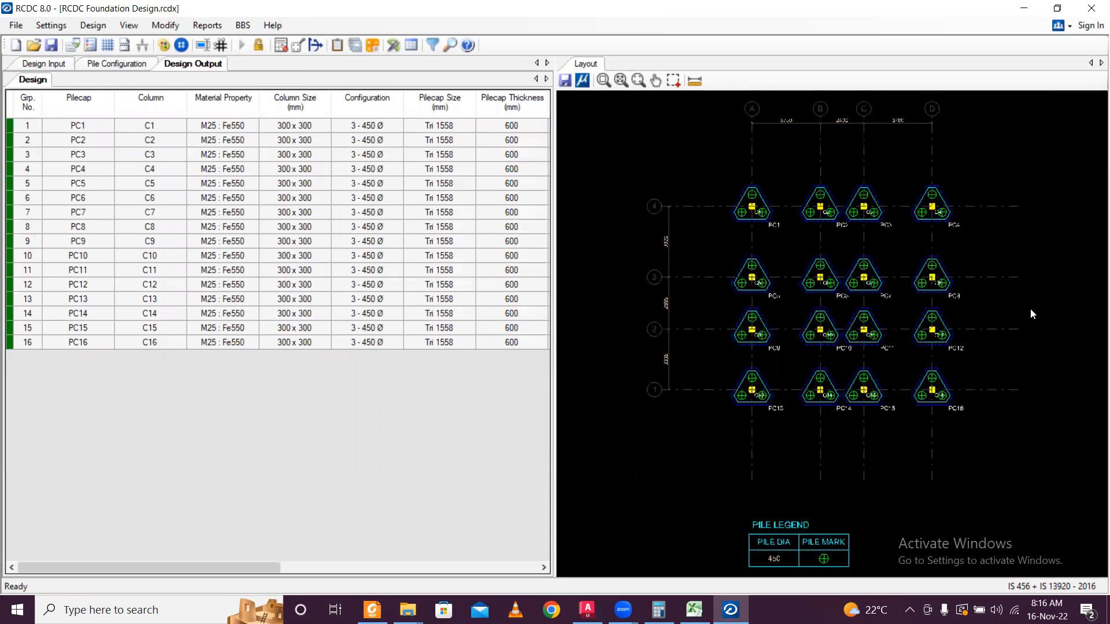
pyautogui.scroll(3, 1030, 309)
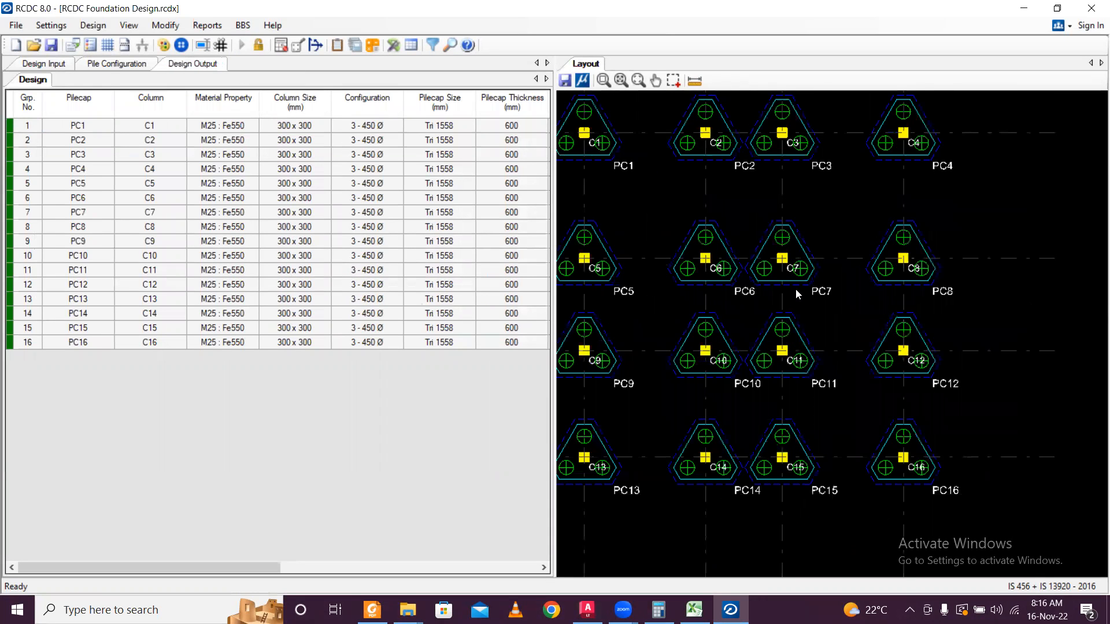
pyautogui.scroll(-3, 783, 288)
pyautogui.scroll(2, 783, 288)
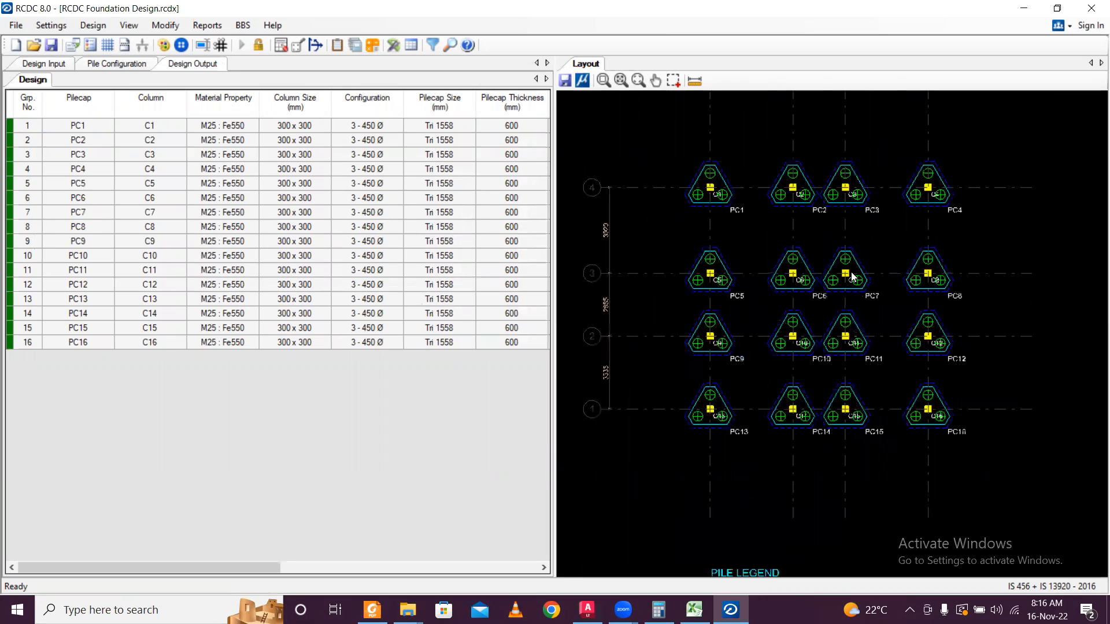
pyautogui.scroll(2, 850, 253)
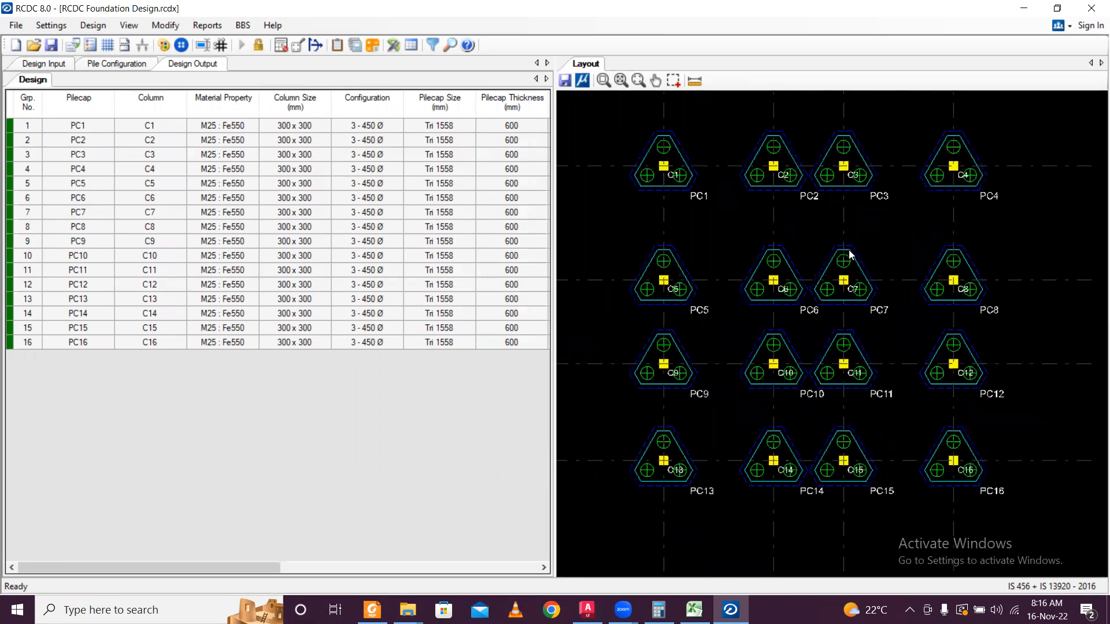
pyautogui.scroll(-1, 850, 253)
pyautogui.scroll(-1, 850, 255)
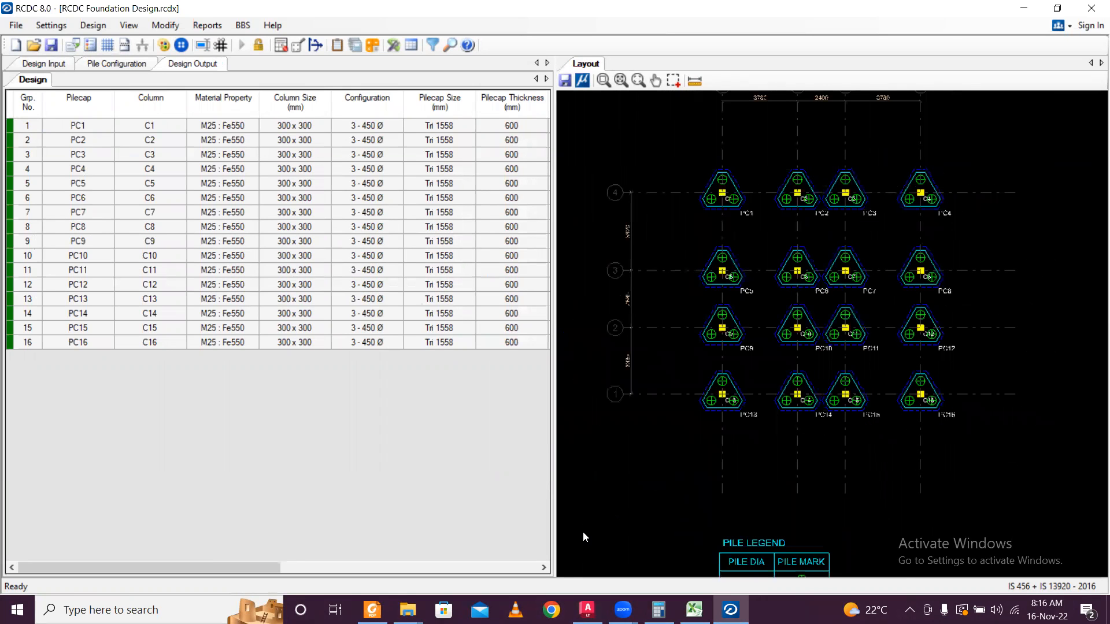
# Switch to AutoCAD LT and pan across the sheets to the pile layout drawing.
pyautogui.hotkey('alt', 'Tab')
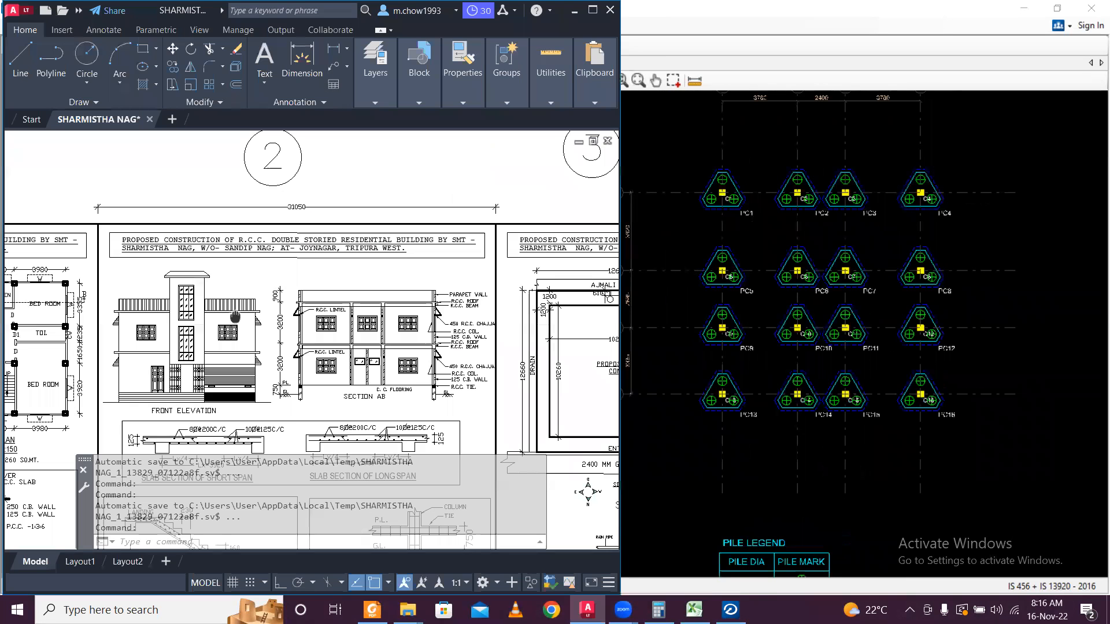
pyautogui.moveTo(509, 335); pyautogui.dragTo(286, 299, button='middle')
pyautogui.moveTo(553, 305)
pyautogui.mouseDown(button='middle')
pyautogui.moveTo(356, 287)
pyautogui.moveTo(605, 279)
pyautogui.mouseUp(button='middle')
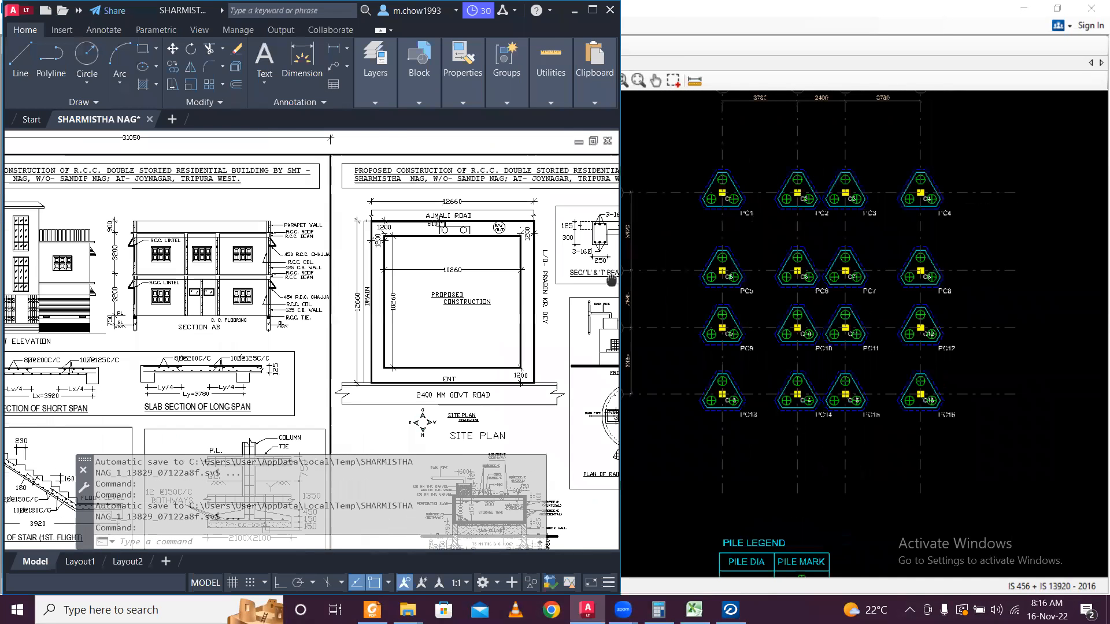
pyautogui.scroll(-4, 361, 251)
pyautogui.scroll(2, 210, 227)
pyautogui.moveTo(468, 283); pyautogui.dragTo(141, 309, button='middle')
pyautogui.moveTo(606, 254); pyautogui.dragTo(363, 260, button='middle')
pyautogui.scroll(4, 365, 264)
pyautogui.click(573, 16)
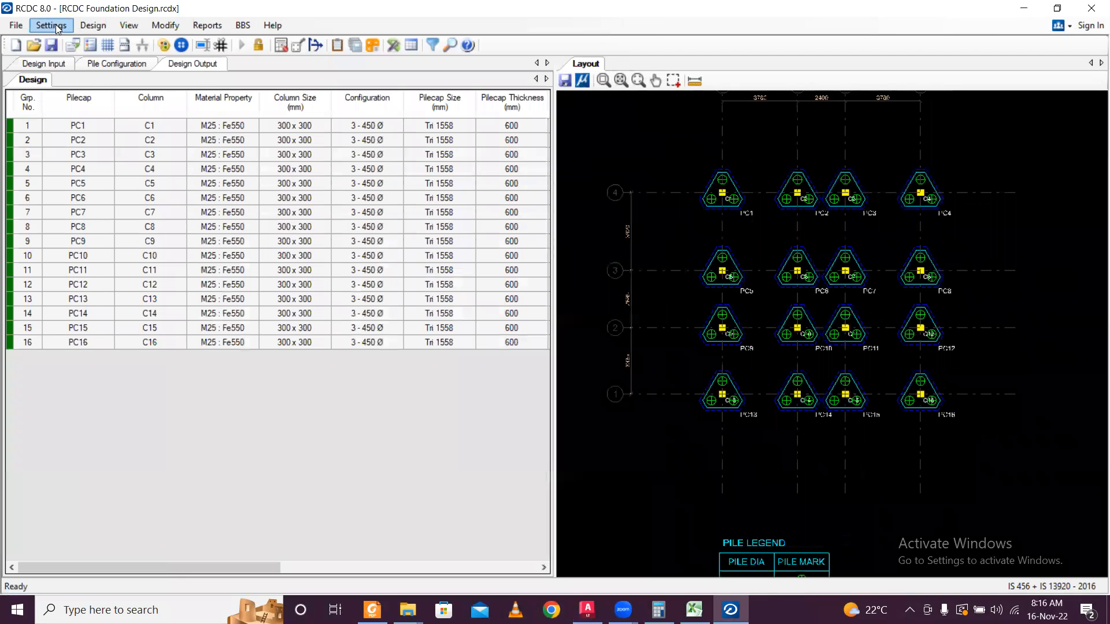
# Review general settings and design output, then unlock the design, discarding its values.
pyautogui.click(58, 29)
pyautogui.click(66, 40)
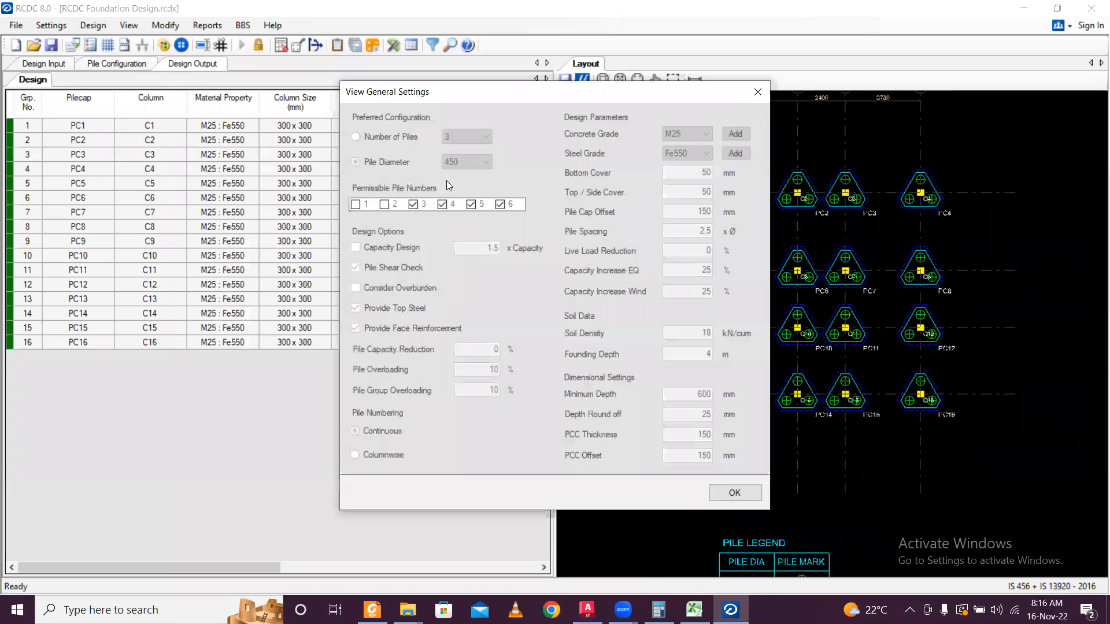
pyautogui.click(757, 92)
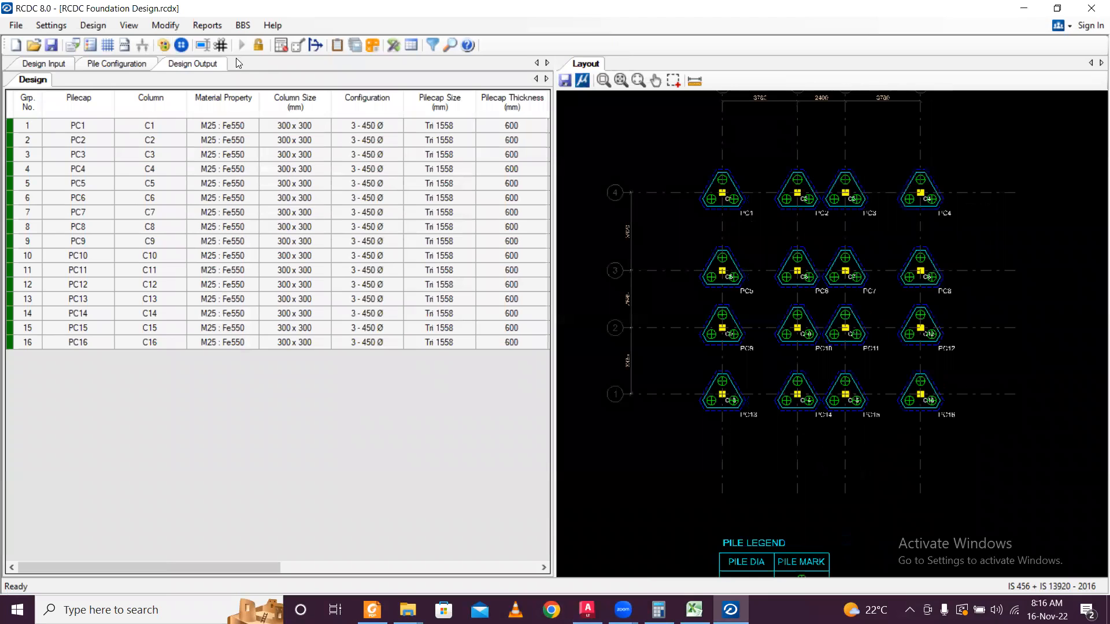
pyautogui.click(191, 63)
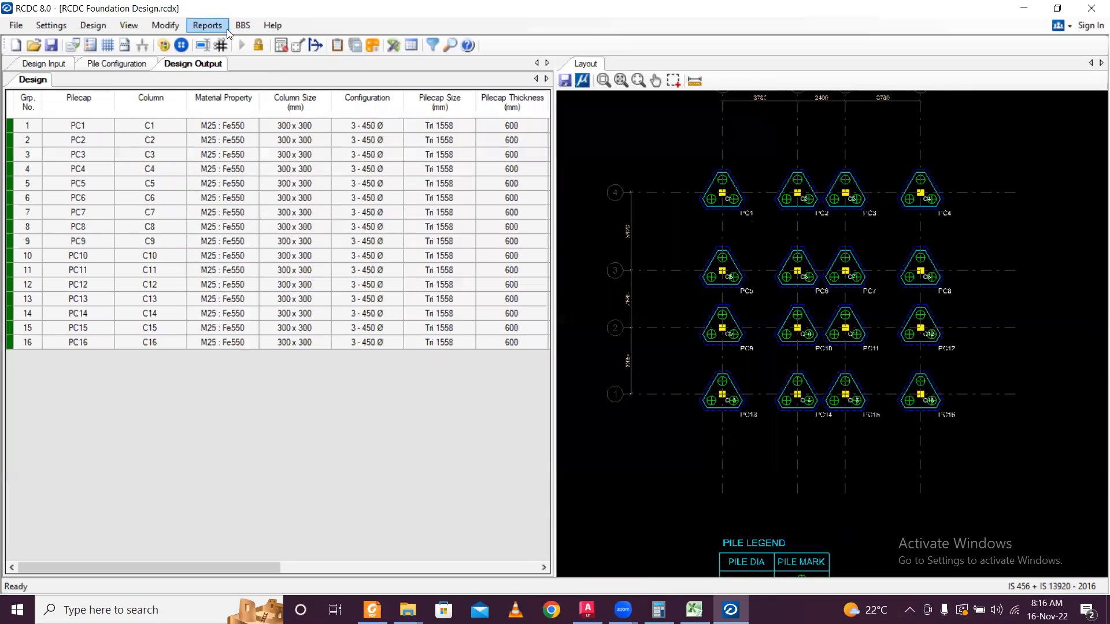
pyautogui.click(92, 25)
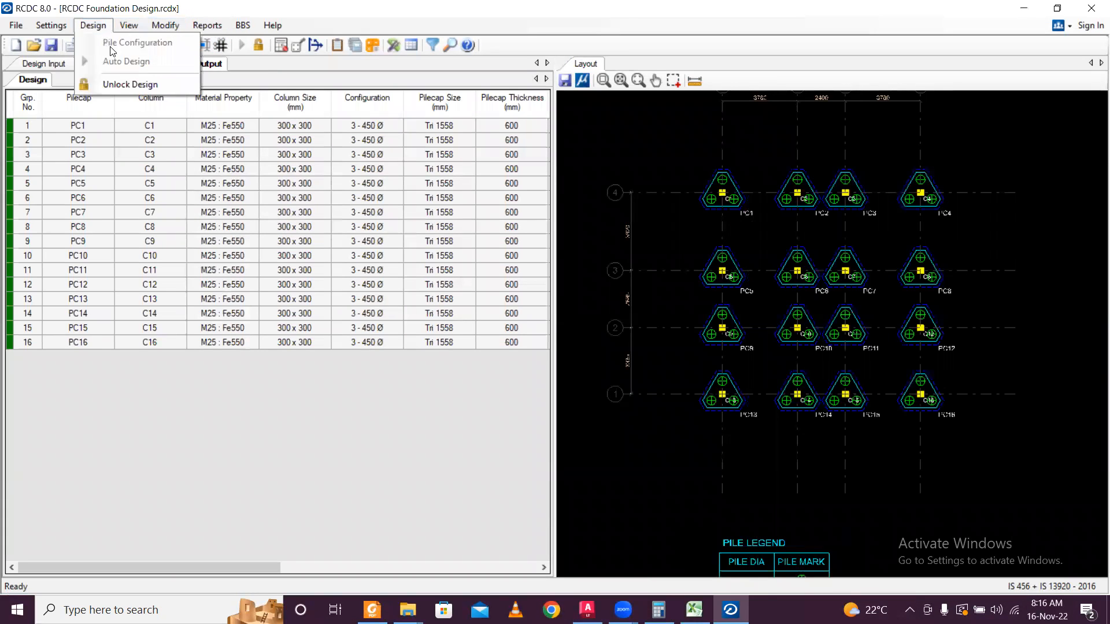
pyautogui.click(129, 85)
pyautogui.click(569, 357)
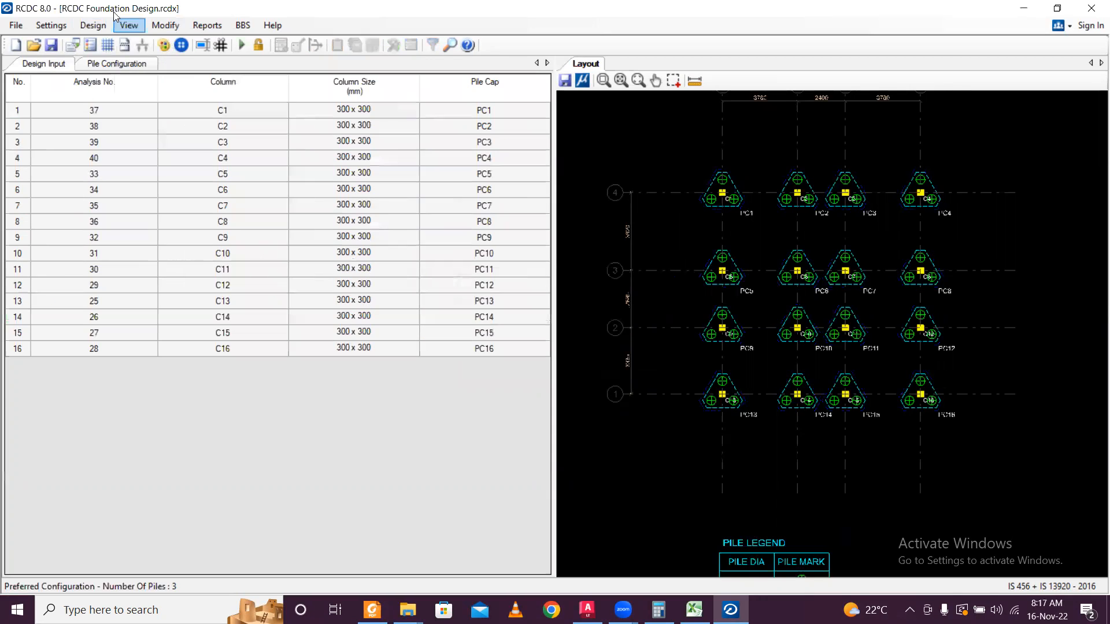
# Recheck general and reinforcement settings, then unlock the pile configuration to clear the pile caps.
pyautogui.click(51, 25)
pyautogui.click(63, 44)
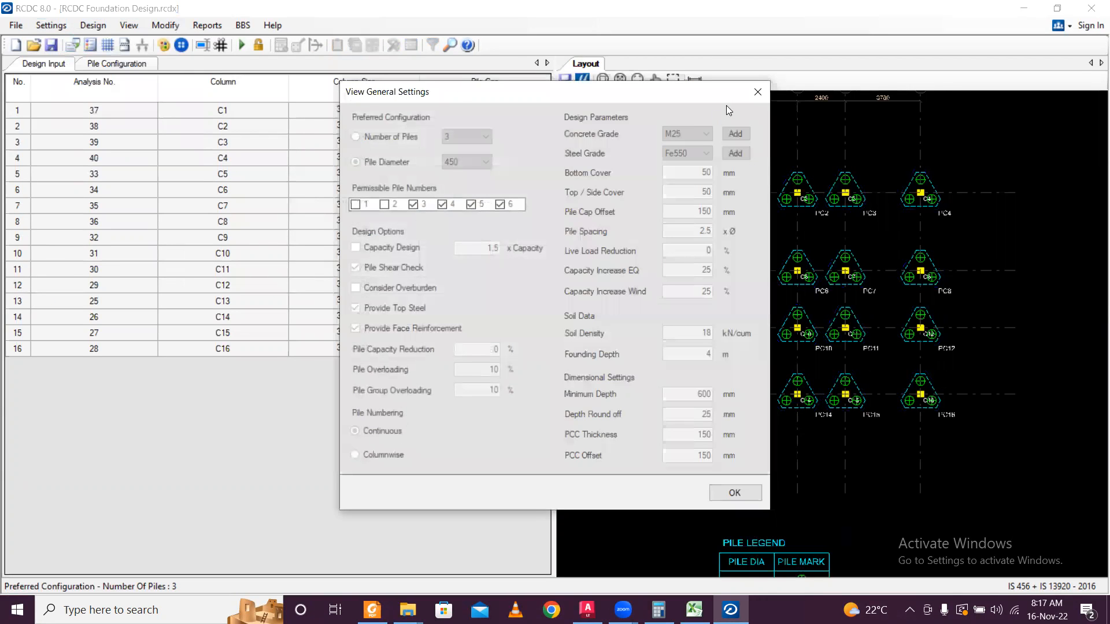
pyautogui.click(757, 91)
pyautogui.click(61, 24)
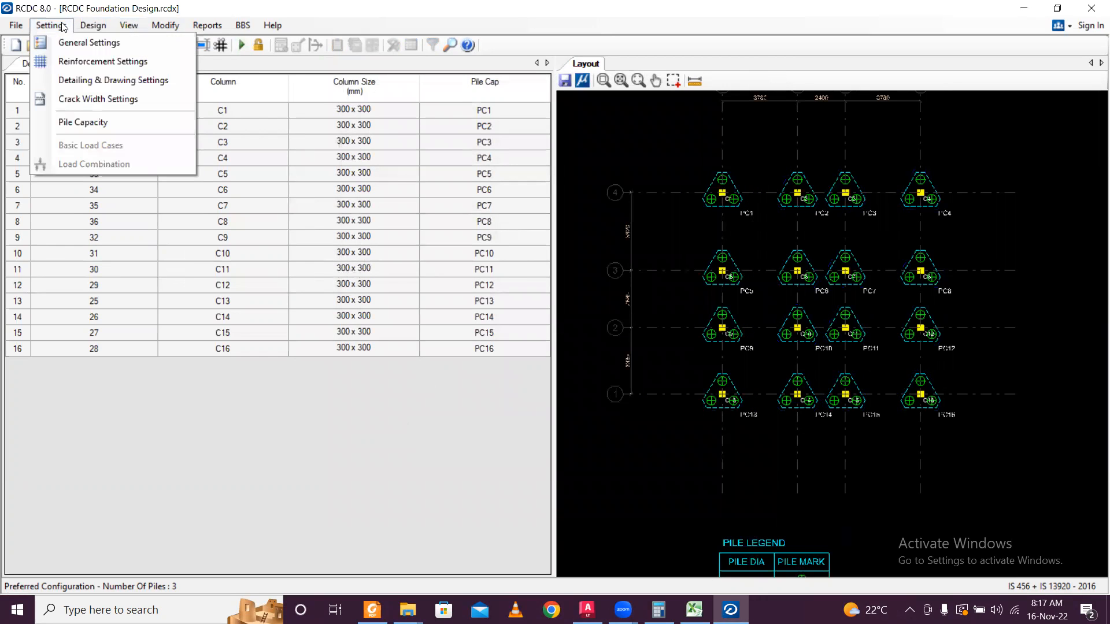
pyautogui.click(69, 60)
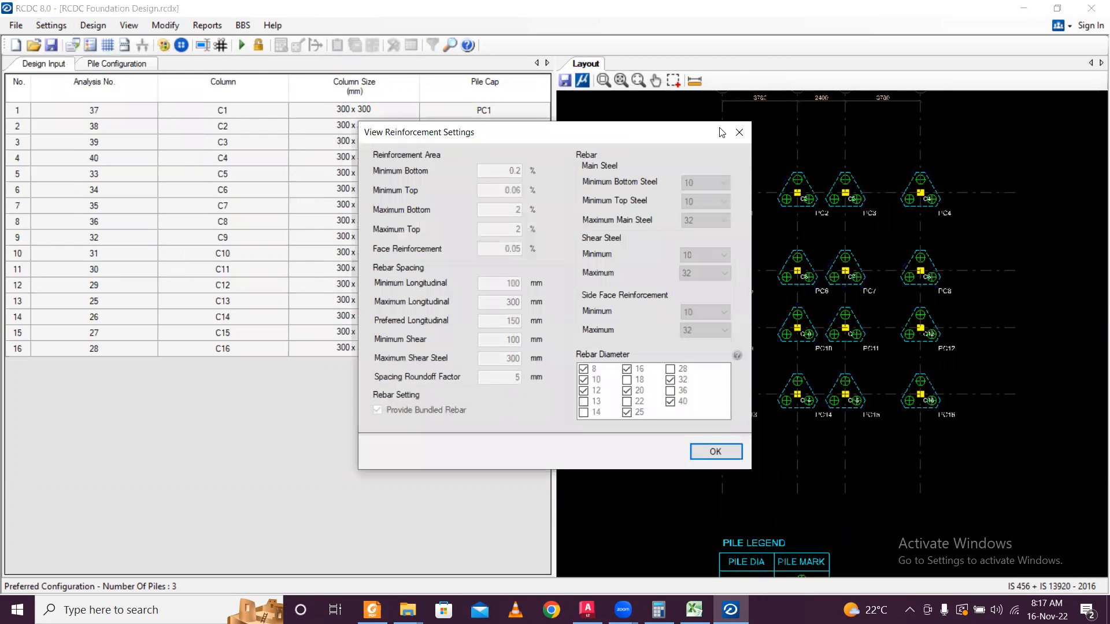
pyautogui.click(733, 134)
pyautogui.click(43, 26)
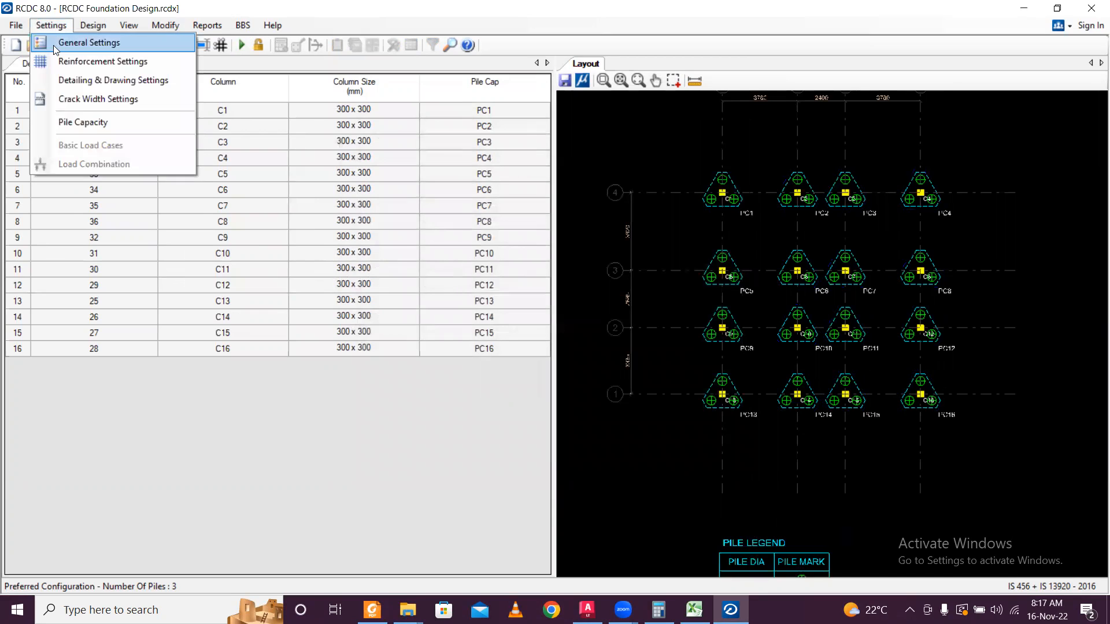
pyautogui.click(87, 42)
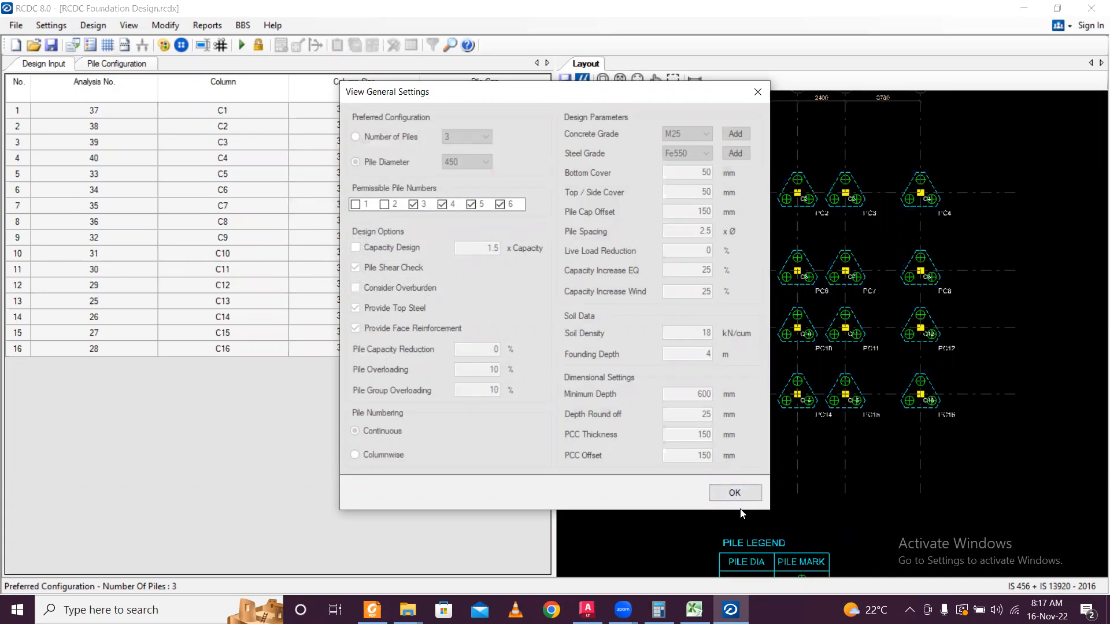
pyautogui.click(735, 492)
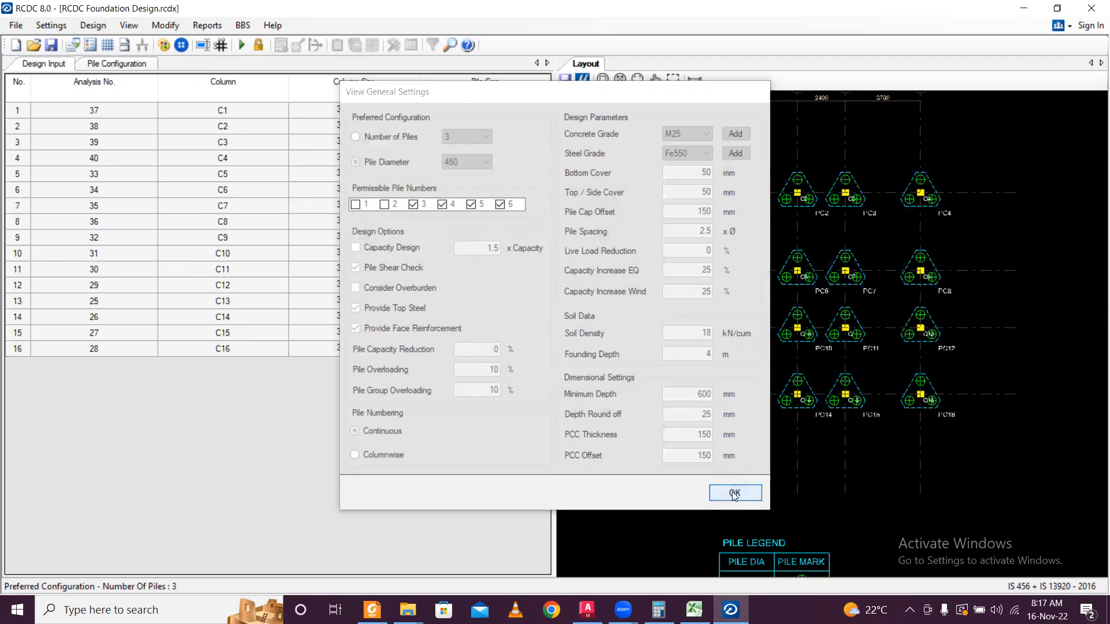
pyautogui.click(262, 42)
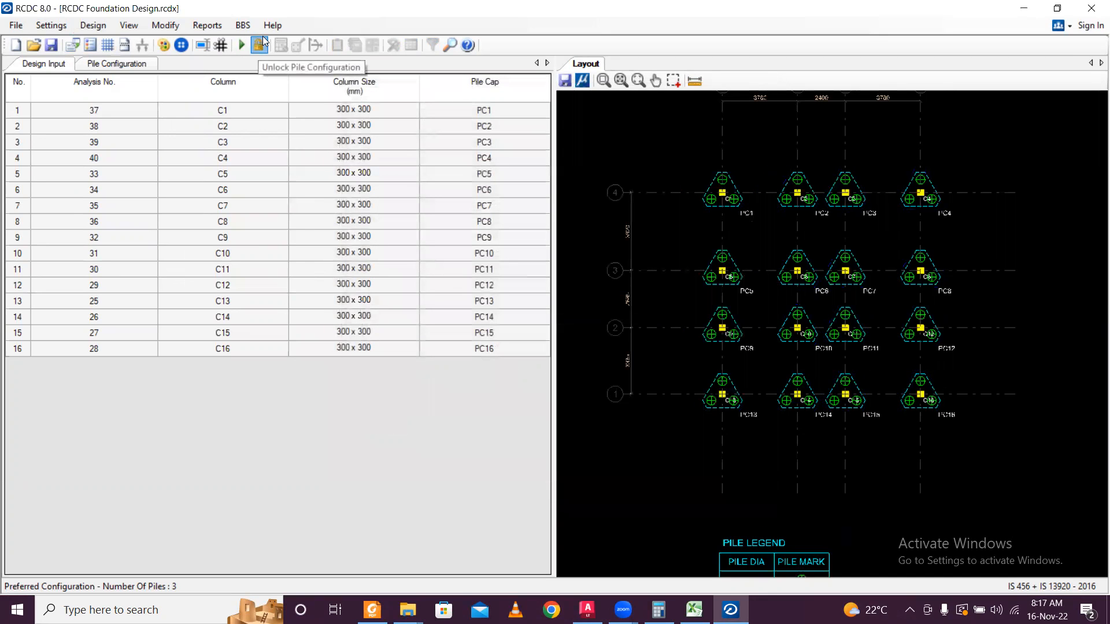
# Base the pile configuration on a preferred count of 4 piles and regenerate it.
pyautogui.click(53, 26)
pyautogui.click(64, 40)
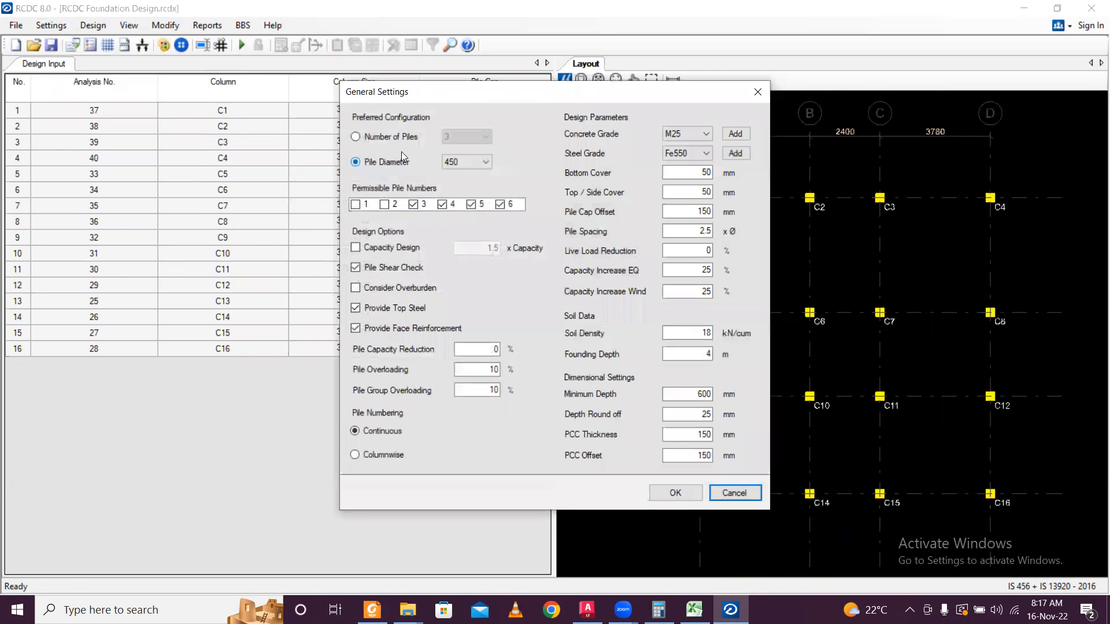
pyautogui.click(392, 141)
pyautogui.click(446, 136)
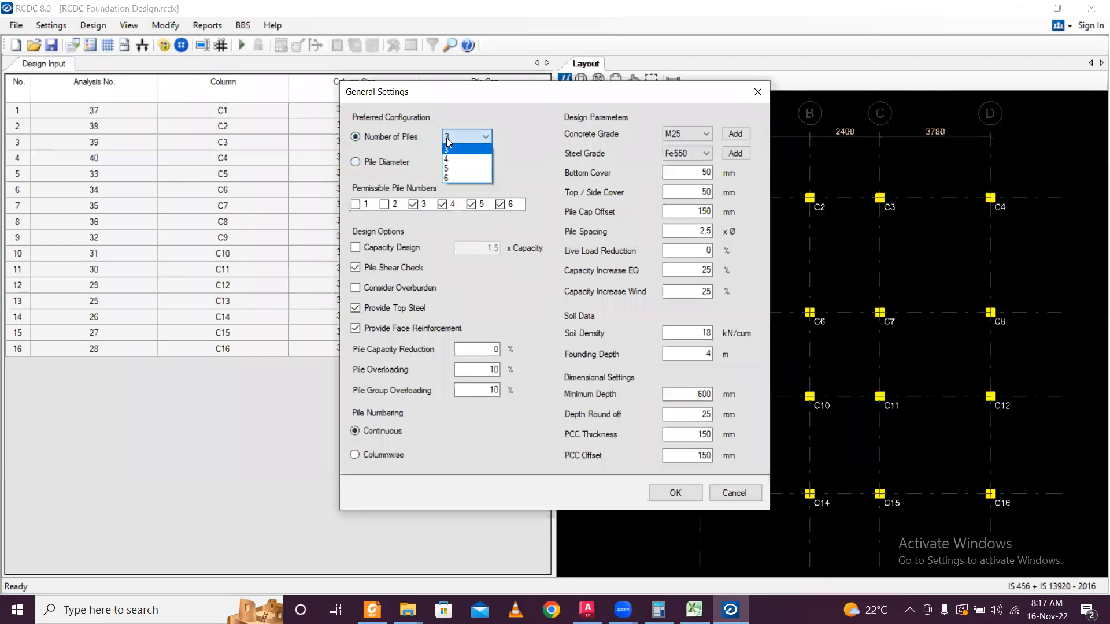
pyautogui.click(451, 157)
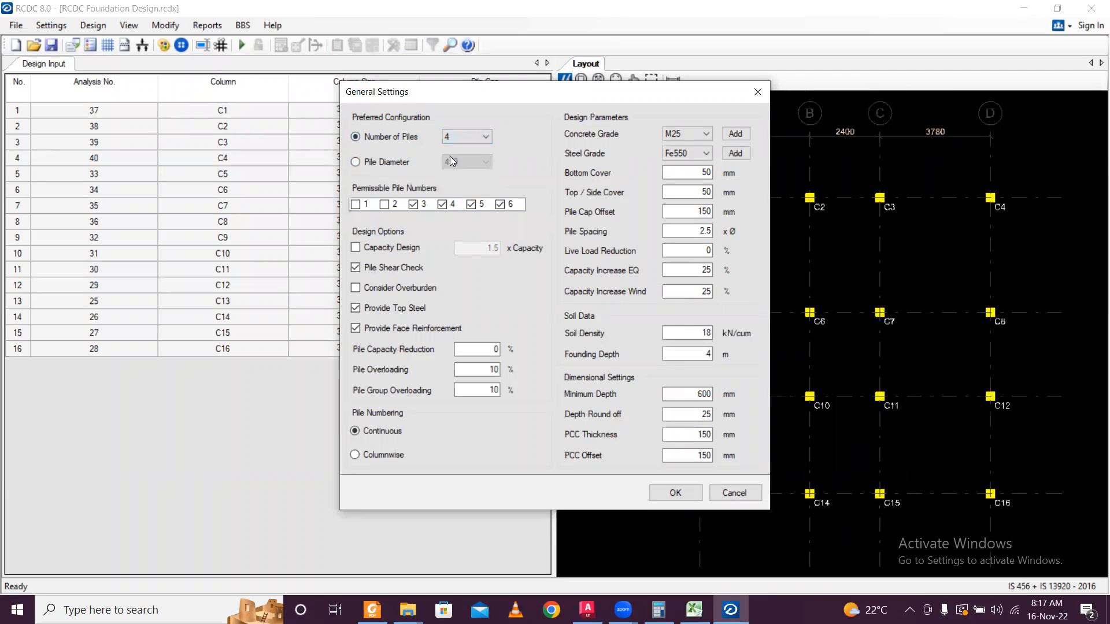
pyautogui.click(677, 493)
pyautogui.click(242, 45)
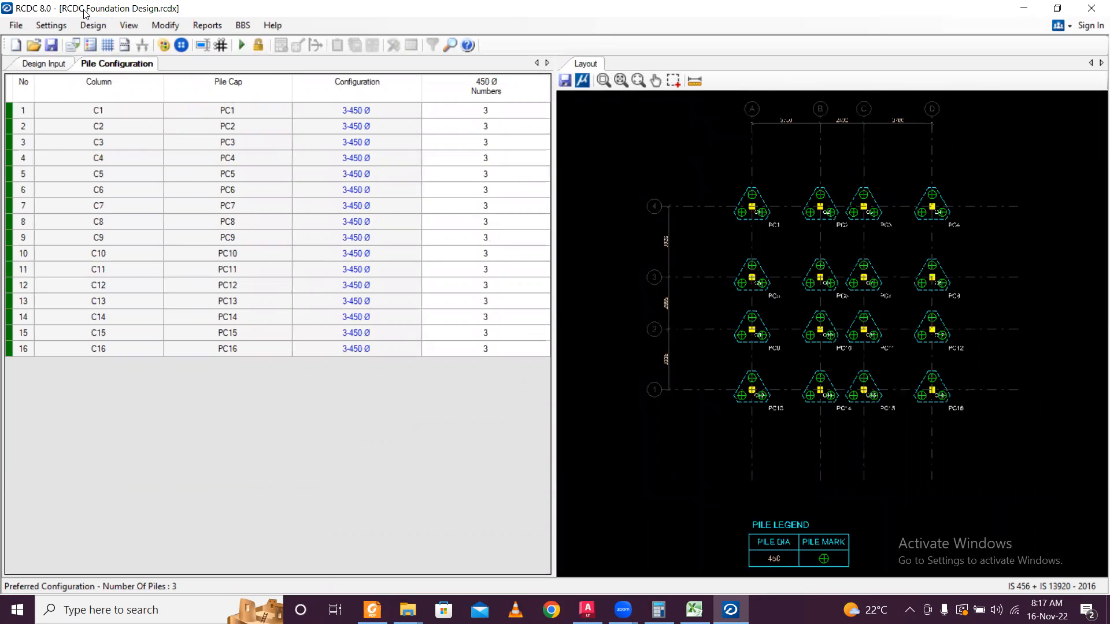
# Unlock the configuration and switch General Settings to 450 pile diameter, excluding 3 piles.
pyautogui.click(51, 25)
pyautogui.click(64, 42)
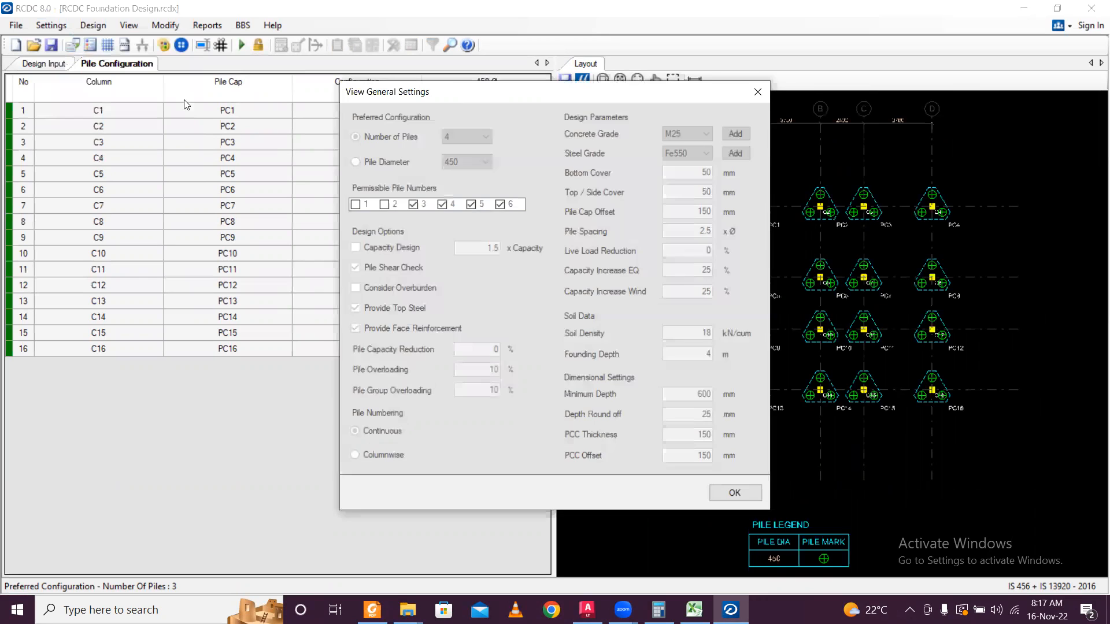
pyautogui.click(758, 92)
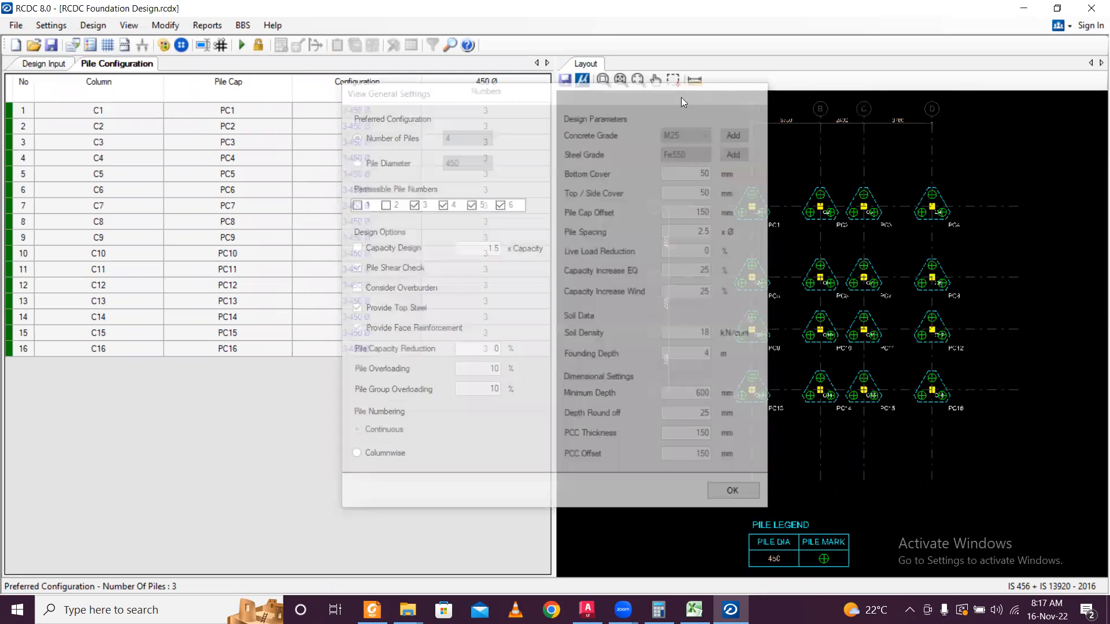
pyautogui.click(258, 46)
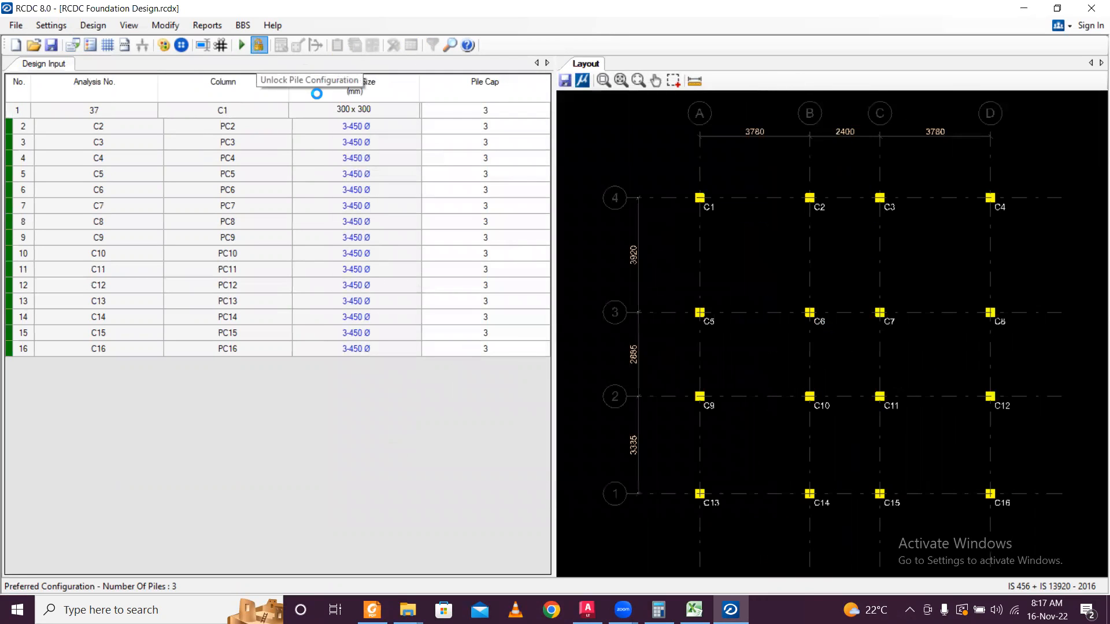
pyautogui.click(54, 27)
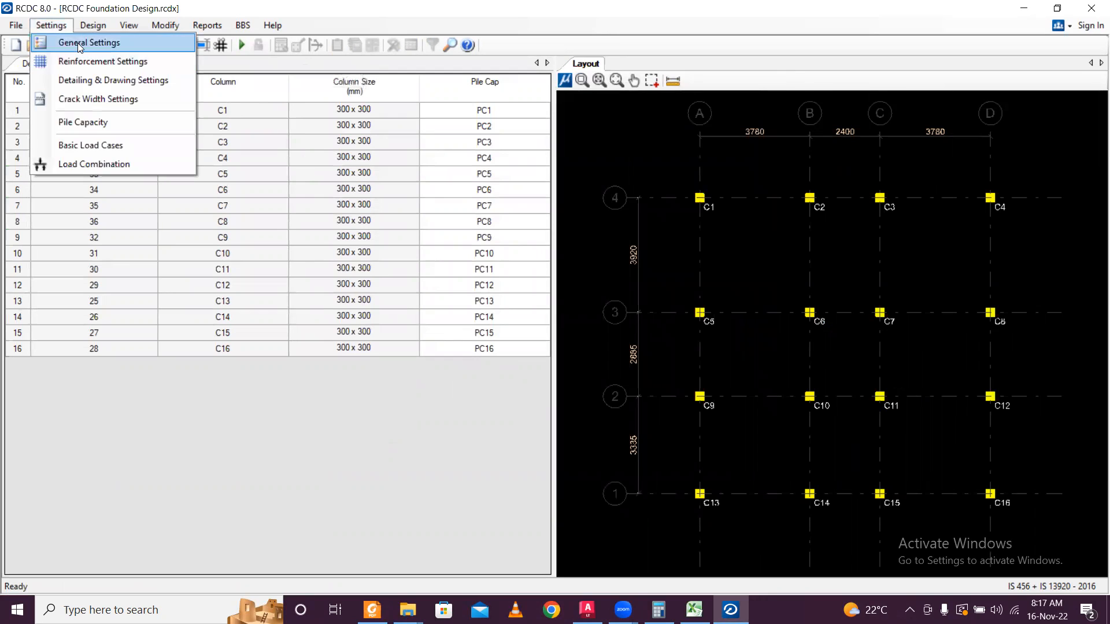
pyautogui.click(78, 43)
pyautogui.click(380, 165)
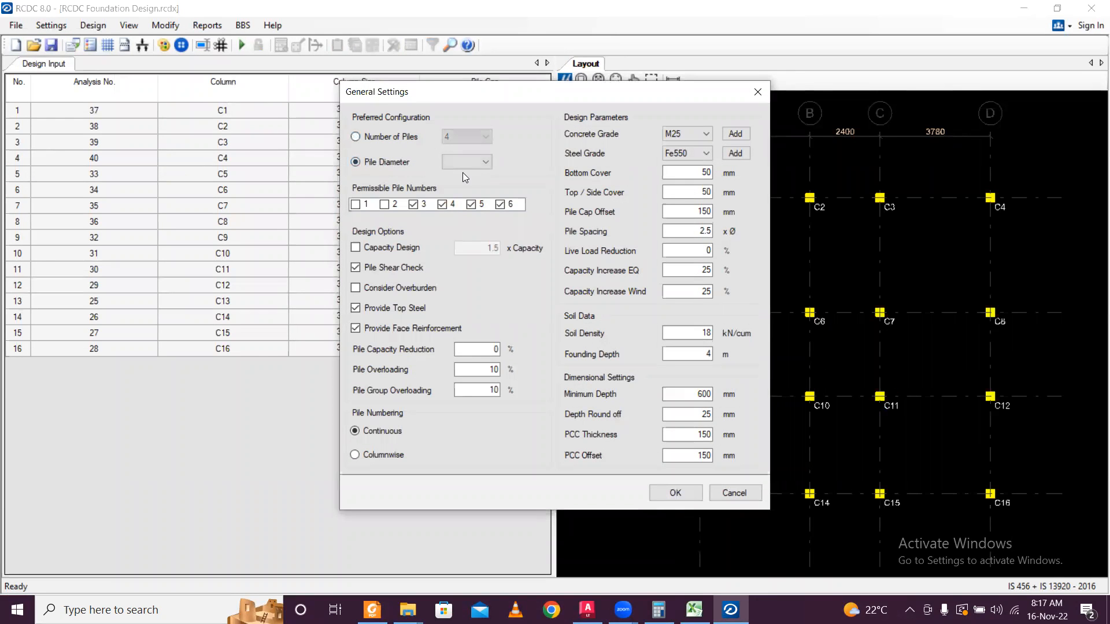
pyautogui.click(469, 176)
pyautogui.click(471, 205)
pyautogui.click(683, 492)
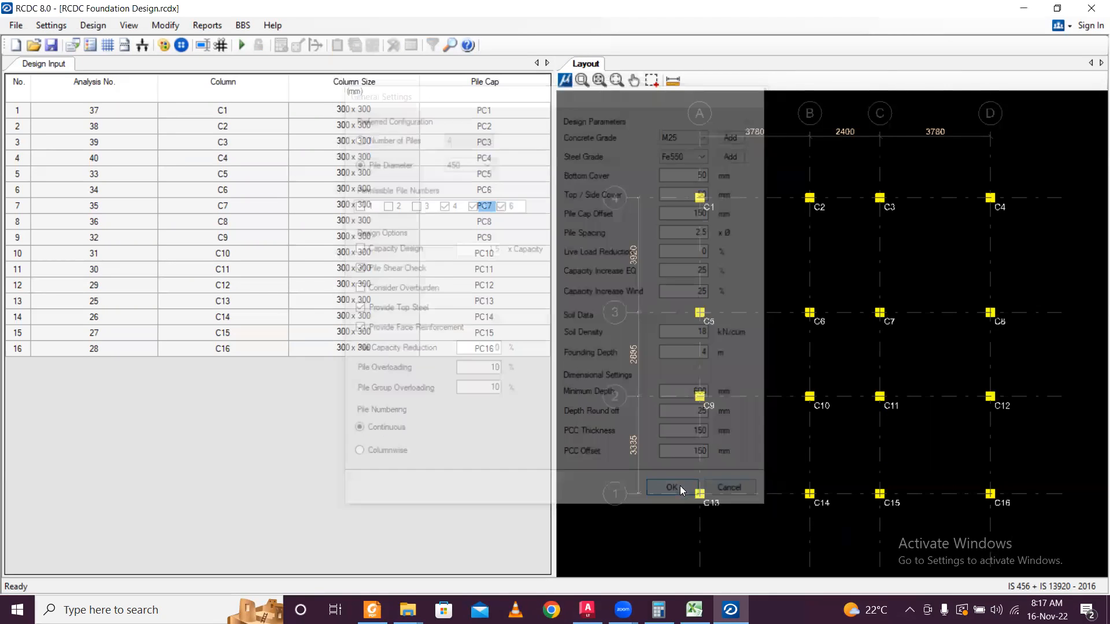
# Regenerate configurations and auto-design PC1–PC16 as four-pile 1875 x 1875 caps, 600 mm thick.
pyautogui.click(248, 39)
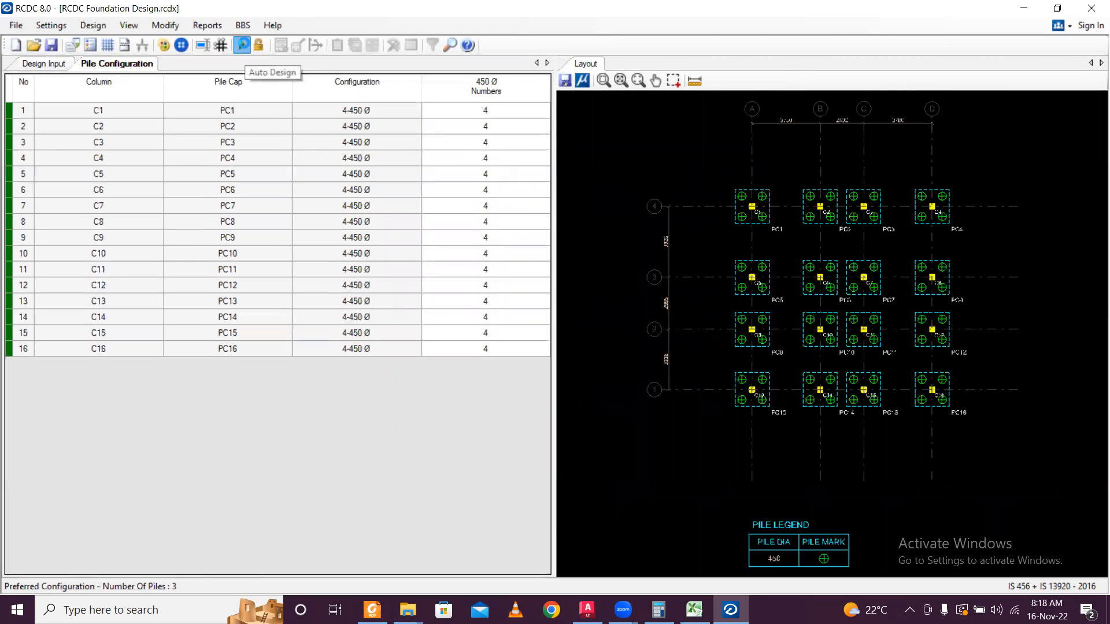
pyautogui.click(243, 46)
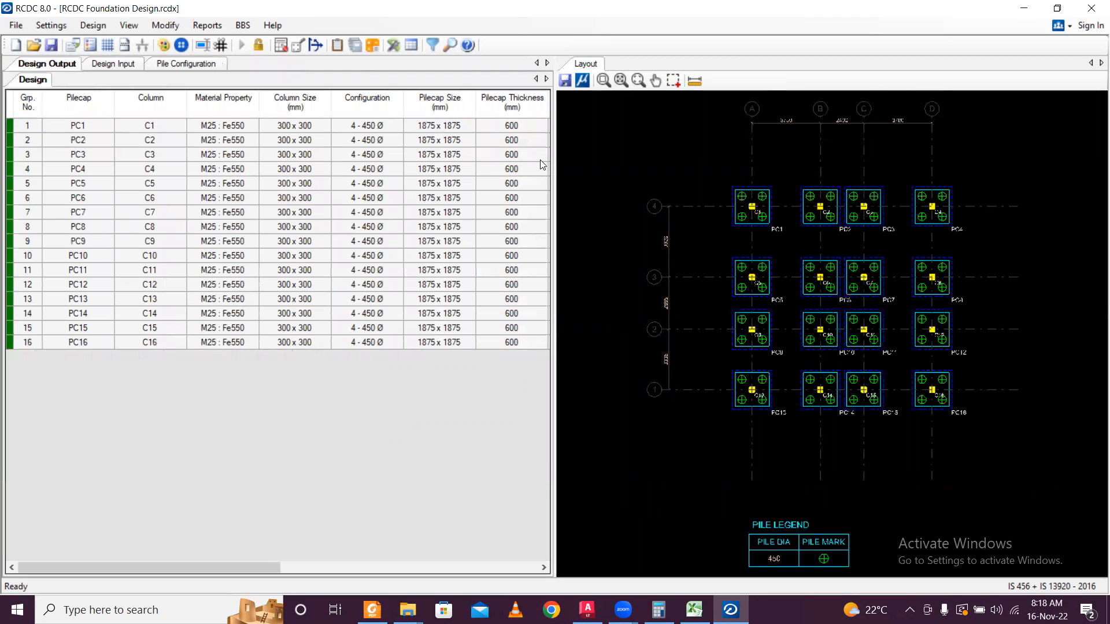
pyautogui.scroll(2, 995, 361)
pyautogui.scroll(-1, 989, 349)
pyautogui.scroll(1, 808, 306)
pyautogui.scroll(-1, 808, 295)
pyautogui.scroll(2, 738, 279)
pyautogui.moveTo(666, 296); pyautogui.dragTo(702, 303, button='middle')
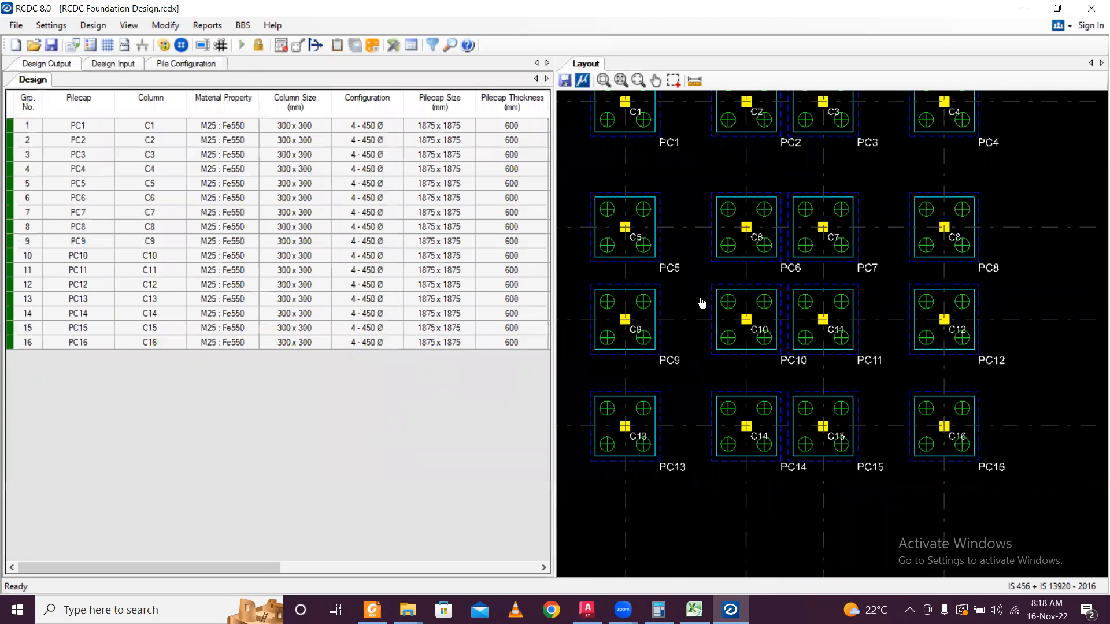
pyautogui.click(207, 25)
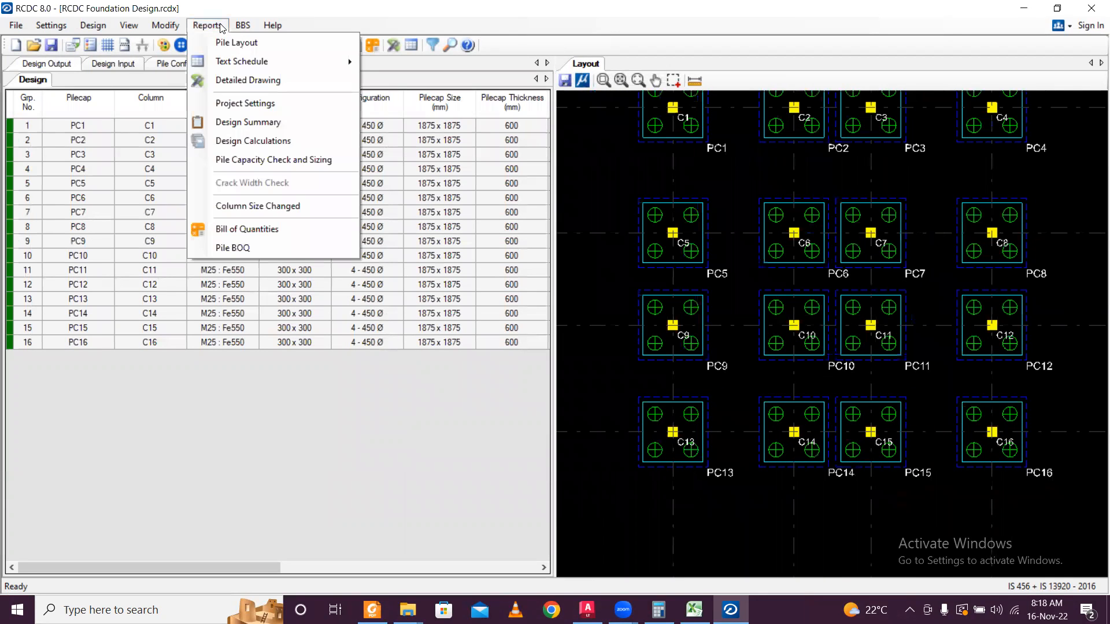
# Generate the Pilecap Design Summary report and scroll through its results.
pyautogui.click(255, 123)
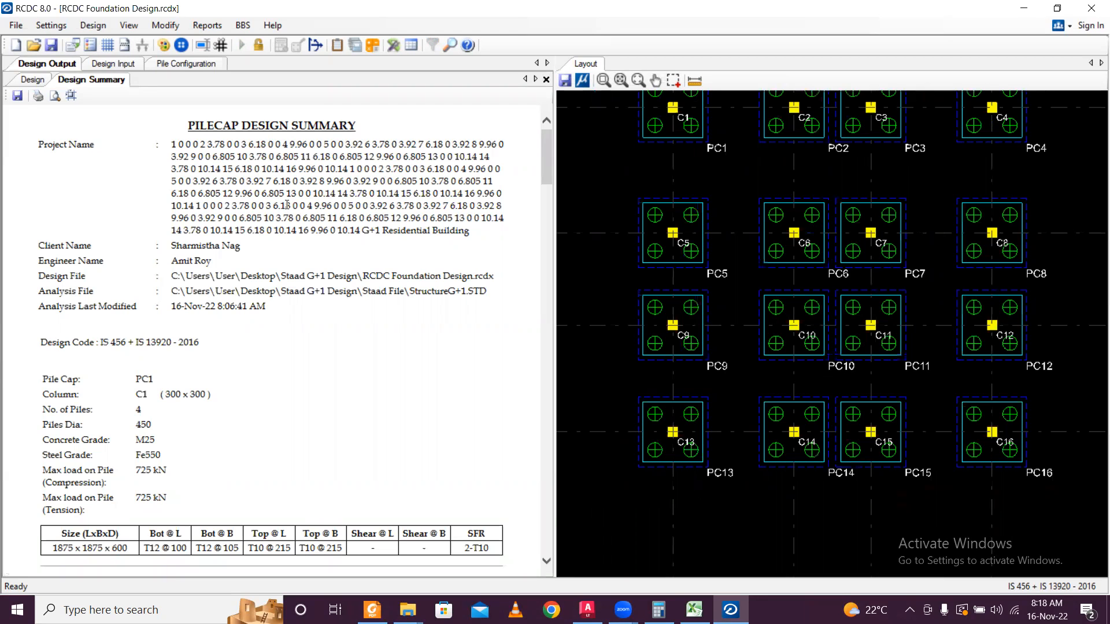
pyautogui.scroll(-10, 304, 173)
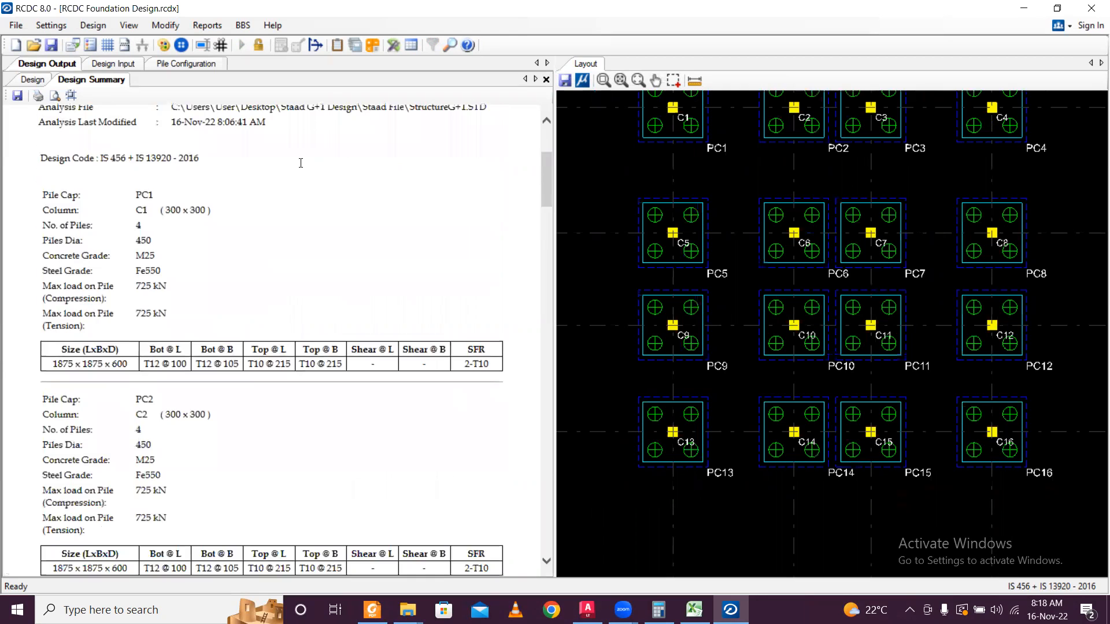
pyautogui.scroll(7, 301, 163)
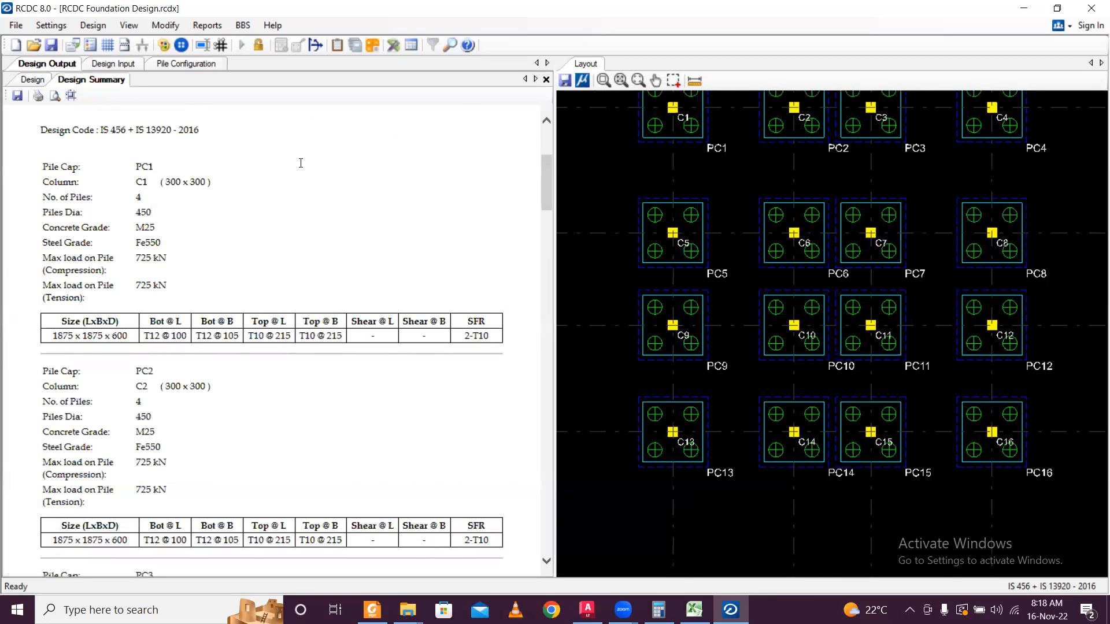
pyautogui.scroll(3, 301, 163)
pyautogui.scroll(-3, 301, 163)
pyautogui.scroll(3, 301, 163)
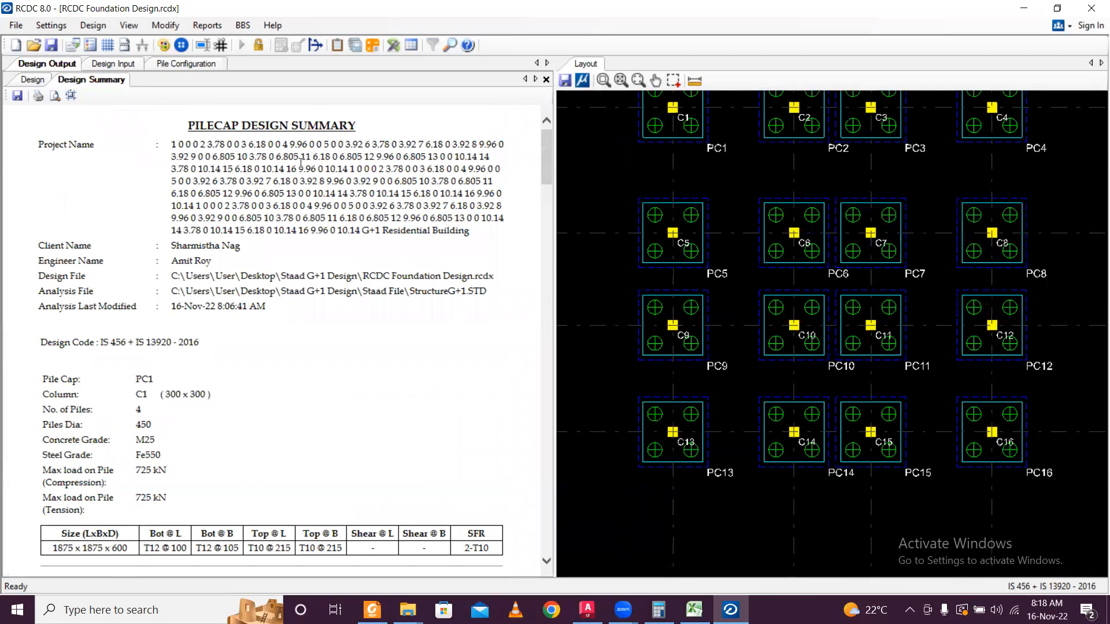
pyautogui.scroll(-5, 300, 163)
pyautogui.scroll(5, 301, 164)
pyautogui.scroll(-1, 309, 171)
pyautogui.scroll(-2, 317, 179)
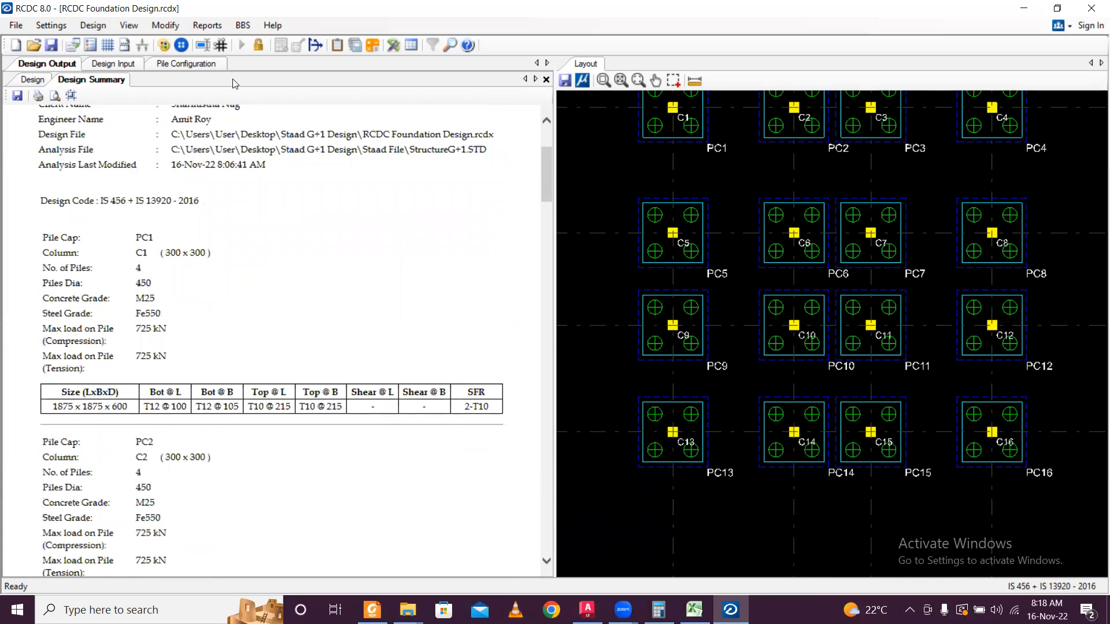
pyautogui.scroll(3, 243, 162)
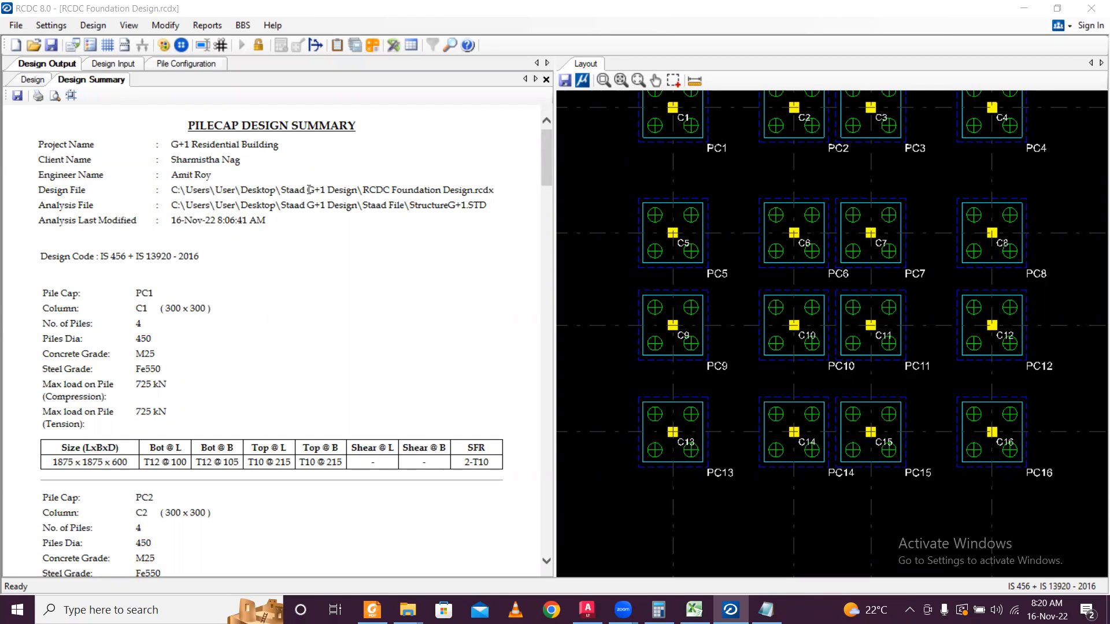
# Print the summary with Microsoft Print to PDF as 'Foundation Design Summary'.
pyautogui.hotkey('ctrl', 'p')
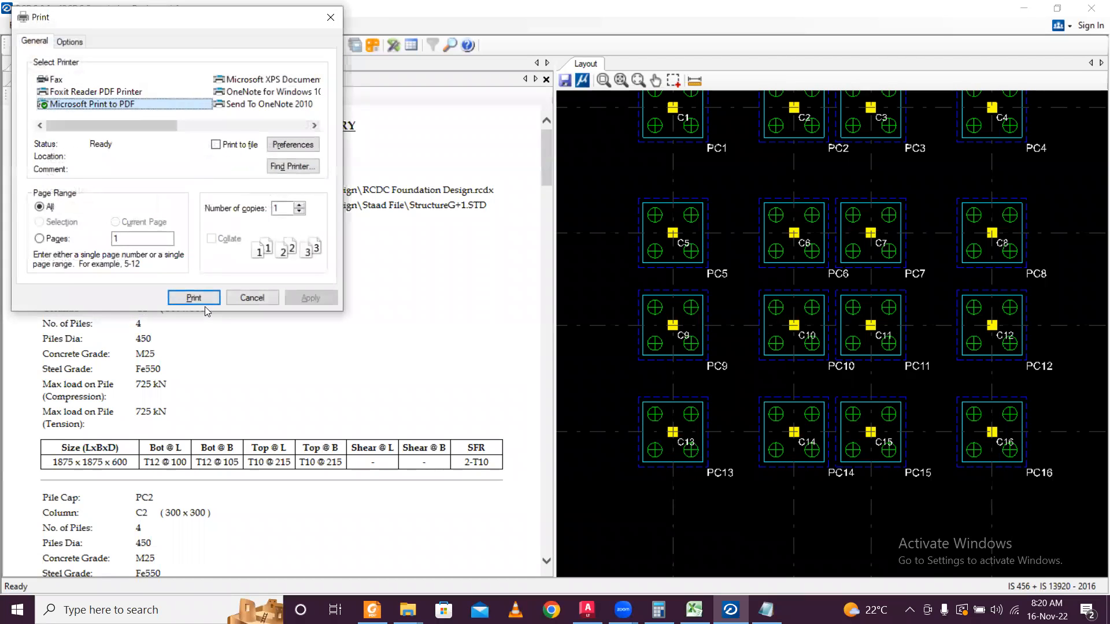
pyautogui.click(203, 298)
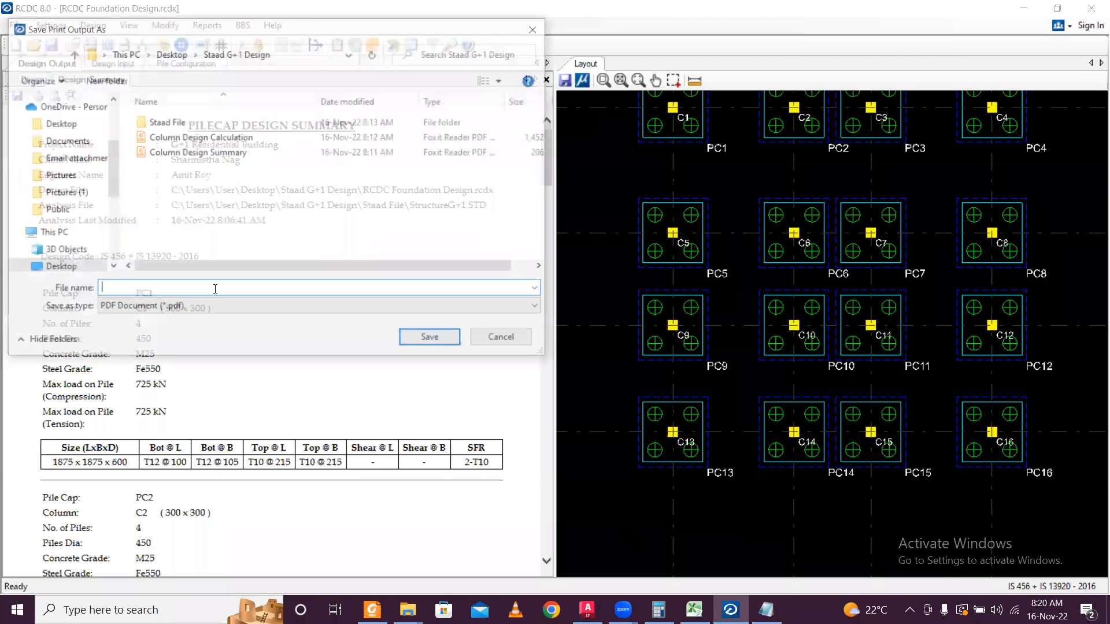
pyautogui.click(205, 140)
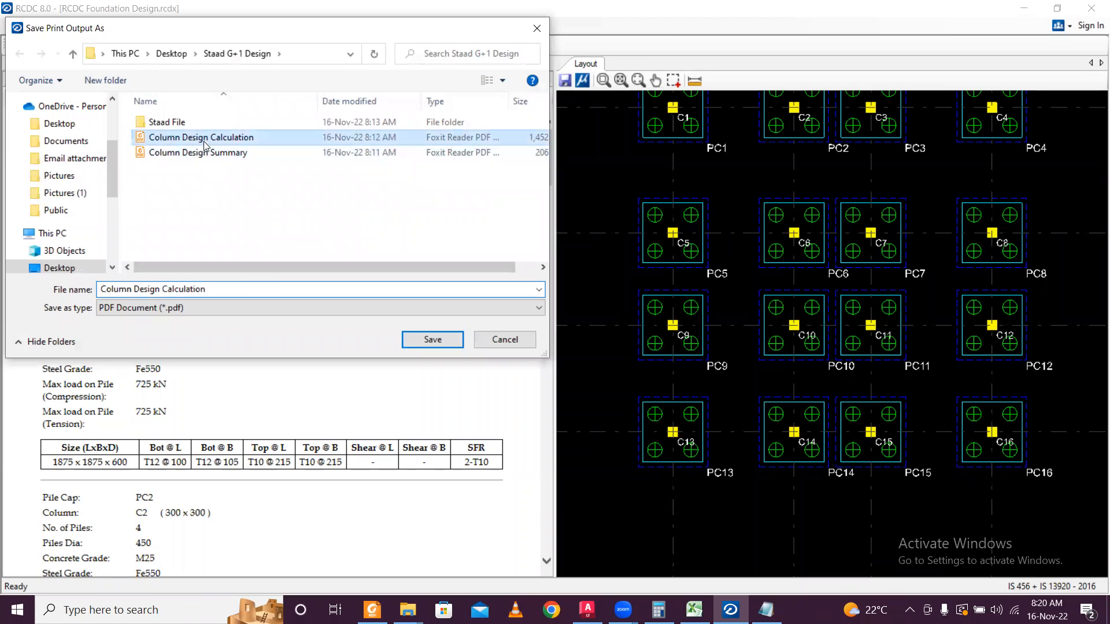
pyautogui.click(207, 154)
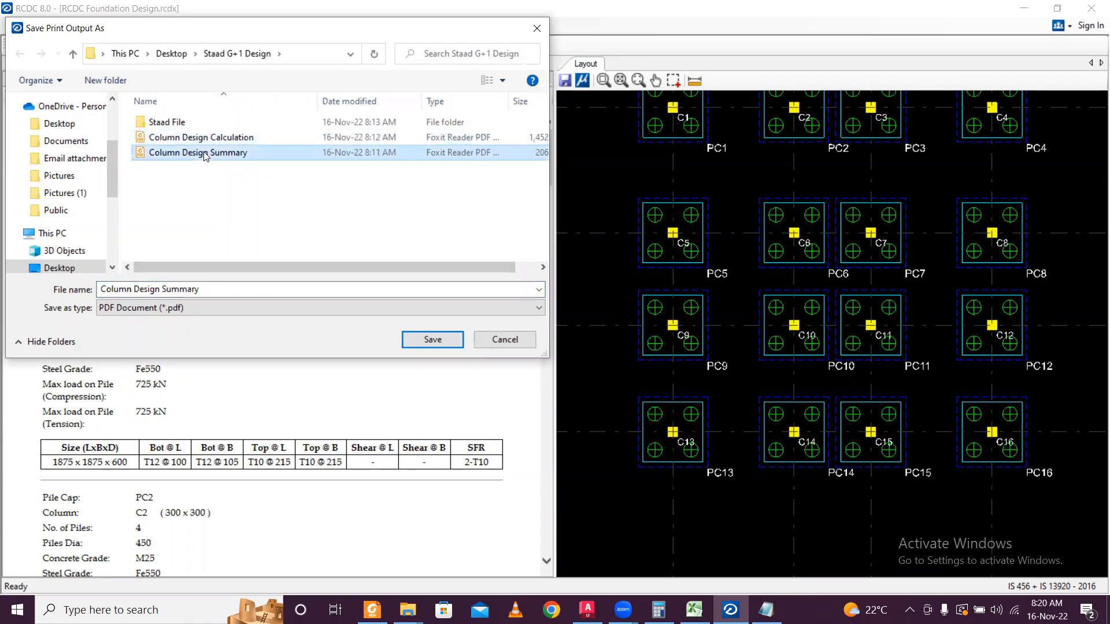
pyautogui.doubleClick(130, 292)
pyautogui.press('BackSpace')
pyautogui.write('Foundation')
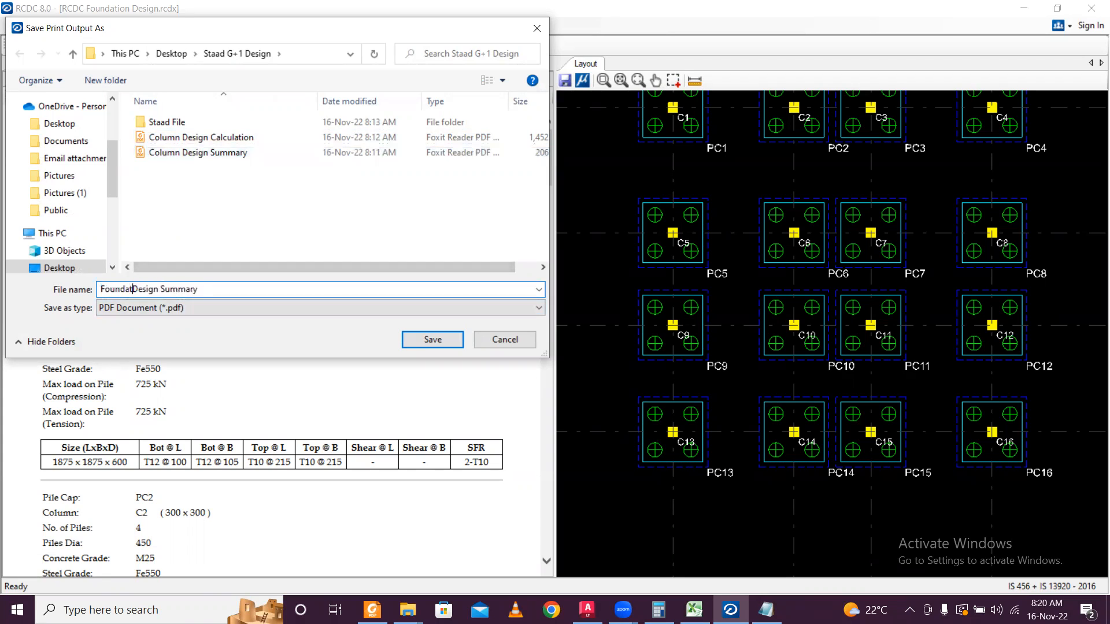
pyautogui.click(412, 339)
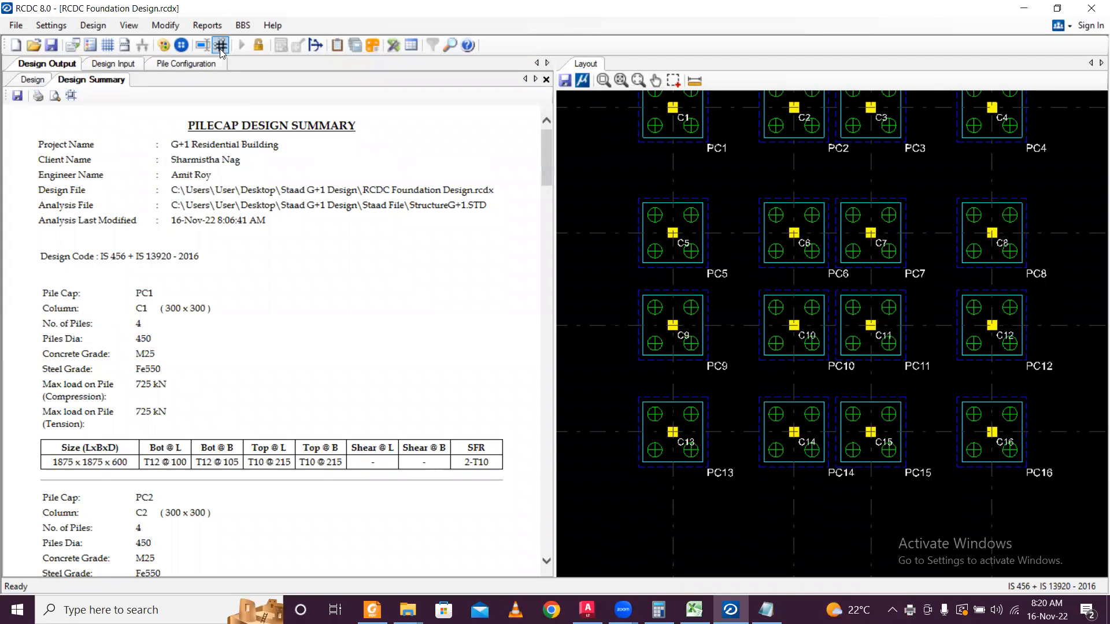
# Generate the Pilecap Design Calculations report for all pile caps PC1 to PC16.
pyautogui.click(207, 26)
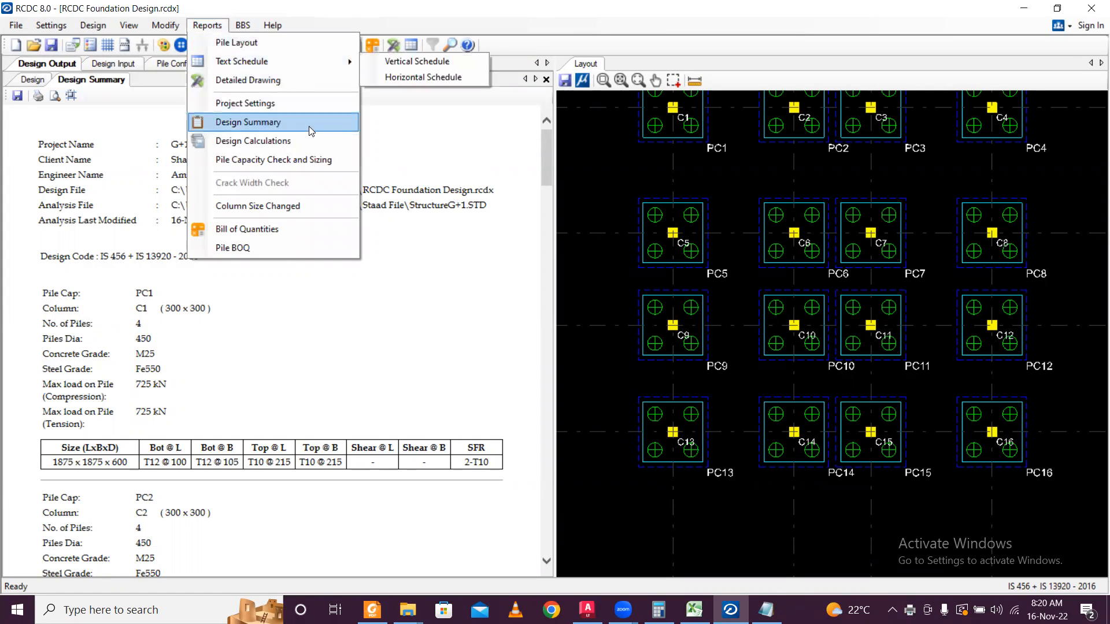
pyautogui.click(253, 141)
pyautogui.click(486, 152)
pyautogui.click(558, 461)
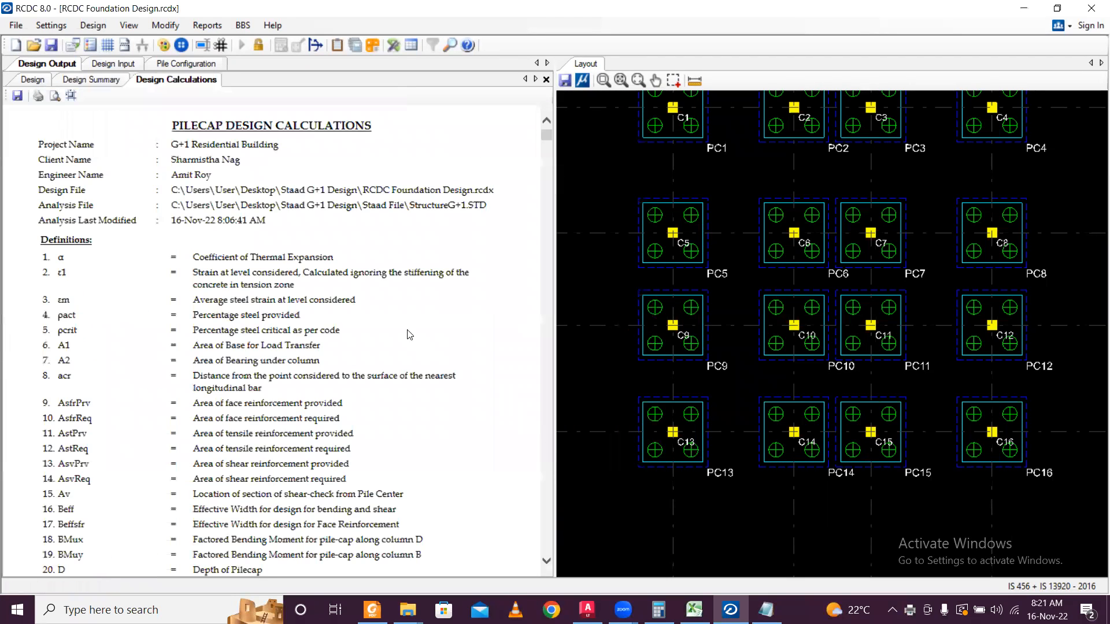
# Print the calculations to PDF as 'Foundation Design Calculations' and save the project.
pyautogui.hotkey('ctrl', 'p')
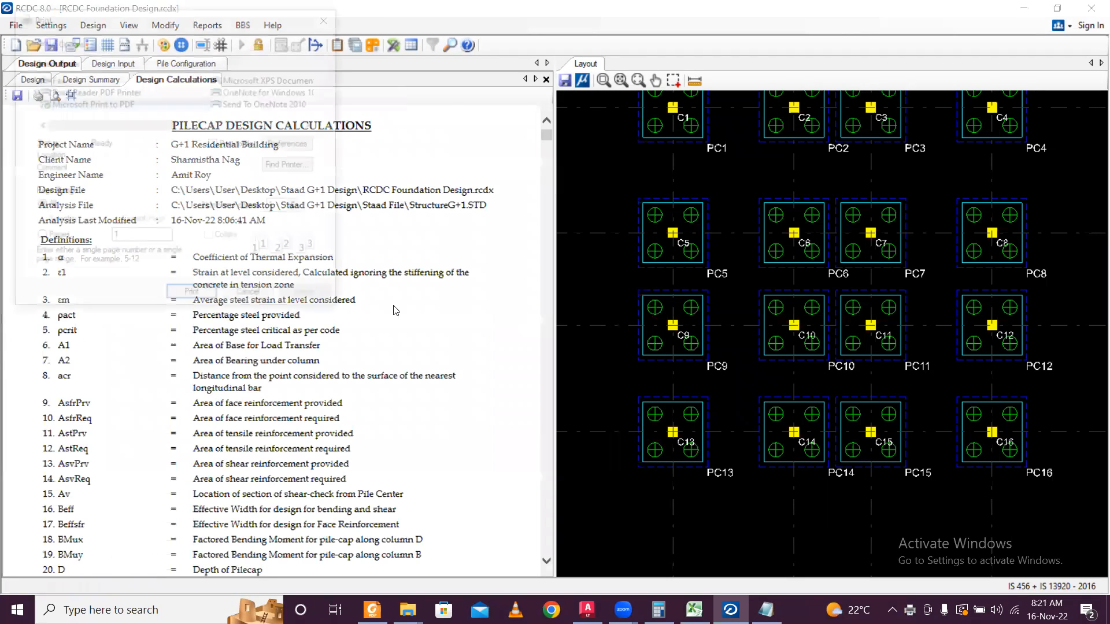
pyautogui.click(208, 299)
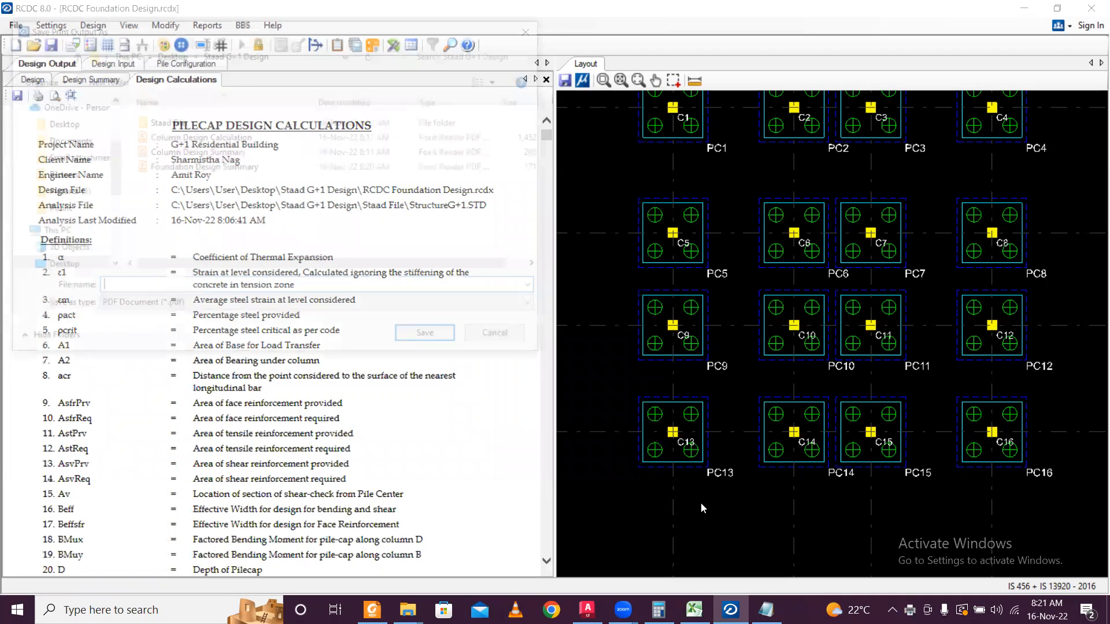
pyautogui.click(220, 167)
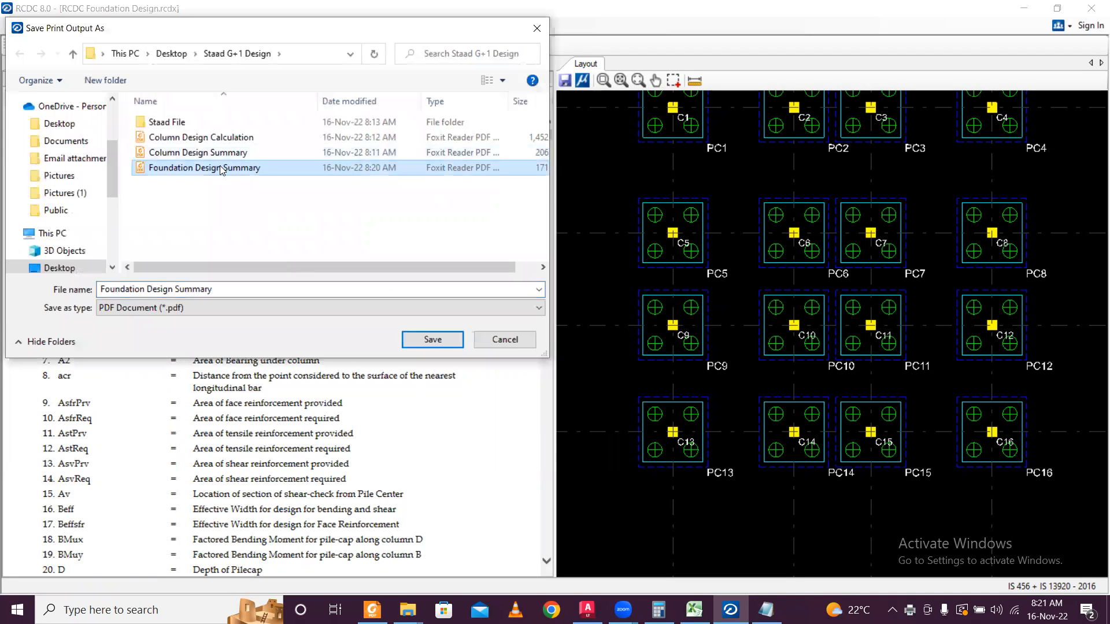
pyautogui.doubleClick(221, 288)
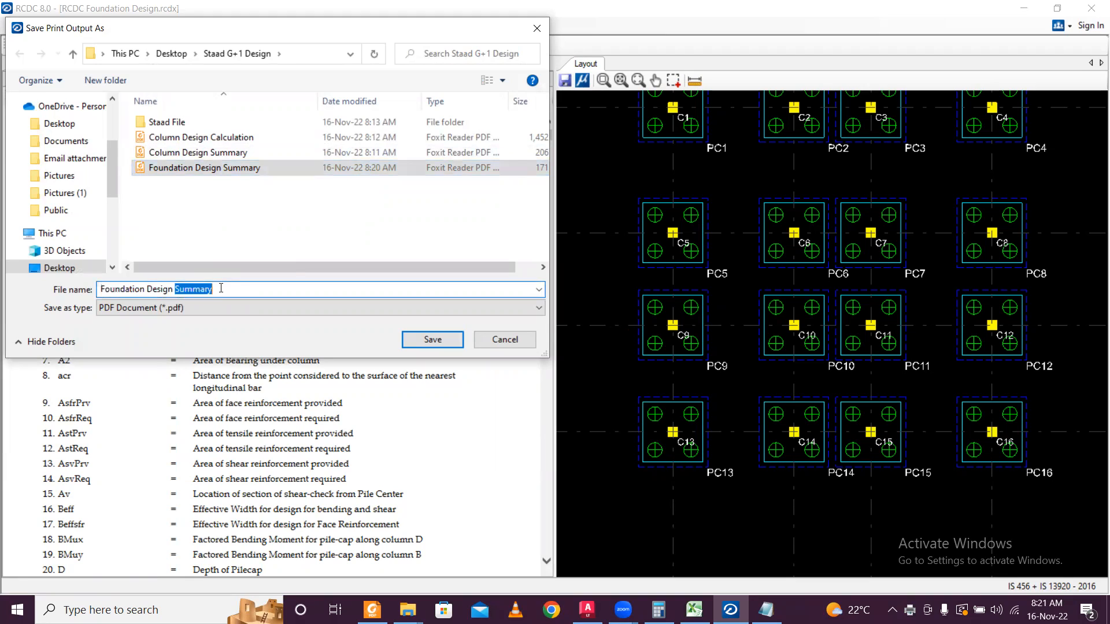
pyautogui.write('Calculati')
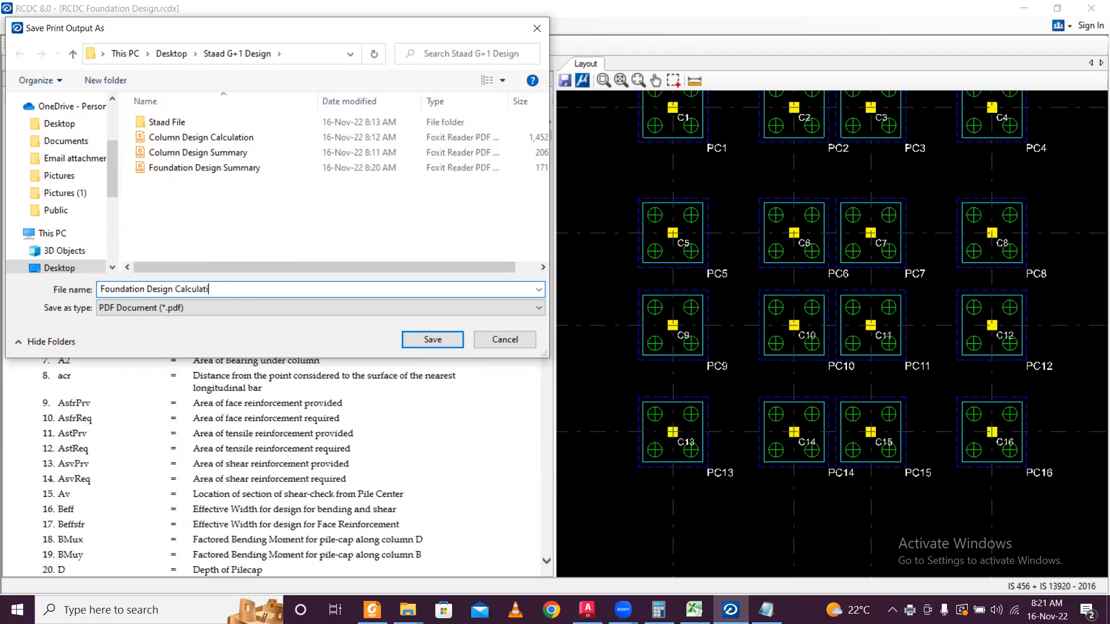
pyautogui.click(433, 339)
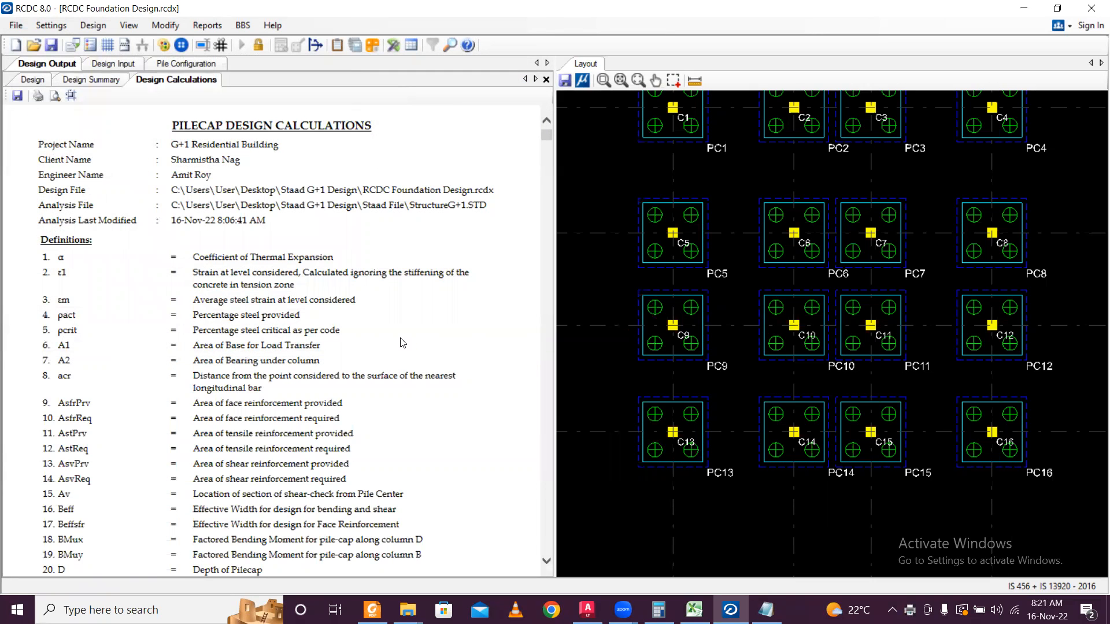
pyautogui.hotkey('ctrl', 's')
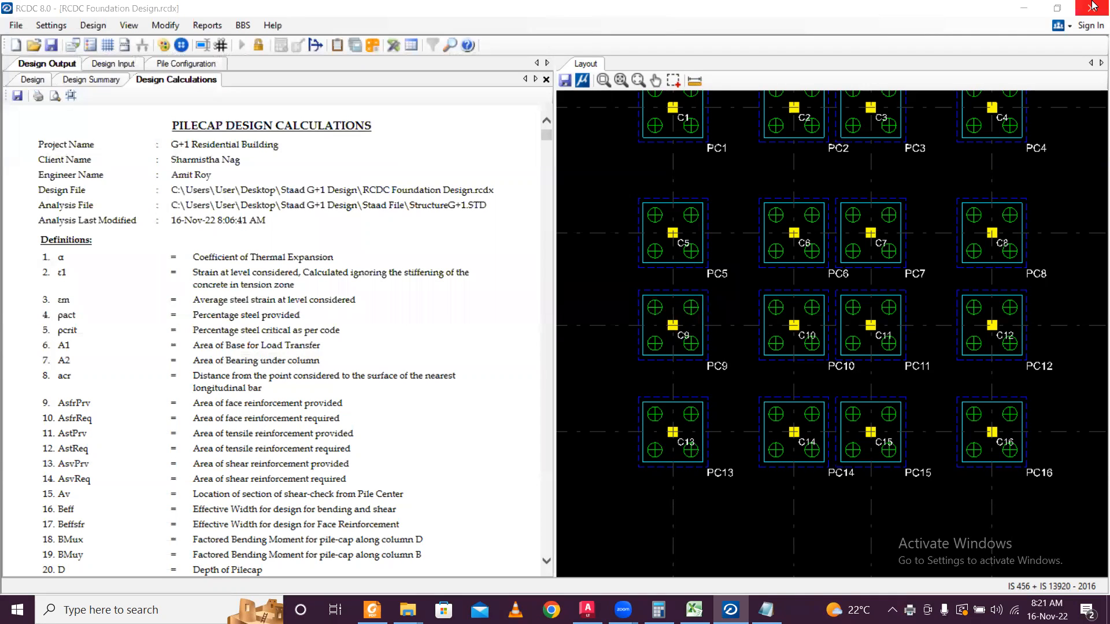
# Save the pile cap layout as DXF file 'pile layout', then close the project window.
pyautogui.scroll(-1, 663, 261)
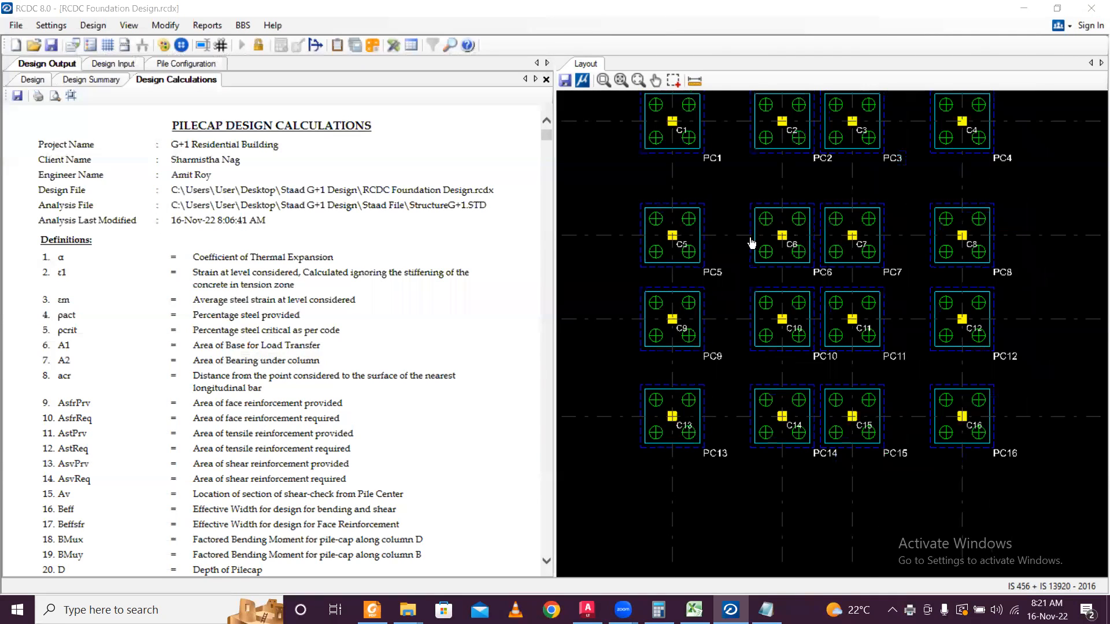
pyautogui.moveTo(751, 240); pyautogui.dragTo(711, 304, button='middle')
pyautogui.scroll(-1, 711, 304)
pyautogui.scroll(1, 683, 164)
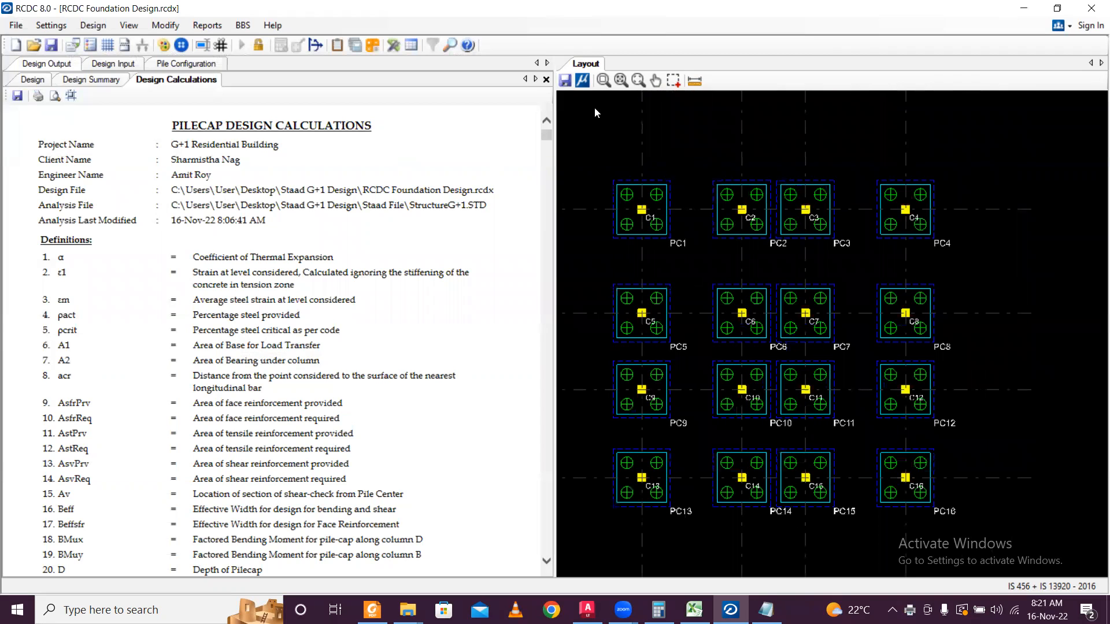
pyautogui.click(566, 81)
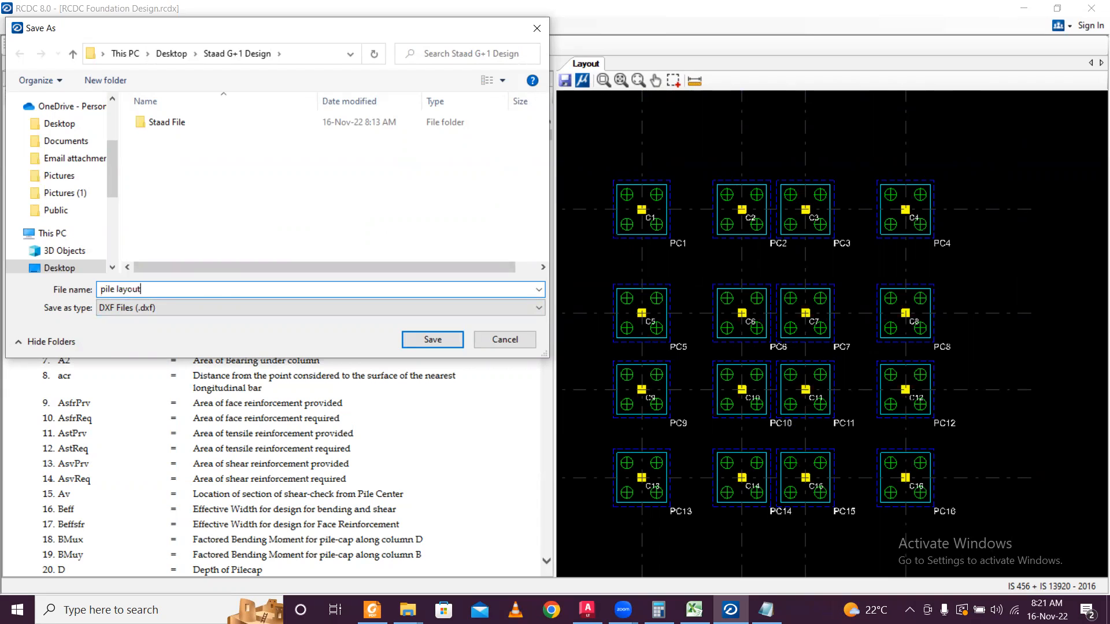
pyautogui.click(447, 339)
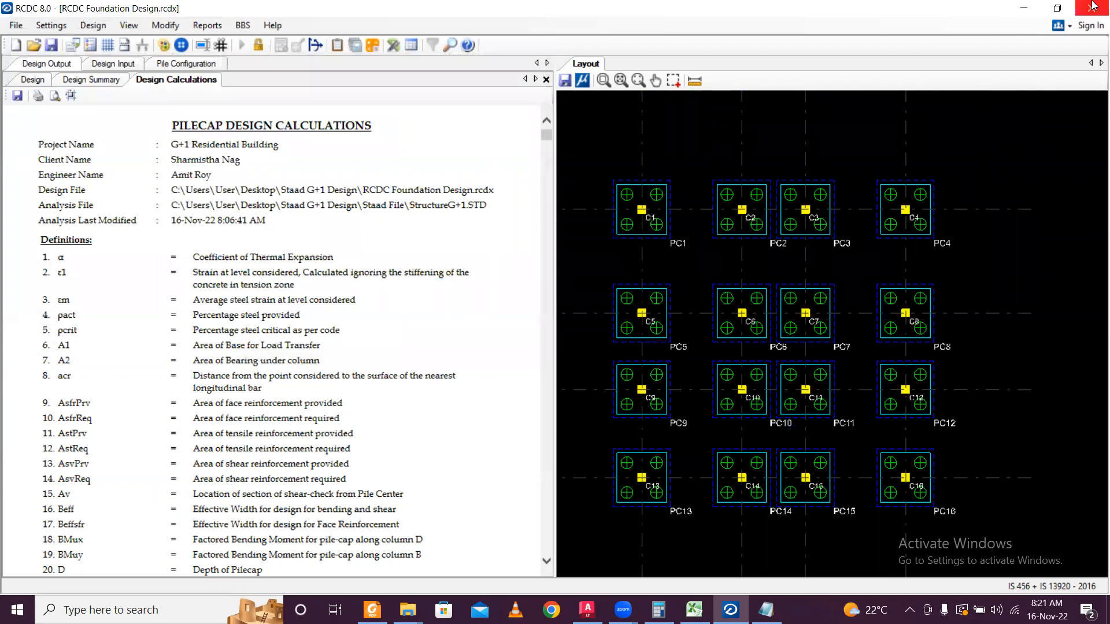
pyautogui.click(1092, 8)
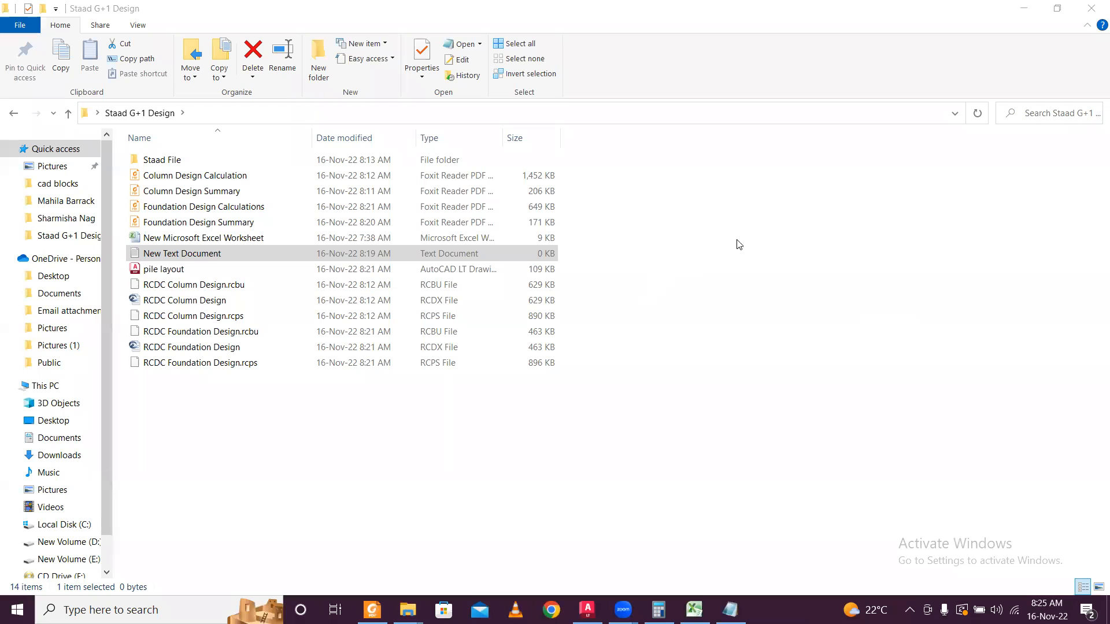
# Minimize the Staad G+1 Design folder and relaunch RCDC from its desktop shortcut.
pyautogui.click(1022, 7)
pyautogui.click(1022, 7)
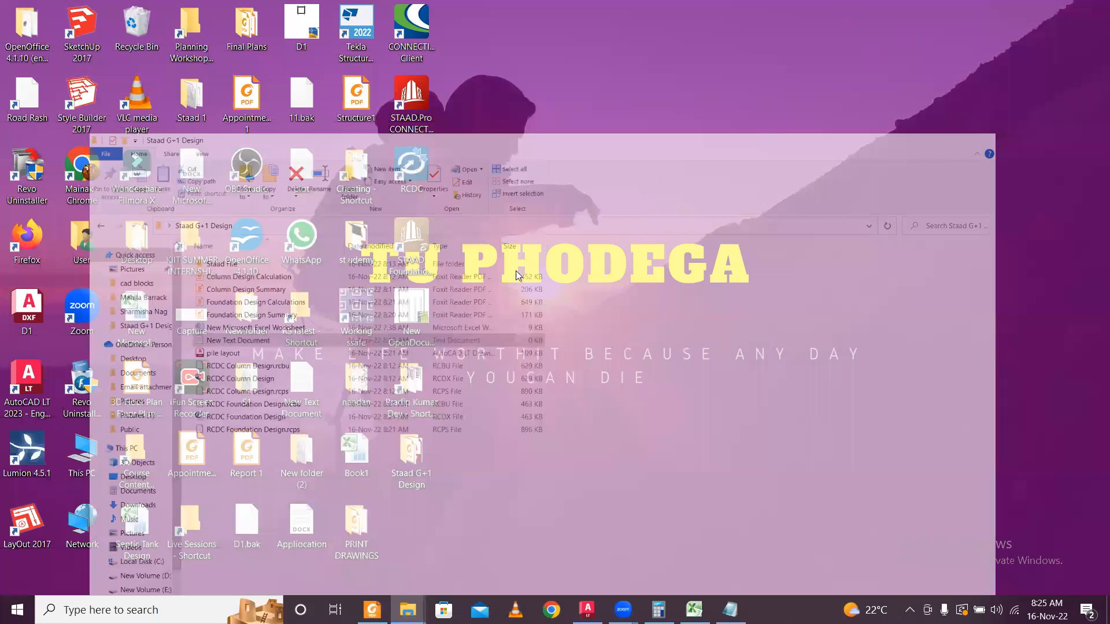
pyautogui.doubleClick(425, 174)
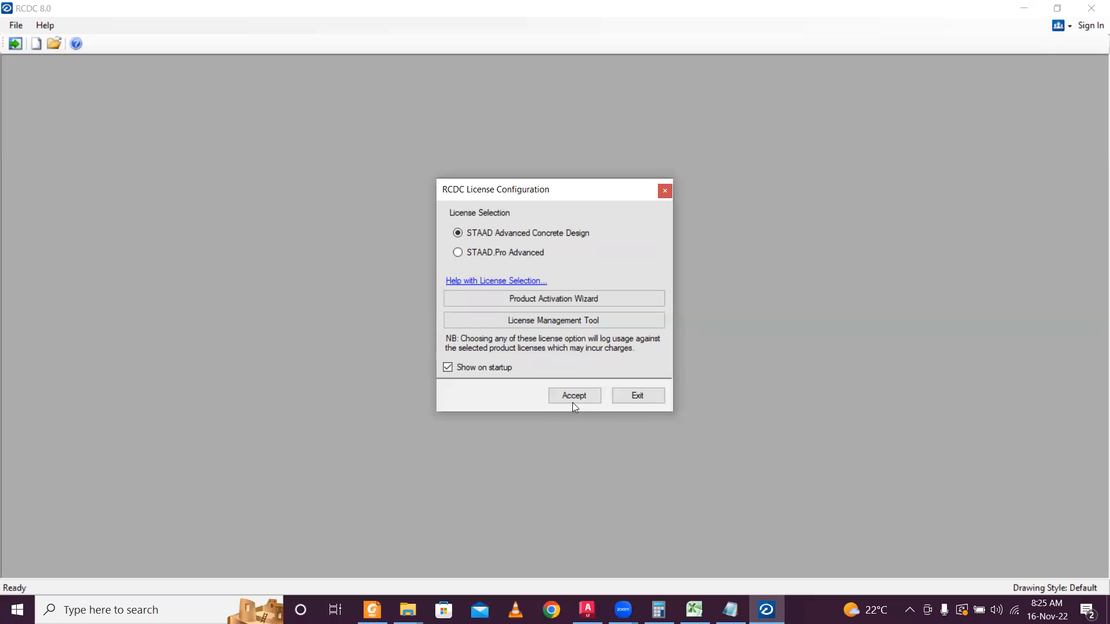
# Accept the licence terms and enter 'G+1 Residential Building' as the project name.
pyautogui.click(574, 405)
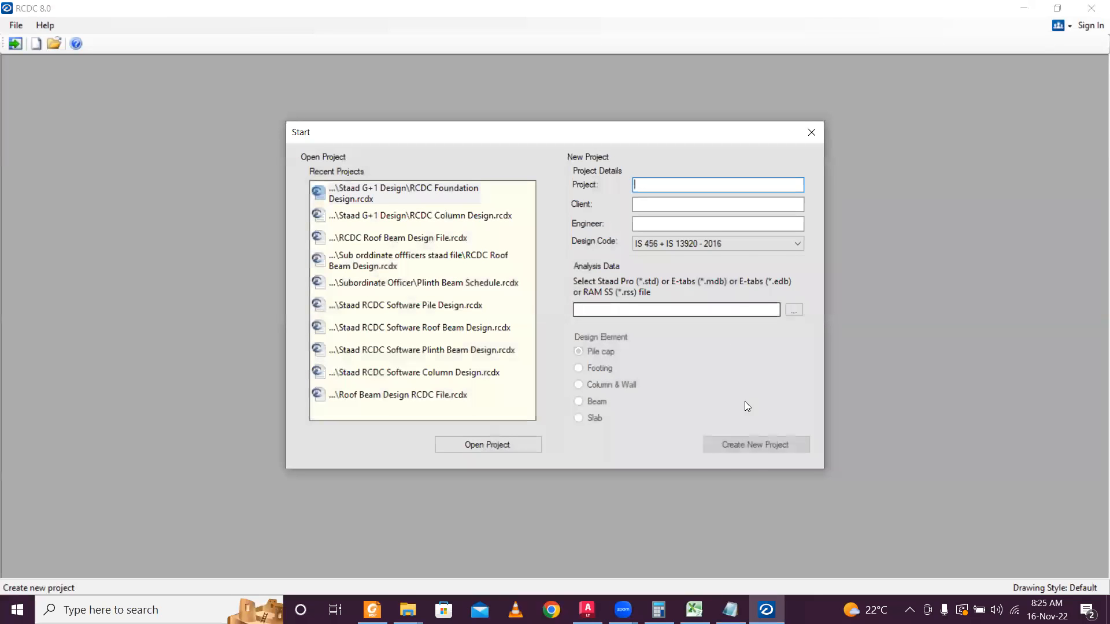
pyautogui.click(730, 610)
pyautogui.moveTo(654, 149); pyautogui.dragTo(509, 149)
pyautogui.hotkey('ctrl', 'c')
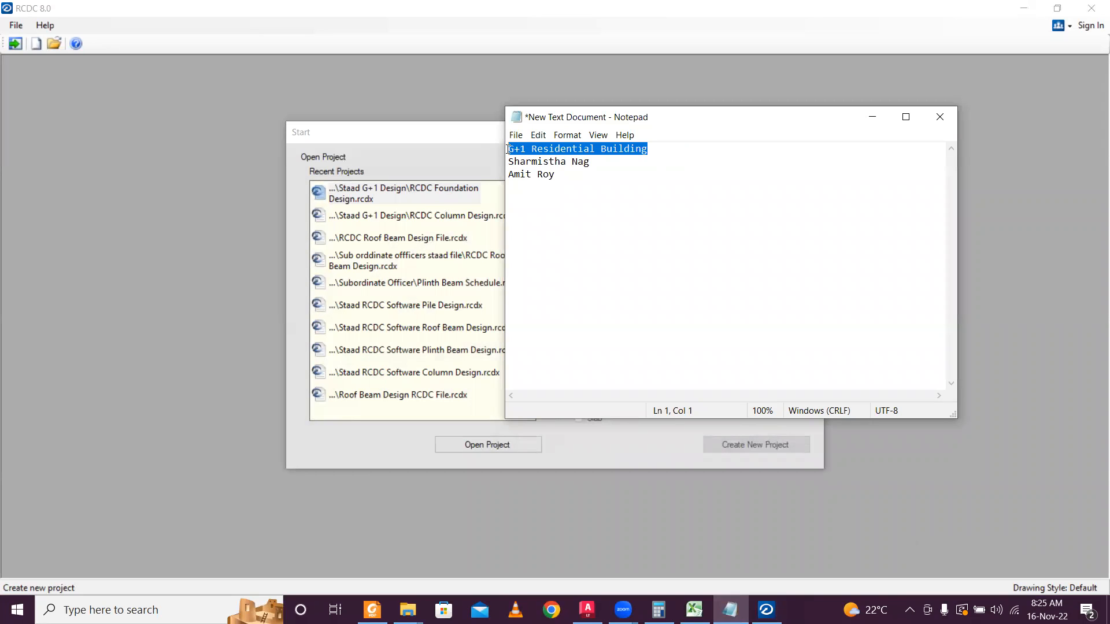
pyautogui.click(871, 116)
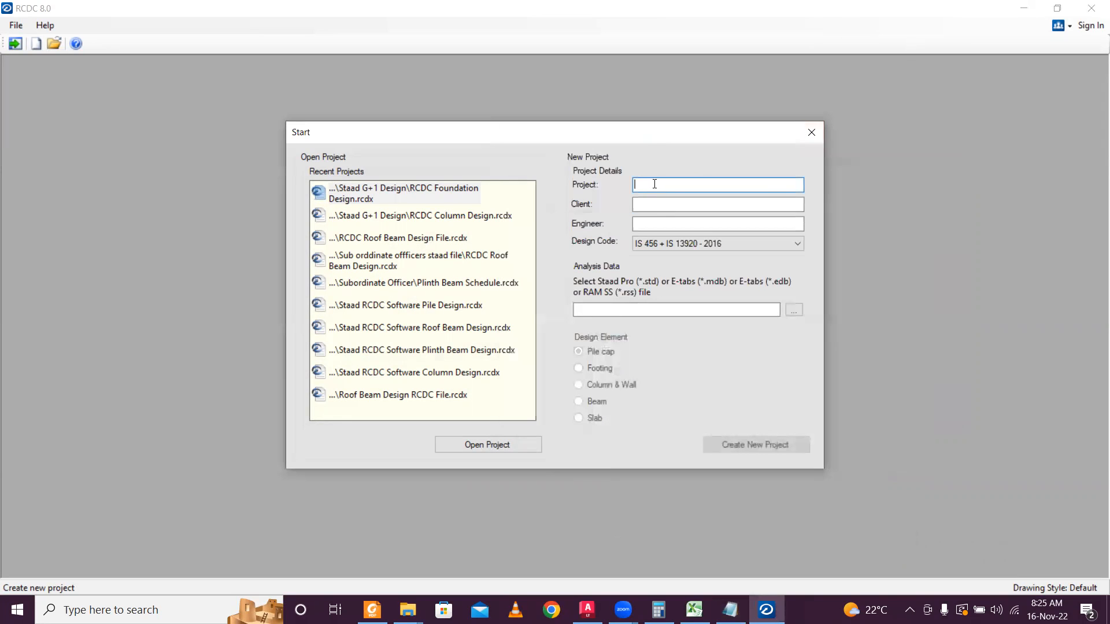
pyautogui.click(662, 180)
pyautogui.hotkey('ctrl', 'v')
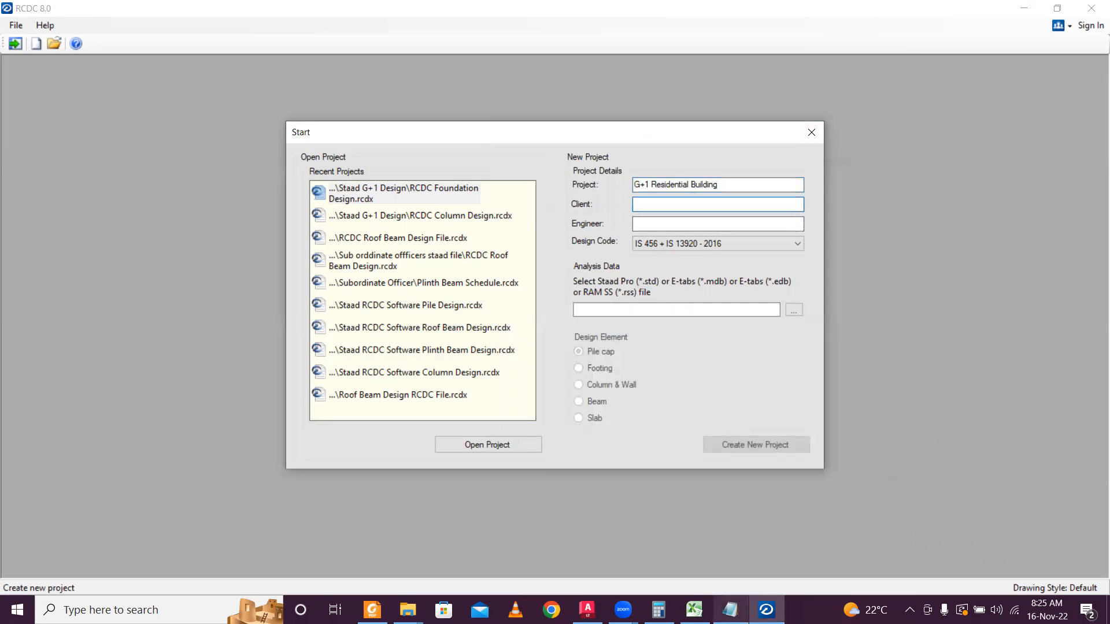
# Fill in the Client and Engineer fields with the names copied from the notes.
pyautogui.click(730, 610)
pyautogui.moveTo(593, 162); pyautogui.dragTo(488, 165)
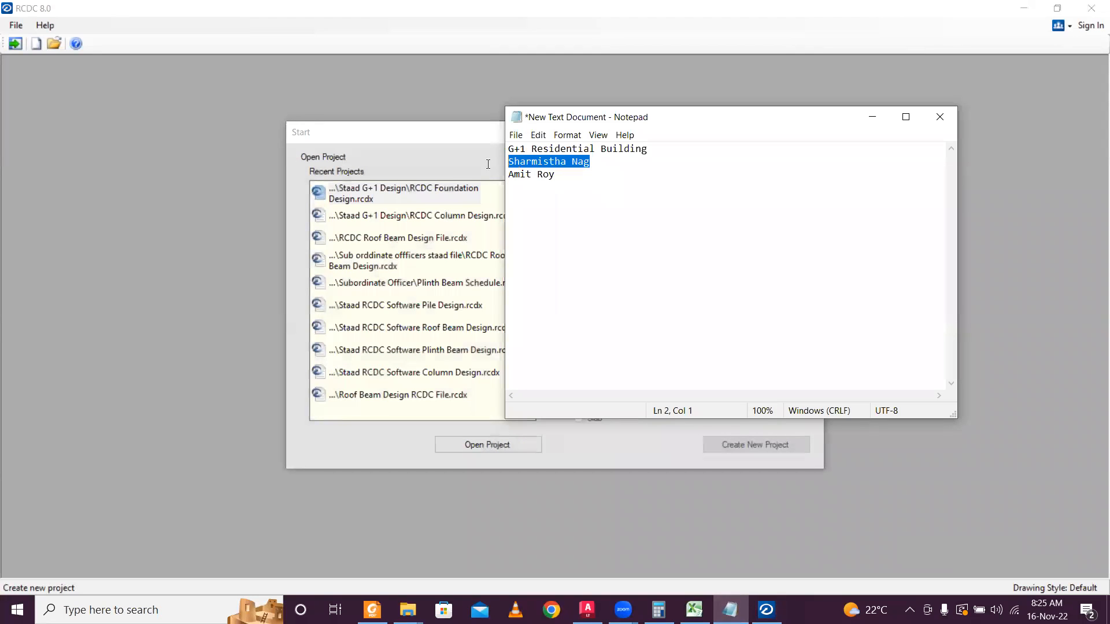
pyautogui.click(872, 117)
pyautogui.click(657, 203)
pyautogui.click(668, 221)
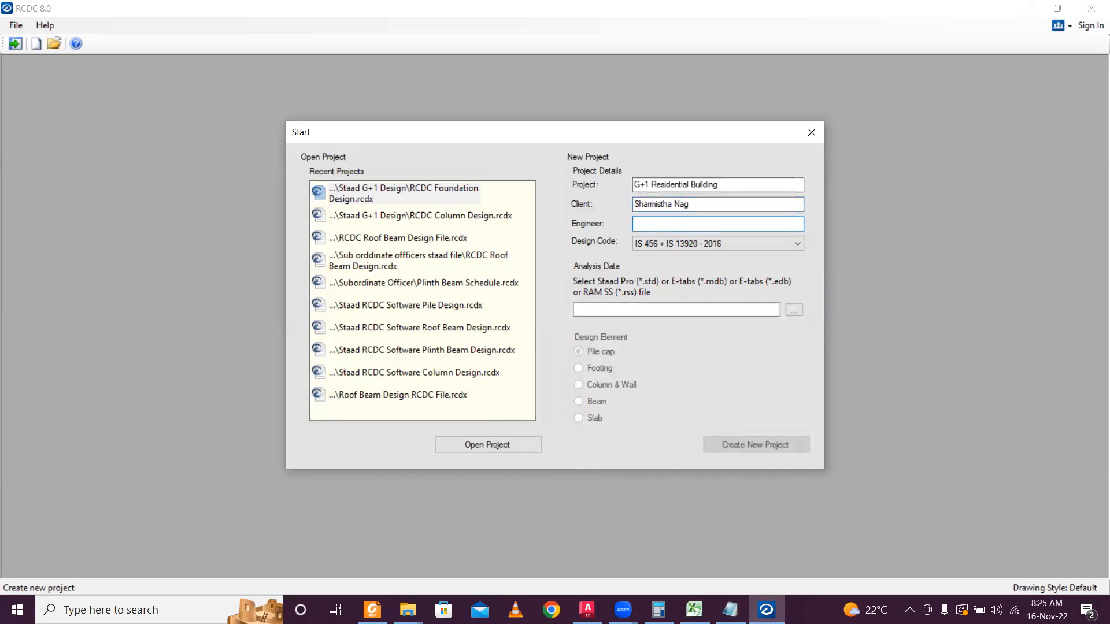
pyautogui.click(730, 610)
pyautogui.moveTo(557, 174); pyautogui.dragTo(466, 177)
pyautogui.hotkey('ctrl', 'c')
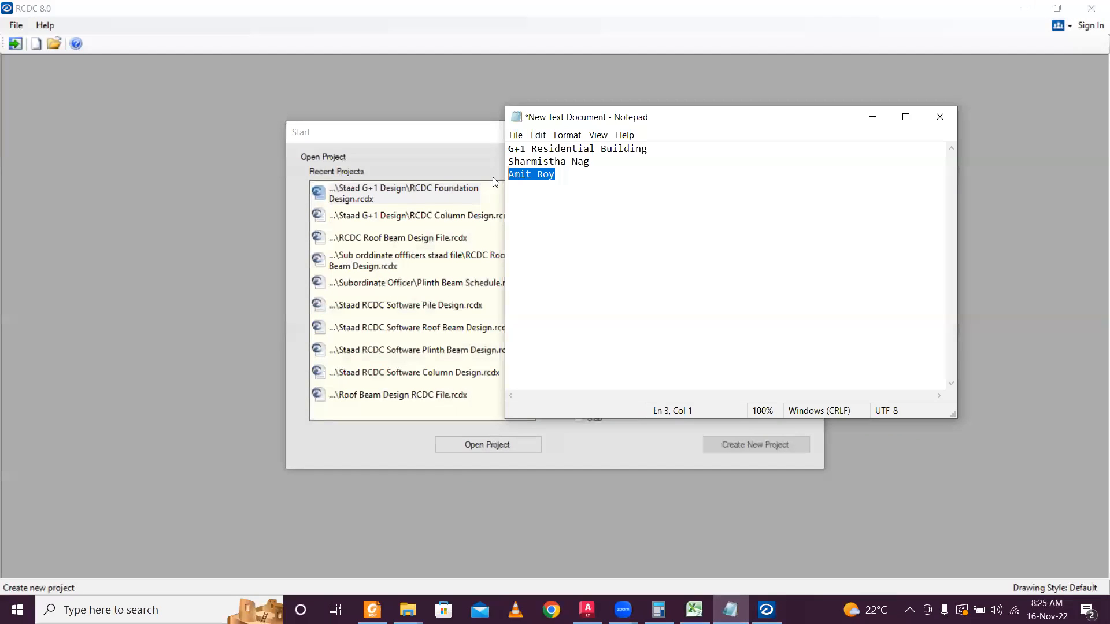
pyautogui.click(864, 112)
pyautogui.hotkey('ctrl', 'v')
# Load StructureG+1 and create a Beam design project for levels 0m, 3.2m and 6.4m.
pyautogui.click(794, 310)
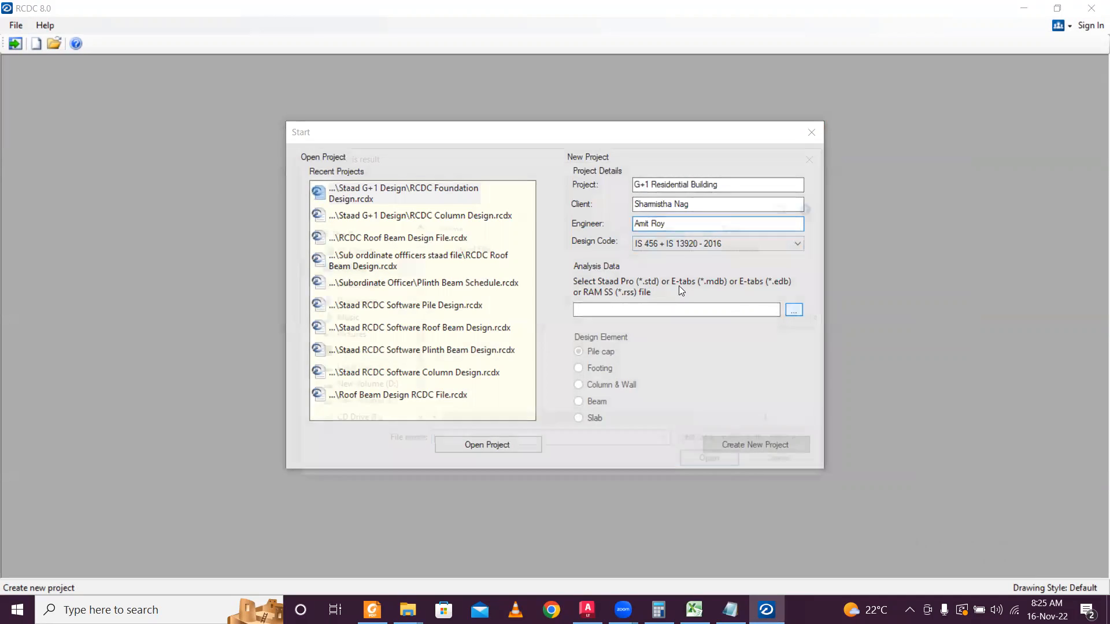
pyautogui.doubleClick(528, 253)
pyautogui.click(525, 254)
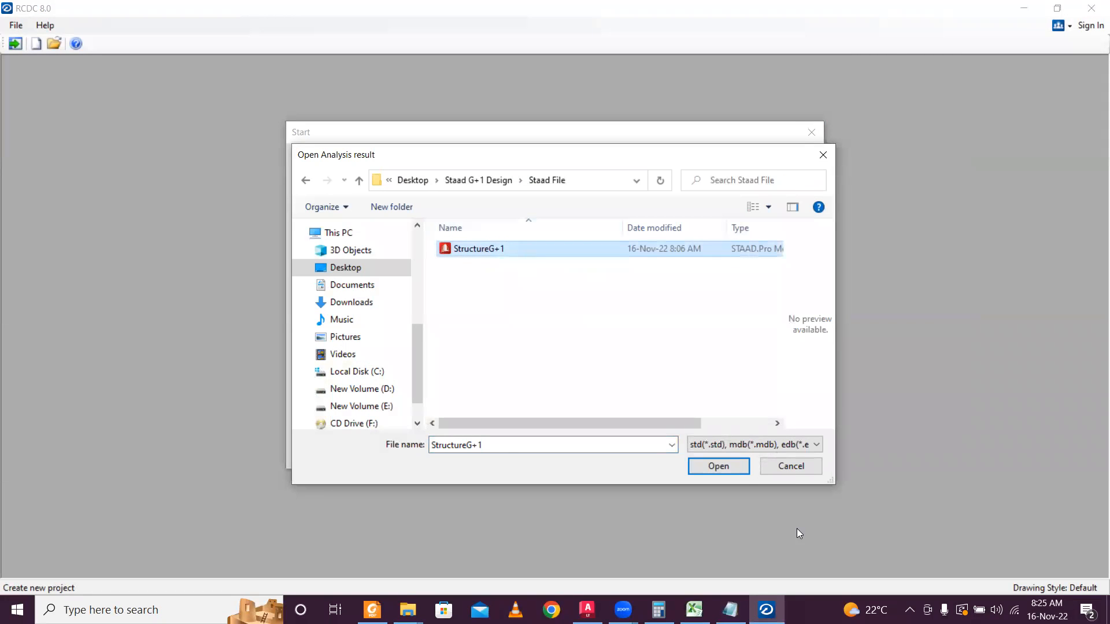
pyautogui.click(716, 466)
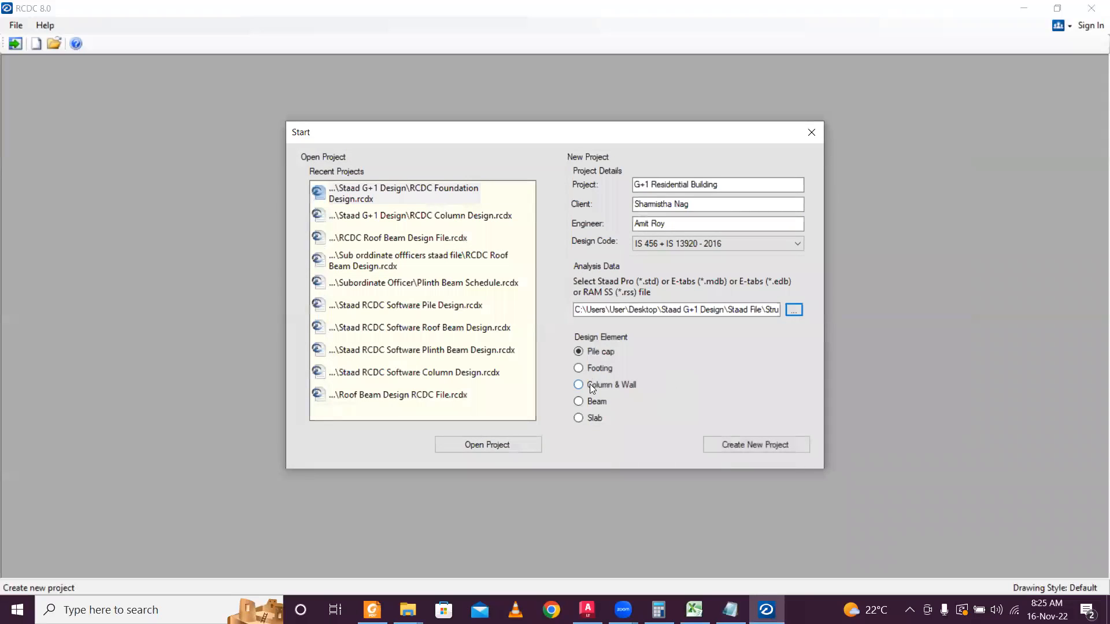
pyautogui.click(591, 399)
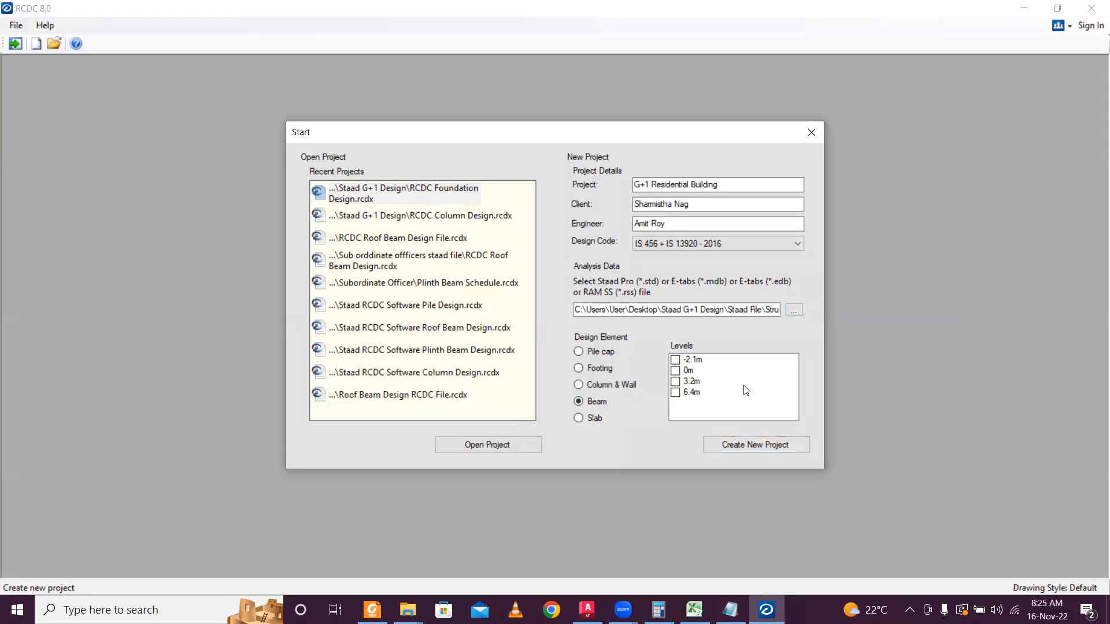
pyautogui.click(675, 370)
pyautogui.click(675, 382)
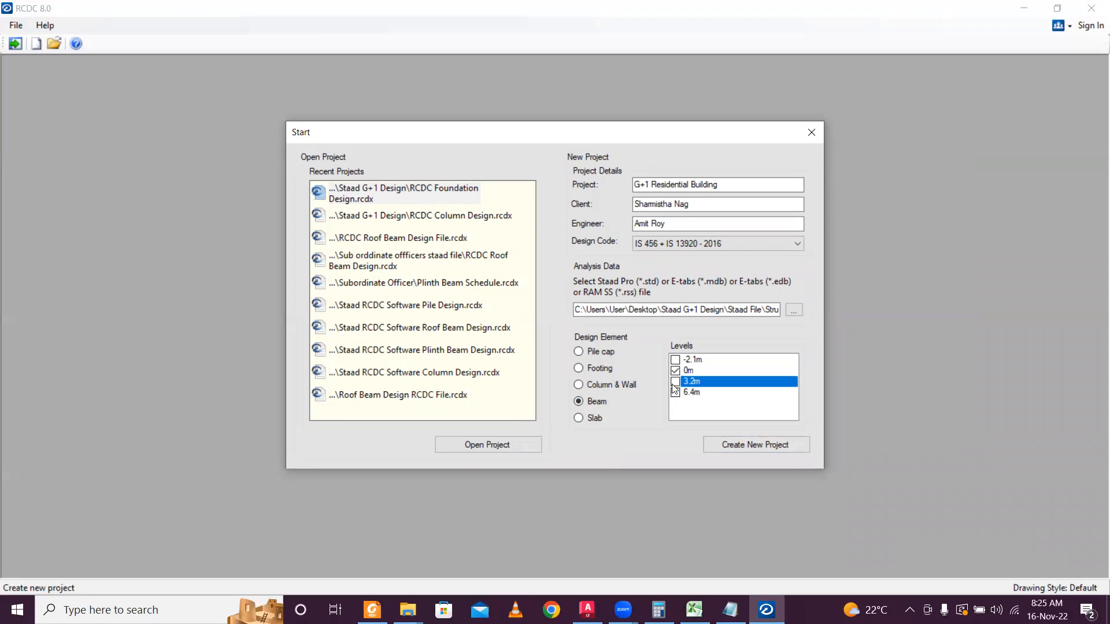
pyautogui.click(675, 392)
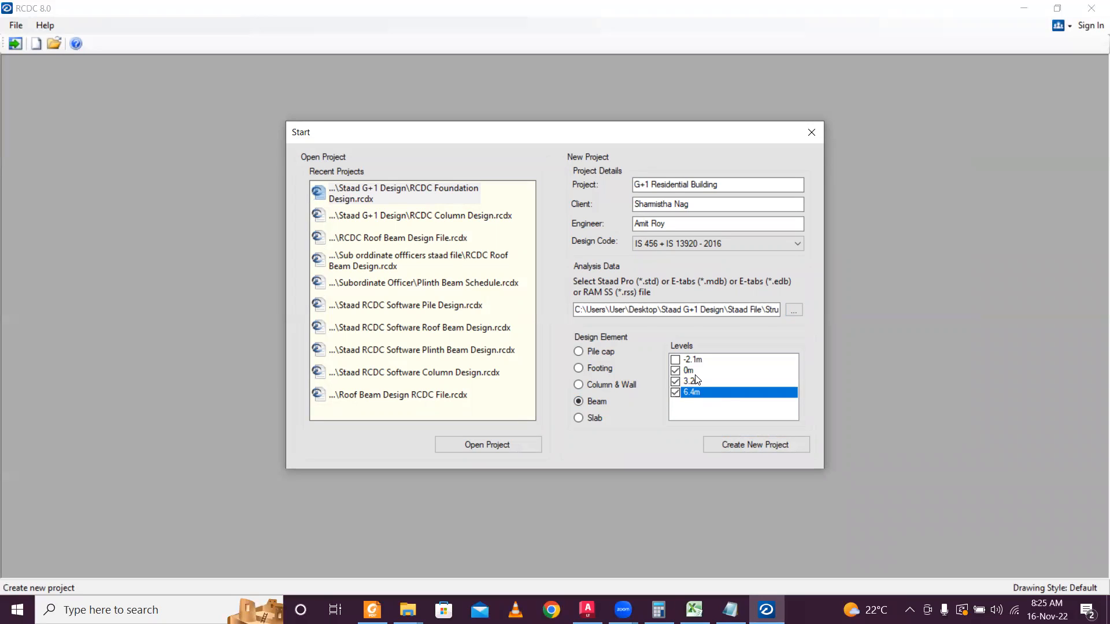
pyautogui.click(746, 445)
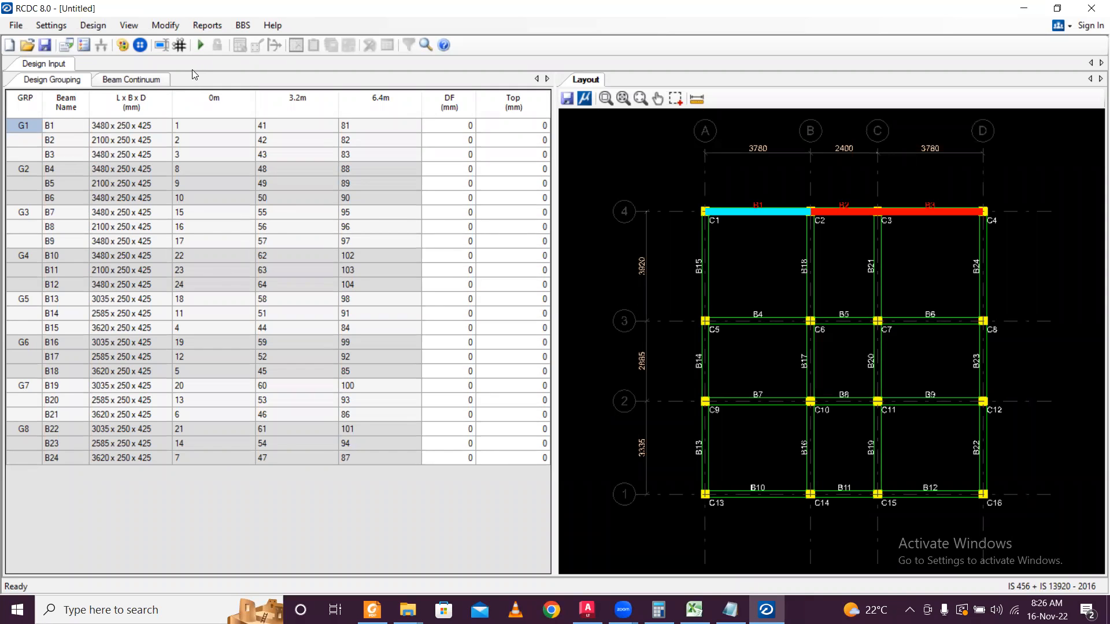
# Set the reinforcement steel grade to Fe550 in the general design settings.
pyautogui.click(48, 26)
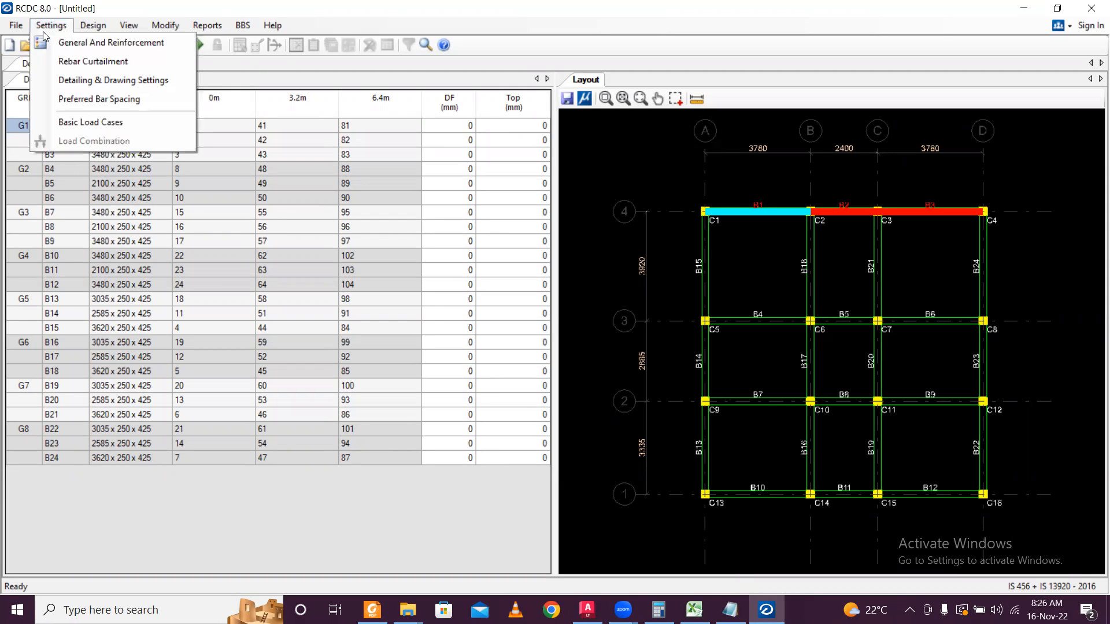
pyautogui.click(70, 44)
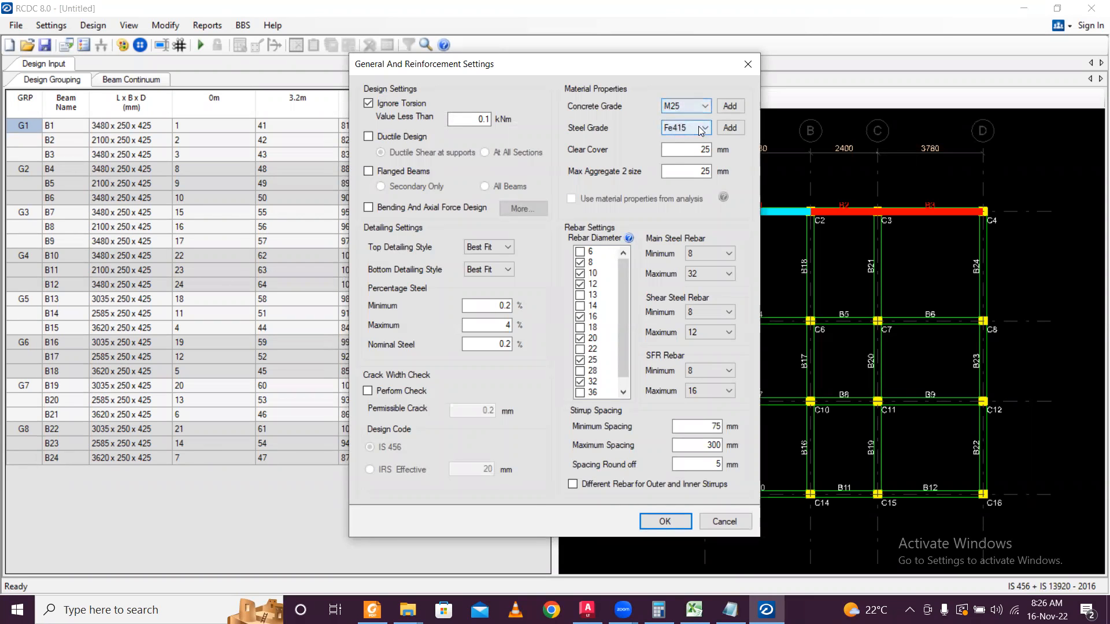
pyautogui.click(702, 127)
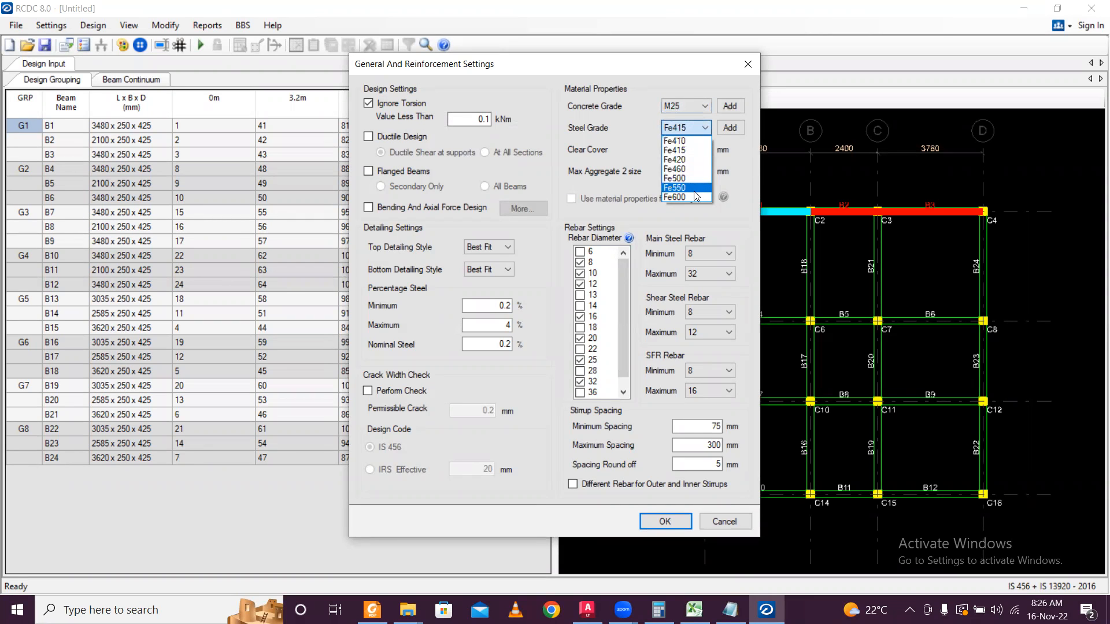
pyautogui.click(691, 189)
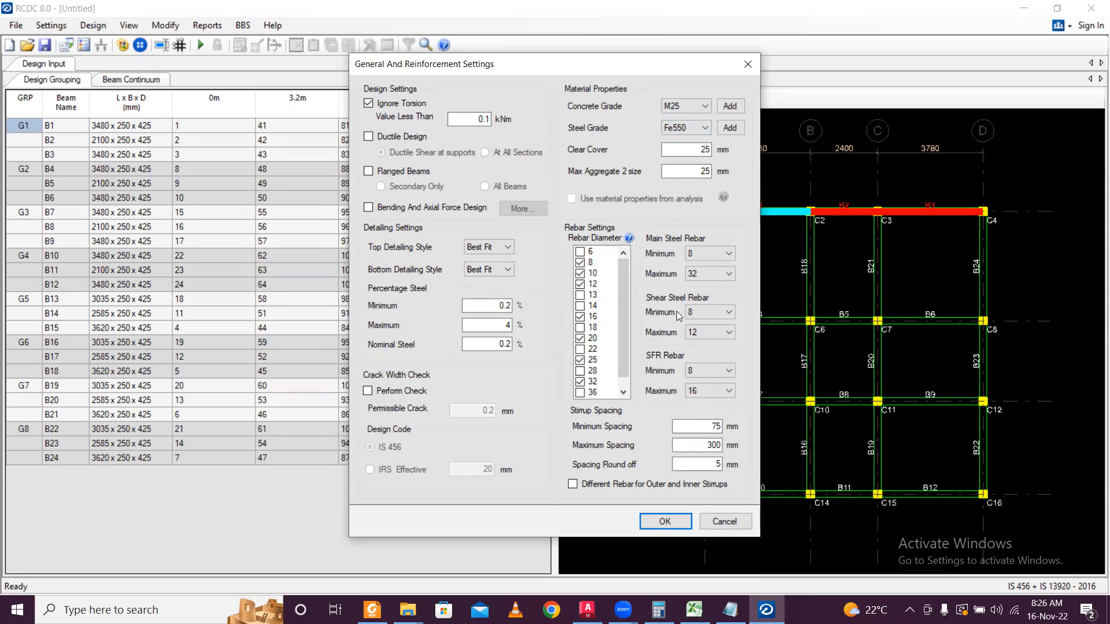
pyautogui.click(657, 523)
# In Basic Load Cases, set LOAD 1 to Earthquake X and LOAD 2 to Earthquake Z.
pyautogui.click(51, 25)
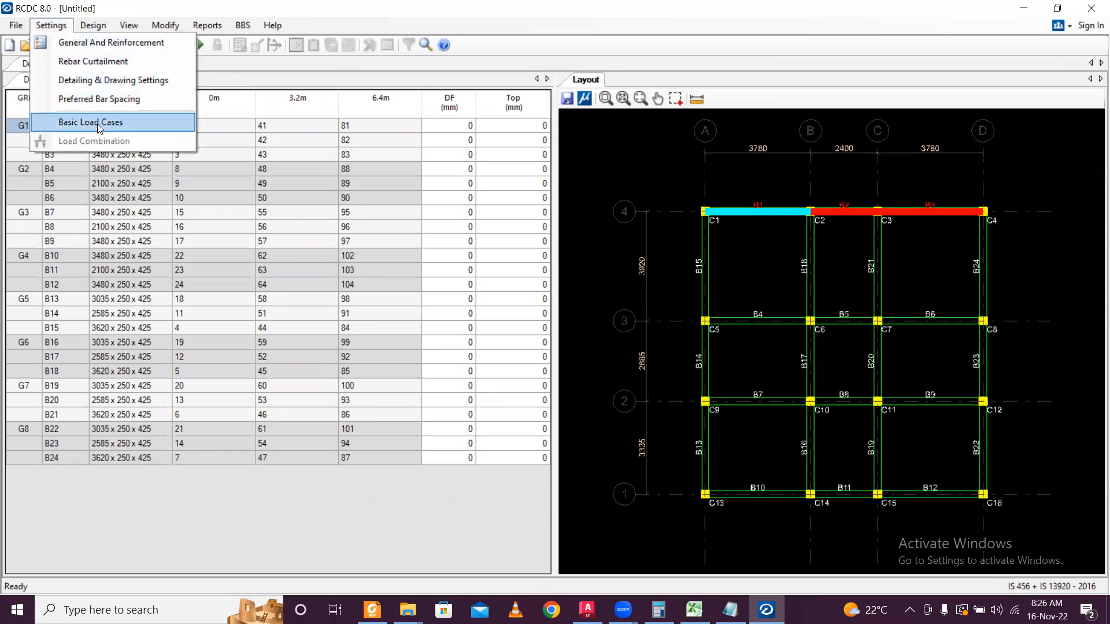
pyautogui.click(99, 129)
pyautogui.click(521, 169)
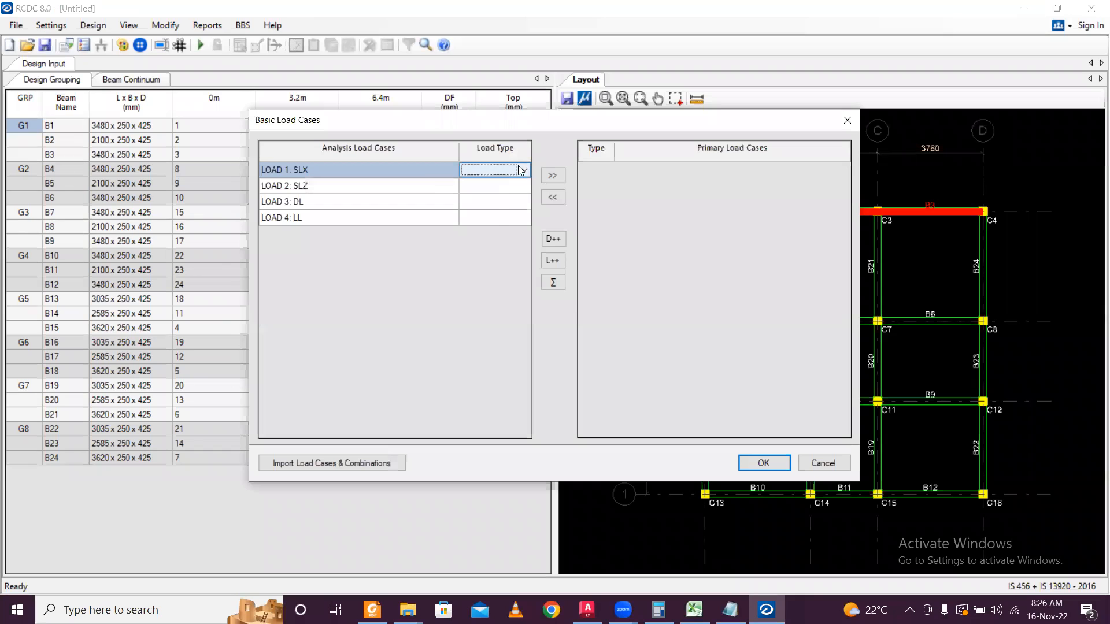
pyautogui.click(521, 169)
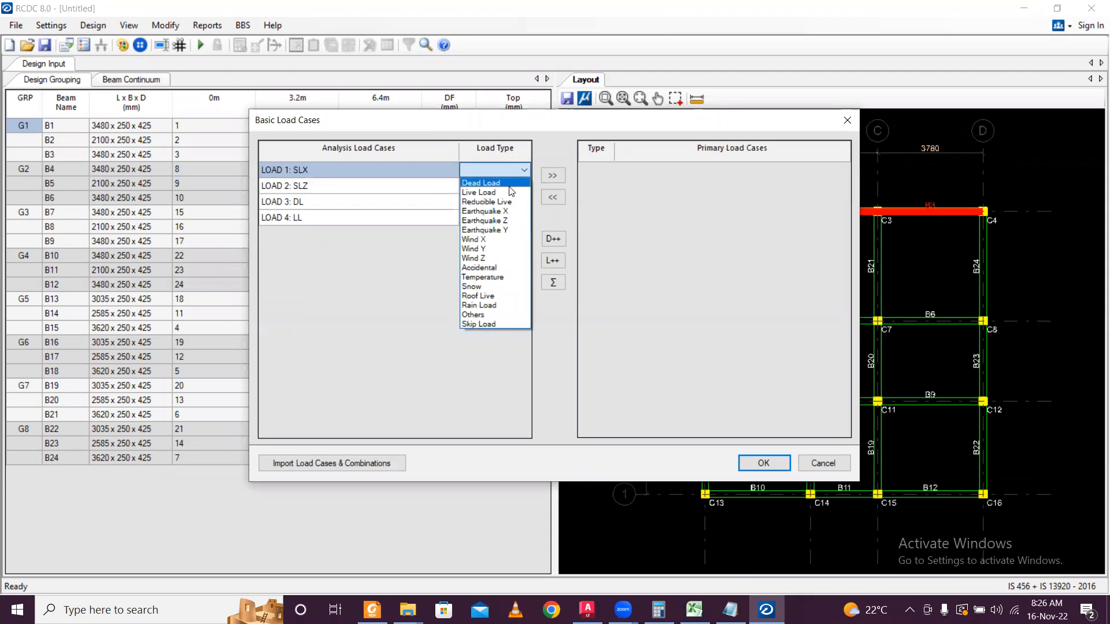
pyautogui.click(511, 184)
pyautogui.click(525, 186)
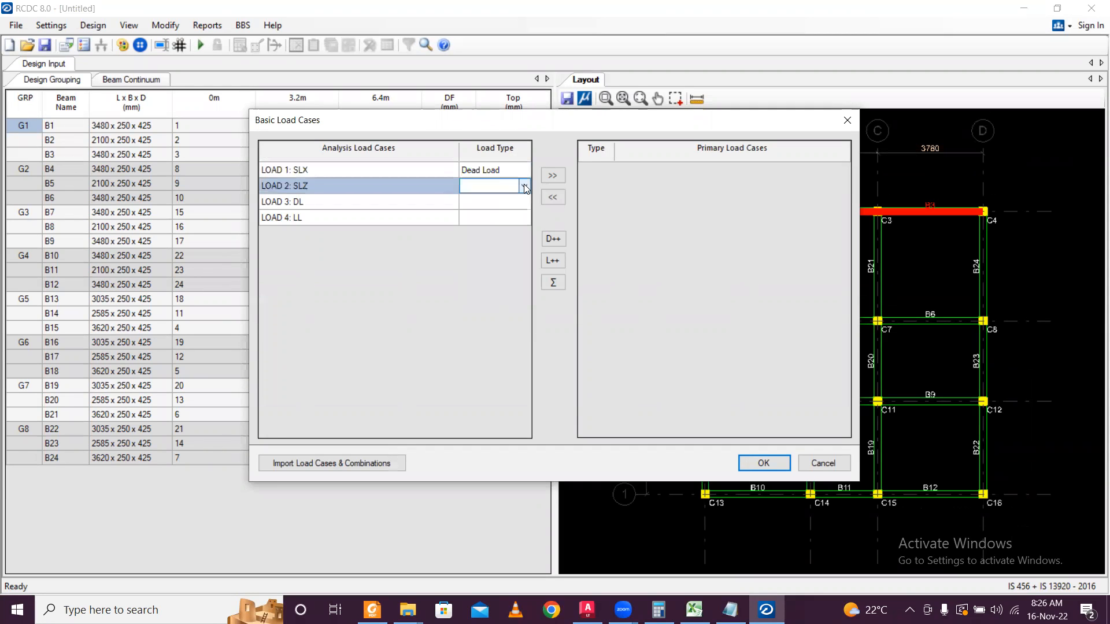
pyautogui.click(521, 170)
pyautogui.click(524, 170)
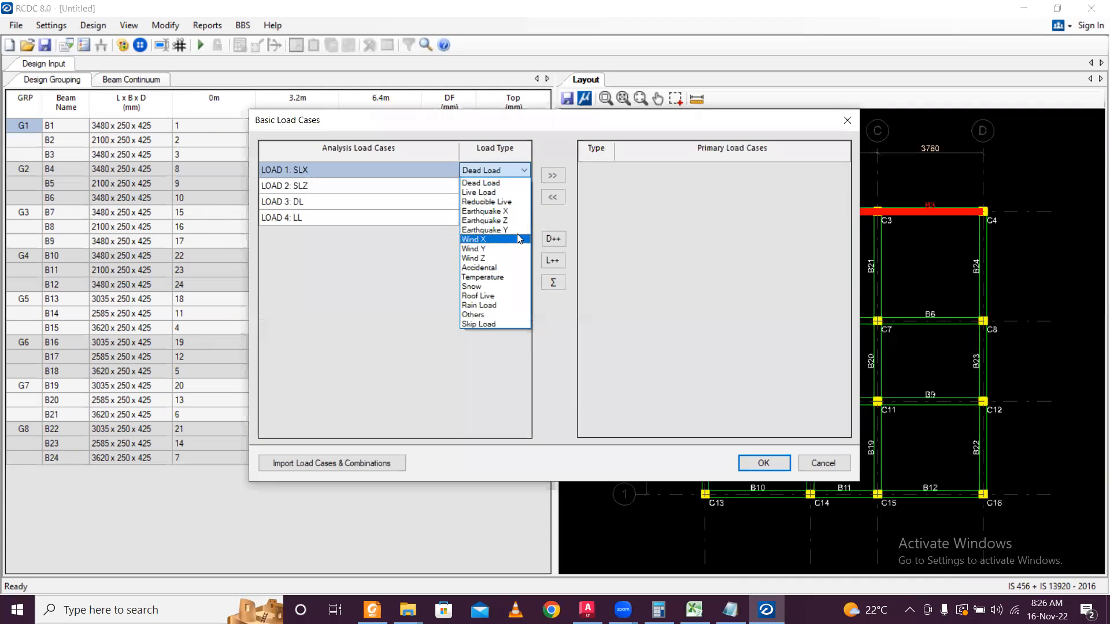
pyautogui.click(512, 212)
pyautogui.click(508, 186)
pyautogui.click(524, 185)
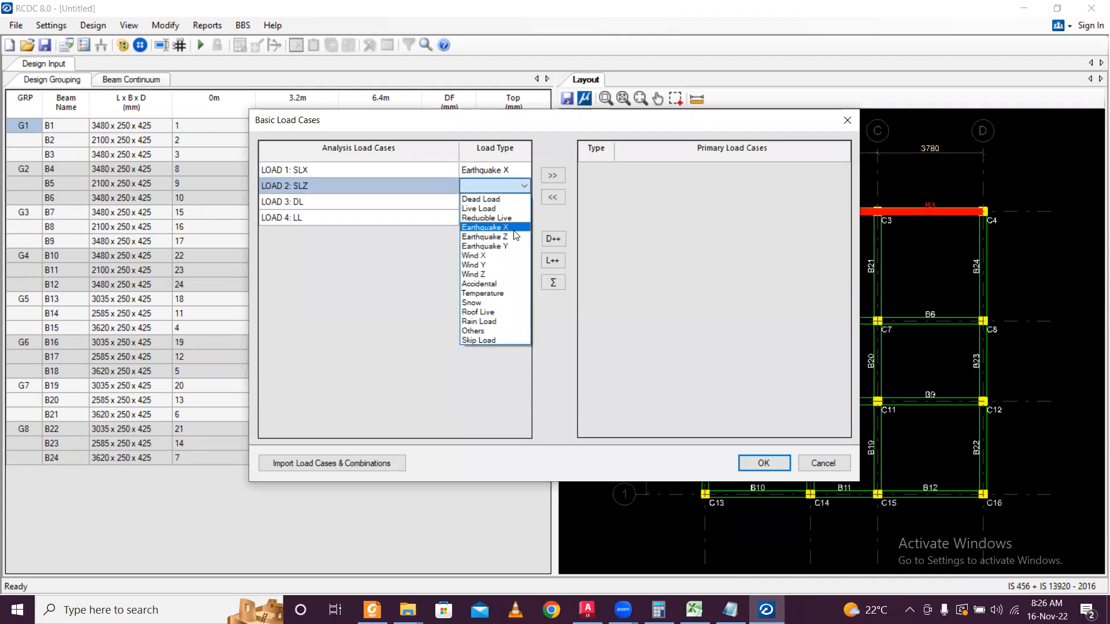
pyautogui.click(514, 237)
# Set LOAD 3 to Dead Load and LOAD 4 to Live Load, then add all four as primary cases.
pyautogui.click(509, 201)
pyautogui.click(524, 201)
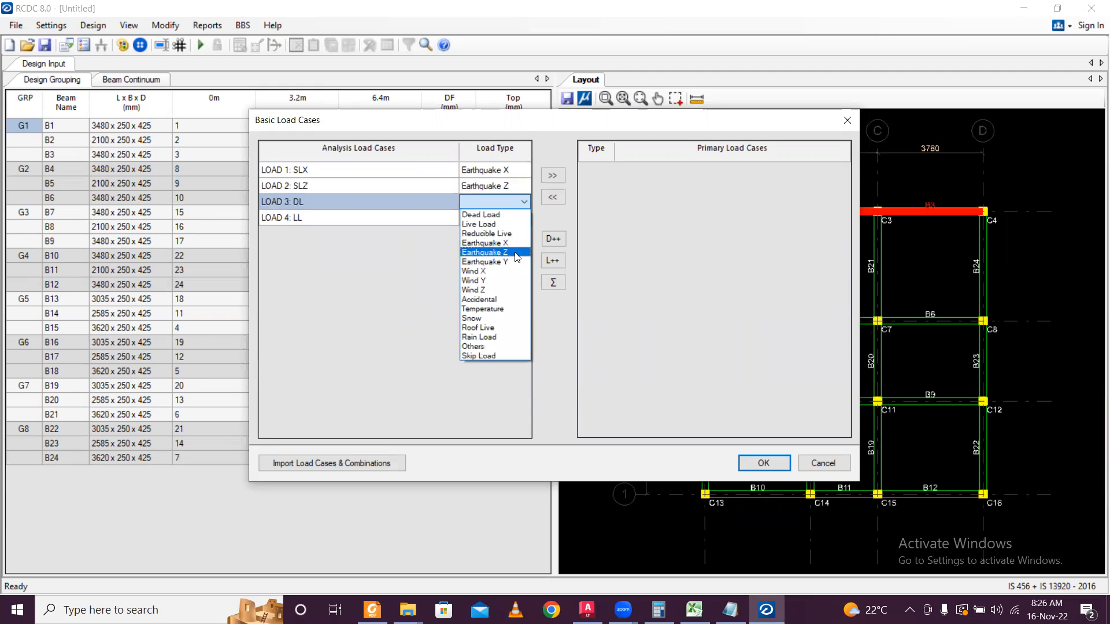
pyautogui.click(512, 214)
pyautogui.click(509, 217)
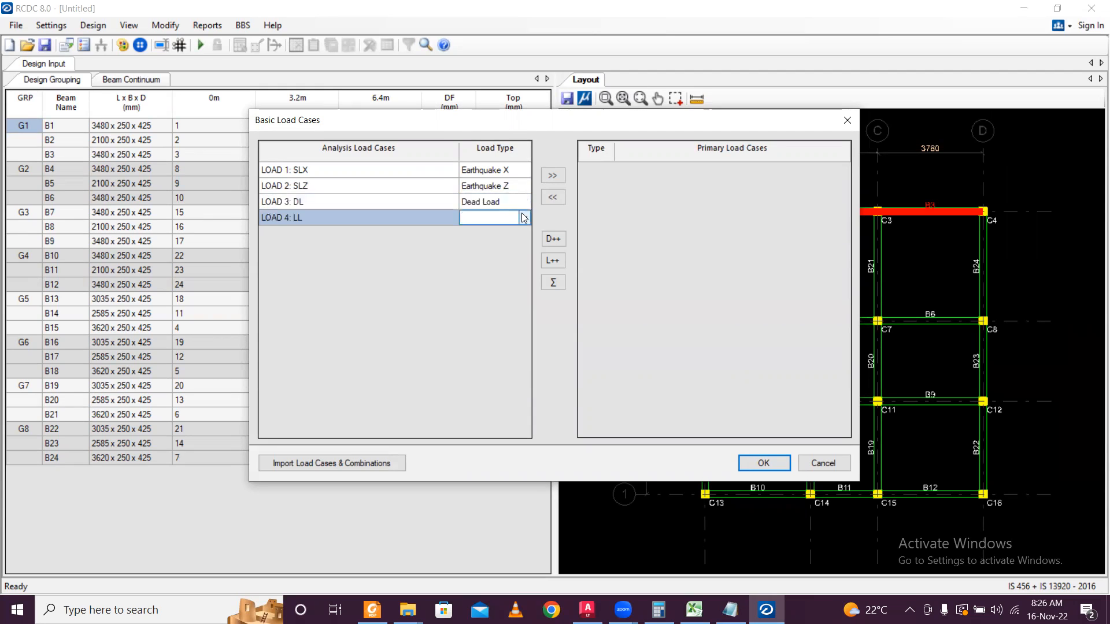
pyautogui.click(524, 218)
pyautogui.click(503, 240)
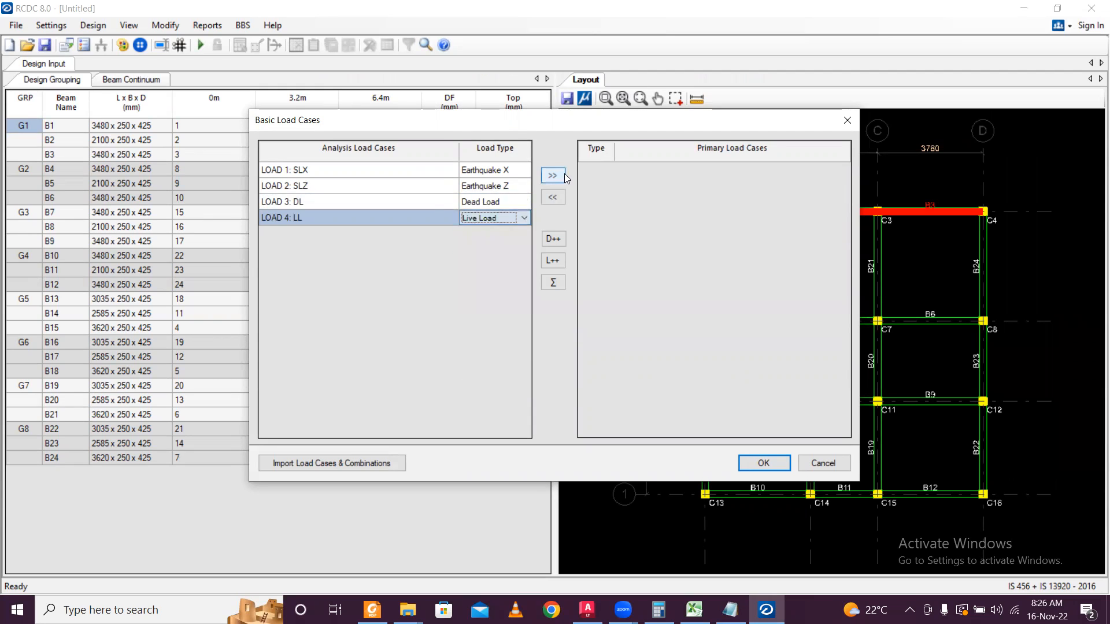
pyautogui.moveTo(430, 201); pyautogui.dragTo(408, 168)
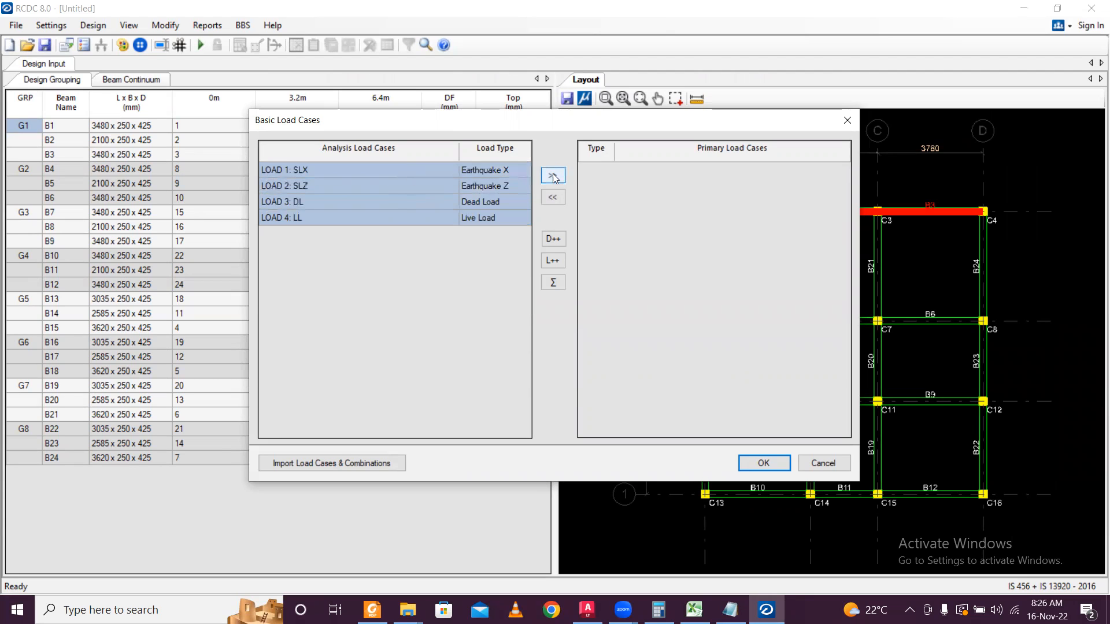
pyautogui.click(553, 175)
pyautogui.click(763, 463)
# Generate load combinations from the Regular Structure template.
pyautogui.click(728, 445)
pyautogui.click(723, 407)
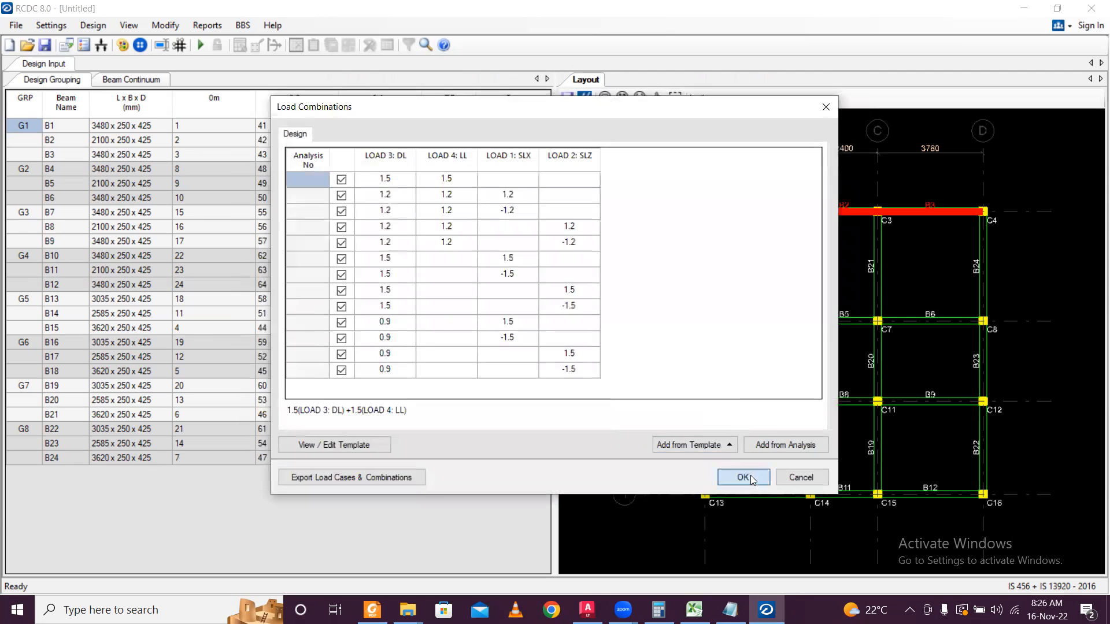
pyautogui.click(746, 477)
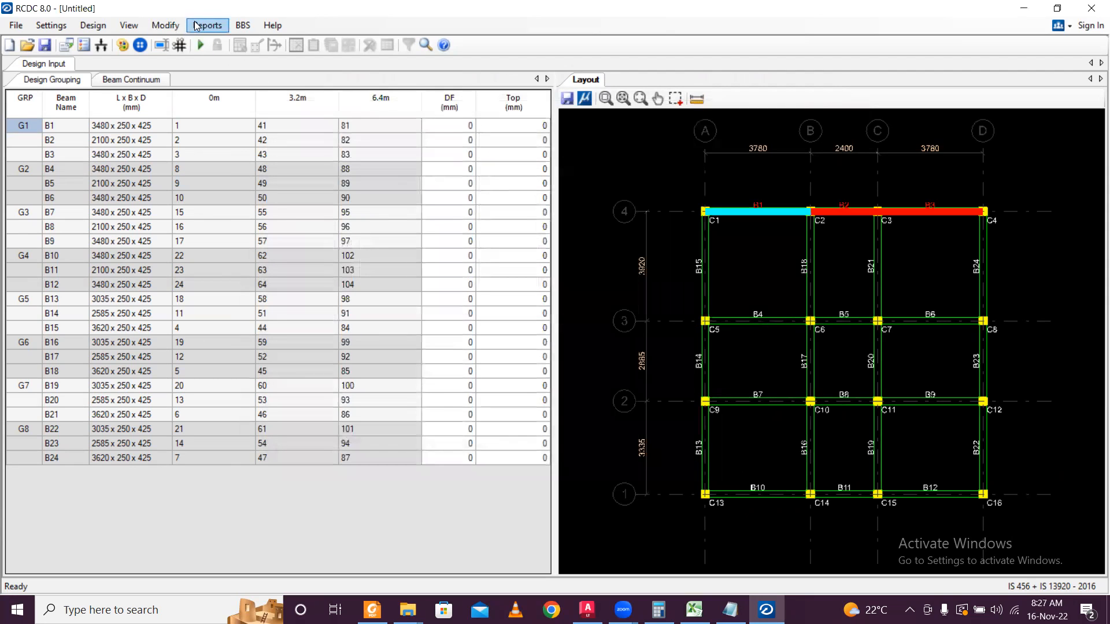
# Run the beam design and generate the Design Summary report.
pyautogui.click(198, 43)
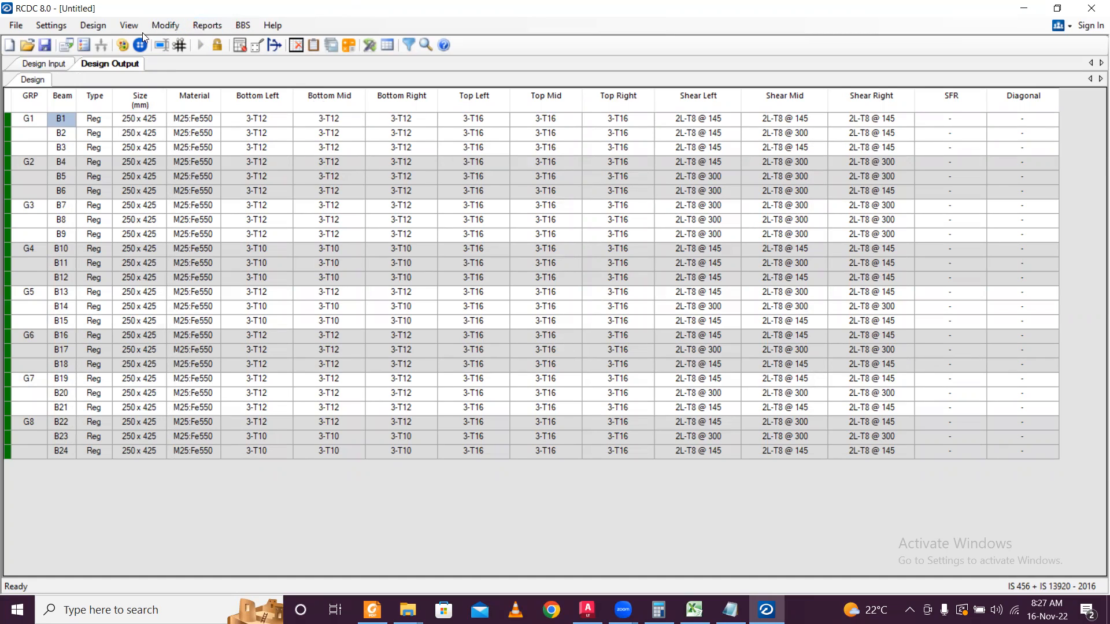
pyautogui.click(207, 26)
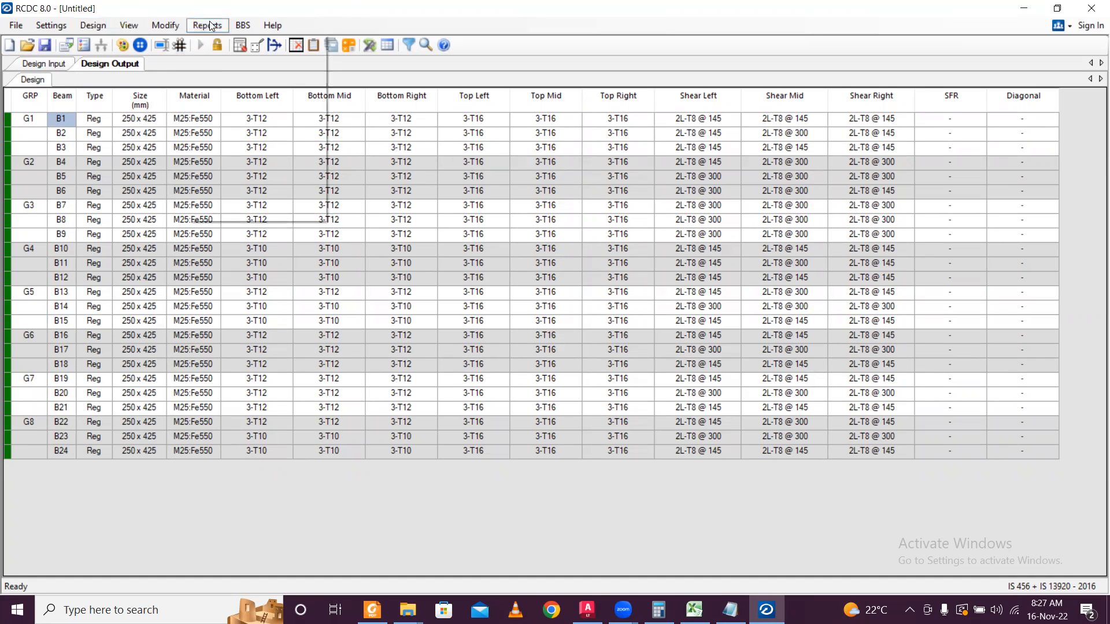
pyautogui.click(252, 106)
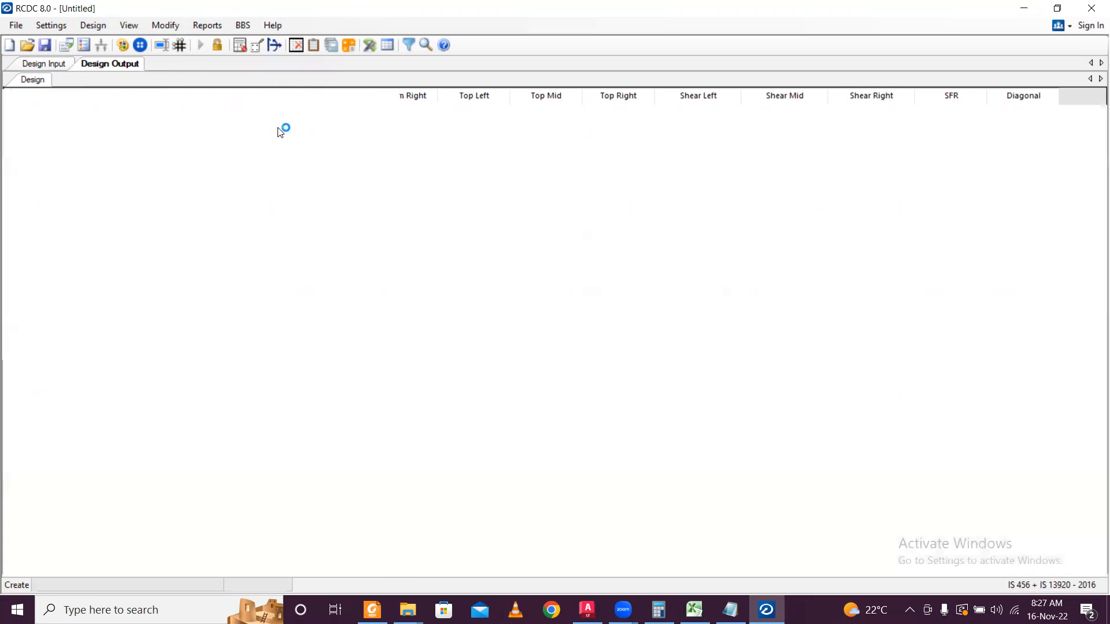
# Print the summary with Microsoft Print to PDF, saving it as 'Beam Design Summary'.
pyautogui.hotkey('ctrl', 'p')
pyautogui.click(203, 294)
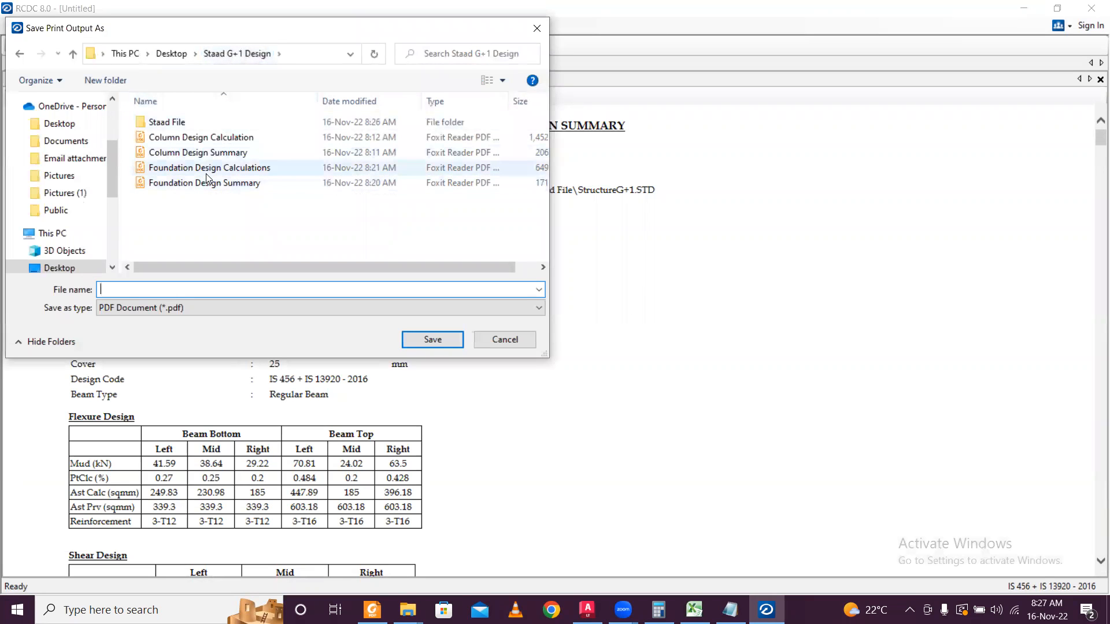
pyautogui.click(207, 173)
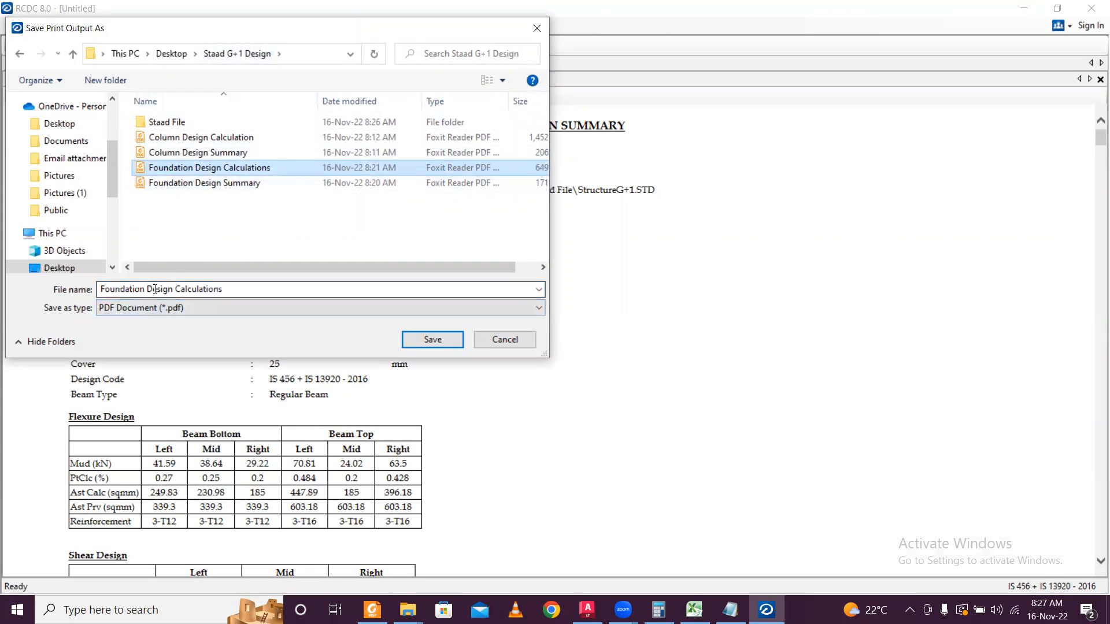
pyautogui.click(260, 184)
pyautogui.click(151, 287)
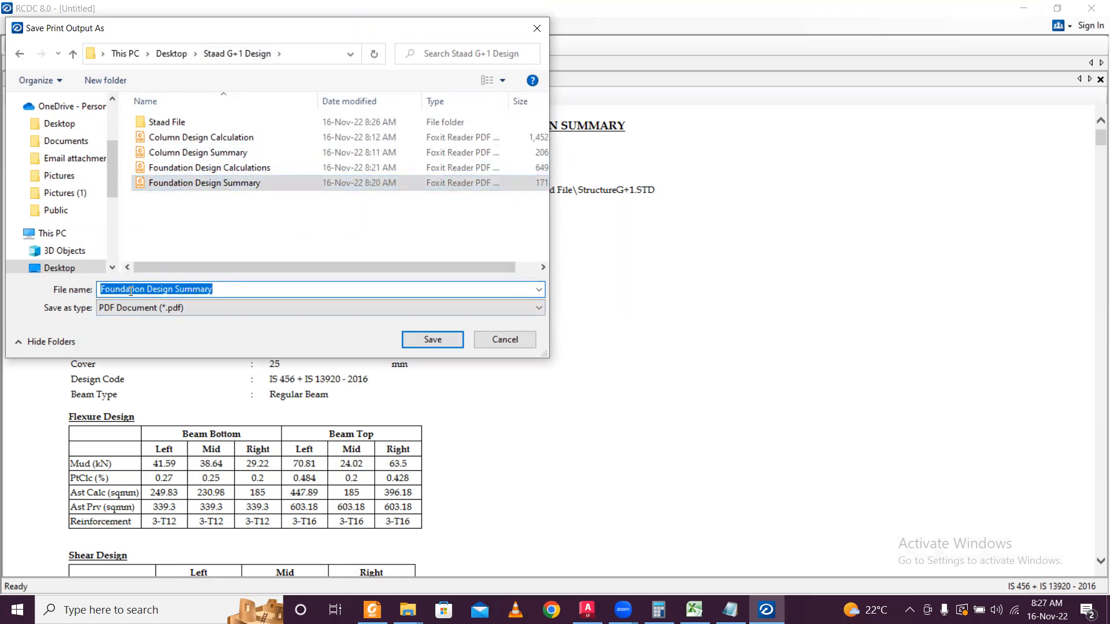
pyautogui.click(145, 289)
pyautogui.hotkey('shift', 'Left')
pyautogui.hotkey('shift', 'Left')
pyautogui.hotkey('shift', 'Left')
pyautogui.hotkey('shift', 'Left')
pyautogui.hotkey('shift', 'Left')
pyautogui.hotkey('shift', 'Left')
pyautogui.hotkey('shift', 'Left')
pyautogui.hotkey('shift', 'Left')
pyautogui.hotkey('shift', 'Left')
pyautogui.write('Beam')
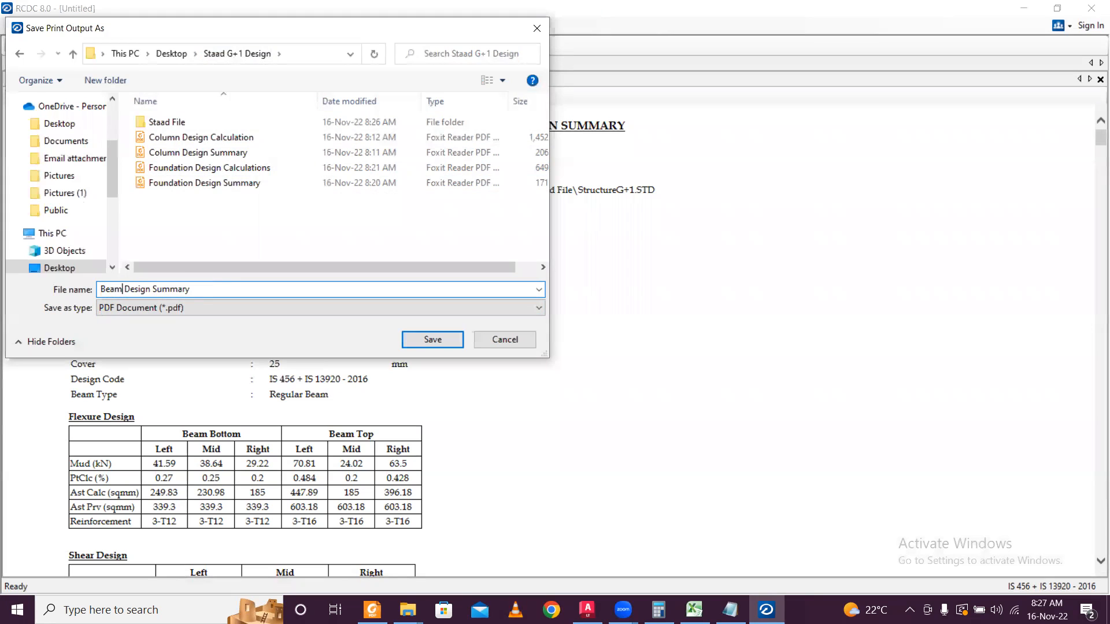
pyautogui.click(437, 339)
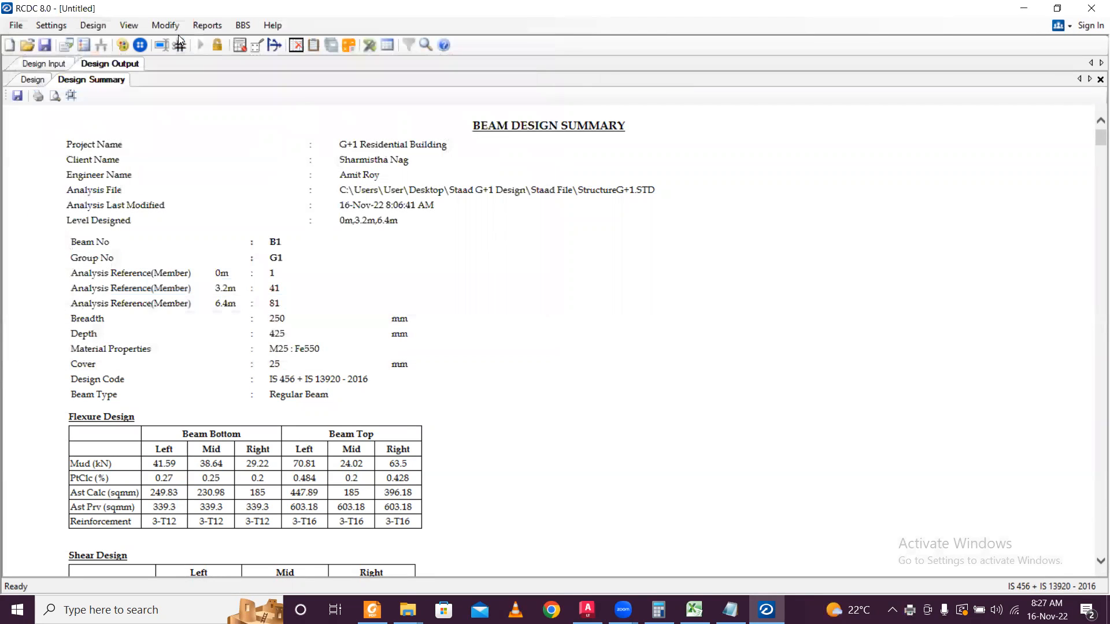
pyautogui.click(207, 25)
# Generate the Design Calculation report covering all beams.
pyautogui.click(235, 121)
pyautogui.click(480, 152)
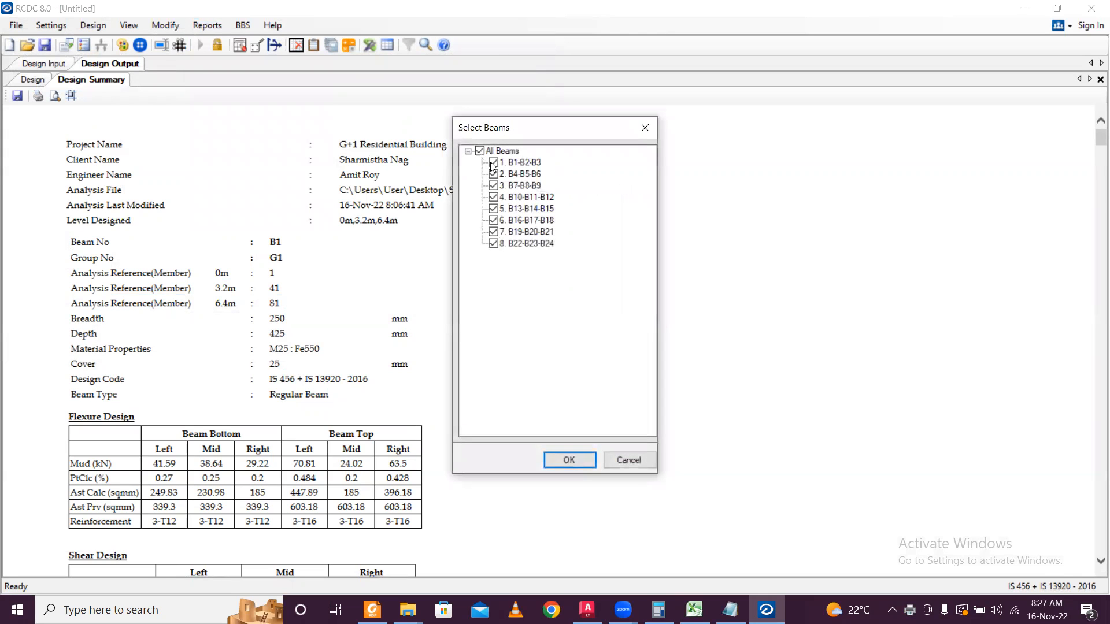
pyautogui.click(572, 461)
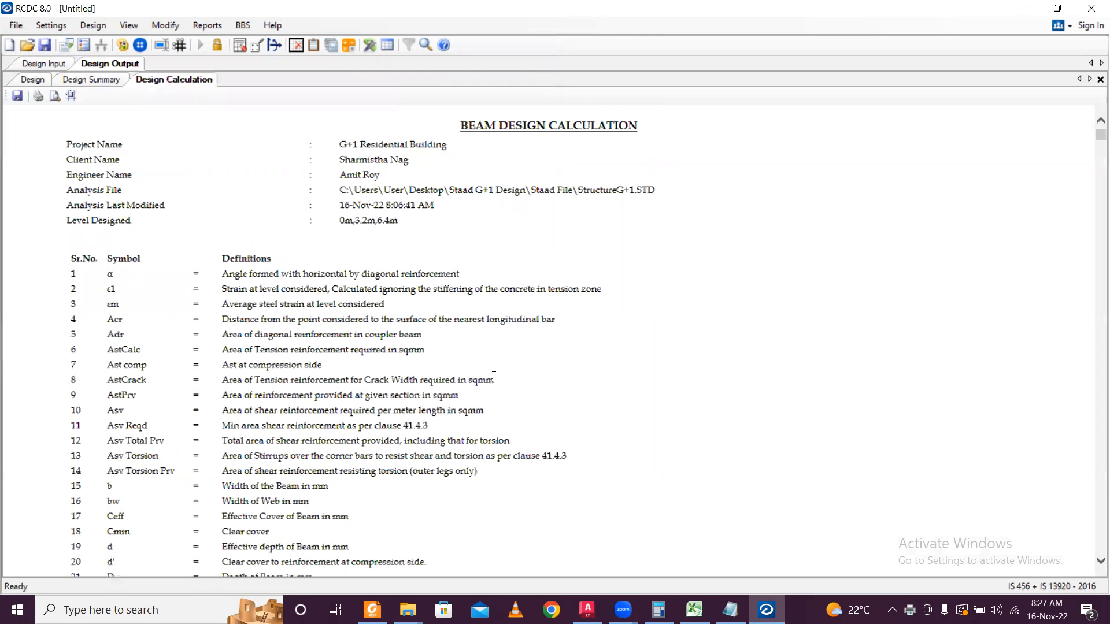
# Print the calculation report to PDF, saving it as 'Beam Design Calculations'.
pyautogui.click(37, 95)
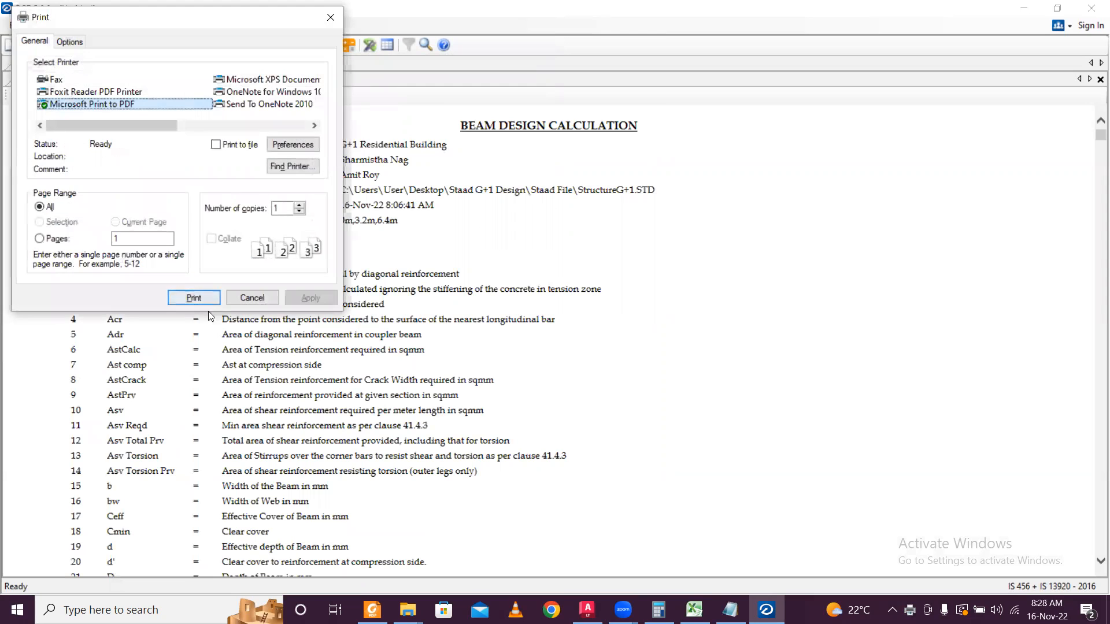
pyautogui.click(192, 299)
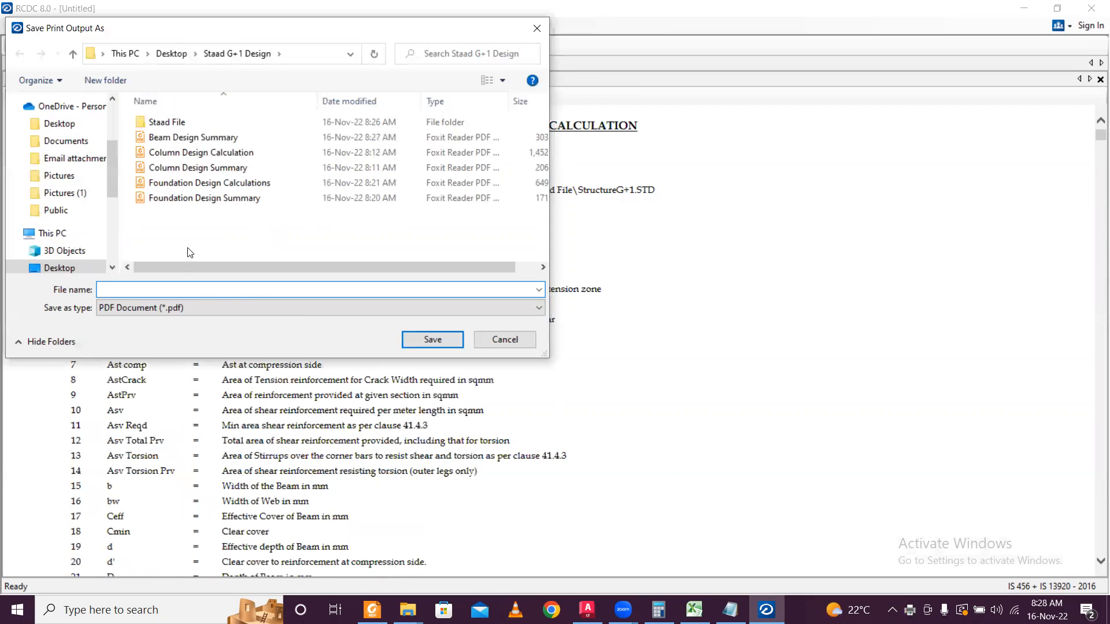
pyautogui.click(199, 199)
pyautogui.click(222, 183)
pyautogui.click(187, 288)
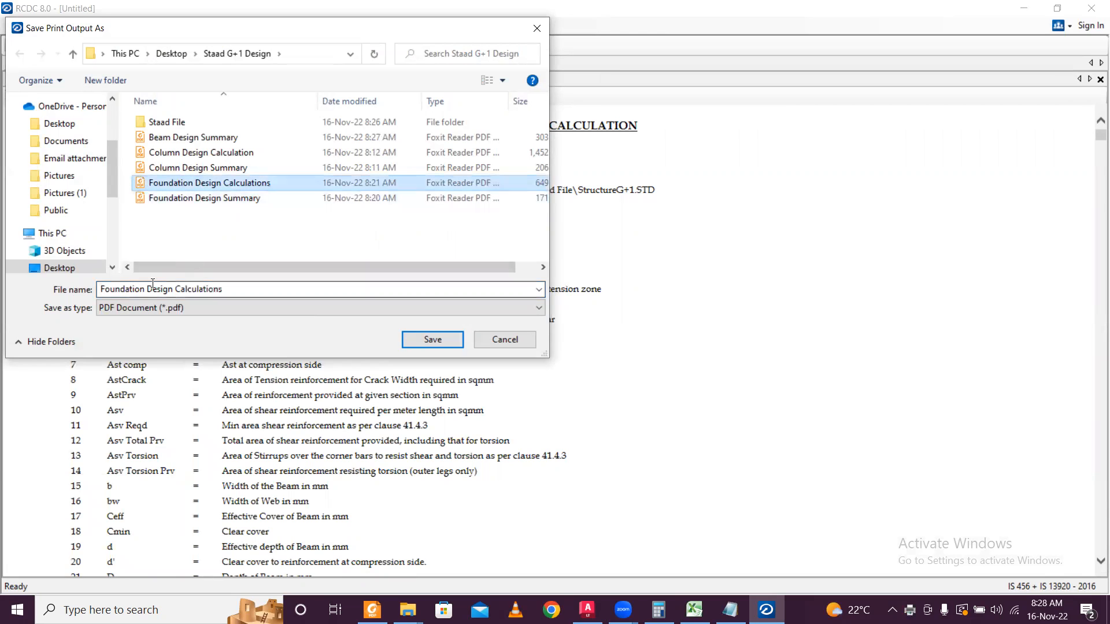
pyautogui.click(144, 288)
pyautogui.hotkey('shift', 'Left')
pyautogui.hotkey('shift', 'Left')
pyautogui.hotkey('shift', 'Left')
pyautogui.hotkey('shift', 'Left')
pyautogui.hotkey('shift', 'Left')
pyautogui.hotkey('shift', 'Left')
pyautogui.hotkey('shift', 'Left')
pyautogui.hotkey('shift', 'Left')
pyautogui.hotkey('shift', 'Left')
pyautogui.write('Bea')
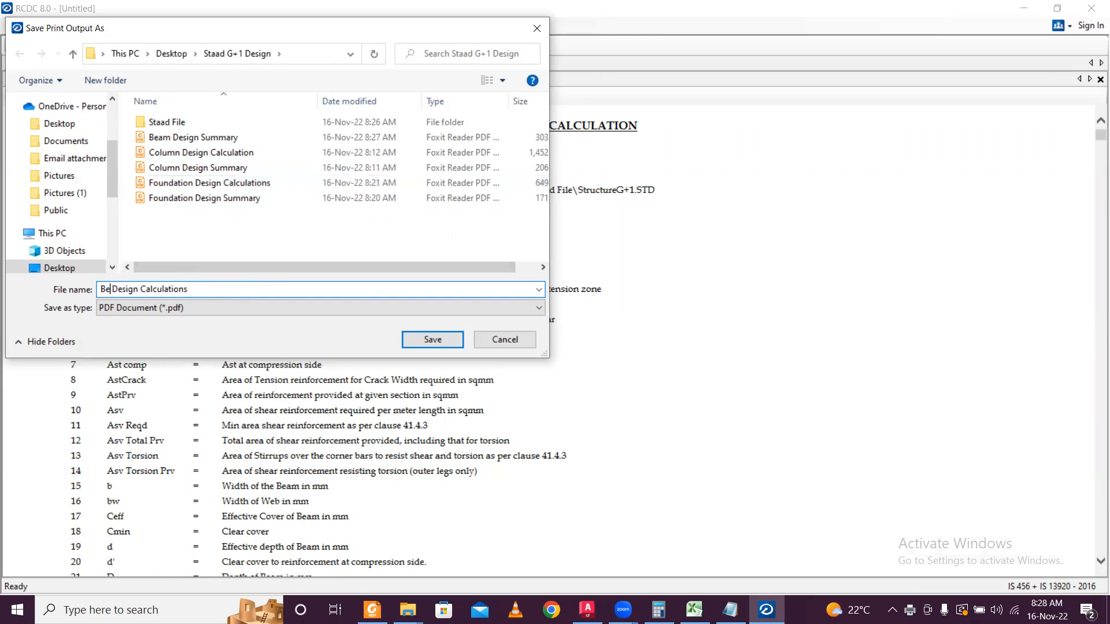
pyautogui.write('m')
pyautogui.click(431, 339)
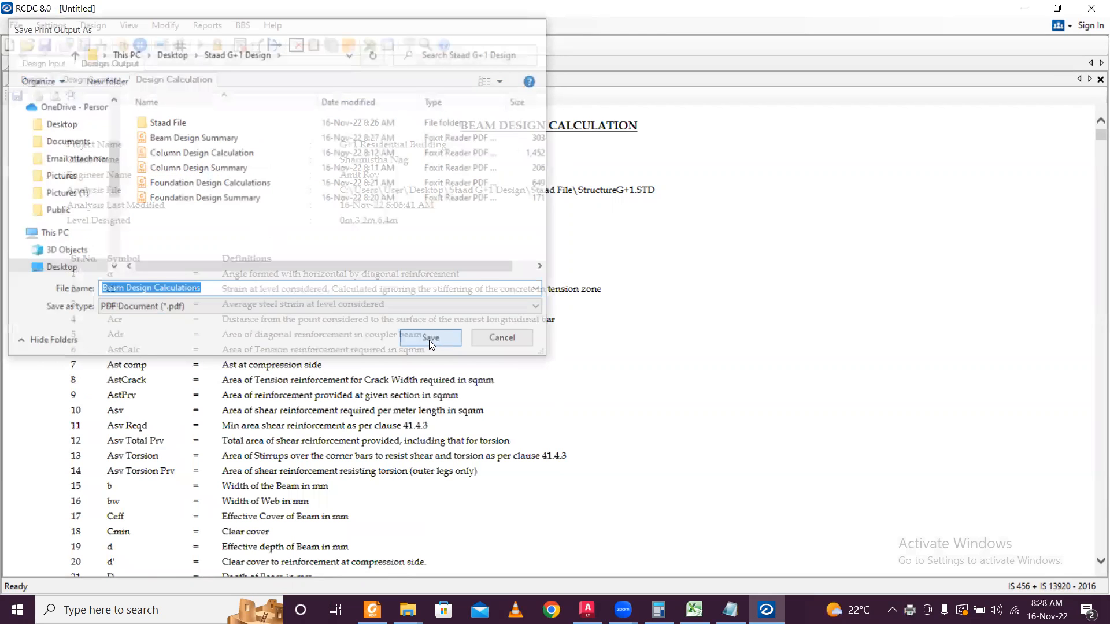